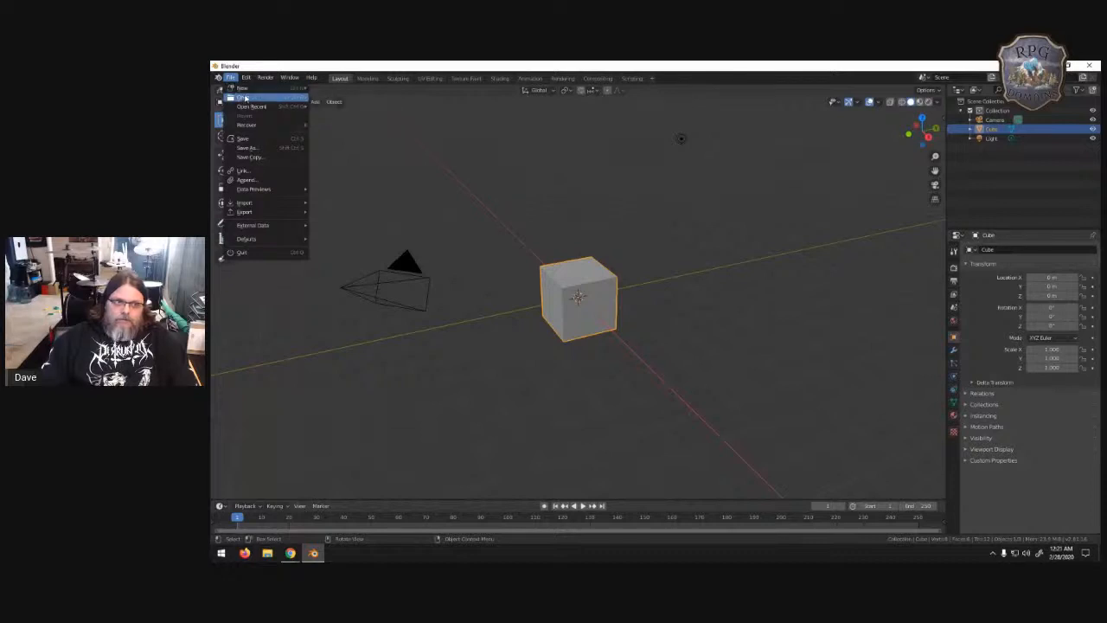
- Open Well_Base.blend from the RPG Fantasy Well Blend Files folder and look over the whole well model
{"action": "left_click", "coordinate": [245, 98]}
{"action": "double_click", "coordinate": [572, 241]}
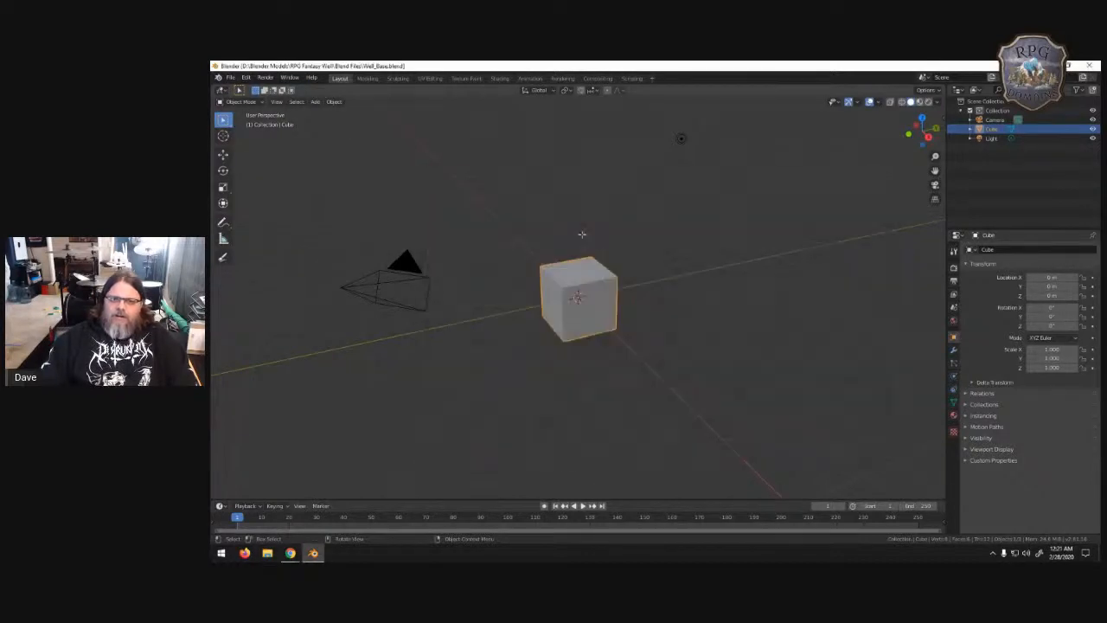
{"action": "scroll", "coordinate": [776, 251], "scroll_direction": "down", "scroll_amount": 8}
{"action": "middle_click_drag", "start_coordinate": [776, 250], "coordinate": [677, 296]}
{"action": "key", "text": "Tab"}
{"action": "left_click", "coordinate": [733, 343]}
{"action": "scroll", "coordinate": [677, 295], "scroll_direction": "up", "scroll_amount": 8}
{"action": "middle_click_drag", "start_coordinate": [597, 289], "coordinate": [599, 318]}
{"action": "scroll", "coordinate": [614, 286], "scroll_direction": "down", "scroll_amount": 8}
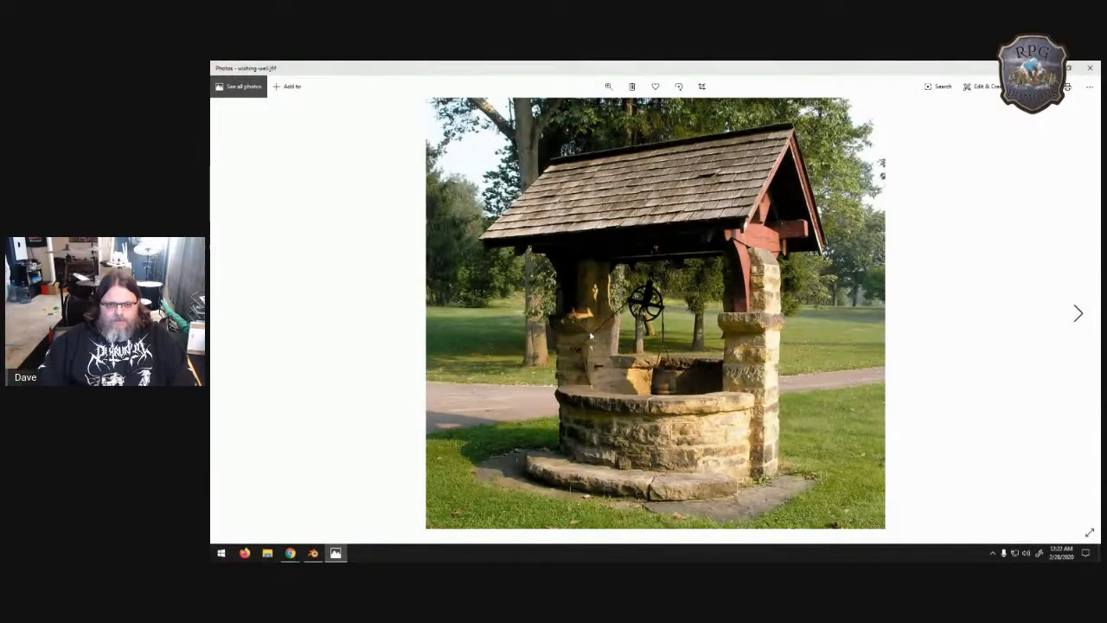
- Zoom in on the wishing-well photo to examine the pulley, roof beams, stone supports, rope tie-off and bucket
{"action": "left_click", "coordinate": [609, 87]}
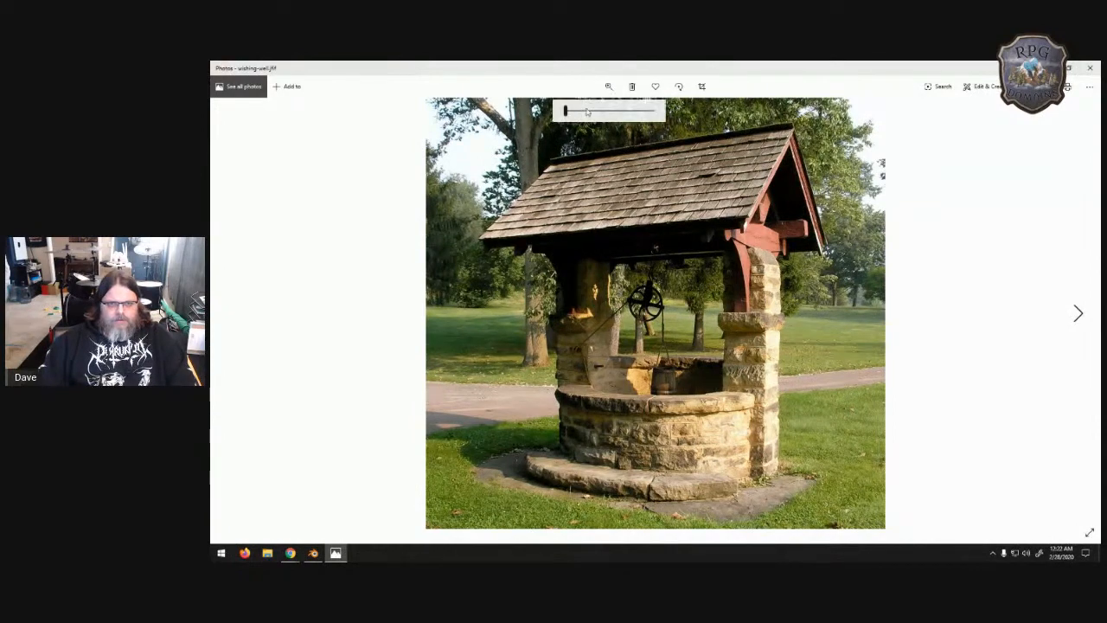
{"action": "left_click_drag", "start_coordinate": [566, 110], "coordinate": [589, 115]}
{"action": "left_click_drag", "start_coordinate": [681, 339], "coordinate": [692, 277]}
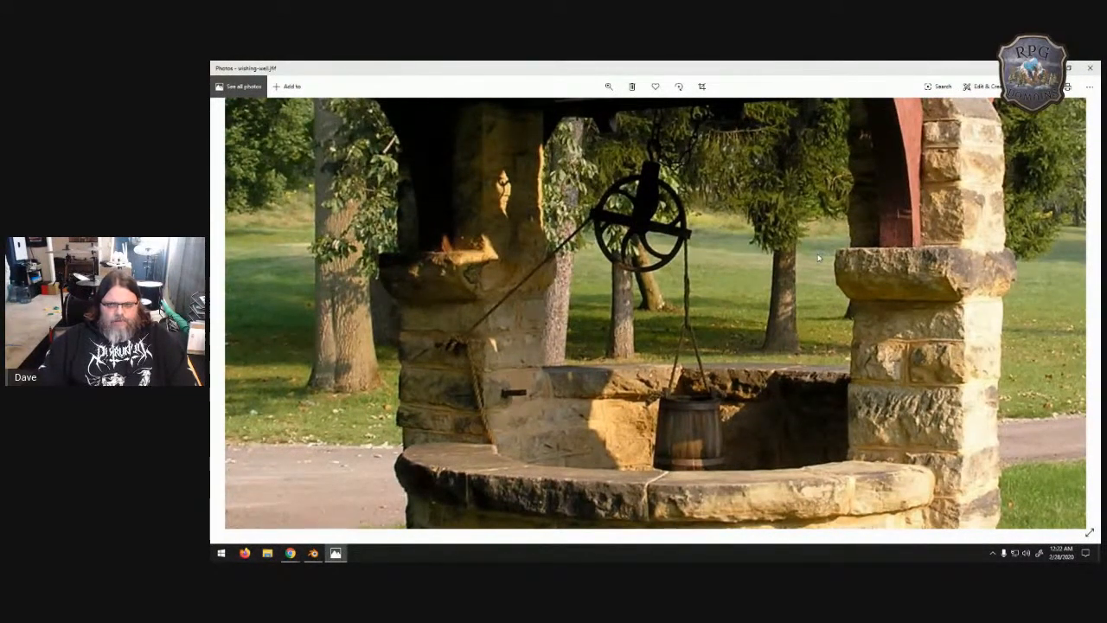
{"action": "left_click_drag", "start_coordinate": [839, 234], "coordinate": [658, 394]}
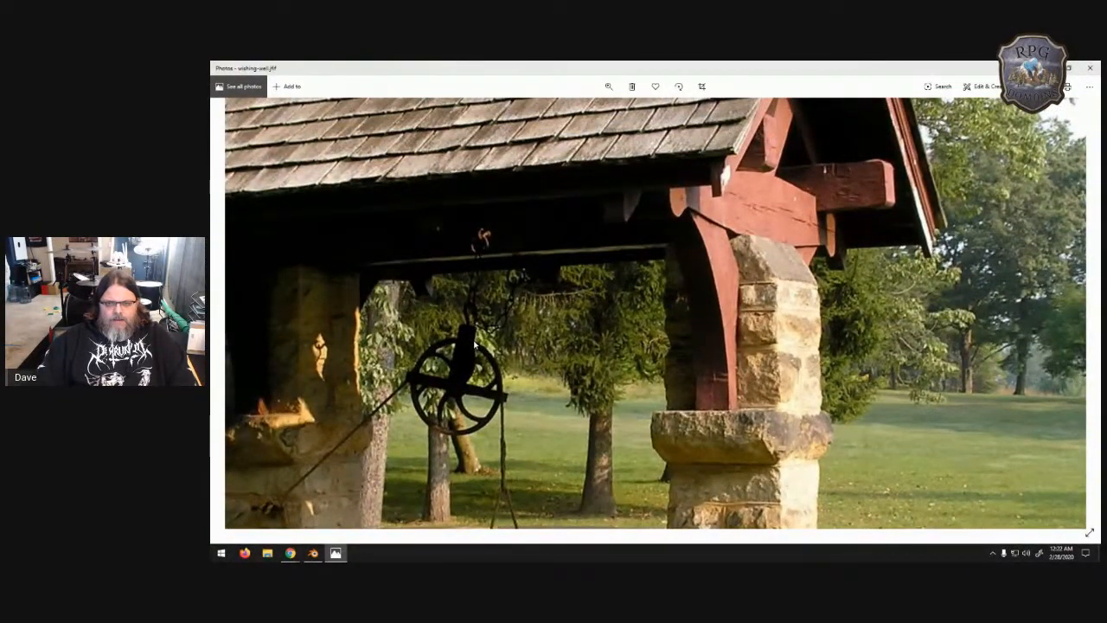
{"action": "left_click_drag", "start_coordinate": [474, 344], "coordinate": [475, 329]}
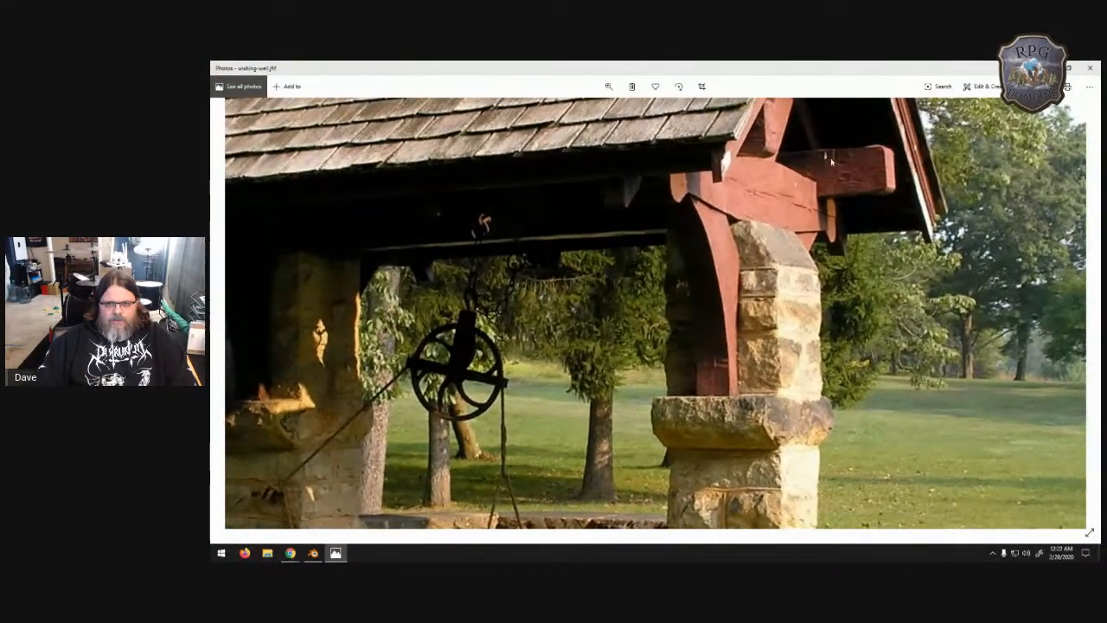
{"action": "left_click_drag", "start_coordinate": [479, 475], "coordinate": [623, 307]}
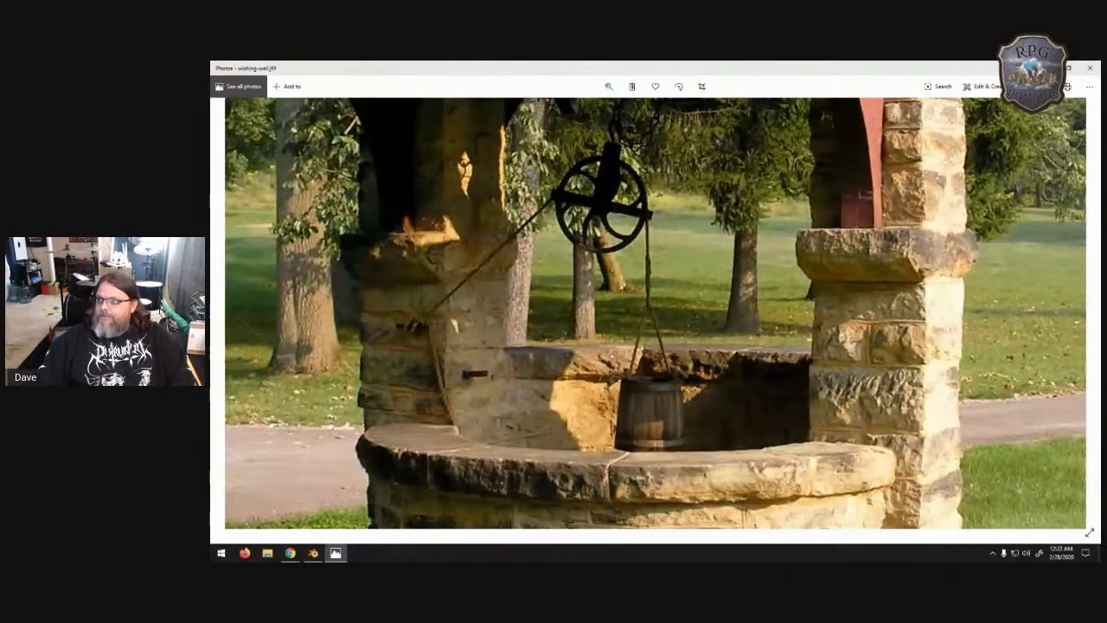
{"action": "key", "text": "alt+Tab"}
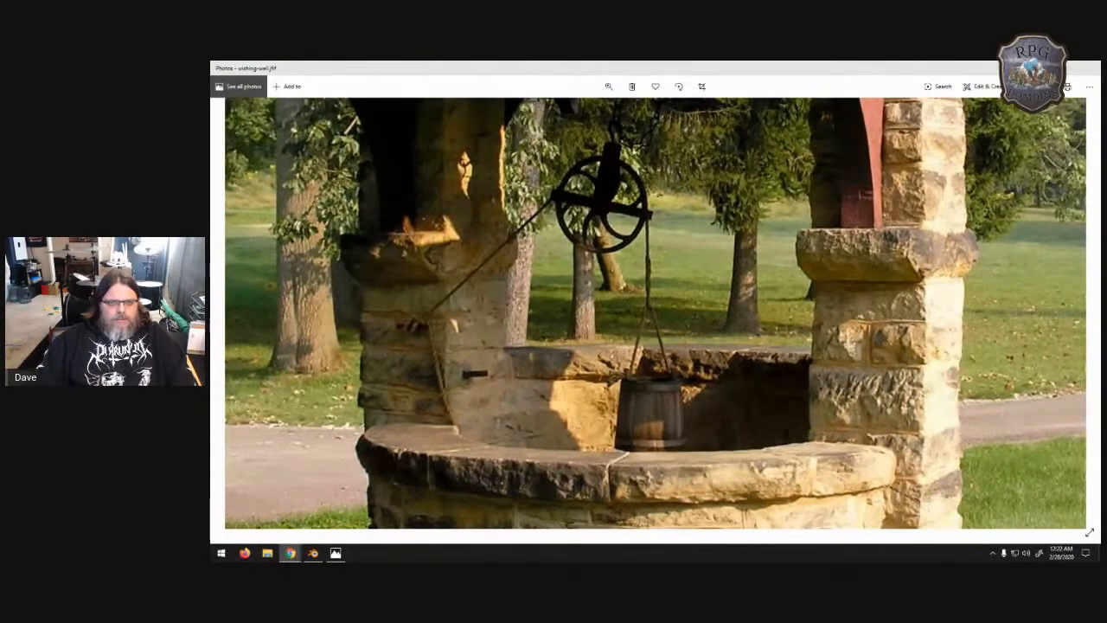
{"action": "left_click", "coordinate": [608, 86]}
{"action": "left_click", "coordinate": [575, 114]}
{"action": "left_click_drag", "start_coordinate": [576, 113], "coordinate": [570, 118]}
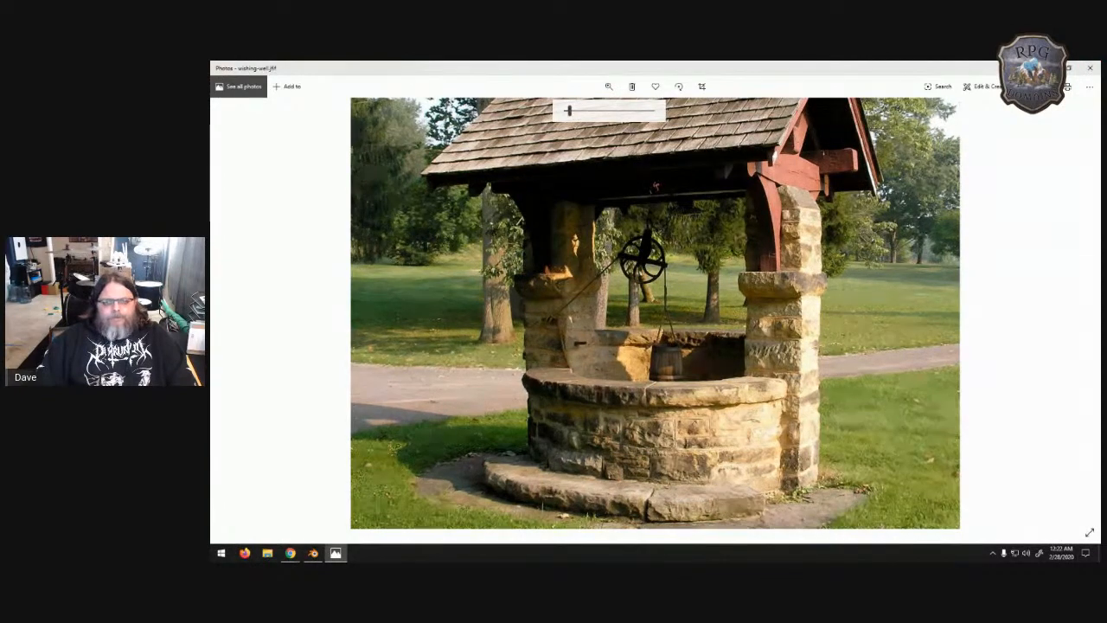
- Switch to Blender and move the chain and pulley wheel along the X axis, off-centre toward the left stone support
{"action": "key", "text": "alt+Tab"}
{"action": "mouse_move", "coordinate": [550, 309]}
{"action": "middle_mouse_down"}
{"action": "mouse_move", "coordinate": [564, 459]}
{"action": "mouse_move", "coordinate": [588, 299]}
{"action": "mouse_move", "coordinate": [563, 277]}
{"action": "mouse_move", "coordinate": [499, 298]}
{"action": "mouse_move", "coordinate": [567, 317]}
{"action": "middle_mouse_up"}
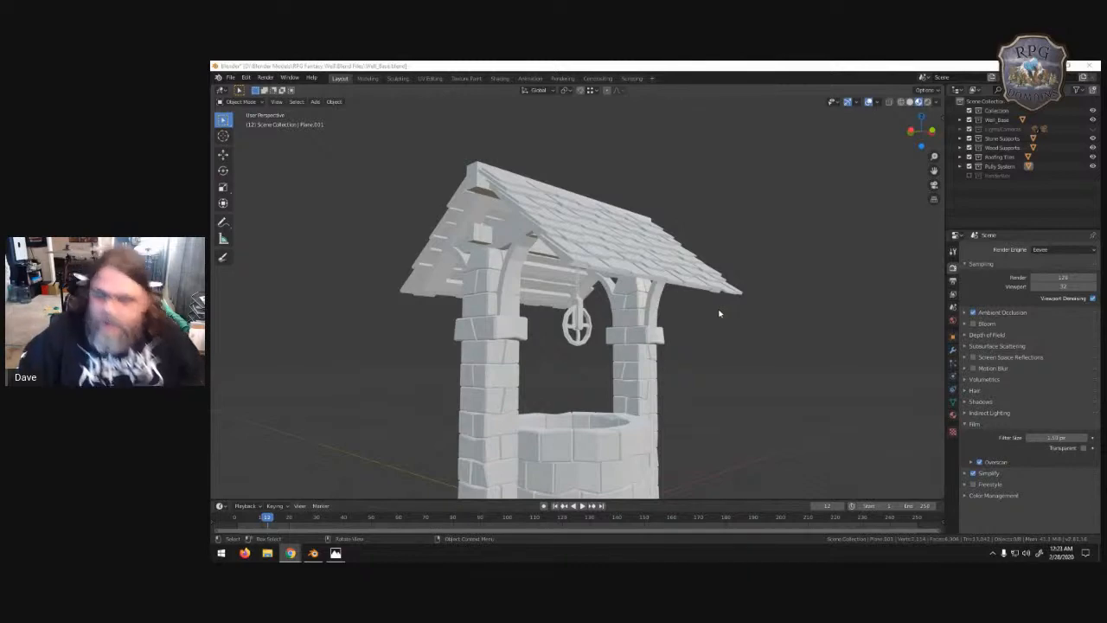
{"action": "middle_click_drag", "start_coordinate": [638, 351], "coordinate": [544, 400]}
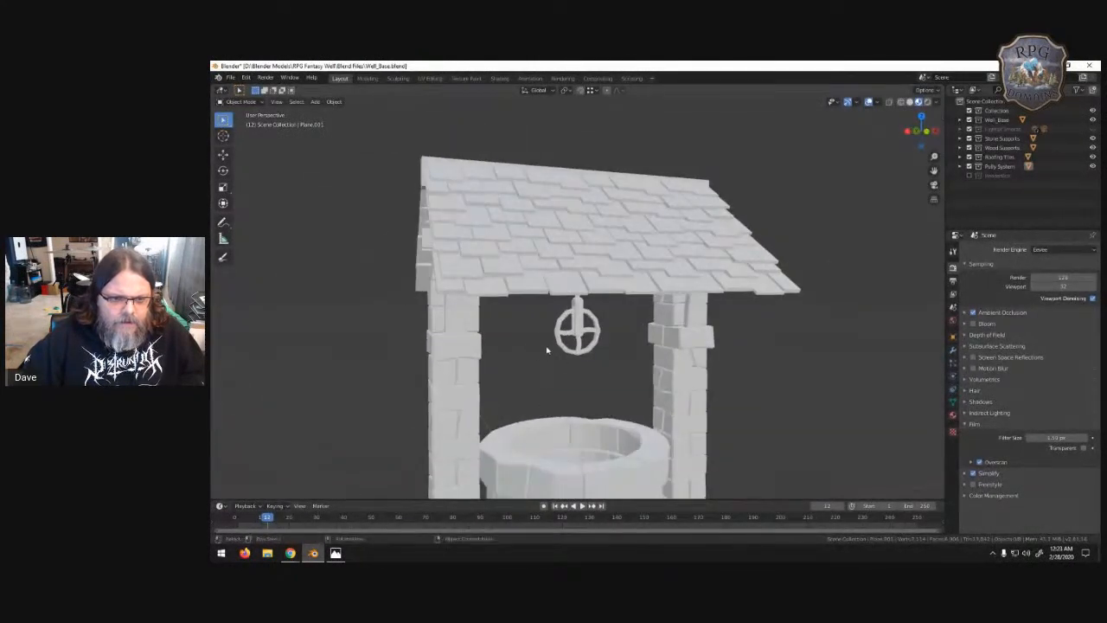
{"action": "middle_click_drag", "start_coordinate": [586, 351], "coordinate": [560, 349]}
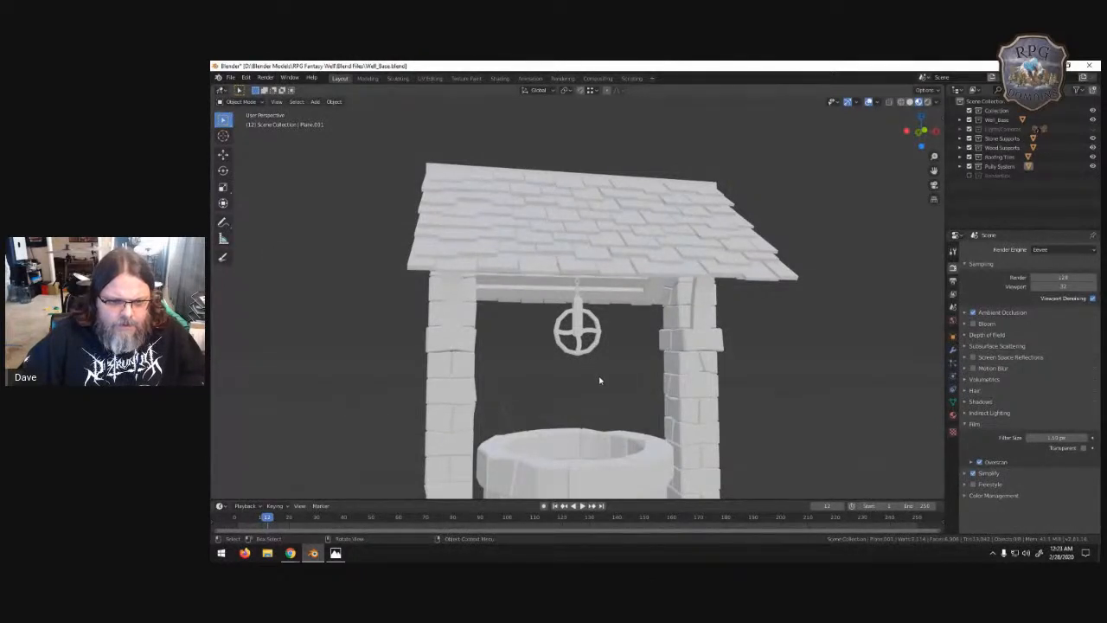
{"action": "middle_click_drag", "start_coordinate": [605, 409], "coordinate": [593, 283]}
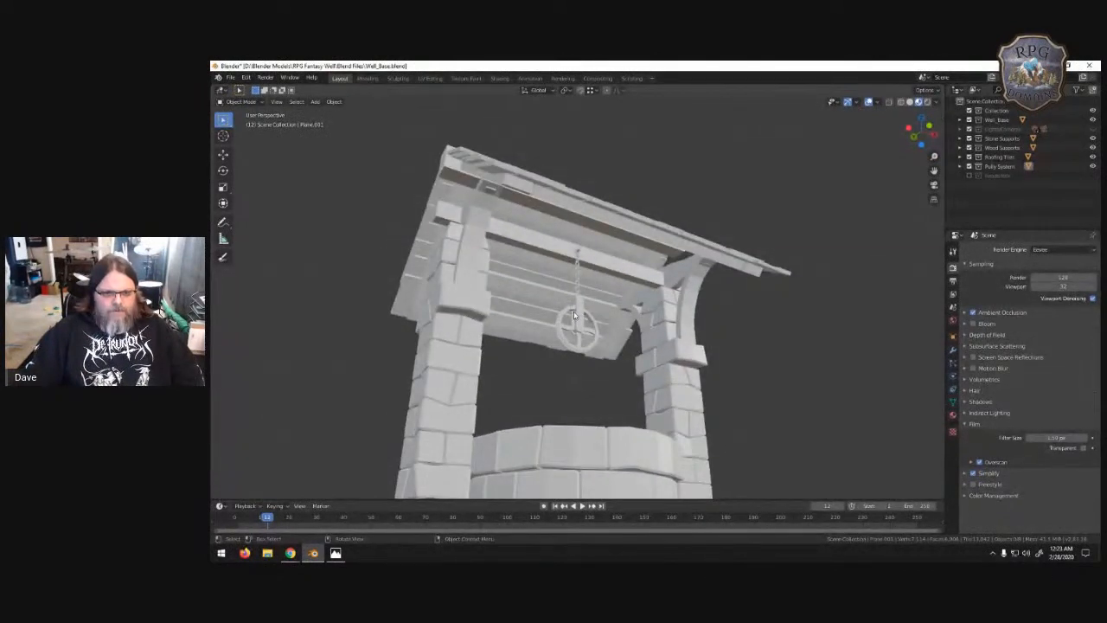
{"action": "middle_click_drag", "start_coordinate": [628, 342], "coordinate": [599, 345]}
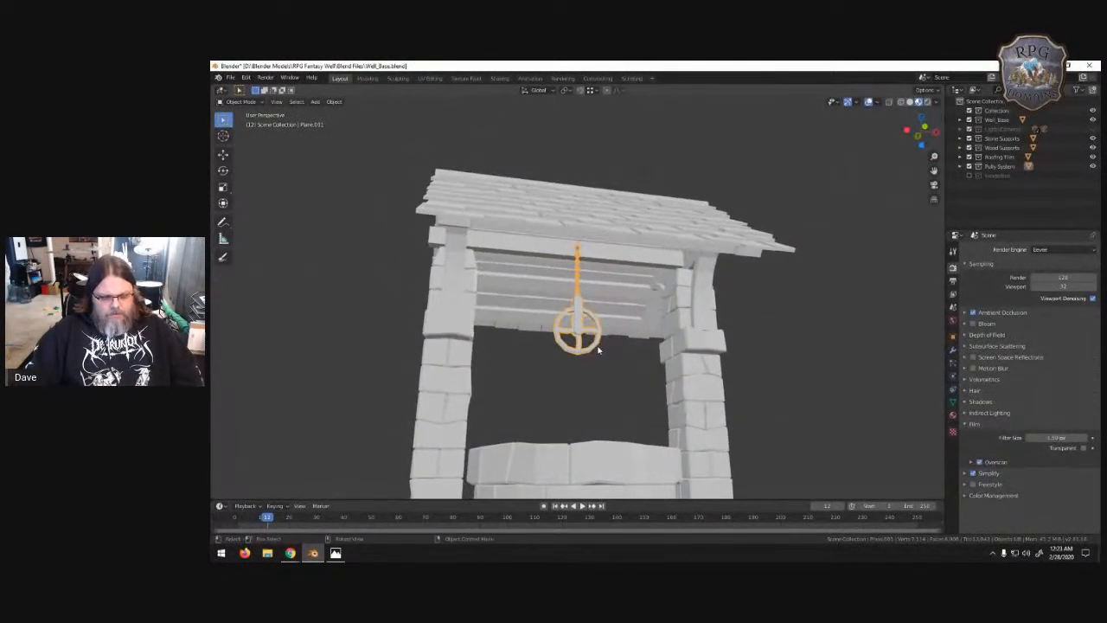
{"action": "key", "text": "g"}
{"action": "key", "text": "x"}
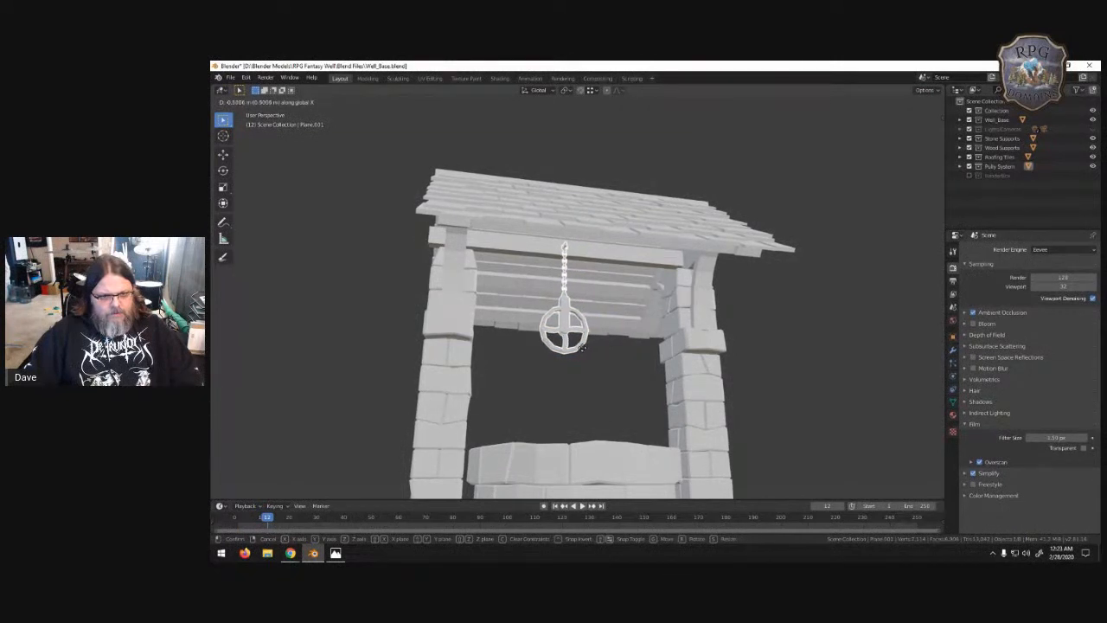
{"action": "left_click", "coordinate": [581, 348]}
{"action": "key", "text": "KP_1"}
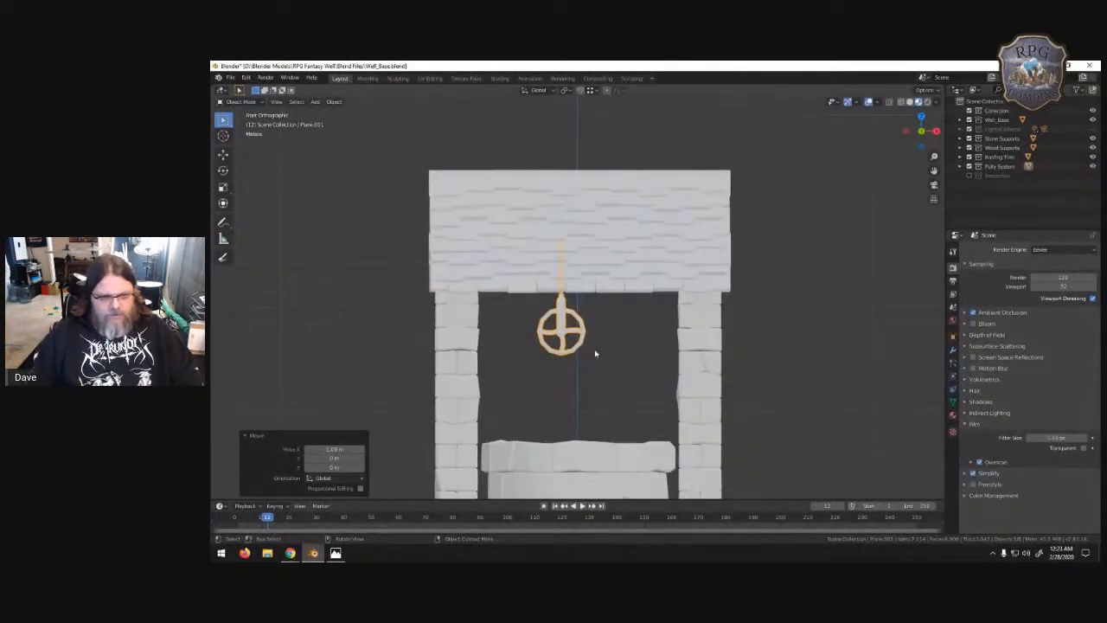
{"action": "key", "text": "g"}
{"action": "key", "text": "x"}
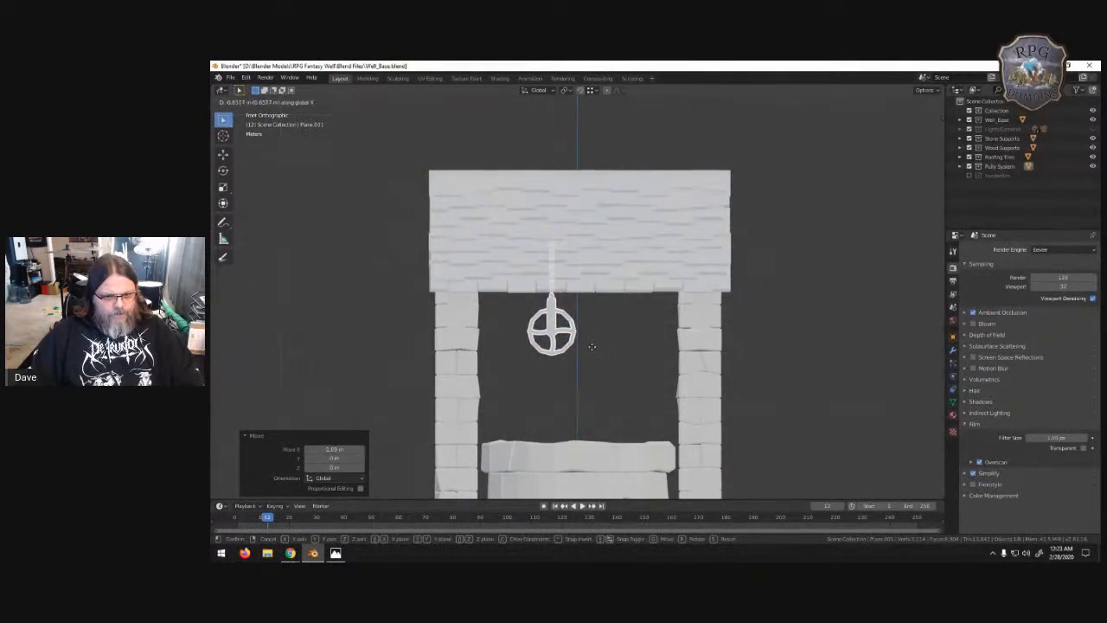
{"action": "left_click", "coordinate": [593, 347]}
- Duplicate the hook at the top of the pulley chain and move the copy about 13.5 m down along Z
{"action": "middle_click_drag", "start_coordinate": [875, 346], "coordinate": [805, 328]}
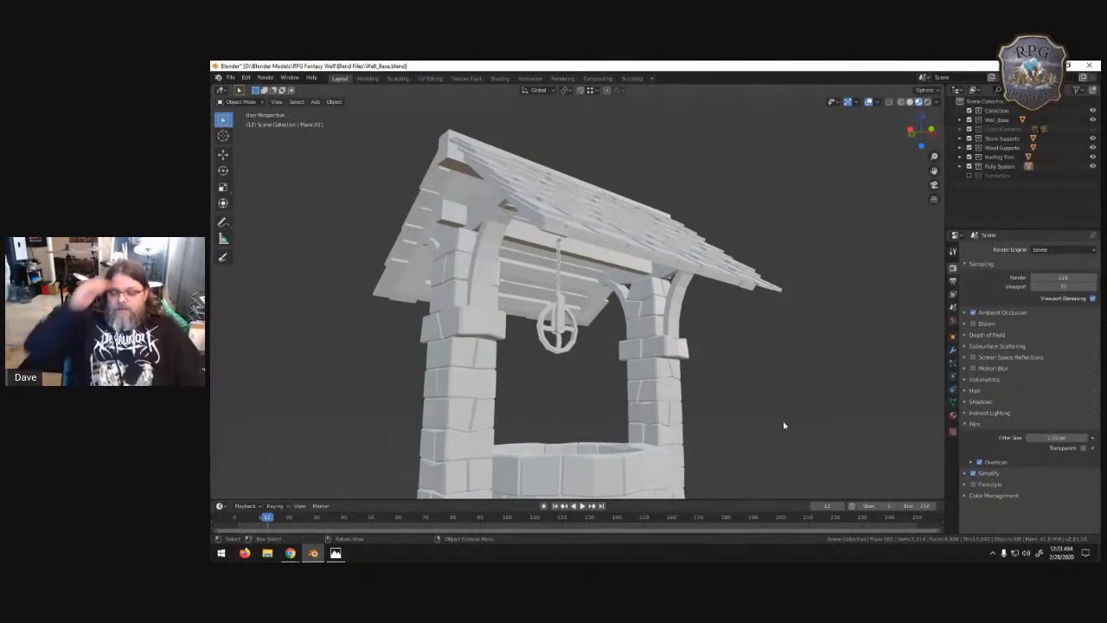
{"action": "middle_click_drag", "start_coordinate": [801, 297], "coordinate": [765, 316]}
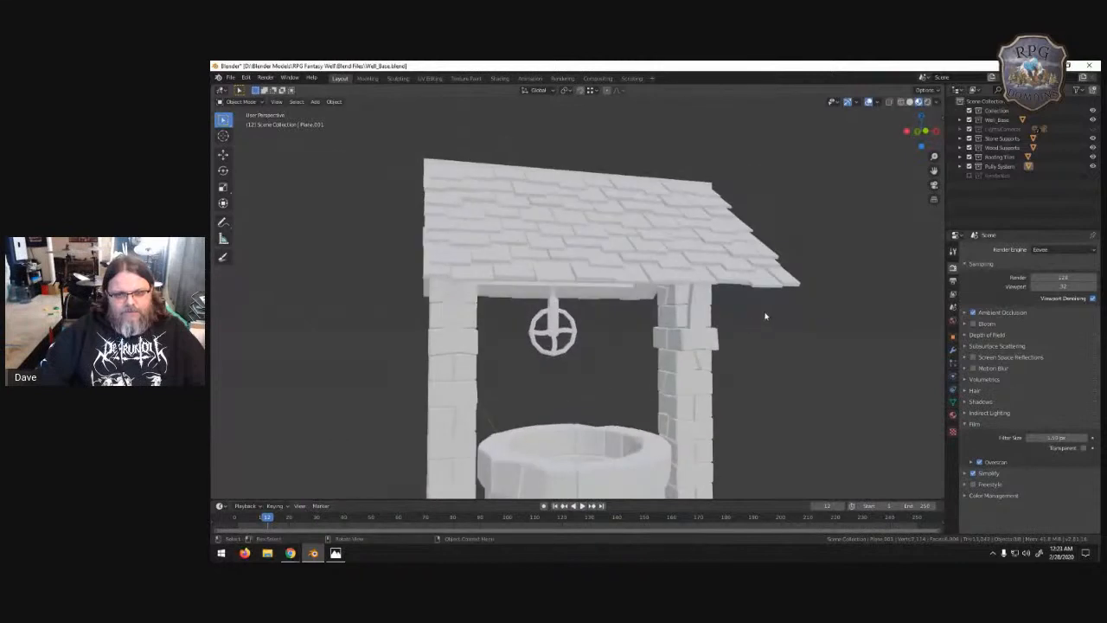
{"action": "scroll", "coordinate": [665, 361], "scroll_direction": "down", "scroll_amount": 5}
{"action": "middle_click_drag", "start_coordinate": [666, 361], "coordinate": [660, 99]}
{"action": "scroll", "coordinate": [627, 373], "scroll_direction": "up", "scroll_amount": 5}
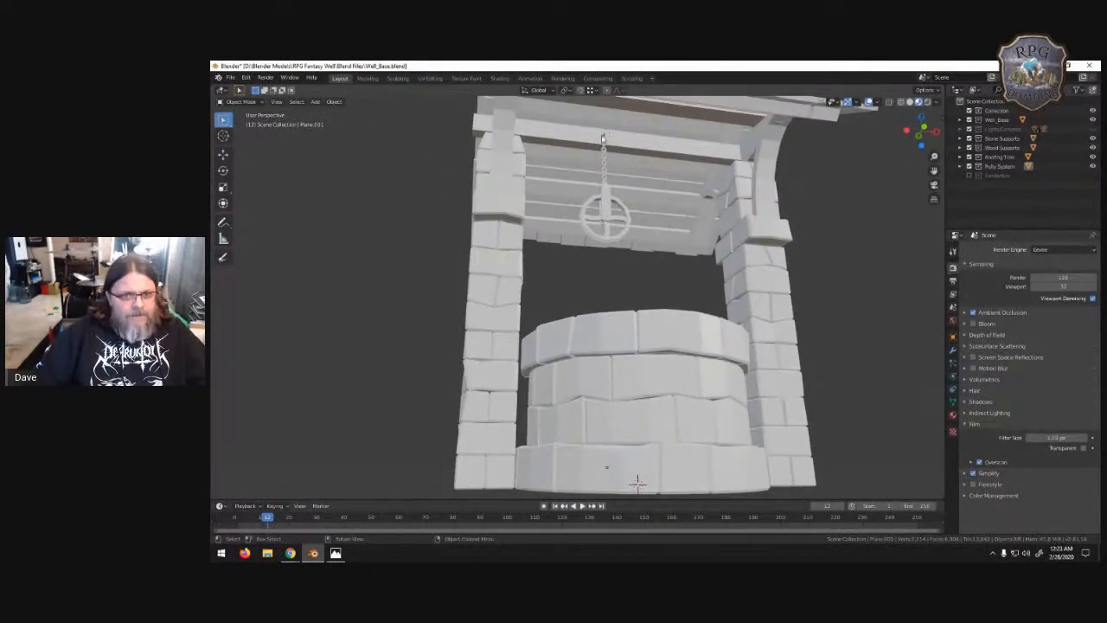
{"action": "key", "text": "Tab"}
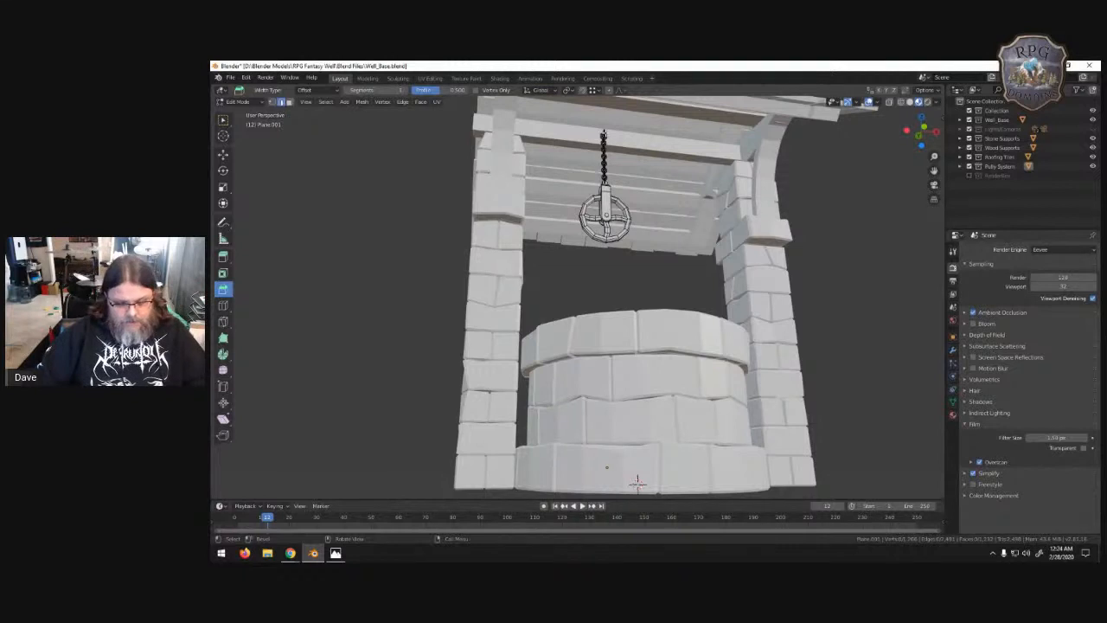
{"action": "key", "text": "ctrl+l"}
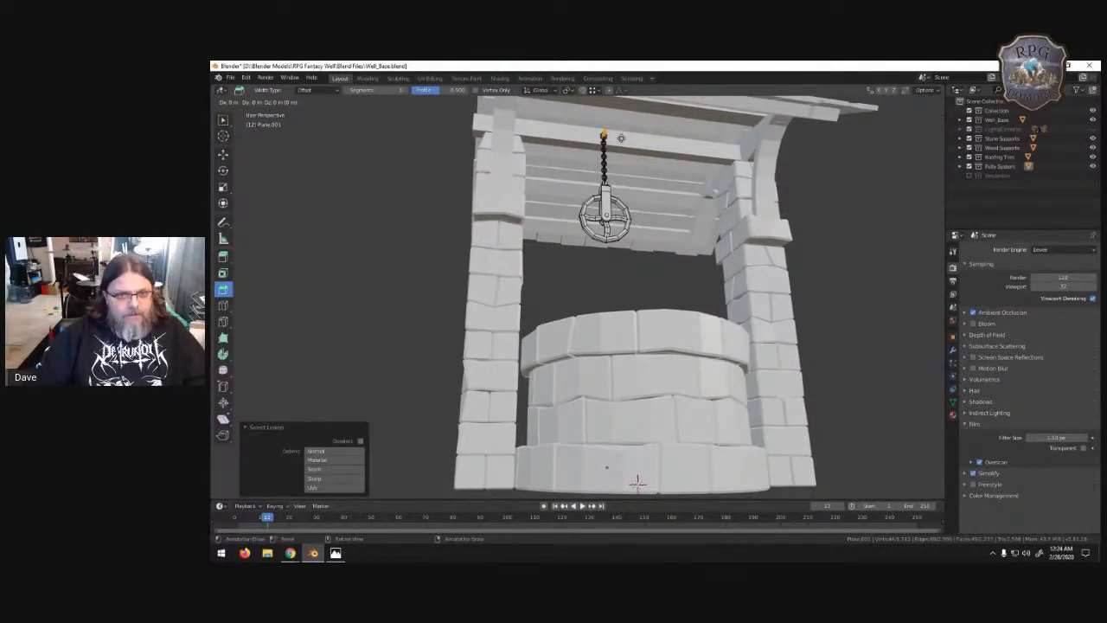
{"action": "key", "text": "shift+d"}
{"action": "key", "text": "g"}
{"action": "key", "text": "z"}
{"action": "left_click", "coordinate": [587, 341]}
- Move the duplicated hook about 6.44 m along X toward the left stone support
{"action": "key", "text": "g"}
{"action": "key", "text": "x"}
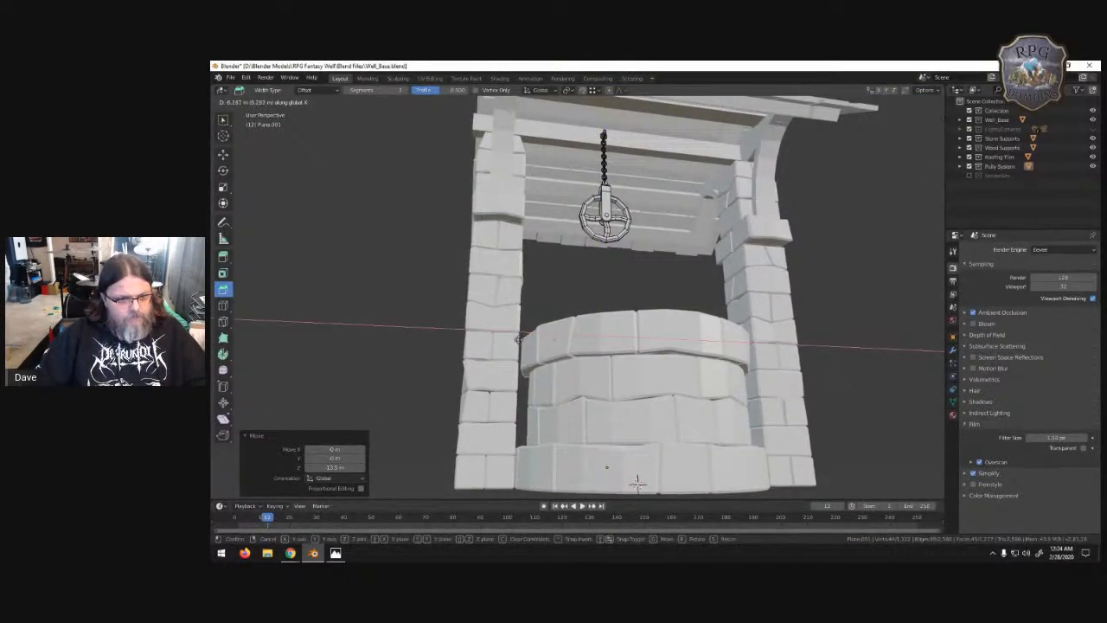
{"action": "left_click", "coordinate": [517, 339]}
{"action": "key", "text": "g"}
{"action": "key", "text": "y"}
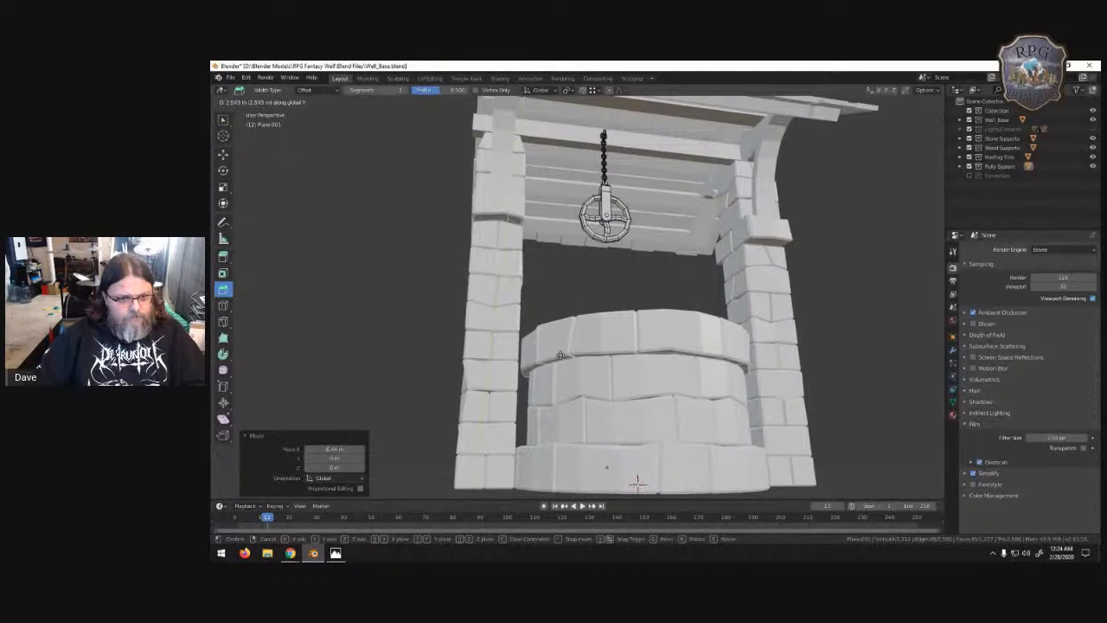
{"action": "right_click", "coordinate": [457, 327]}
- Move the duplicated hook about 1.98 m along Y so it sticks out beside the stone support
{"action": "middle_click_drag", "start_coordinate": [457, 325], "coordinate": [567, 345]}
{"action": "key", "text": "g"}
{"action": "key", "text": "y"}
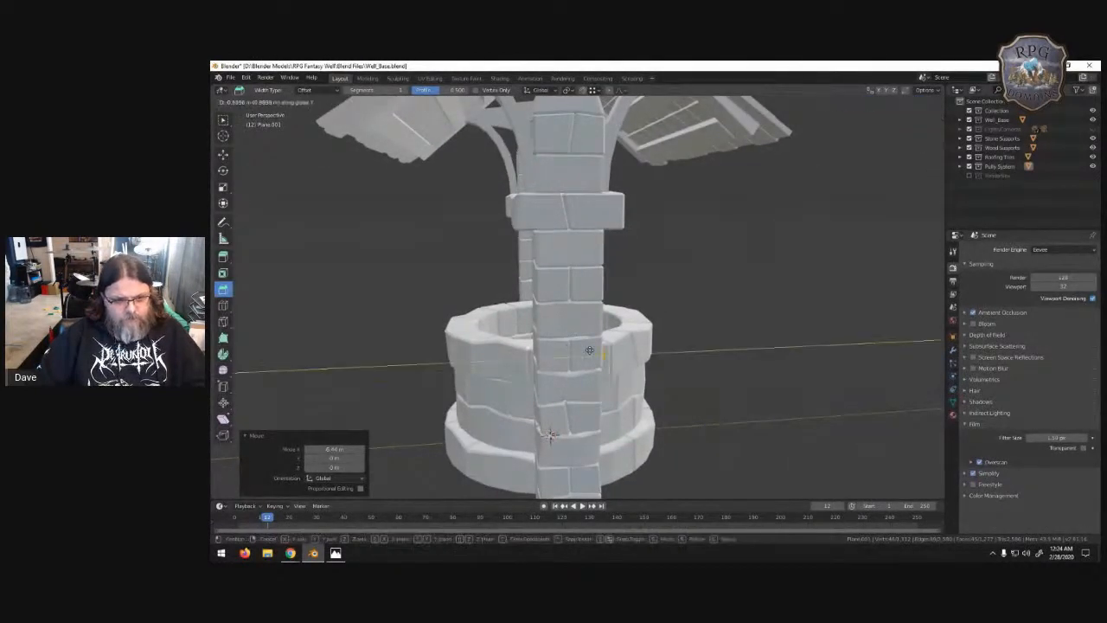
{"action": "left_click", "coordinate": [608, 351]}
- Adjust the height of the duplicated hook by about 0.29 m along Z, near the top rim of the well
{"action": "middle_click_drag", "start_coordinate": [693, 346], "coordinate": [667, 321]}
{"action": "scroll", "coordinate": [591, 352], "scroll_direction": "up", "scroll_amount": 5}
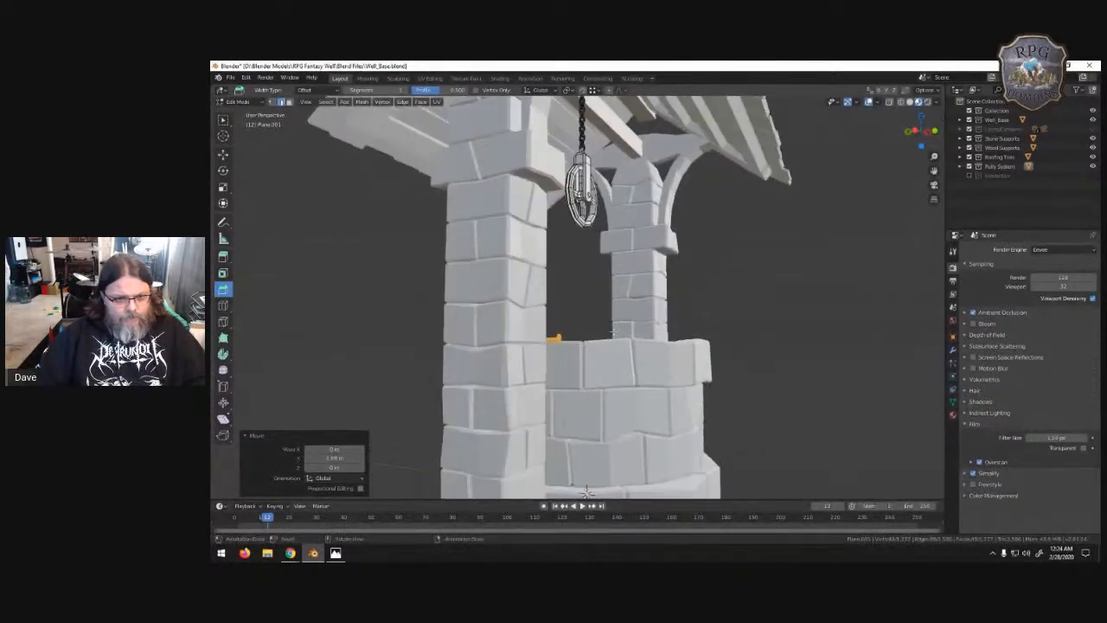
{"action": "middle_click_drag", "start_coordinate": [569, 372], "coordinate": [562, 289], "text": "shift"}
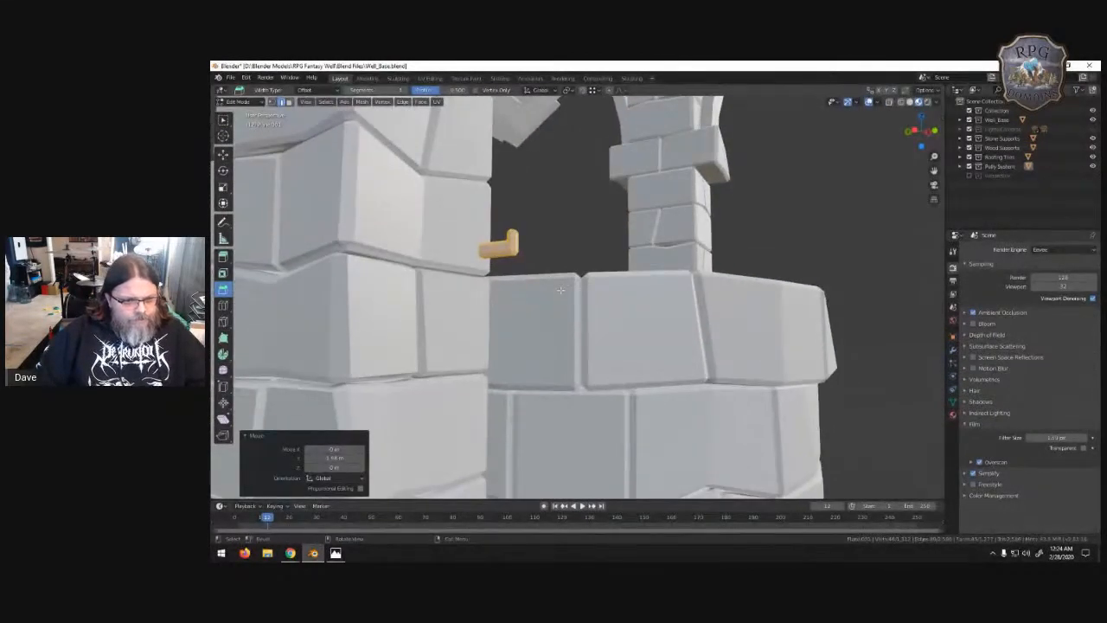
{"action": "scroll", "coordinate": [546, 291], "scroll_direction": "up", "scroll_amount": 2}
{"action": "middle_click_drag", "start_coordinate": [488, 257], "coordinate": [479, 253]}
{"action": "middle_click_drag", "start_coordinate": [501, 336], "coordinate": [524, 333]}
{"action": "key", "text": "g"}
{"action": "key", "text": "z"}
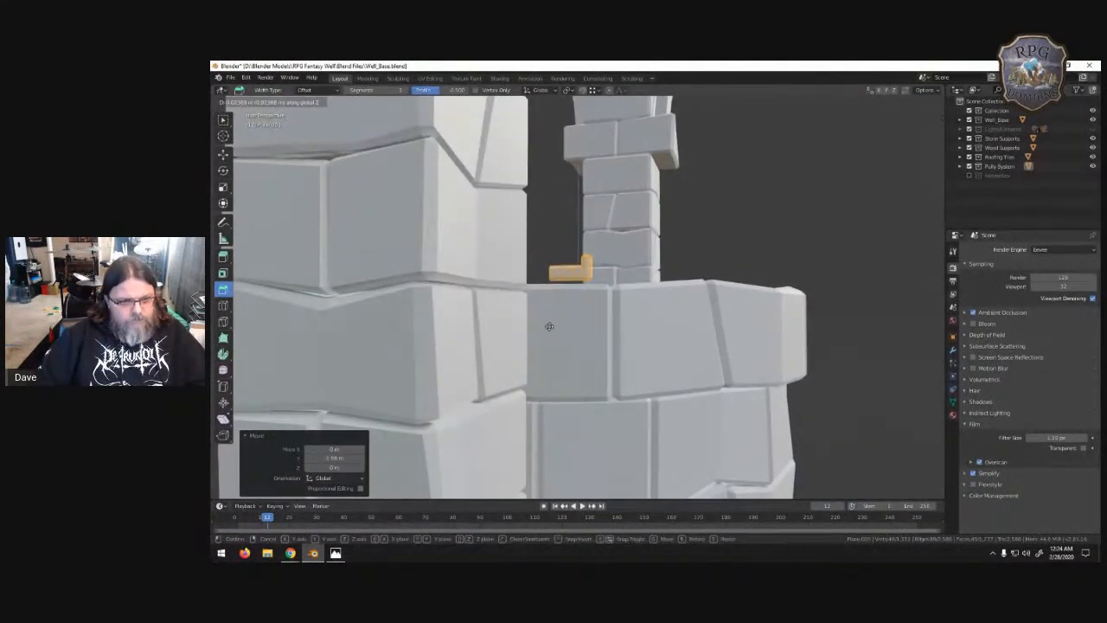
{"action": "left_click", "coordinate": [545, 307]}
- Shift the duplicated hook about 1.08 m along Y against the side face of the stone support
{"action": "middle_click_drag", "start_coordinate": [553, 312], "coordinate": [625, 331]}
{"action": "key", "text": "g"}
{"action": "key", "text": "y"}
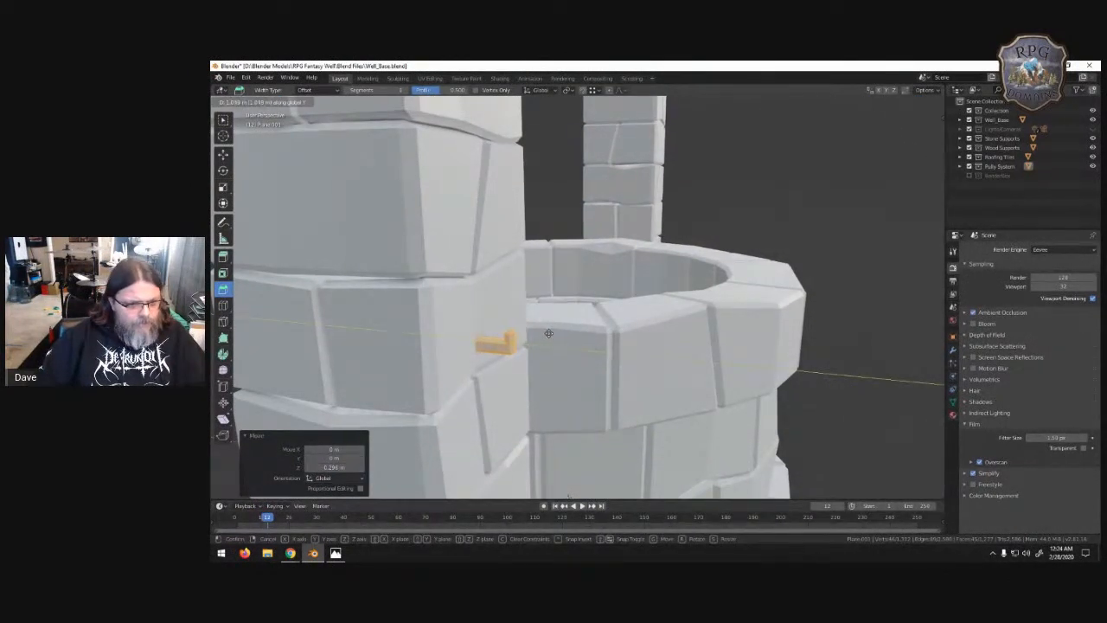
{"action": "left_click", "coordinate": [547, 332]}
{"action": "scroll", "coordinate": [540, 346], "scroll_direction": "up", "scroll_amount": 2}
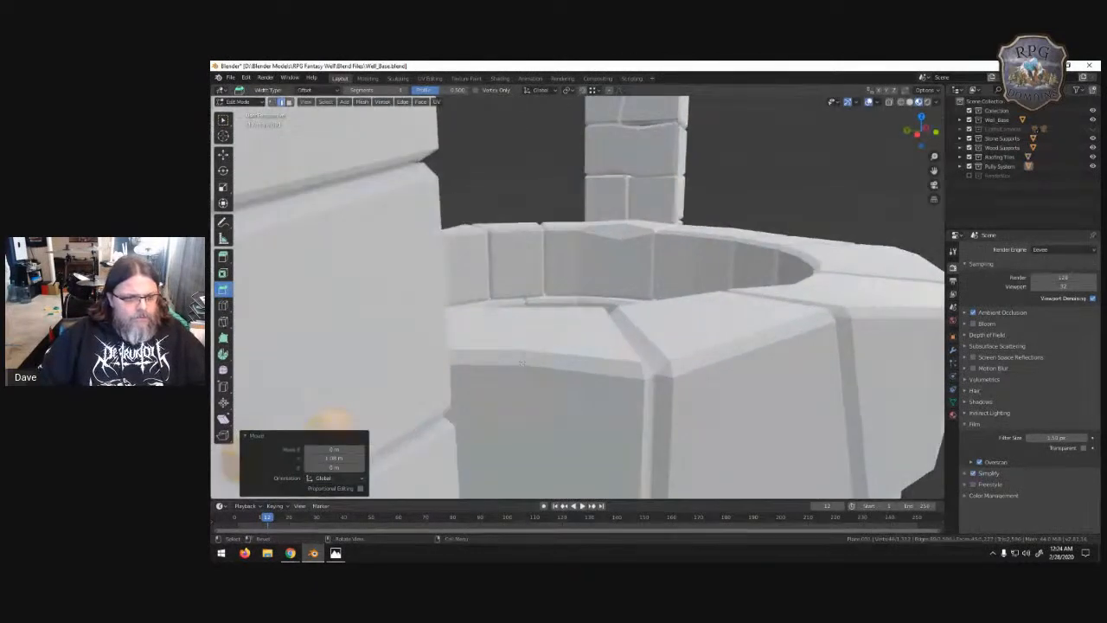
{"action": "middle_click_drag", "start_coordinate": [514, 376], "coordinate": [556, 274]}
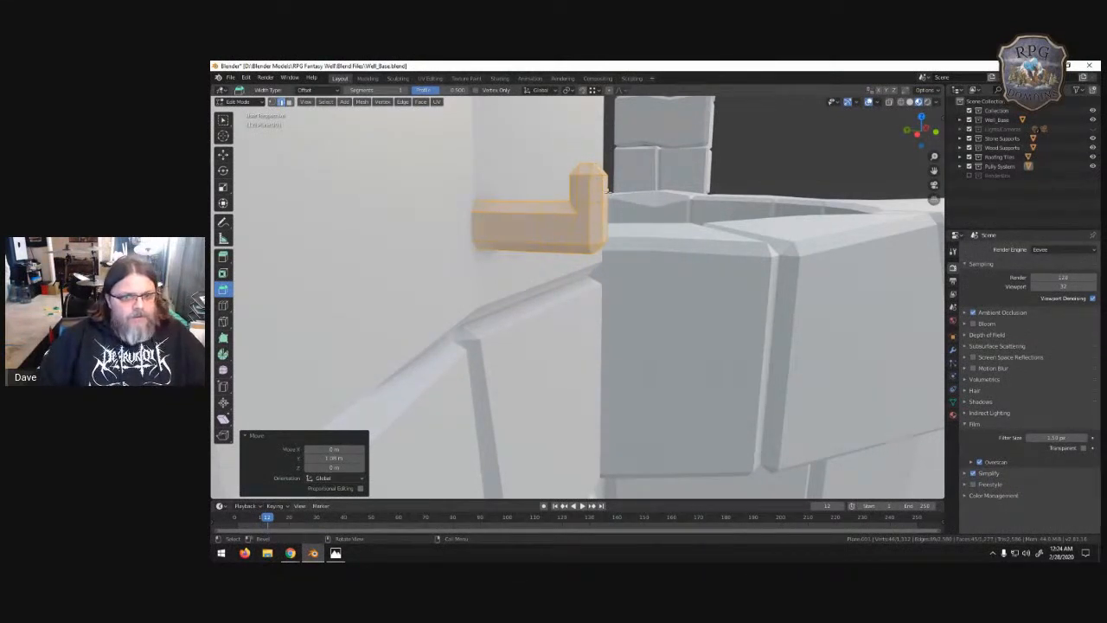
- Try to dissolve the bevel edge loops running along the hook's upright and arm
{"action": "left_click", "coordinate": [607, 191], "text": "alt"}
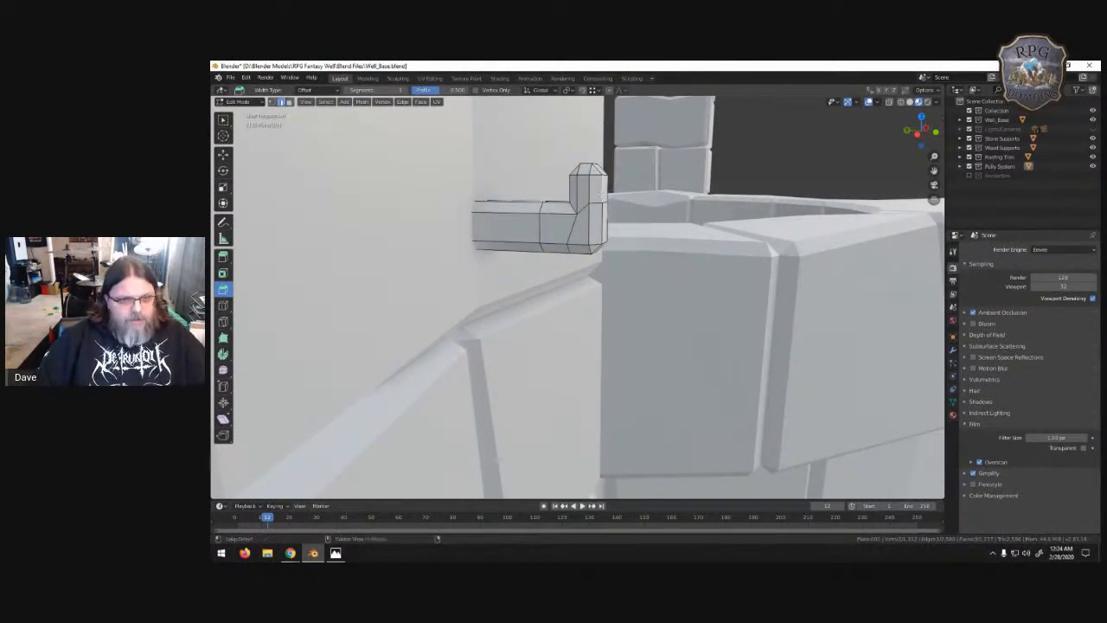
{"action": "middle_click_drag", "start_coordinate": [603, 193], "coordinate": [597, 200]}
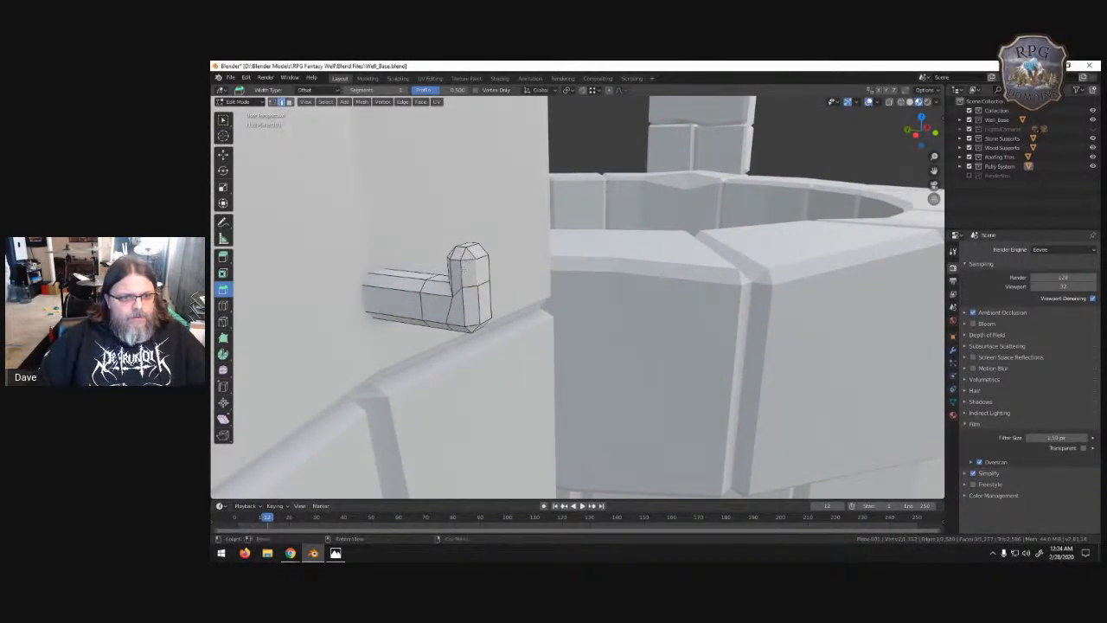
{"action": "left_click", "coordinate": [462, 270], "text": "alt"}
{"action": "middle_click_drag", "start_coordinate": [458, 263], "coordinate": [624, 270]}
{"action": "left_click", "coordinate": [614, 272], "text": "alt"}
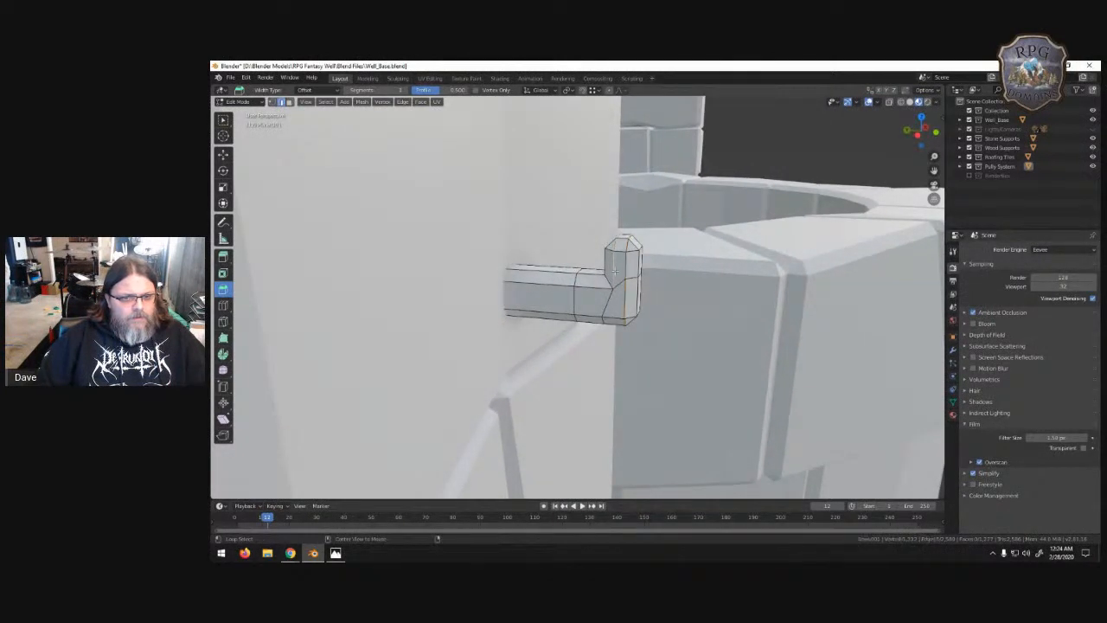
{"action": "left_click", "coordinate": [618, 285], "text": "alt"}
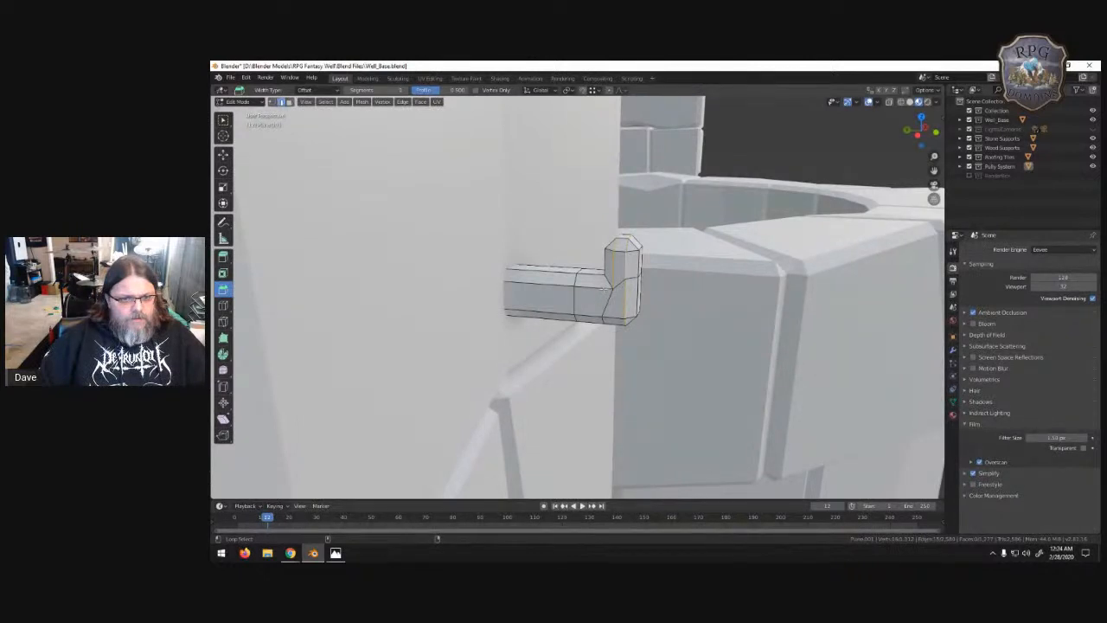
{"action": "left_click", "coordinate": [596, 314], "text": "alt"}
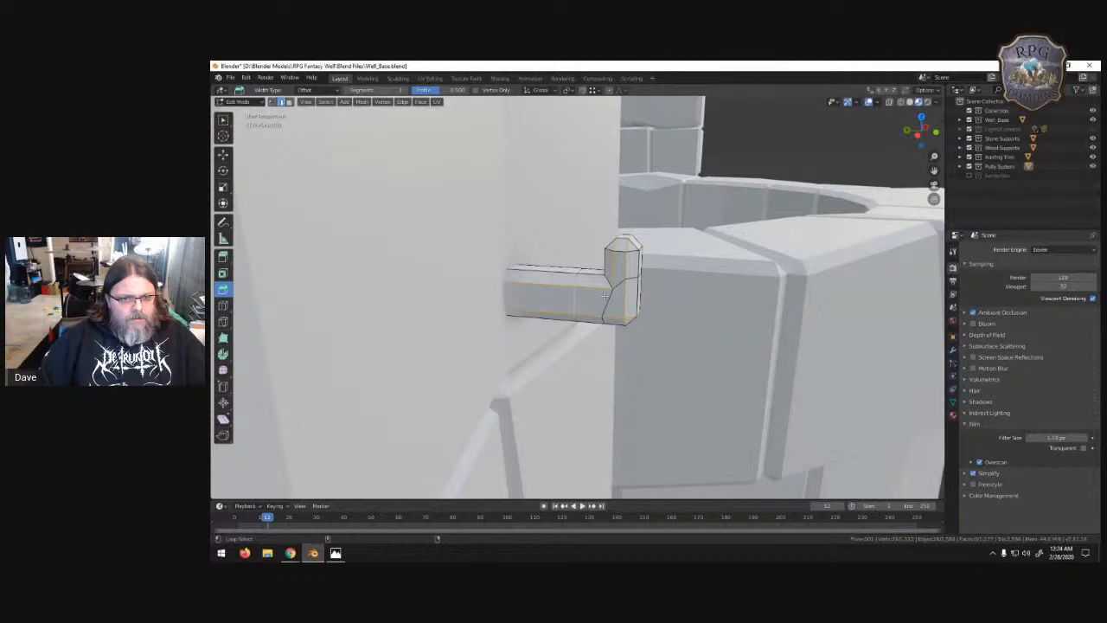
{"action": "key", "text": "x"}
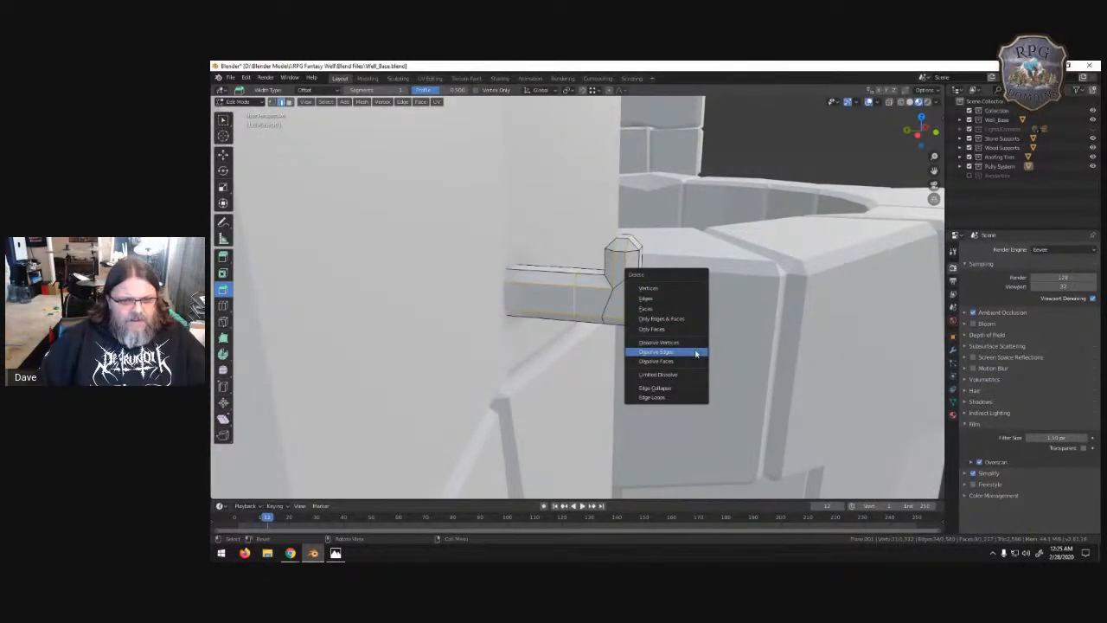
{"action": "left_click", "coordinate": [696, 353]}
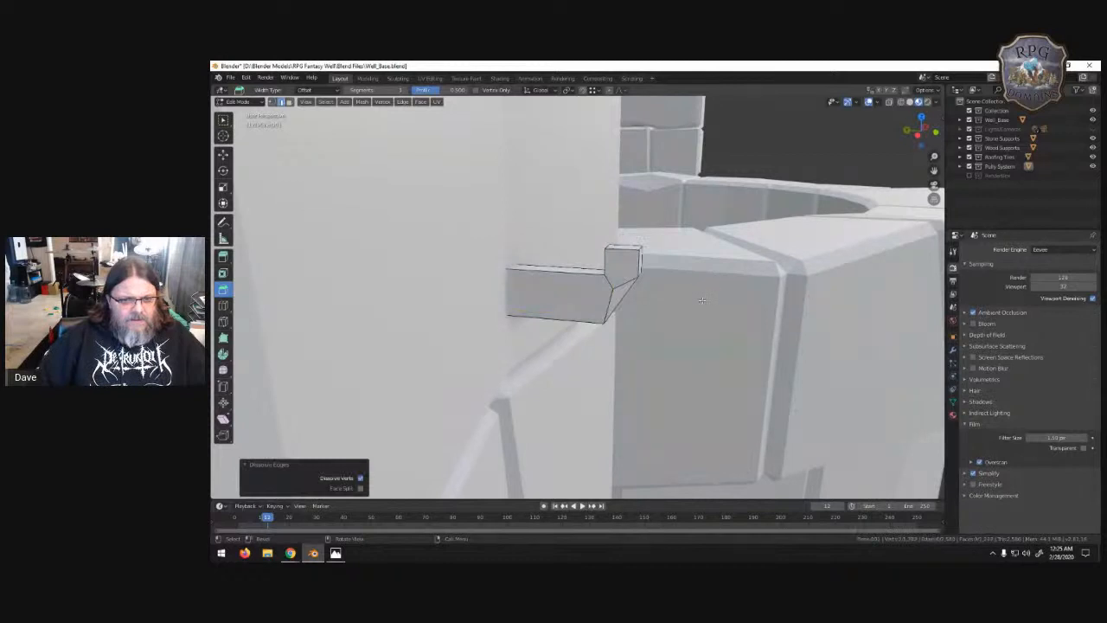
- Inspect the simplified hook up close and undo the edge dissolve
{"action": "middle_click_drag", "start_coordinate": [702, 300], "coordinate": [556, 230]}
{"action": "left_click", "coordinate": [471, 205]}
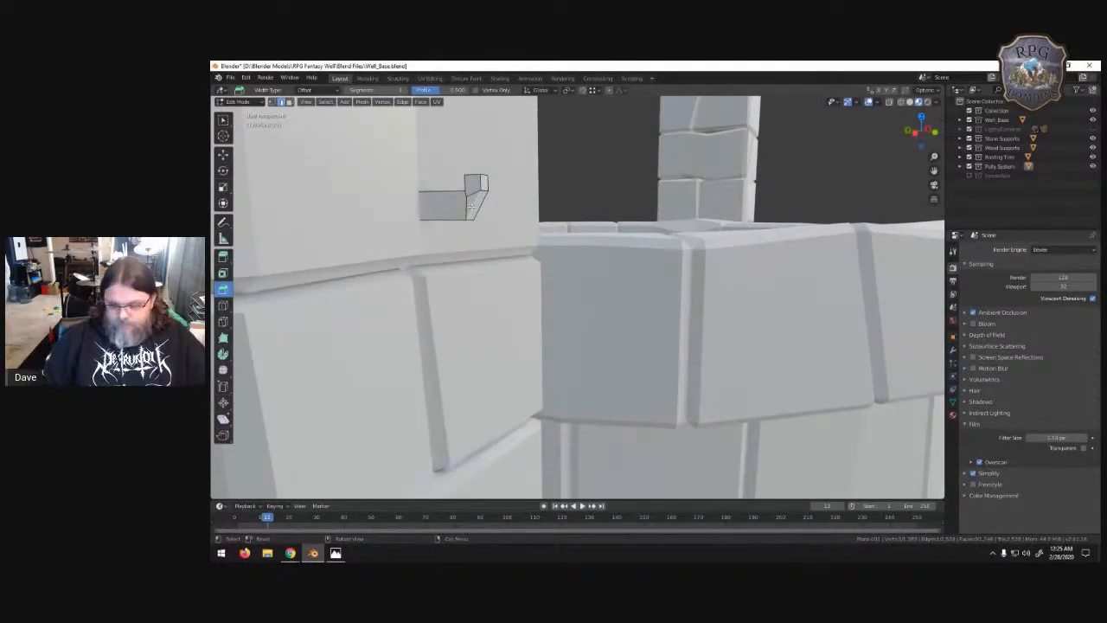
{"action": "key", "text": "KP_Decimal"}
{"action": "scroll", "coordinate": [613, 262], "scroll_direction": "down", "scroll_amount": 5}
{"action": "middle_click_drag", "start_coordinate": [620, 263], "coordinate": [834, 415]}
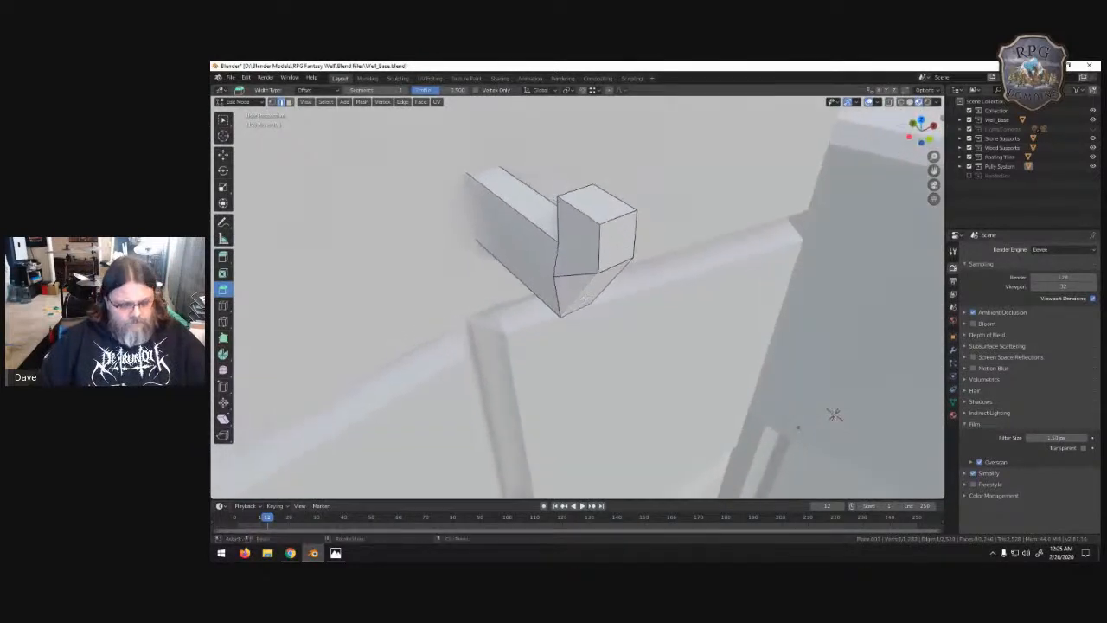
{"action": "key", "text": "ctrl+z"}
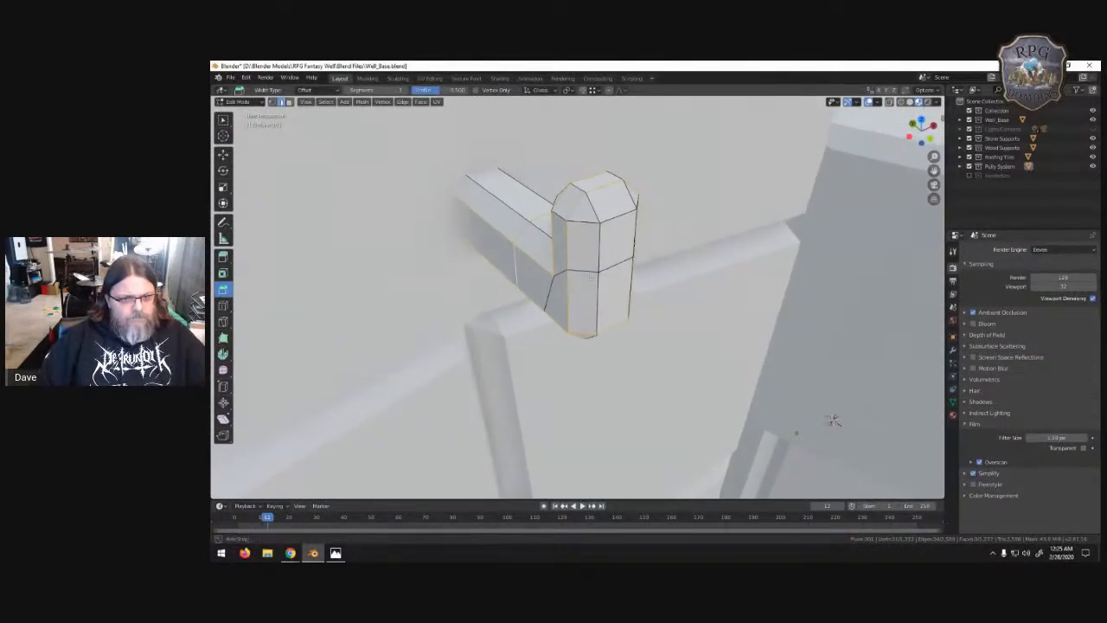
- Dissolve the lengthwise bevel edge loops around the hook's arm, squaring off its profile
{"action": "middle_click_drag", "start_coordinate": [587, 278], "coordinate": [590, 263]}
{"action": "key", "text": "alt+a"}
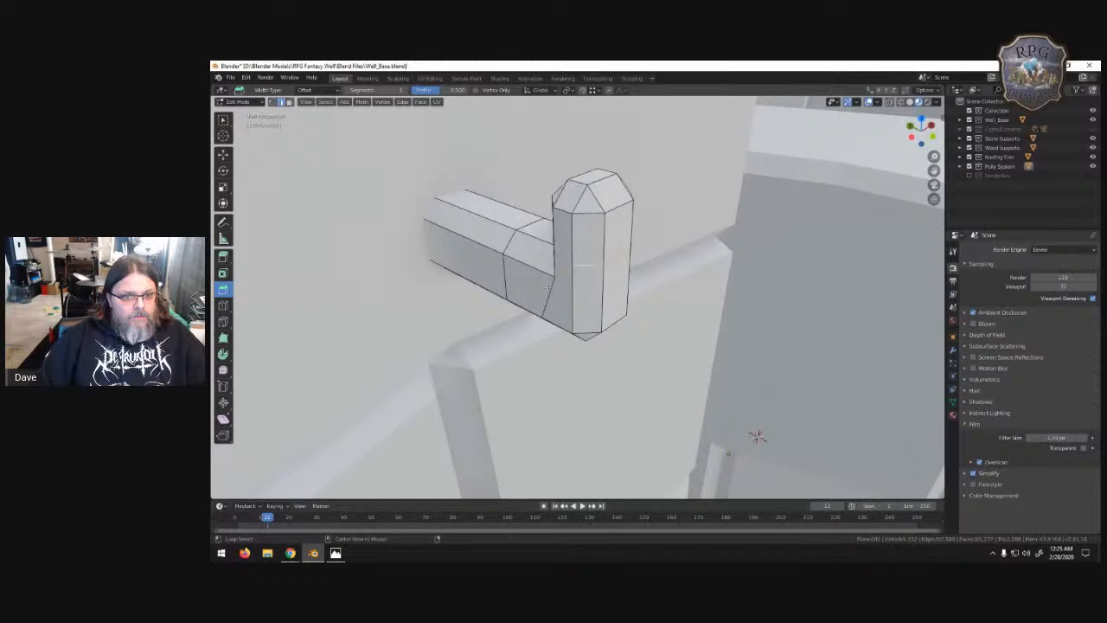
{"action": "middle_click_drag", "start_coordinate": [542, 274], "coordinate": [653, 294]}
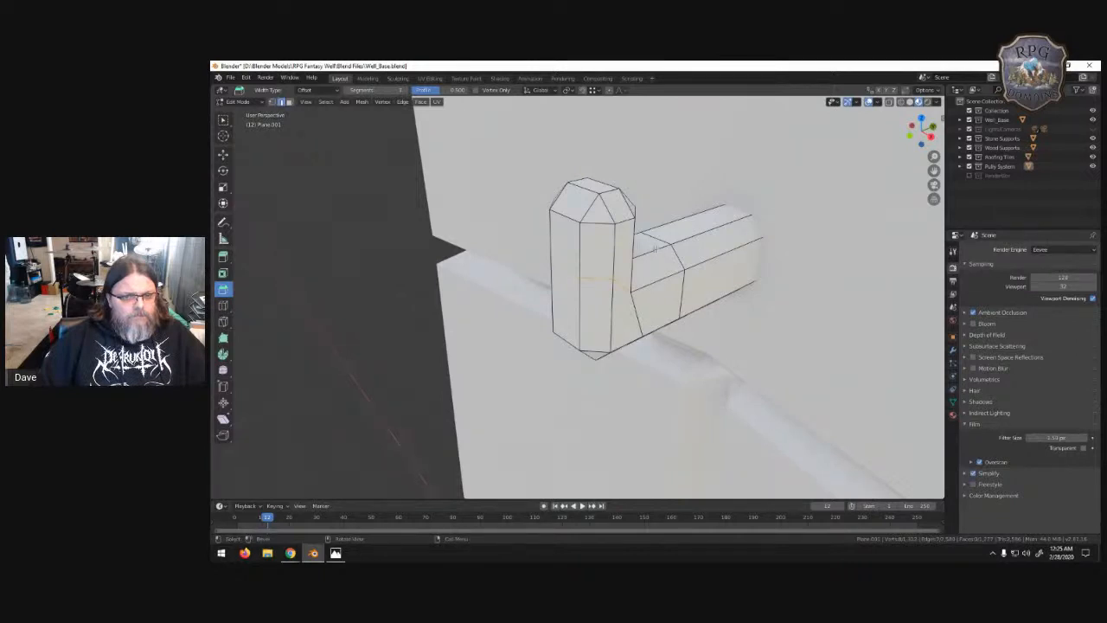
{"action": "middle_click_drag", "start_coordinate": [655, 249], "coordinate": [666, 293]}
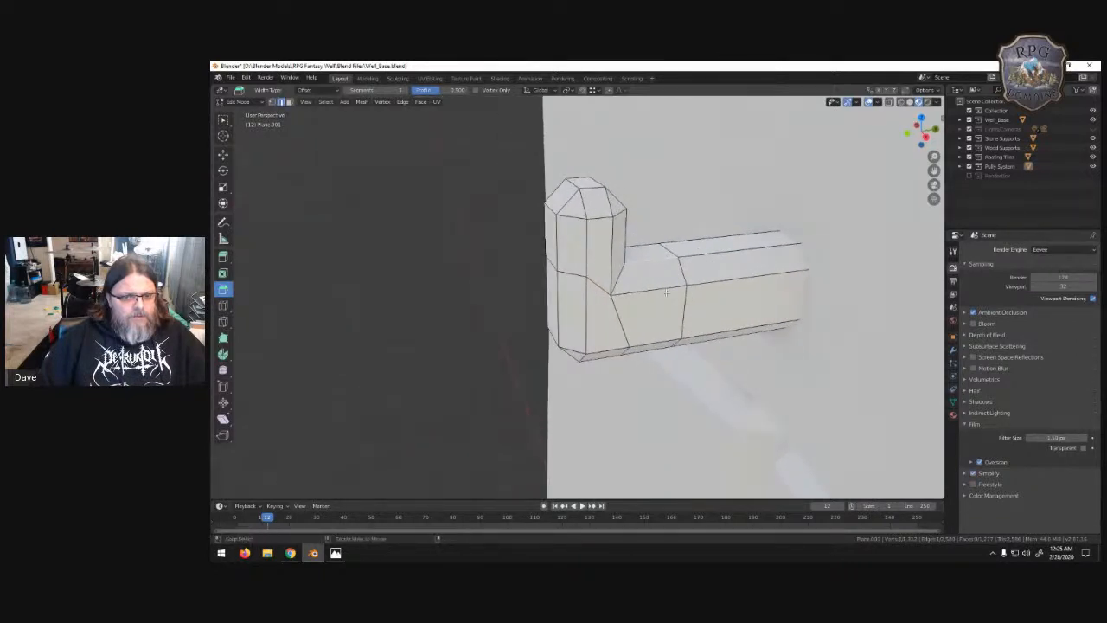
{"action": "left_click", "coordinate": [653, 287], "text": "alt"}
{"action": "left_click", "coordinate": [641, 290]}
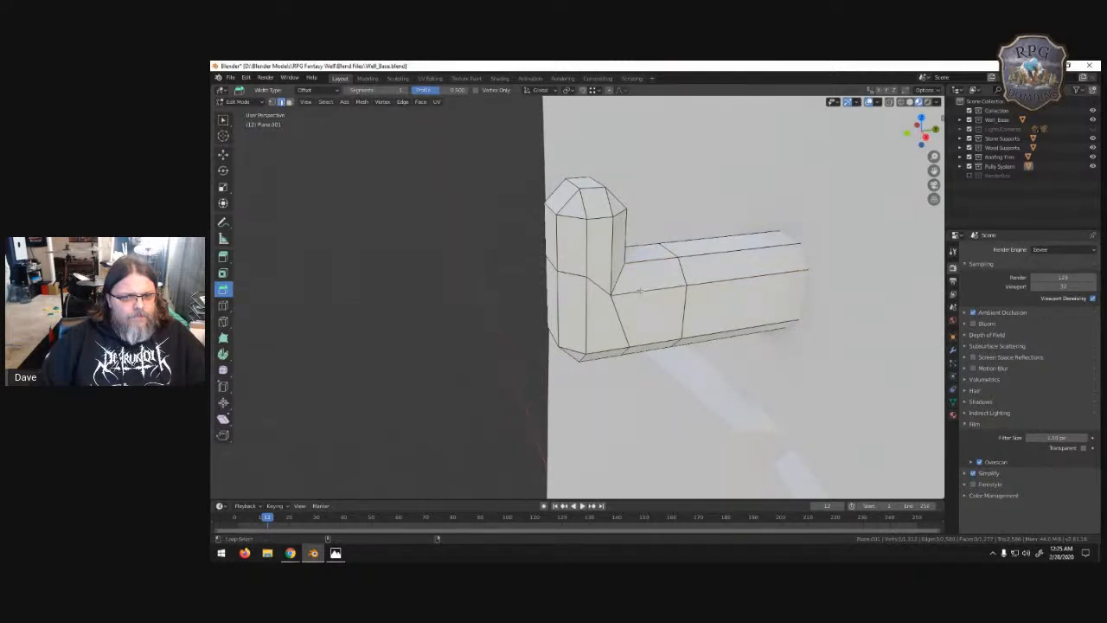
{"action": "left_click", "coordinate": [640, 291], "text": "alt"}
{"action": "middle_click_drag", "start_coordinate": [596, 287], "coordinate": [511, 329]}
{"action": "left_click", "coordinate": [523, 330], "text": "alt"}
{"action": "middle_click_drag", "start_coordinate": [668, 320], "coordinate": [568, 329]}
{"action": "key", "text": "x"}
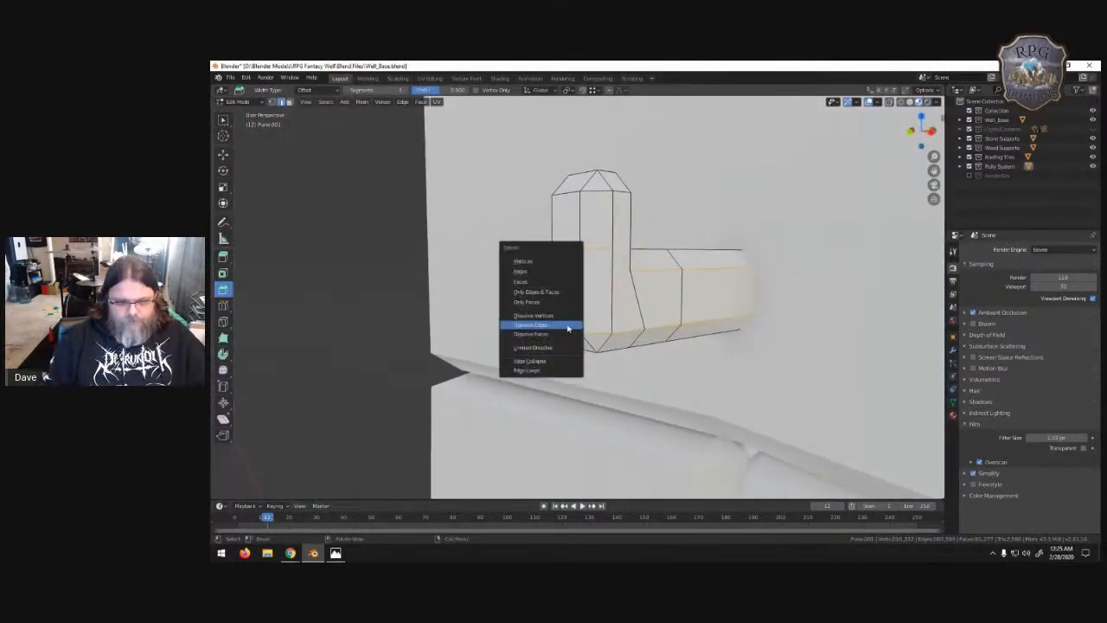
{"action": "left_click", "coordinate": [567, 325]}
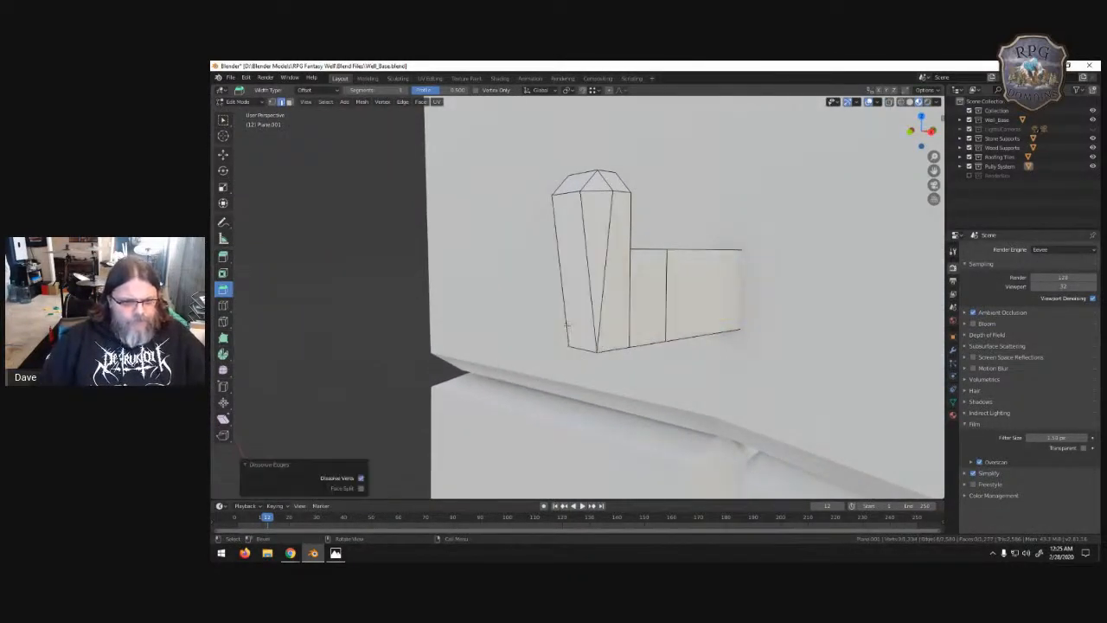
- Dissolve the two remaining vertical edge loops on the hook's upright, including the angled edge at its base
{"action": "middle_click_drag", "start_coordinate": [603, 316], "coordinate": [741, 319]}
{"action": "middle_click_drag", "start_coordinate": [652, 314], "coordinate": [561, 291]}
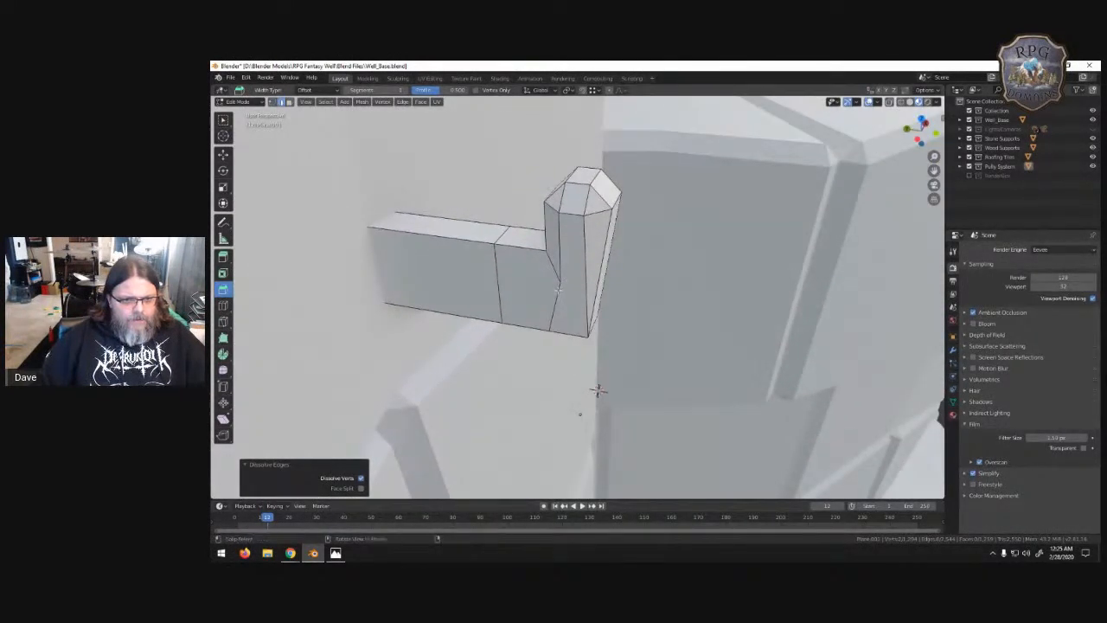
{"action": "left_click", "coordinate": [558, 281], "text": "alt"}
{"action": "left_click", "coordinate": [583, 264], "text": "alt"}
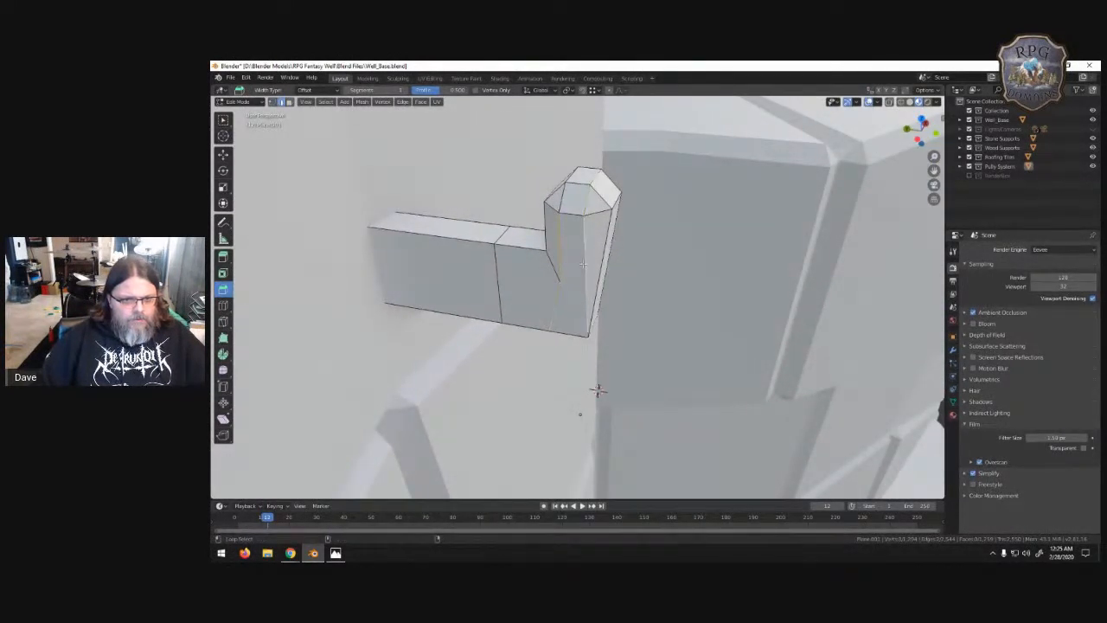
{"action": "middle_click_drag", "start_coordinate": [598, 391], "coordinate": [510, 204]}
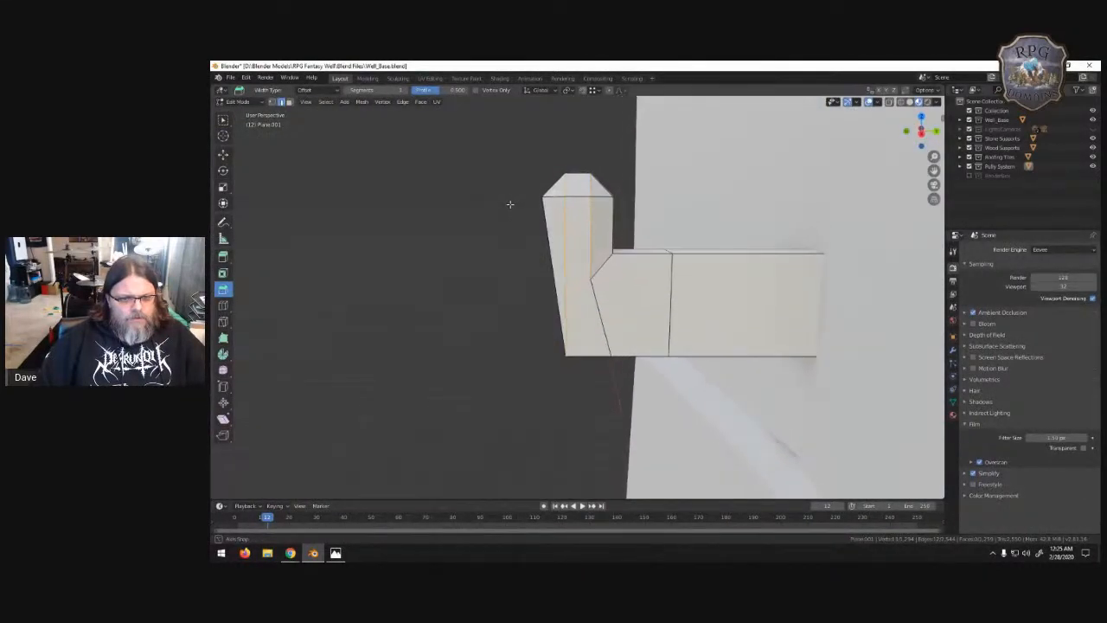
{"action": "key", "text": "x"}
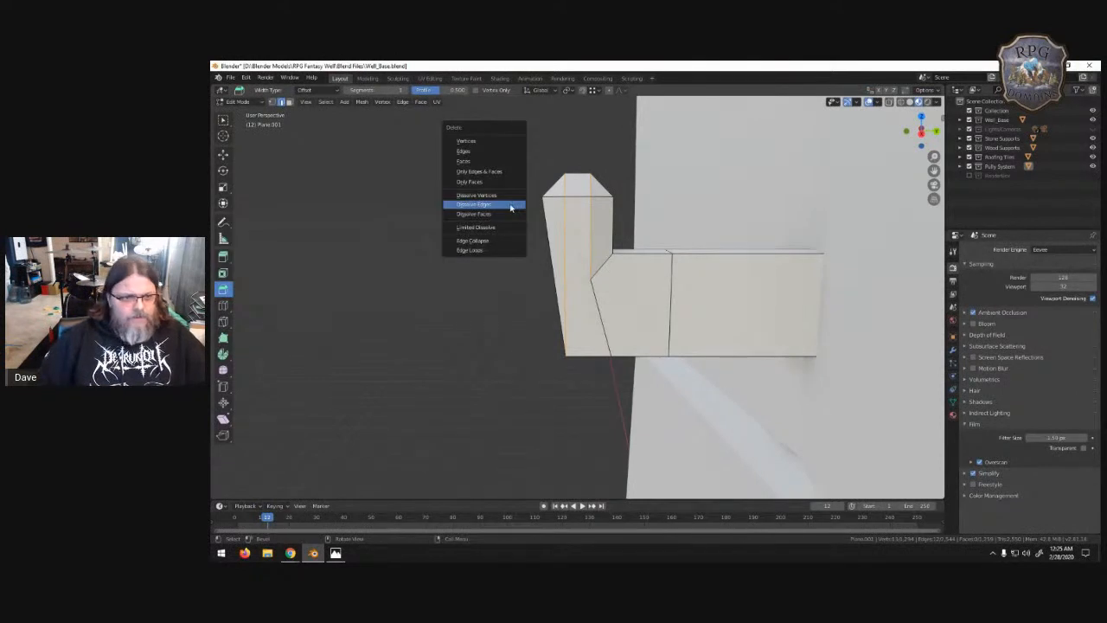
{"action": "left_click", "coordinate": [510, 206]}
- Switch to face selection and delete the slanted front face of the hook
{"action": "middle_click_drag", "start_coordinate": [532, 225], "coordinate": [678, 490]}
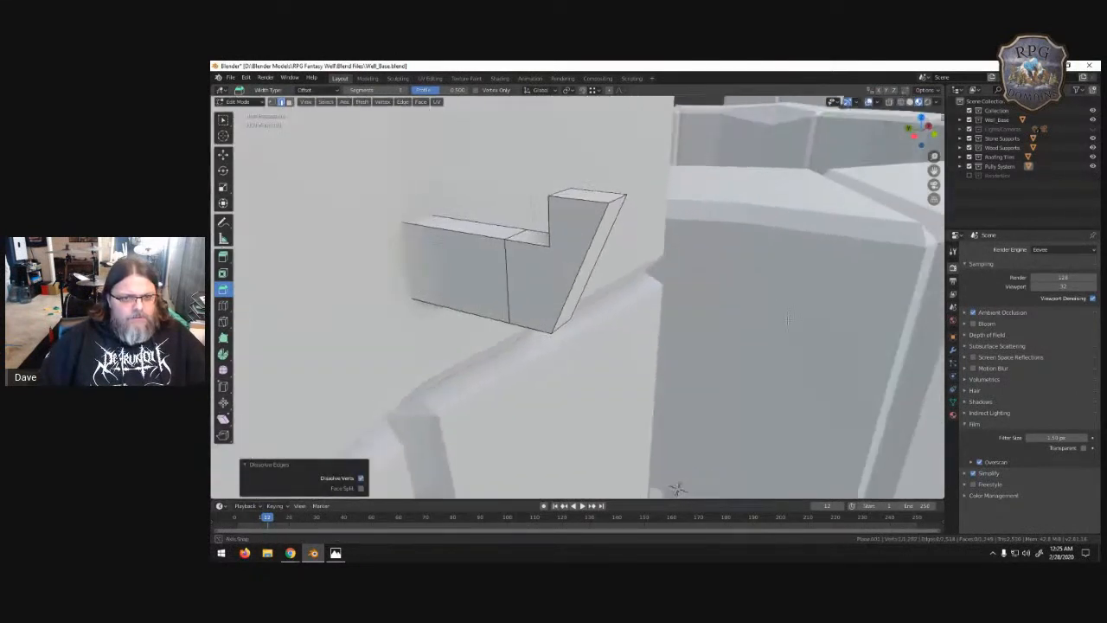
{"action": "middle_click_drag", "start_coordinate": [787, 320], "coordinate": [855, 325]}
{"action": "left_click", "coordinate": [290, 102]}
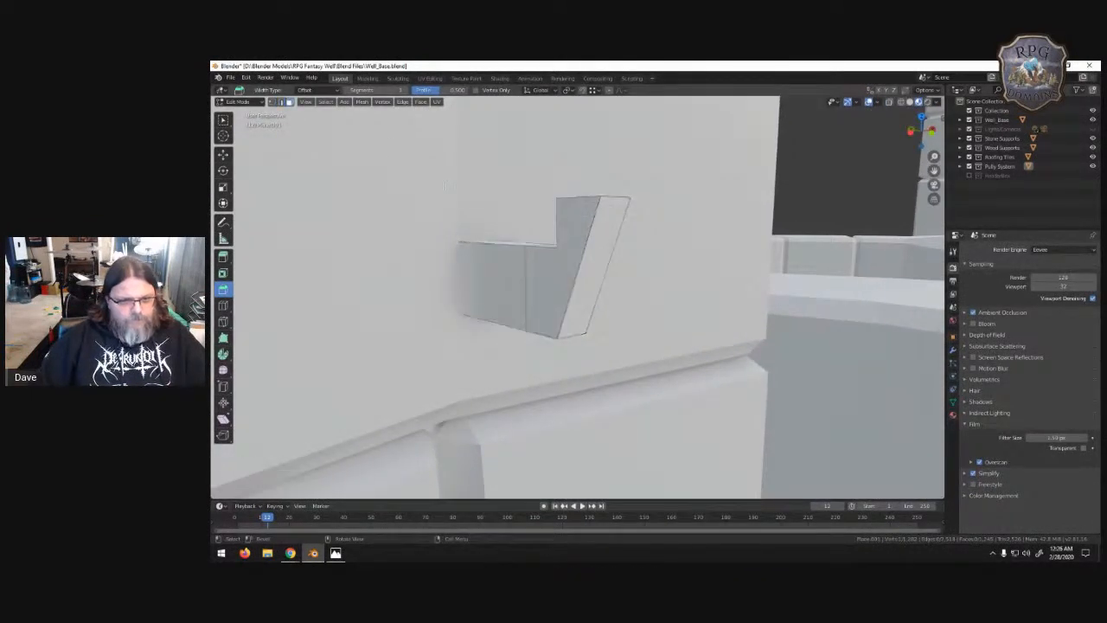
{"action": "left_click", "coordinate": [582, 255]}
{"action": "right_click", "coordinate": [580, 255]}
{"action": "left_click", "coordinate": [576, 260]}
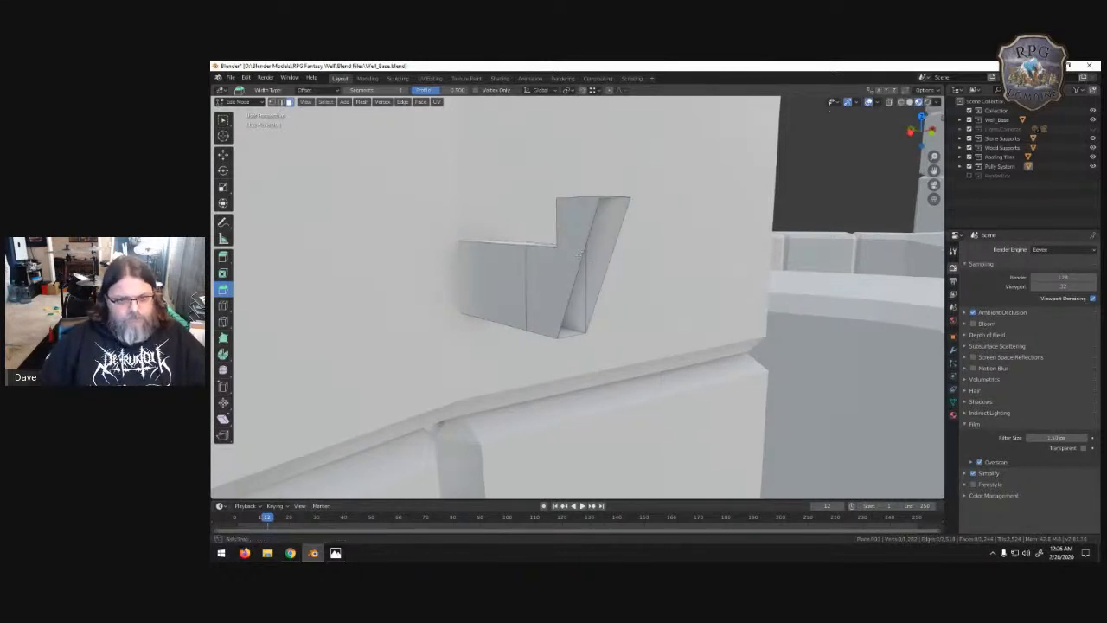
- Try dissolving the edges of the side face at the hook's end, and undo it
{"action": "left_click", "coordinate": [580, 255]}
{"action": "key", "text": "x"}
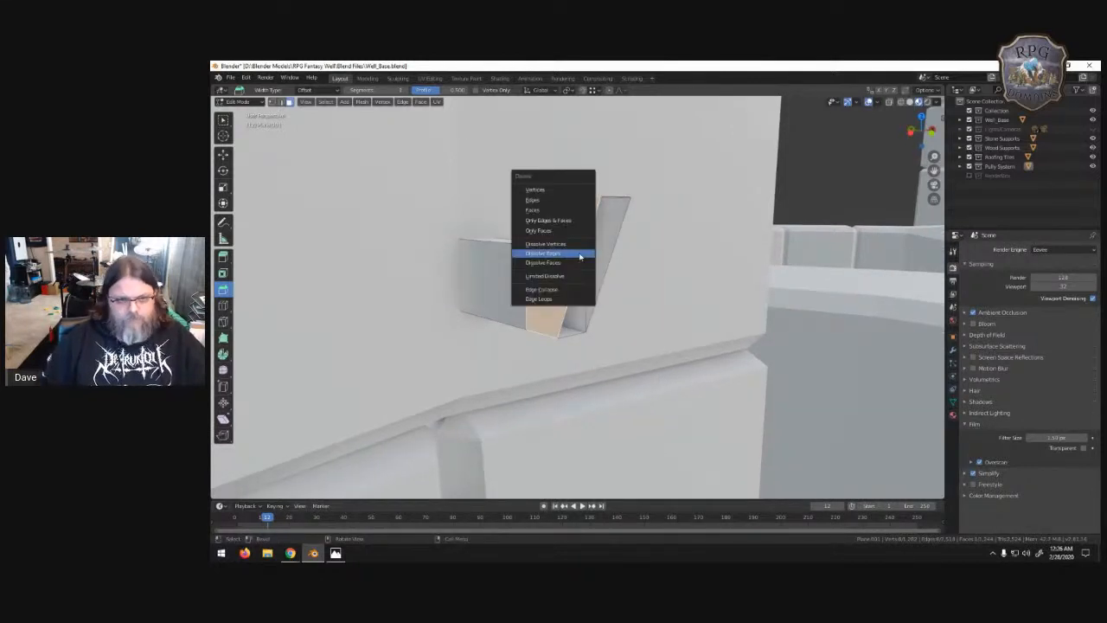
{"action": "left_click", "coordinate": [581, 256]}
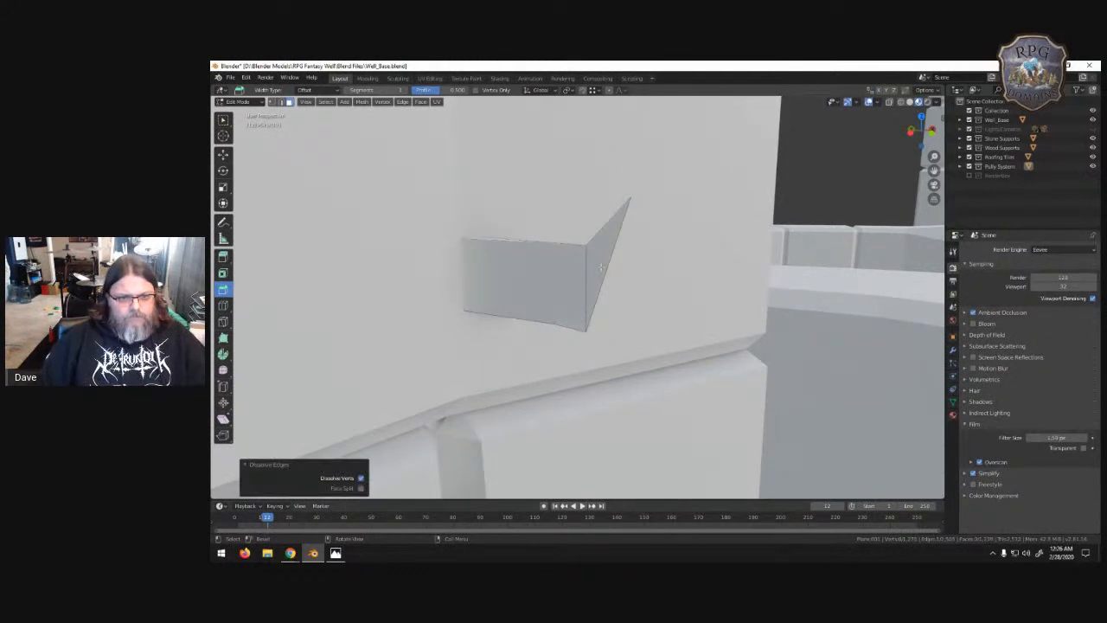
{"action": "middle_click_drag", "start_coordinate": [601, 267], "coordinate": [645, 272]}
{"action": "key", "text": "ctrl+z"}
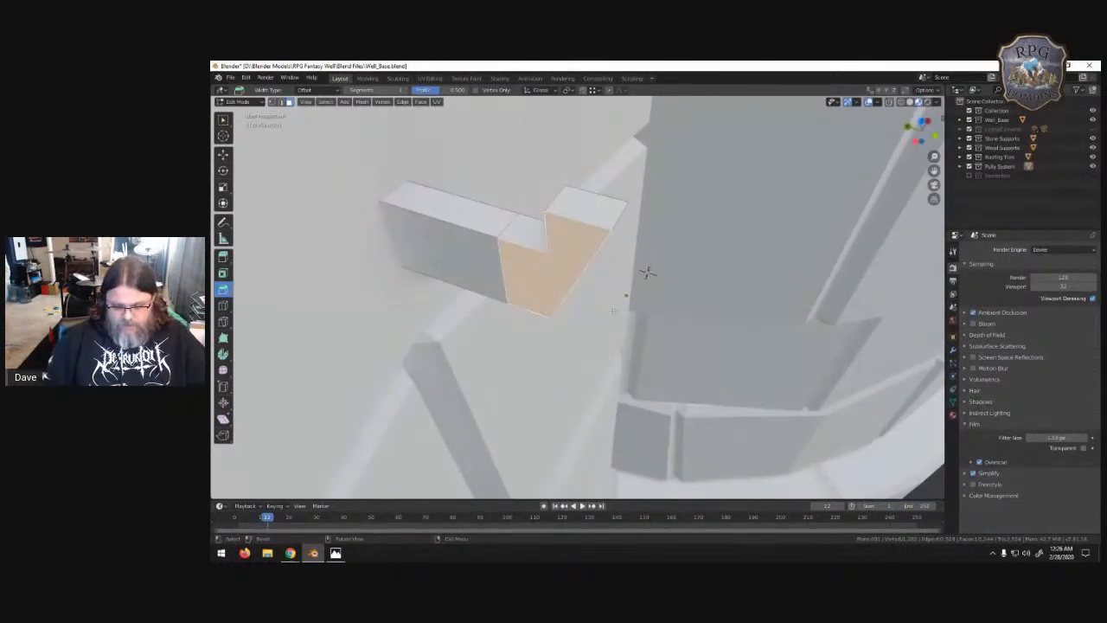
- Delete the near side face of the hook's end and the triangular face on its far side
{"action": "key", "text": "x"}
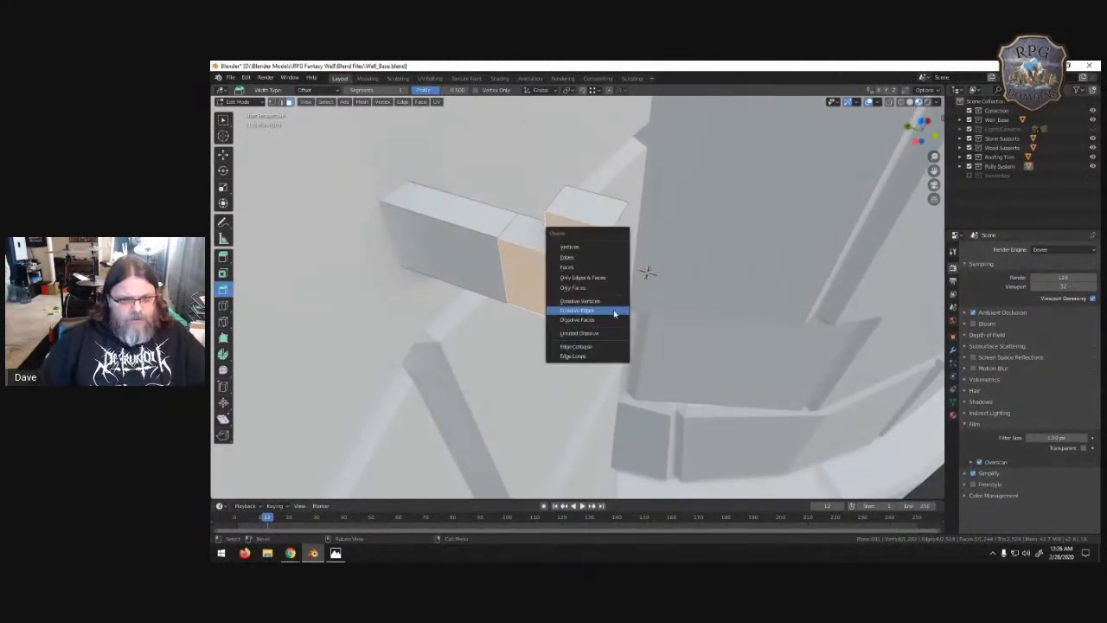
{"action": "left_click", "coordinate": [606, 267]}
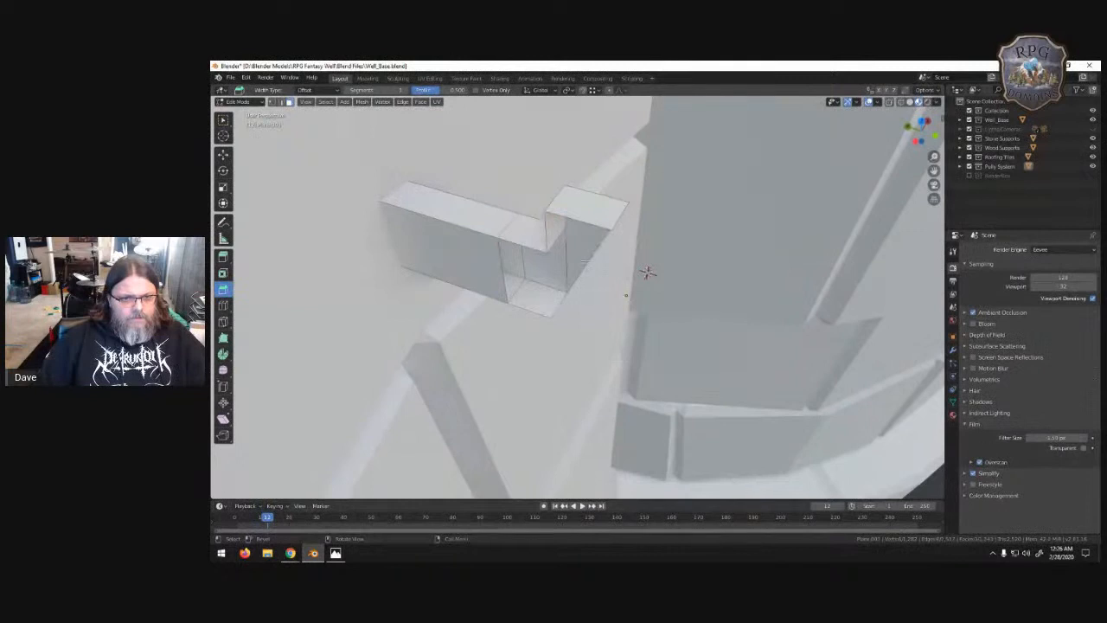
{"action": "key", "text": "ctrl+z"}
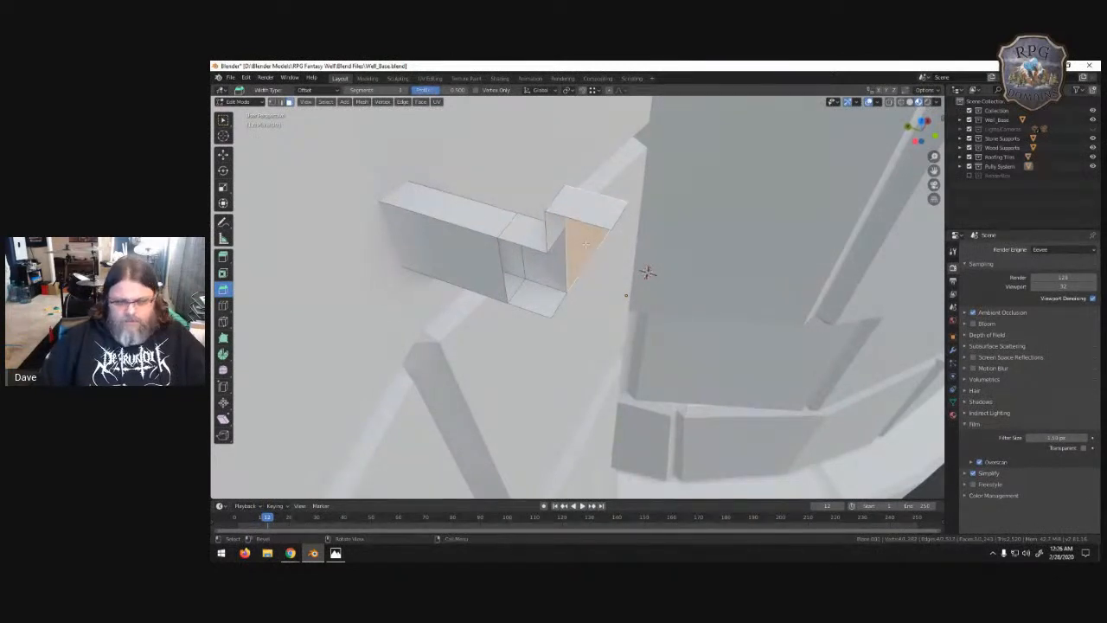
{"action": "key", "text": "x"}
{"action": "left_click", "coordinate": [579, 248]}
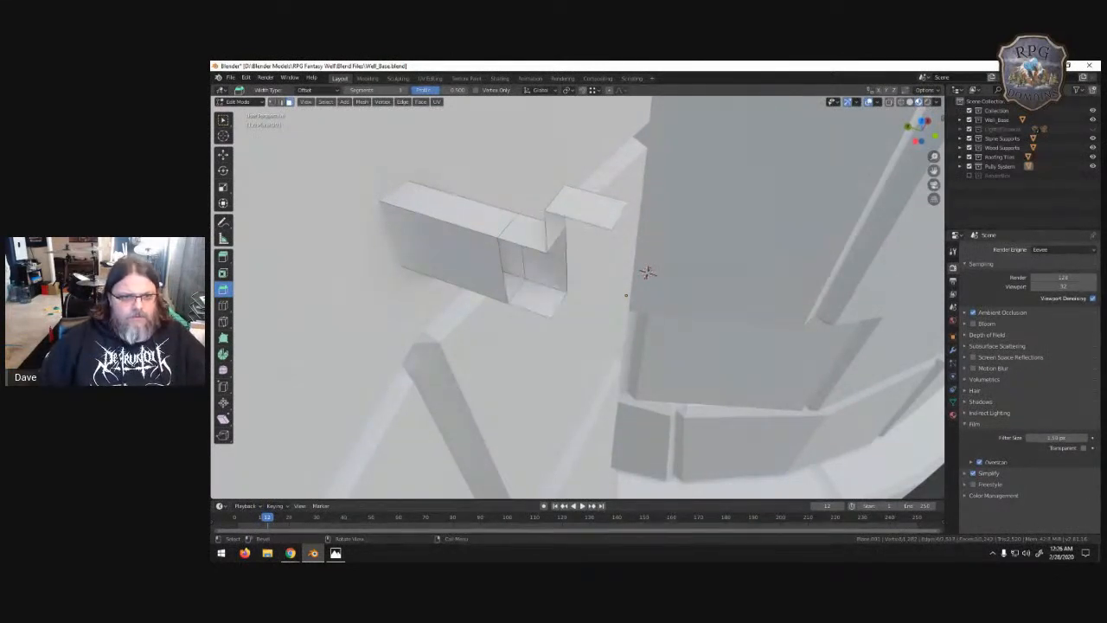
- Delete the top face and the inner back face of the hook's upright, leaving only the horizontal arm
{"action": "left_click", "coordinate": [587, 211]}
{"action": "key", "text": "x"}
{"action": "left_click", "coordinate": [587, 213]}
{"action": "middle_click_drag", "start_coordinate": [586, 213], "coordinate": [511, 250]}
{"action": "left_click", "coordinate": [538, 233]}
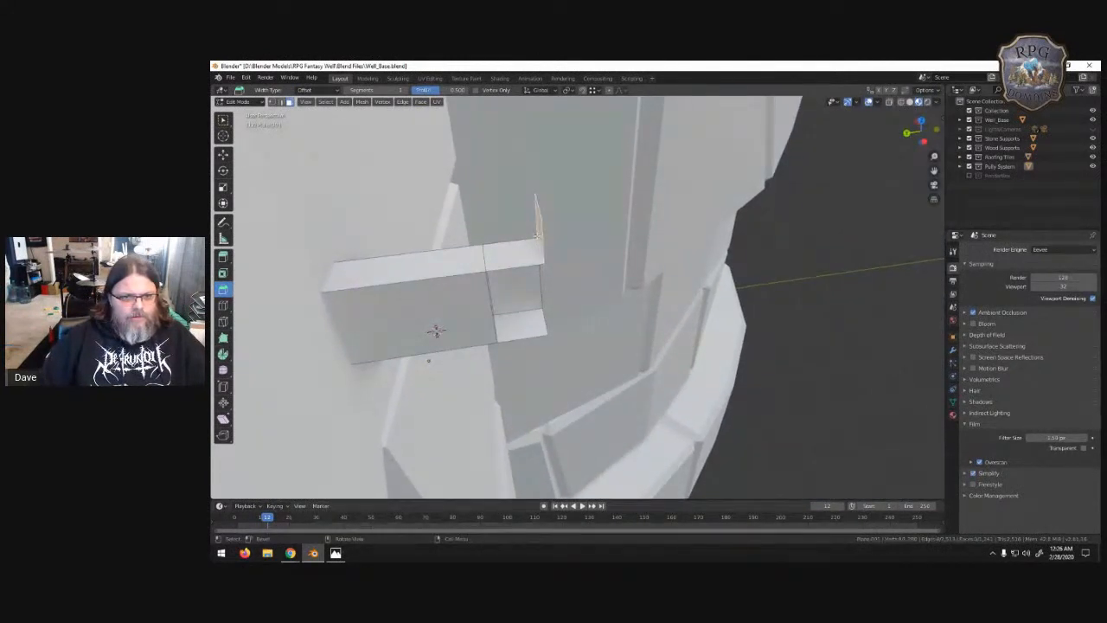
{"action": "key", "text": "x"}
{"action": "left_click", "coordinate": [537, 235]}
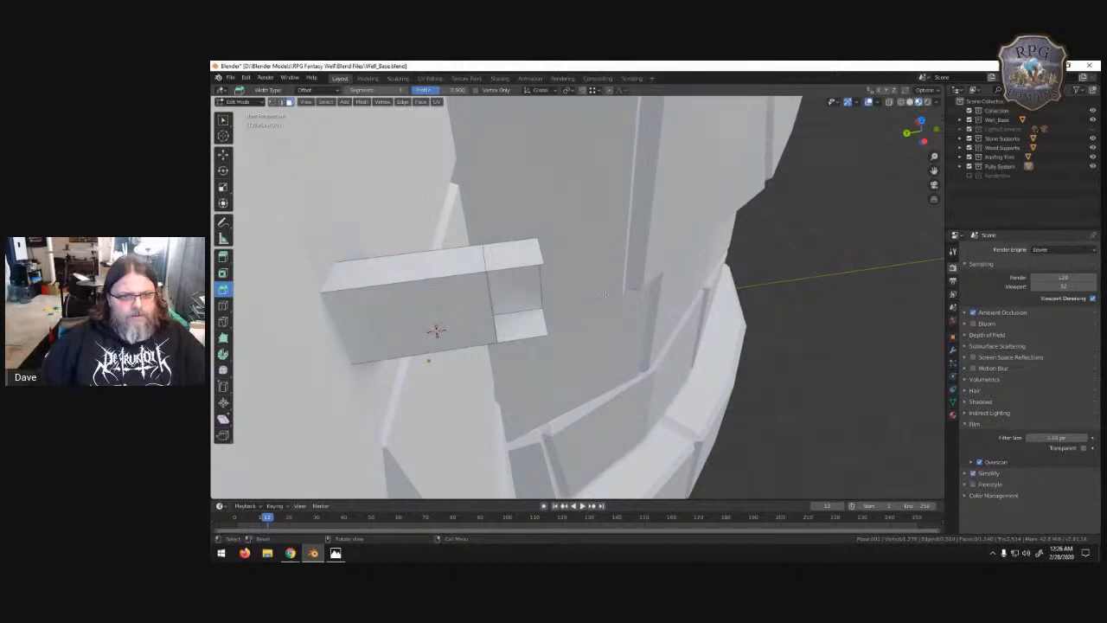
- Switch to edge selection and fill the open side and the front end of the arm with new faces
{"action": "middle_click_drag", "start_coordinate": [605, 294], "coordinate": [450, 363]}
{"action": "left_click", "coordinate": [286, 102]}
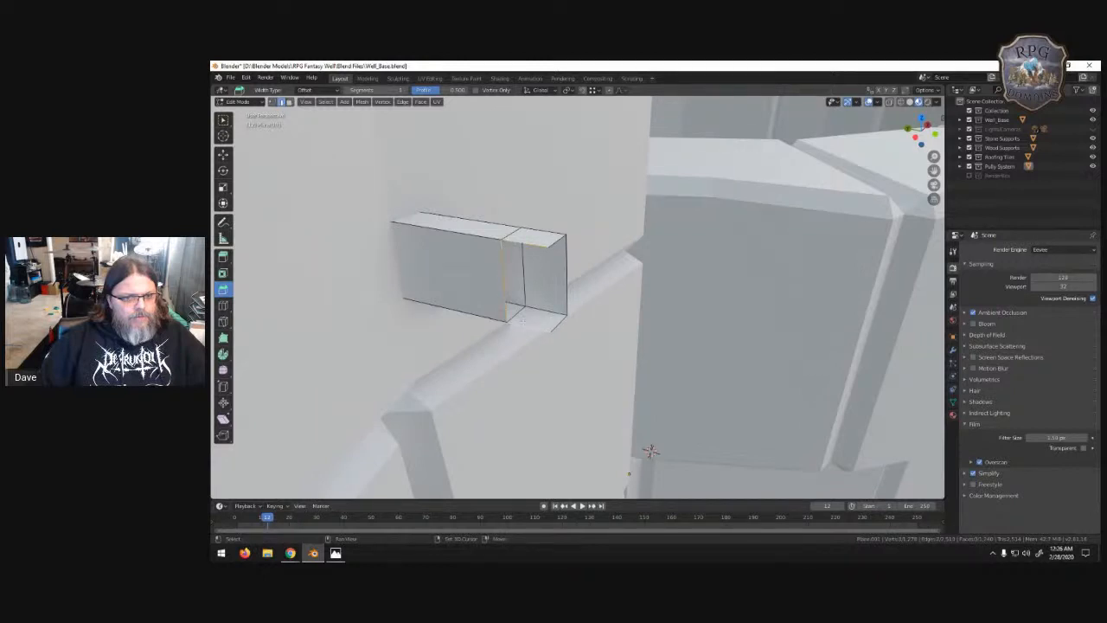
{"action": "key", "text": "f"}
{"action": "key", "text": "alt+a"}
{"action": "middle_click_drag", "start_coordinate": [583, 270], "coordinate": [558, 267]}
{"action": "left_click", "coordinate": [558, 267]}
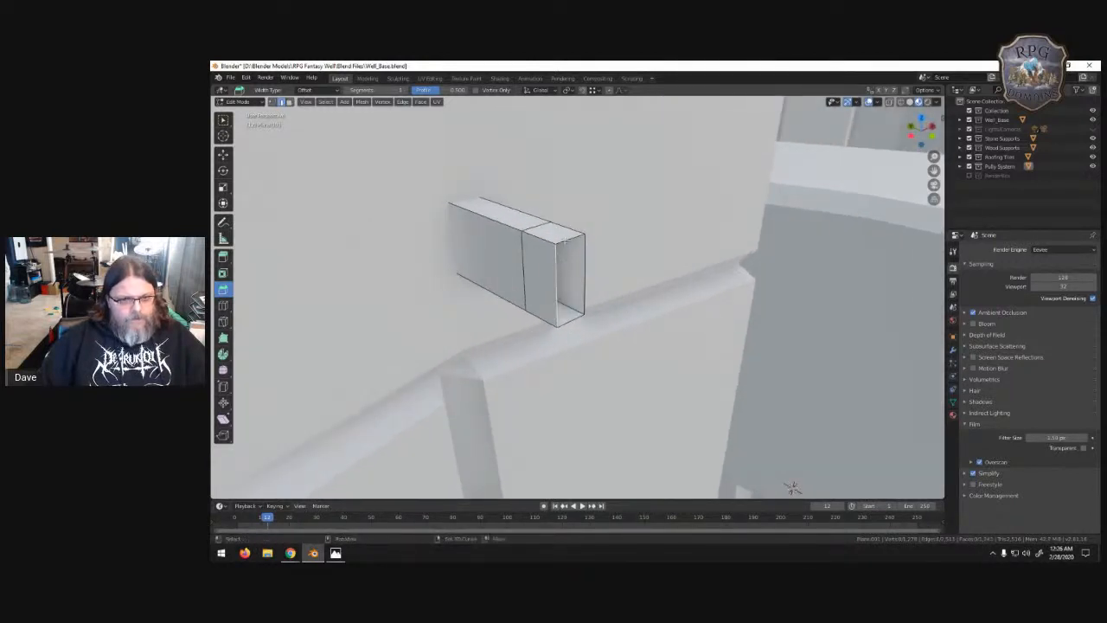
{"action": "left_click", "coordinate": [585, 278], "text": "shift"}
{"action": "key", "text": "f"}
{"action": "middle_click_drag", "start_coordinate": [647, 323], "coordinate": [594, 281]}
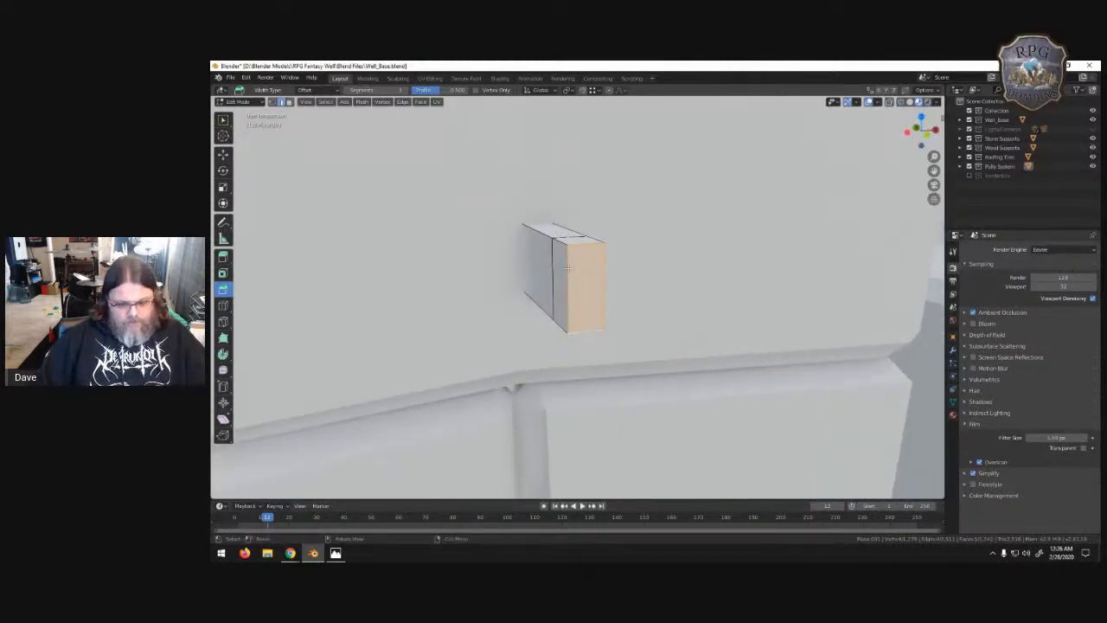
- Select the whole linked arm block and rotate it 90° about the global Y axis so it lies flat
{"action": "key", "text": "ctrl+l"}
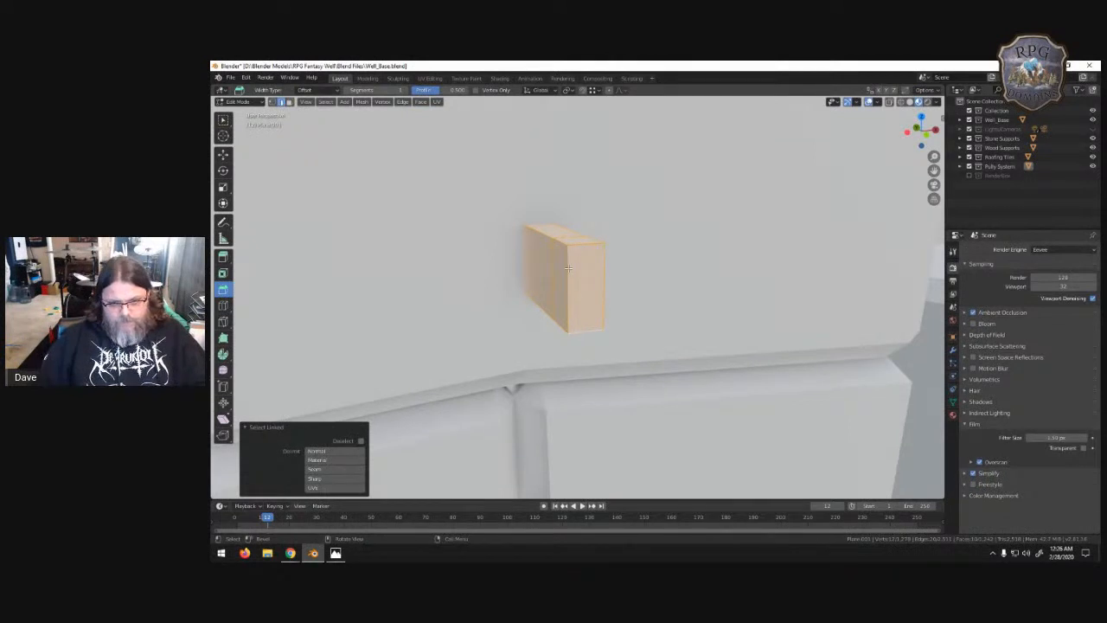
{"action": "key", "text": "r"}
{"action": "type", "text": "z90"}
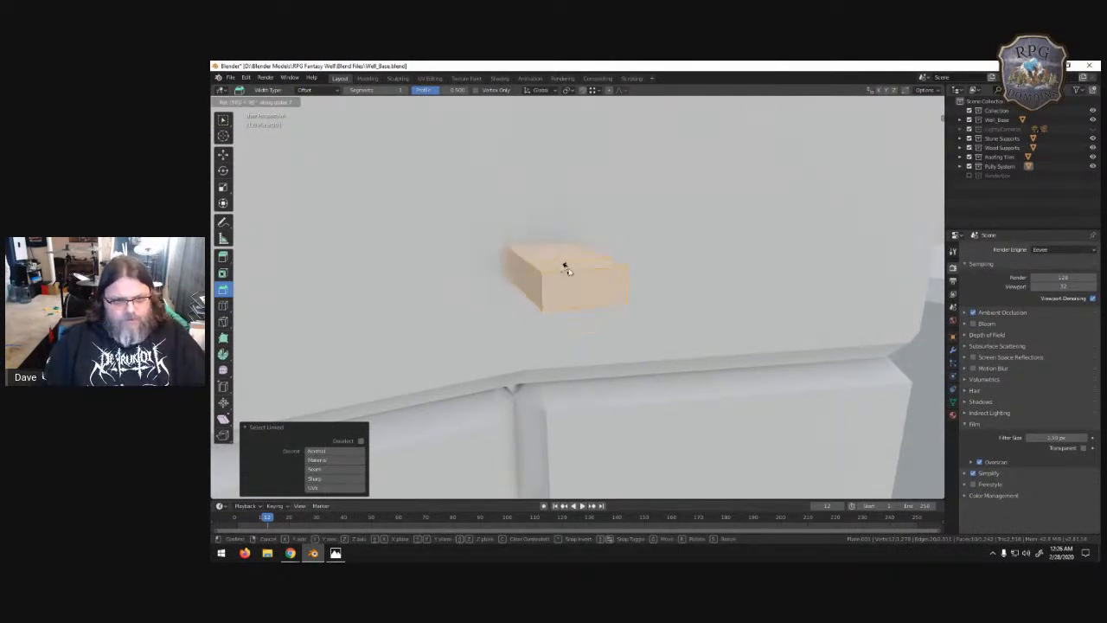
{"action": "key", "text": "Return"}
{"action": "middle_click_drag", "start_coordinate": [567, 271], "coordinate": [588, 279]}
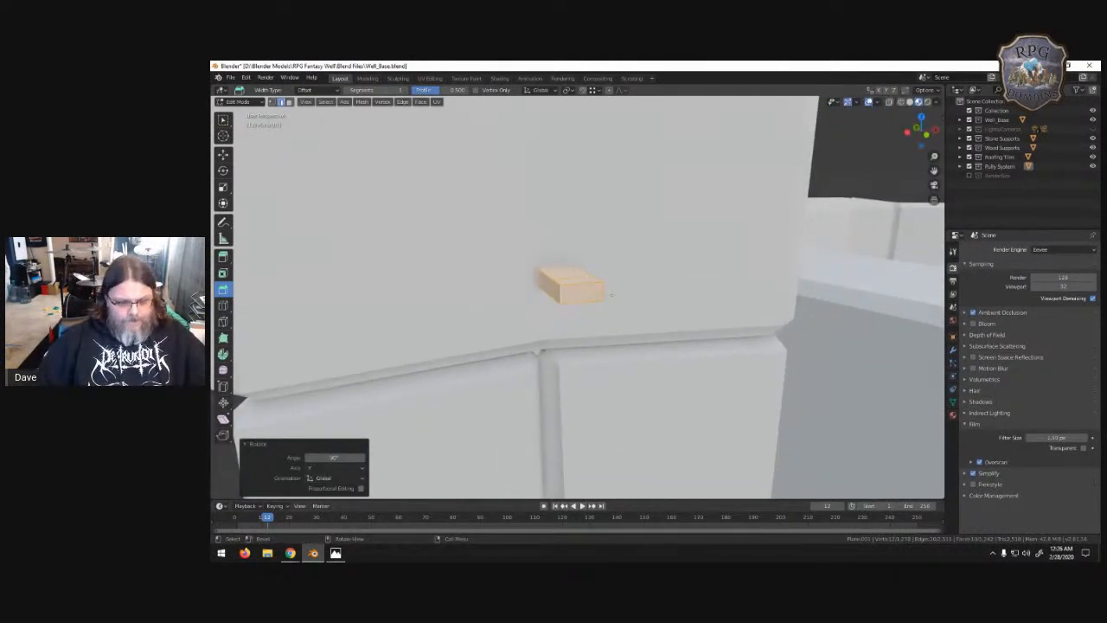
- Narrow the block along X and scale it to about 0.52 along Y
{"action": "key", "text": "s"}
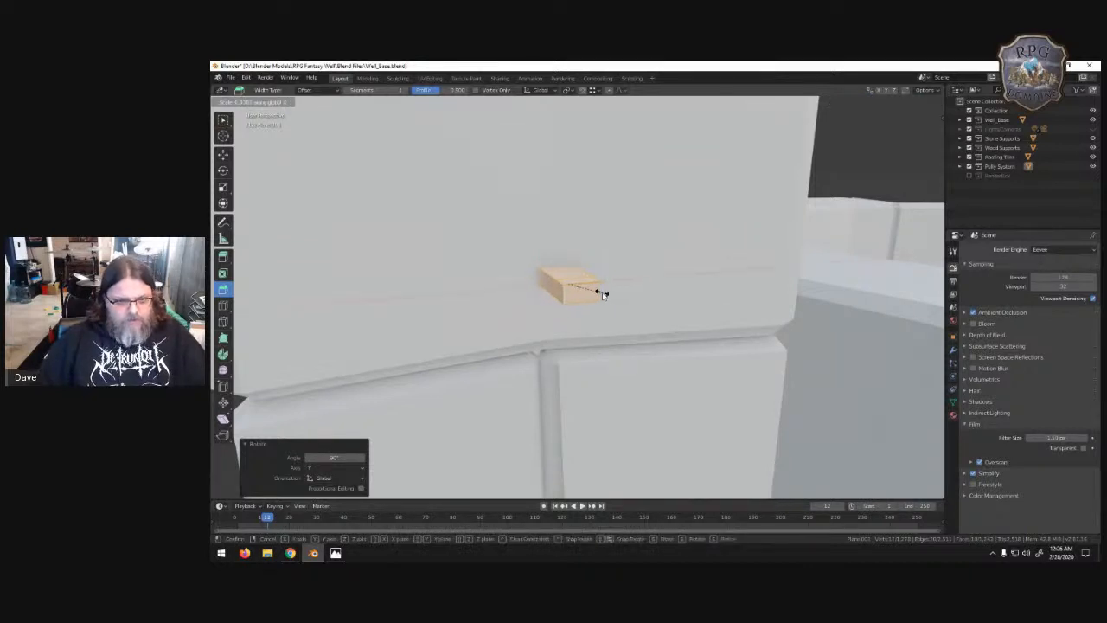
{"action": "left_click", "coordinate": [592, 291]}
{"action": "middle_click_drag", "start_coordinate": [592, 290], "coordinate": [621, 310]}
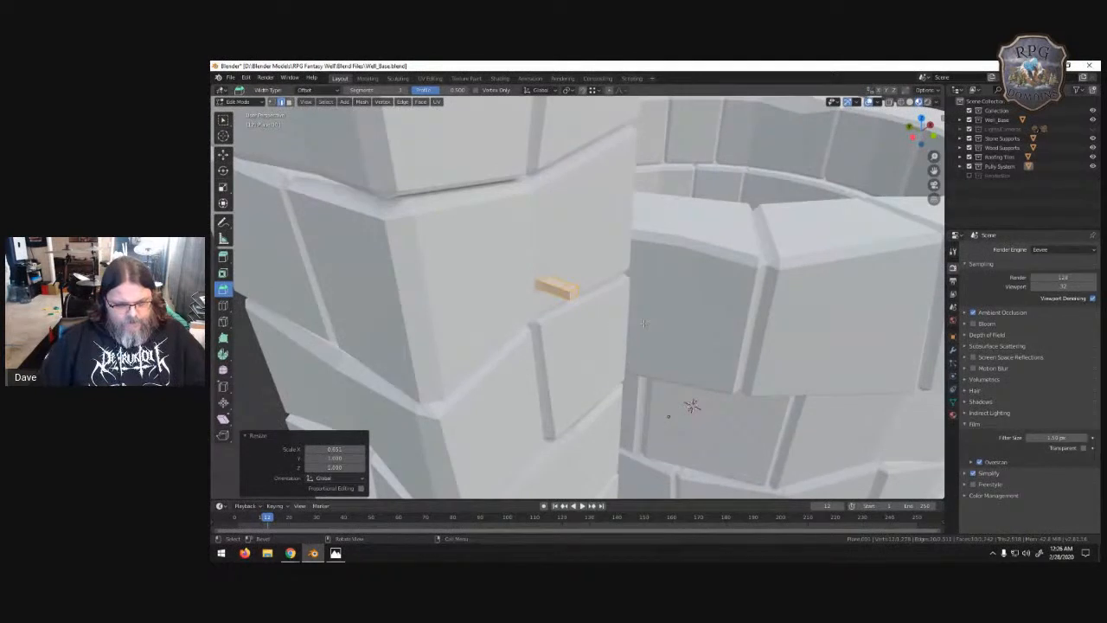
{"action": "key", "text": "s"}
{"action": "key", "text": "y"}
{"action": "left_click", "coordinate": [571, 298]}
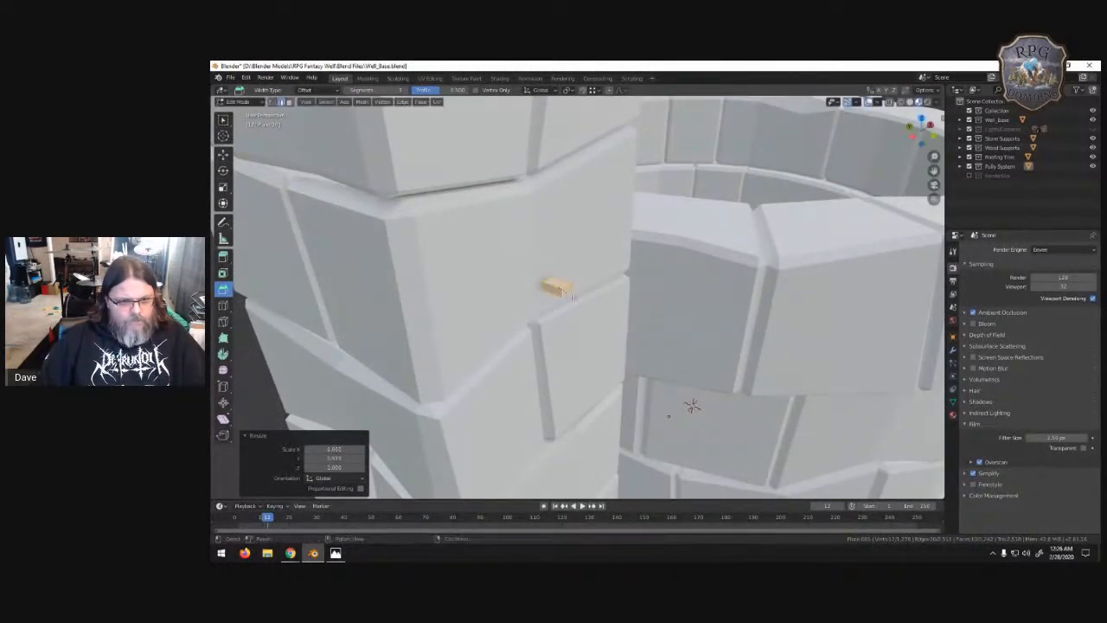
- Move the block about 0.12 m along Y into the stone support and shift it about 0.06 m along X
{"action": "scroll", "coordinate": [571, 298], "scroll_direction": "up", "scroll_amount": 4}
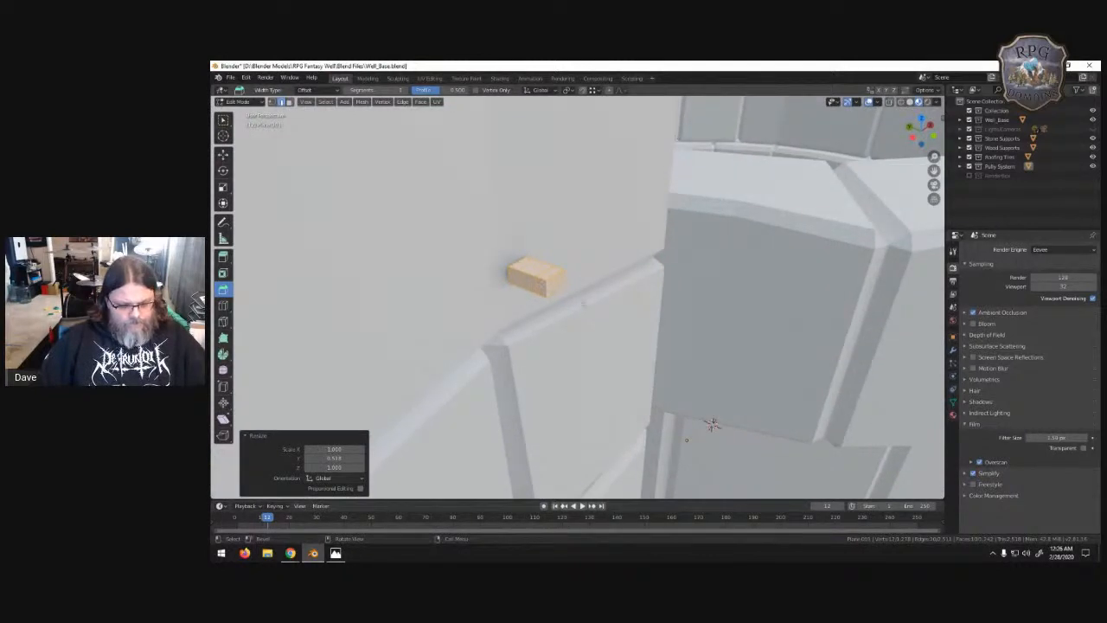
{"action": "key", "text": "g"}
{"action": "key", "text": "y"}
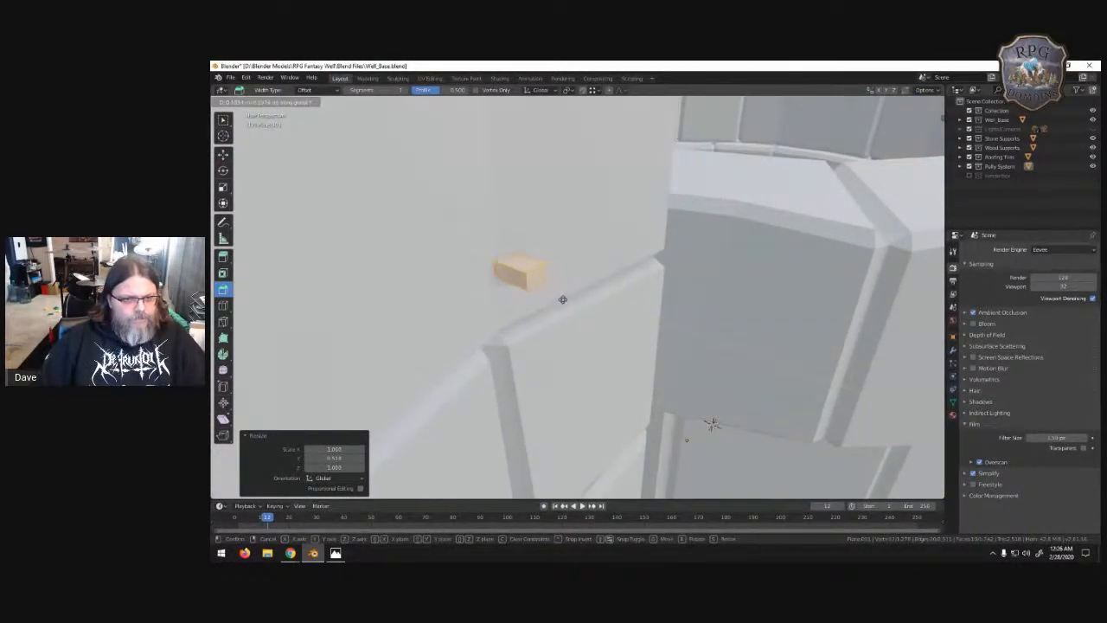
{"action": "left_click", "coordinate": [562, 300]}
{"action": "key", "text": "g"}
{"action": "key", "text": "y"}
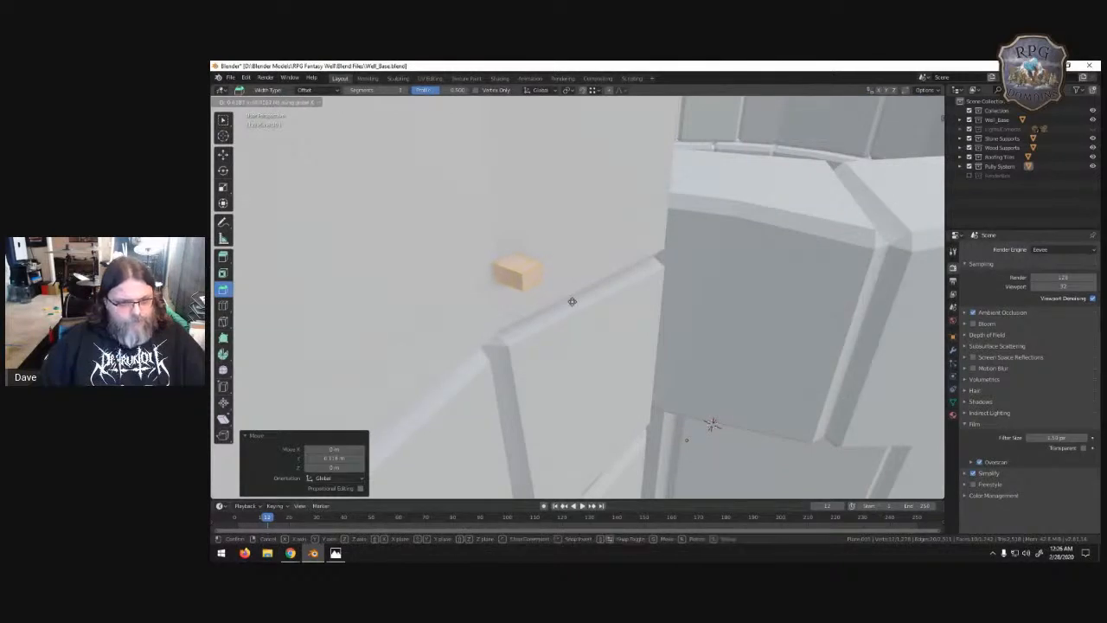
{"action": "left_click", "coordinate": [567, 305]}
- Lengthen the block by scaling it to about 1.34 along Y
{"action": "middle_click_drag", "start_coordinate": [566, 288], "coordinate": [552, 292]}
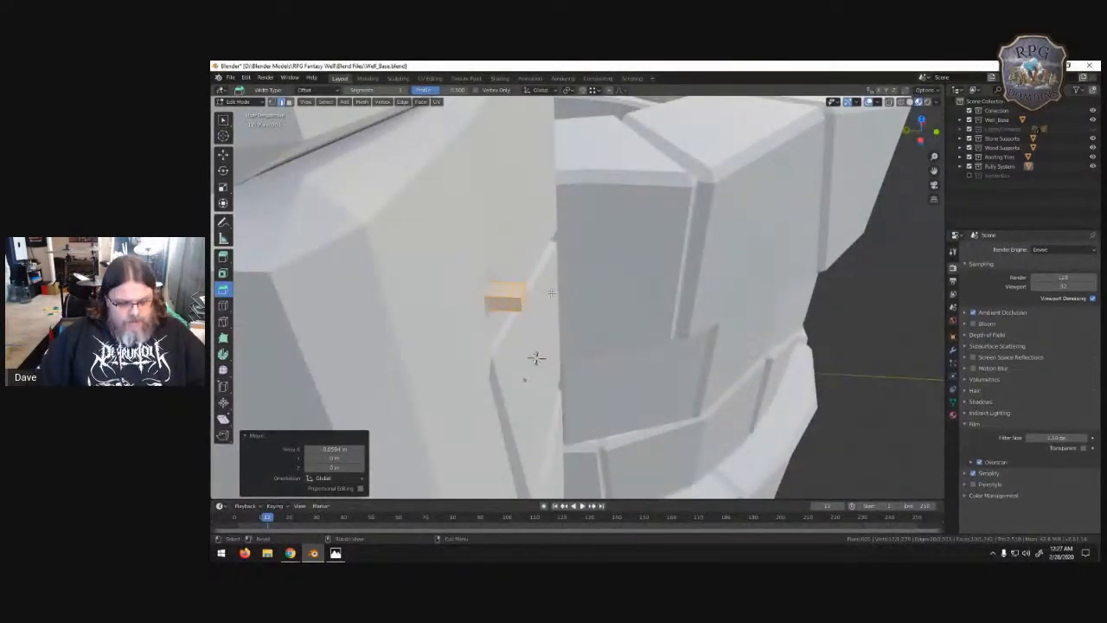
{"action": "key", "text": "s"}
{"action": "key", "text": "y"}
{"action": "left_click", "coordinate": [567, 294]}
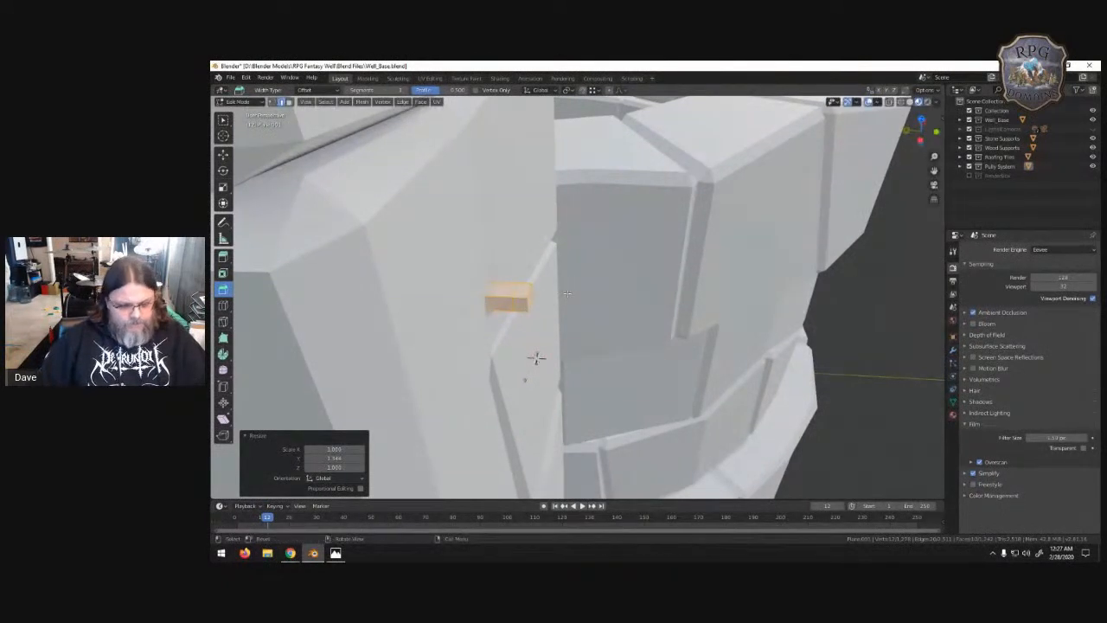
{"action": "right_click", "coordinate": [567, 295]}
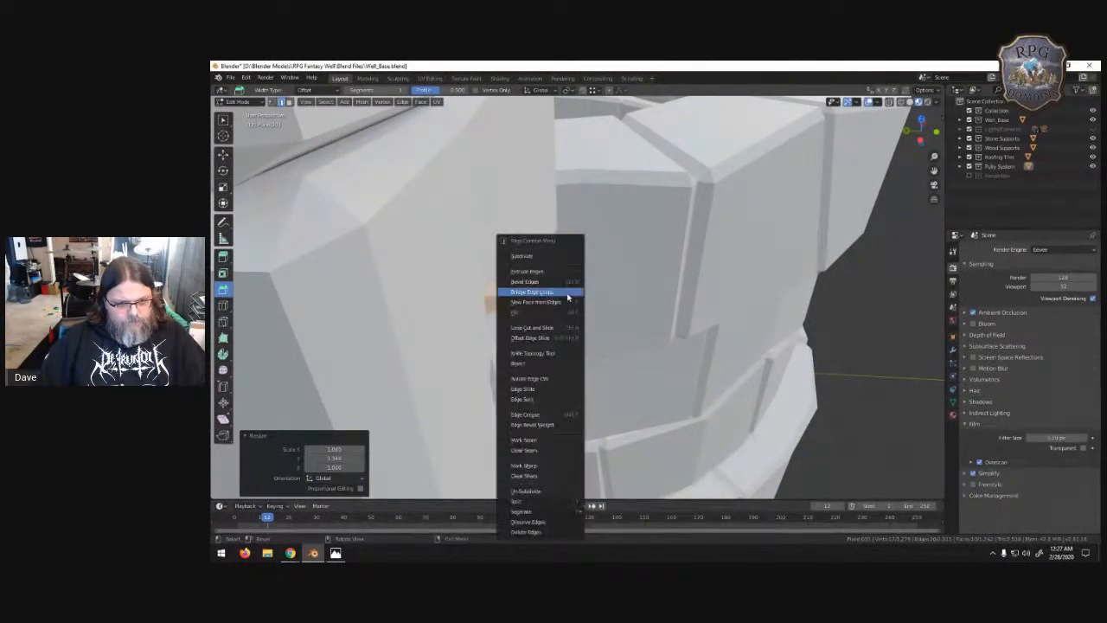
{"action": "left_click", "coordinate": [568, 293]}
{"action": "left_click", "coordinate": [650, 304]}
{"action": "key", "text": "ctrl+z"}
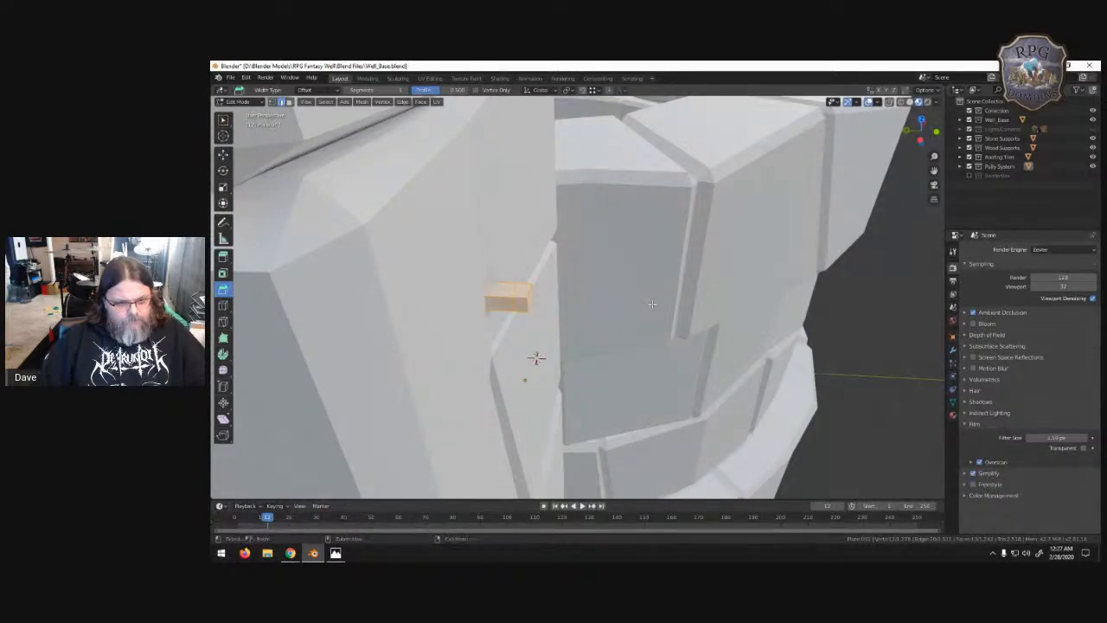
- Stretch the block to about 1.1 along Y and fine-tune how far it sticks out of the stone along Y
{"action": "key", "text": "s"}
{"action": "key", "text": "y"}
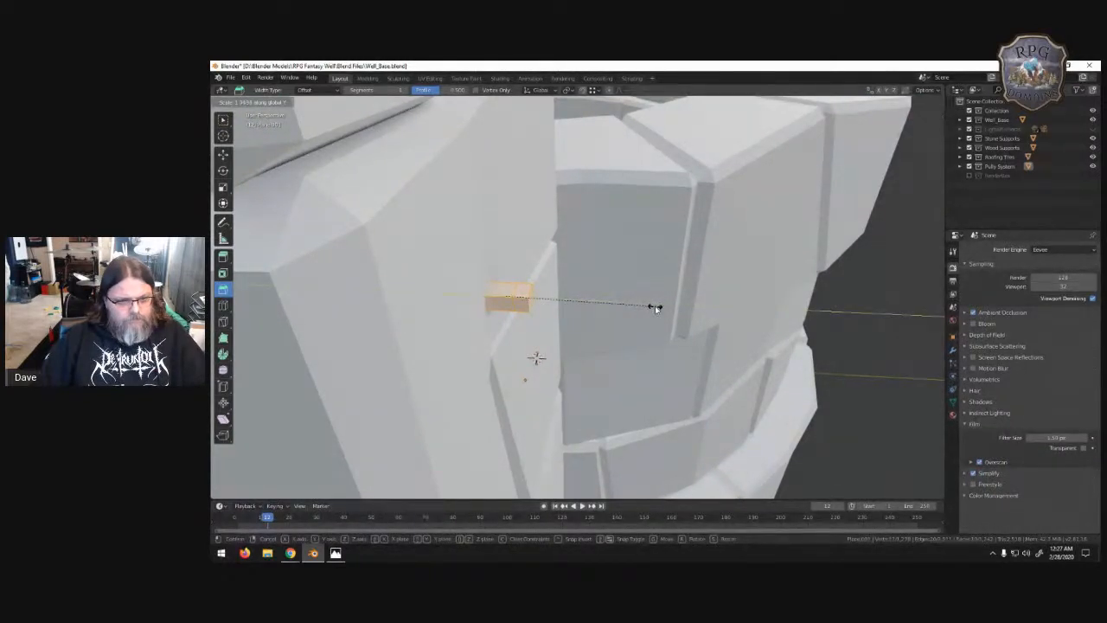
{"action": "left_click", "coordinate": [667, 308]}
{"action": "key", "text": "g"}
{"action": "key", "text": "y"}
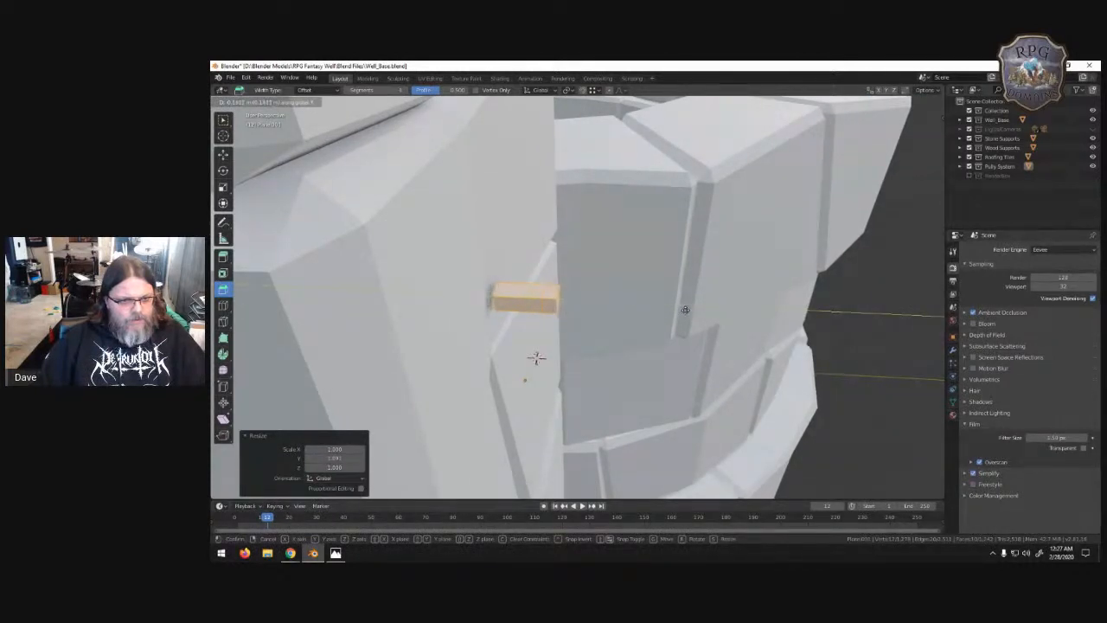
{"action": "left_click", "coordinate": [651, 304]}
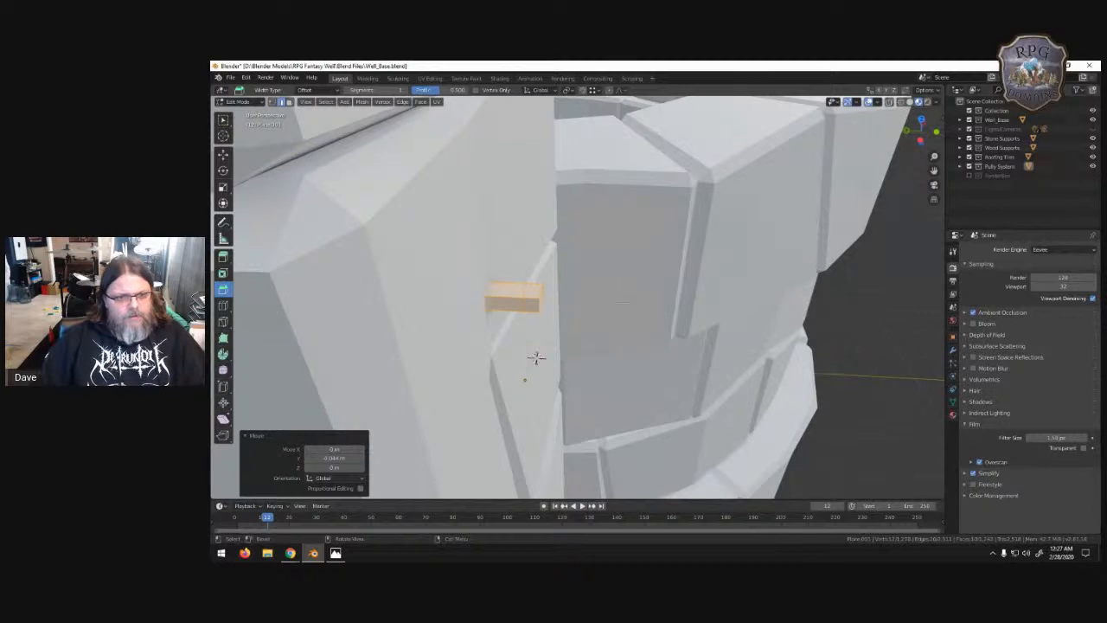
{"action": "key", "text": "g"}
{"action": "key", "text": "y"}
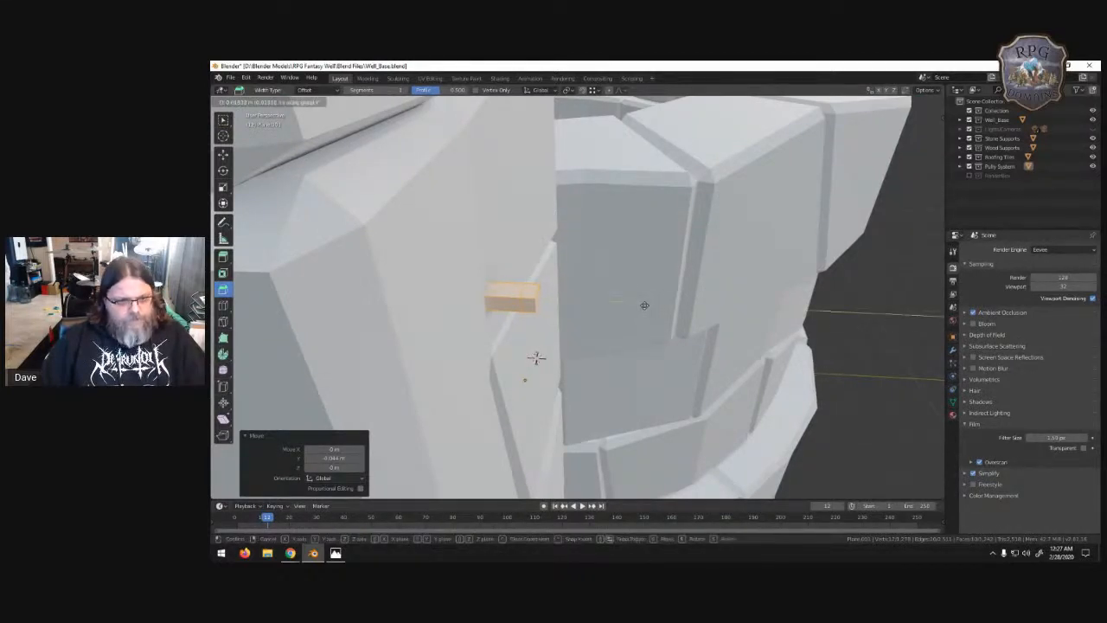
{"action": "left_click", "coordinate": [642, 305]}
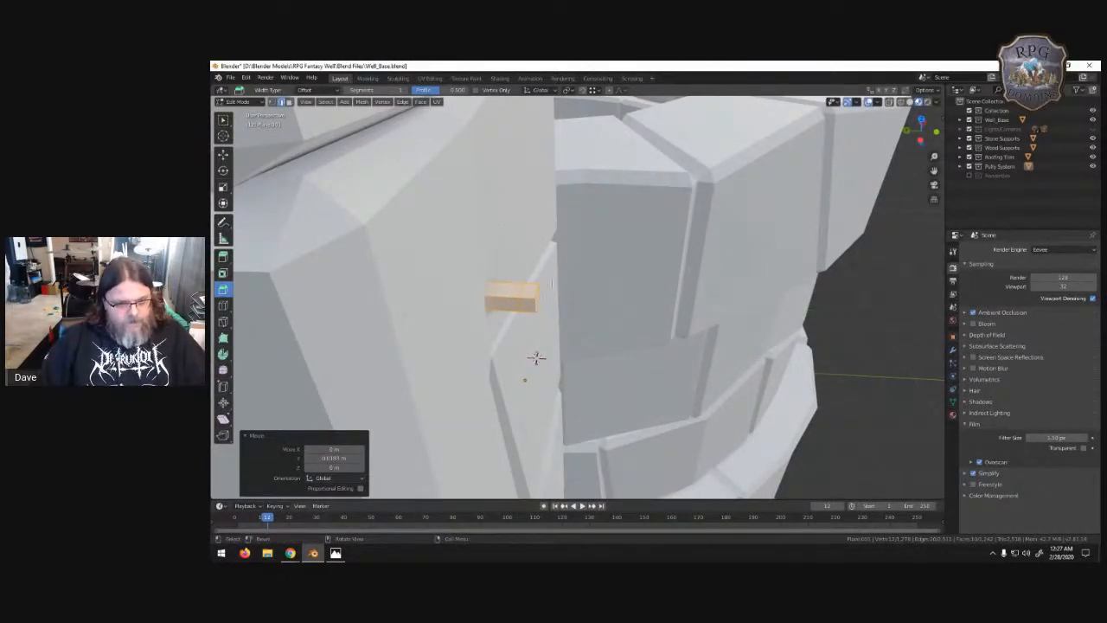
- Select only the block's middle edge loop and slide it along the block close to the outer end
{"action": "key", "text": "alt+a"}
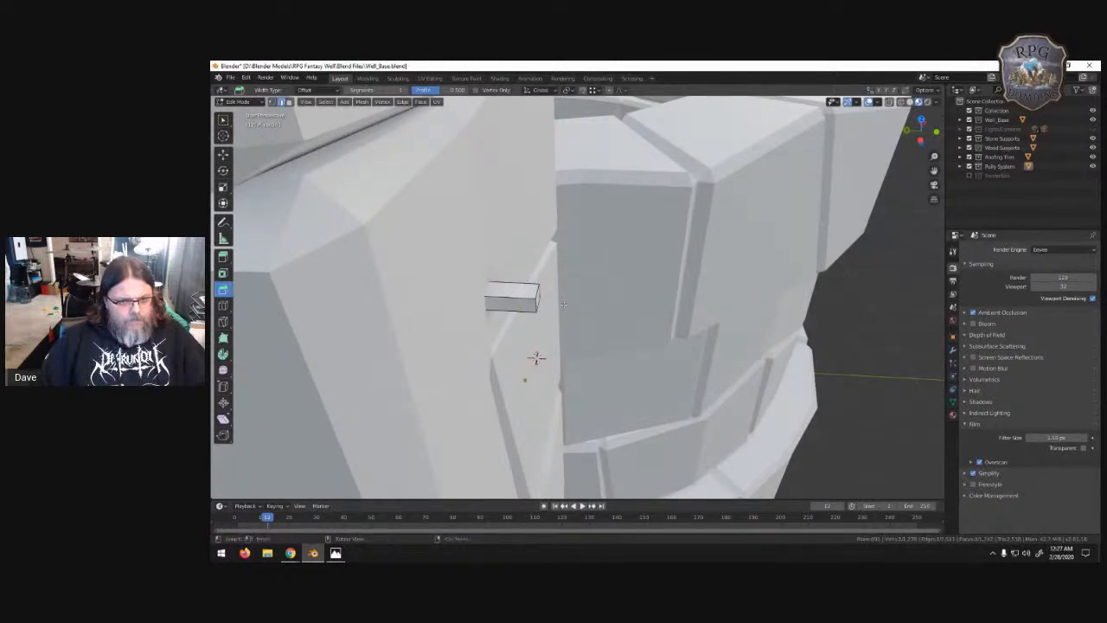
{"action": "key", "text": "g"}
{"action": "key", "text": "g"}
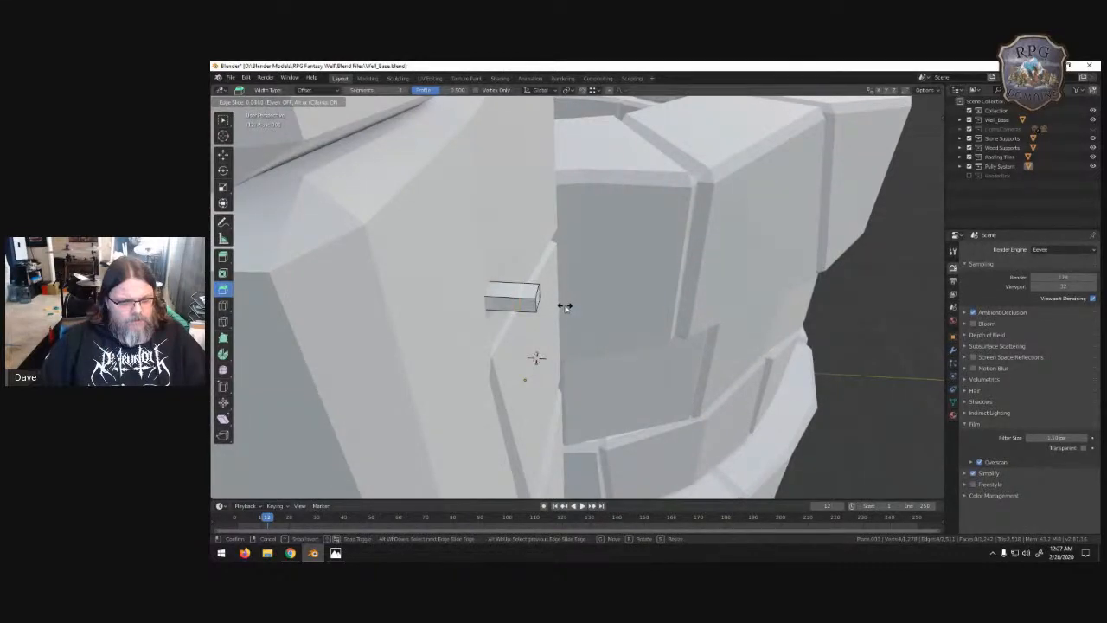
{"action": "left_click", "coordinate": [566, 306]}
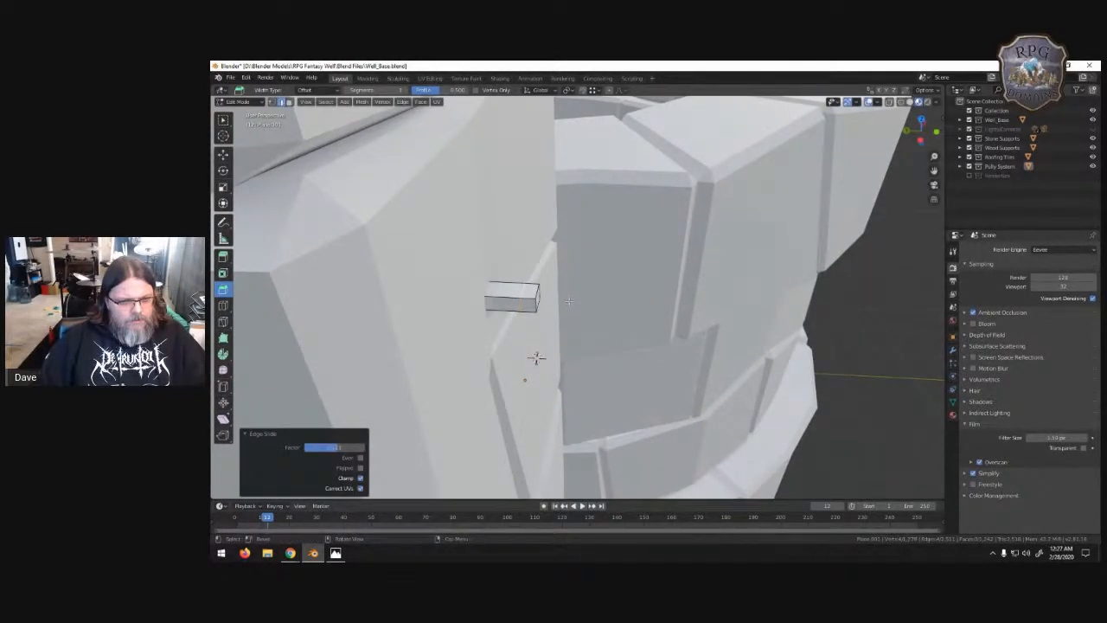
{"action": "key", "text": "g"}
{"action": "key", "text": "g"}
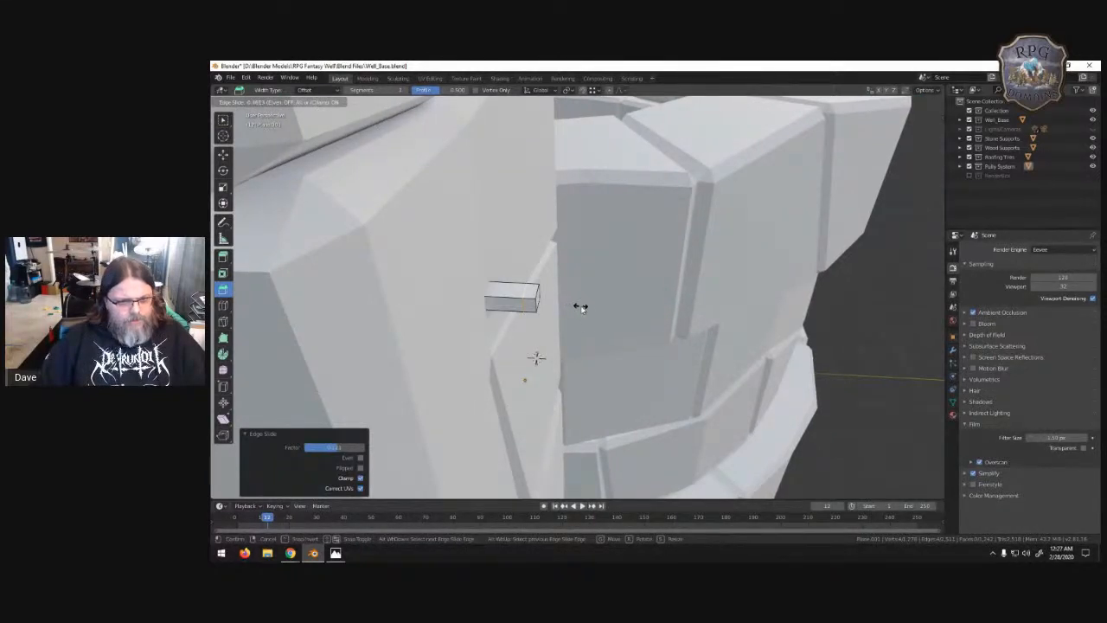
{"action": "key", "text": "Escape"}
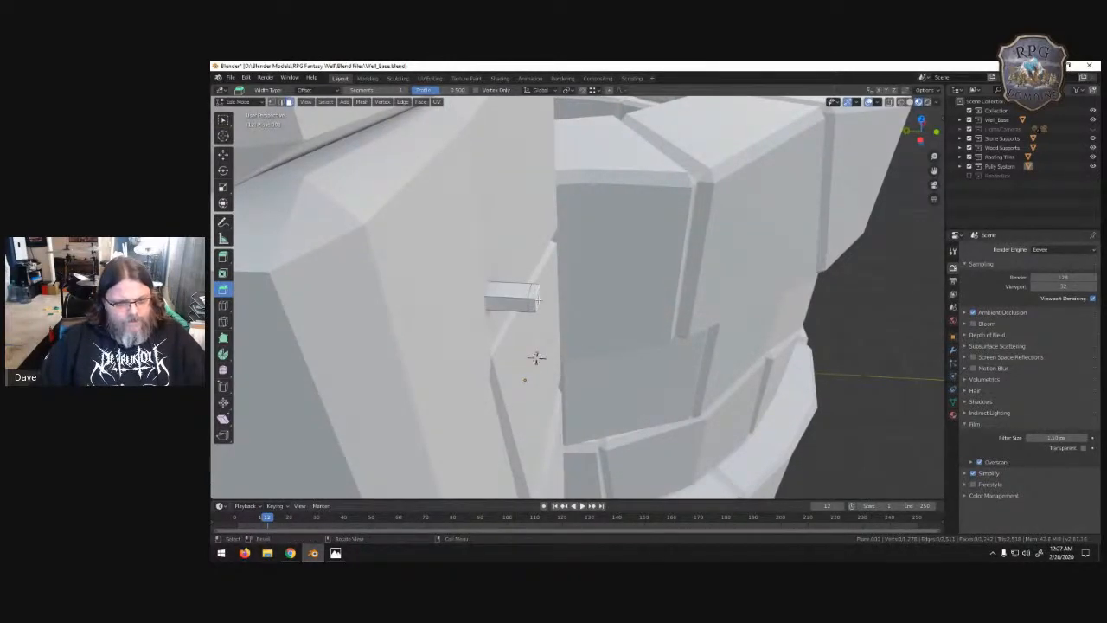
- Extend the block by moving its outer end face outward along Y, and select both side faces of the end section
{"action": "key", "text": "g"}
{"action": "key", "text": "y"}
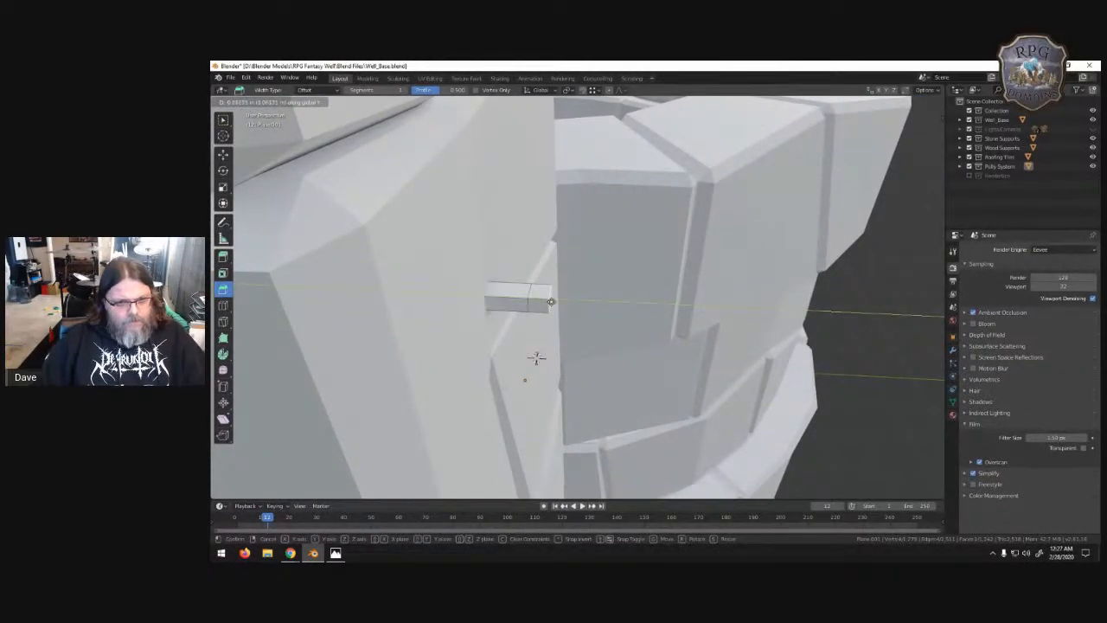
{"action": "left_click", "coordinate": [551, 301]}
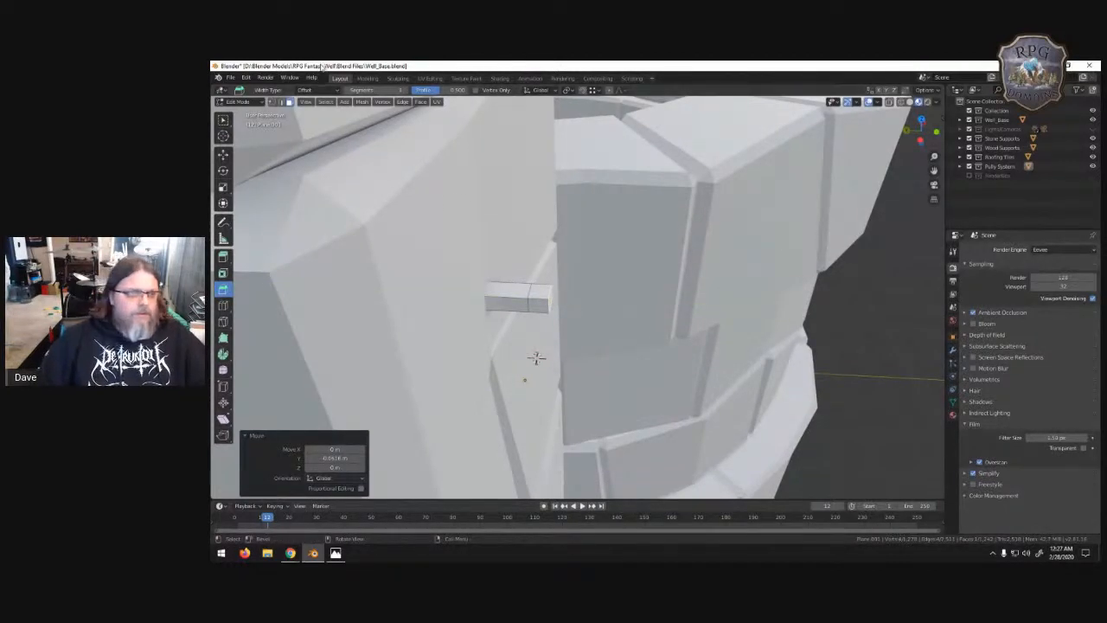
{"action": "middle_click_drag", "start_coordinate": [536, 357], "coordinate": [611, 292]}
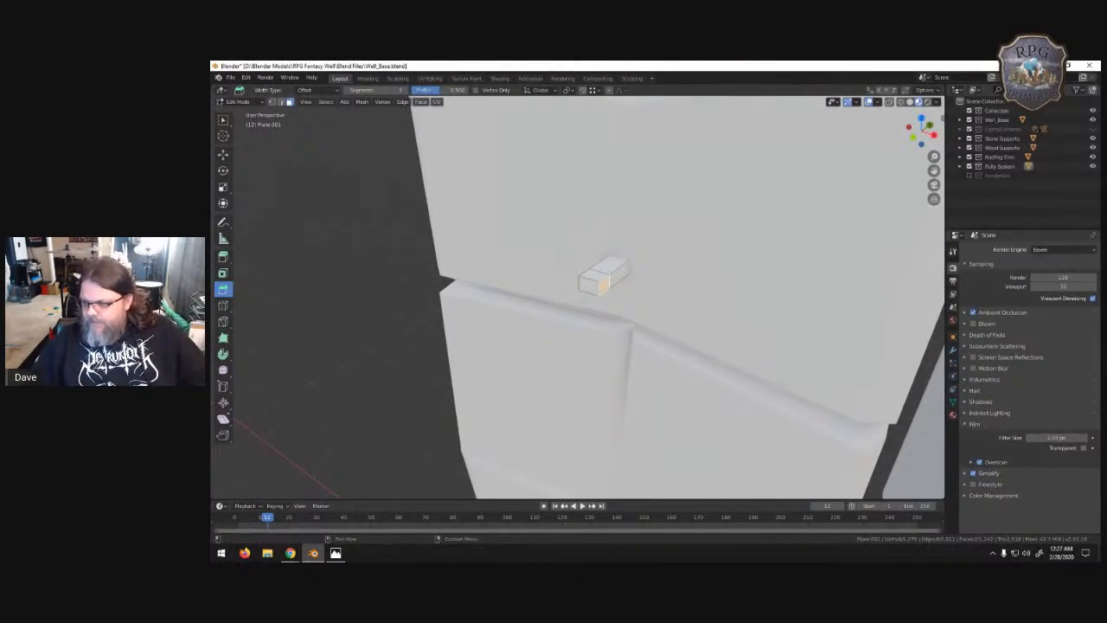
- Switch to the wishing-well photo, examine the rope hook on the stone support up close, and close the photo viewer
{"action": "key", "text": "alt+Tab"}
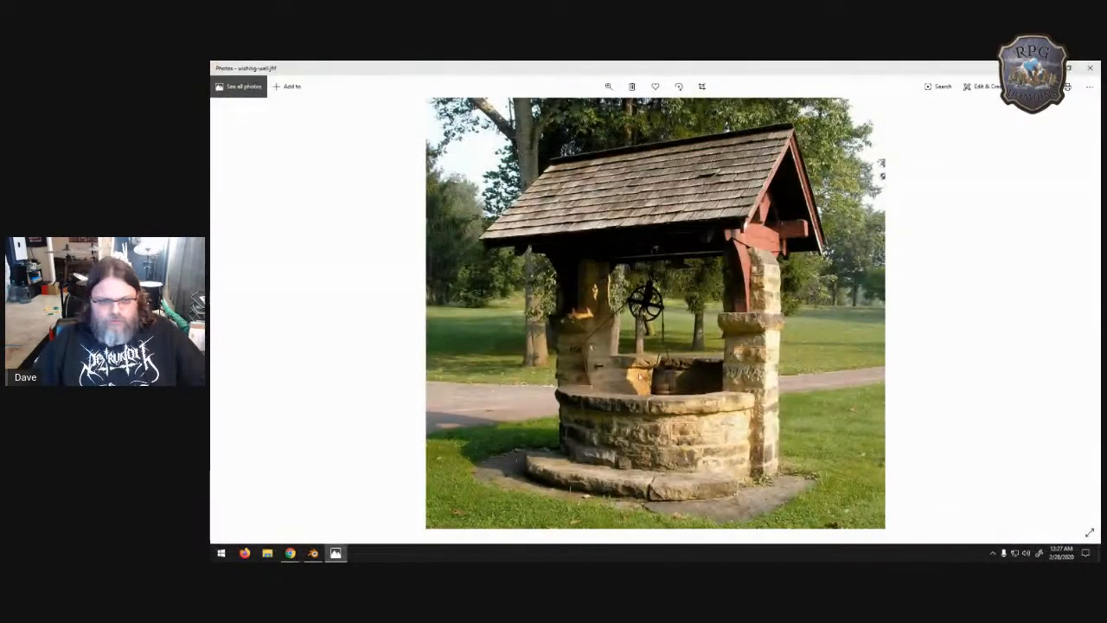
{"action": "left_click", "coordinate": [608, 85]}
{"action": "left_click_drag", "start_coordinate": [570, 113], "coordinate": [616, 119]}
{"action": "left_click_drag", "start_coordinate": [447, 457], "coordinate": [810, 283]}
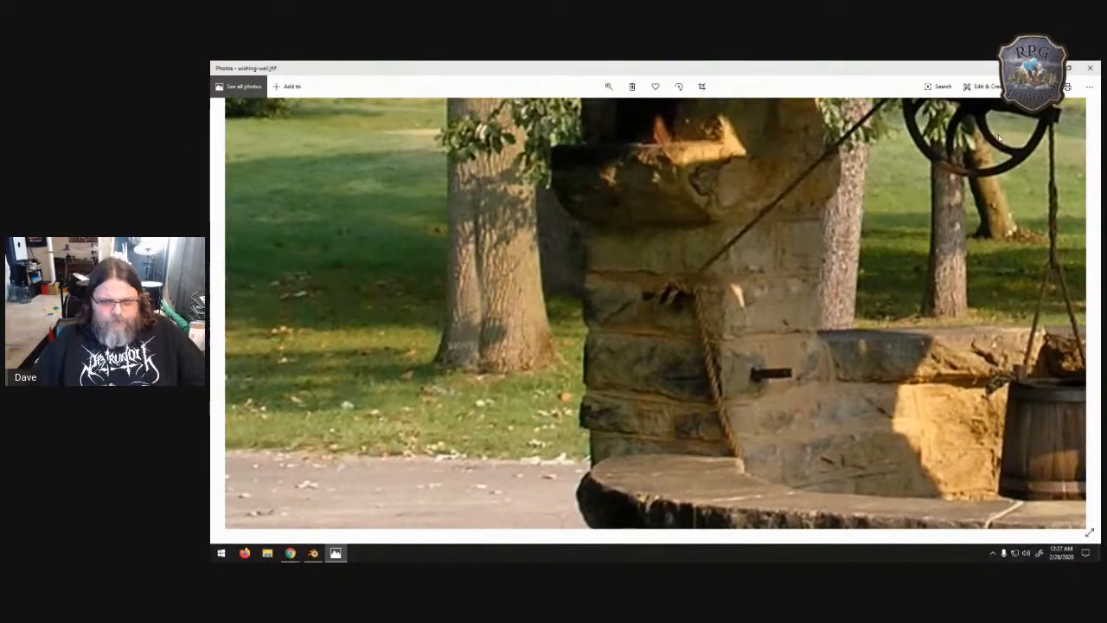
{"action": "left_click", "coordinate": [1090, 68]}
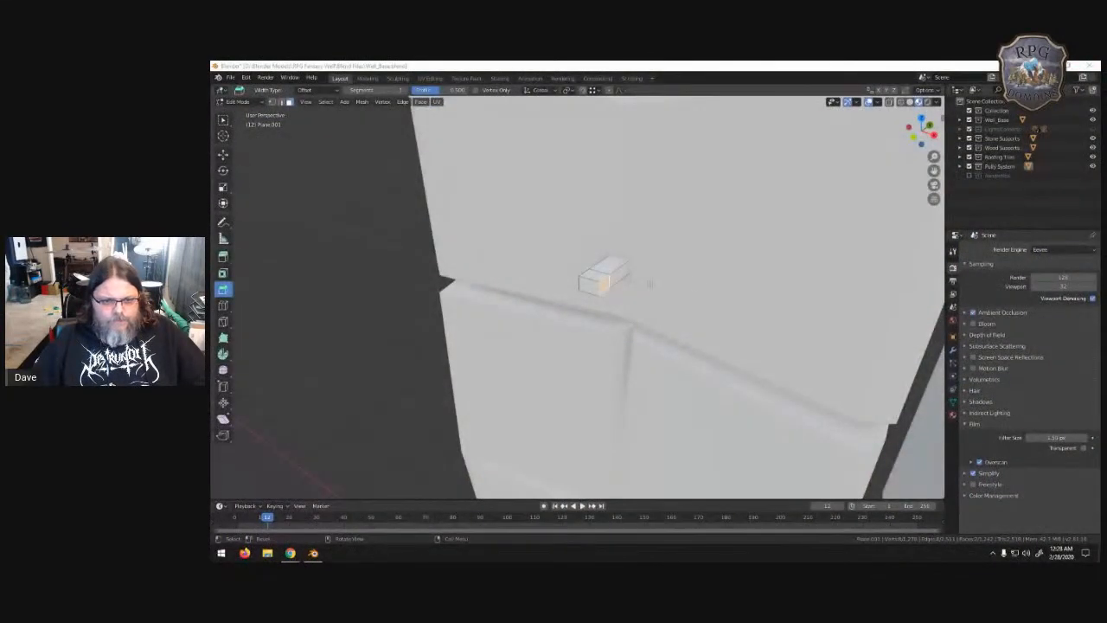
- Extrude the end section's two side faces in place and scale them apart along X to form a T-shaped crossbar
{"action": "middle_click_drag", "start_coordinate": [612, 302], "coordinate": [712, 275]}
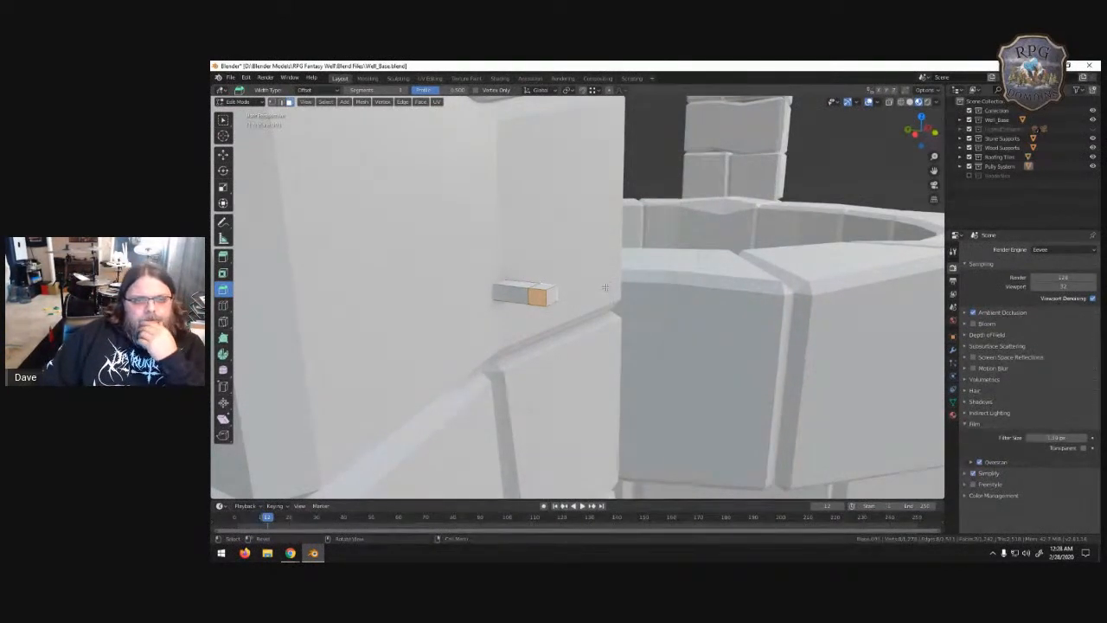
{"action": "middle_click_drag", "start_coordinate": [587, 304], "coordinate": [469, 312]}
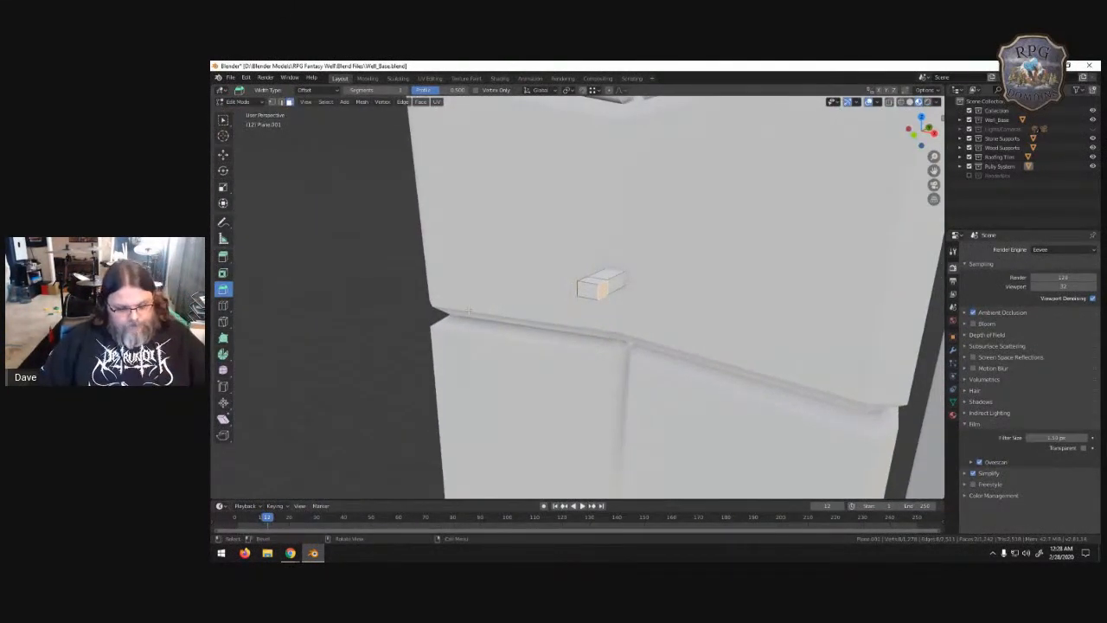
{"action": "key", "text": "s"}
{"action": "key", "text": "x"}
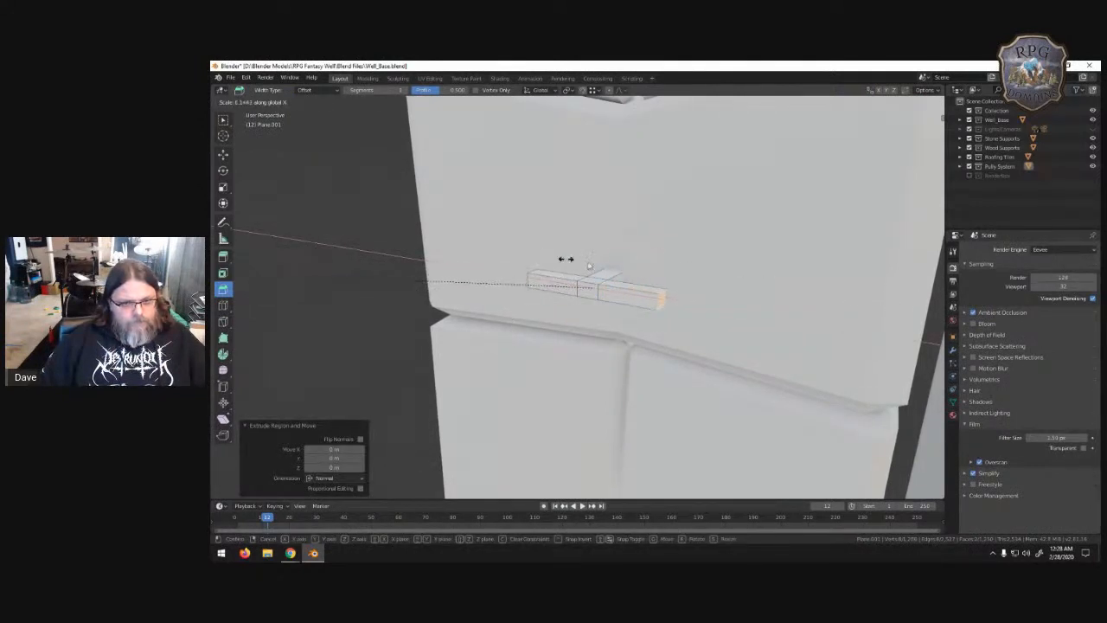
{"action": "left_click", "coordinate": [823, 282]}
- Add one centered loop cut across each half of the crossbar
{"action": "middle_click_drag", "start_coordinate": [823, 282], "coordinate": [734, 308]}
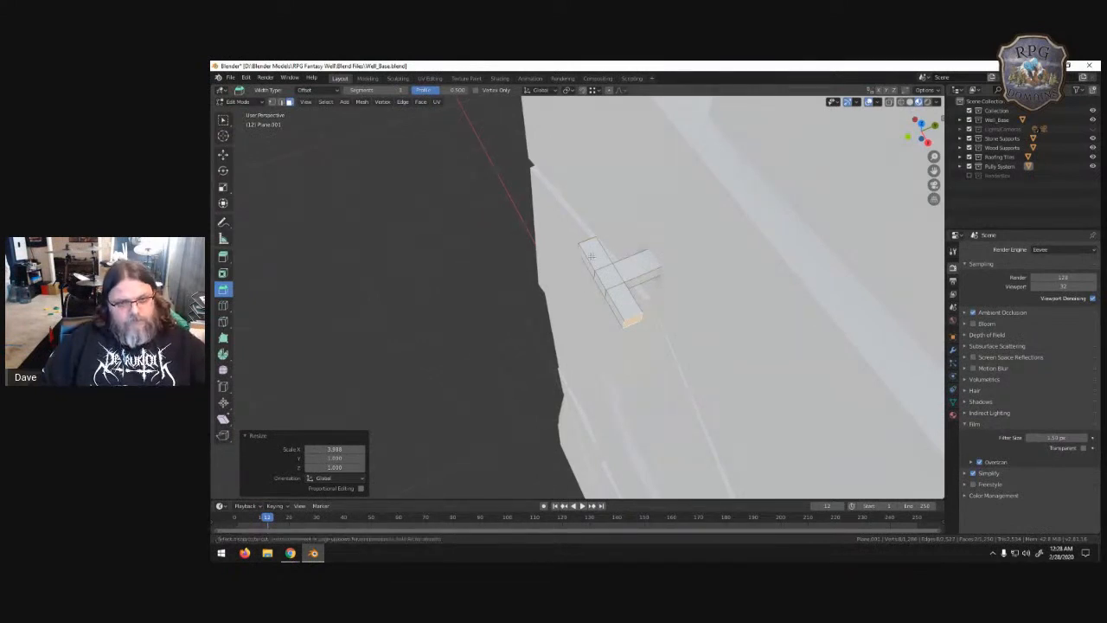
{"action": "left_click", "coordinate": [593, 256]}
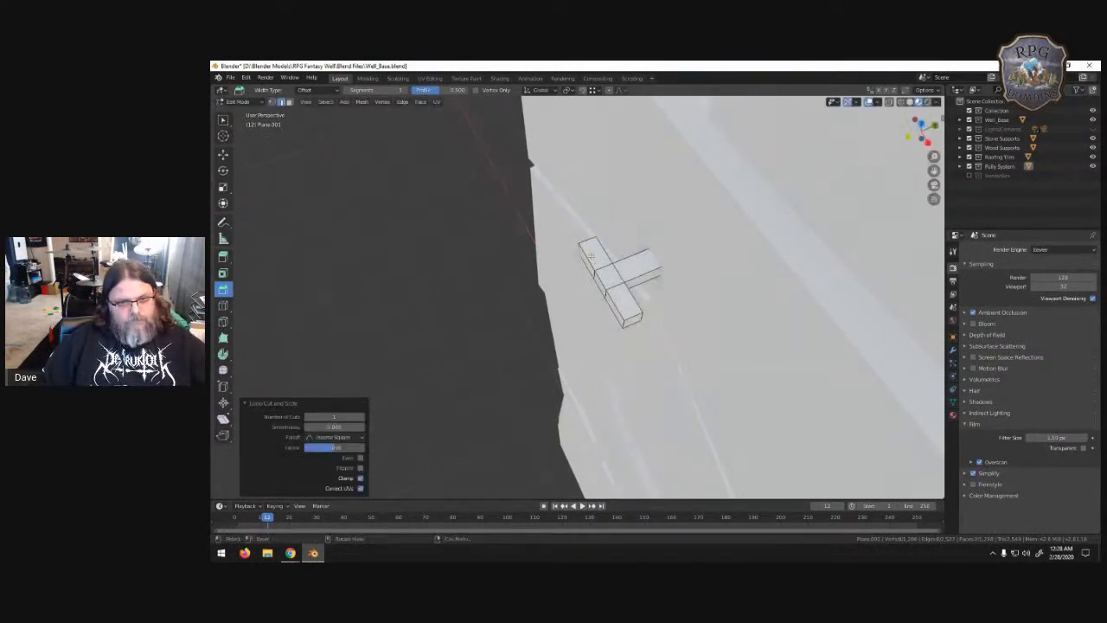
{"action": "key", "text": "ctrl+r"}
{"action": "left_click", "coordinate": [621, 308]}
{"action": "right_click", "coordinate": [620, 308]}
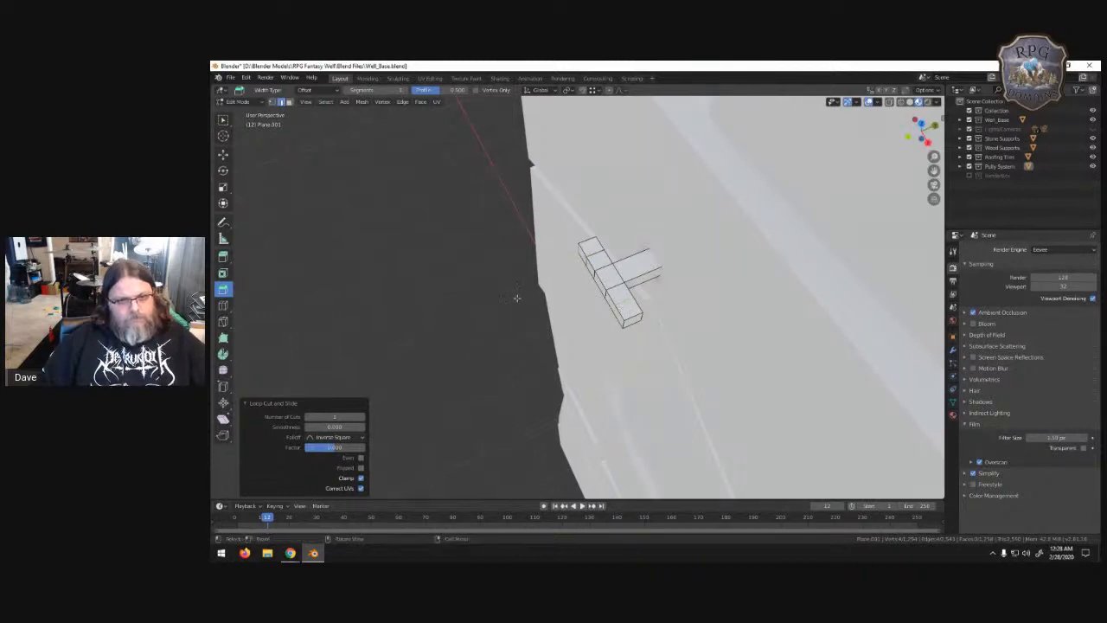
- Select the entire T-shaped rope holder and move it along Y until it stands clear of the stone support
{"action": "left_click", "coordinate": [498, 289]}
{"action": "middle_click_drag", "start_coordinate": [561, 257], "coordinate": [629, 300]}
{"action": "key", "text": "a"}
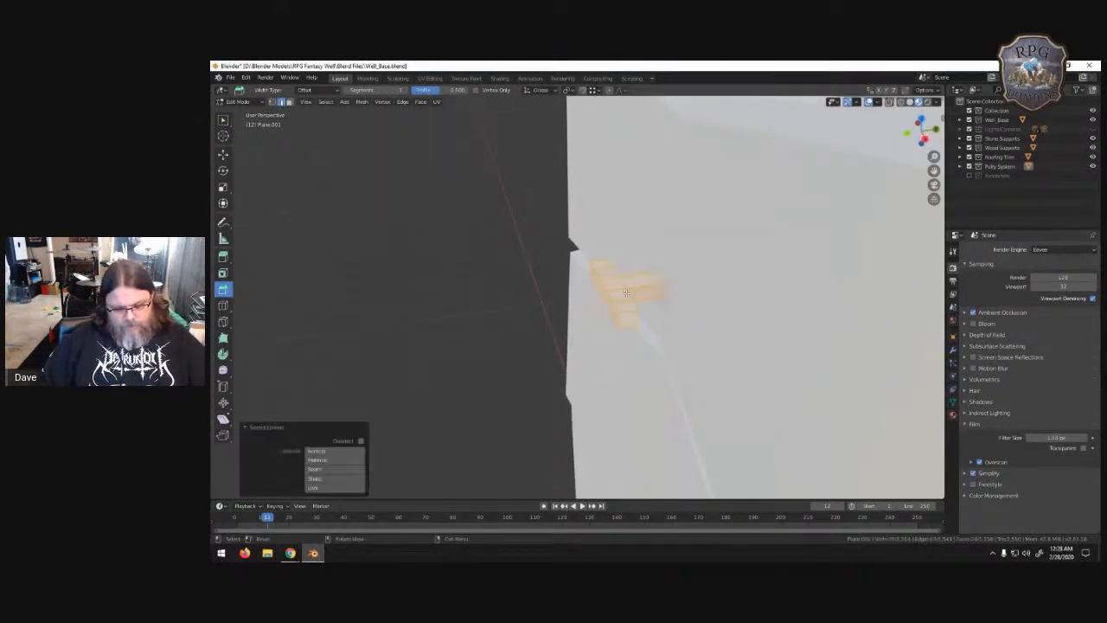
{"action": "key", "text": "g"}
{"action": "key", "text": "y"}
{"action": "left_click", "coordinate": [597, 308]}
{"action": "mouse_move", "coordinate": [597, 310]}
{"action": "middle_mouse_down"}
{"action": "mouse_move", "coordinate": [513, 289]}
{"action": "mouse_move", "coordinate": [567, 313]}
{"action": "mouse_move", "coordinate": [603, 309]}
{"action": "middle_mouse_up"}
{"action": "scroll", "coordinate": [513, 290], "scroll_direction": "down", "scroll_amount": 6}
{"action": "scroll", "coordinate": [575, 308], "scroll_direction": "down", "scroll_amount": 5}
{"action": "key", "text": "g"}
{"action": "key", "text": "y"}
{"action": "left_click", "coordinate": [446, 314]}
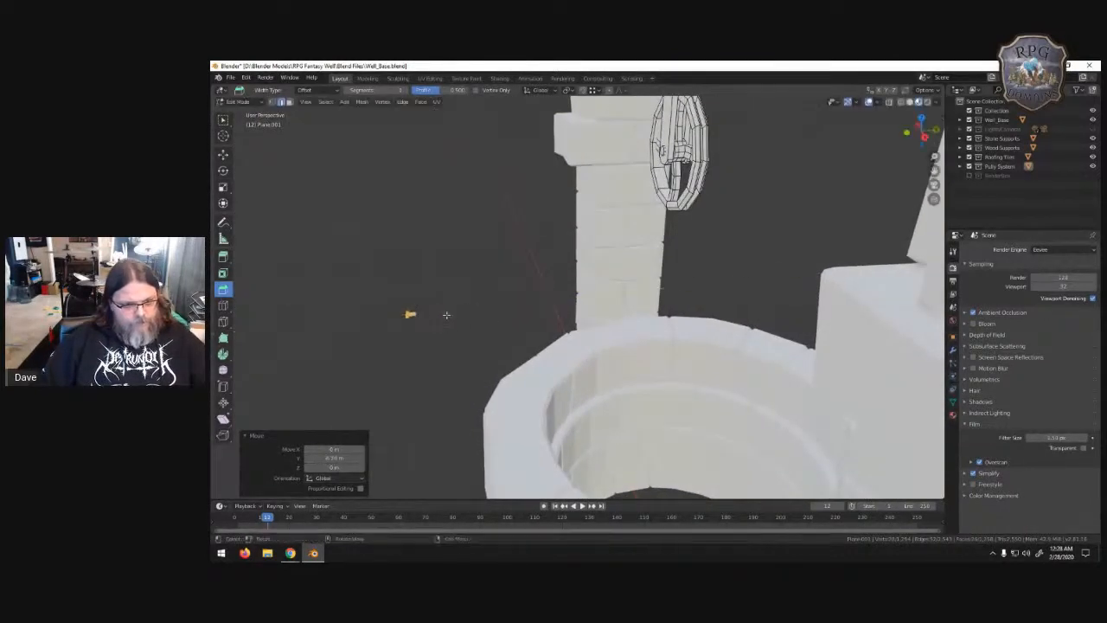
{"action": "key", "text": "KP_Decimal"}
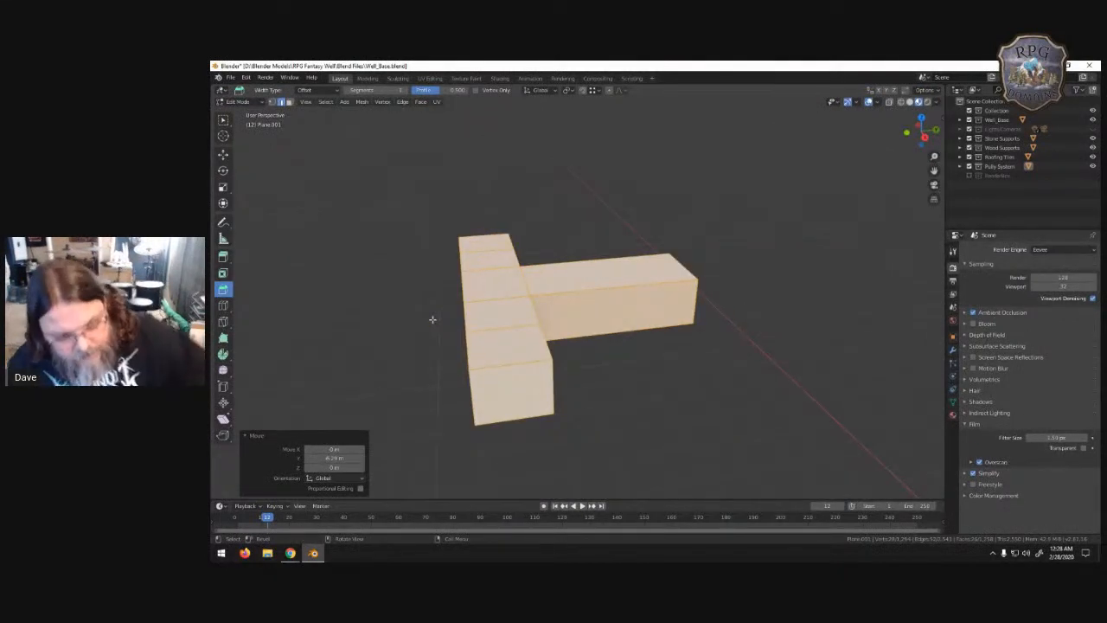
- Select the stem-side vertical edge midway along each crossbar half and move both along Y to notch the crossbar
{"action": "middle_click_drag", "start_coordinate": [661, 324], "coordinate": [585, 328]}
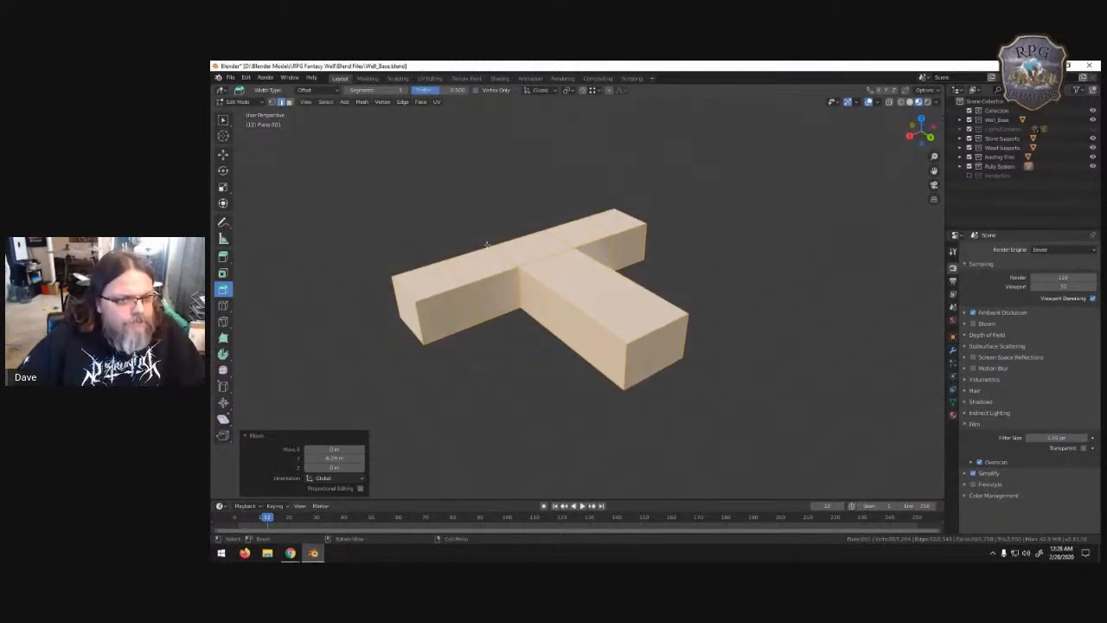
{"action": "left_click", "coordinate": [713, 237]}
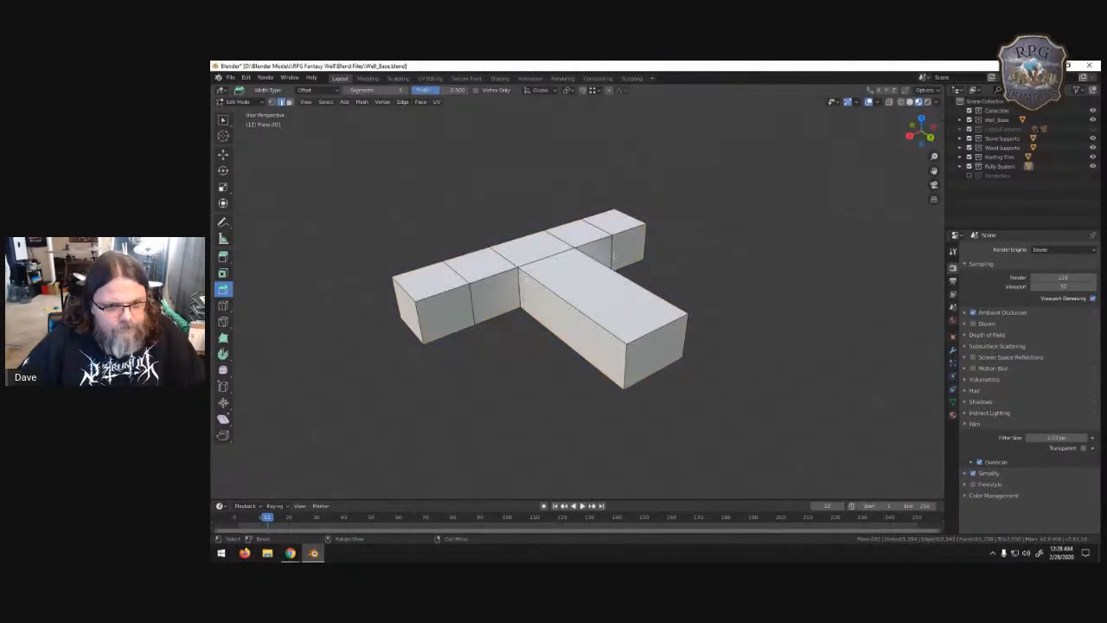
{"action": "middle_click_drag", "start_coordinate": [665, 241], "coordinate": [615, 238]}
{"action": "left_click", "coordinate": [507, 251]}
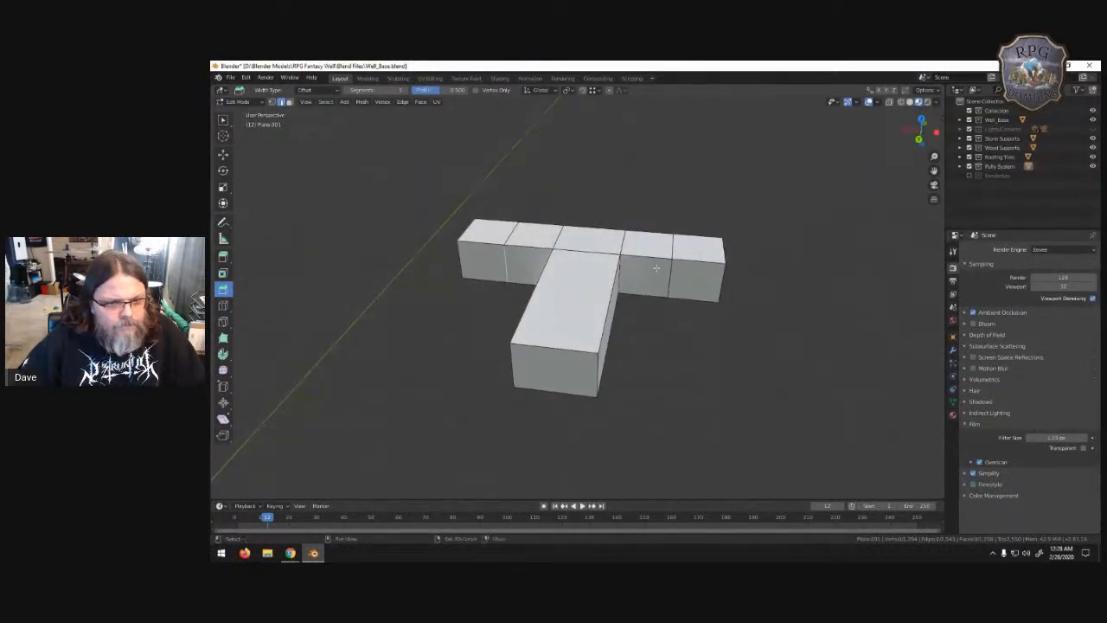
{"action": "key", "text": "g"}
{"action": "key", "text": "y"}
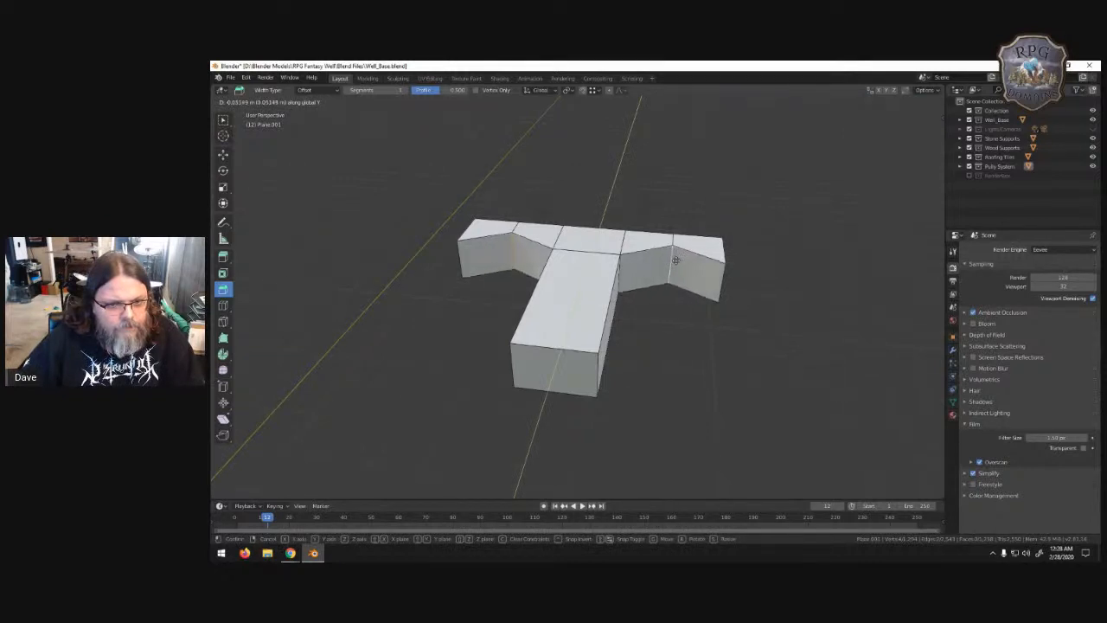
{"action": "left_click", "coordinate": [675, 259]}
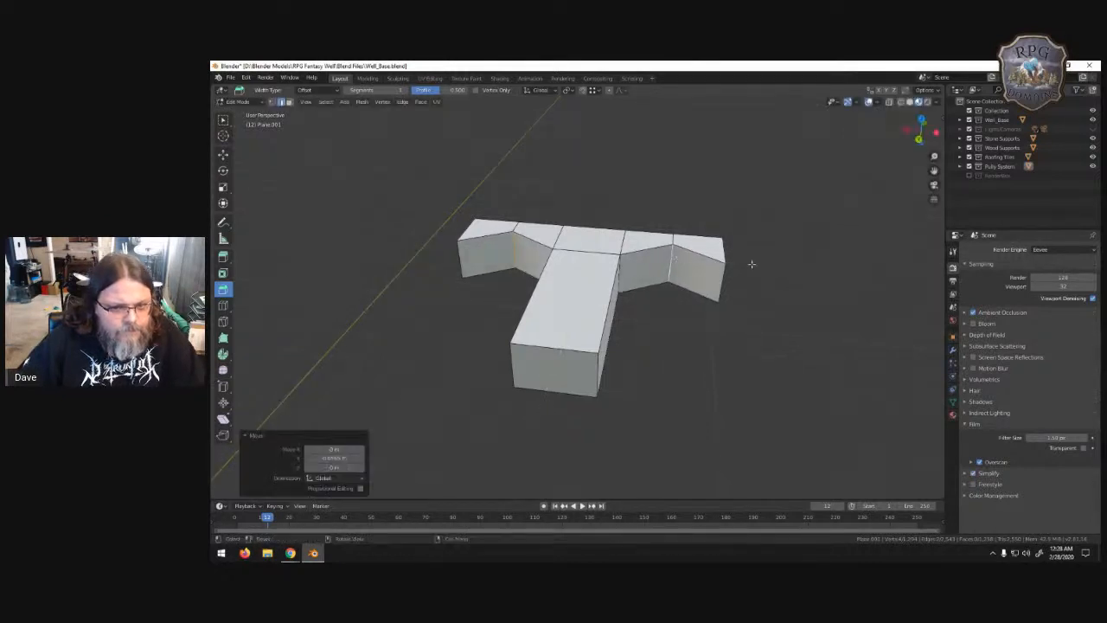
{"action": "mouse_move", "coordinate": [785, 267]}
{"action": "middle_mouse_down"}
{"action": "mouse_move", "coordinate": [753, 261]}
{"action": "mouse_move", "coordinate": [765, 258]}
{"action": "middle_mouse_up"}
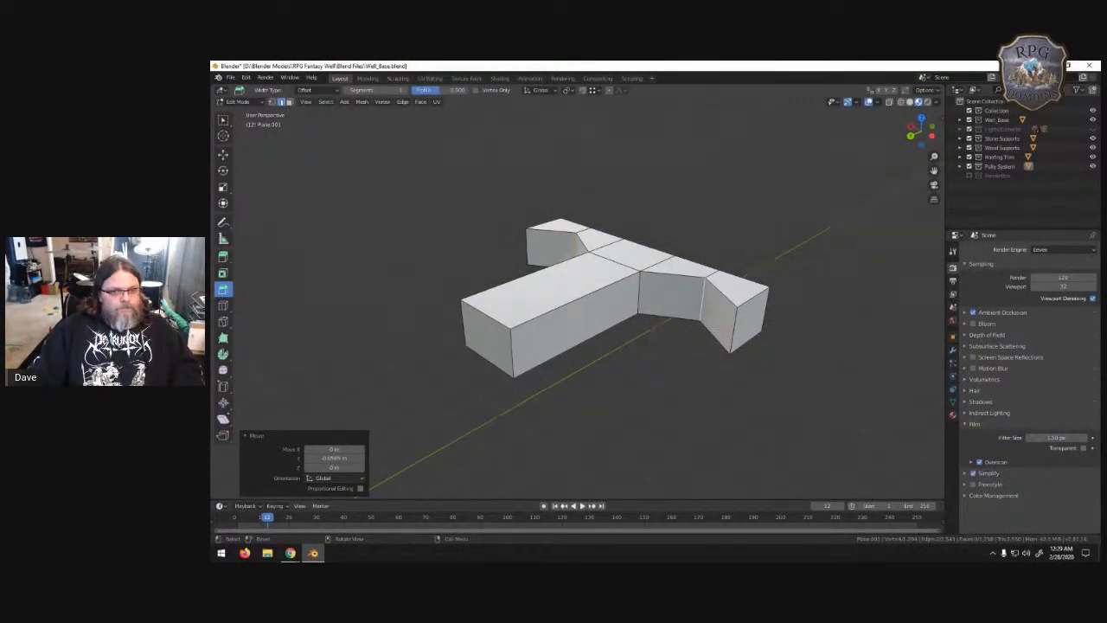
- Extrude the crossbar's two end faces in place and scale them apart along X by about 1.2
{"action": "left_click", "coordinate": [716, 295]}
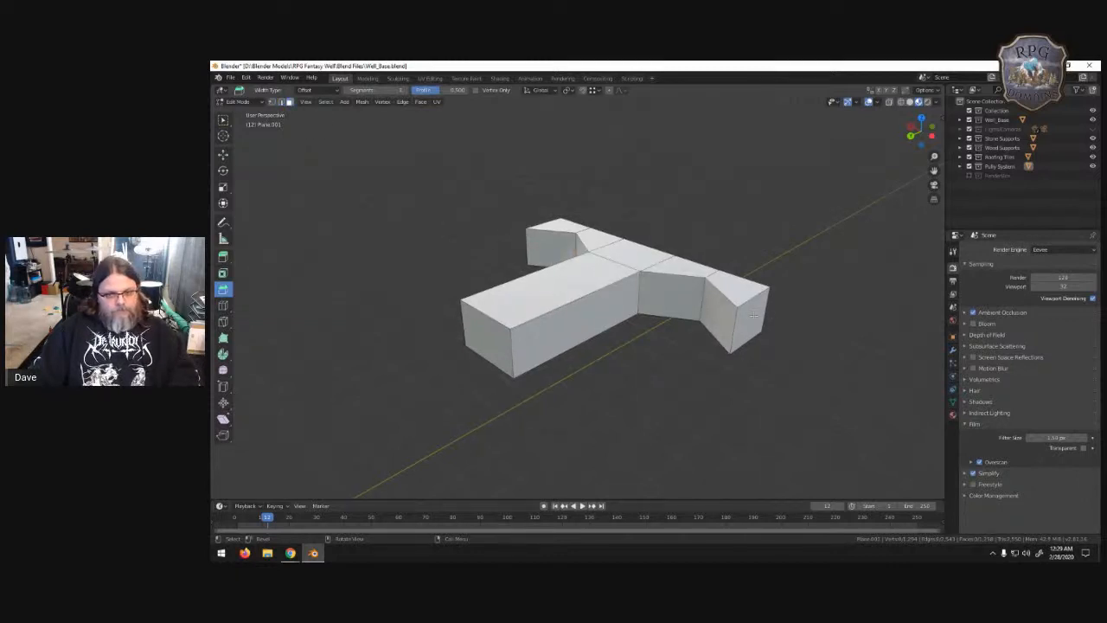
{"action": "middle_click_drag", "start_coordinate": [768, 334], "coordinate": [437, 339]}
{"action": "left_click", "coordinate": [412, 320]}
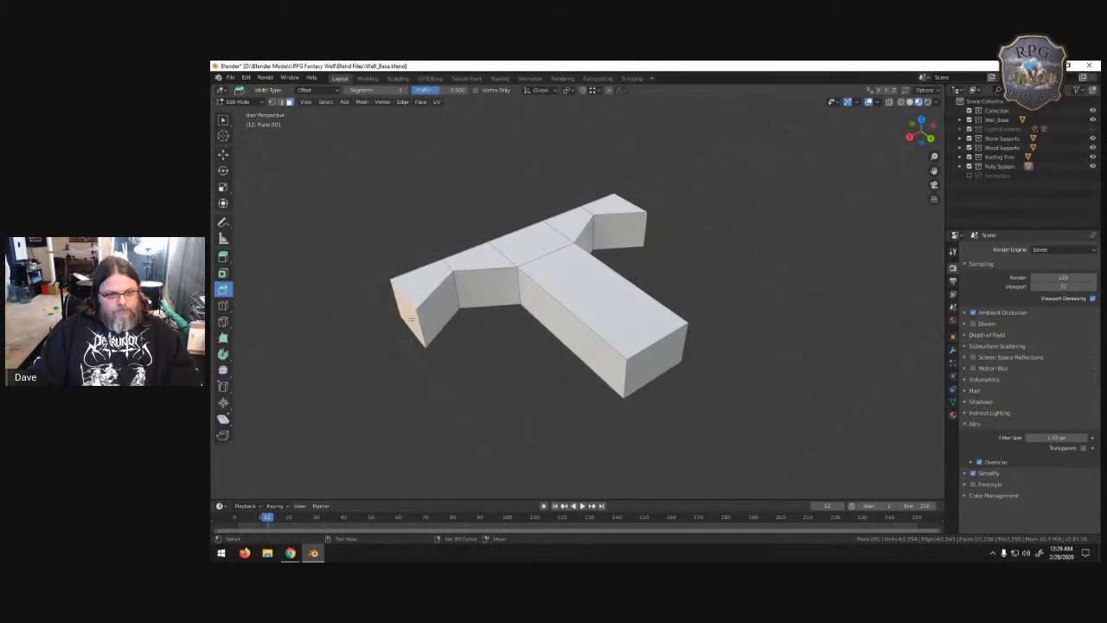
{"action": "key", "text": "e"}
{"action": "right_click", "coordinate": [411, 320]}
{"action": "key", "text": "s"}
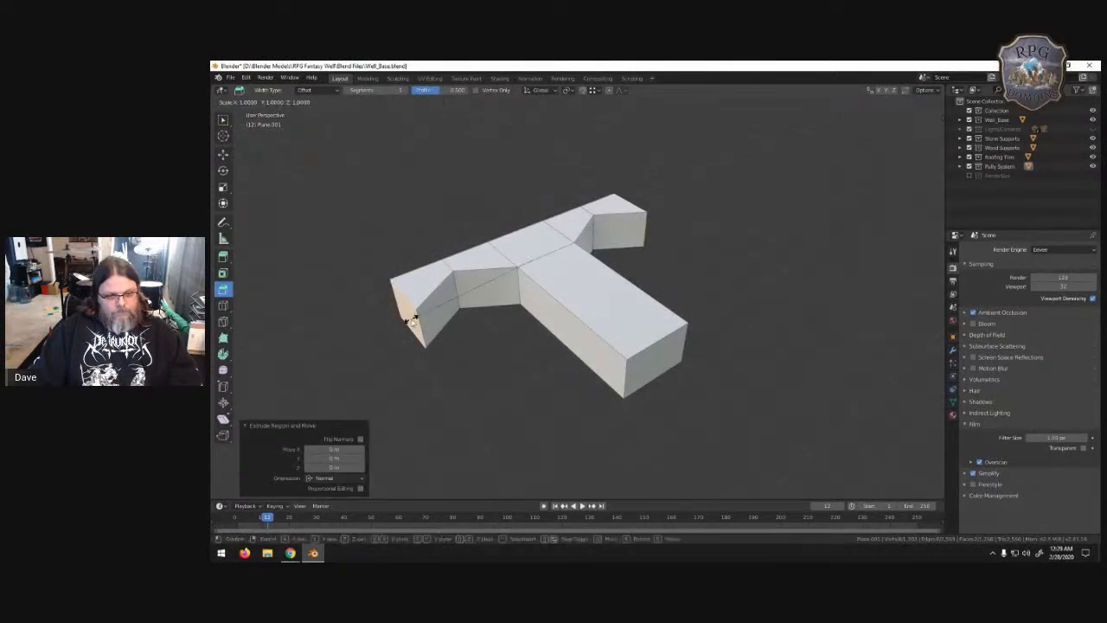
{"action": "key", "text": "x"}
{"action": "left_click", "coordinate": [386, 329]}
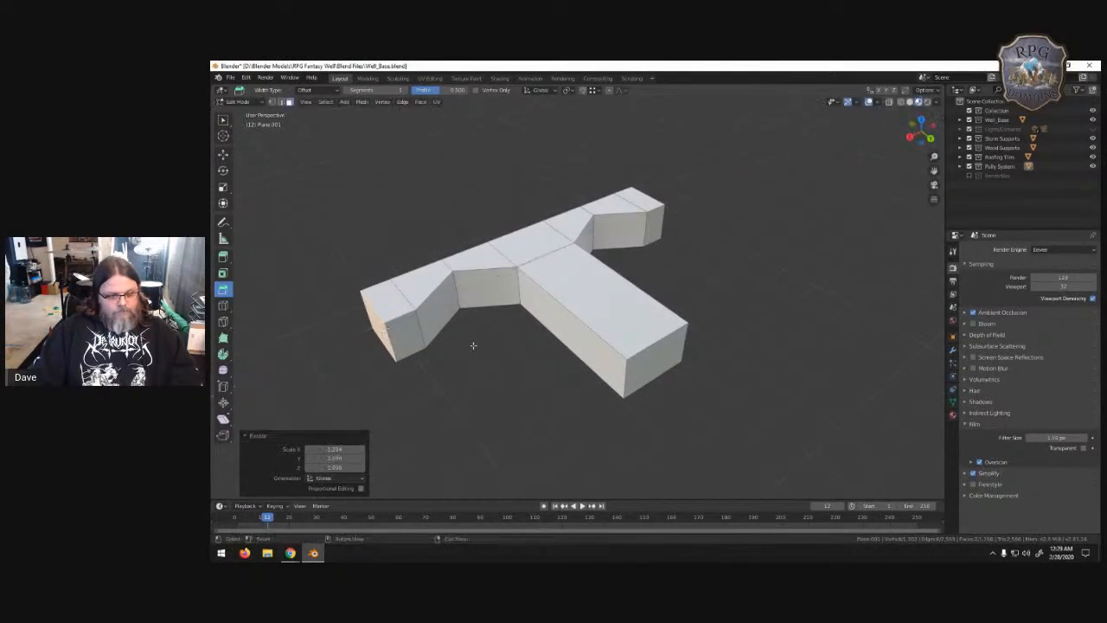
- Bevel the borders of the crossbar's two end faces with a single segment to chamfer both tips
{"action": "key", "text": "s"}
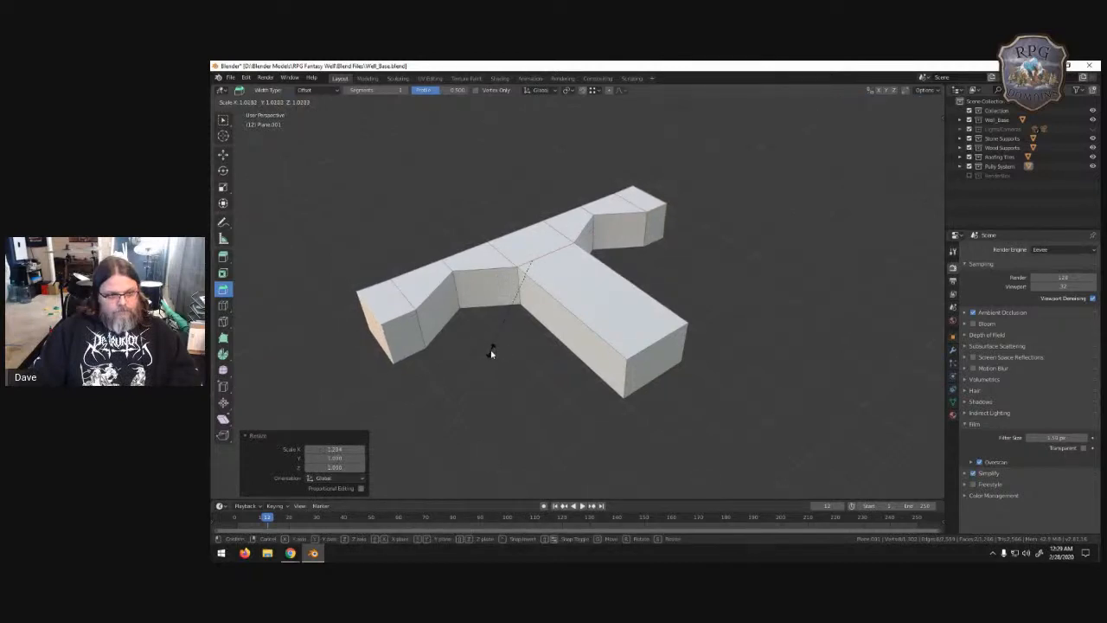
{"action": "right_click", "coordinate": [489, 350]}
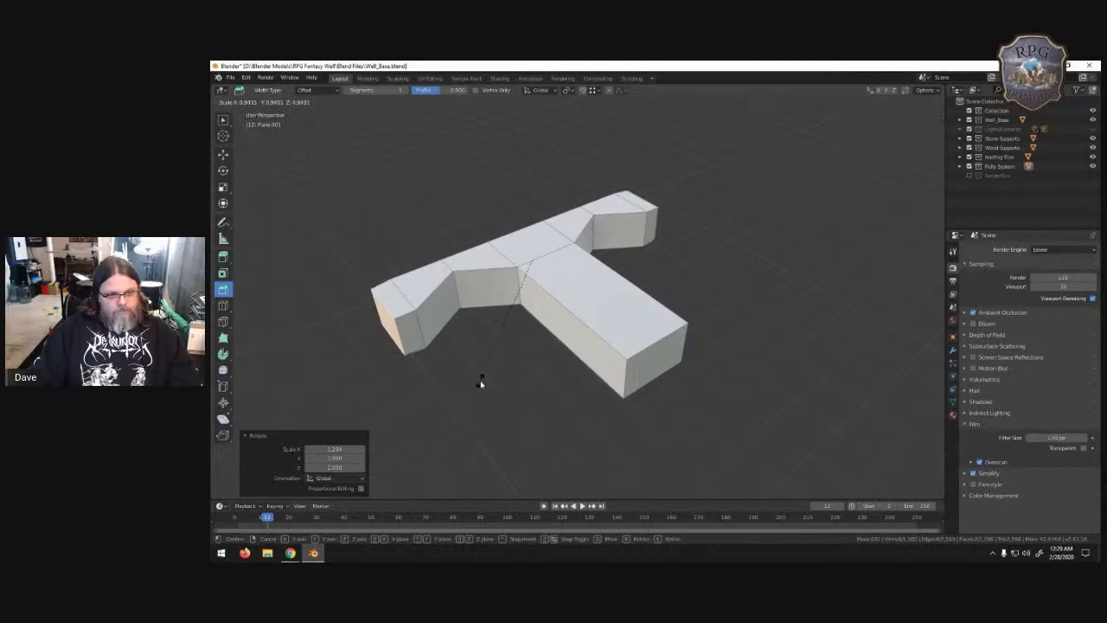
{"action": "middle_click_drag", "start_coordinate": [482, 386], "coordinate": [316, 324]}
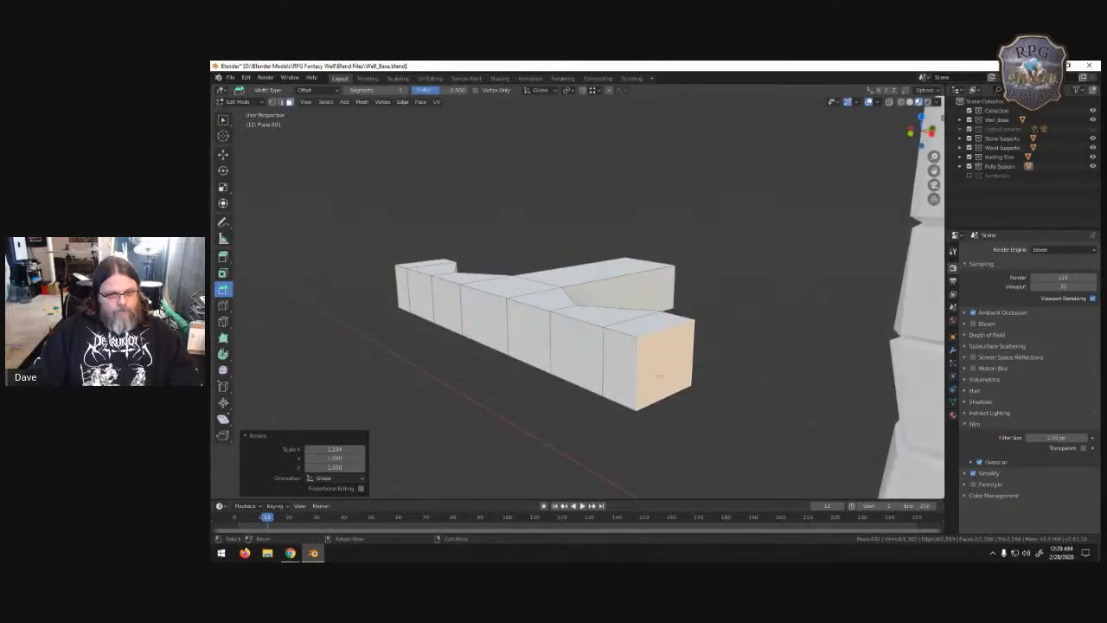
{"action": "key", "text": "i"}
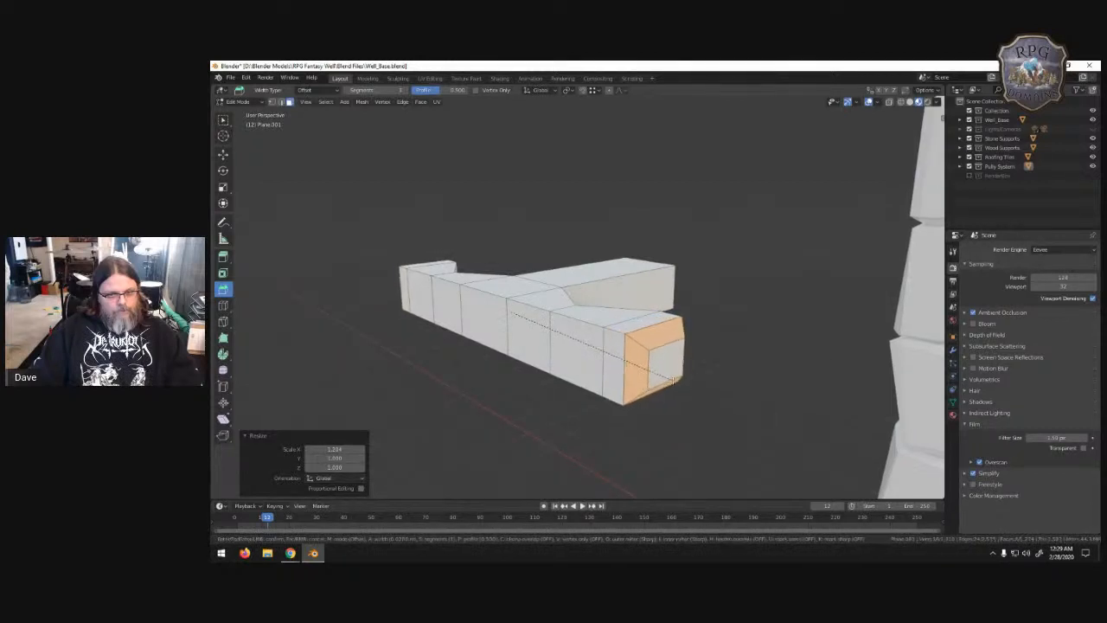
{"action": "left_click", "coordinate": [673, 379]}
- Add one loop cut across each of the four sloped sections beside the crossbar's two notches
{"action": "middle_click_drag", "start_coordinate": [737, 319], "coordinate": [707, 244]}
{"action": "key", "text": "ctrl+r"}
{"action": "left_click", "coordinate": [418, 337]}
{"action": "left_click", "coordinate": [411, 324]}
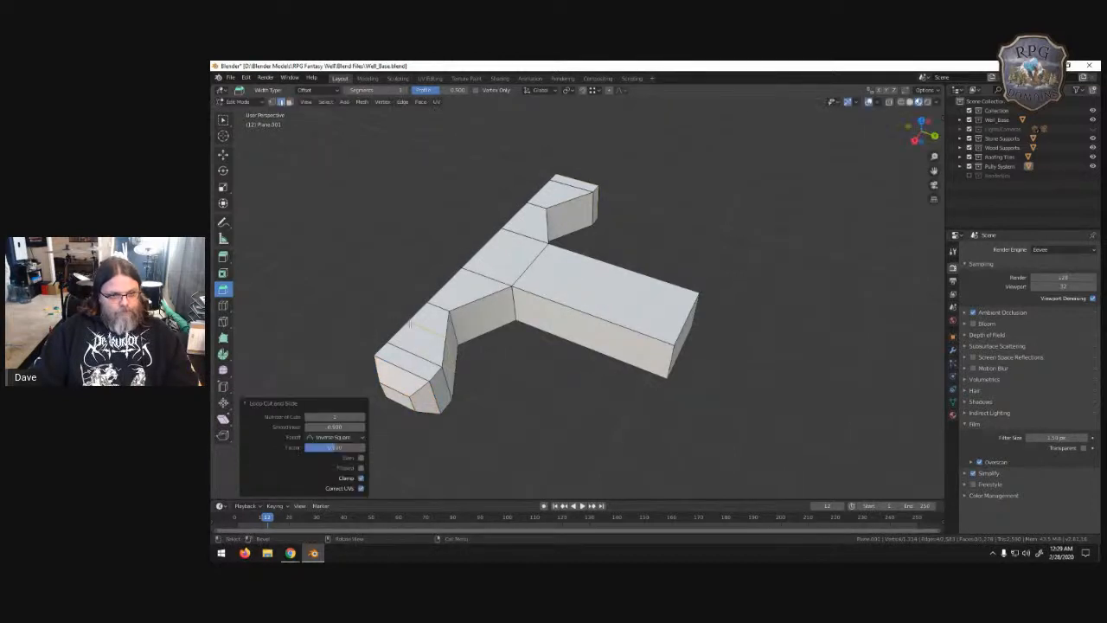
{"action": "key", "text": "ctrl+r"}
{"action": "left_click", "coordinate": [550, 195]}
{"action": "right_click", "coordinate": [551, 196]}
{"action": "key", "text": "ctrl+r"}
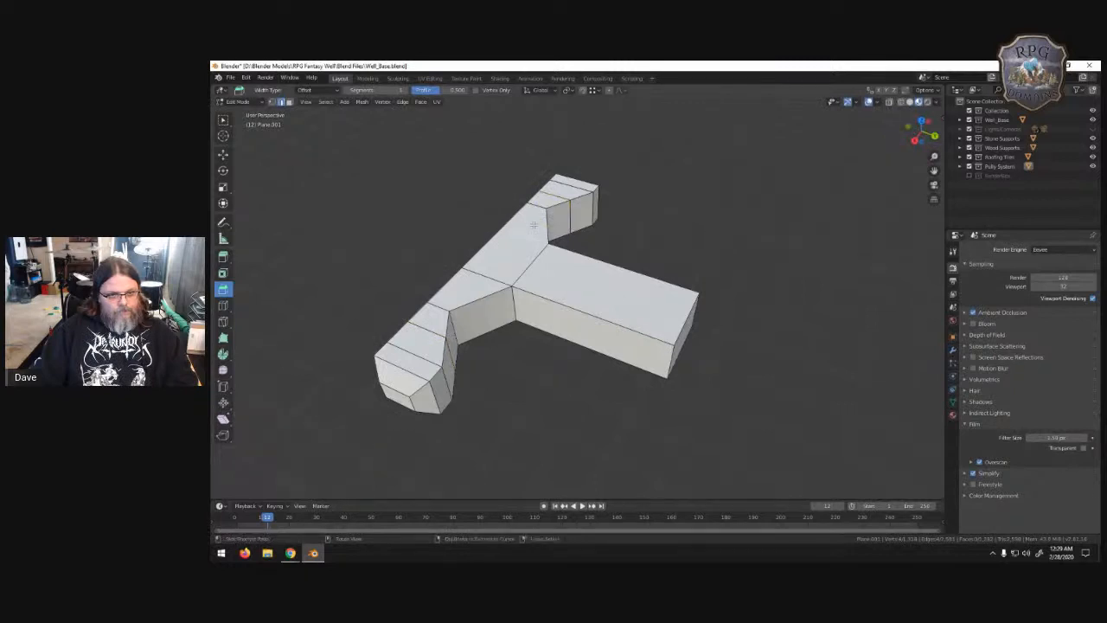
{"action": "left_click", "coordinate": [536, 224]}
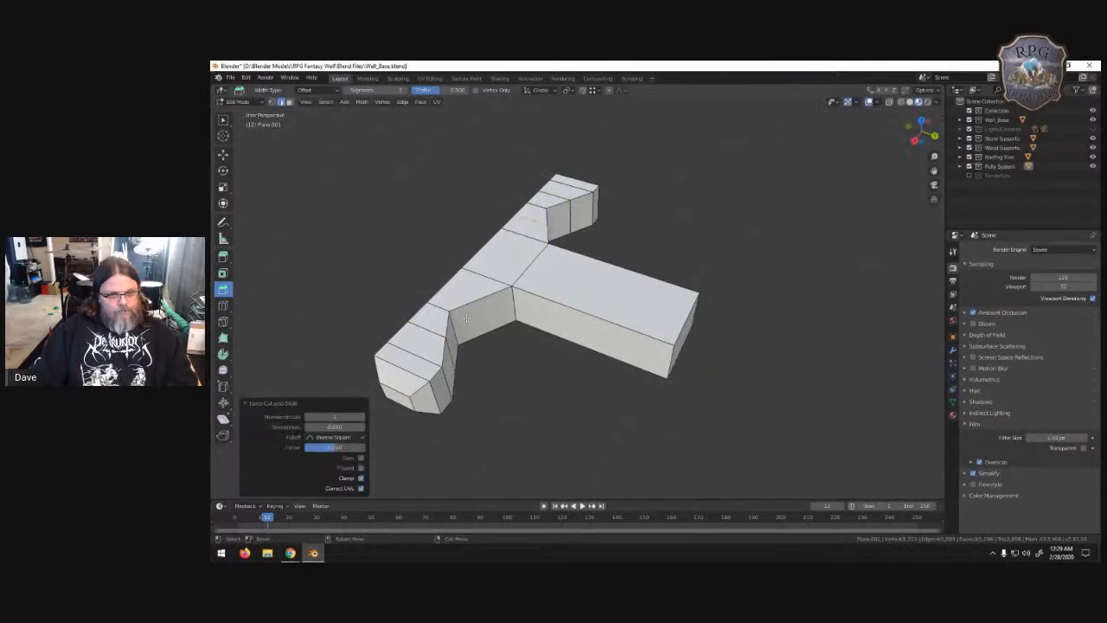
{"action": "right_click", "coordinate": [463, 301]}
{"action": "left_click", "coordinate": [371, 272]}
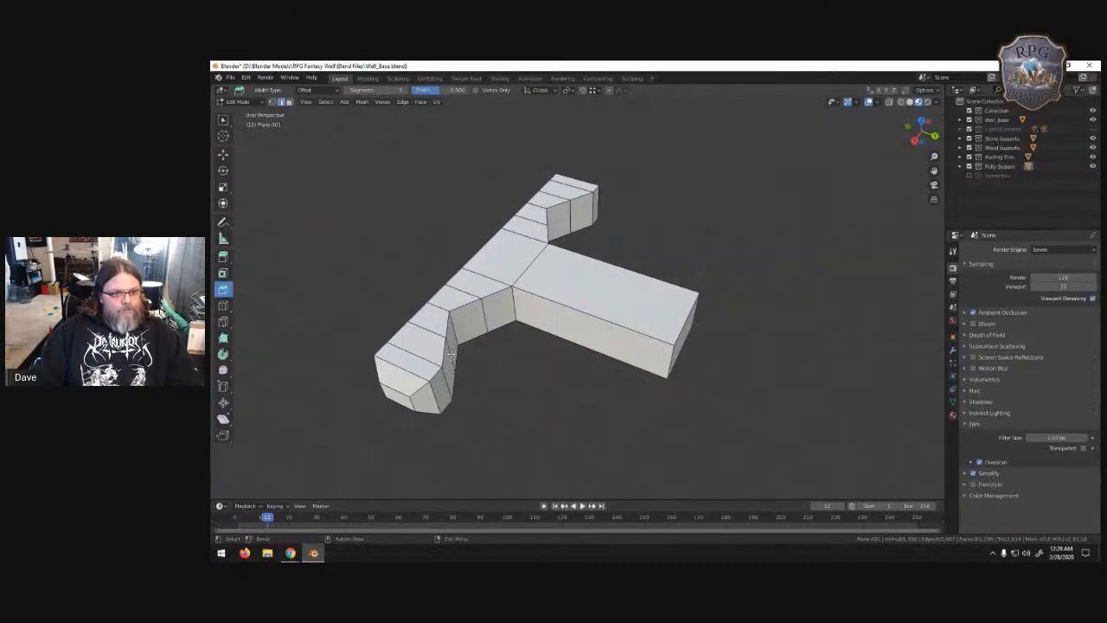
- Select stem-side edges on the crossbar's notch slopes and move them along Y to round both recesses
{"action": "middle_click_drag", "start_coordinate": [467, 333], "coordinate": [505, 353]}
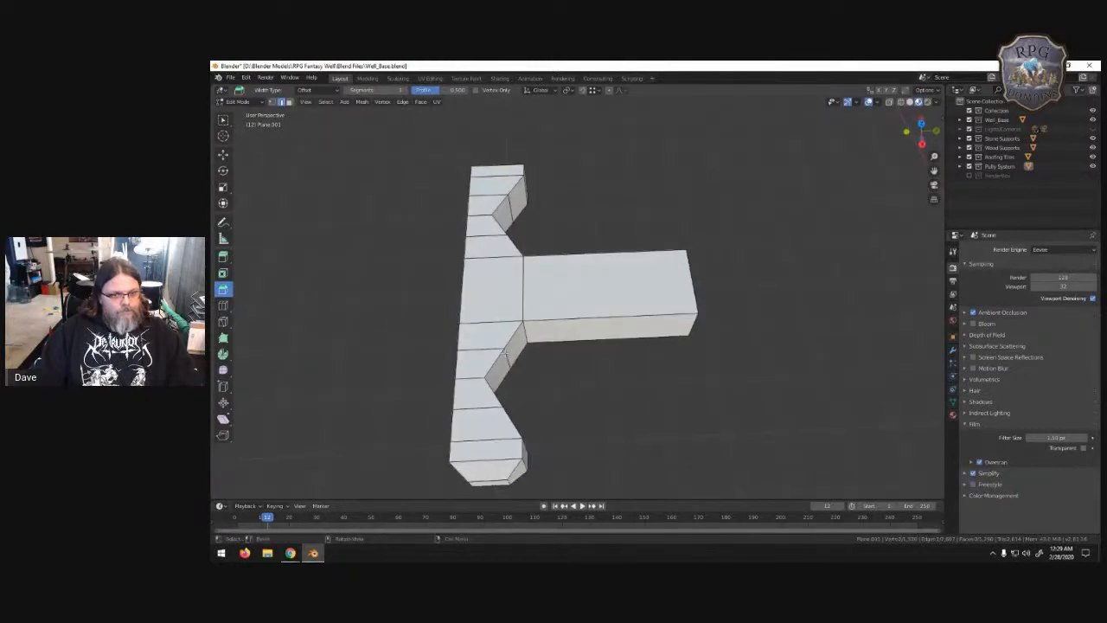
{"action": "middle_click_drag", "start_coordinate": [534, 398], "coordinate": [627, 256]}
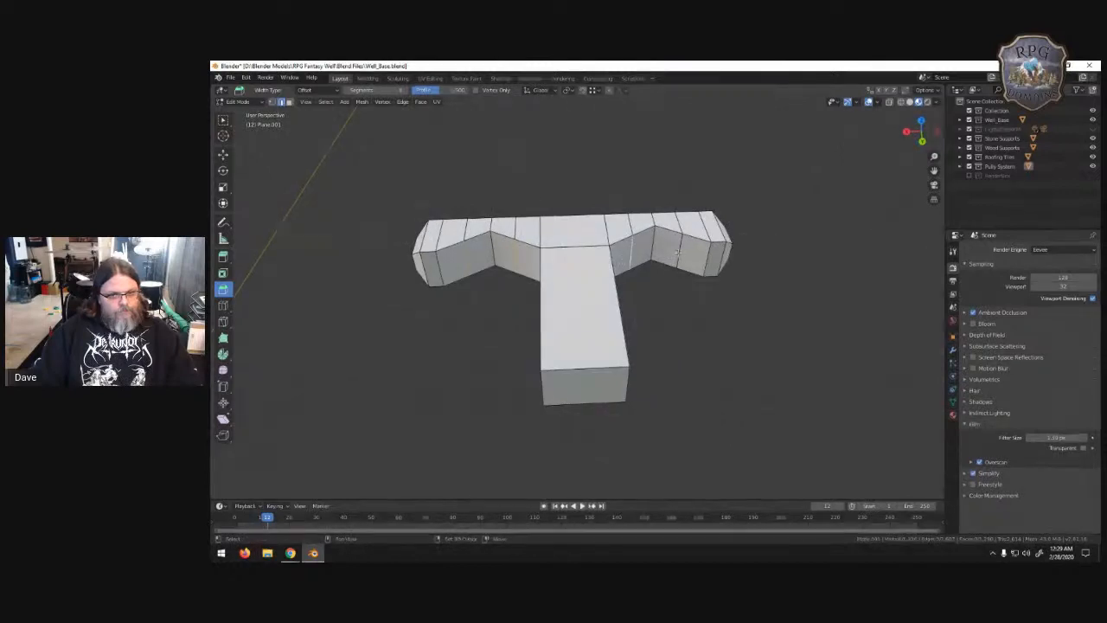
{"action": "middle_click_drag", "start_coordinate": [650, 289], "coordinate": [743, 329]}
{"action": "key", "text": "g"}
{"action": "key", "text": "y"}
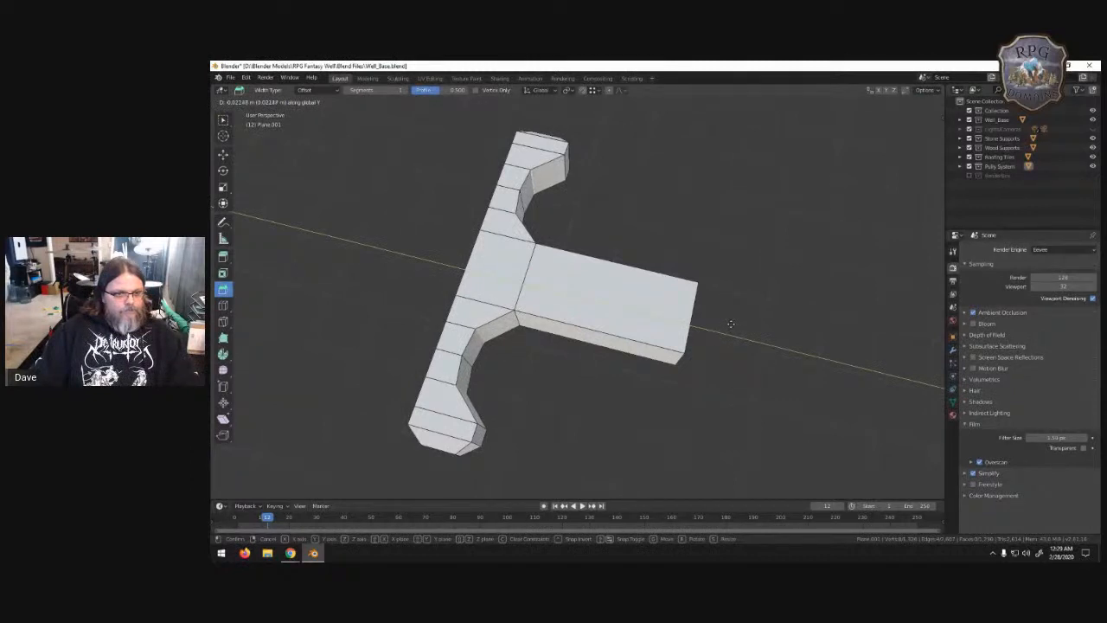
{"action": "left_click", "coordinate": [732, 325]}
{"action": "left_click_drag", "start_coordinate": [581, 377], "coordinate": [562, 393]}
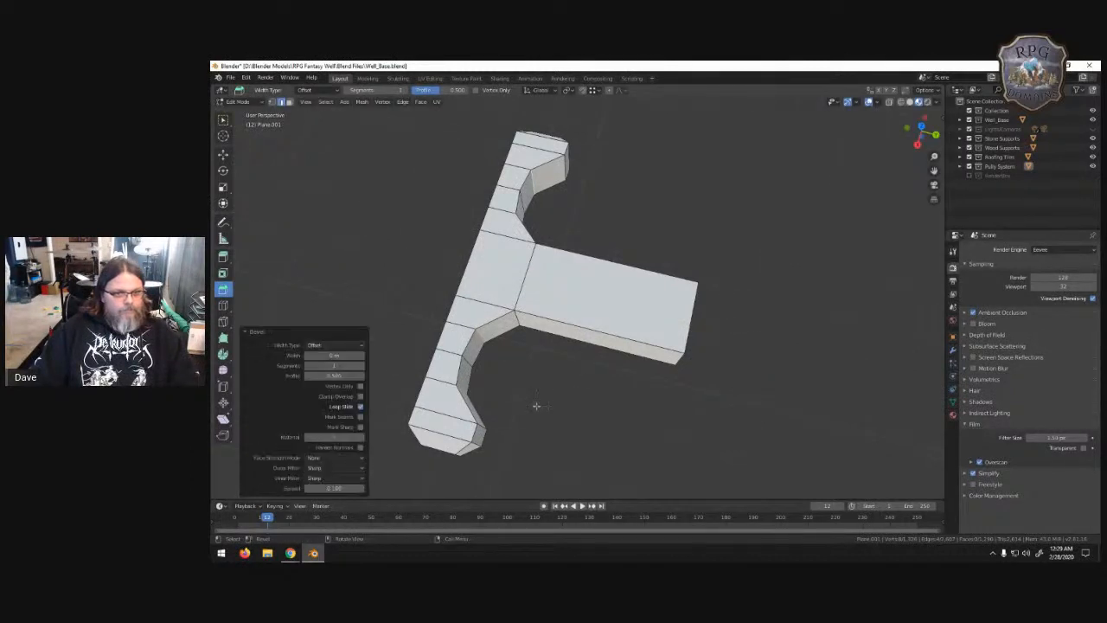
{"action": "left_click", "coordinate": [480, 424]}
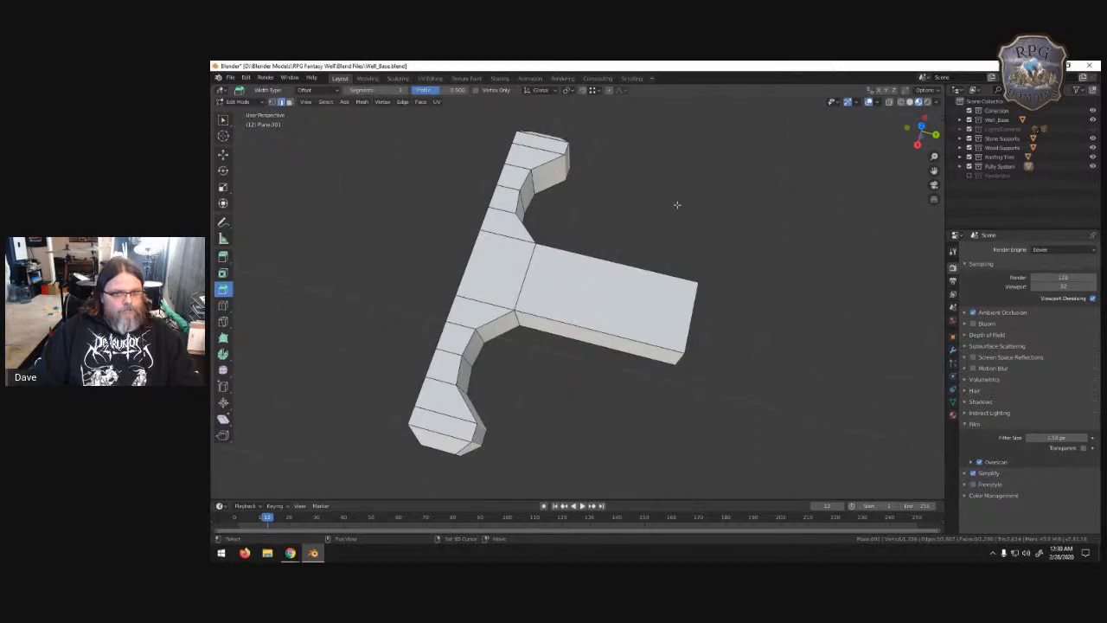
- Select the stem-side corner edges at both crossbar tips and move them along Y to slim the ends
{"action": "middle_click_drag", "start_coordinate": [596, 395], "coordinate": [600, 366]}
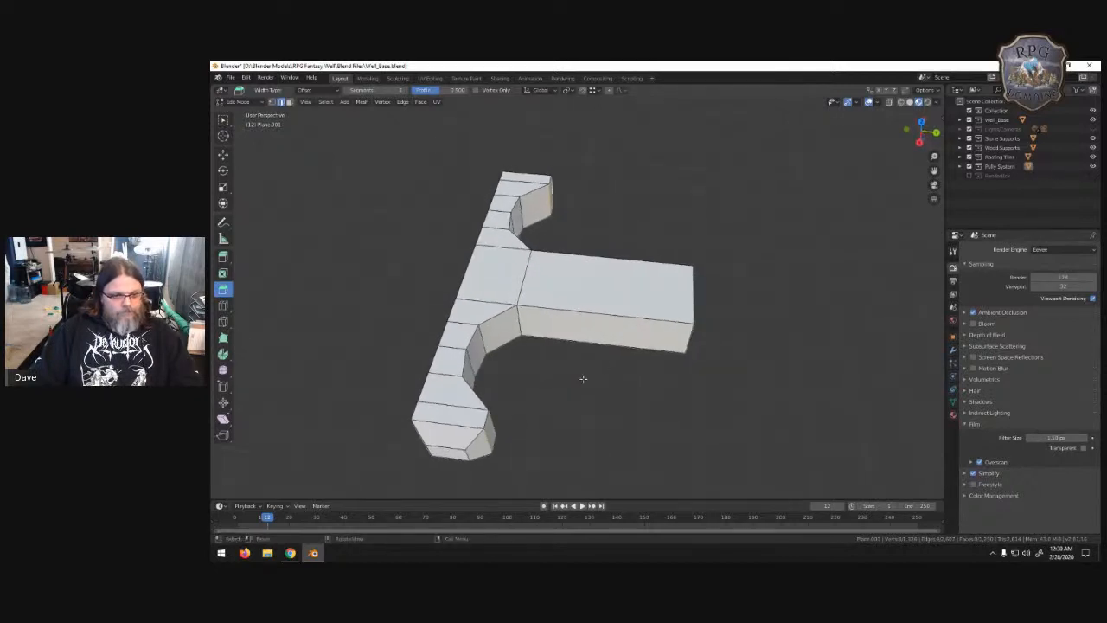
{"action": "middle_click_drag", "start_coordinate": [683, 173], "coordinate": [766, 433]}
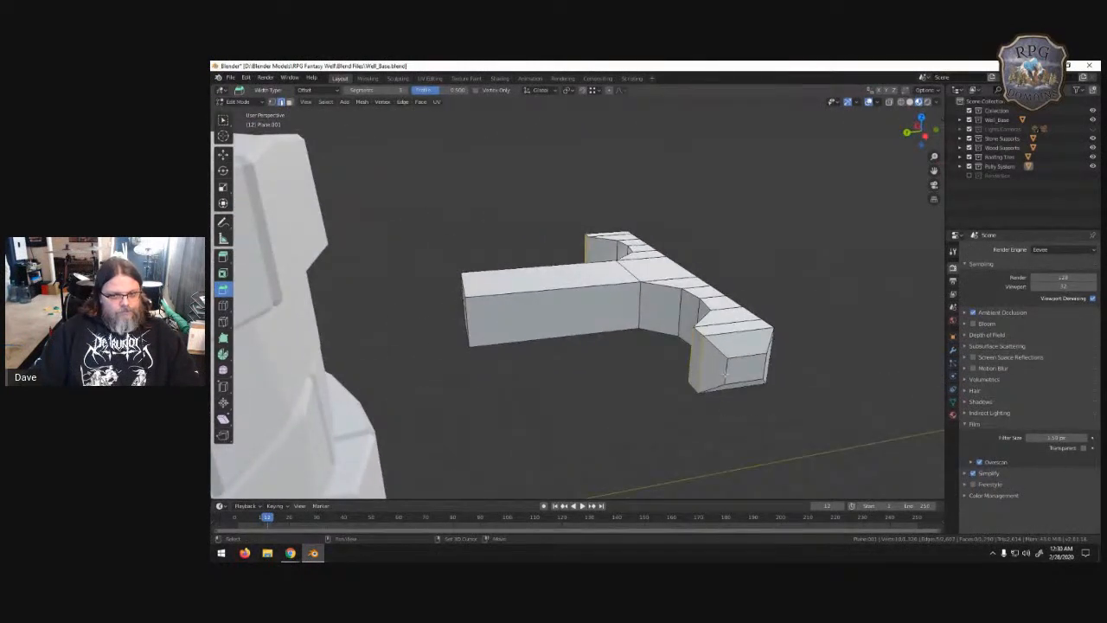
{"action": "middle_click_drag", "start_coordinate": [638, 331], "coordinate": [714, 388]}
{"action": "key", "text": "g"}
{"action": "key", "text": "y"}
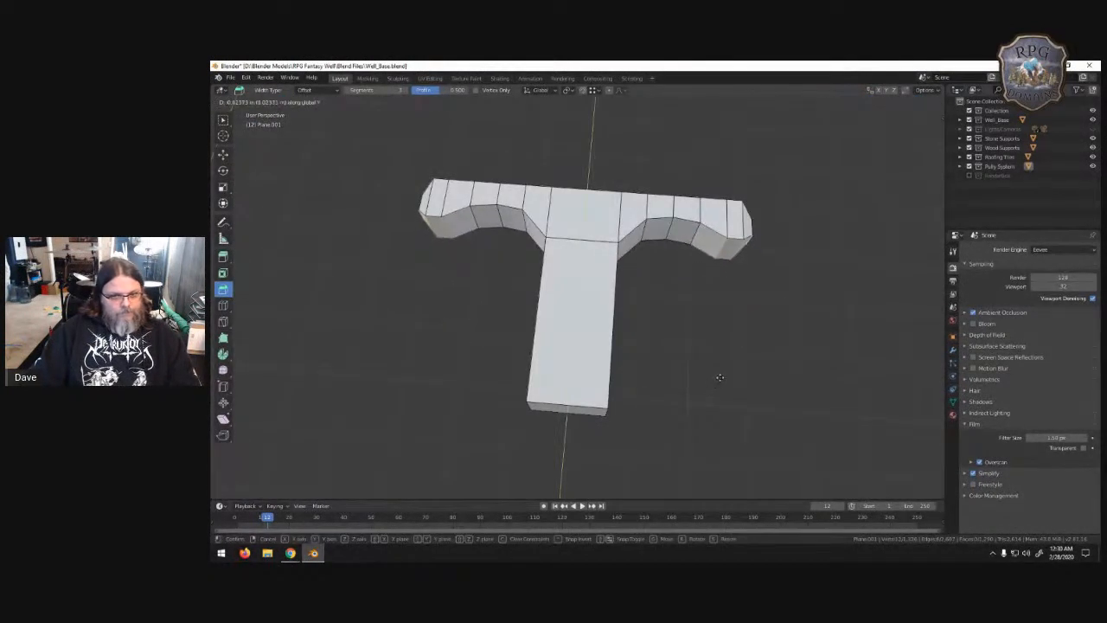
{"action": "left_click", "coordinate": [719, 377]}
- Switch to the selection tool and nudge the chosen crossbar edges slightly along Y
{"action": "left_click", "coordinate": [425, 282]}
{"action": "middle_click_drag", "start_coordinate": [426, 283], "coordinate": [607, 364]}
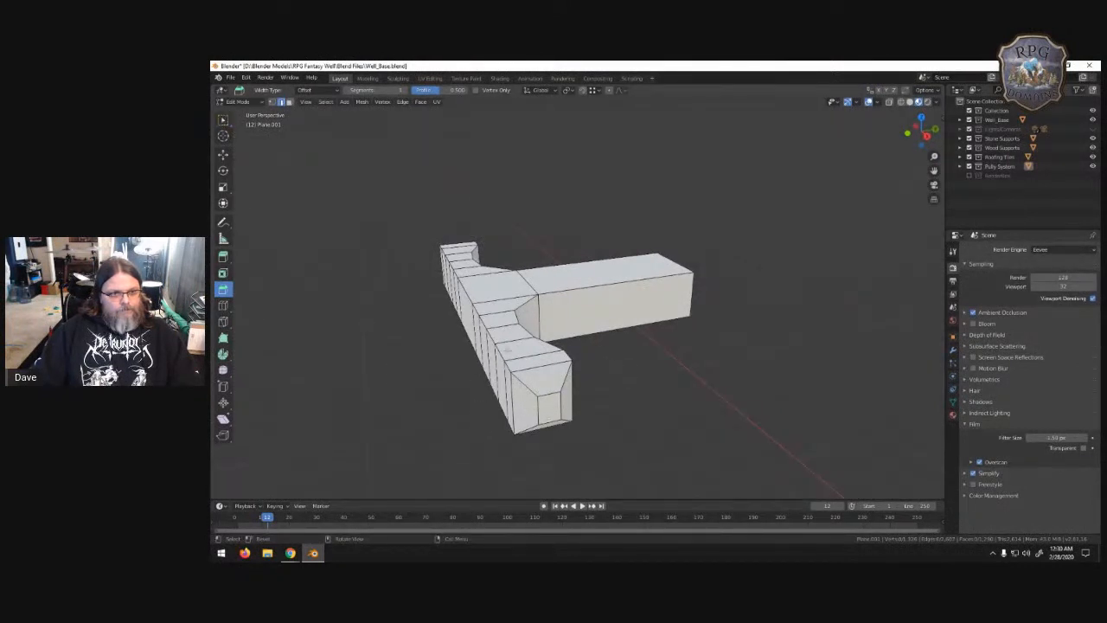
{"action": "left_click", "coordinate": [224, 121]}
{"action": "middle_click_drag", "start_coordinate": [340, 312], "coordinate": [462, 333]}
{"action": "middle_click_drag", "start_coordinate": [526, 382], "coordinate": [403, 384]}
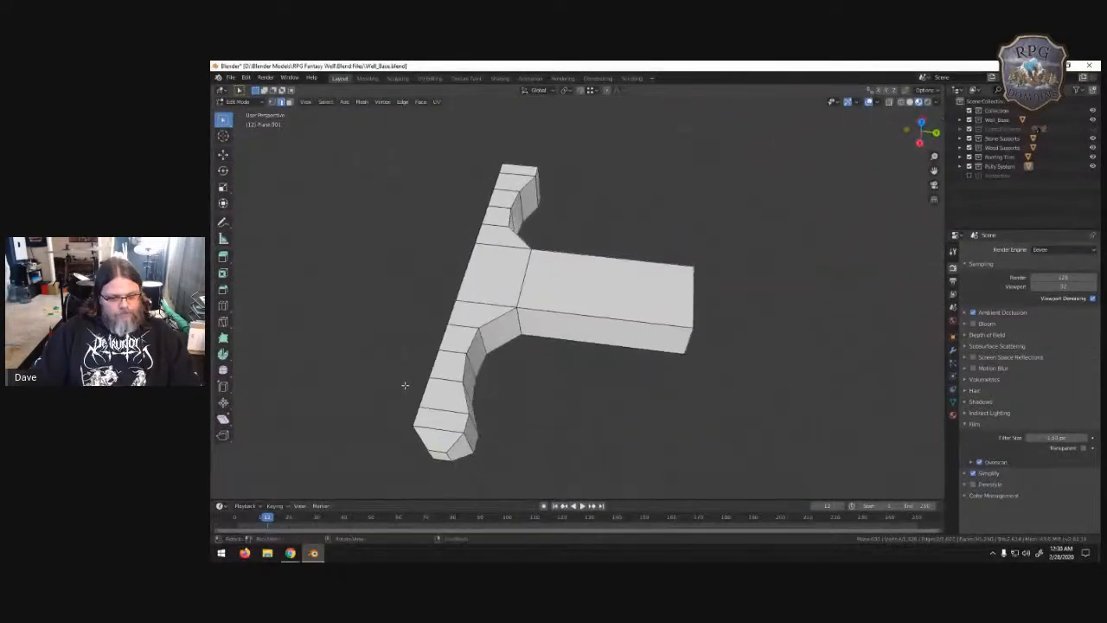
{"action": "key", "text": "g"}
{"action": "key", "text": "y"}
{"action": "left_click", "coordinate": [403, 381]}
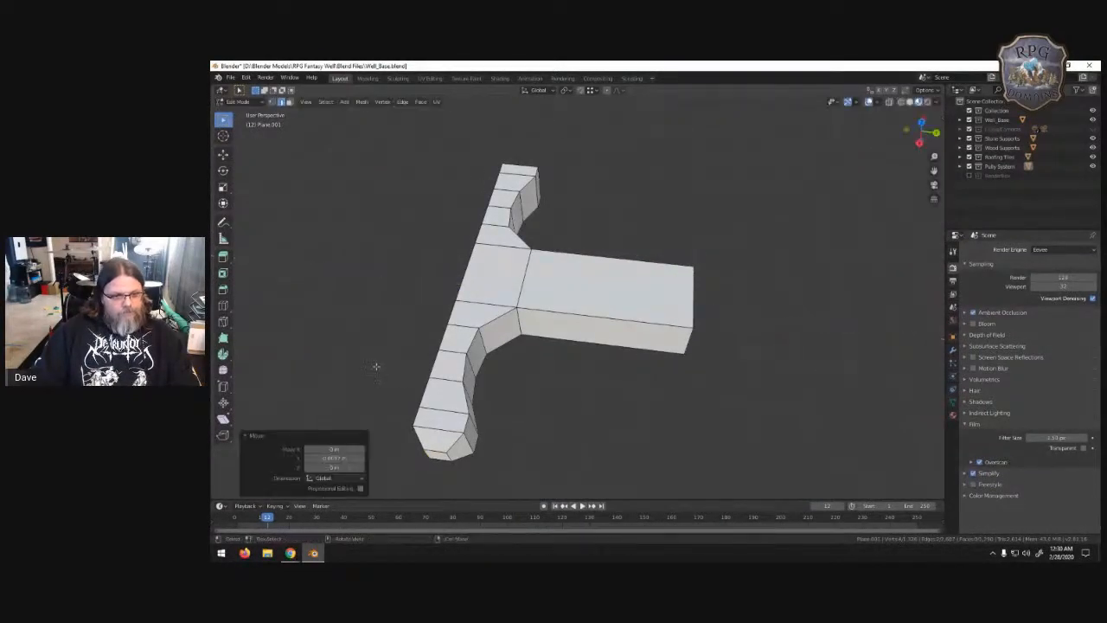
{"action": "middle_click_drag", "start_coordinate": [650, 254], "coordinate": [819, 216]}
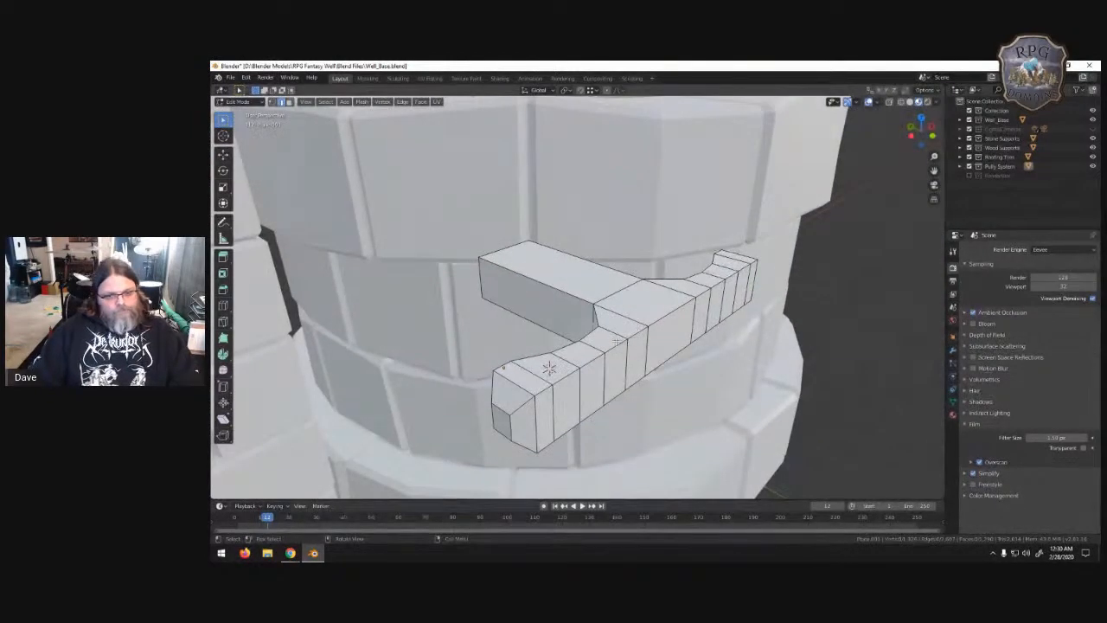
{"action": "middle_click_drag", "start_coordinate": [545, 416], "coordinate": [592, 451]}
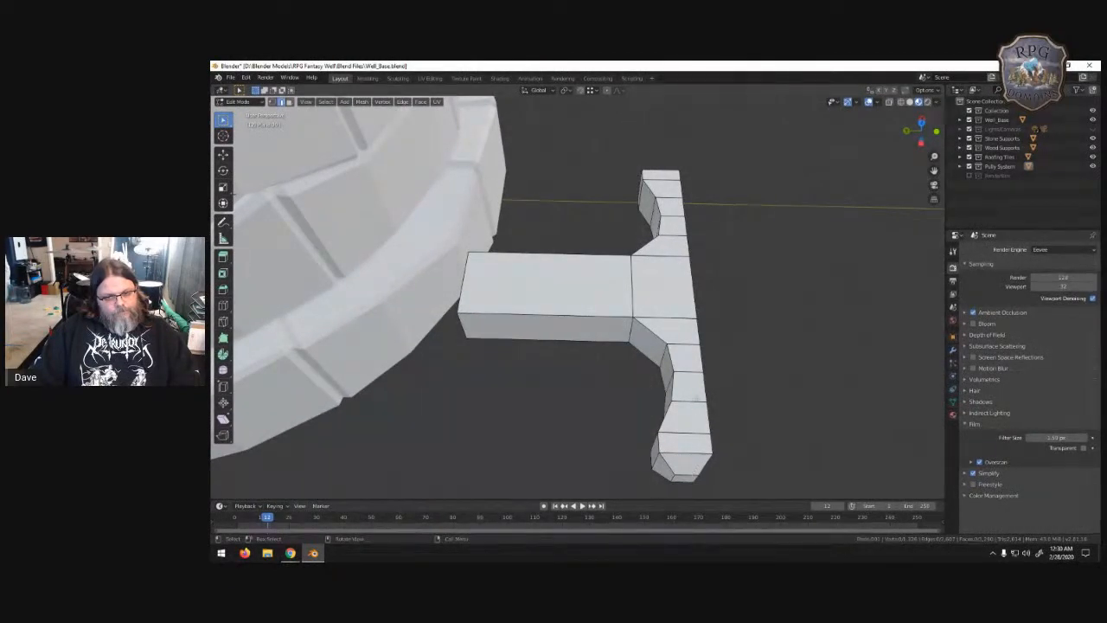
{"action": "middle_click_drag", "start_coordinate": [715, 380], "coordinate": [711, 358]}
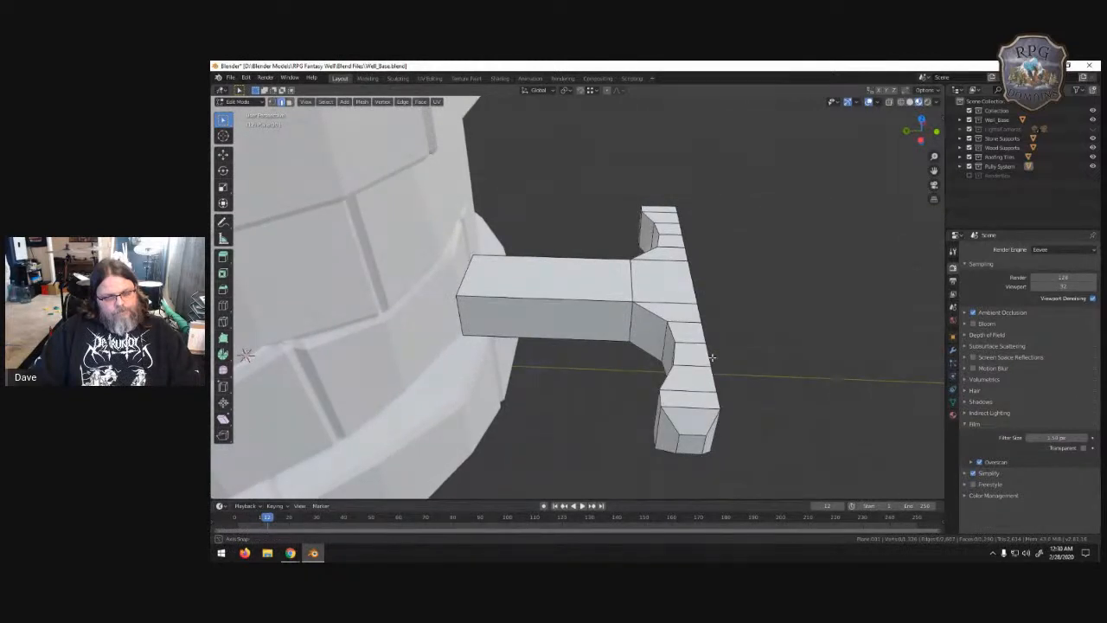
- Move the outer edges of the crossbar's middle section along X so the center bulges away from the stem
{"action": "middle_click_drag", "start_coordinate": [711, 357], "coordinate": [632, 380]}
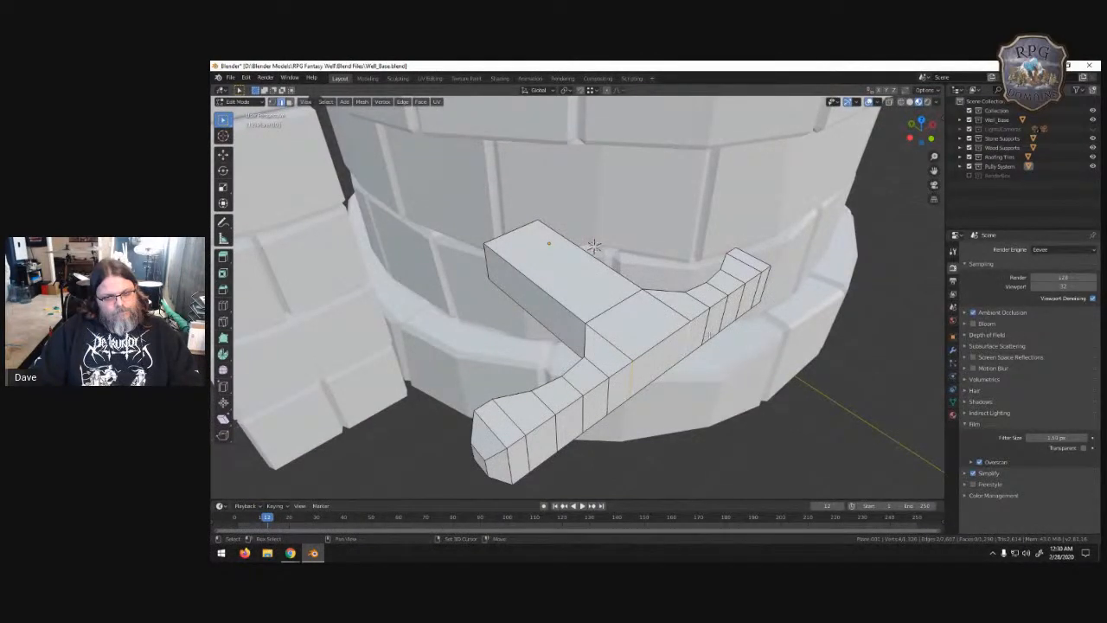
{"action": "key", "text": "g"}
{"action": "key", "text": "x"}
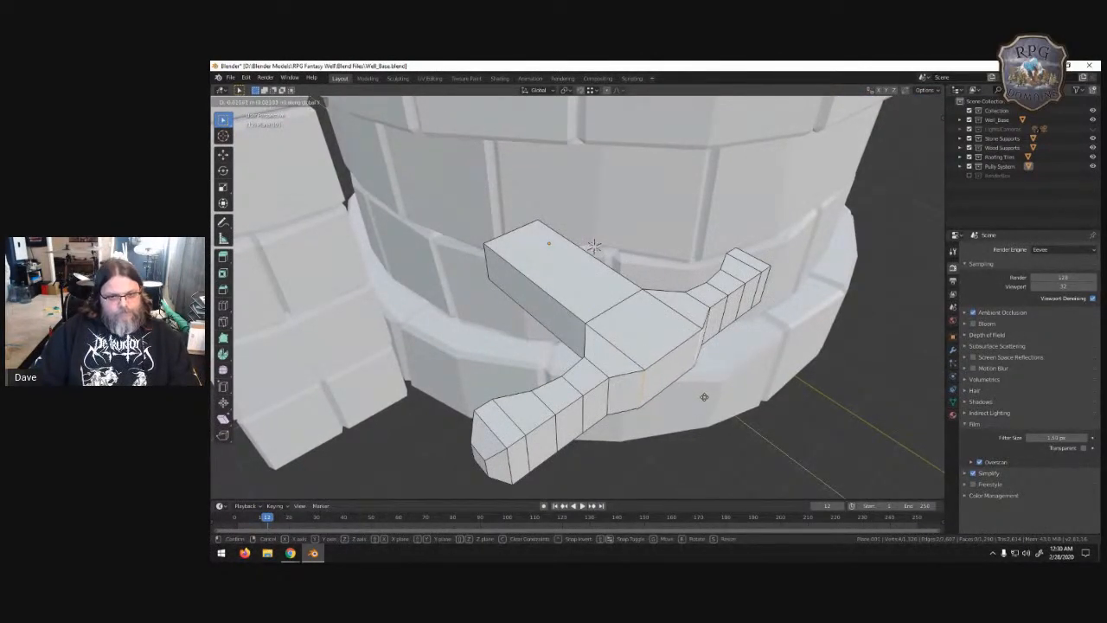
{"action": "left_click", "coordinate": [594, 247]}
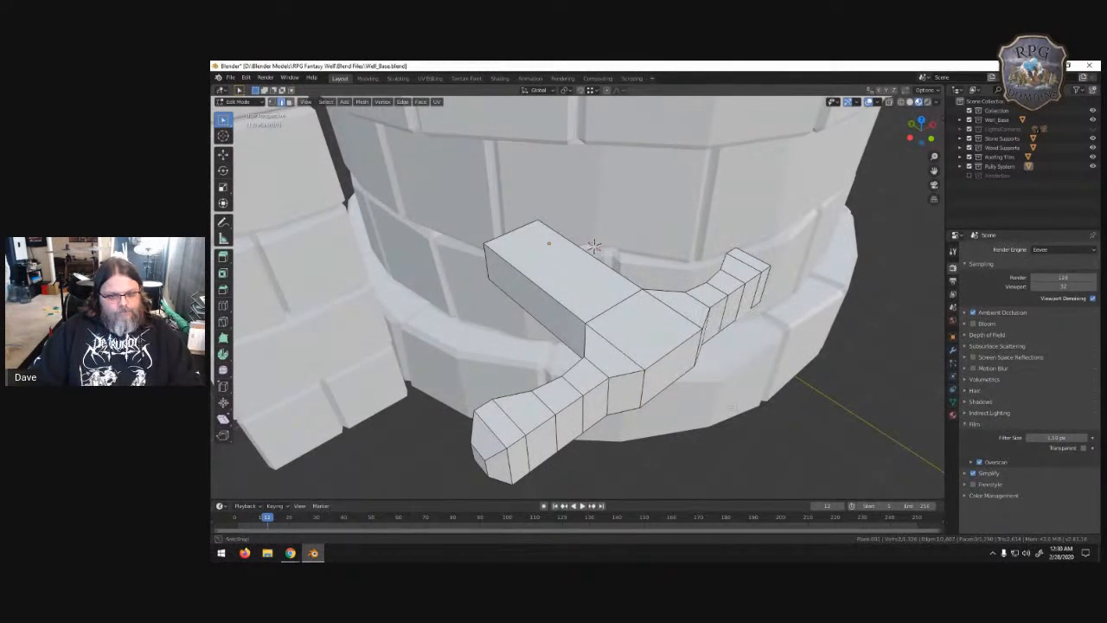
- Select the long edge loops around the crossbar's outer and stem-side faces and bevel them slightly with one segment
{"action": "middle_click_drag", "start_coordinate": [594, 247], "coordinate": [646, 410]}
{"action": "middle_click_drag", "start_coordinate": [727, 387], "coordinate": [729, 382]}
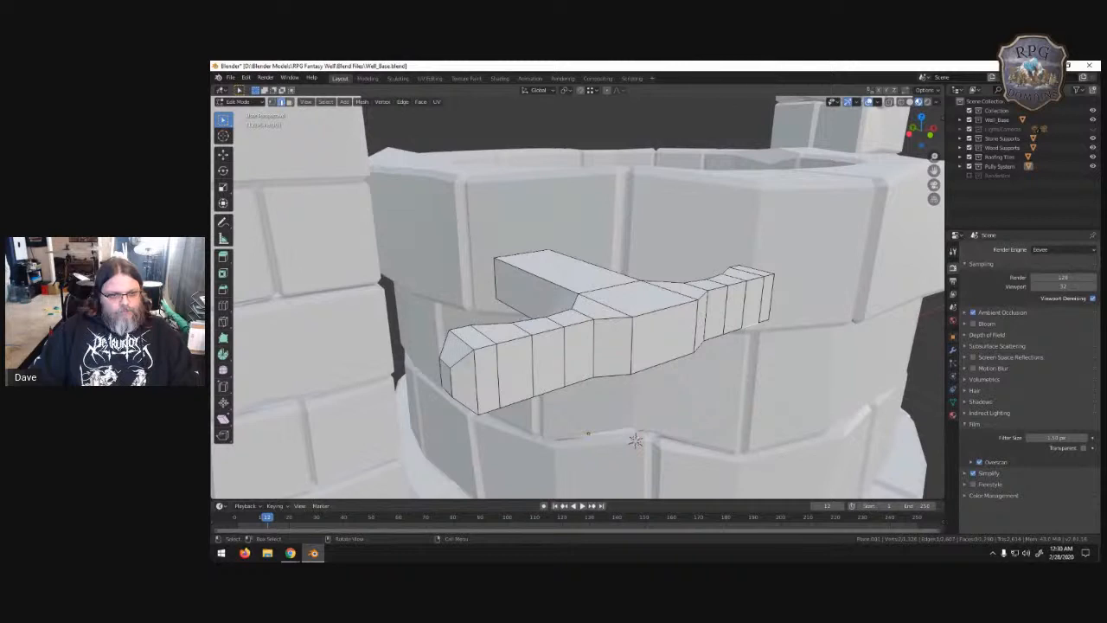
{"action": "left_click", "coordinate": [465, 355], "text": "alt"}
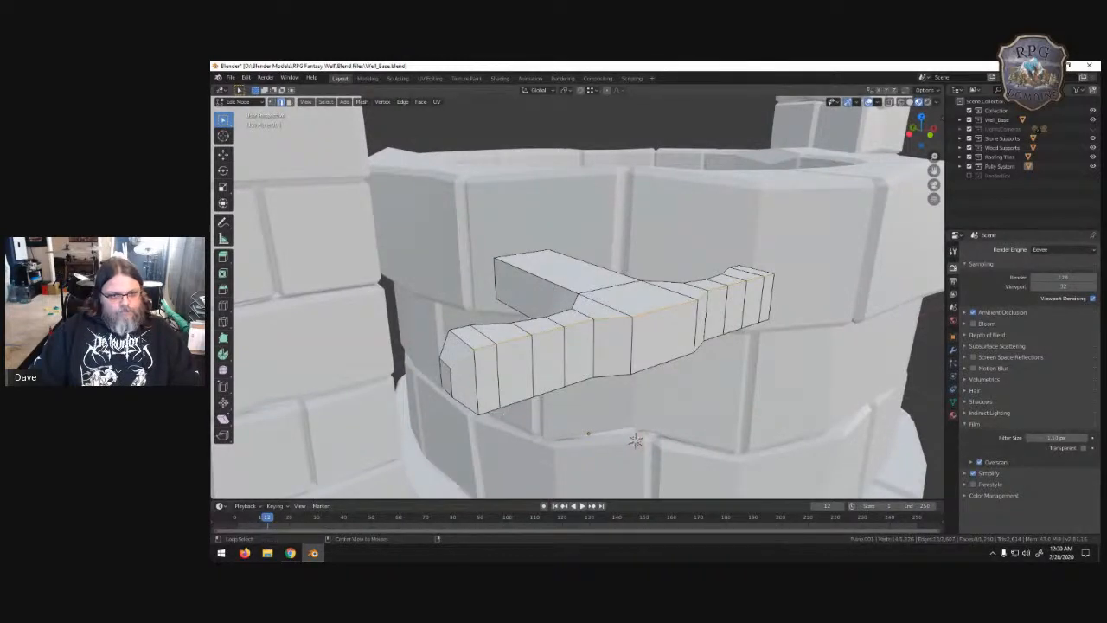
{"action": "left_click", "coordinate": [510, 404], "text": "alt+shift"}
{"action": "middle_click_drag", "start_coordinate": [493, 400], "coordinate": [606, 386]}
{"action": "left_click", "coordinate": [733, 339], "text": "alt+shift"}
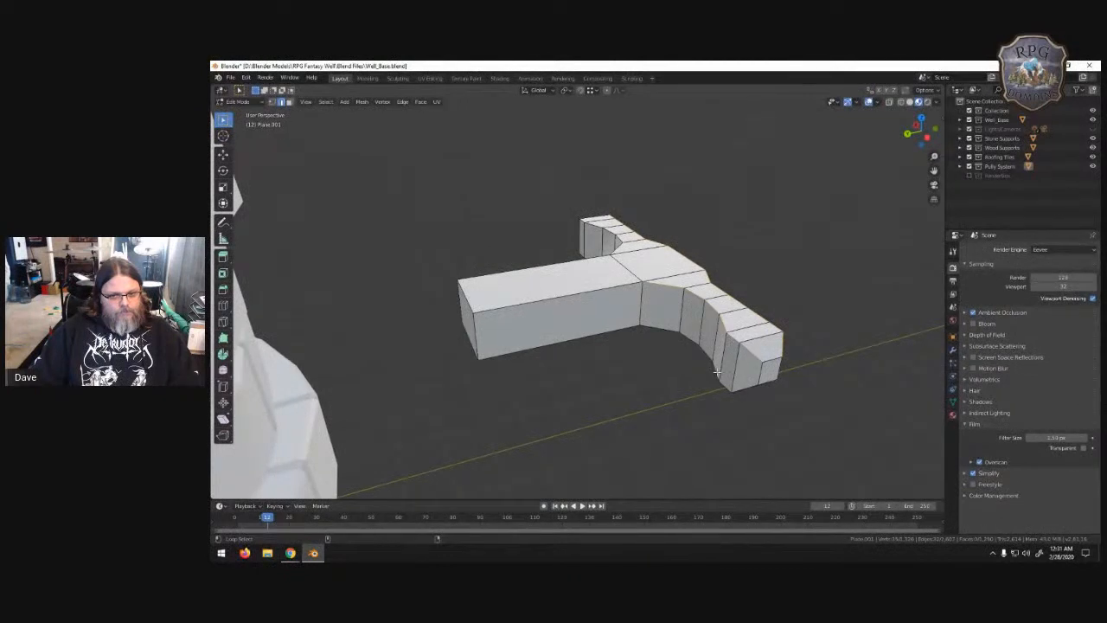
{"action": "middle_click_drag", "start_coordinate": [594, 346], "coordinate": [719, 366]}
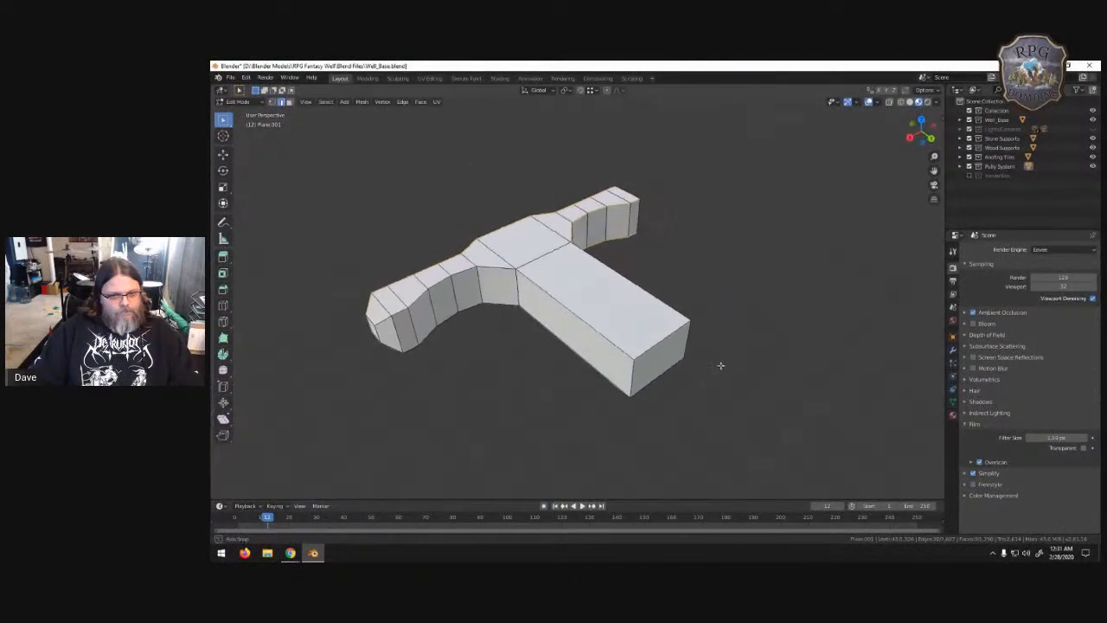
{"action": "left_click", "coordinate": [491, 268], "text": "alt+shift"}
{"action": "left_click", "coordinate": [503, 306], "text": "alt+shift"}
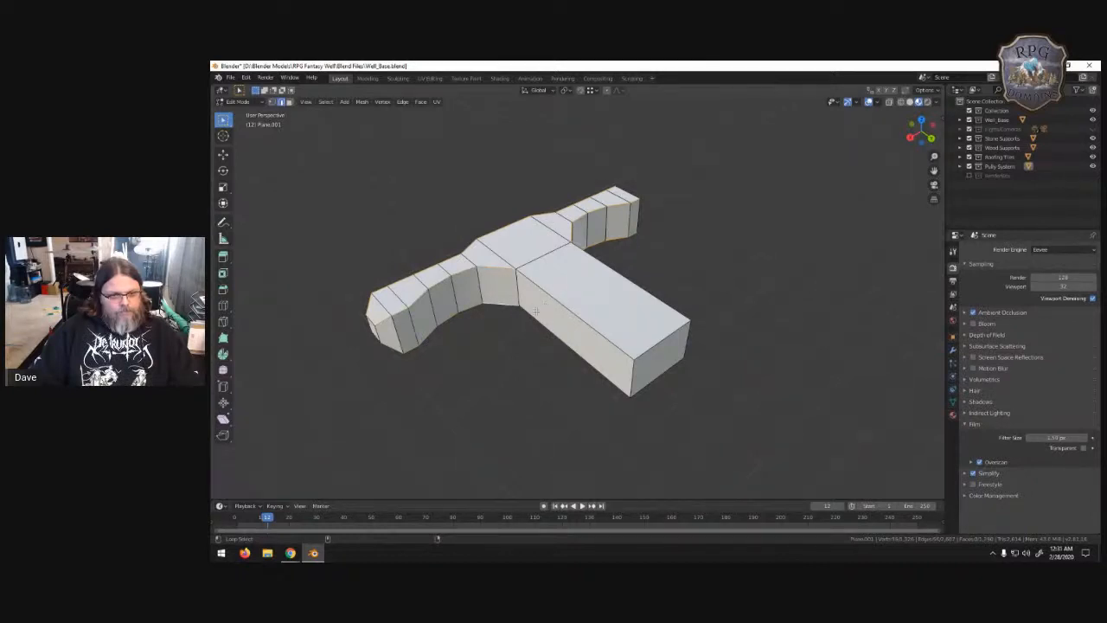
{"action": "middle_click_drag", "start_coordinate": [506, 341], "coordinate": [637, 328]}
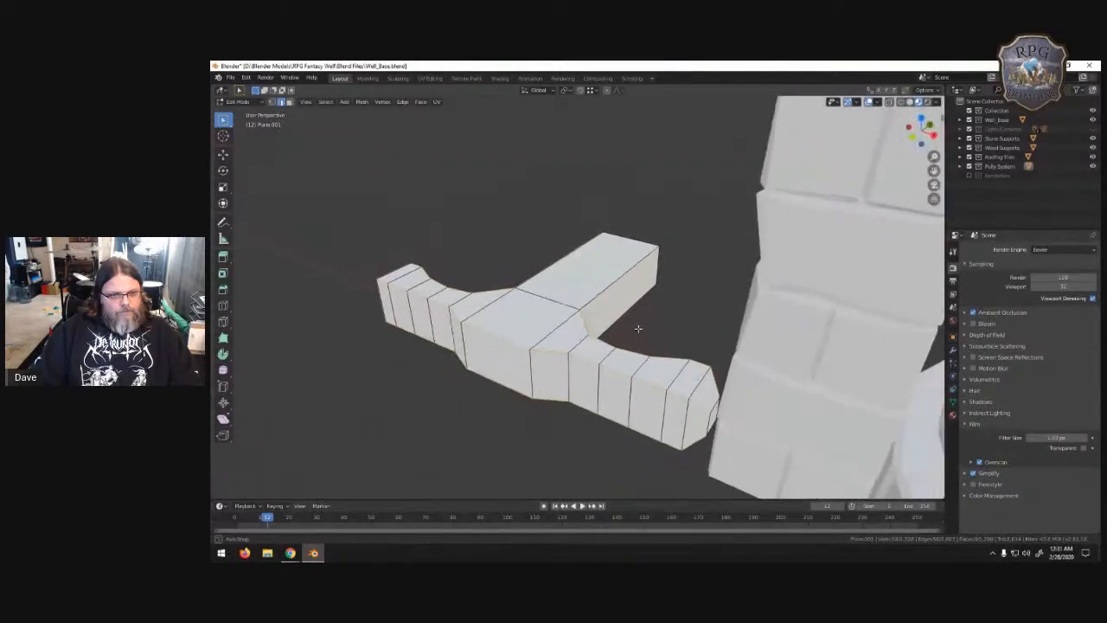
{"action": "left_click", "coordinate": [223, 289]}
{"action": "left_click_drag", "start_coordinate": [478, 345], "coordinate": [471, 348]}
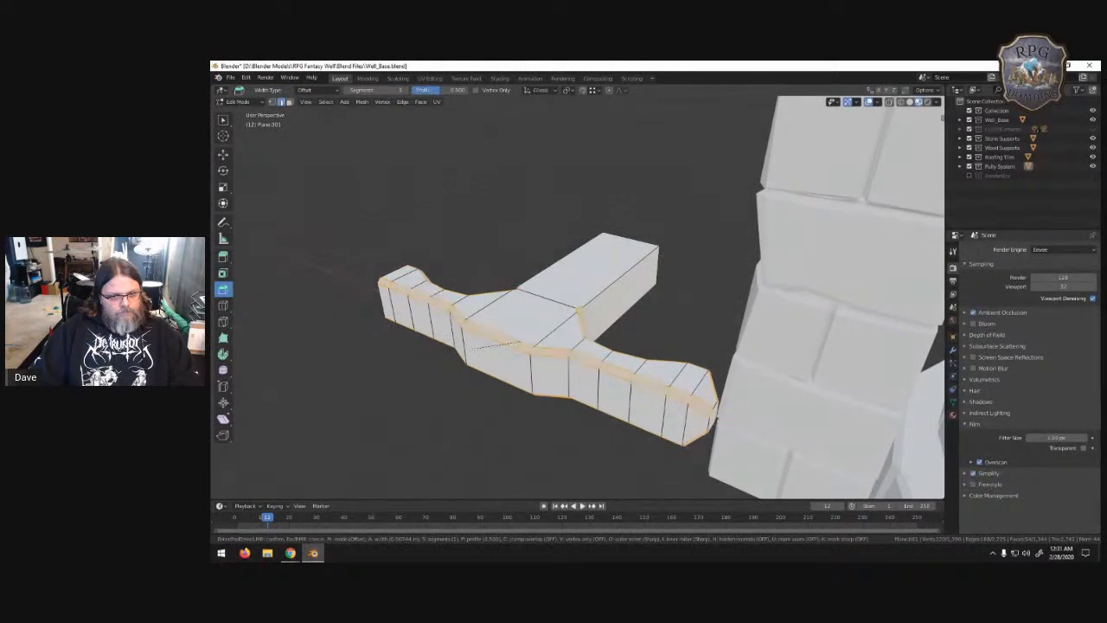
{"action": "left_click", "coordinate": [472, 348]}
{"action": "right_click", "coordinate": [474, 349]}
{"action": "left_click", "coordinate": [571, 421]}
- Undo the bevel and the earlier rope holder edits until the T-shaped piece is gone
{"action": "middle_click_drag", "start_coordinate": [570, 421], "coordinate": [586, 313]}
{"action": "scroll", "coordinate": [599, 368], "scroll_direction": "down", "scroll_amount": 10}
{"action": "scroll", "coordinate": [580, 305], "scroll_direction": "up", "scroll_amount": 5}
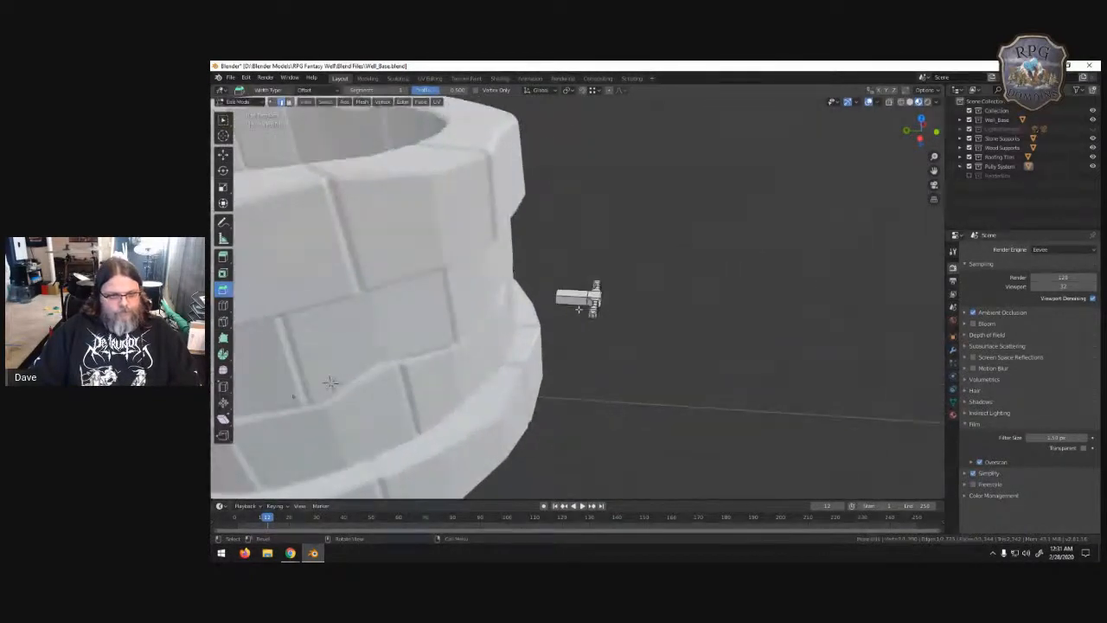
{"action": "key", "text": "ctrl+z"}
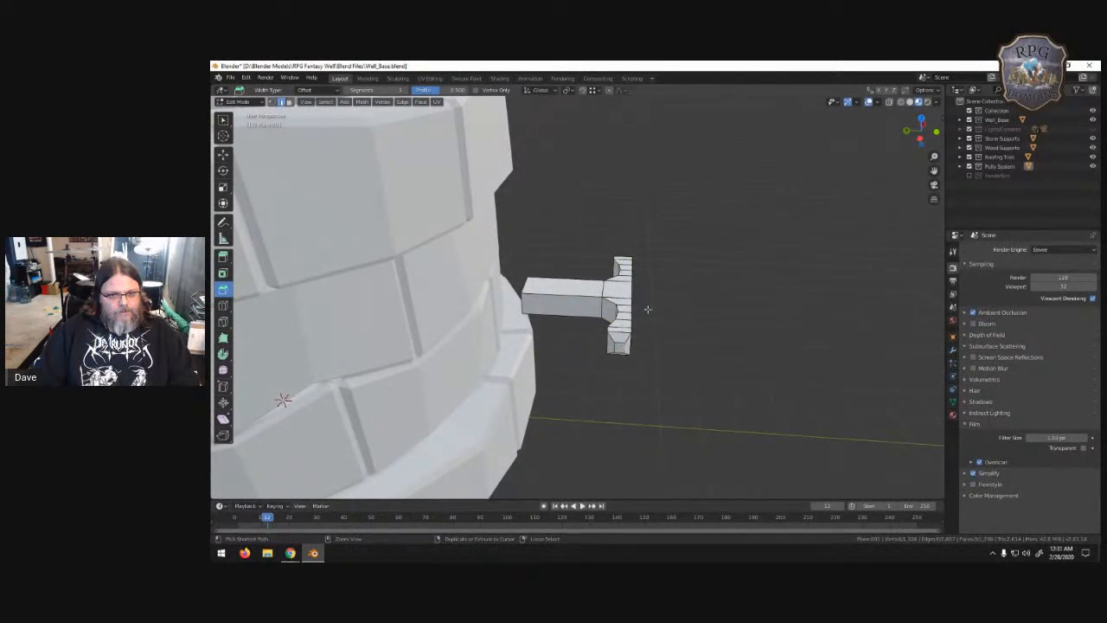
{"action": "middle_click_drag", "start_coordinate": [647, 309], "coordinate": [619, 310]}
{"action": "key", "text": "ctrl+z"}
{"action": "key", "text": "ctrl+z"}
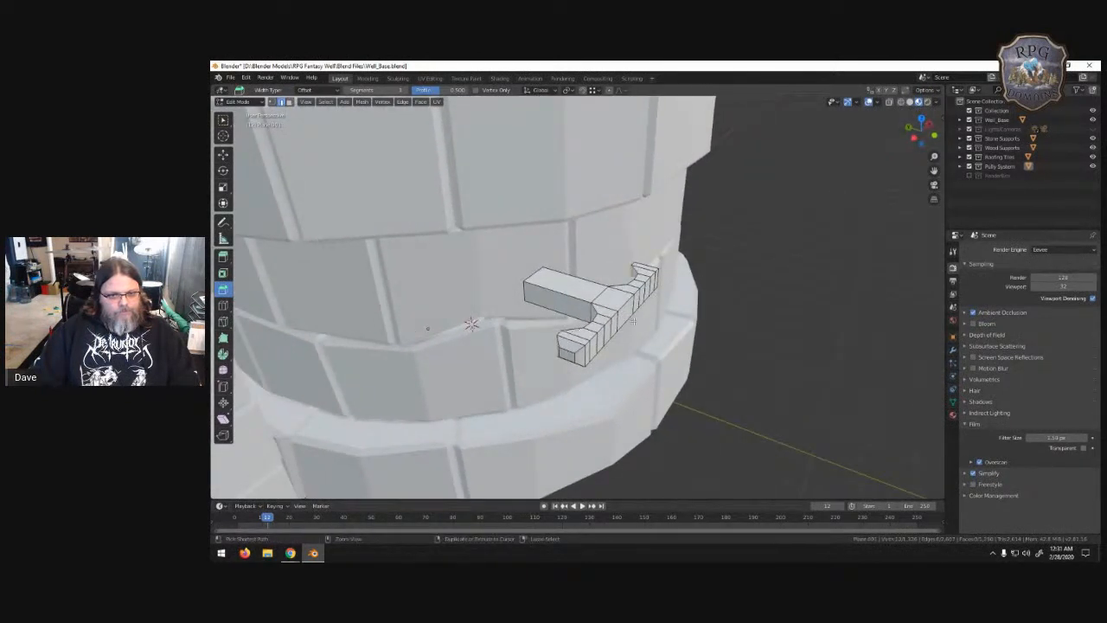
{"action": "key", "text": "ctrl+z"}
{"action": "key", "text": "ctrl+z"}
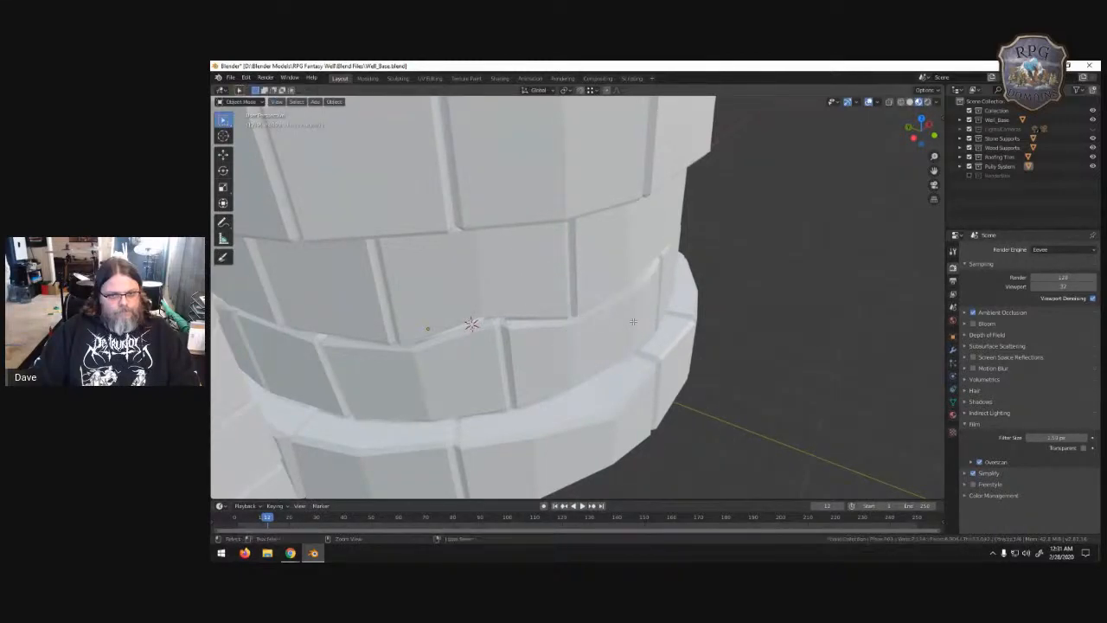
- In the pulley mesh, select the linked hook at the top of the chain and place a duplicate offset along Y
{"action": "scroll", "coordinate": [633, 321], "scroll_direction": "down", "scroll_amount": 2}
{"action": "middle_click_drag", "start_coordinate": [357, 146], "coordinate": [408, 291], "text": "shift"}
{"action": "scroll", "coordinate": [409, 292], "scroll_direction": "down", "scroll_amount": 6}
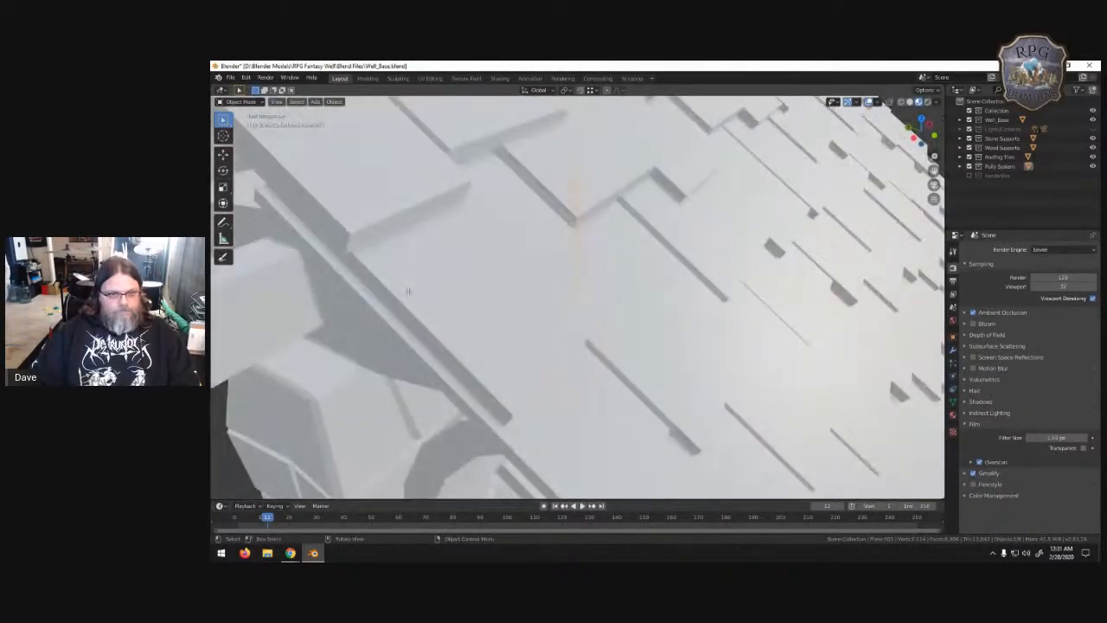
{"action": "middle_click_drag", "start_coordinate": [521, 381], "coordinate": [605, 286]}
{"action": "key", "text": "g"}
{"action": "right_click", "coordinate": [619, 285]}
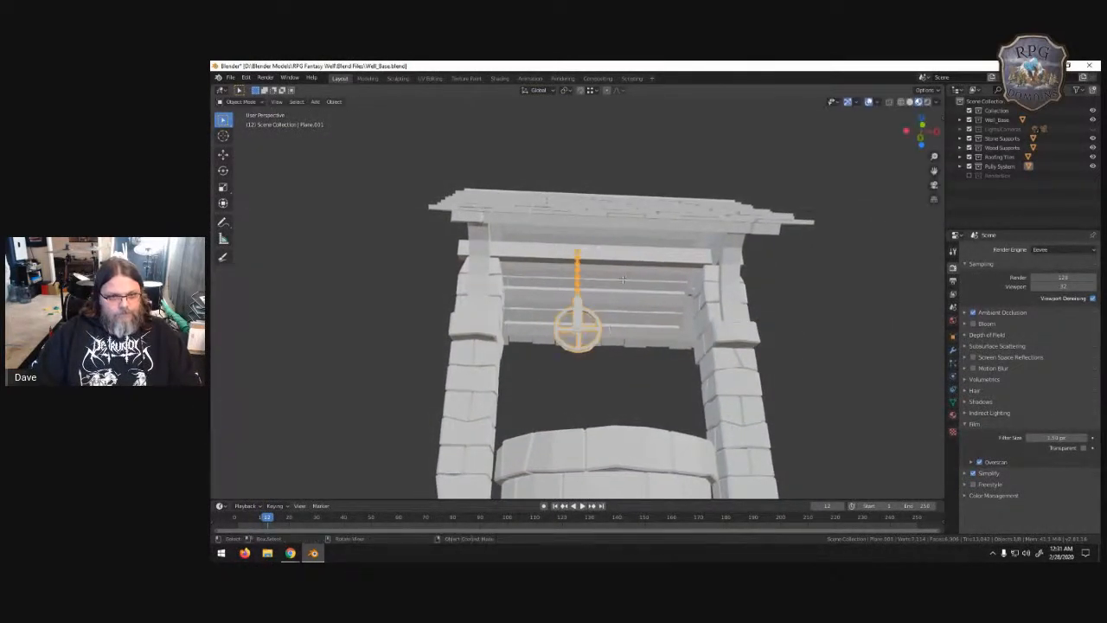
{"action": "key", "text": "Tab"}
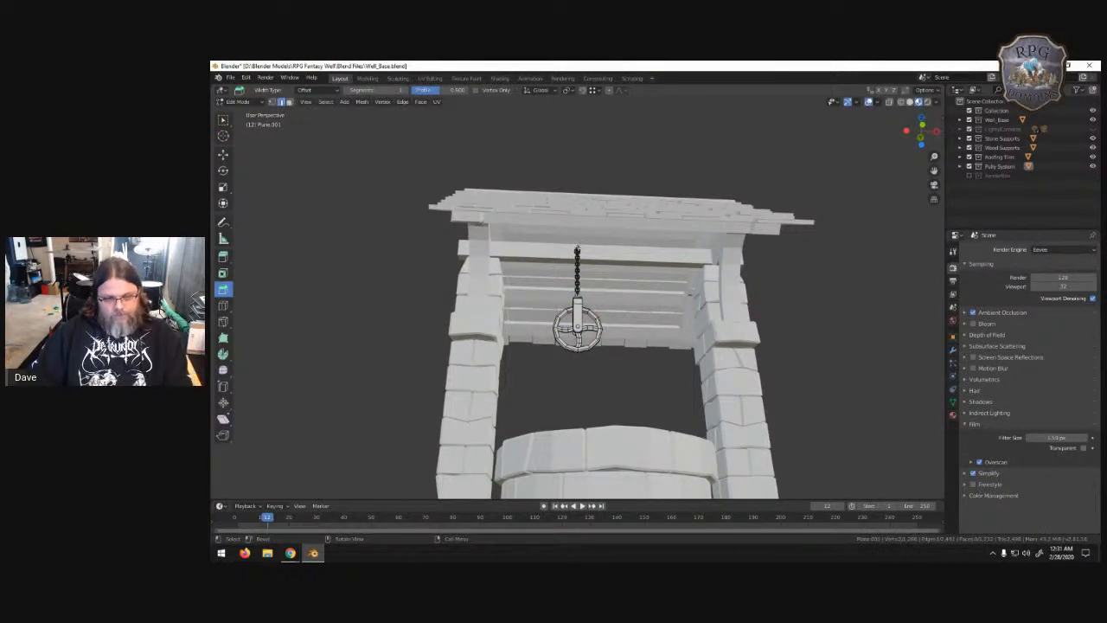
{"action": "key", "text": "l"}
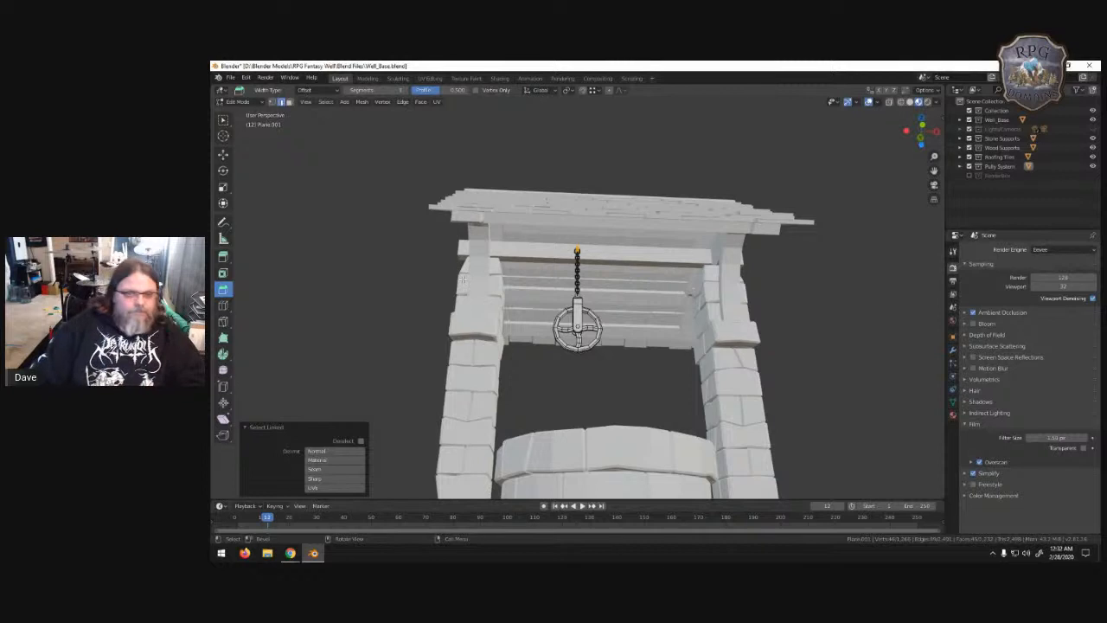
{"action": "middle_click_drag", "start_coordinate": [479, 321], "coordinate": [498, 332]}
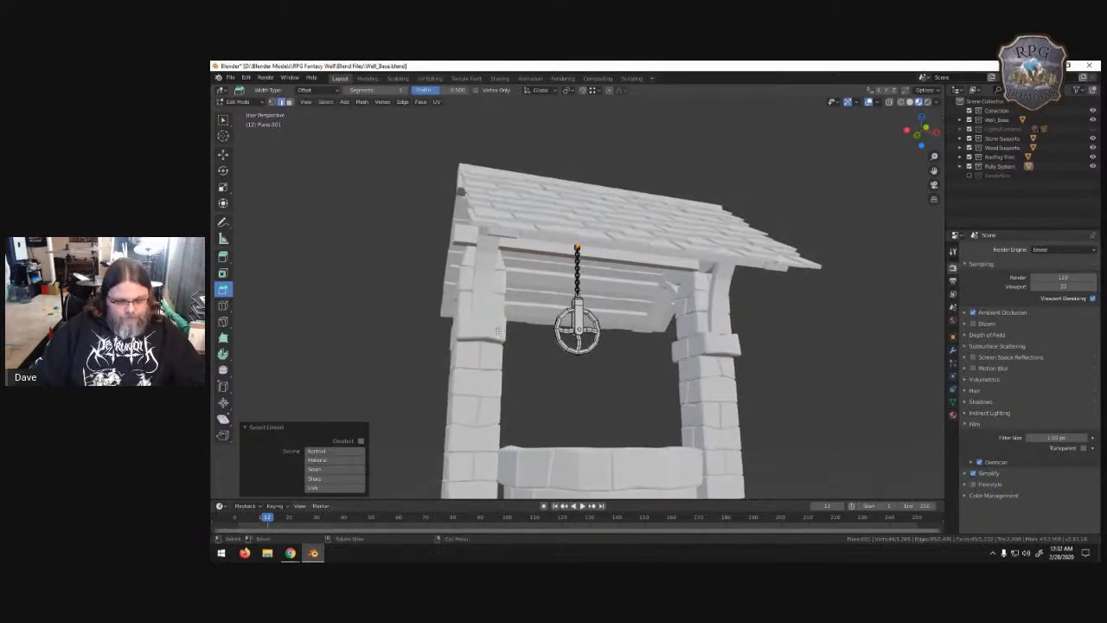
{"action": "key", "text": "g"}
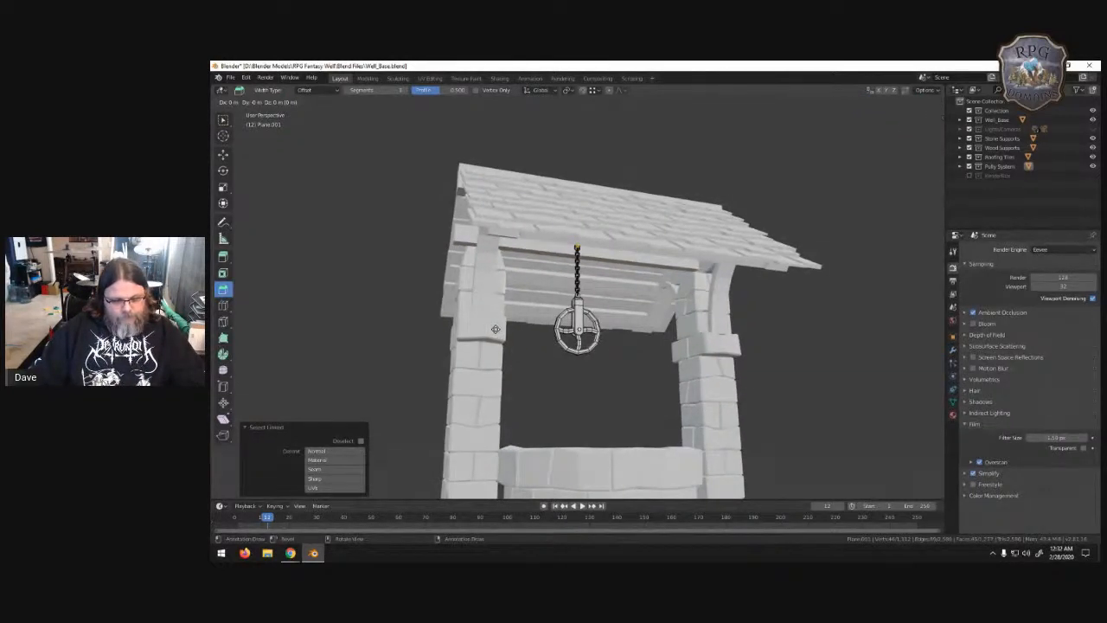
{"action": "key", "text": "y"}
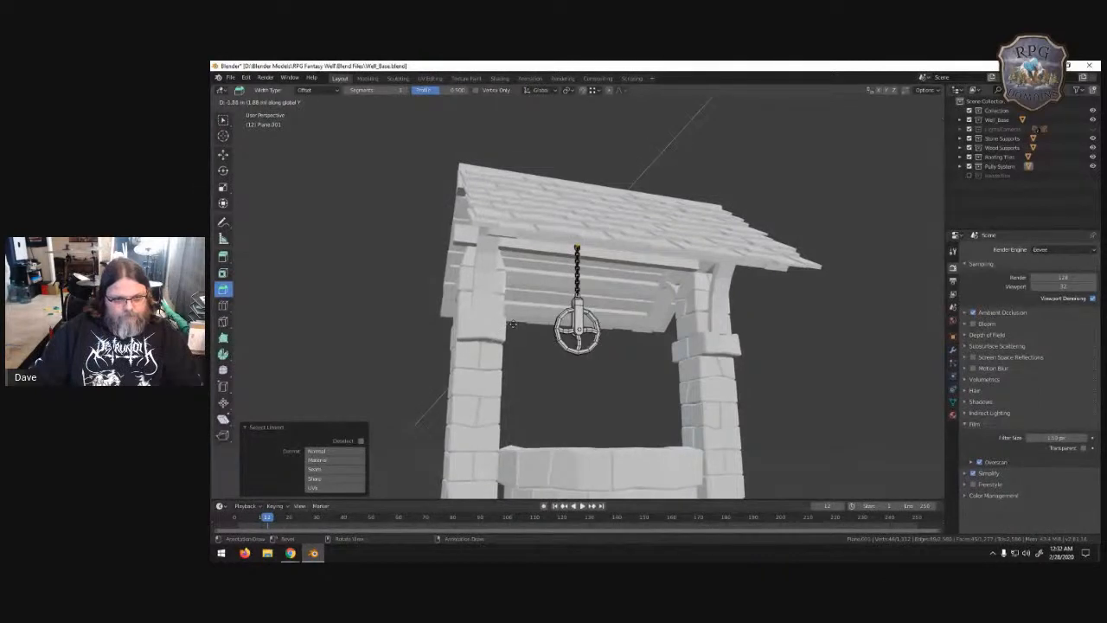
{"action": "left_click", "coordinate": [557, 302]}
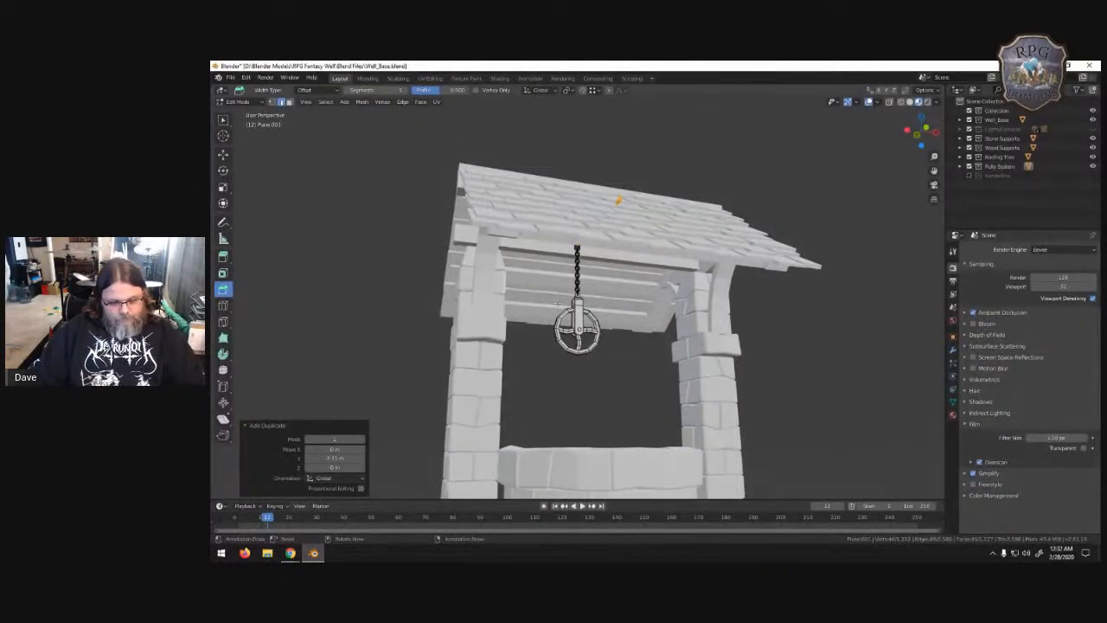
- Lower the hook copy about 14.3 m along Z and shift it about -6.8 m along X toward a stone support
{"action": "key", "text": "g"}
{"action": "key", "text": "z"}
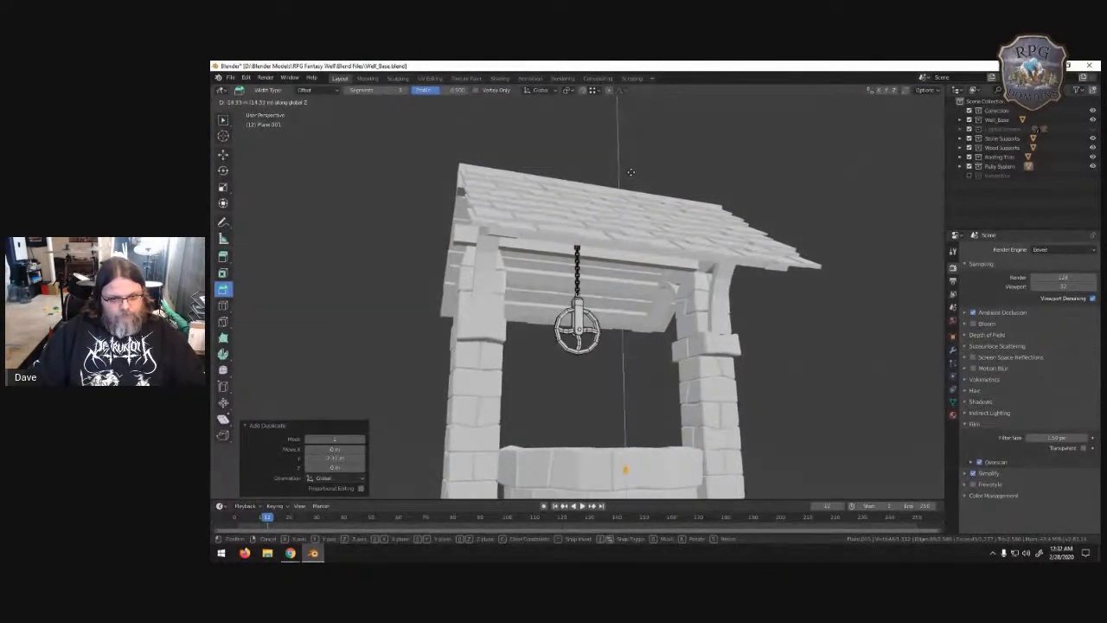
{"action": "left_click", "coordinate": [630, 172]}
{"action": "key", "text": "g"}
{"action": "key", "text": "x"}
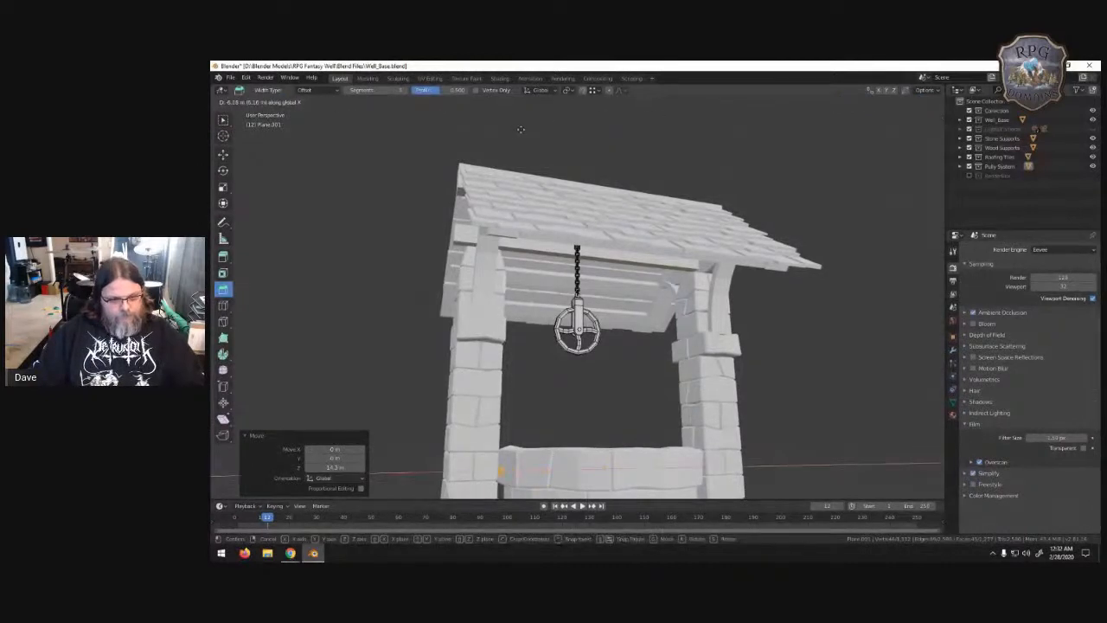
{"action": "left_click", "coordinate": [511, 129]}
- Move the hook copy along Y to the face of the stone support
{"action": "middle_click_drag", "start_coordinate": [622, 125], "coordinate": [725, 170]}
{"action": "scroll", "coordinate": [725, 170], "scroll_direction": "down", "scroll_amount": 5}
{"action": "key", "text": "KP_Decimal"}
{"action": "scroll", "coordinate": [596, 198], "scroll_direction": "down", "scroll_amount": 14}
{"action": "middle_click_drag", "start_coordinate": [589, 213], "coordinate": [453, 242]}
{"action": "key", "text": "g"}
{"action": "key", "text": "y"}
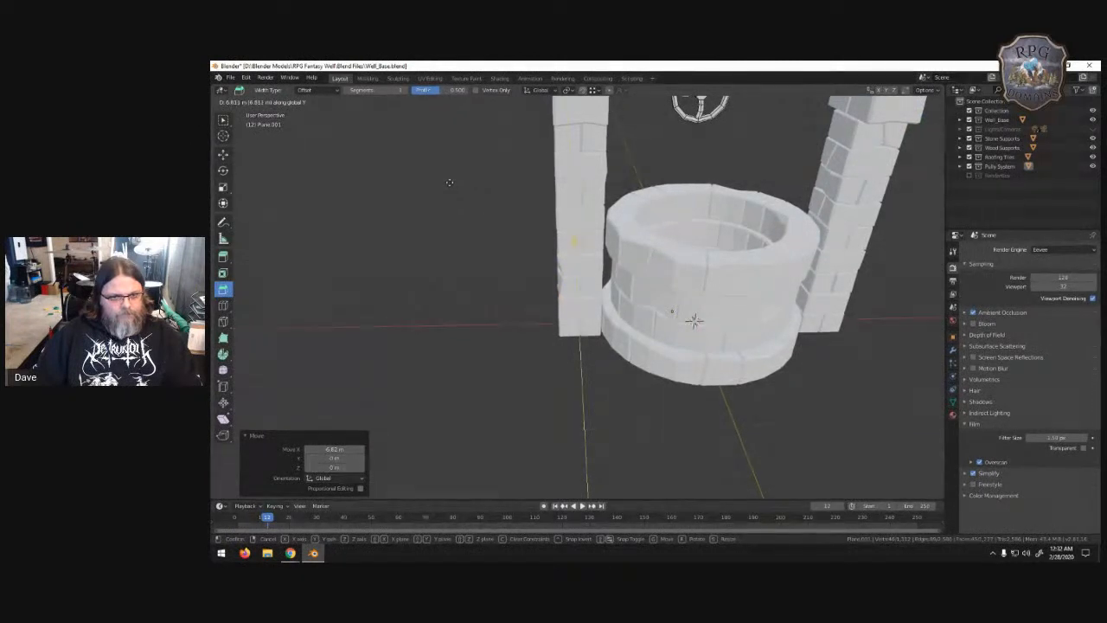
{"action": "left_click", "coordinate": [449, 182]}
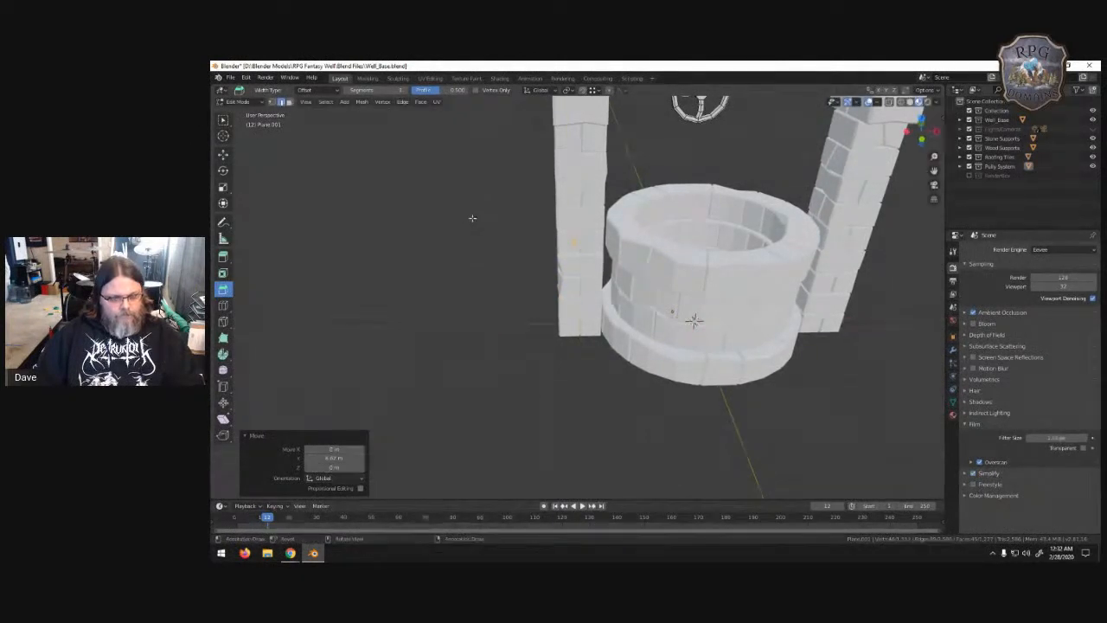
- Center the hook copy on the stone support by moving it about 0.34 m along X, and raise it about 1.22 m along Z
{"action": "key", "text": "g"}
{"action": "key", "text": "x"}
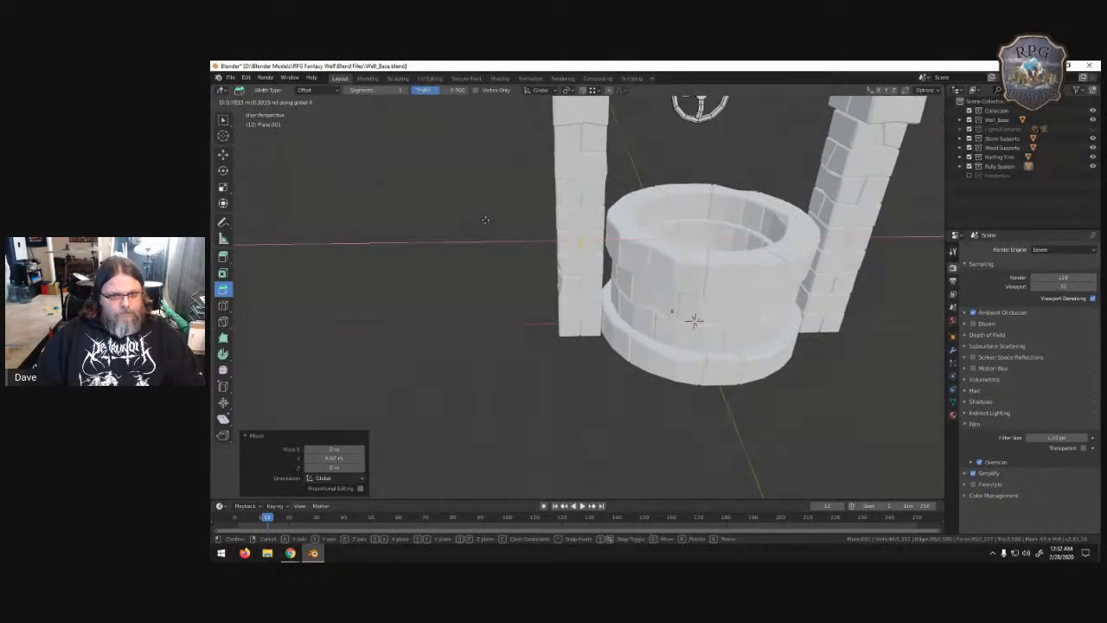
{"action": "left_click", "coordinate": [485, 219]}
{"action": "key", "text": "g"}
{"action": "key", "text": "z"}
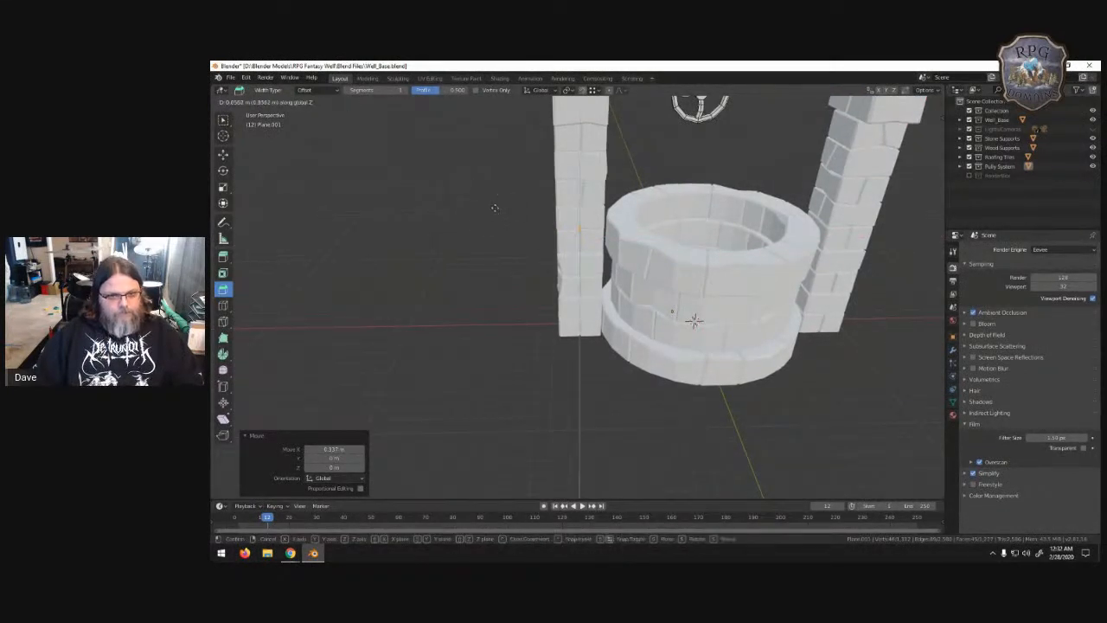
{"action": "left_click", "coordinate": [494, 206]}
- Move the hook copy about -0.25 m along Y so it protrudes farther from the stone support
{"action": "middle_click_drag", "start_coordinate": [493, 208], "coordinate": [526, 213]}
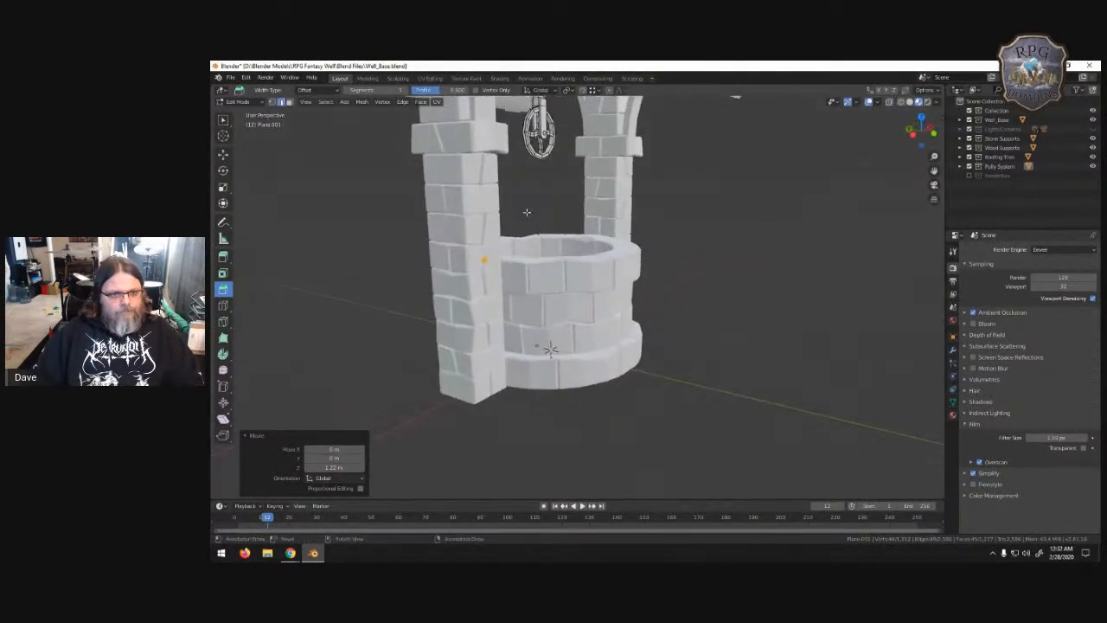
{"action": "scroll", "coordinate": [511, 224], "scroll_direction": "up", "scroll_amount": 4}
{"action": "key", "text": "KP_Decimal"}
{"action": "scroll", "coordinate": [510, 224], "scroll_direction": "down", "scroll_amount": 8}
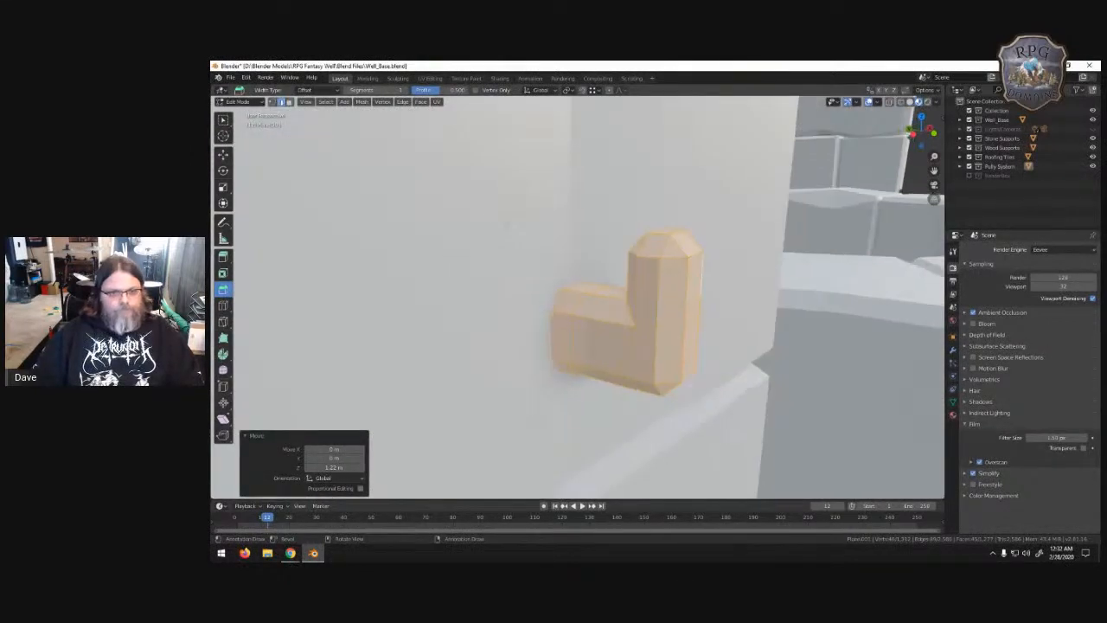
{"action": "key", "text": "g"}
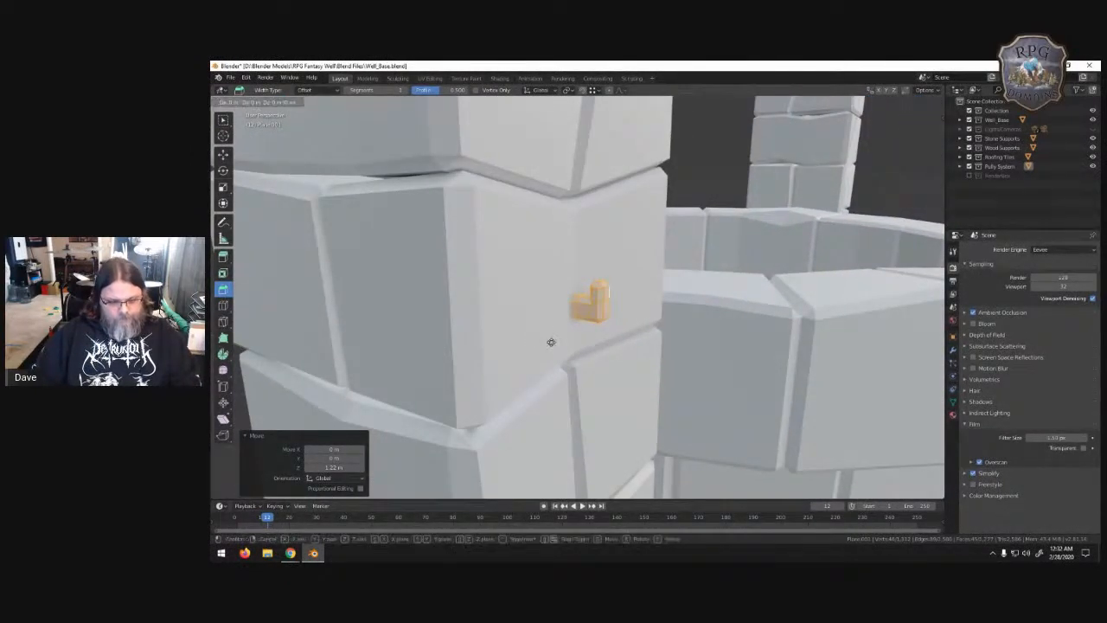
{"action": "key", "text": "y"}
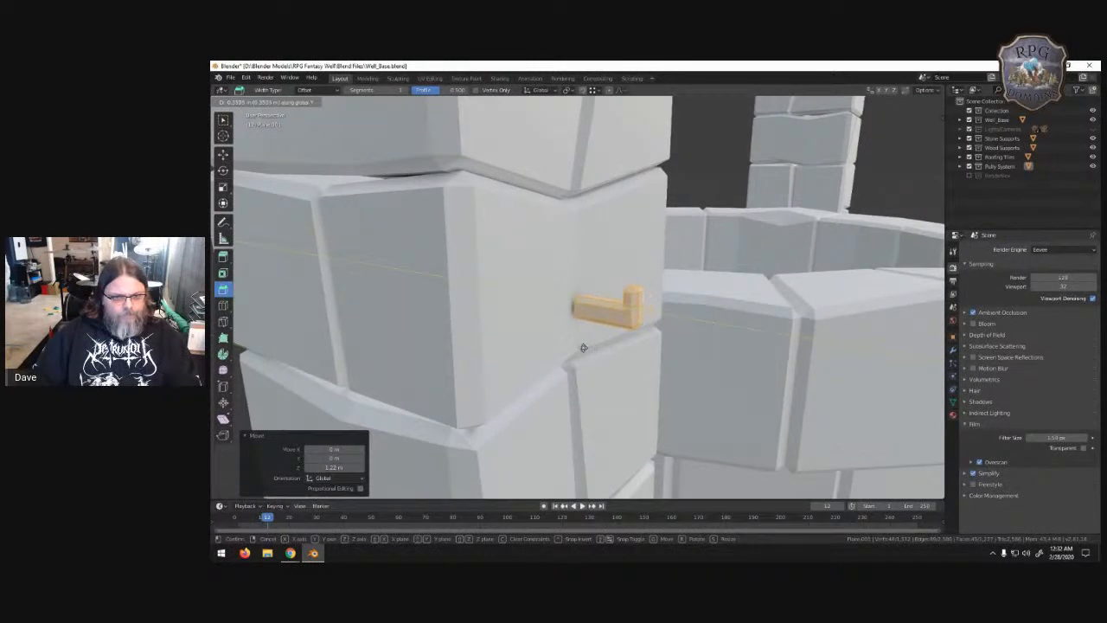
{"action": "left_click", "coordinate": [579, 345]}
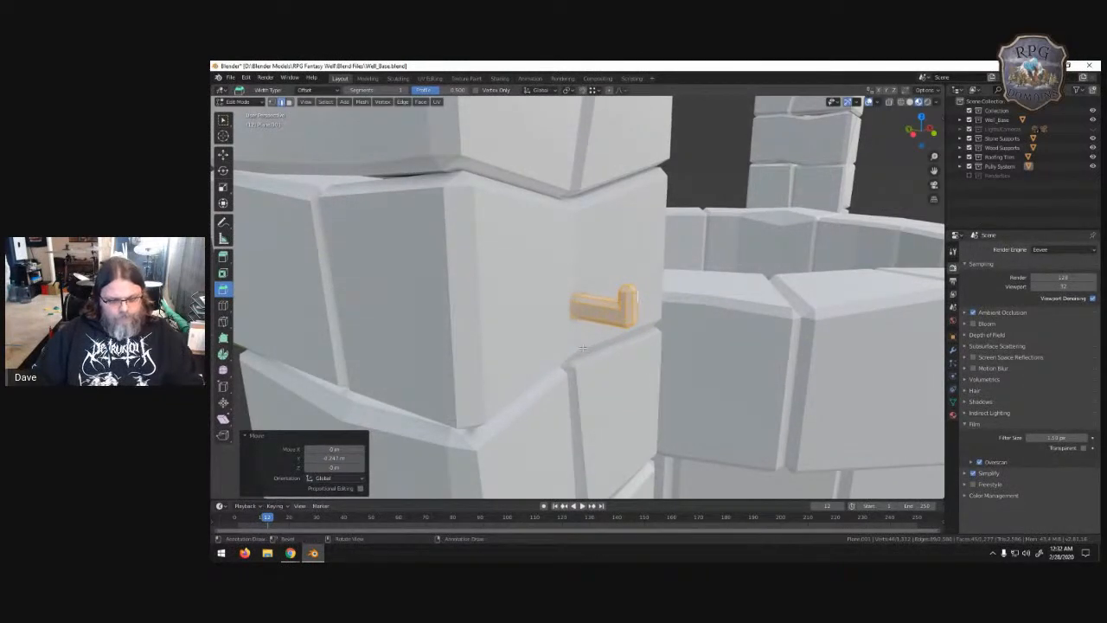
{"action": "key", "text": "s"}
{"action": "key", "text": "y"}
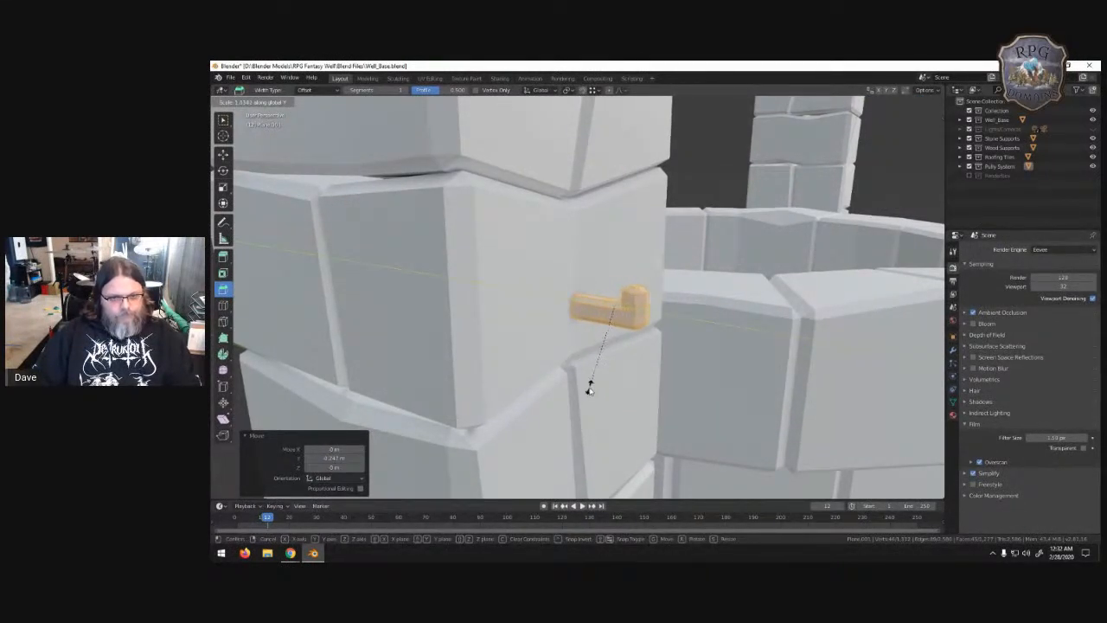
{"action": "right_click", "coordinate": [581, 397]}
{"action": "middle_click_drag", "start_coordinate": [630, 362], "coordinate": [658, 311]}
{"action": "scroll", "coordinate": [649, 307], "scroll_direction": "down", "scroll_amount": 9}
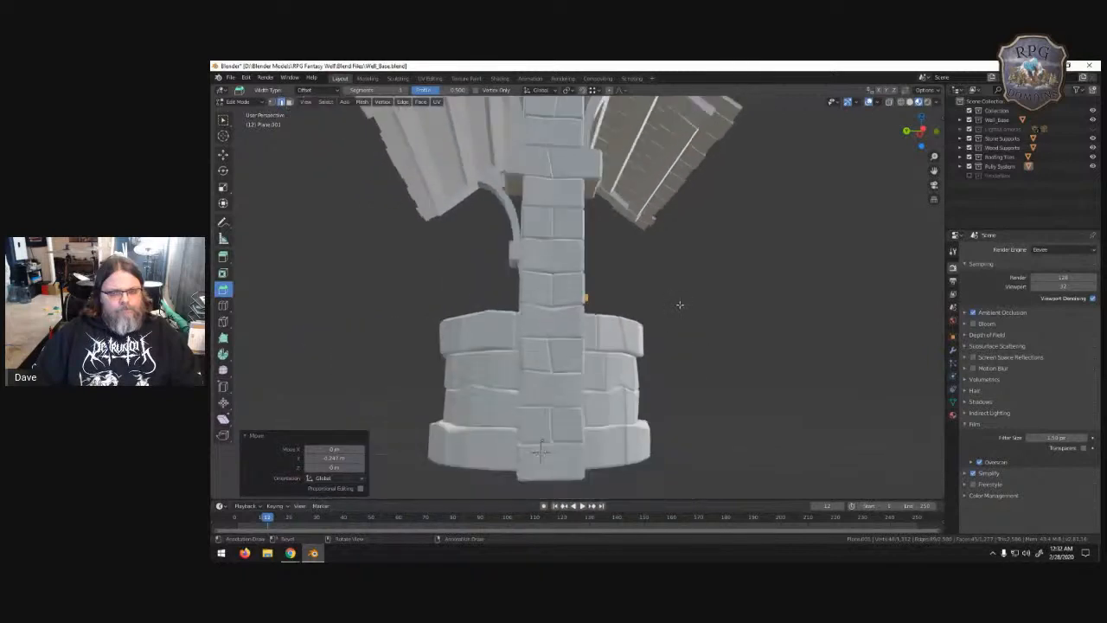
- Examine the pulley and rope up close in the wishing-well reference photo in Photos, and return to Blender
{"action": "middle_click_drag", "start_coordinate": [676, 303], "coordinate": [590, 307]}
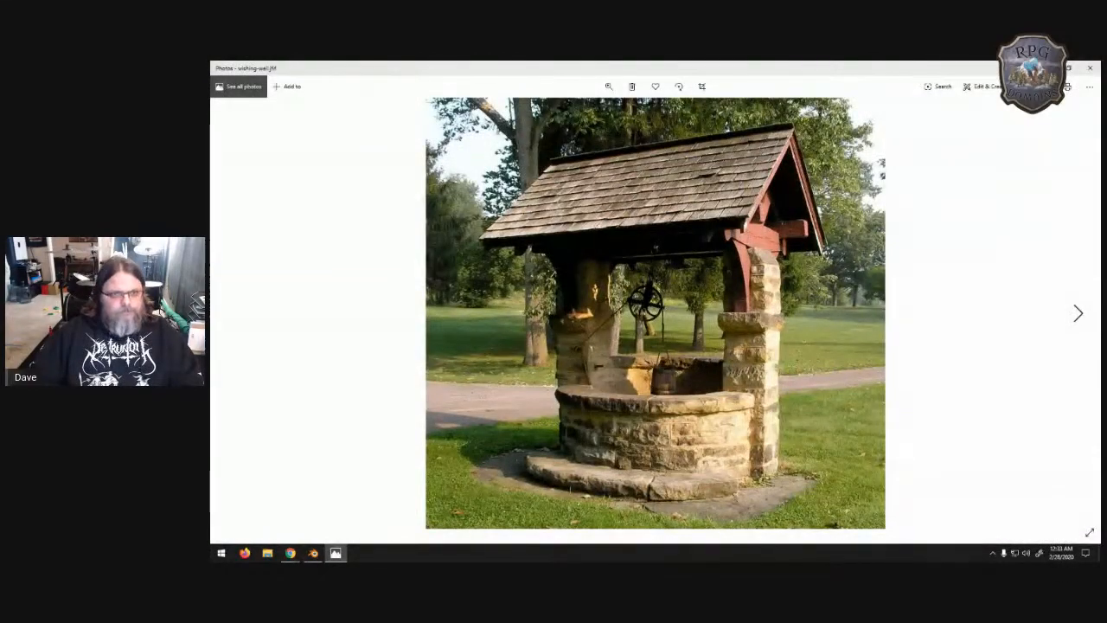
{"action": "left_click", "coordinate": [608, 87]}
{"action": "left_click_drag", "start_coordinate": [566, 111], "coordinate": [606, 111]}
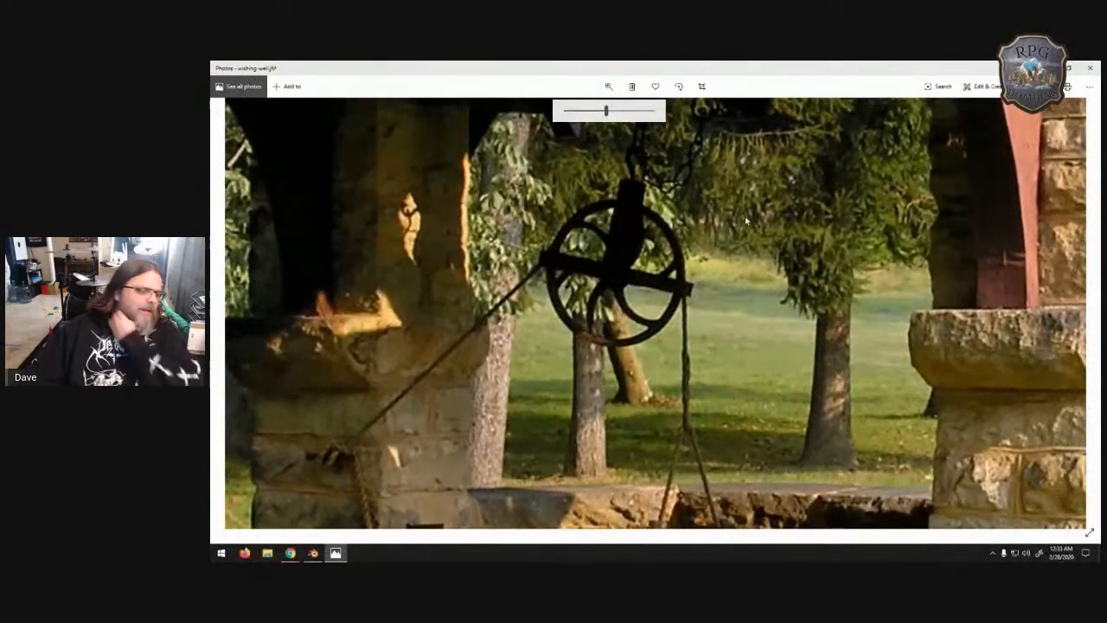
{"action": "left_click", "coordinate": [1047, 68]}
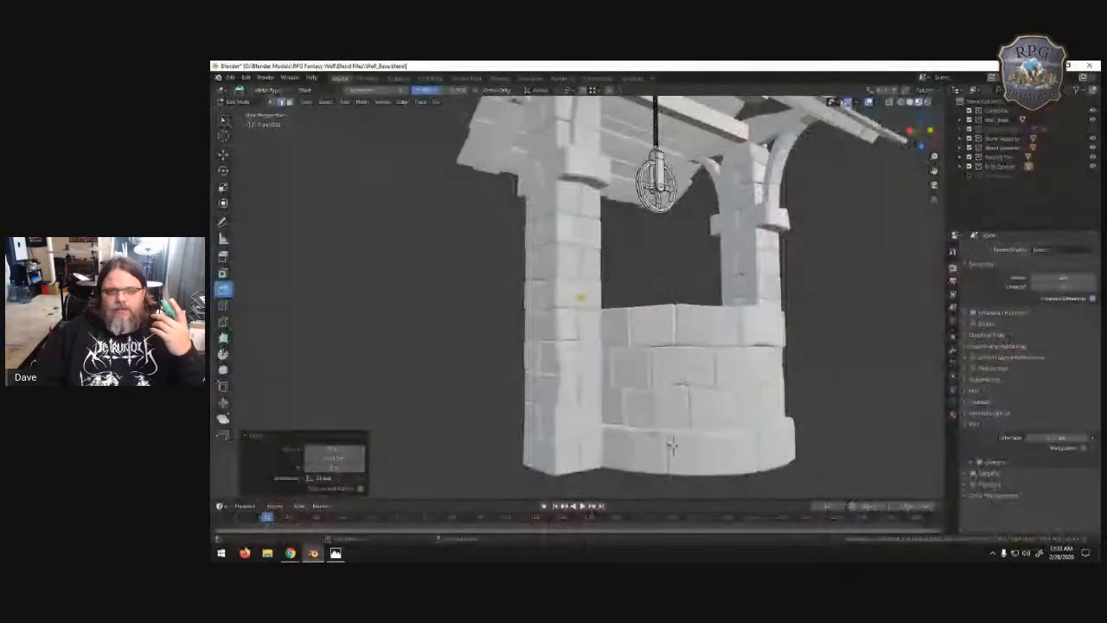
- Cut a centered edge loop lengthwise around the hook copy on the stone support
{"action": "scroll", "coordinate": [592, 294], "scroll_direction": "up", "scroll_amount": 3}
{"action": "scroll", "coordinate": [590, 295], "scroll_direction": "up", "scroll_amount": 5}
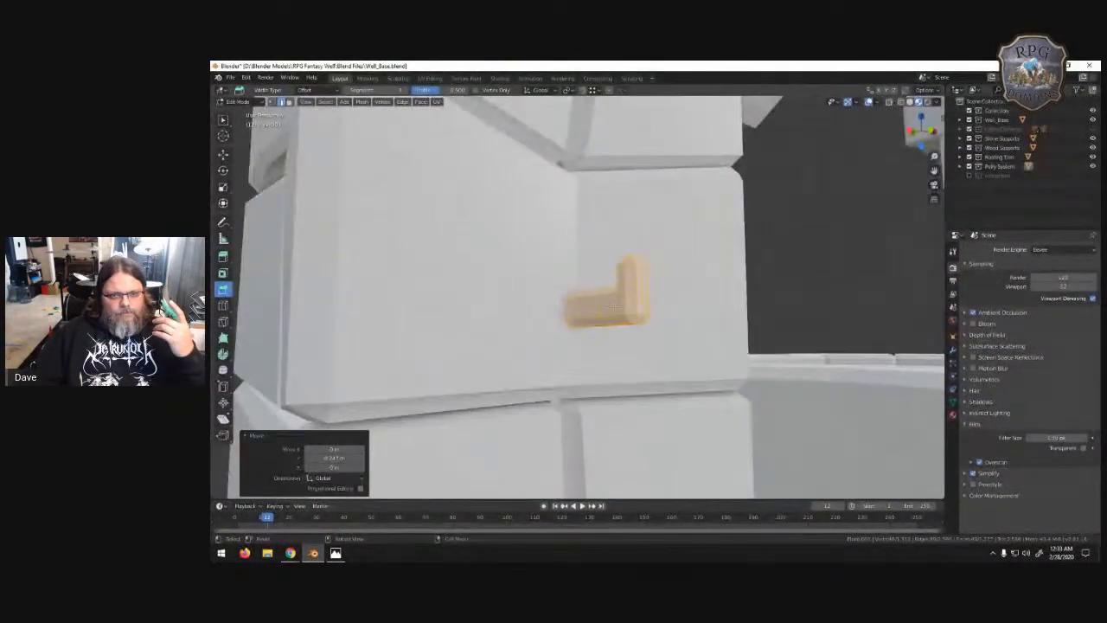
{"action": "middle_click_drag", "start_coordinate": [640, 316], "coordinate": [679, 329]}
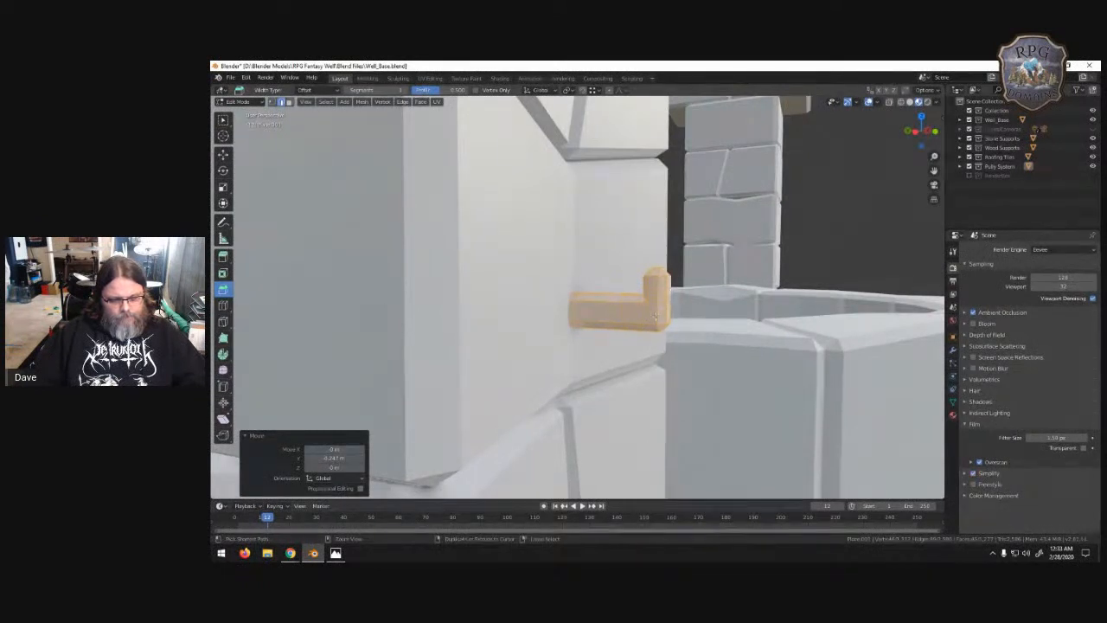
{"action": "key", "text": "ctrl+r"}
{"action": "left_click", "coordinate": [655, 316]}
{"action": "right_click", "coordinate": [655, 317]}
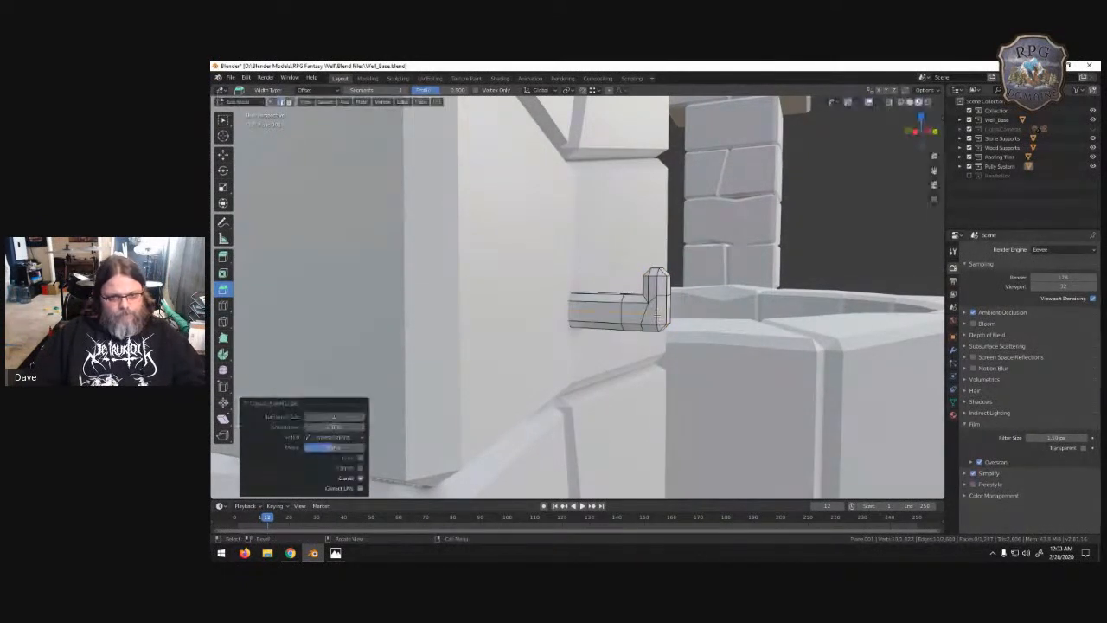
- Try flattening the new edge loop by scaling it to 0 along X, and separately along Y
{"action": "key", "text": "s"}
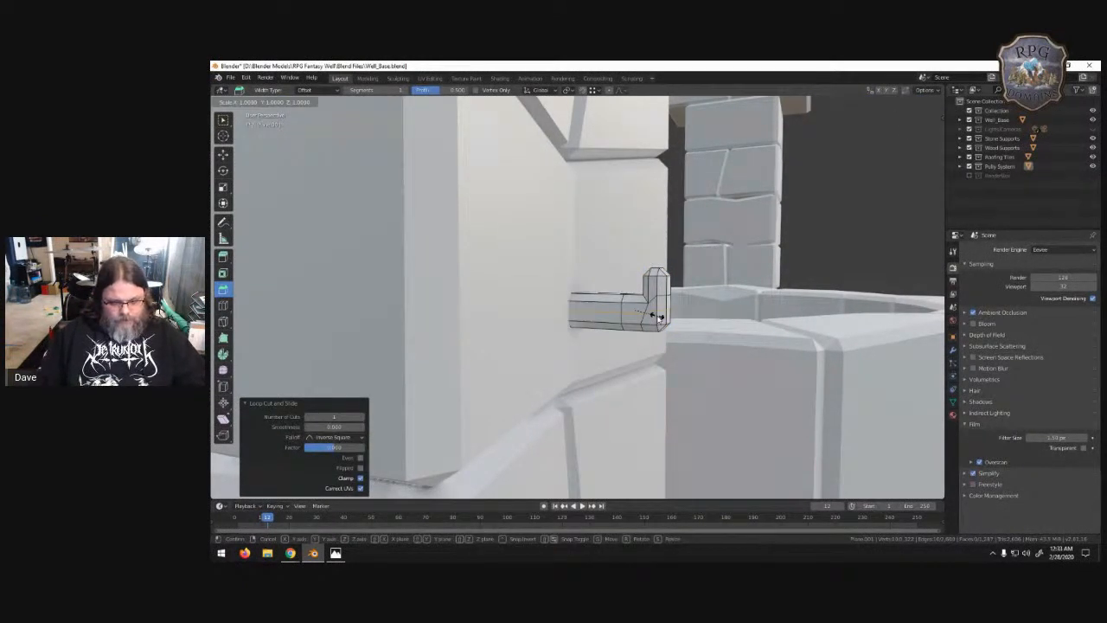
{"action": "key", "text": "x"}
{"action": "key", "text": "0"}
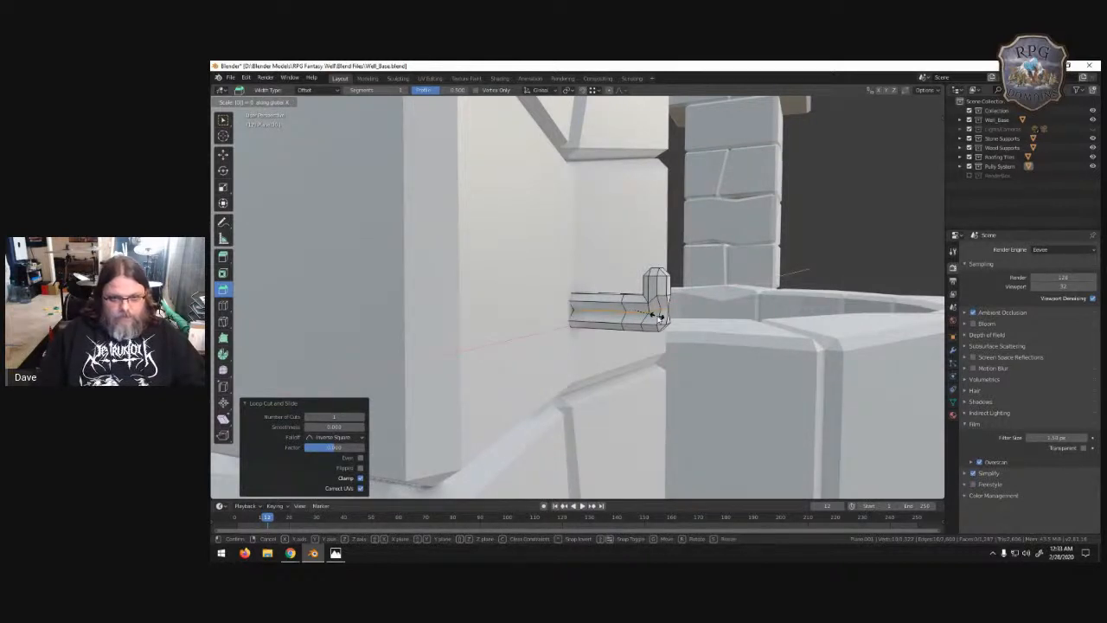
{"action": "key", "text": "Return"}
{"action": "key", "text": "s"}
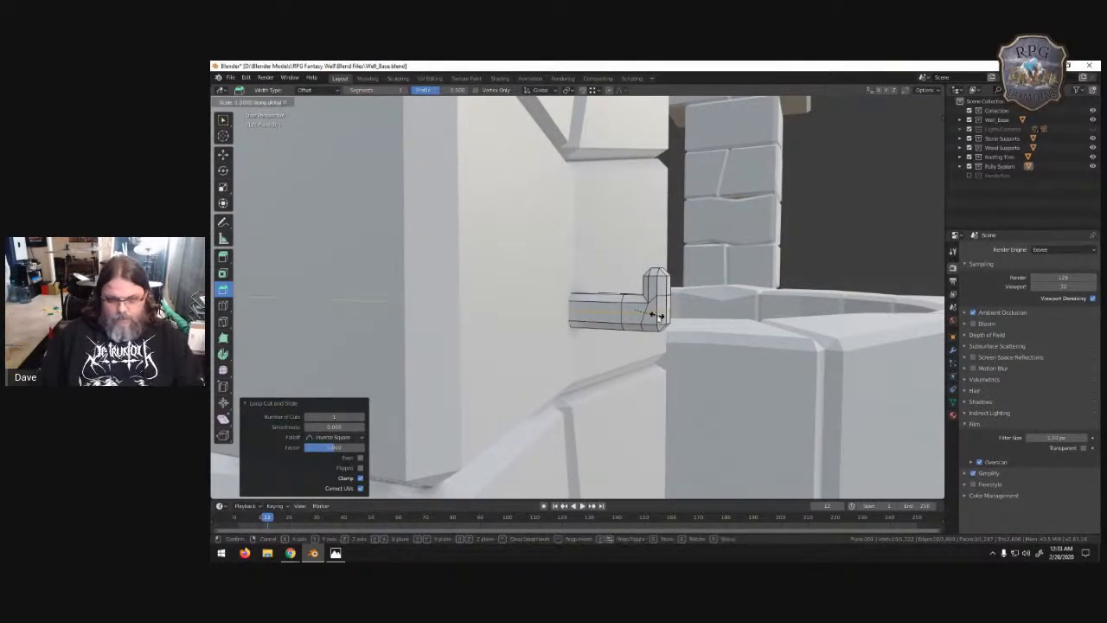
{"action": "key", "text": "y"}
{"action": "key", "text": "0"}
{"action": "key", "text": "Return"}
- Flatten the hook's lengthwise edge loop by scaling it to 0 along Z
{"action": "middle_click_drag", "start_coordinate": [659, 318], "coordinate": [597, 361]}
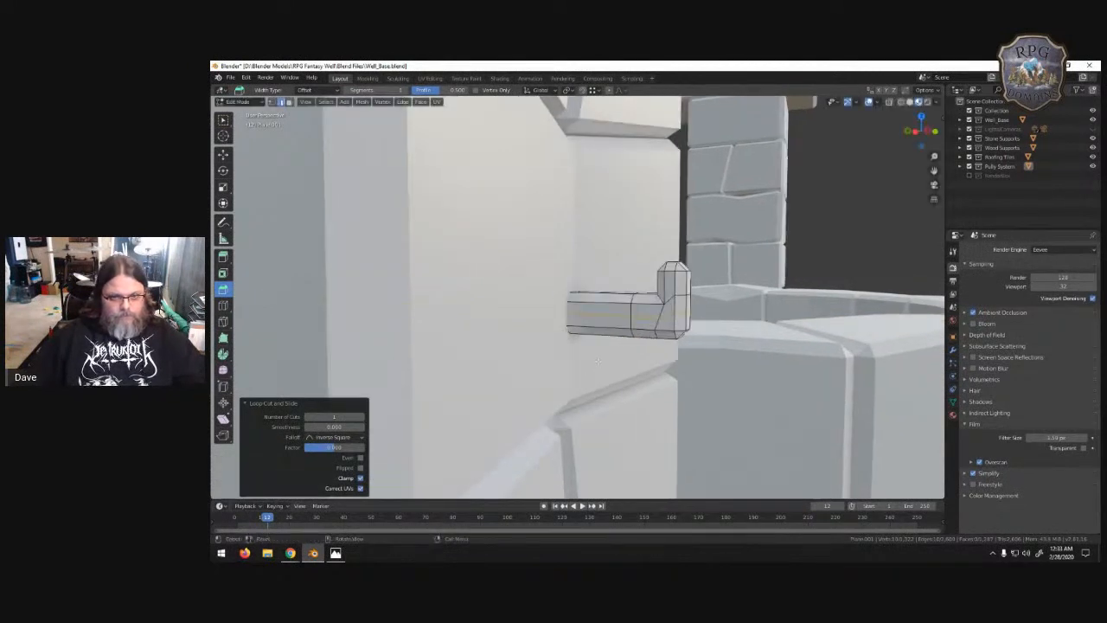
{"action": "key", "text": "s"}
{"action": "key", "text": "z"}
{"action": "key", "text": "0"}
{"action": "key", "text": "Return"}
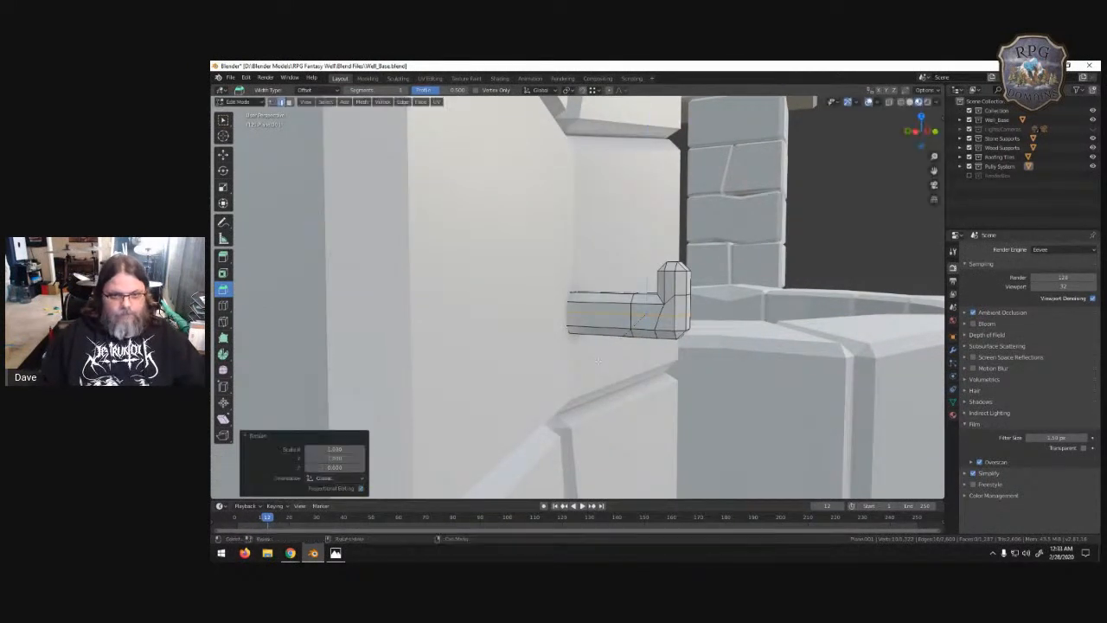
{"action": "middle_click_drag", "start_coordinate": [632, 332], "coordinate": [495, 268]}
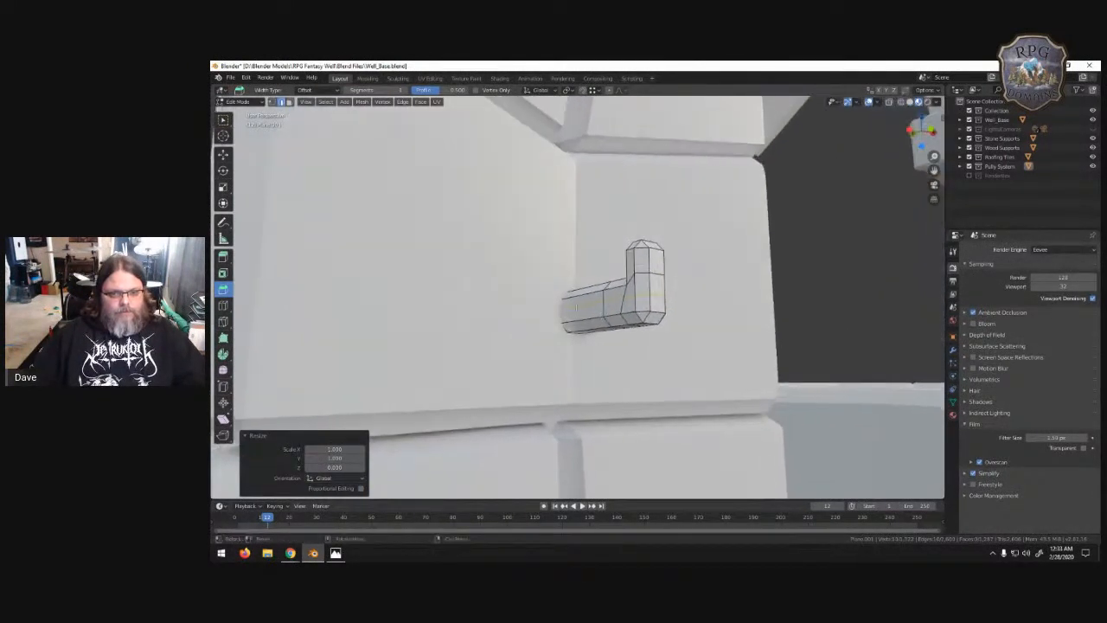
- Set the viewport to wireframe with vertex selection, and replace the active Bevel tool with the box selection tool
{"action": "key", "text": "z"}
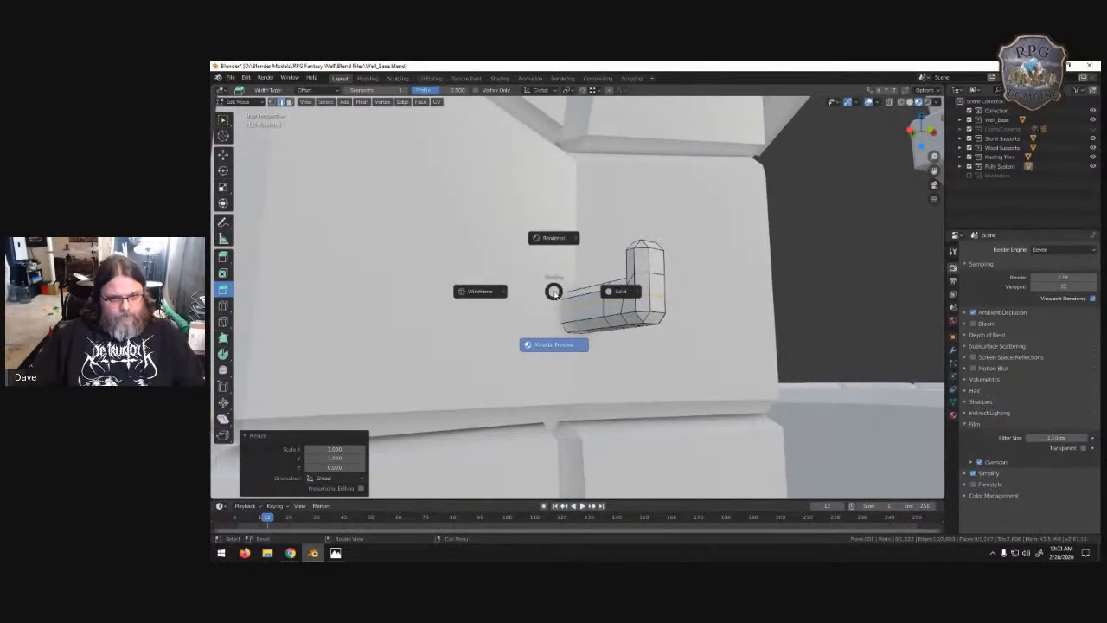
{"action": "left_click", "coordinate": [544, 294]}
{"action": "mouse_move", "coordinate": [549, 304]}
{"action": "middle_mouse_down"}
{"action": "mouse_move", "coordinate": [610, 324]}
{"action": "mouse_move", "coordinate": [590, 309]}
{"action": "mouse_move", "coordinate": [588, 327]}
{"action": "middle_mouse_up"}
{"action": "left_click", "coordinate": [272, 102]}
{"action": "left_click", "coordinate": [588, 327]}
{"action": "left_click", "coordinate": [551, 319]}
{"action": "left_click_drag", "start_coordinate": [553, 320], "coordinate": [641, 342]}
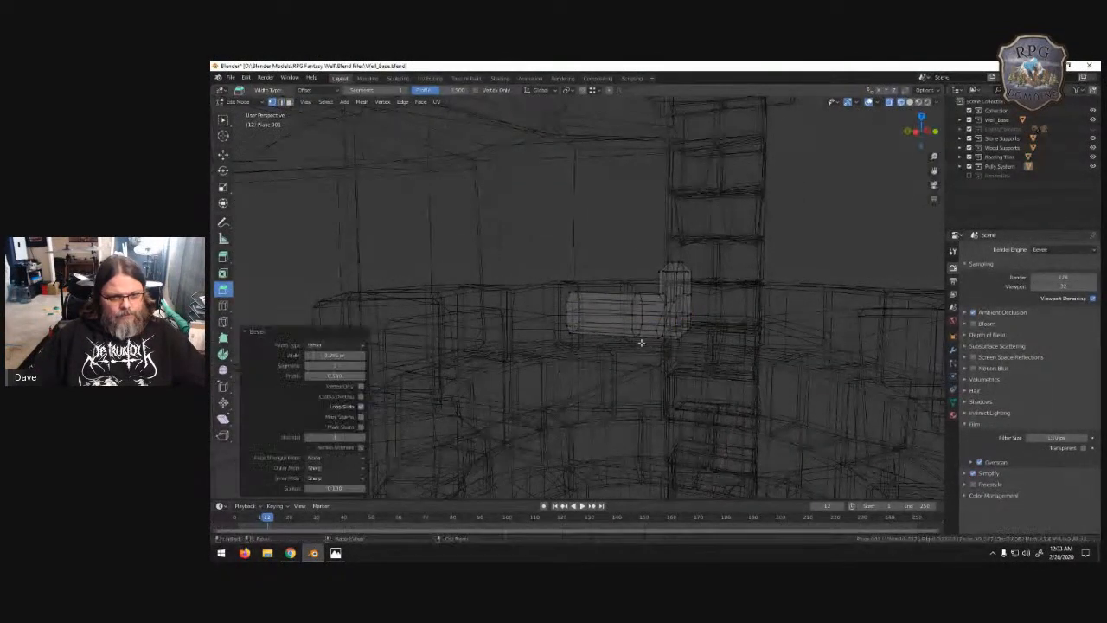
{"action": "left_click", "coordinate": [222, 121]}
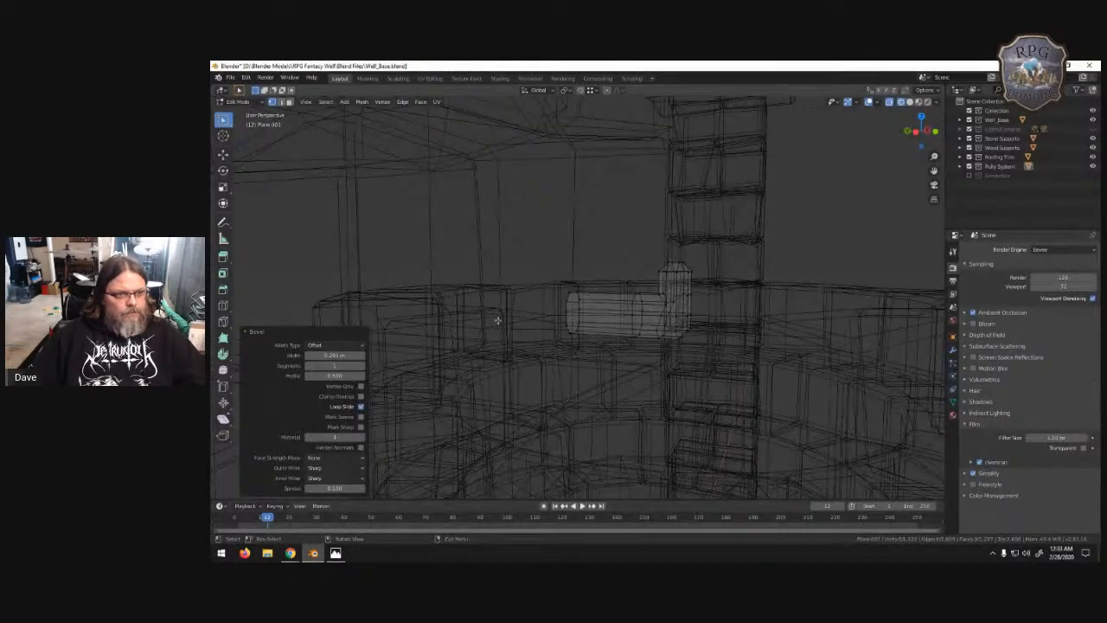
{"action": "left_click", "coordinate": [250, 332]}
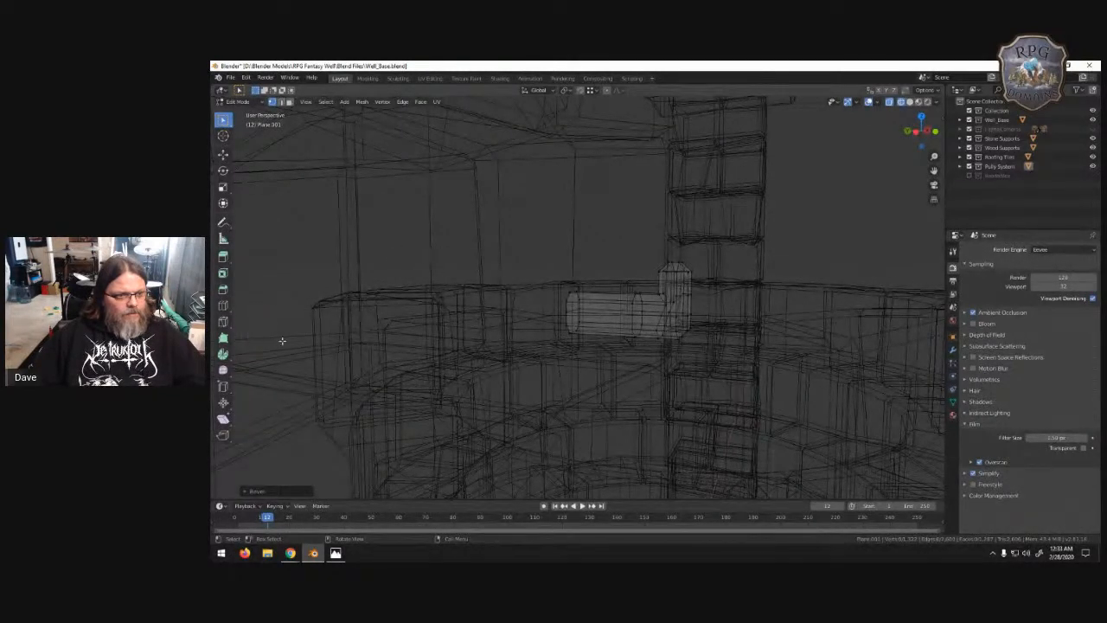
- Delete the vertices below the lengthwise edge loop of the hook copy
{"action": "middle_click_drag", "start_coordinate": [564, 337], "coordinate": [561, 324]}
{"action": "left_click_drag", "start_coordinate": [557, 316], "coordinate": [741, 376]}
{"action": "key", "text": "x"}
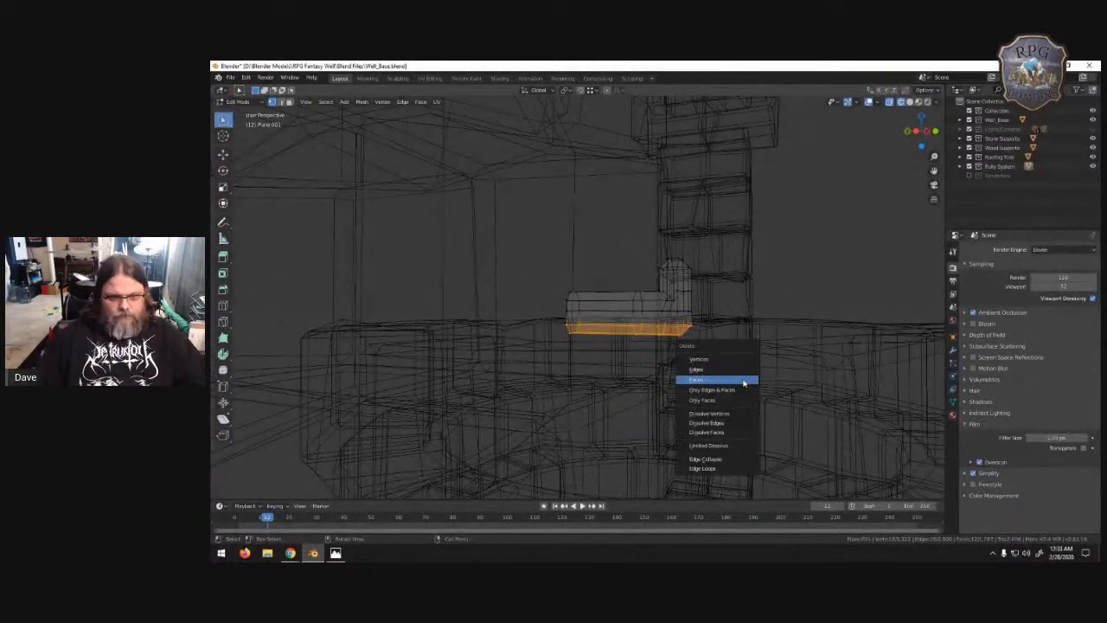
{"action": "left_click", "coordinate": [708, 359]}
- Duplicate the remaining upper half of the hook in place and rotate the duplicate 180° about Y
{"action": "left_click_drag", "start_coordinate": [548, 234], "coordinate": [779, 404]}
{"action": "middle_click_drag", "start_coordinate": [783, 403], "coordinate": [712, 396]}
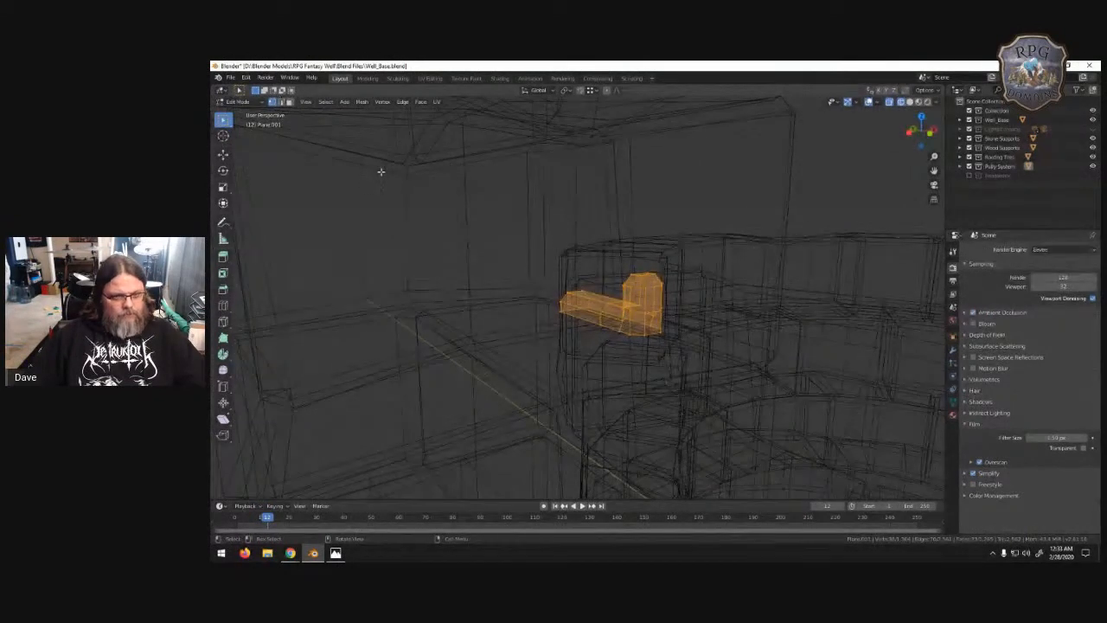
{"action": "key", "text": "shift+d"}
{"action": "right_click", "coordinate": [682, 315]}
{"action": "key", "text": "r"}
{"action": "type", "text": "y"}
{"action": "type", "text": "80"}
{"action": "key", "text": "Return"}
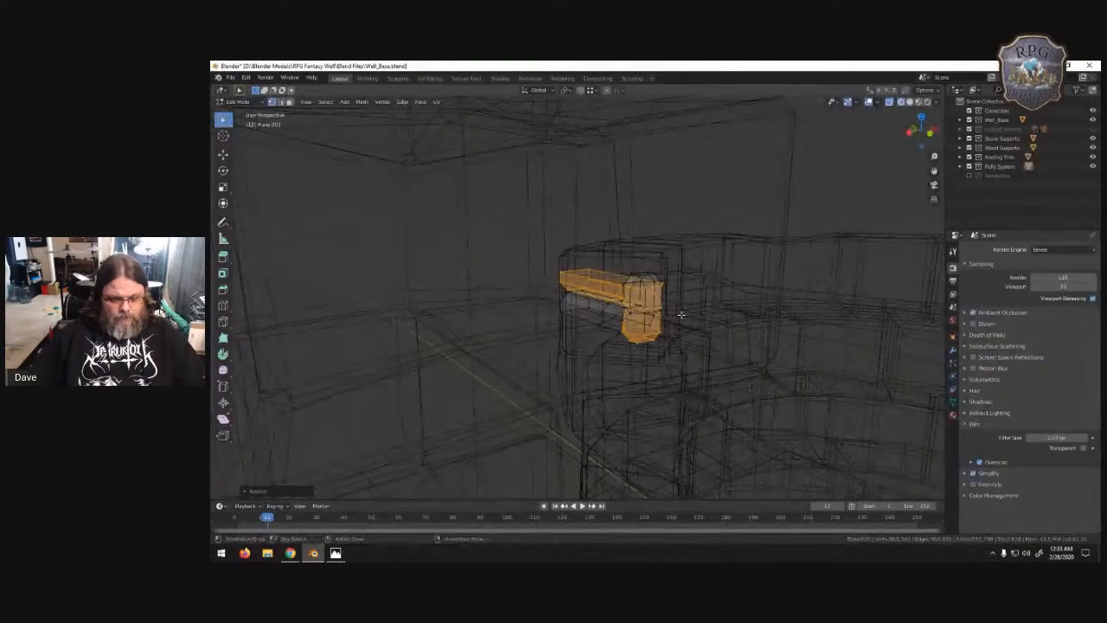
- Move the flipped half along Z until its flat side meets the underside of the upper half
{"action": "key", "text": "g"}
{"action": "key", "text": "z"}
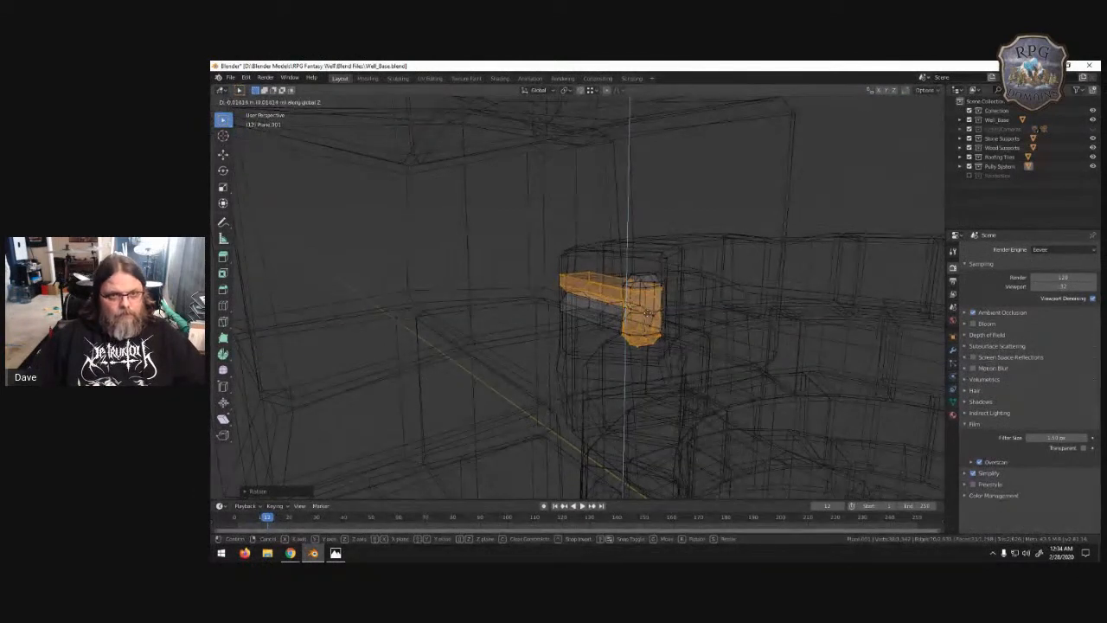
{"action": "left_click", "coordinate": [638, 381]}
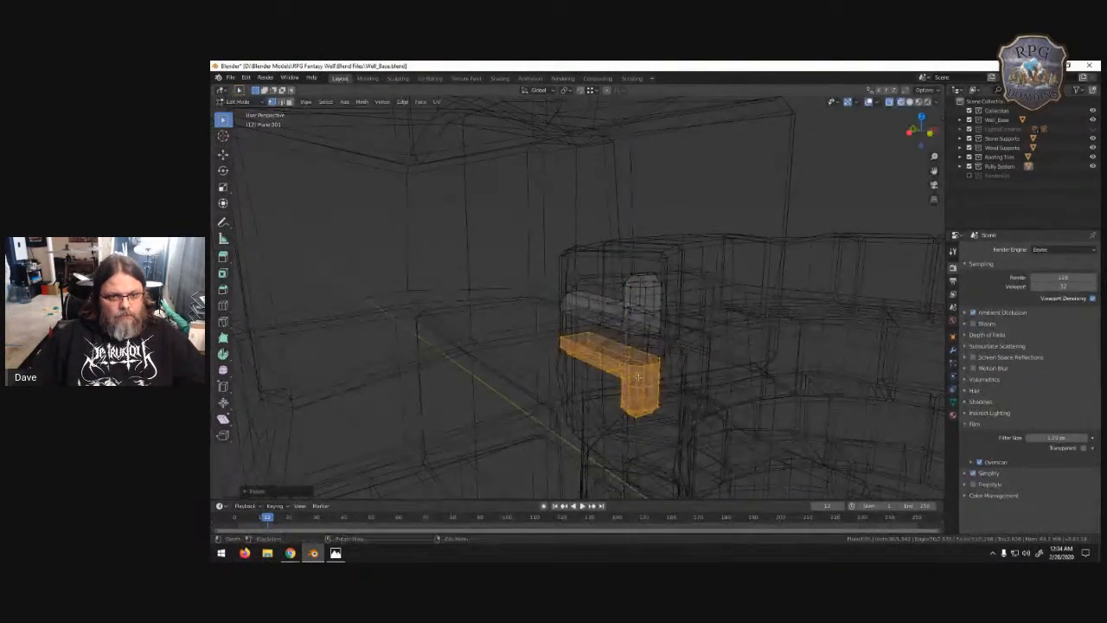
{"action": "middle_click_drag", "start_coordinate": [651, 352], "coordinate": [513, 336]}
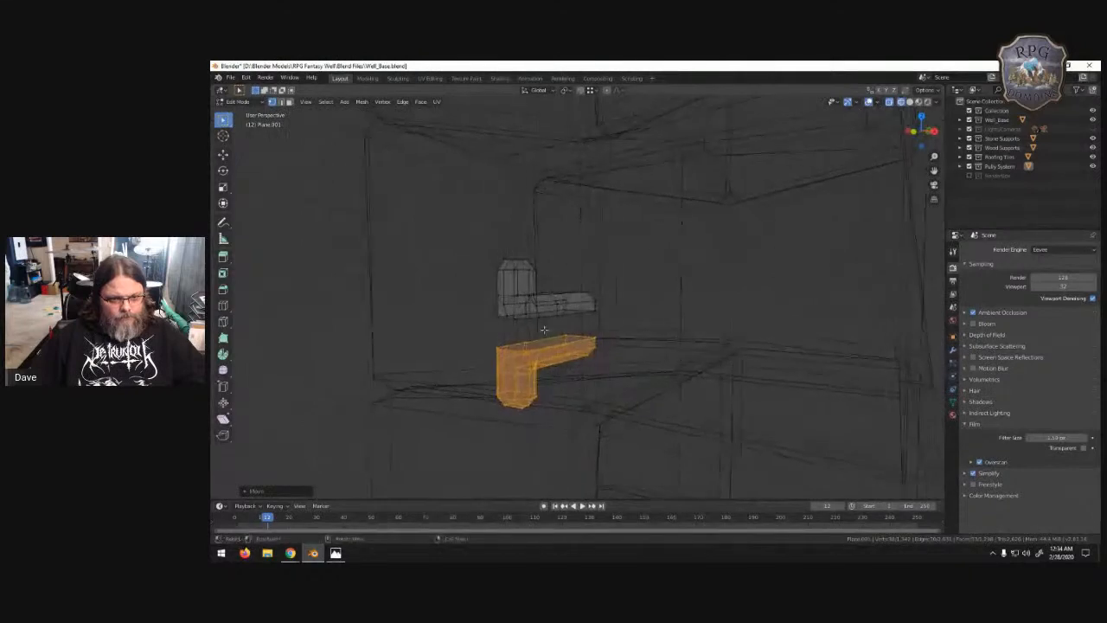
{"action": "key", "text": "g"}
{"action": "key", "text": "z"}
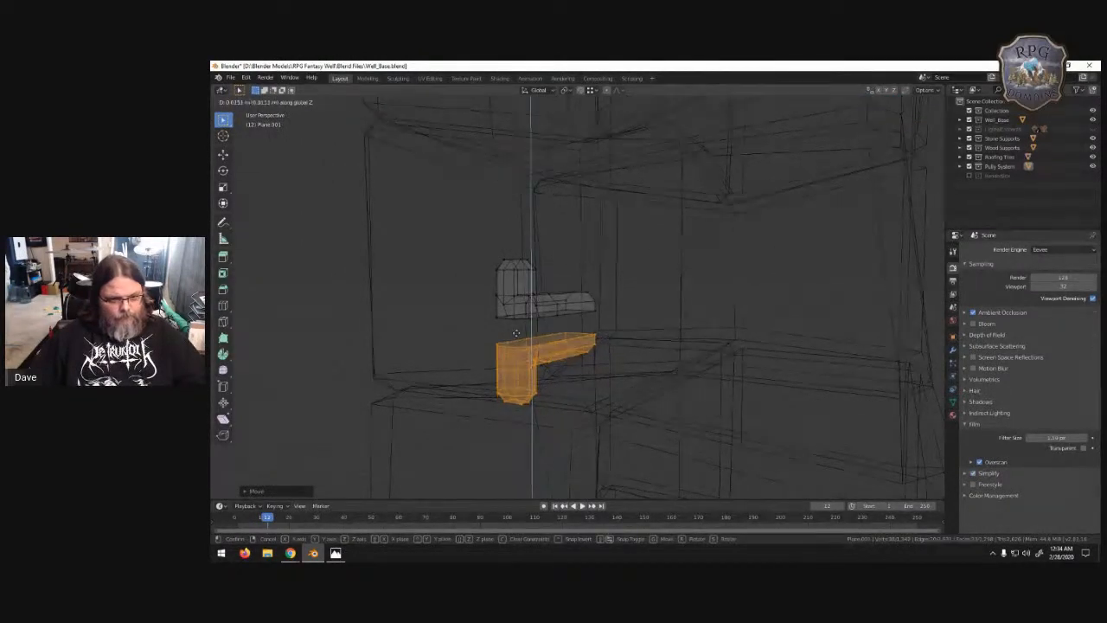
{"action": "left_click", "coordinate": [531, 317]}
{"action": "left_click", "coordinate": [420, 295]}
- Merge the vertices of both hook halves by distance to form one T-shaped holder
{"action": "middle_click_drag", "start_coordinate": [420, 295], "coordinate": [547, 304]}
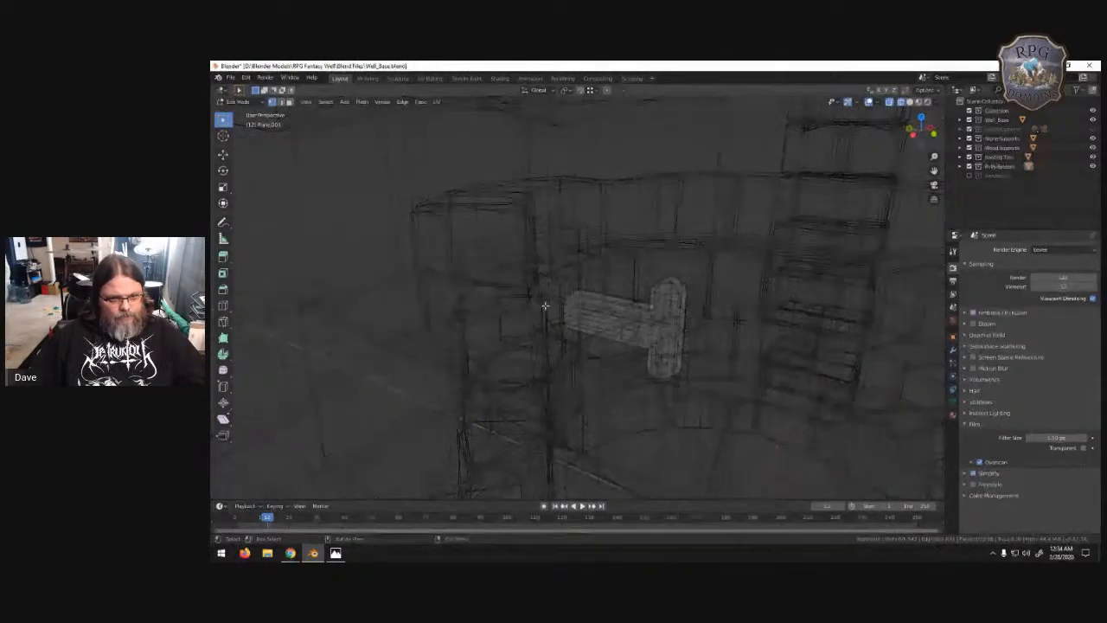
{"action": "left_click_drag", "start_coordinate": [537, 282], "coordinate": [810, 429]}
{"action": "left_click_drag", "start_coordinate": [483, 239], "coordinate": [833, 426]}
{"action": "key", "text": "m"}
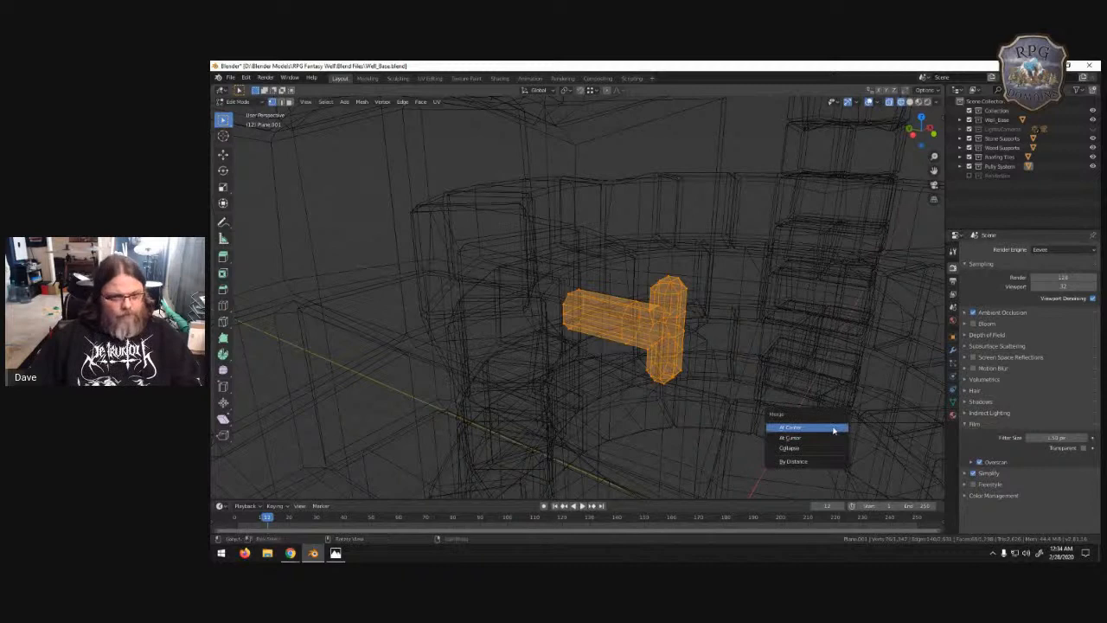
{"action": "left_click", "coordinate": [827, 461]}
{"action": "key", "text": "alt+a"}
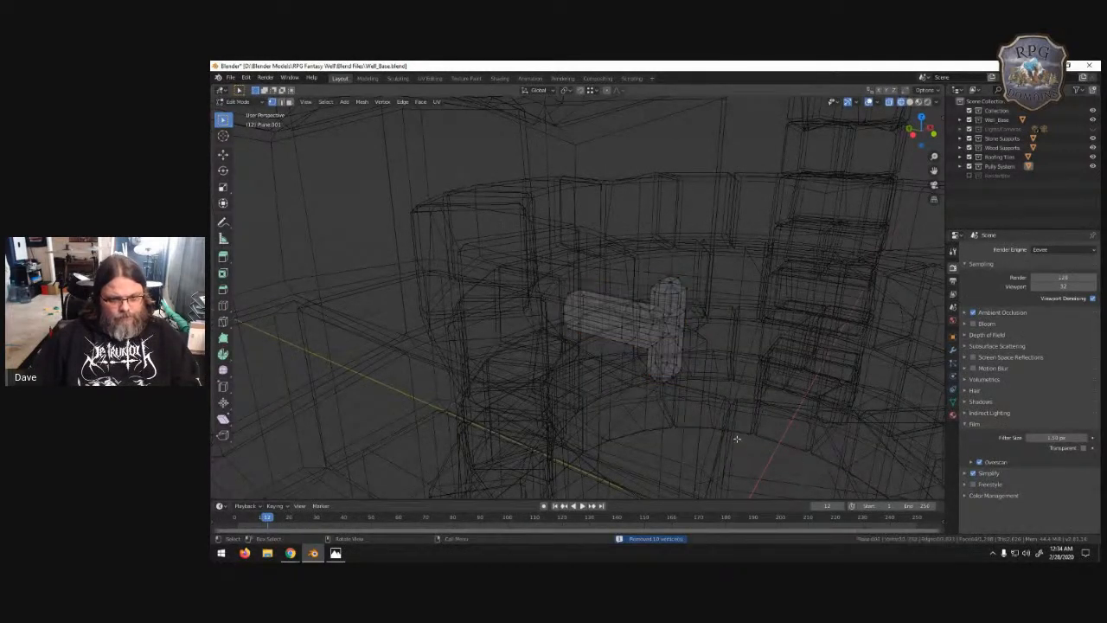
- Switch to rendered shading, show the lights and cameras collection, and enable the render box collection
{"action": "key", "text": "z"}
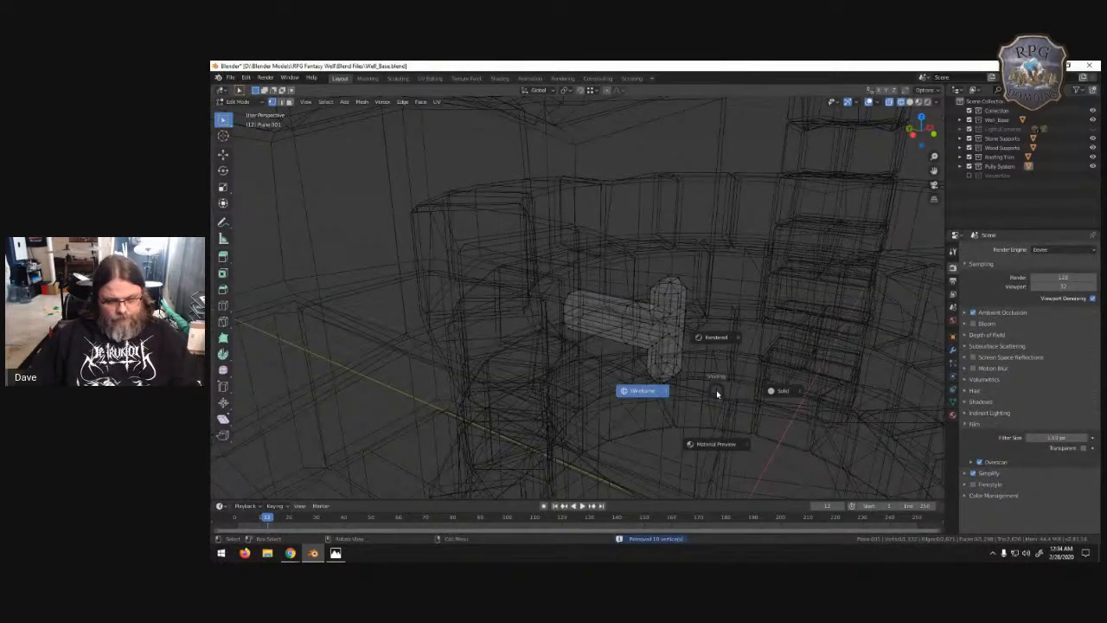
{"action": "left_click", "coordinate": [694, 366]}
{"action": "scroll", "coordinate": [696, 366], "scroll_direction": "down", "scroll_amount": 8}
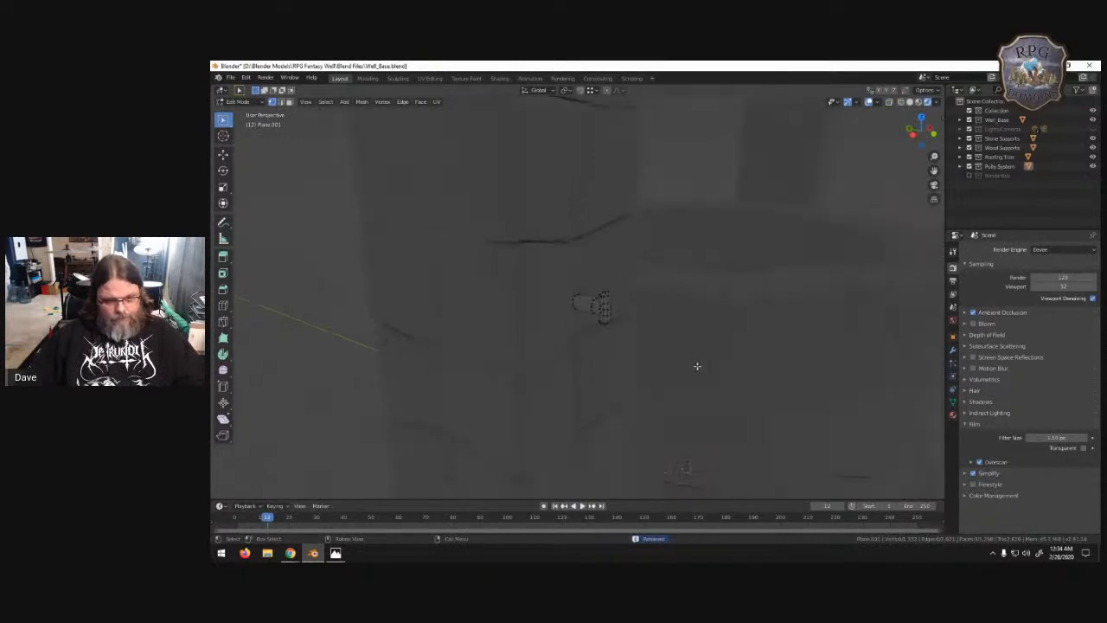
{"action": "middle_click_drag", "start_coordinate": [699, 361], "coordinate": [865, 248]}
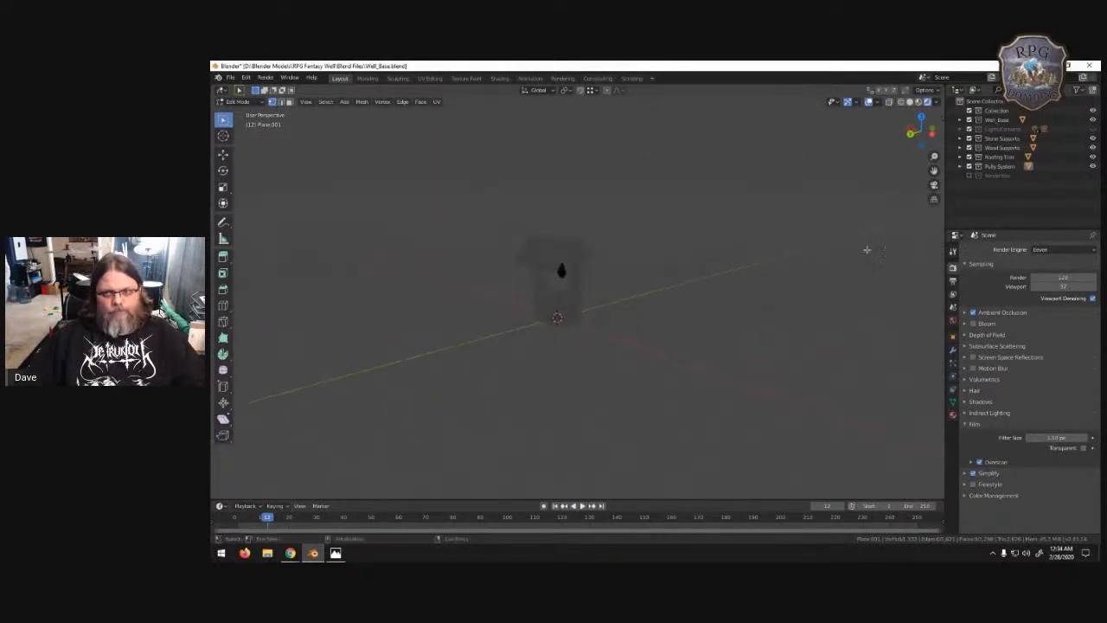
{"action": "left_click", "coordinate": [1094, 130]}
{"action": "left_click", "coordinate": [1093, 130]}
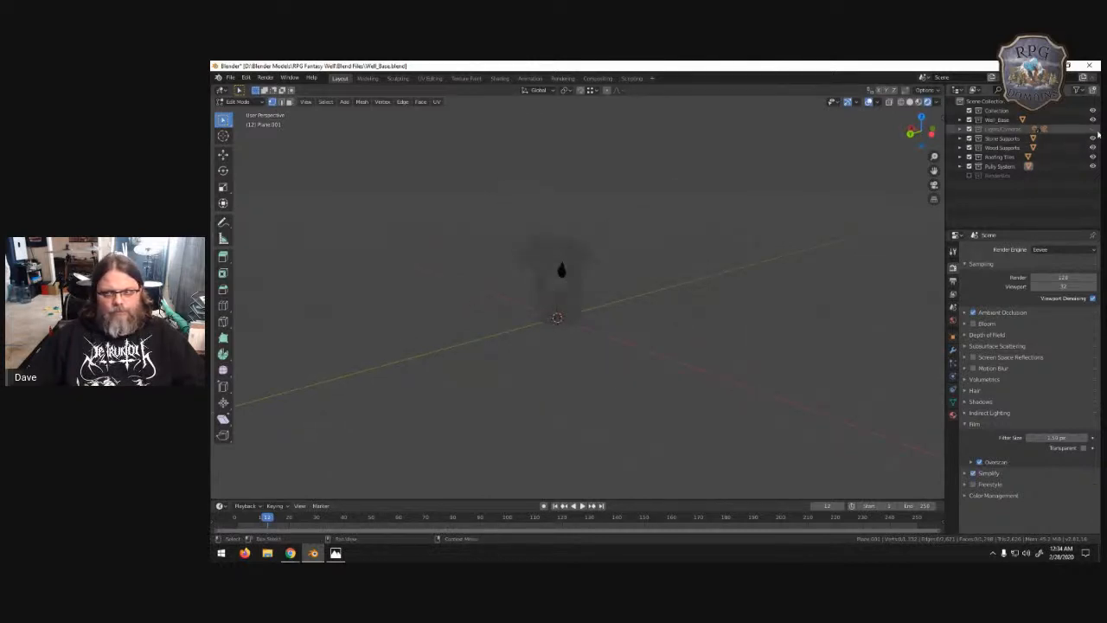
{"action": "left_click", "coordinate": [1092, 129]}
{"action": "middle_click_drag", "start_coordinate": [590, 245], "coordinate": [648, 286]}
{"action": "left_click", "coordinate": [970, 175]}
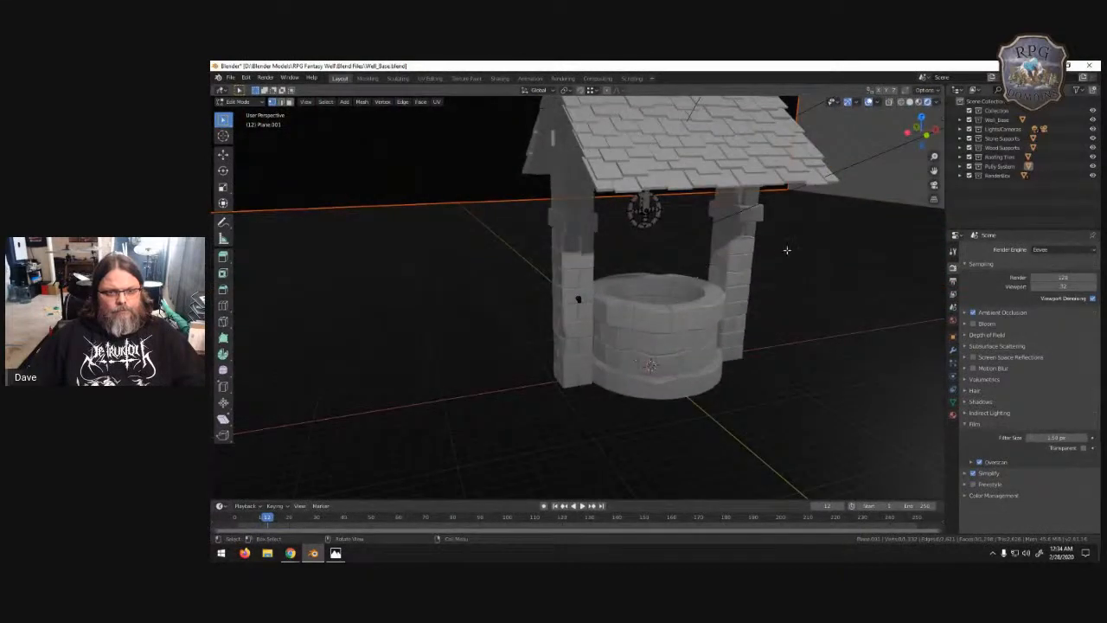
- Return to Object Mode, inspect the well from several sides, and switch the viewport to Material Preview shading
{"action": "key", "text": "Tab"}
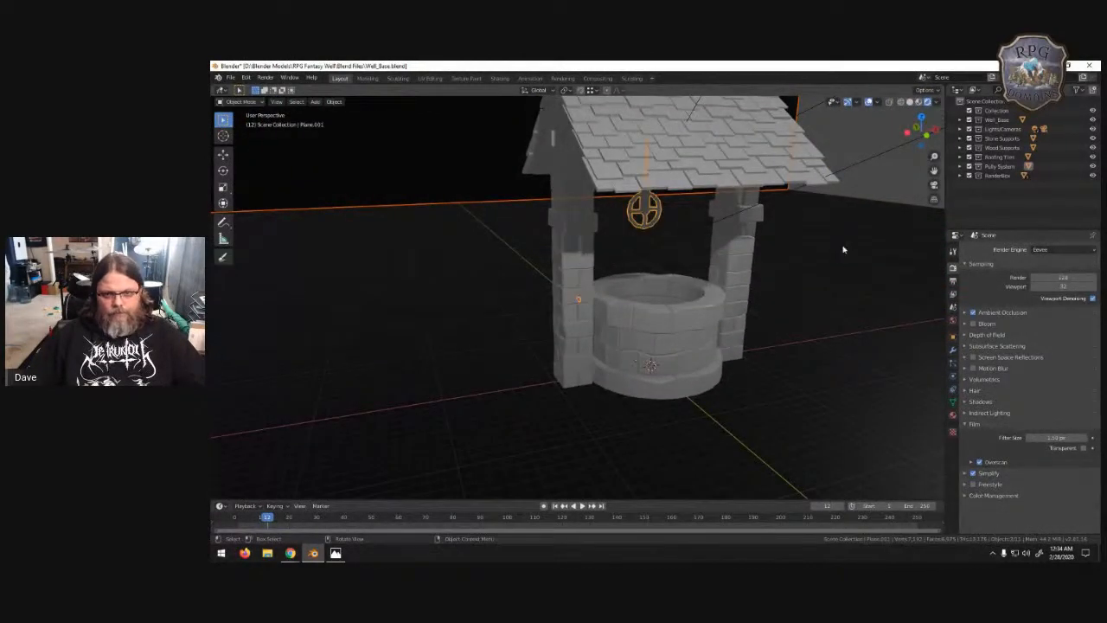
{"action": "left_click", "coordinate": [844, 249]}
{"action": "middle_click_drag", "start_coordinate": [786, 257], "coordinate": [809, 252]}
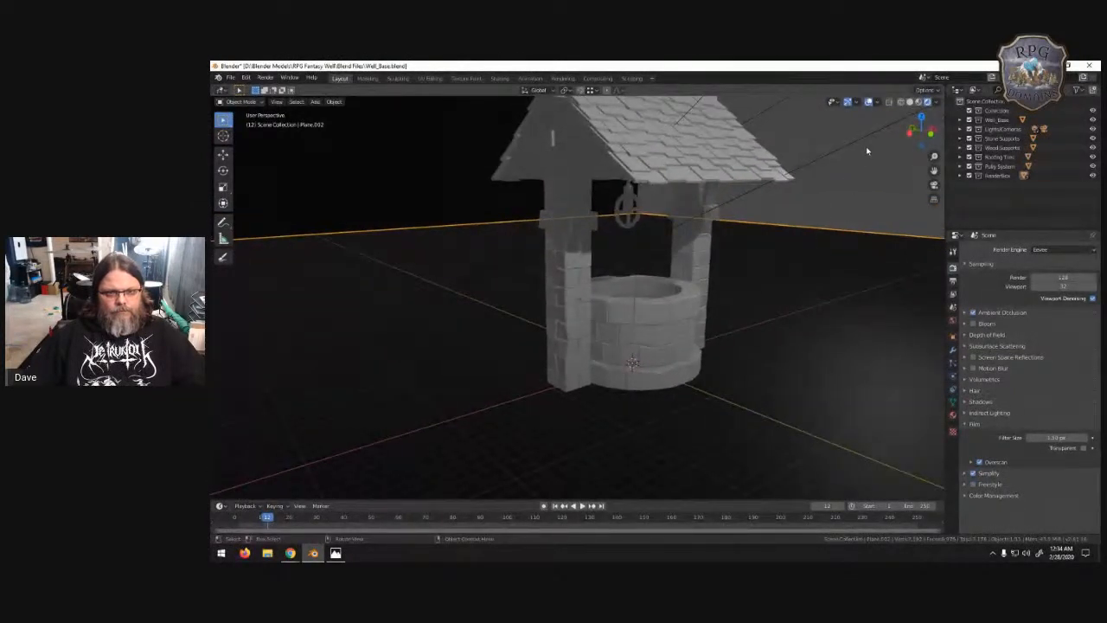
{"action": "middle_click_drag", "start_coordinate": [810, 205], "coordinate": [866, 197]}
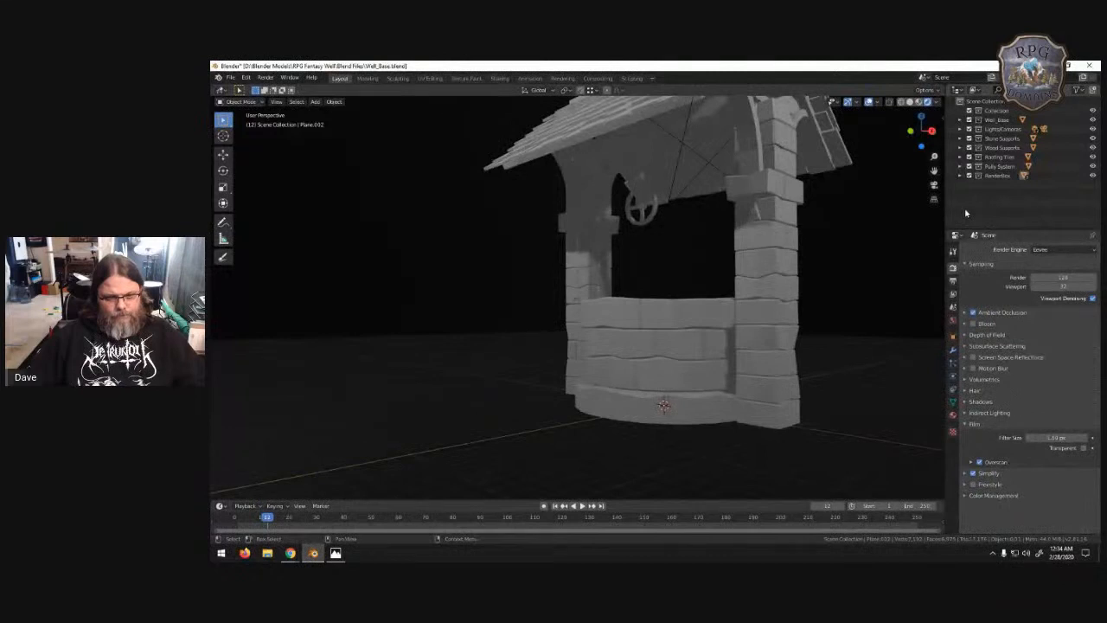
{"action": "key", "text": "z"}
{"action": "left_click", "coordinate": [814, 215]}
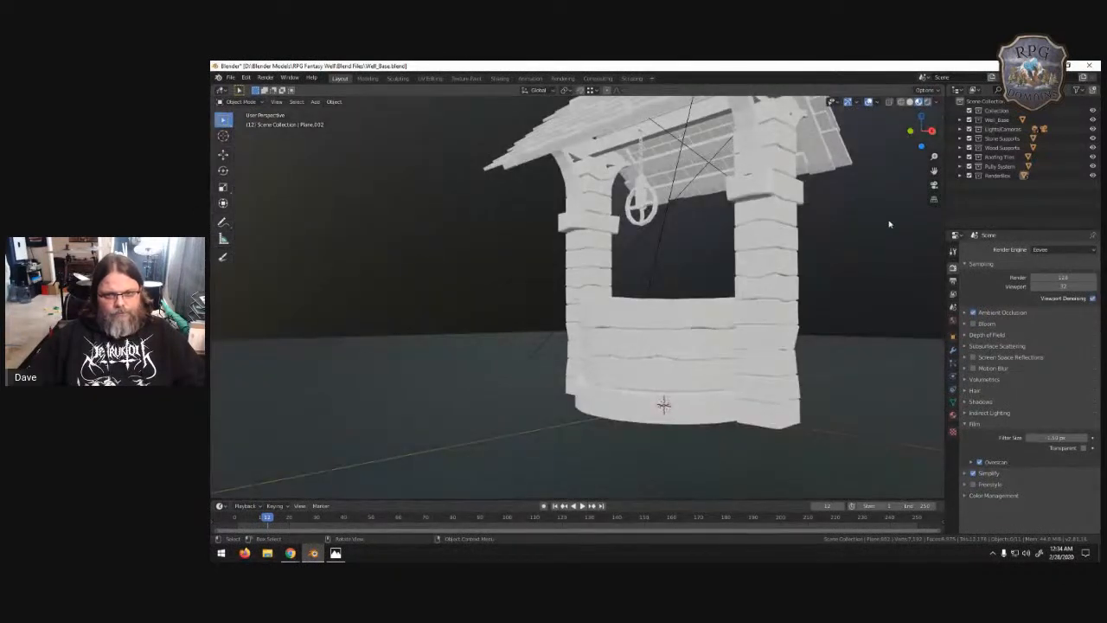
- Exclude the render box collection from the scene and hide the lights and cameras collection
{"action": "mouse_move", "coordinate": [891, 226]}
{"action": "middle_mouse_down"}
{"action": "mouse_move", "coordinate": [763, 220]}
{"action": "mouse_move", "coordinate": [800, 232]}
{"action": "middle_mouse_up"}
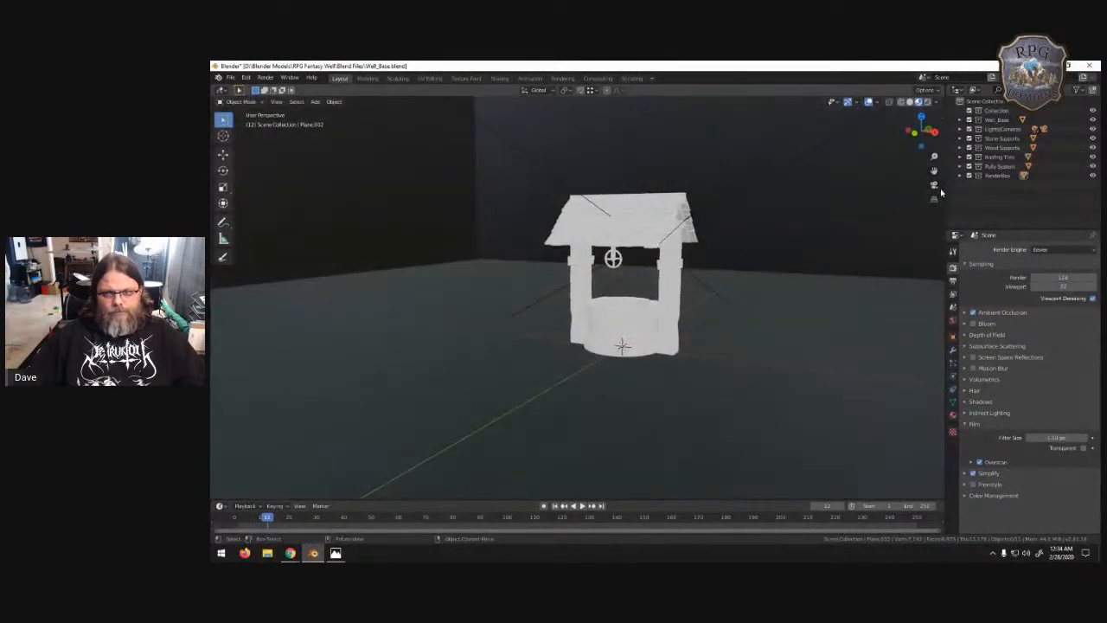
{"action": "left_click", "coordinate": [970, 176]}
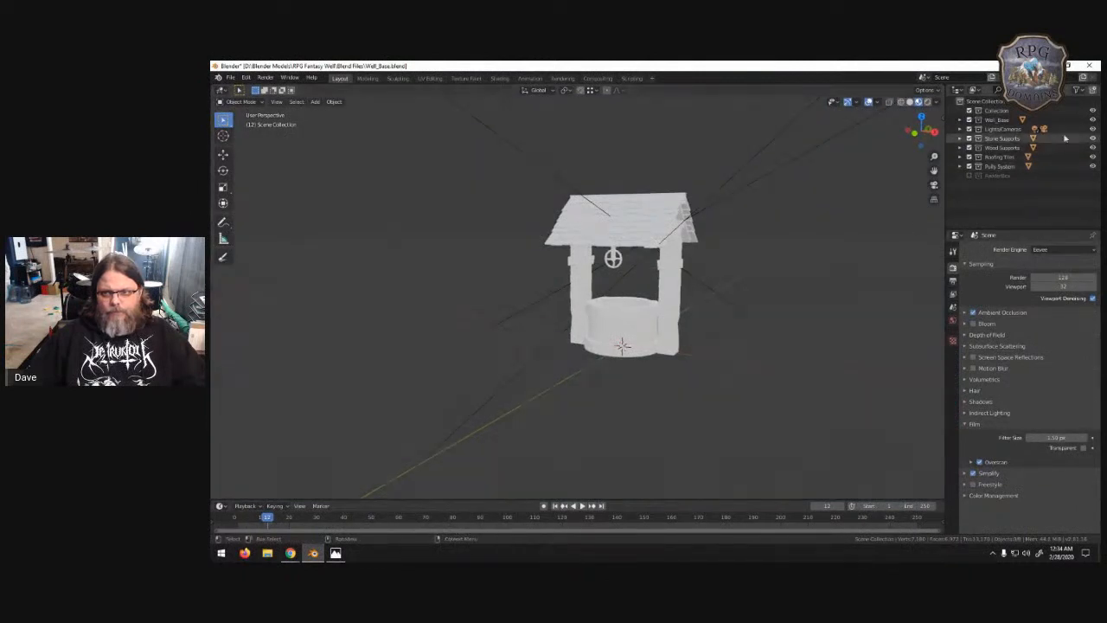
{"action": "left_click", "coordinate": [1092, 129]}
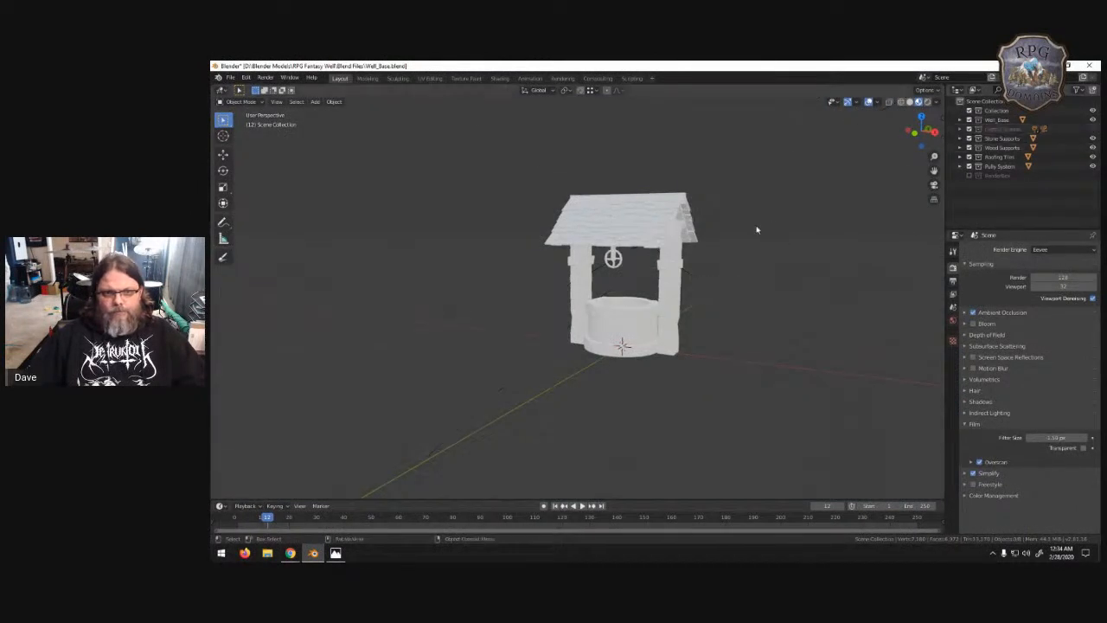
- Select the T-shaped rope holder on the side of the stone support
{"action": "scroll", "coordinate": [651, 248], "scroll_direction": "up", "scroll_amount": 8}
{"action": "middle_click_drag", "start_coordinate": [697, 241], "coordinate": [601, 307]}
{"action": "scroll", "coordinate": [601, 307], "scroll_direction": "up", "scroll_amount": 6}
{"action": "left_click", "coordinate": [596, 303]}
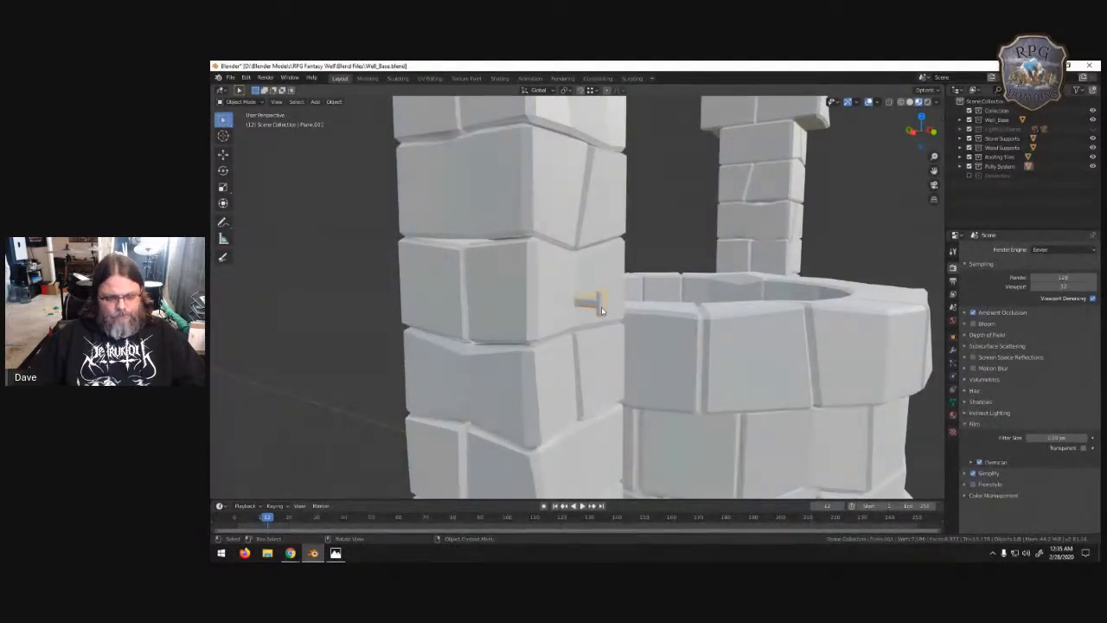
- Try to rotate the T-shaped holder object 90 degrees about the global Y axis
{"action": "type", "text": "ry"}
{"action": "type", "text": "90"}
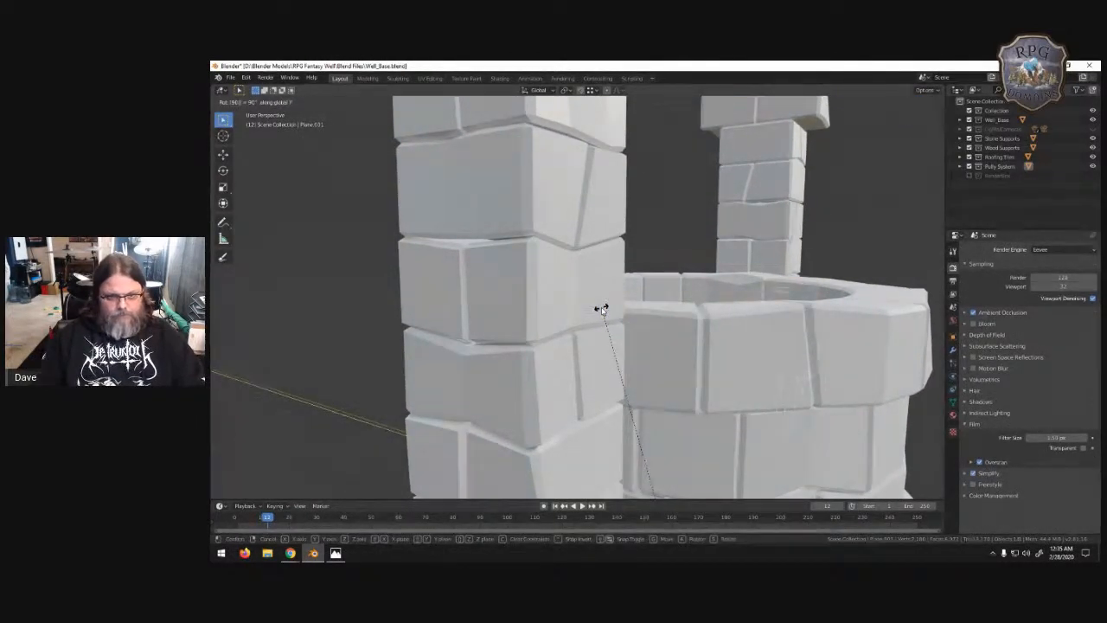
{"action": "key", "text": "Return"}
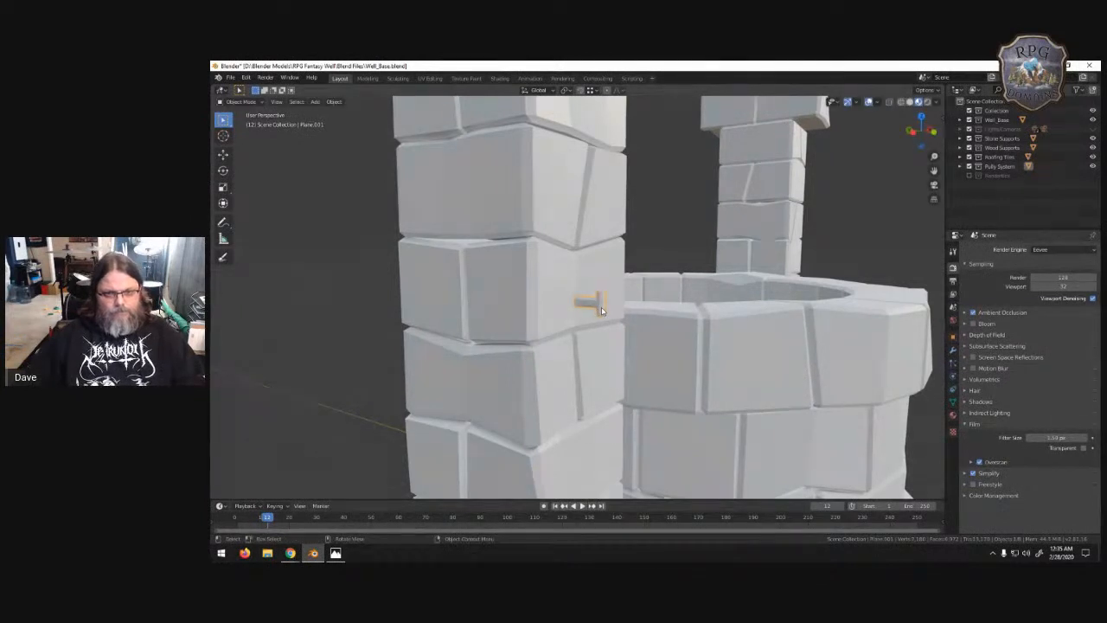
- In Edit Mode, rotate the entire T-shaped holder mesh 90 degrees so its crossbar lies horizontally
{"action": "key", "text": "Tab"}
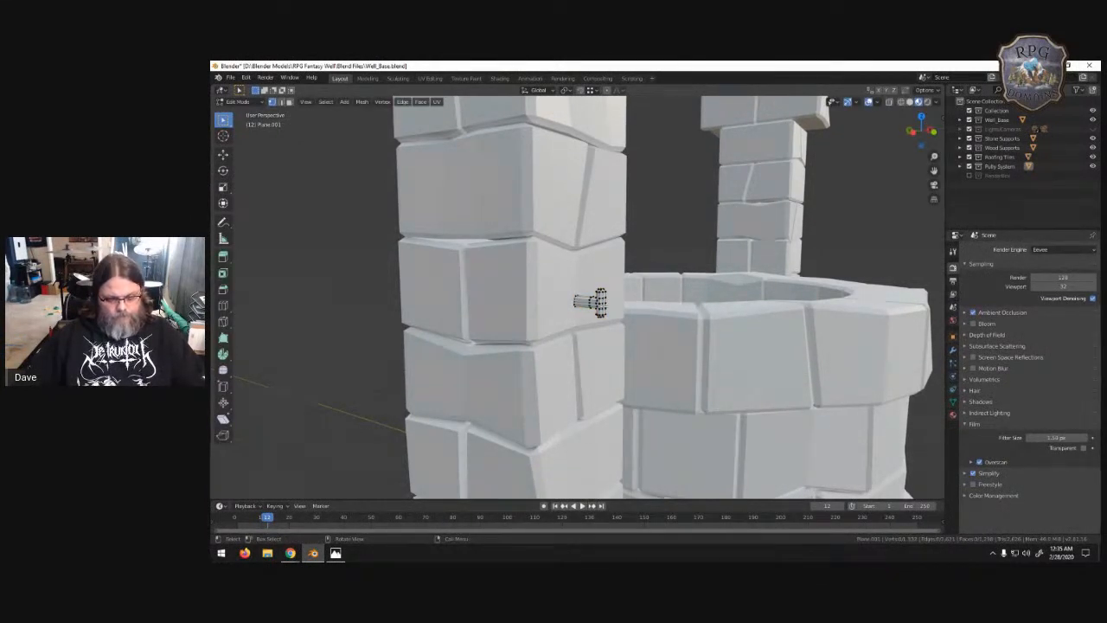
{"action": "key", "text": "a"}
{"action": "type", "text": "r90"}
{"action": "key", "text": "Return"}
{"action": "scroll", "coordinate": [608, 275], "scroll_direction": "down", "scroll_amount": 2}
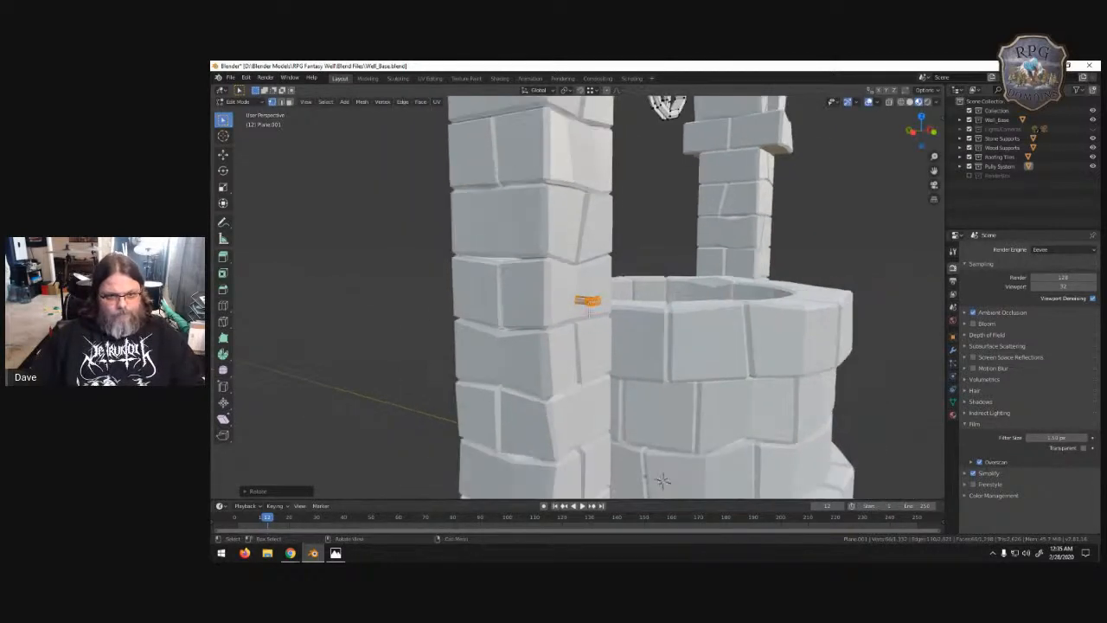
- Select both crossbar ends in wireframe, scale them apart along X to lengthen the crossbar, and restore Material Preview shading
{"action": "scroll", "coordinate": [608, 275], "scroll_direction": "up", "scroll_amount": 6}
{"action": "middle_click_drag", "start_coordinate": [608, 275], "coordinate": [562, 396]}
{"action": "key", "text": "z"}
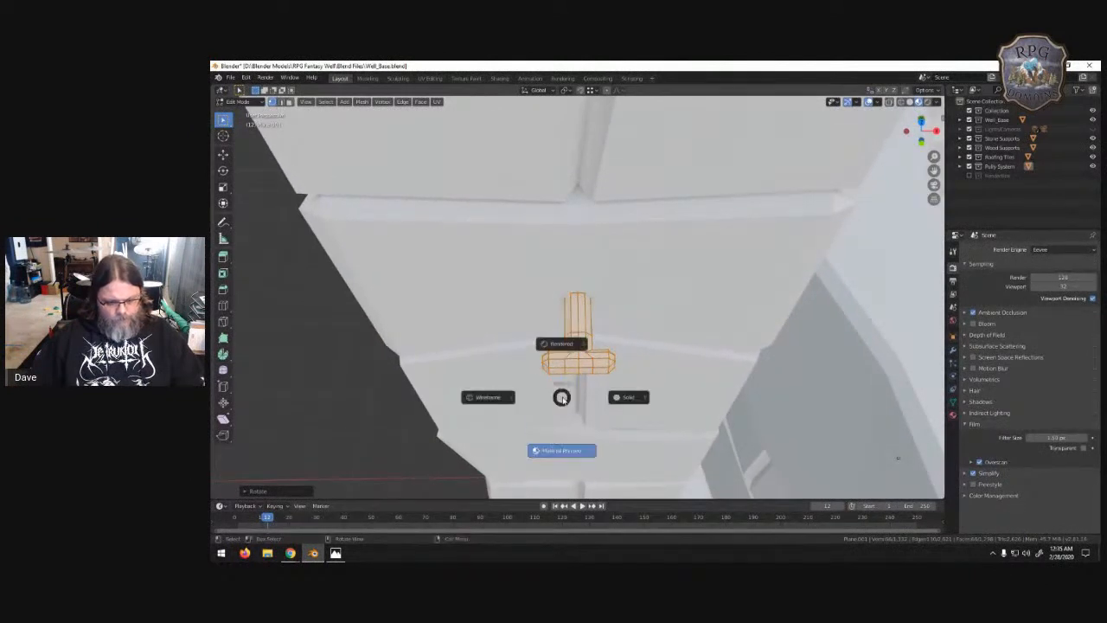
{"action": "left_click", "coordinate": [539, 382]}
{"action": "left_click_drag", "start_coordinate": [515, 339], "coordinate": [557, 382]}
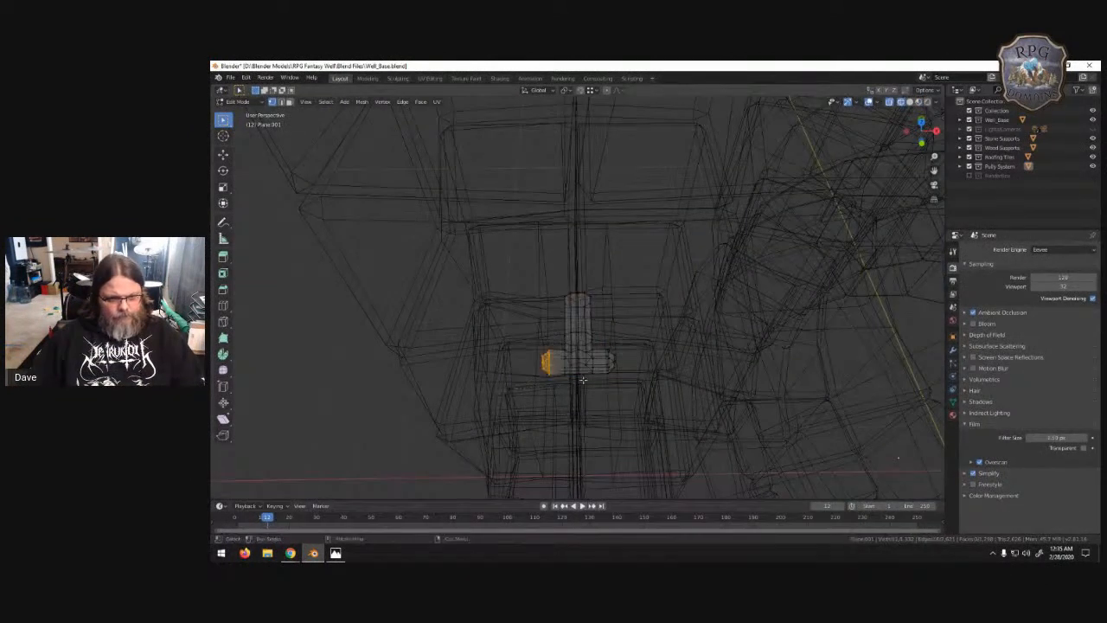
{"action": "left_click_drag", "start_coordinate": [600, 337], "coordinate": [637, 392], "text": "shift"}
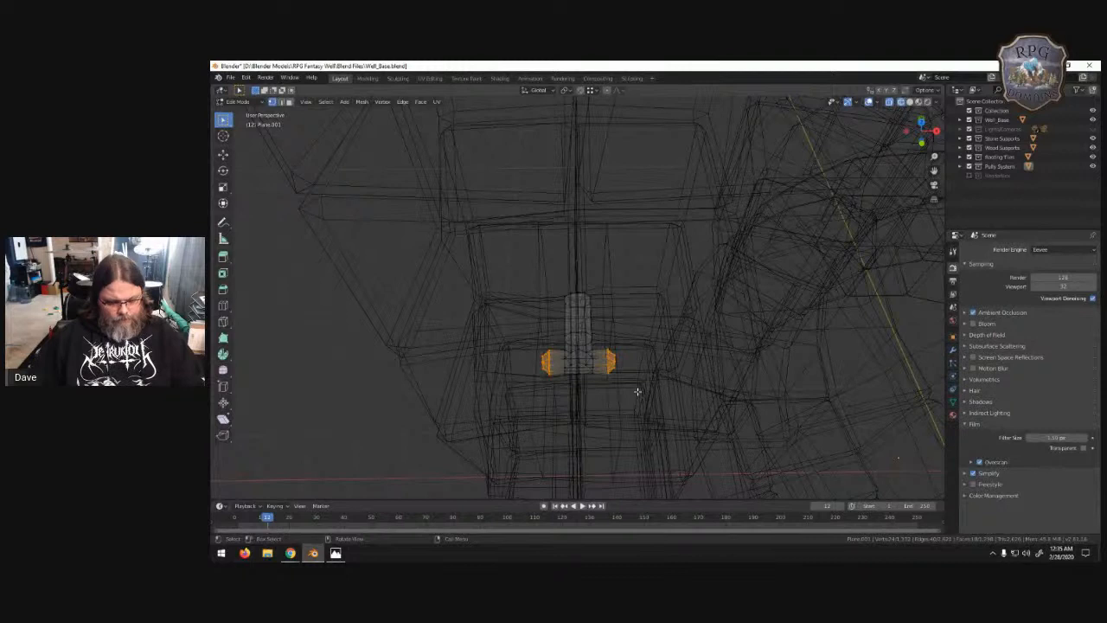
{"action": "key", "text": "s"}
{"action": "key", "text": "x"}
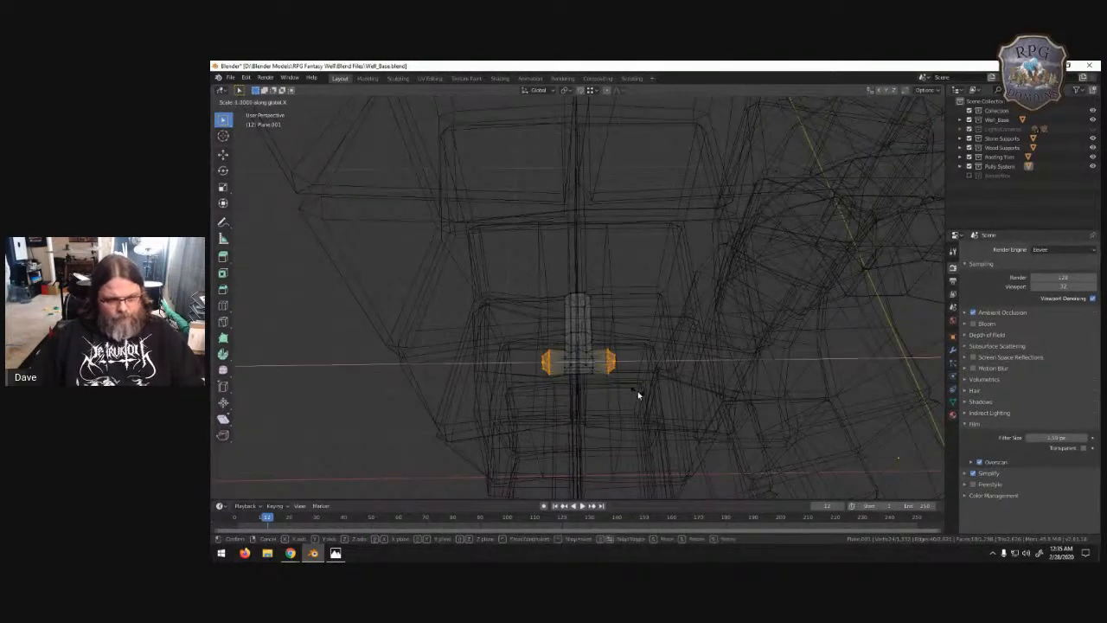
{"action": "left_click", "coordinate": [702, 430]}
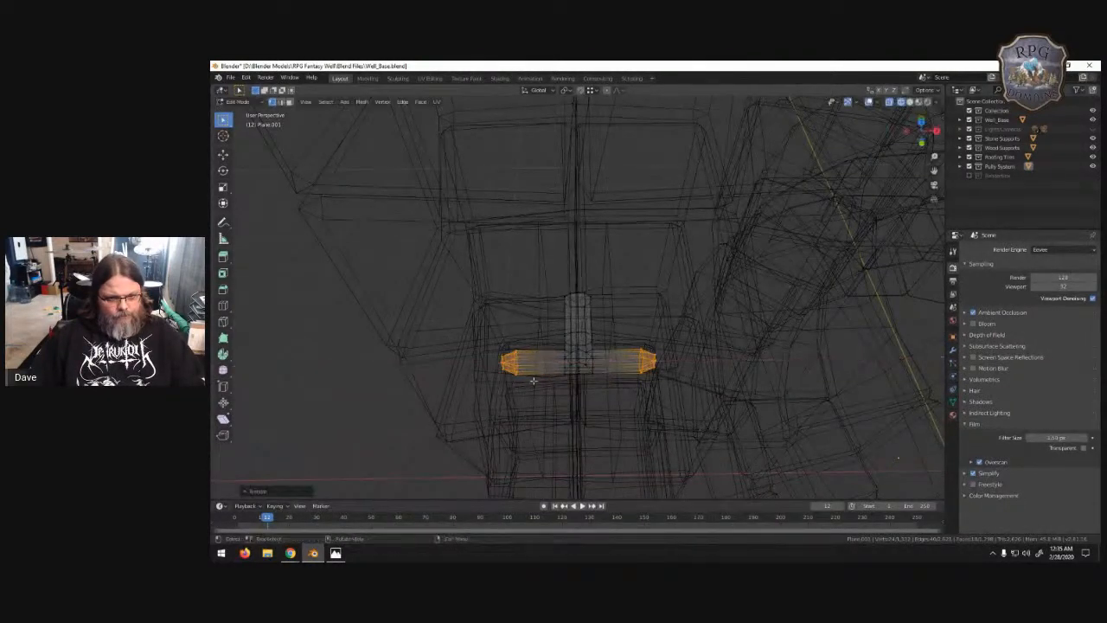
{"action": "key", "text": "z"}
{"action": "left_click", "coordinate": [554, 381]}
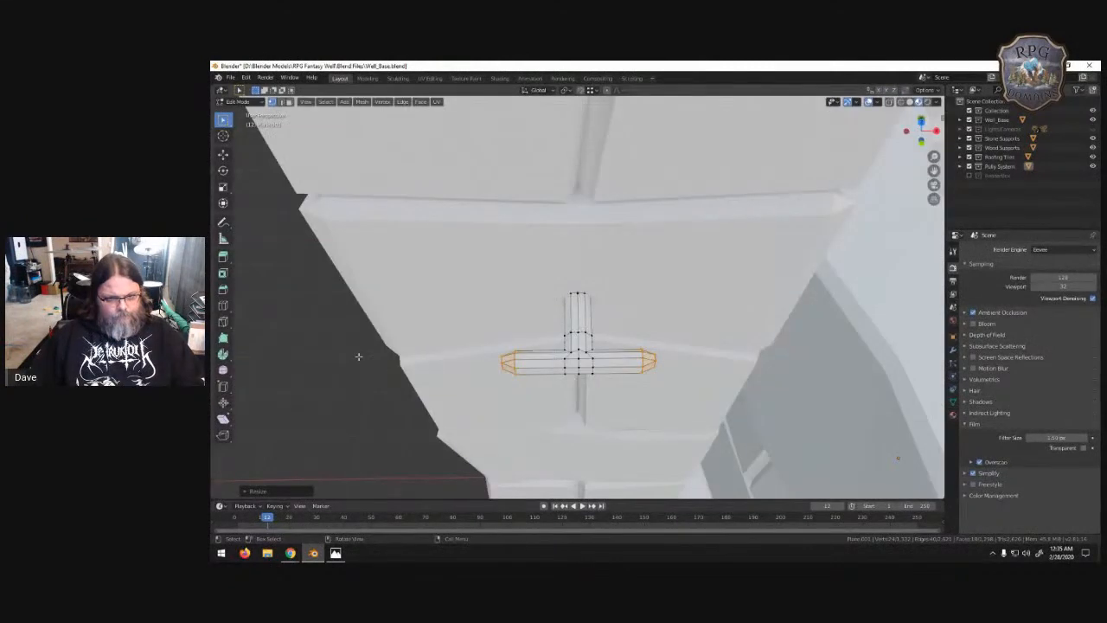
- Return to Object Mode and deselect the widened holder
{"action": "middle_click_drag", "start_coordinate": [397, 372], "coordinate": [472, 303]}
{"action": "scroll", "coordinate": [623, 308], "scroll_direction": "down", "scroll_amount": 7}
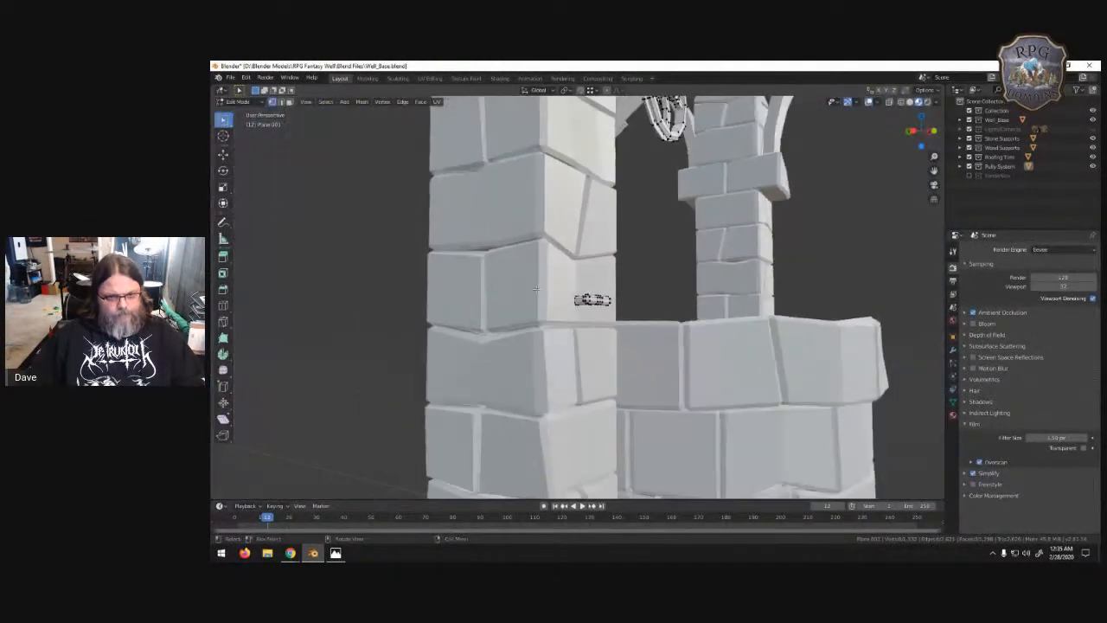
{"action": "scroll", "coordinate": [624, 308], "scroll_direction": "down", "scroll_amount": 3}
{"action": "middle_click_drag", "start_coordinate": [624, 308], "coordinate": [549, 302]}
{"action": "key", "text": "Tab"}
{"action": "left_click", "coordinate": [491, 282]}
- Examine the pulley wheel, stone supports and well base from several angles
{"action": "scroll", "coordinate": [619, 300], "scroll_direction": "down", "scroll_amount": 6}
{"action": "mouse_move", "coordinate": [665, 297]}
{"action": "middle_mouse_down"}
{"action": "mouse_move", "coordinate": [612, 301]}
{"action": "mouse_move", "coordinate": [563, 286]}
{"action": "mouse_move", "coordinate": [626, 293]}
{"action": "mouse_move", "coordinate": [648, 265]}
{"action": "mouse_move", "coordinate": [611, 264]}
{"action": "mouse_move", "coordinate": [667, 263]}
{"action": "mouse_move", "coordinate": [655, 282]}
{"action": "middle_mouse_up"}
{"action": "scroll", "coordinate": [626, 292], "scroll_direction": "up", "scroll_amount": 5}
{"action": "scroll", "coordinate": [610, 264], "scroll_direction": "down", "scroll_amount": 3}
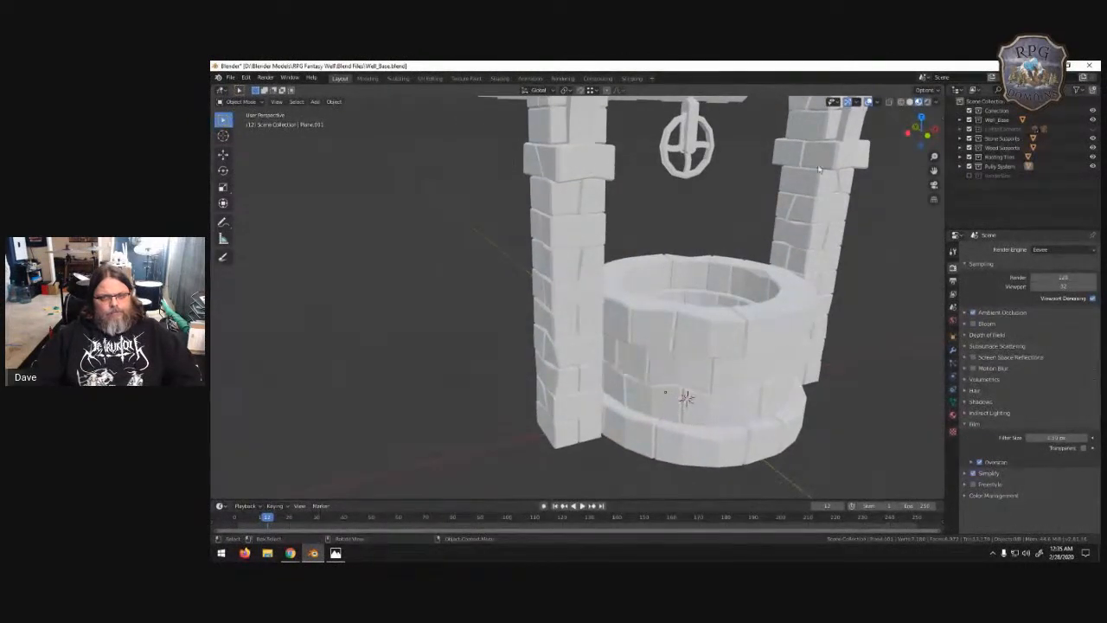
{"action": "middle_click_drag", "start_coordinate": [740, 224], "coordinate": [702, 277], "text": "shift"}
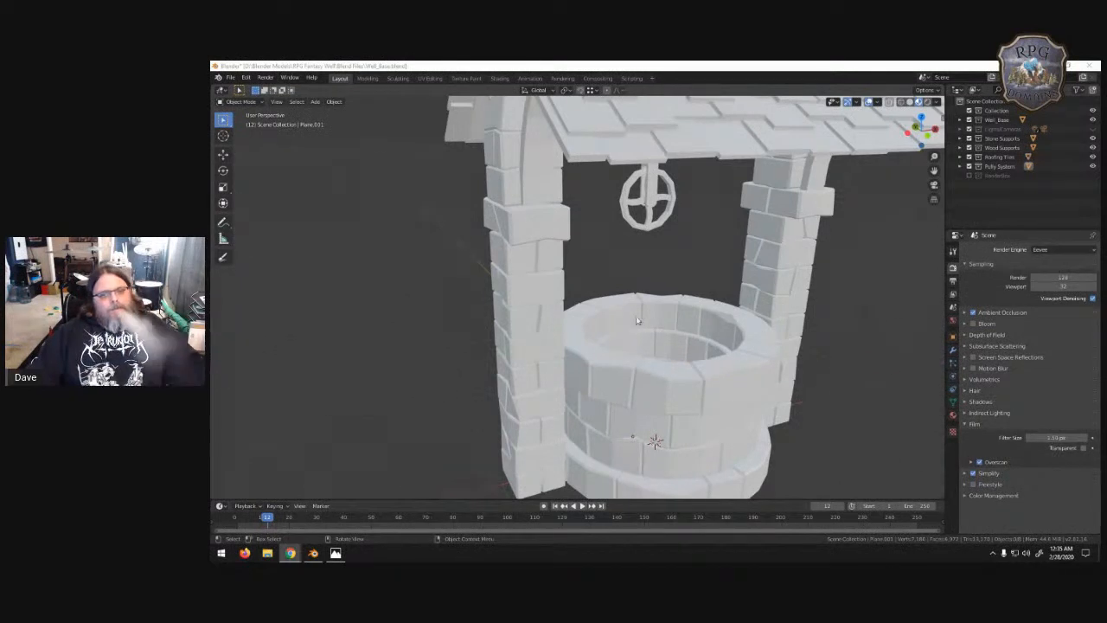
{"action": "middle_click_drag", "start_coordinate": [618, 297], "coordinate": [595, 273]}
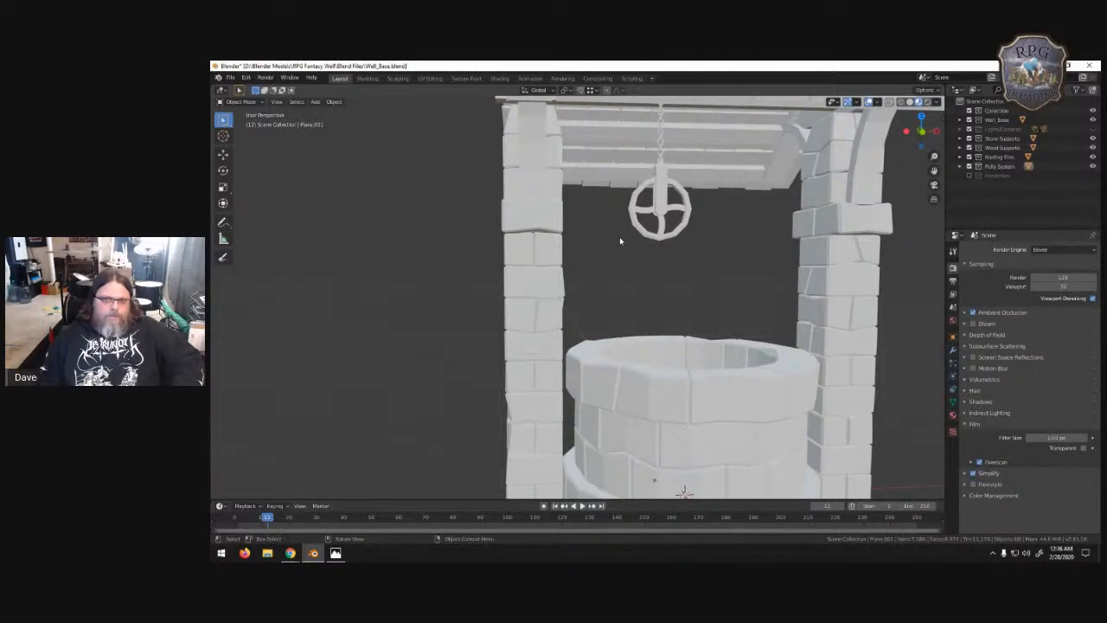
{"action": "middle_click_drag", "start_coordinate": [602, 206], "coordinate": [625, 263]}
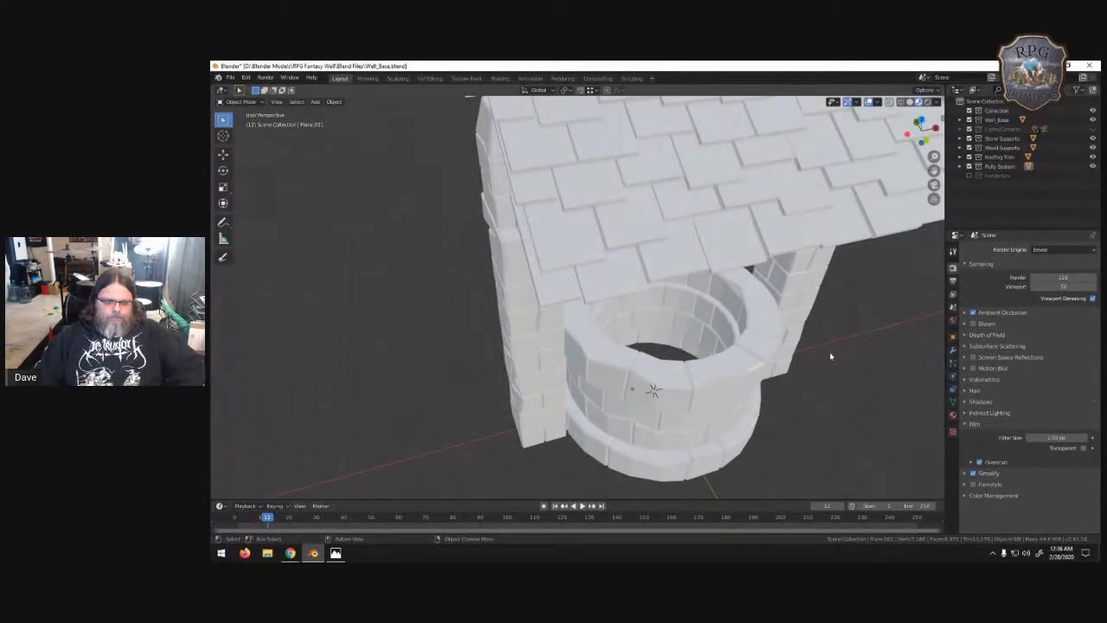
- Add a mesh cylinder with 12 vertices at the scene origin
{"action": "key", "text": "shift+a"}
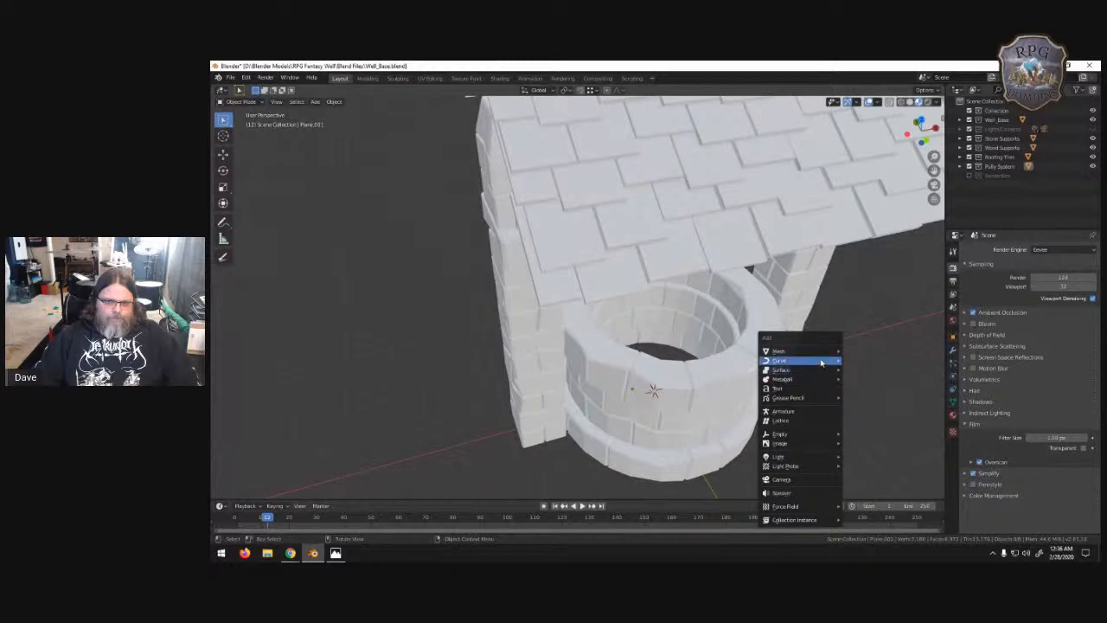
{"action": "mouse_move", "coordinate": [822, 362]}
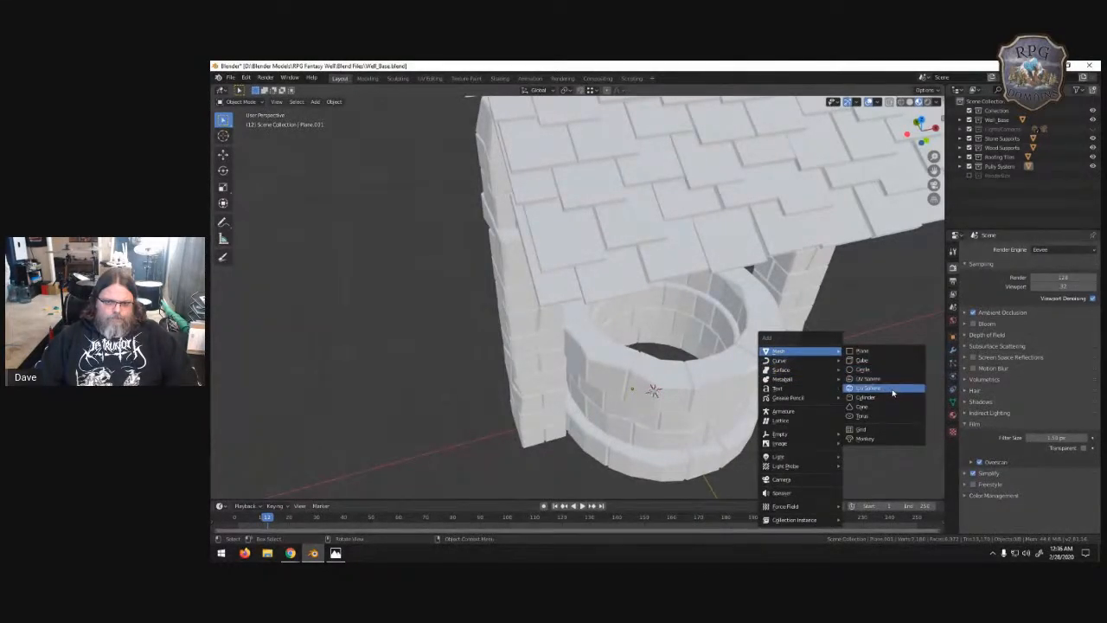
{"action": "left_click", "coordinate": [893, 397]}
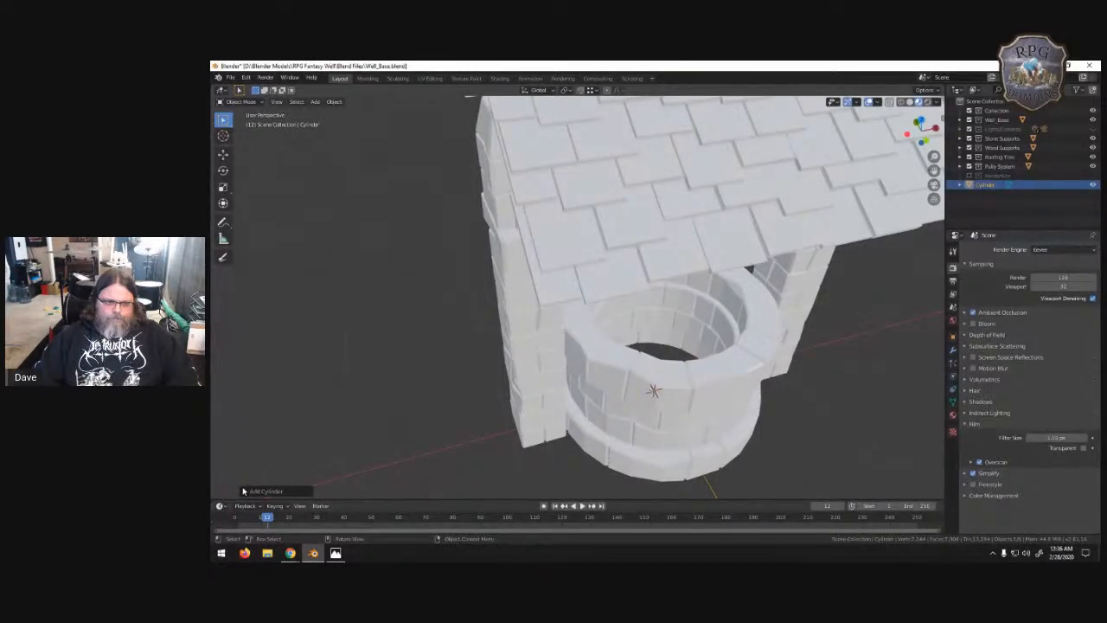
{"action": "left_click", "coordinate": [245, 492]}
{"action": "left_click", "coordinate": [335, 379]}
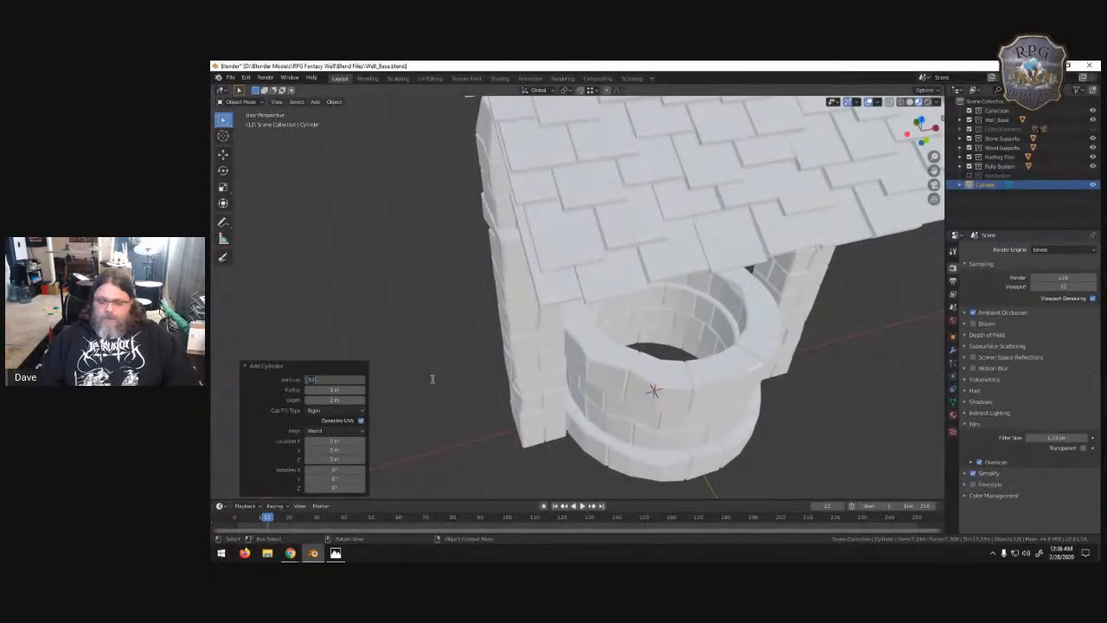
{"action": "type", "text": "12"}
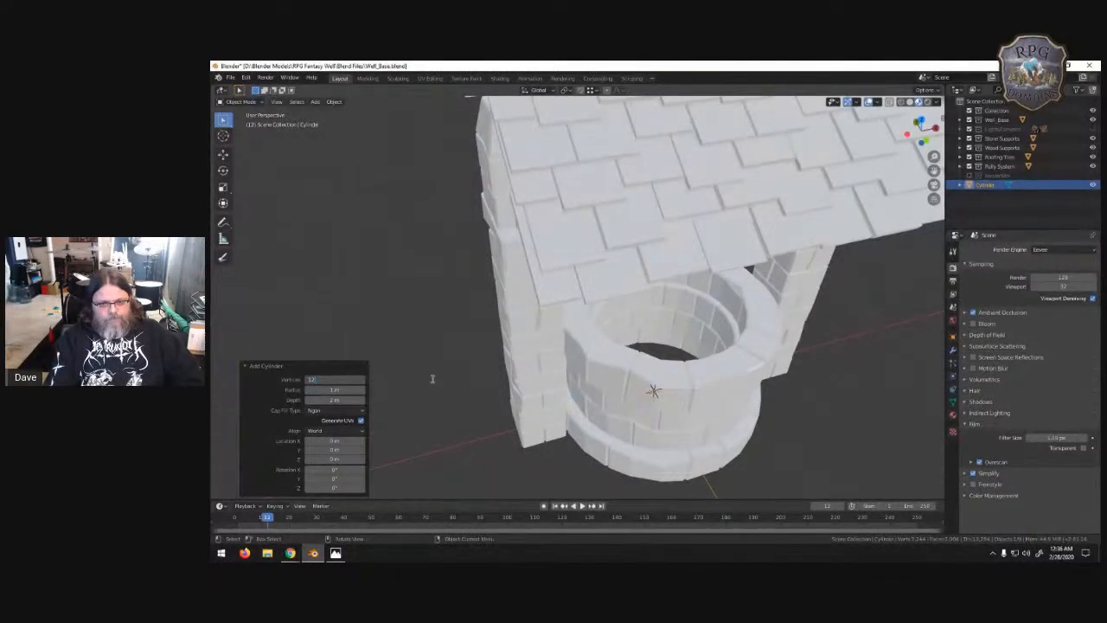
{"action": "key", "text": "Return"}
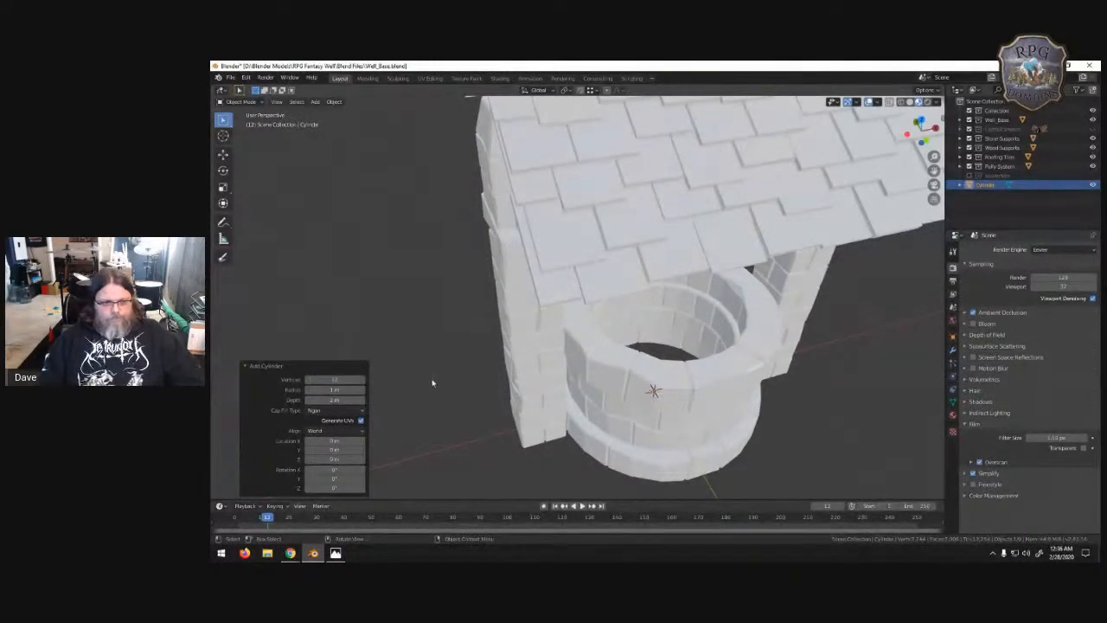
- Move the cylinder about 8.24 m along the Y axis so it stands clear of the well base
{"action": "key", "text": "g"}
{"action": "key", "text": "y"}
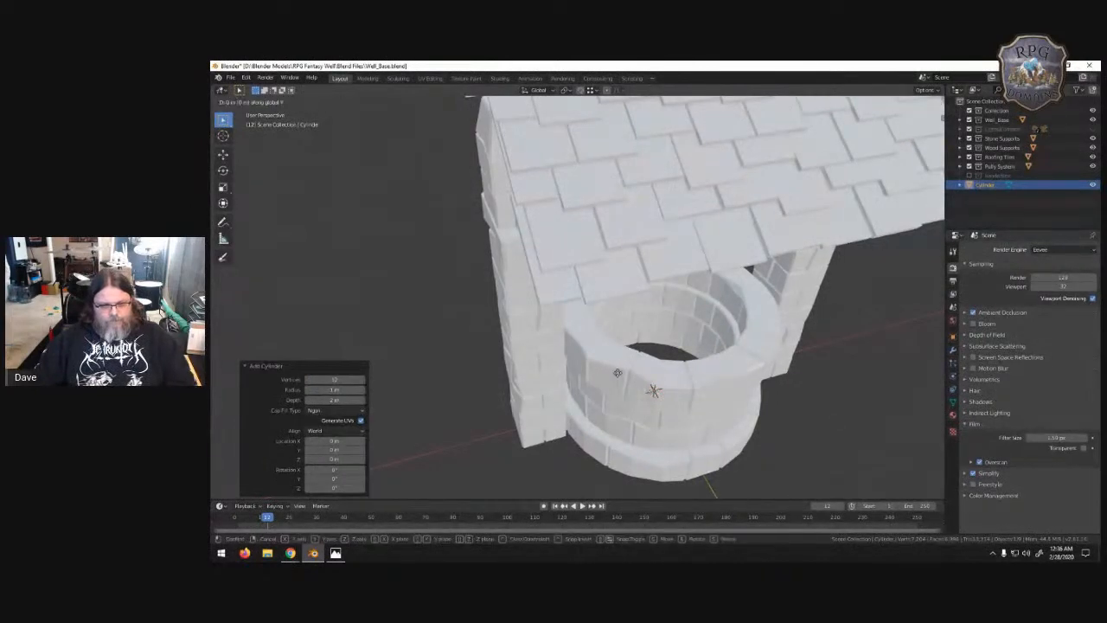
{"action": "left_click", "coordinate": [774, 454]}
{"action": "middle_click_drag", "start_coordinate": [773, 454], "coordinate": [828, 424]}
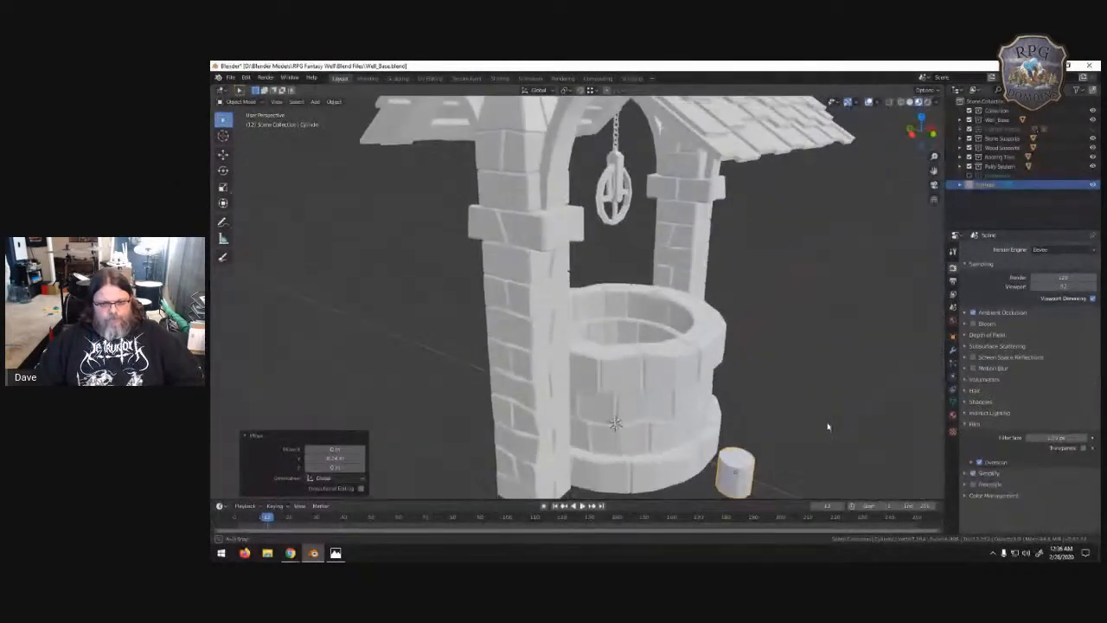
{"action": "key", "text": "KP_Decimal"}
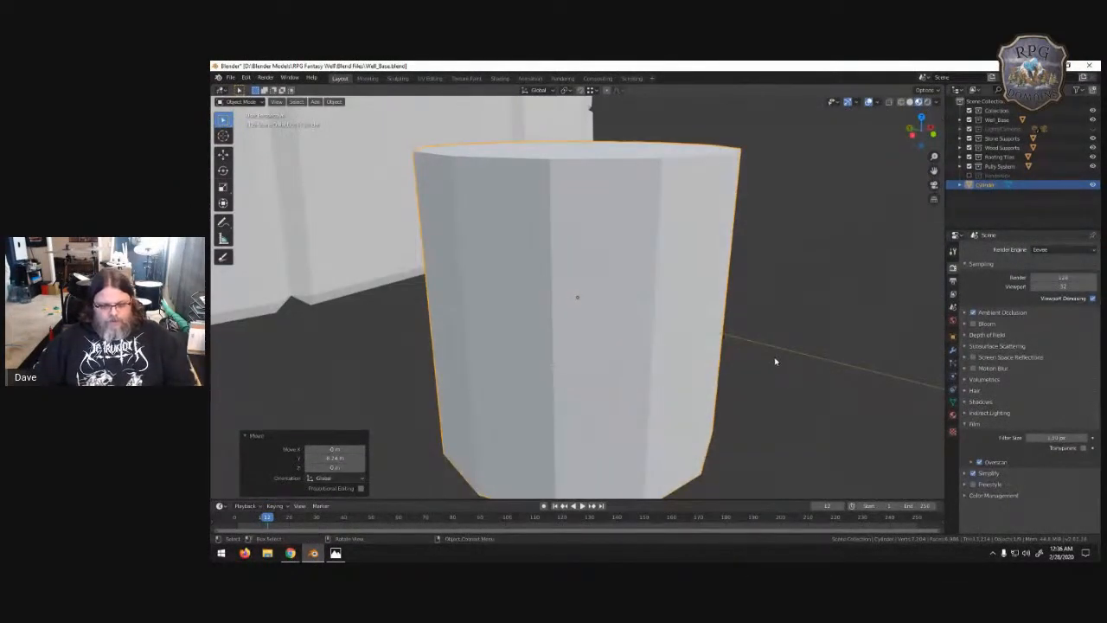
- Move the cylinder into a new collection named Rope
{"action": "key", "text": "m"}
{"action": "left_click", "coordinate": [776, 450]}
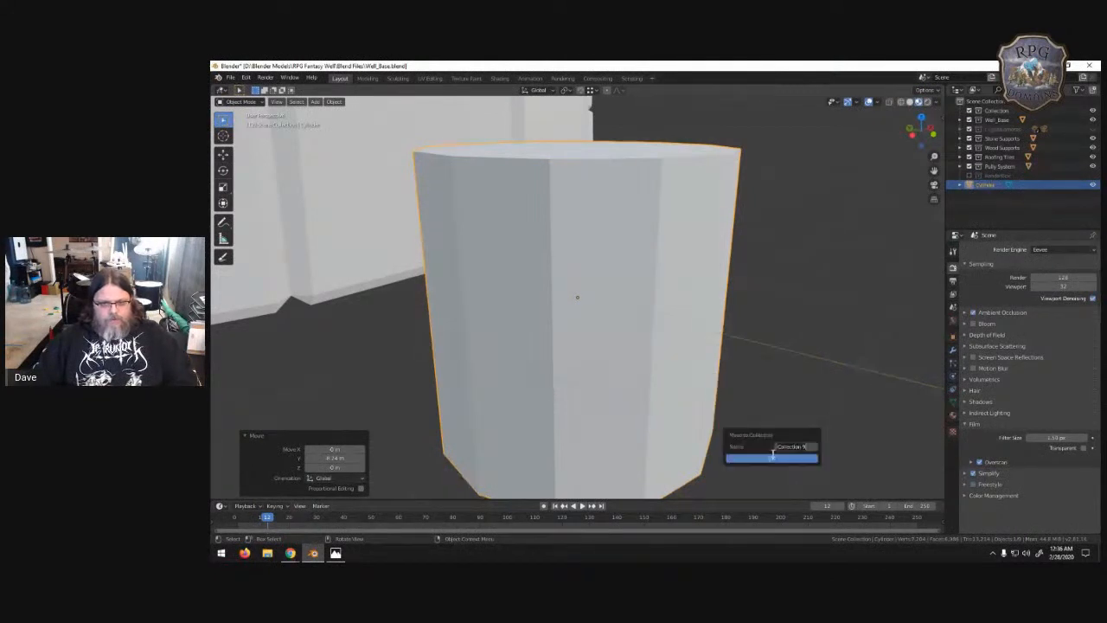
{"action": "type", "text": "Buc"}
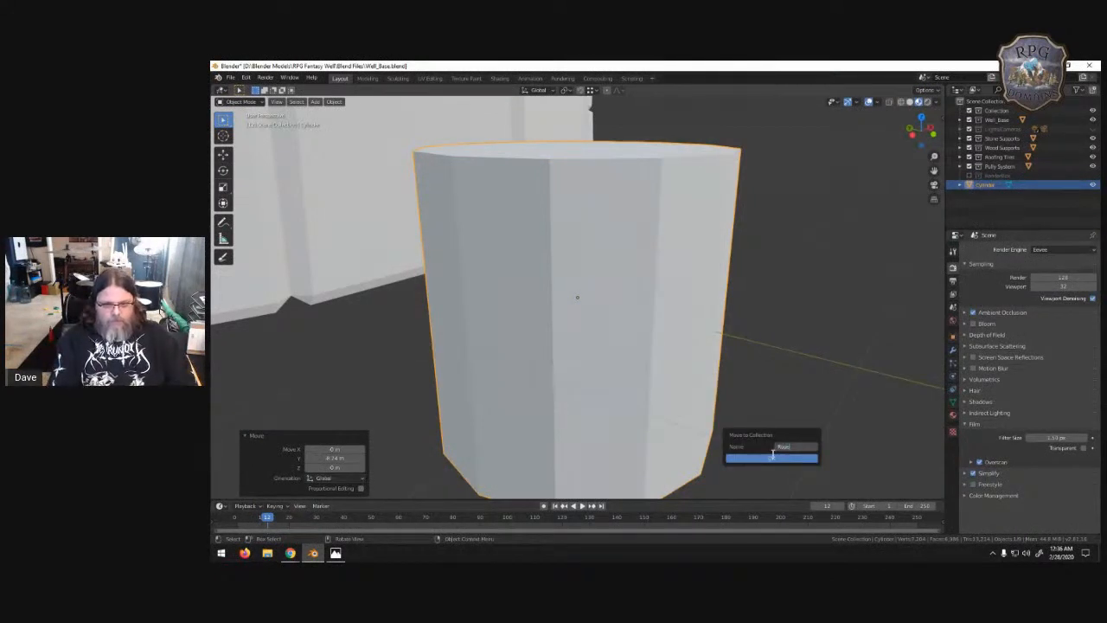
{"action": "left_click", "coordinate": [773, 457]}
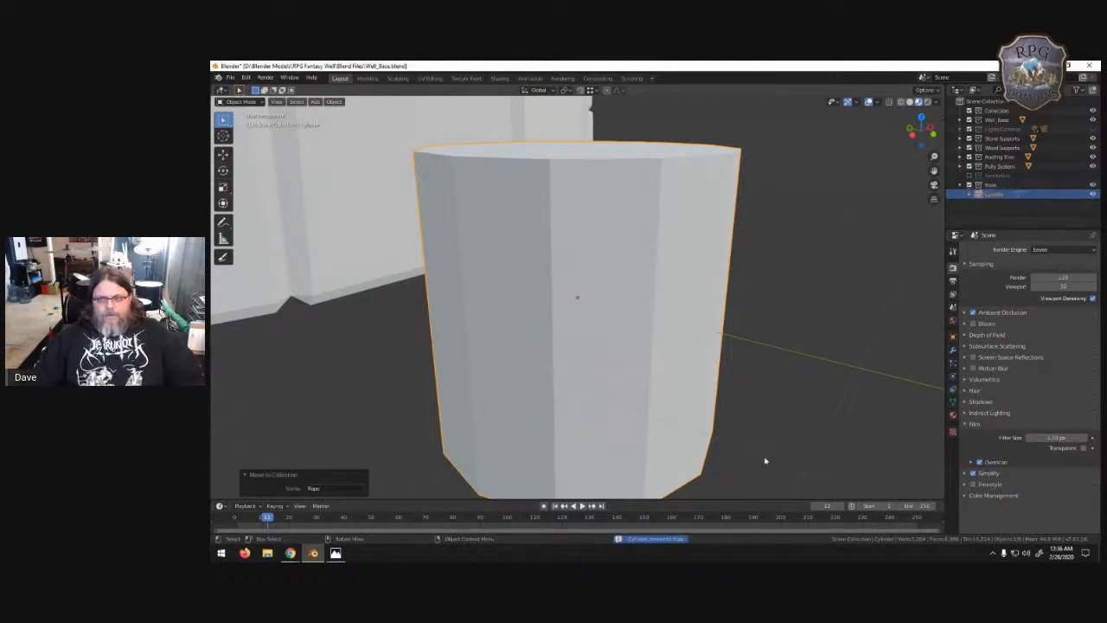
- Shrink the cylinder uniformly to about 0.134 and enlarge it again by a factor of about 1.495
{"action": "scroll", "coordinate": [801, 292], "scroll_direction": "down", "scroll_amount": 5}
{"action": "middle_click_drag", "start_coordinate": [724, 302], "coordinate": [687, 328]}
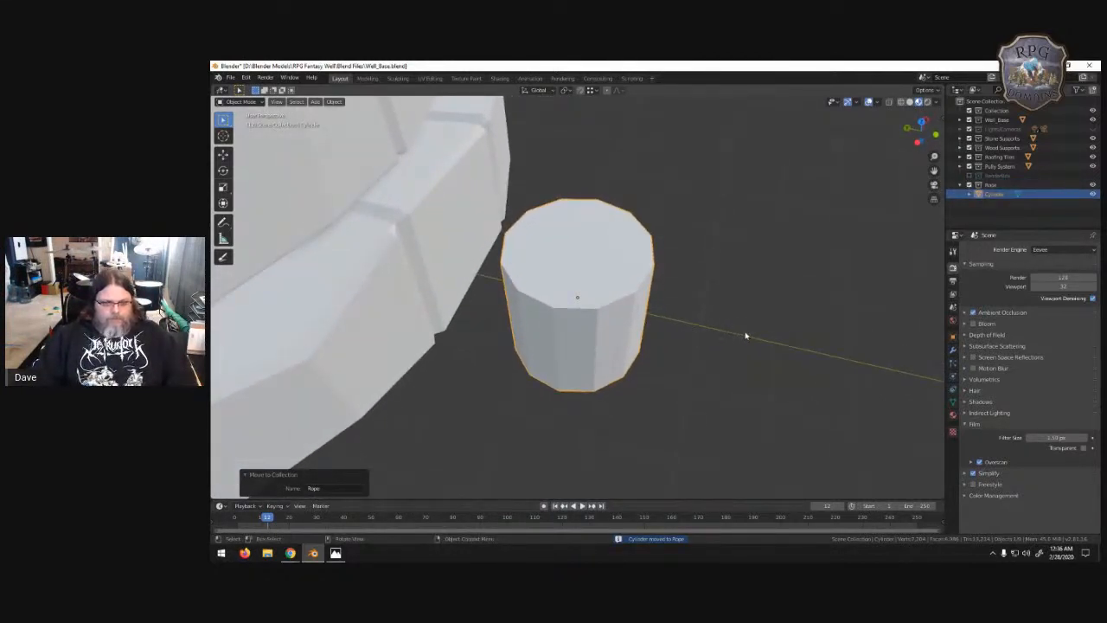
{"action": "key", "text": "s"}
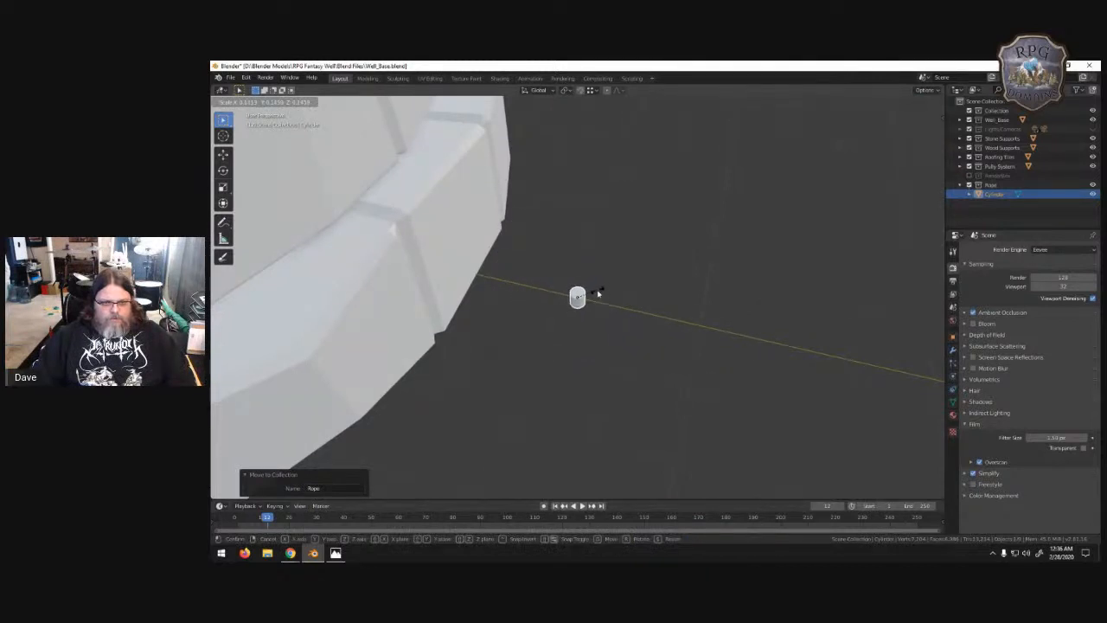
{"action": "left_click", "coordinate": [595, 293]}
{"action": "middle_click_drag", "start_coordinate": [671, 305], "coordinate": [603, 245]}
{"action": "scroll", "coordinate": [604, 245], "scroll_direction": "down", "scroll_amount": 8}
{"action": "scroll", "coordinate": [604, 244], "scroll_direction": "down", "scroll_amount": 1}
{"action": "scroll", "coordinate": [604, 245], "scroll_direction": "up", "scroll_amount": 1}
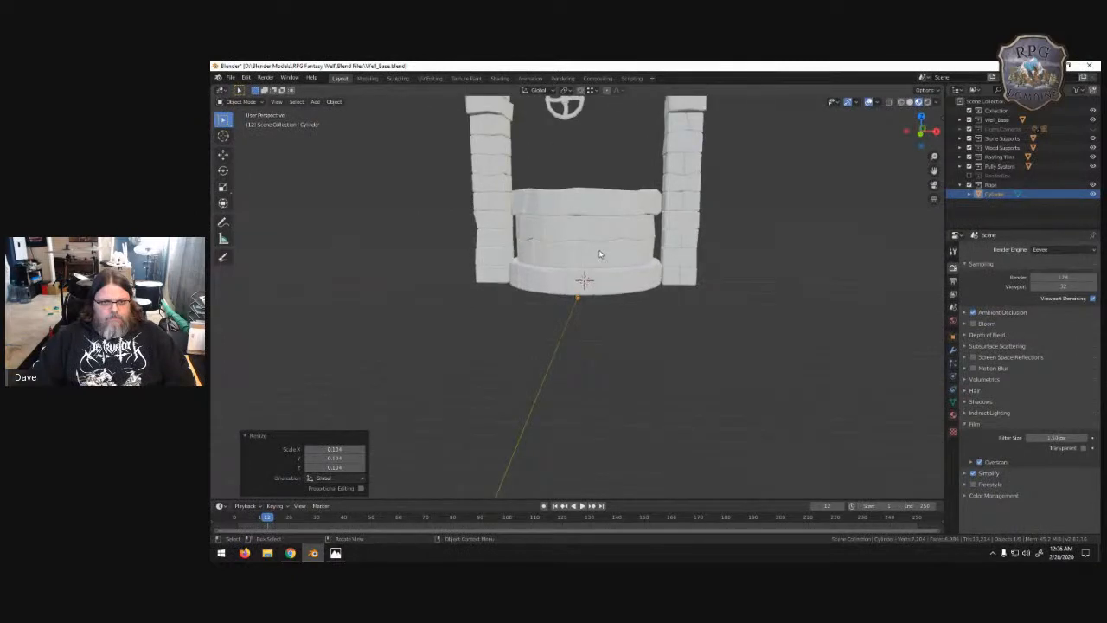
{"action": "key", "text": "s"}
{"action": "left_click", "coordinate": [640, 248]}
- Raise the small rope cylinder about 13.5 m along the Z axis
{"action": "key", "text": "g"}
{"action": "key", "text": "z"}
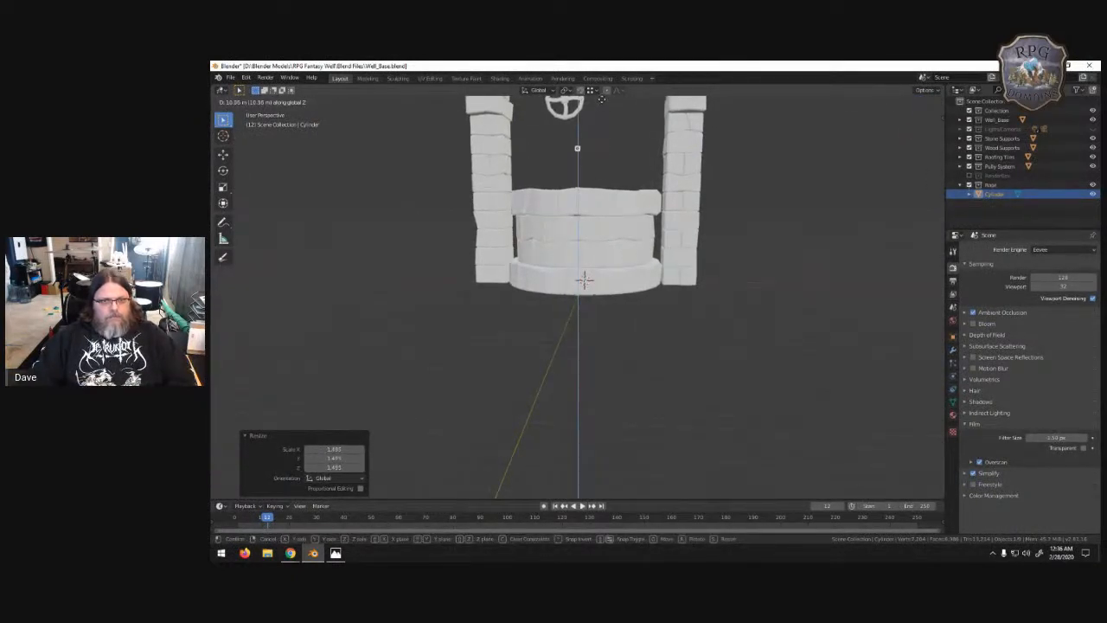
{"action": "left_click", "coordinate": [606, 100]}
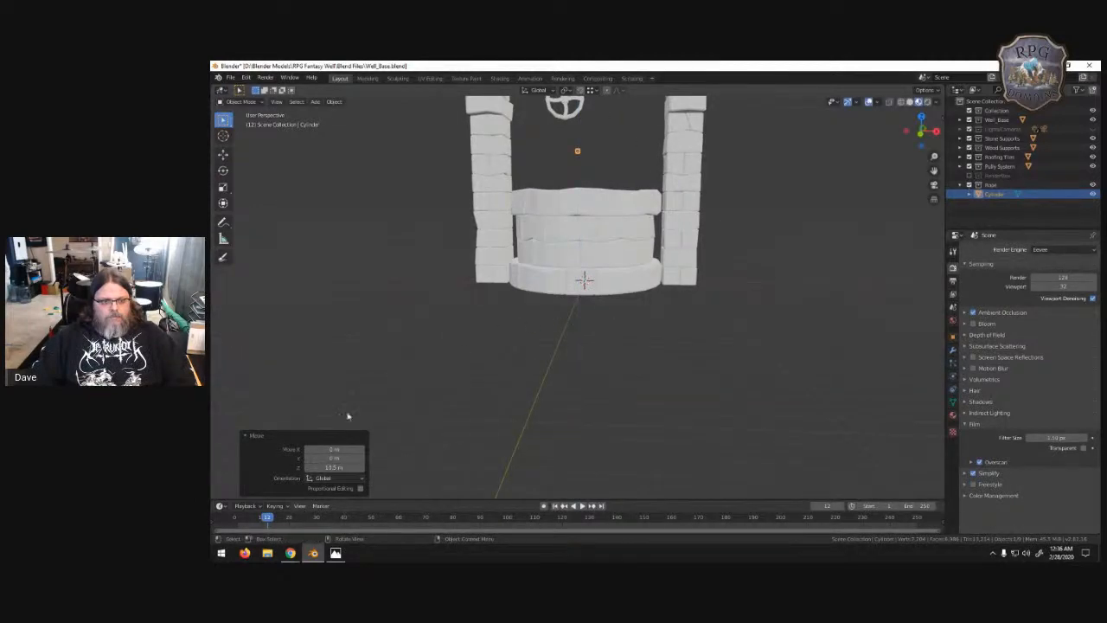
{"action": "middle_click_drag", "start_coordinate": [612, 299], "coordinate": [638, 348]}
{"action": "left_click", "coordinate": [252, 555]}
{"action": "left_click_drag", "start_coordinate": [633, 67], "coordinate": [1100, 69]}
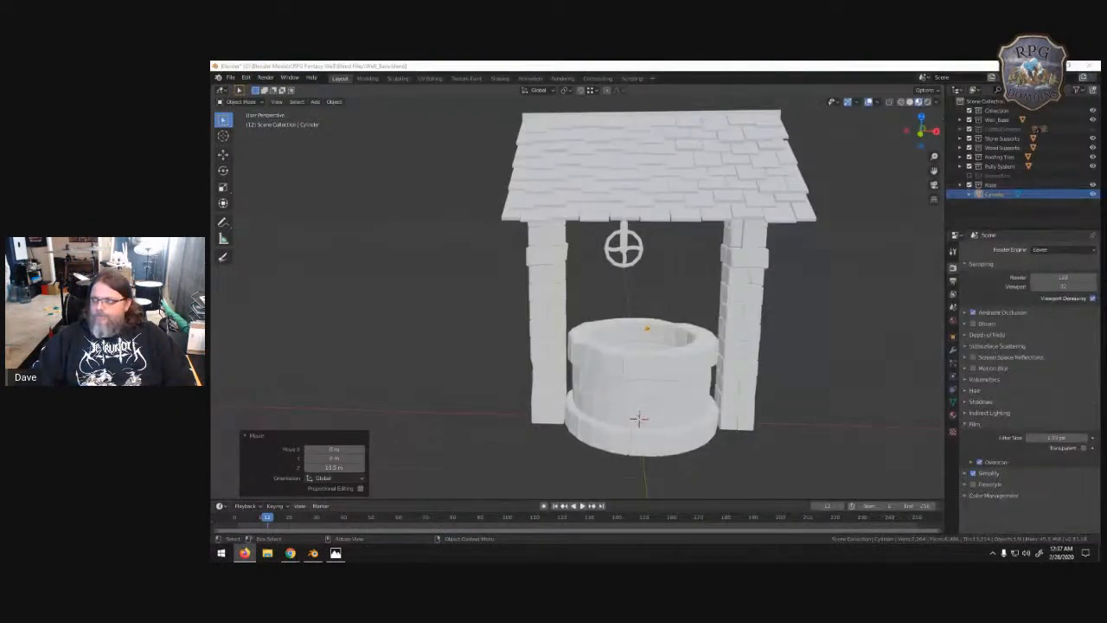
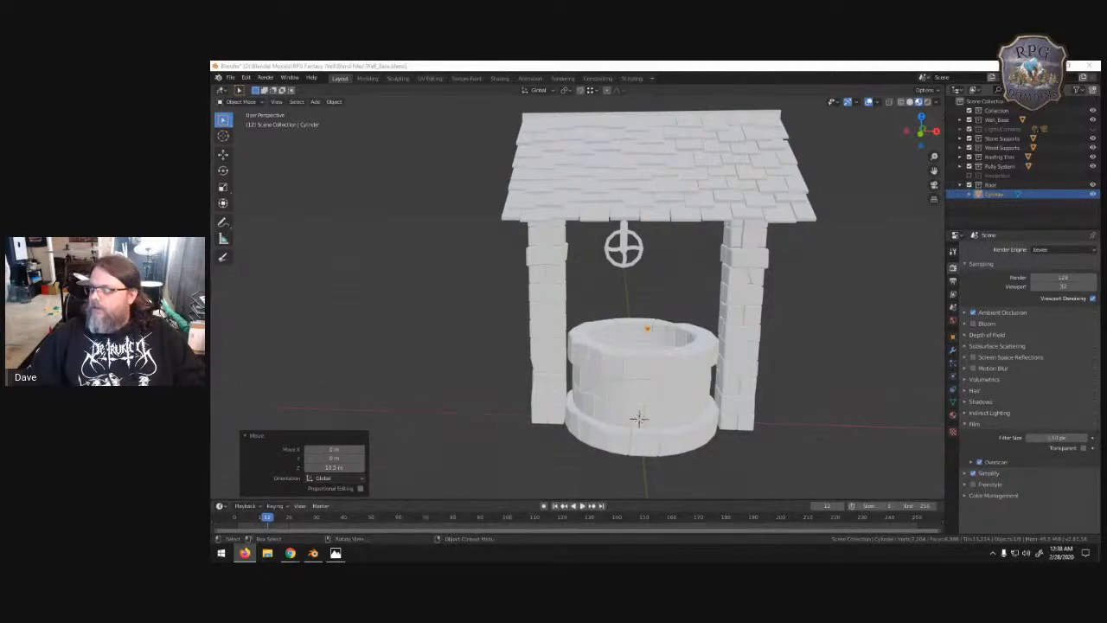
{"action": "left_click", "coordinate": [548, 66]}
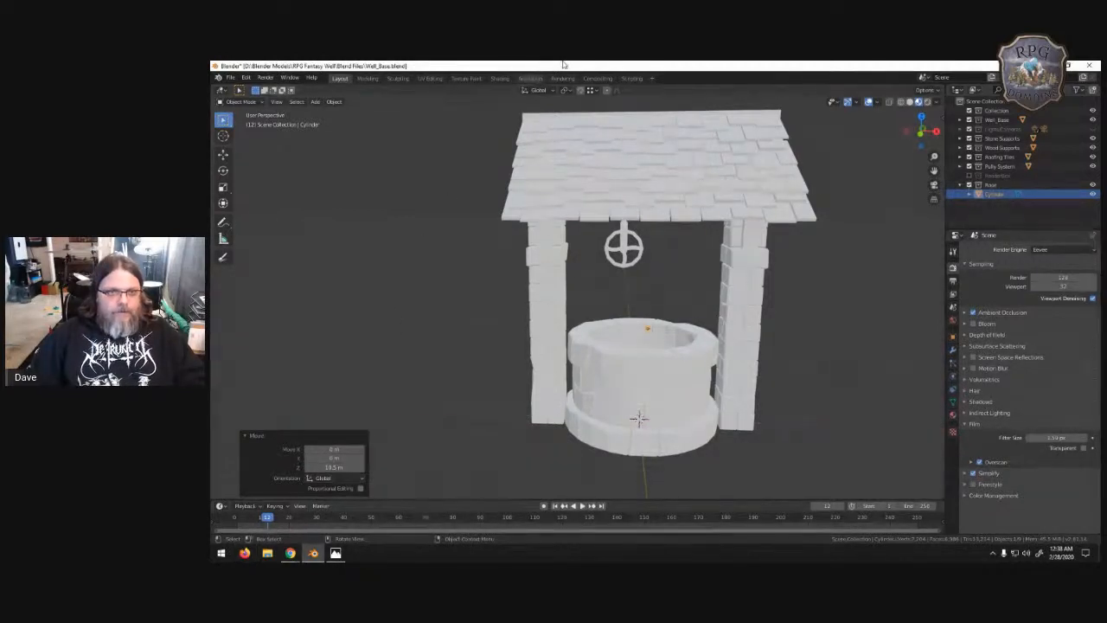
- Stretch the cylinder along the Z axis by a factor of about 40 into a long thin rope
{"action": "key", "text": "s"}
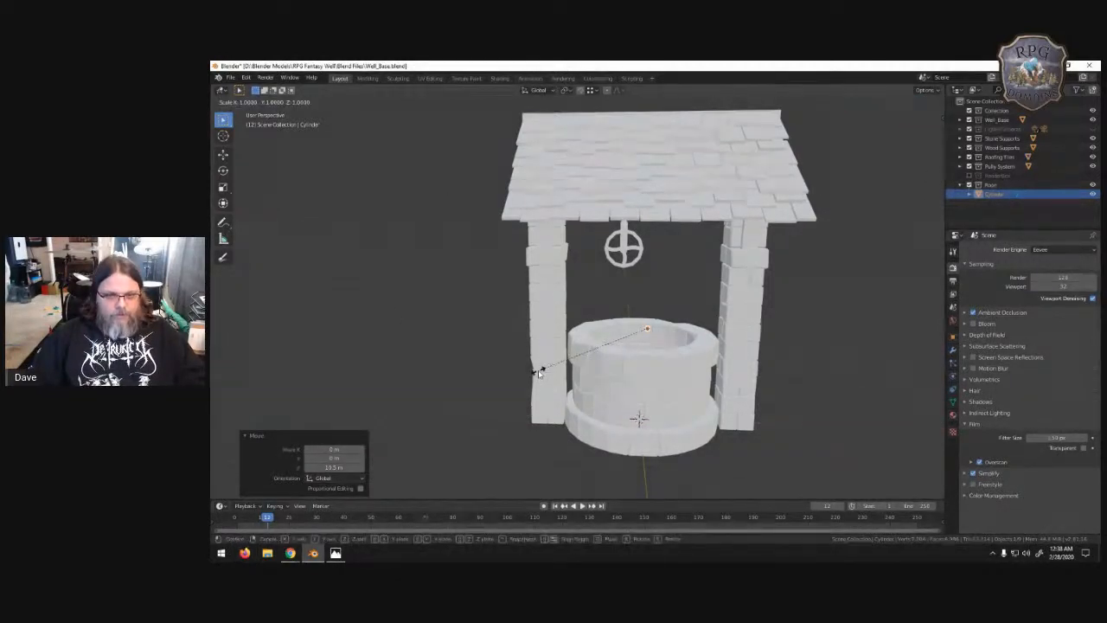
{"action": "key", "text": "z"}
{"action": "left_click", "coordinate": [658, 369]}
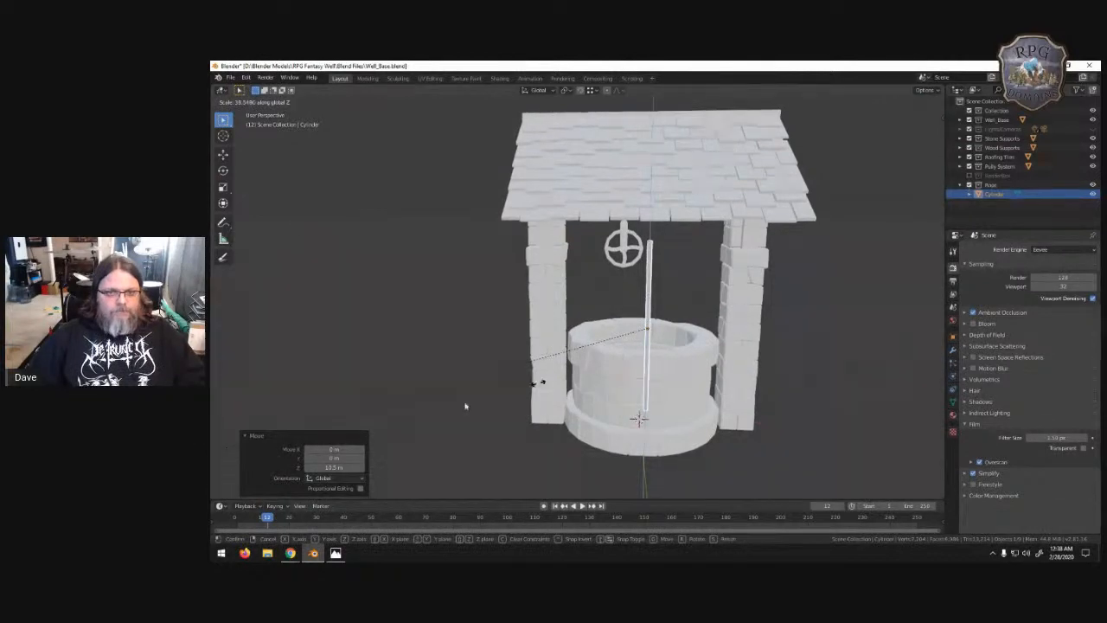
{"action": "middle_click_drag", "start_coordinate": [847, 335], "coordinate": [719, 329]}
{"action": "scroll", "coordinate": [694, 331], "scroll_direction": "up", "scroll_amount": 5}
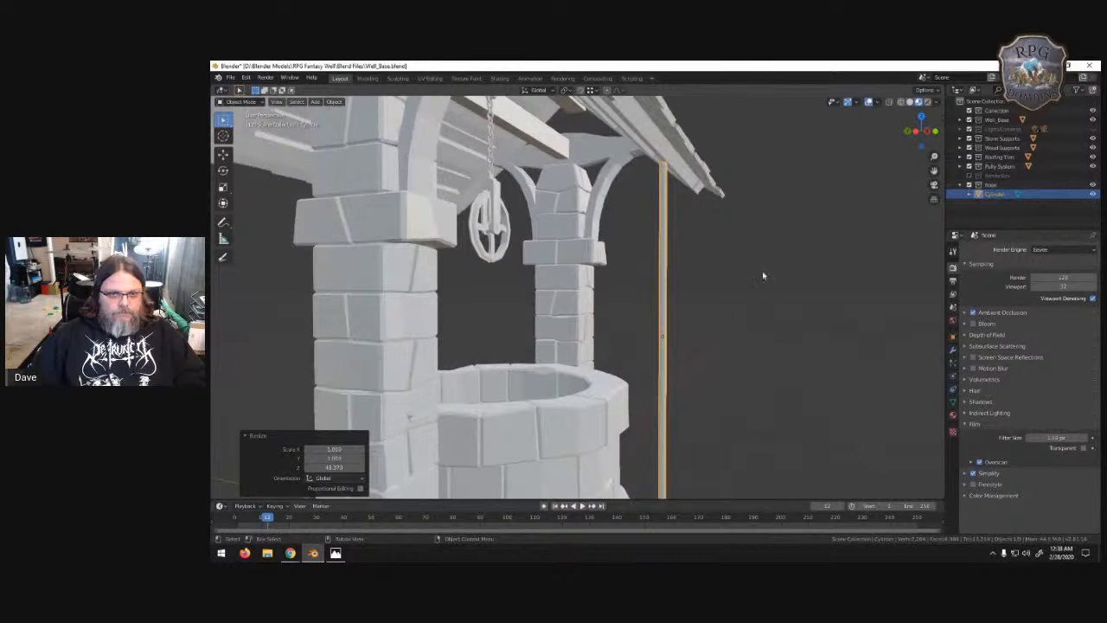
{"action": "middle_click_drag", "start_coordinate": [741, 247], "coordinate": [758, 263]}
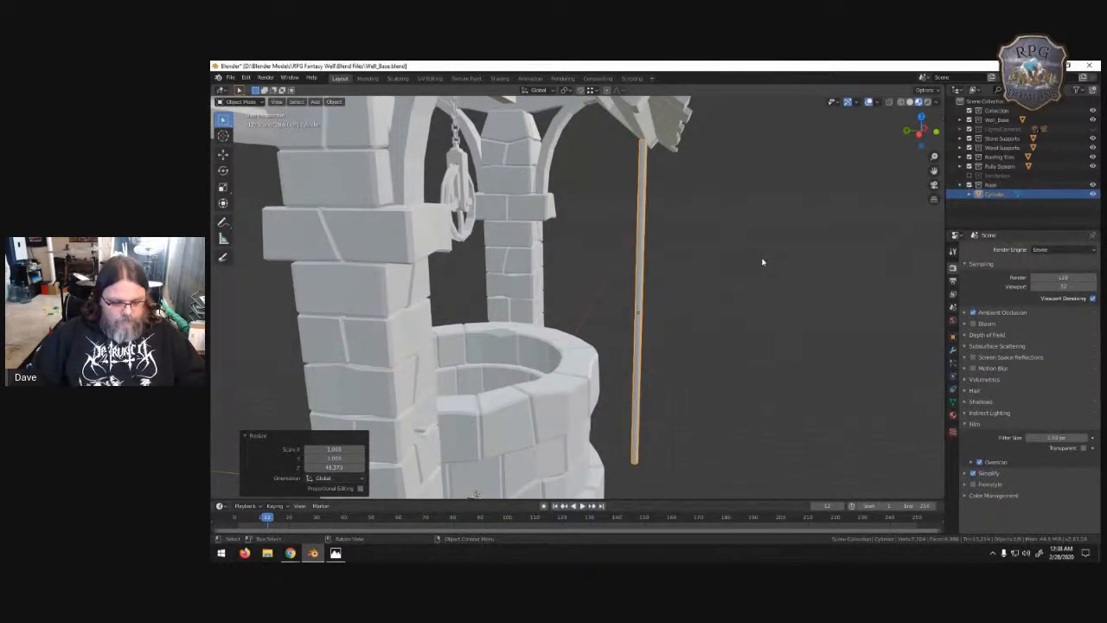
- Apply all transforms to the rope cylinder and open its mesh for editing
{"action": "key", "text": "Tab"}
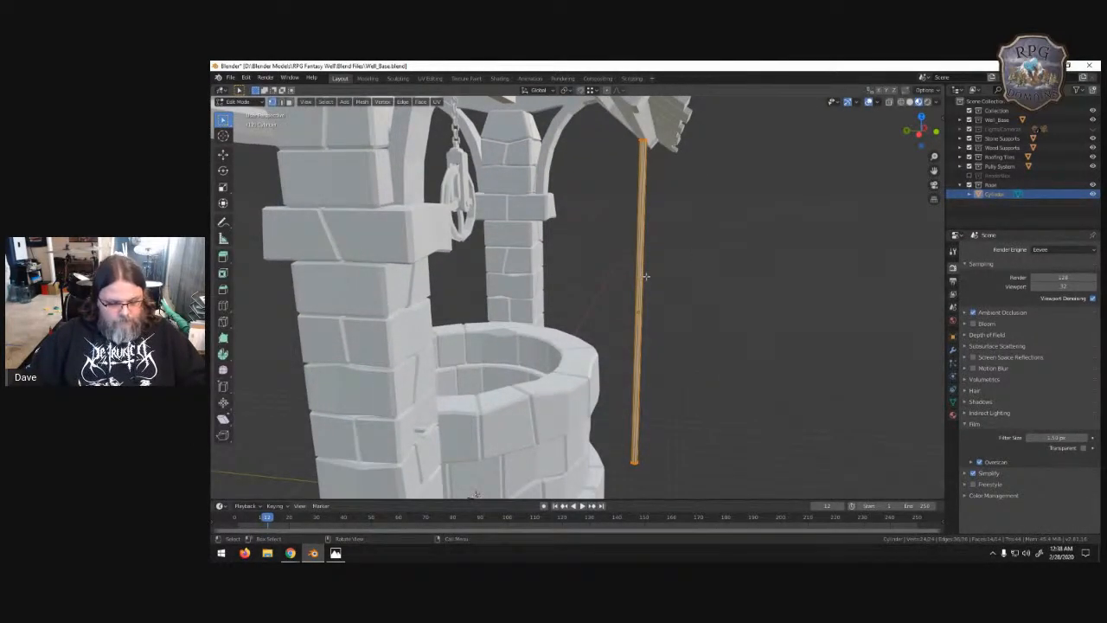
{"action": "key", "text": "Tab"}
{"action": "key", "text": "ctrl+a"}
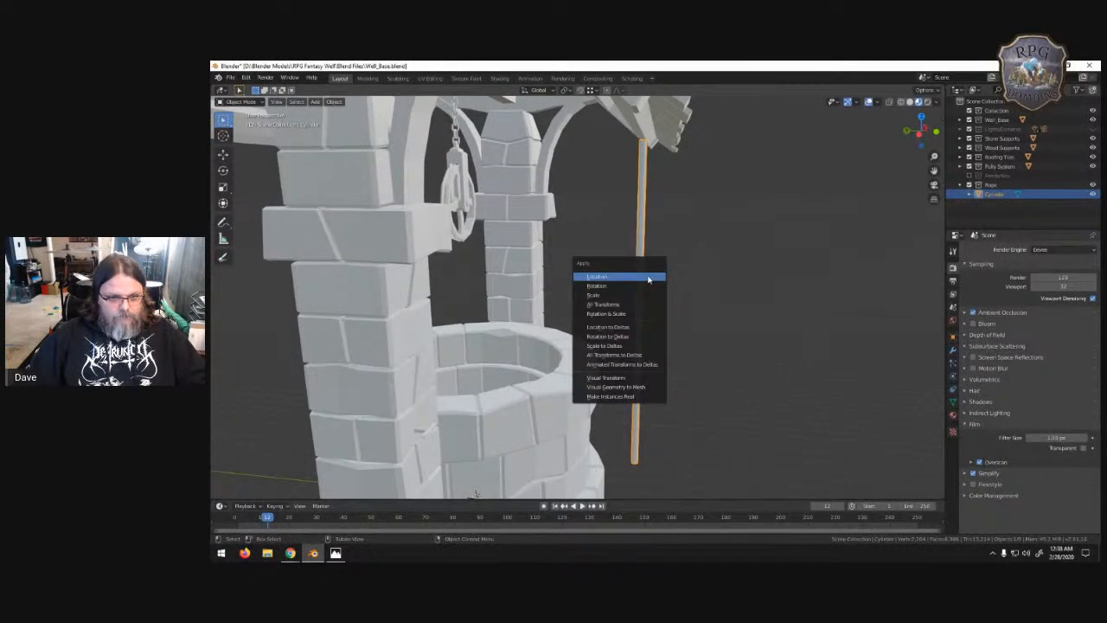
{"action": "left_click", "coordinate": [628, 304]}
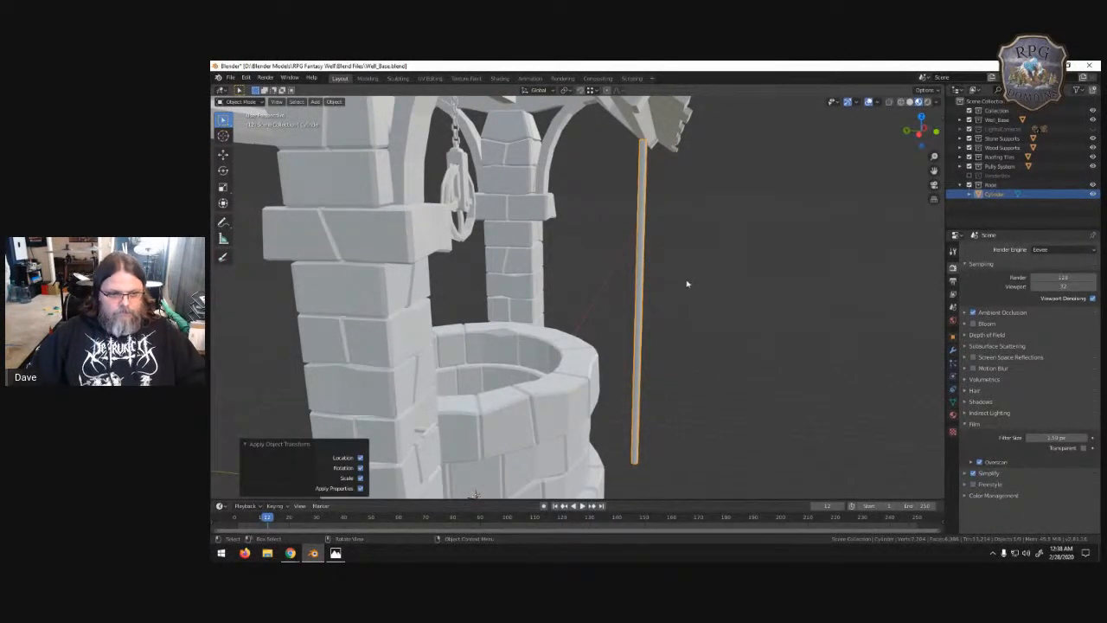
{"action": "left_click", "coordinate": [652, 280]}
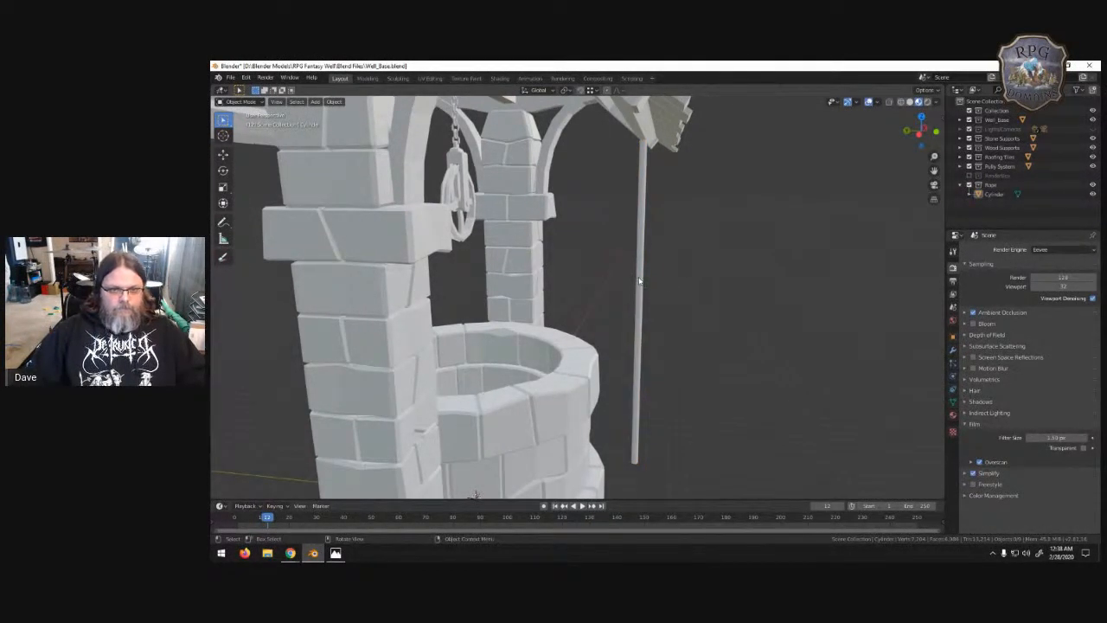
{"action": "left_click", "coordinate": [640, 281]}
{"action": "key", "text": "Tab"}
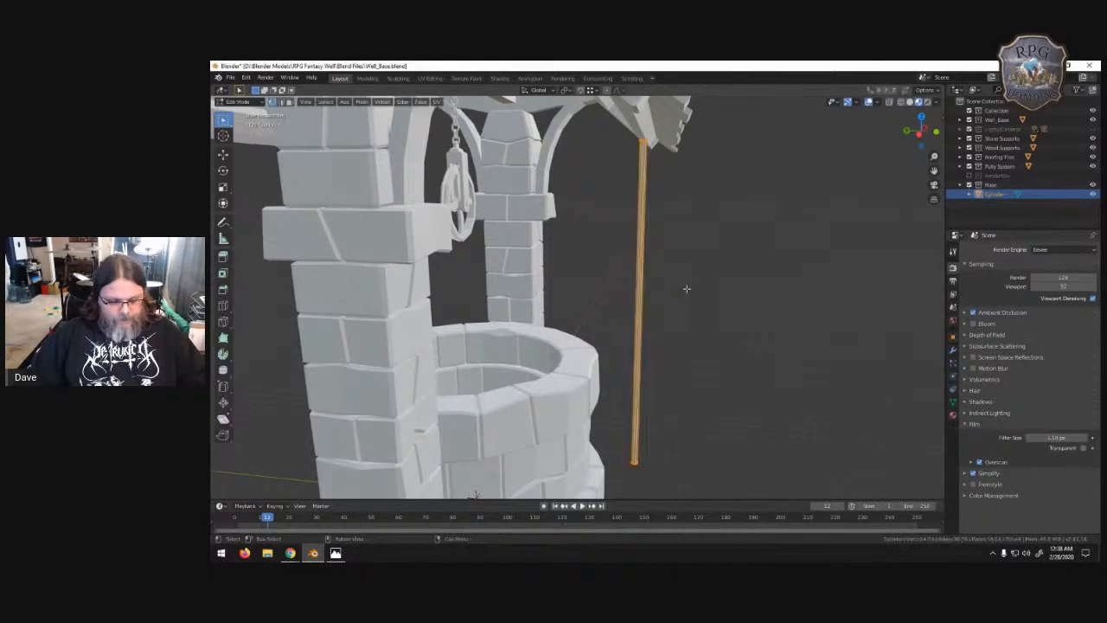
{"action": "key", "text": "ctrl+r"}
{"action": "left_click", "coordinate": [646, 295]}
{"action": "right_click", "coordinate": [647, 295]}
- Add 27 evenly spaced loop cuts across the length of the rope cylinder
{"action": "key", "text": "ctrl+r"}
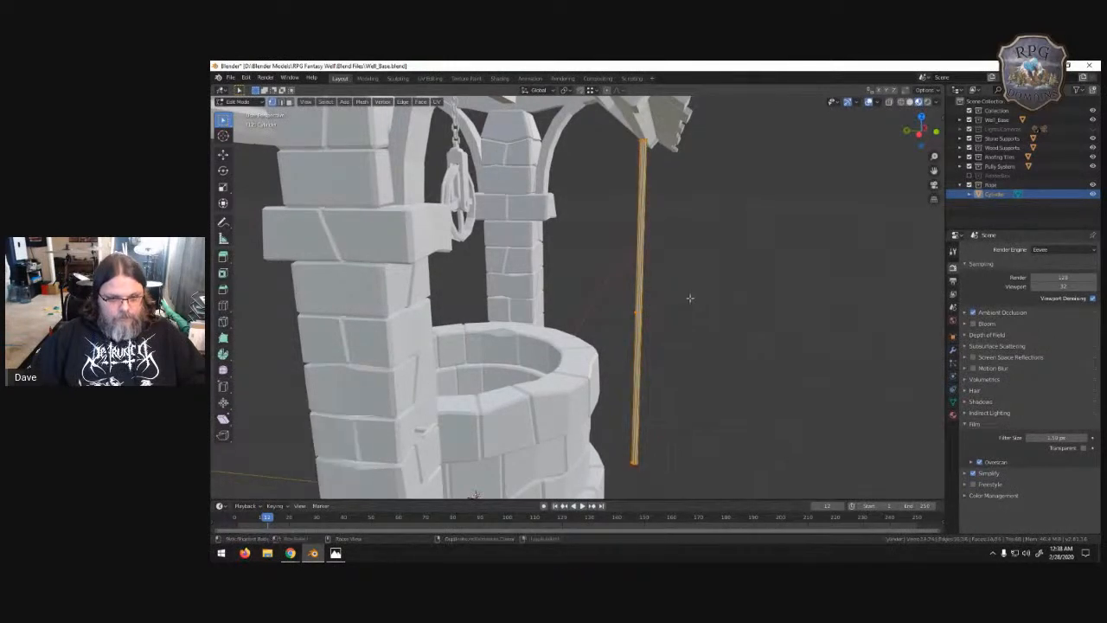
{"action": "scroll", "coordinate": [647, 294], "scroll_direction": "up", "scroll_amount": 1}
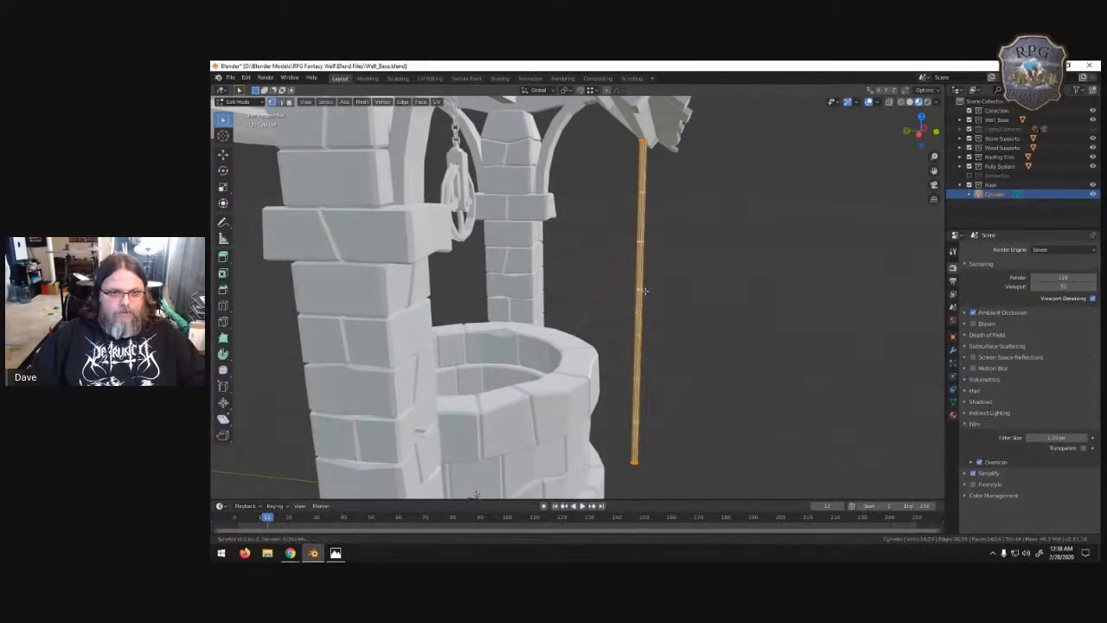
{"action": "scroll", "coordinate": [643, 289], "scroll_direction": "up", "scroll_amount": 3}
{"action": "scroll", "coordinate": [645, 286], "scroll_direction": "up", "scroll_amount": 5}
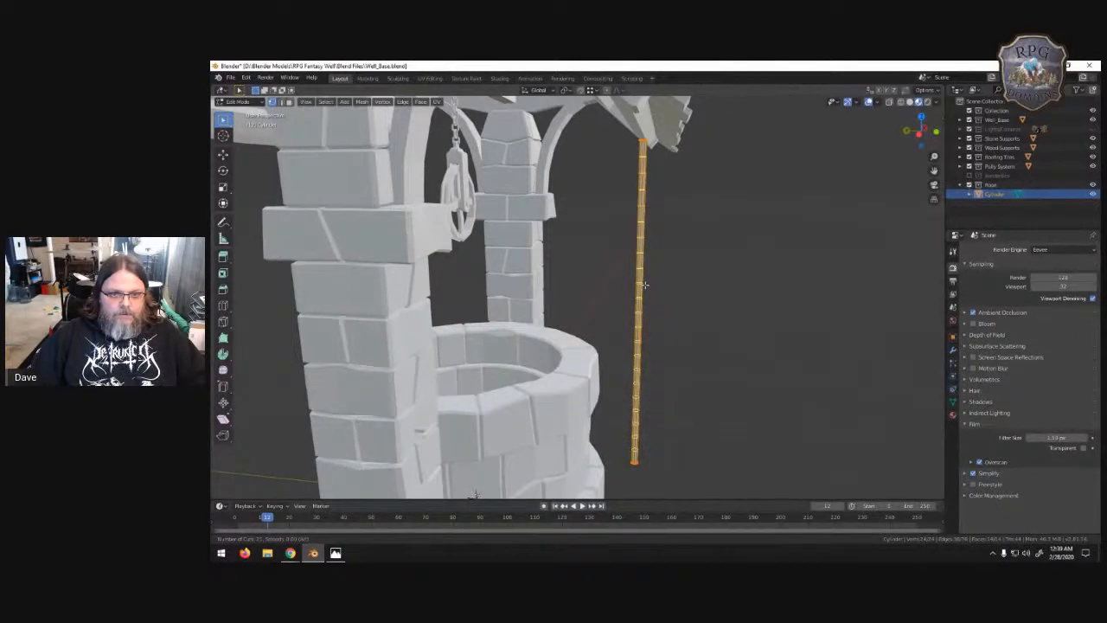
{"action": "scroll", "coordinate": [645, 285], "scroll_direction": "up", "scroll_amount": 3}
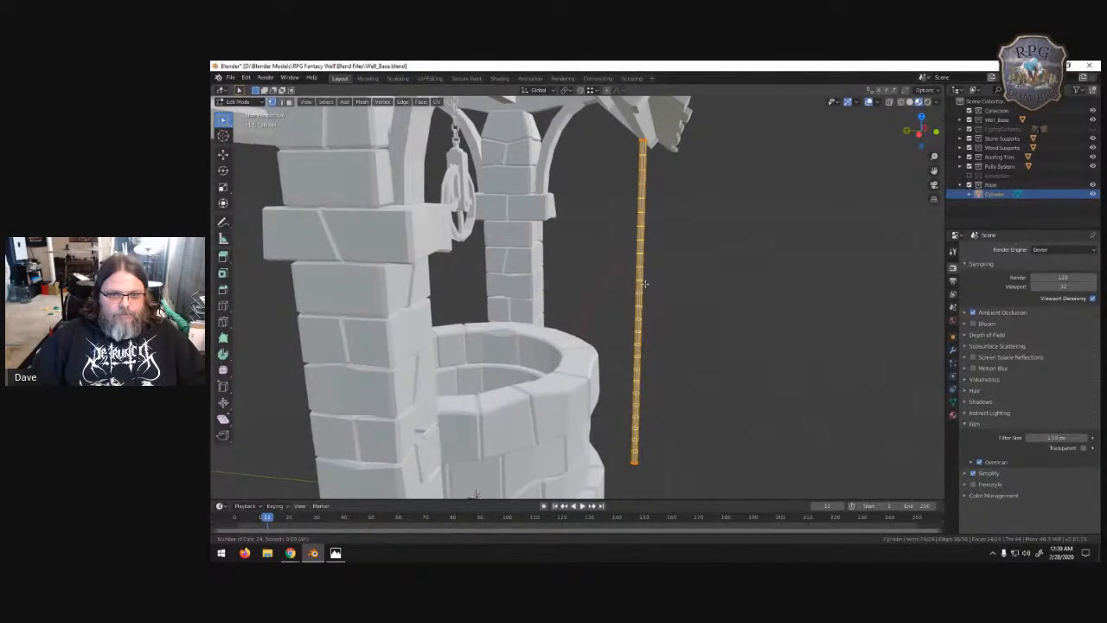
{"action": "left_click", "coordinate": [644, 287]}
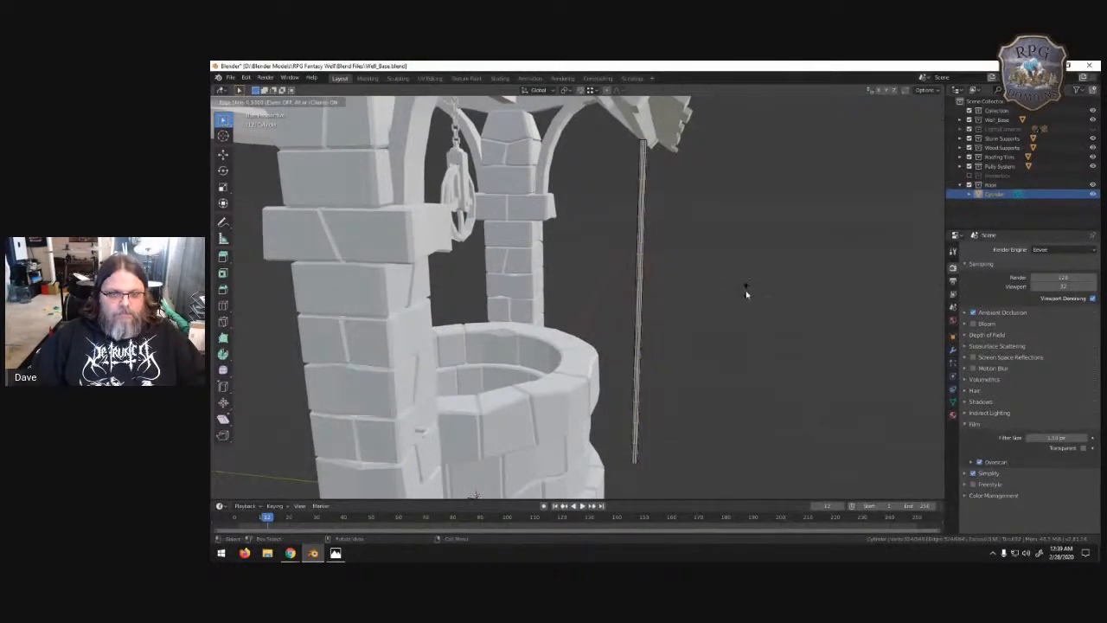
{"action": "right_click", "coordinate": [721, 289]}
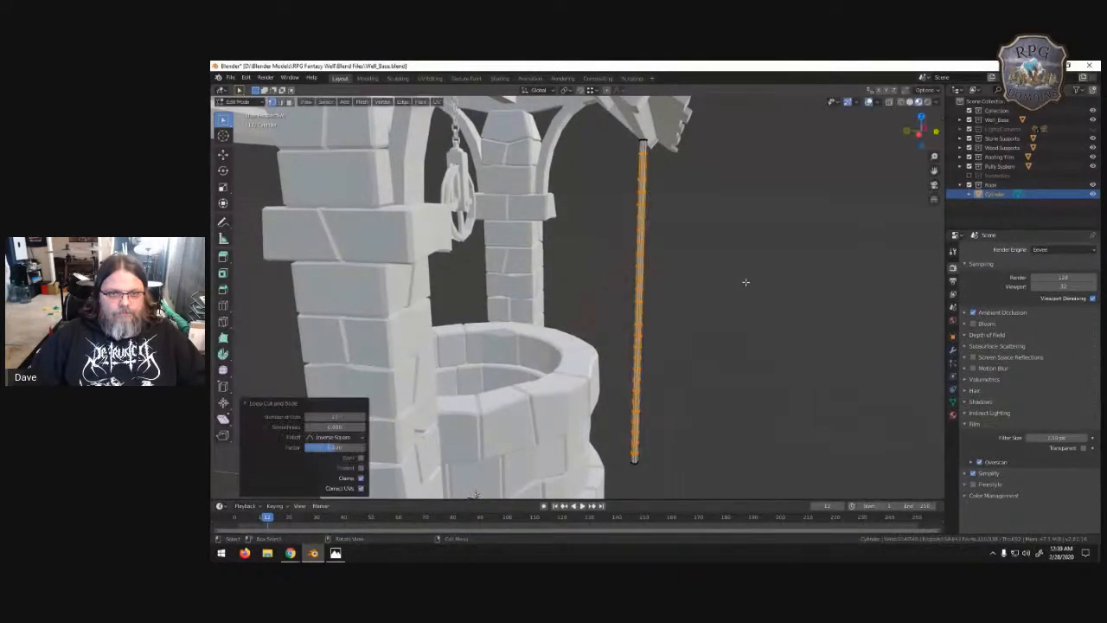
- Select all linked geometry of the rope mesh
{"action": "middle_click_drag", "start_coordinate": [778, 237], "coordinate": [704, 311]}
{"action": "key", "text": "l"}
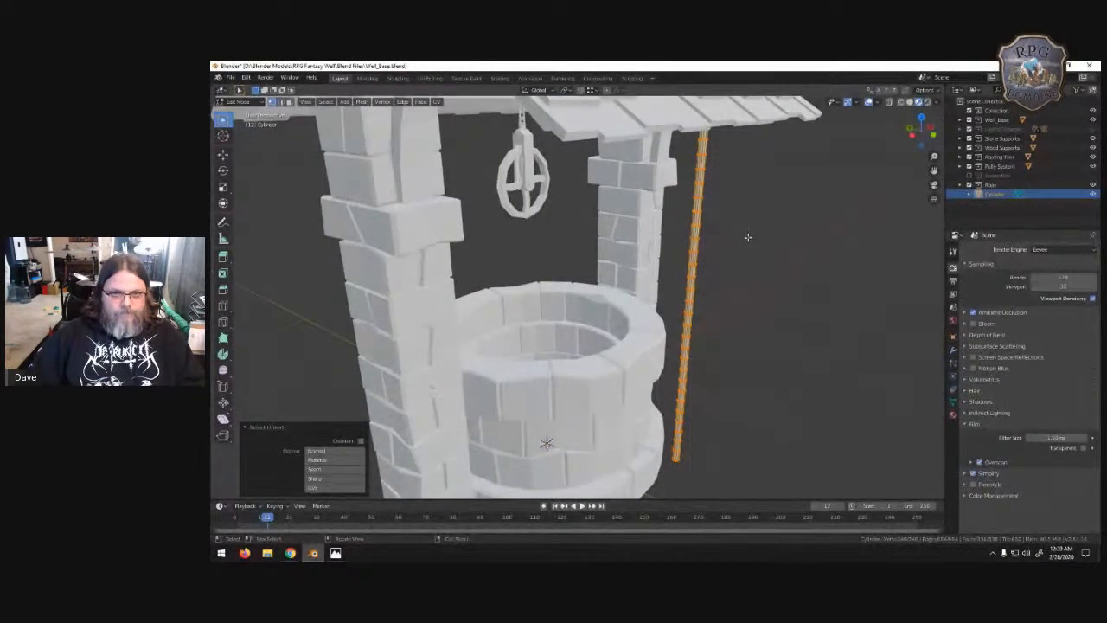
{"action": "middle_click_drag", "start_coordinate": [748, 238], "coordinate": [789, 223]}
{"action": "scroll", "coordinate": [745, 264], "scroll_direction": "down", "scroll_amount": 8}
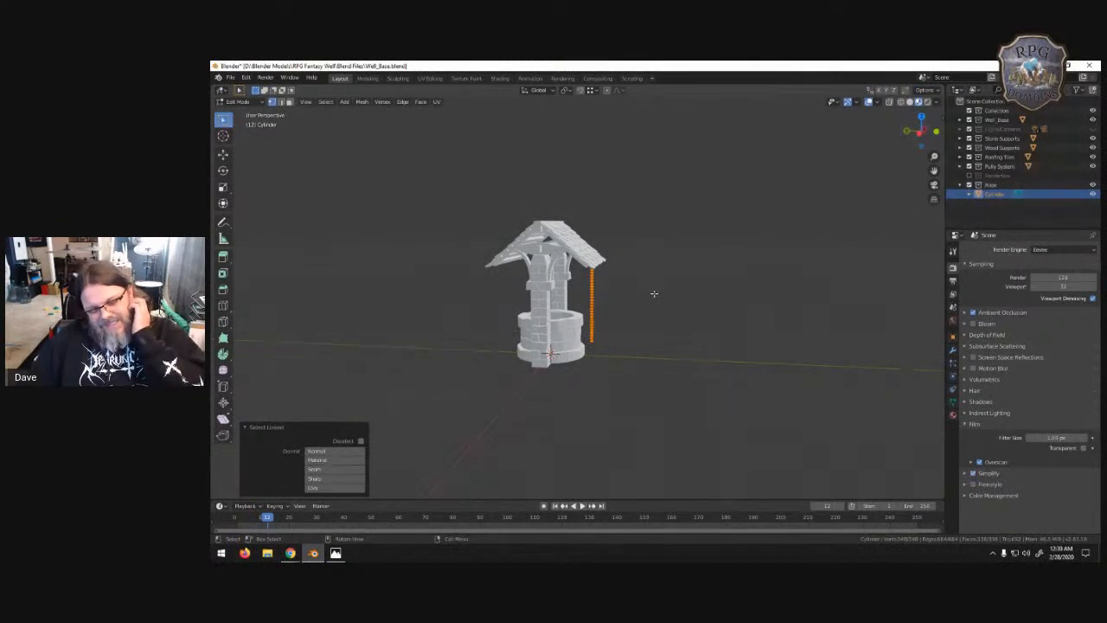
{"action": "middle_click_drag", "start_coordinate": [657, 306], "coordinate": [587, 313]}
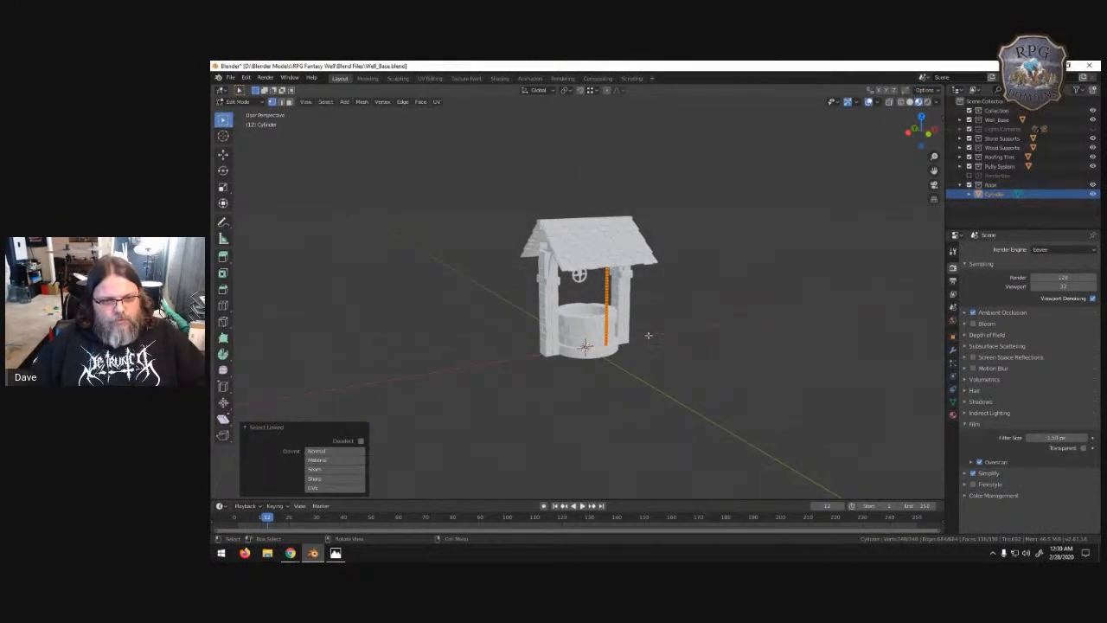
- Hide the roofing tiles, wood supports, stone supports, well base and pulley system collections
{"action": "left_click", "coordinate": [1093, 156]}
{"action": "left_click", "coordinate": [1092, 147]}
{"action": "left_click", "coordinate": [1093, 138]}
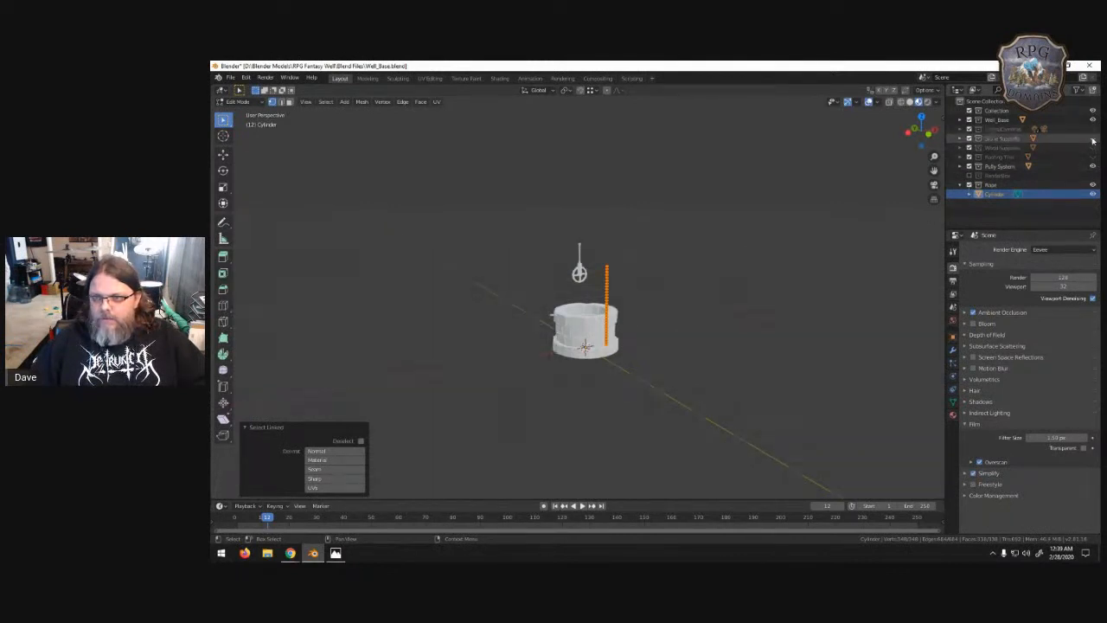
{"action": "left_click", "coordinate": [1094, 119]}
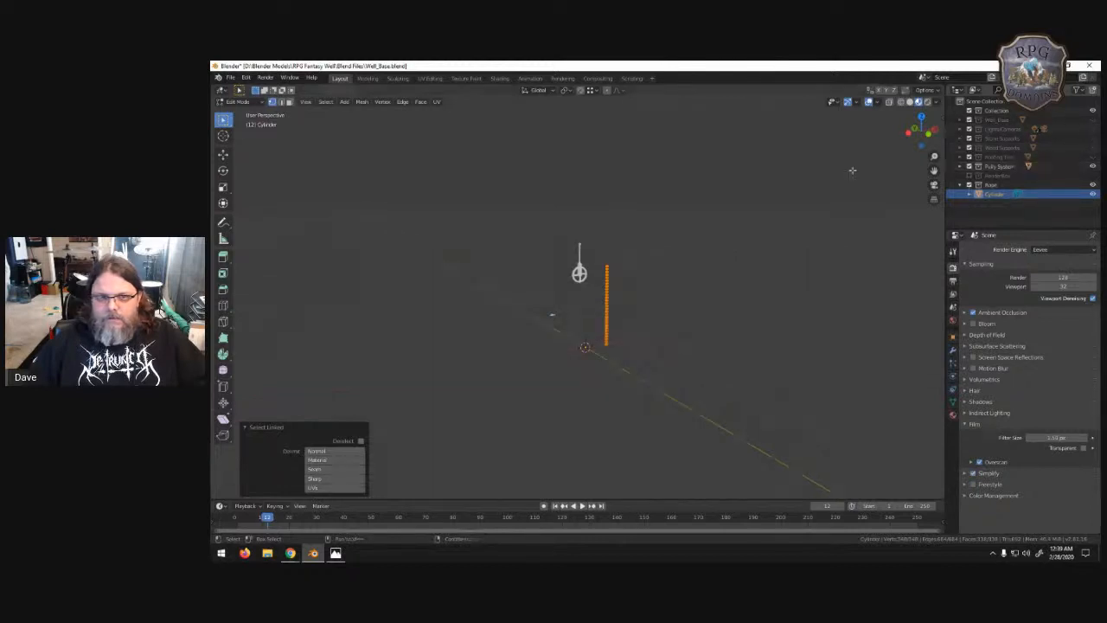
{"action": "left_click", "coordinate": [1094, 166]}
- Rotate the rope mesh 90° in the front view so it lies horizontally
{"action": "middle_click_drag", "start_coordinate": [718, 231], "coordinate": [710, 282]}
{"action": "key", "text": "KP_1"}
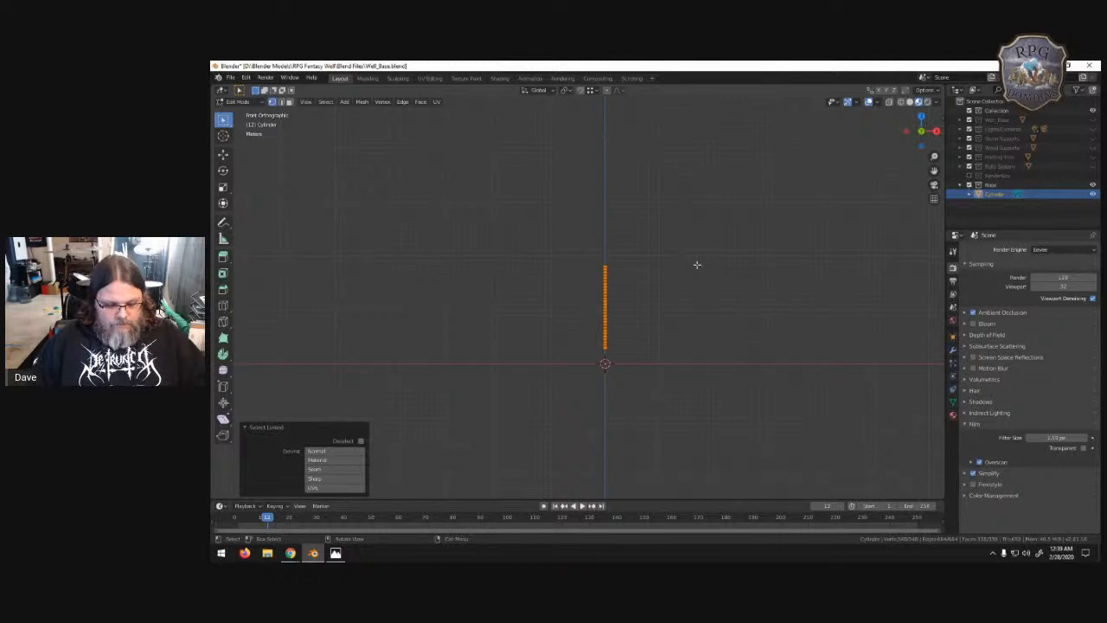
{"action": "type", "text": "r90"}
{"action": "key", "text": "Return"}
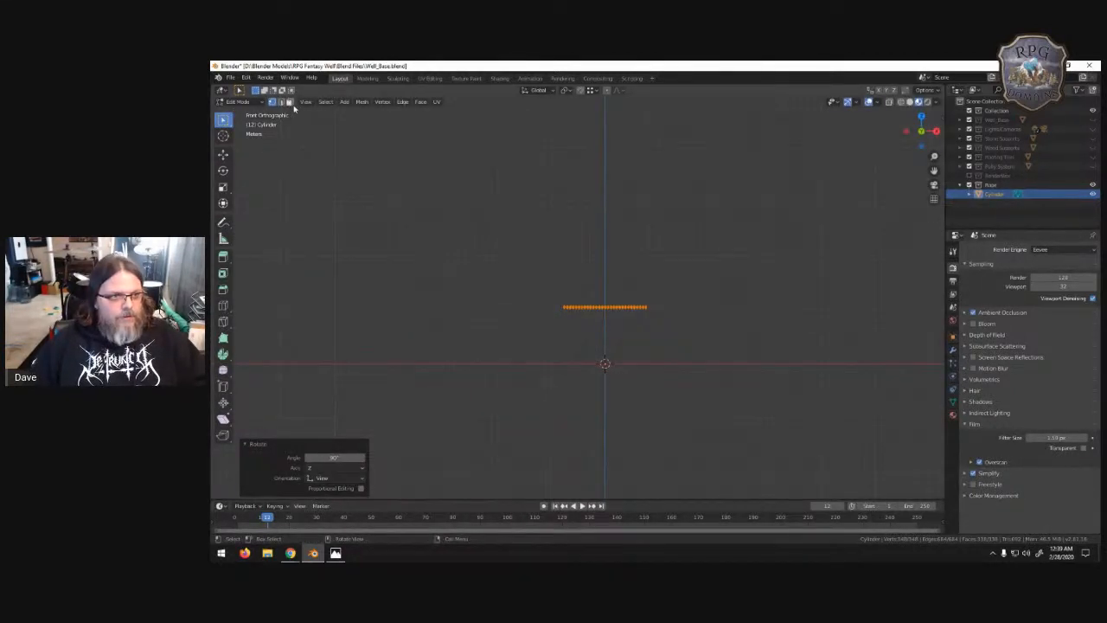
- Return to Object Mode and move the rope's geometry to its origin
{"action": "key", "text": "Tab"}
{"action": "left_click", "coordinate": [334, 101]}
{"action": "mouse_move", "coordinate": [342, 117]}
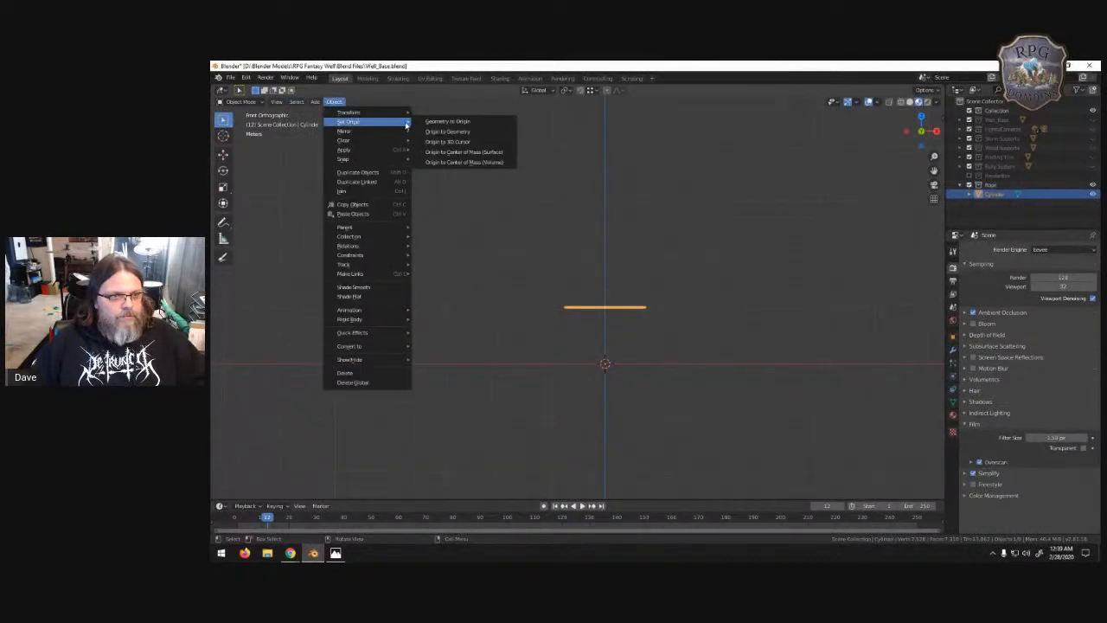
{"action": "left_click", "coordinate": [465, 122]}
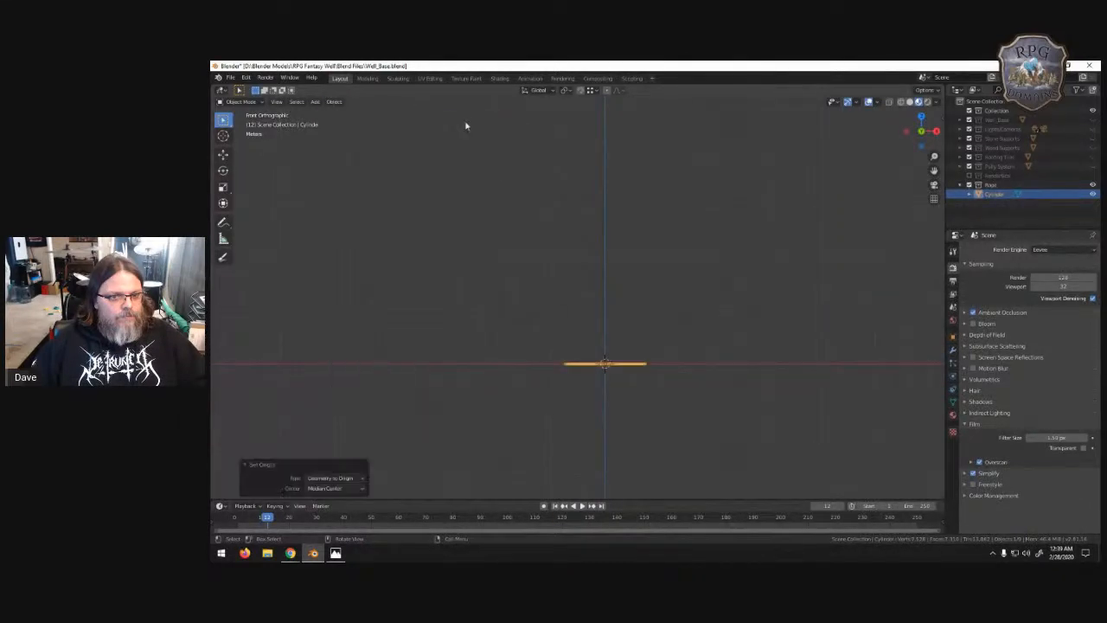
- Add a Simple Deform modifier to the rope and set it to Bend around the Z axis with a 180° angle
{"action": "middle_click_drag", "start_coordinate": [680, 280], "coordinate": [702, 304]}
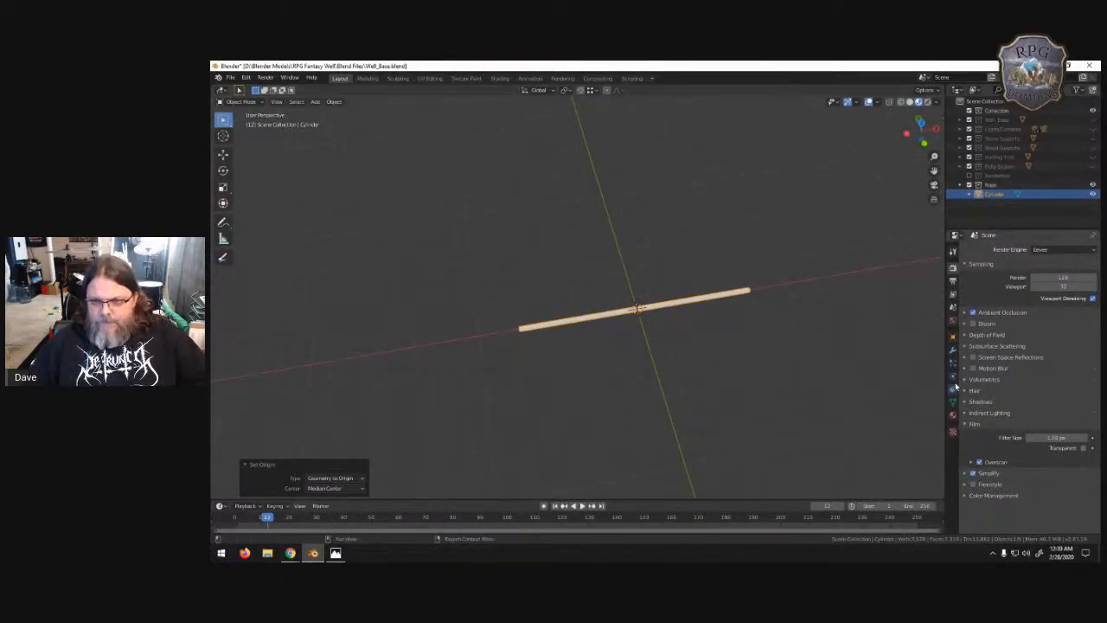
{"action": "left_click", "coordinate": [952, 352]}
{"action": "left_click", "coordinate": [1006, 250]}
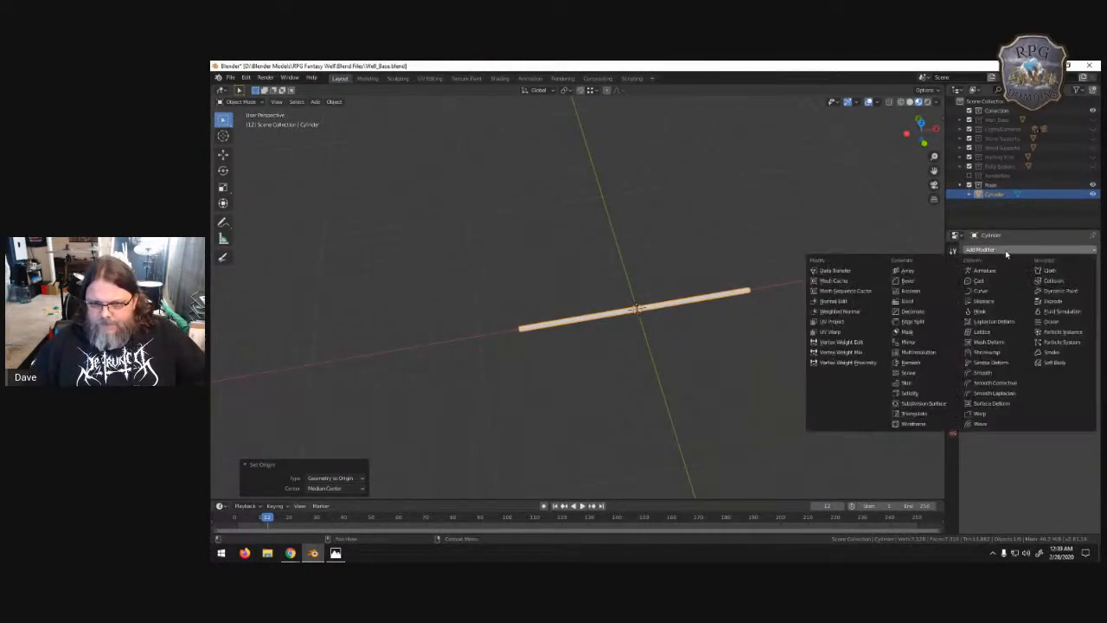
{"action": "left_click", "coordinate": [1010, 364]}
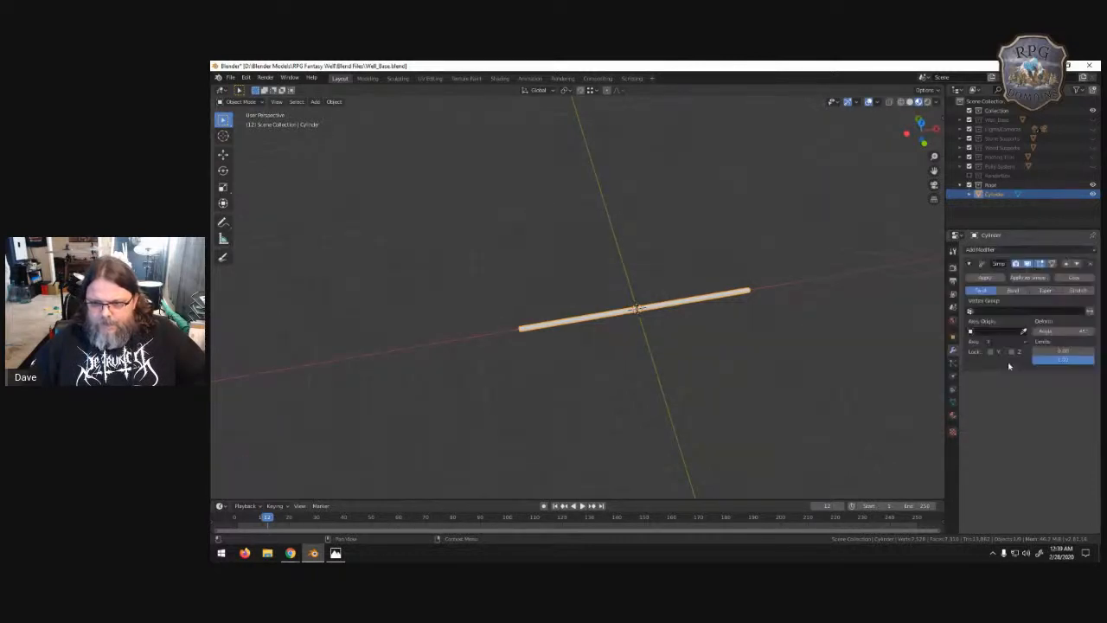
{"action": "left_click", "coordinate": [1012, 345]}
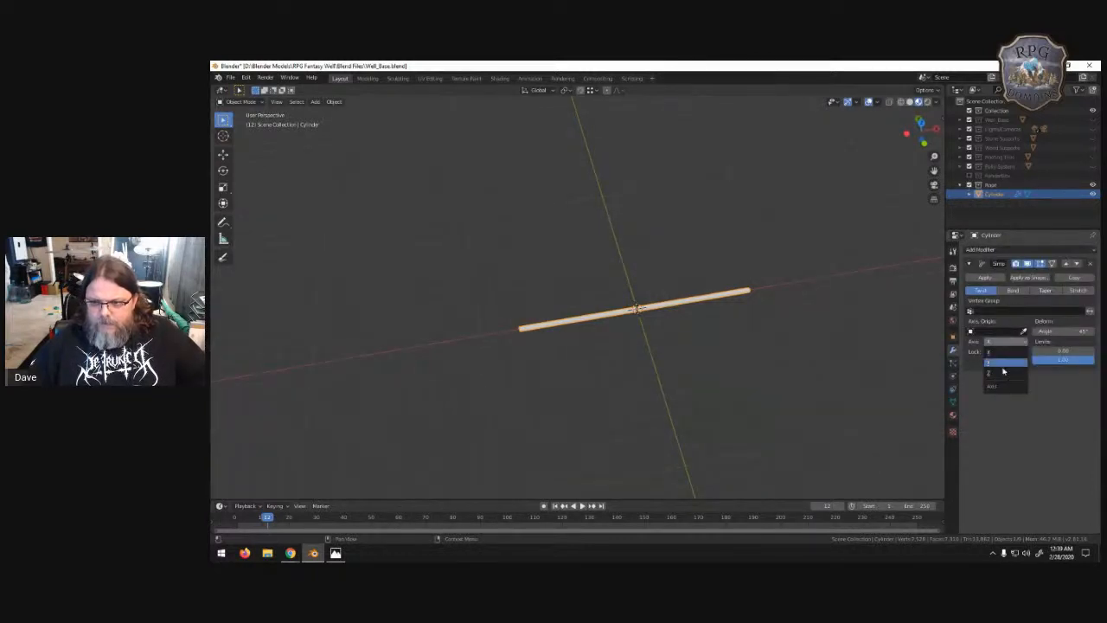
{"action": "left_click", "coordinate": [1007, 370]}
{"action": "left_click", "coordinate": [1013, 292]}
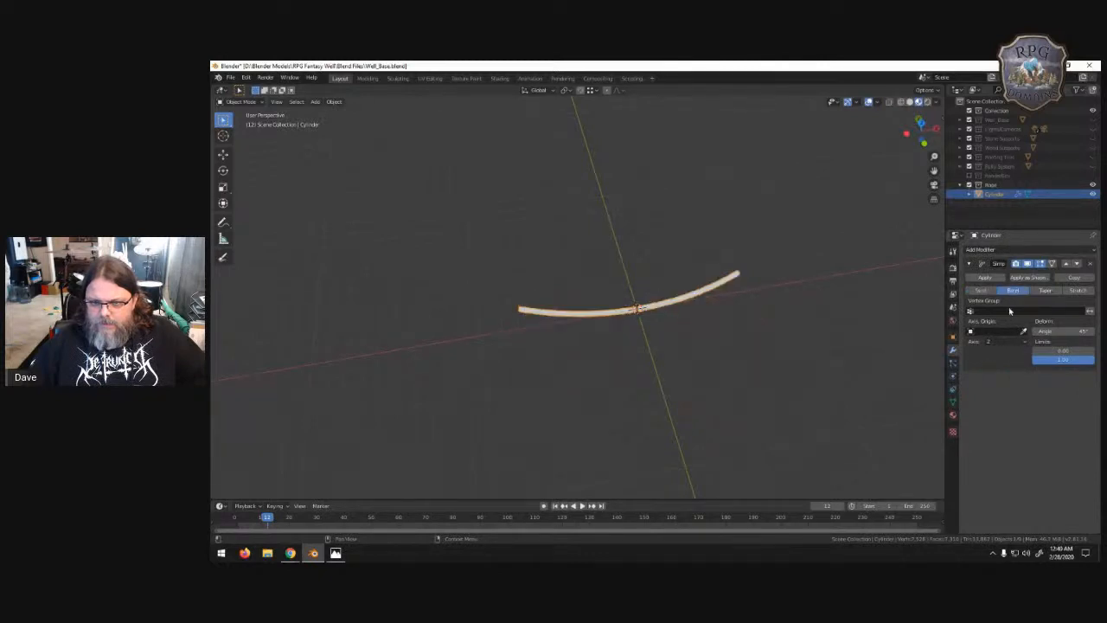
{"action": "left_click", "coordinate": [1065, 330]}
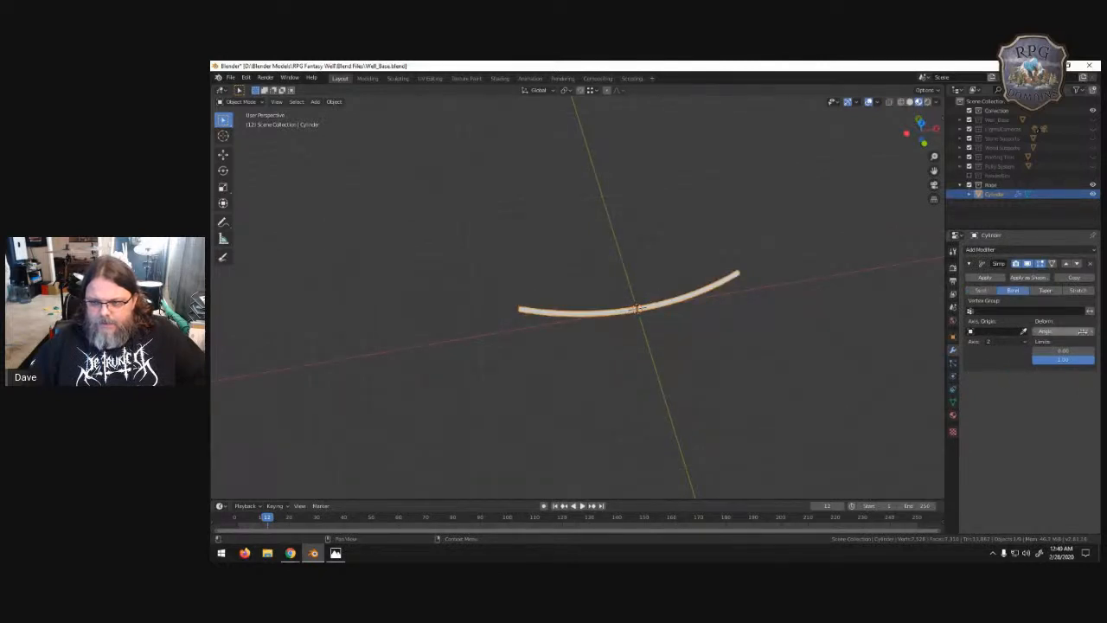
{"action": "type", "text": "180"}
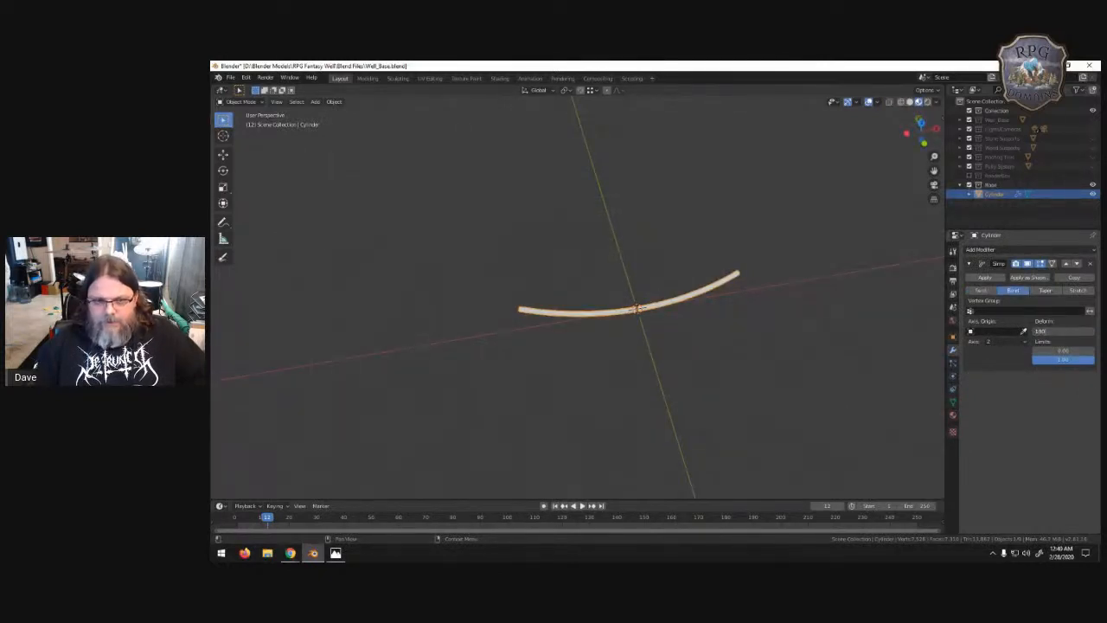
{"action": "key", "text": "Return"}
- Show the pulley system collection and rotate the rope -90° about the X axis
{"action": "middle_click_drag", "start_coordinate": [698, 297], "coordinate": [673, 301]}
{"action": "left_click", "coordinate": [1093, 166]}
{"action": "middle_click_drag", "start_coordinate": [650, 365], "coordinate": [696, 366]}
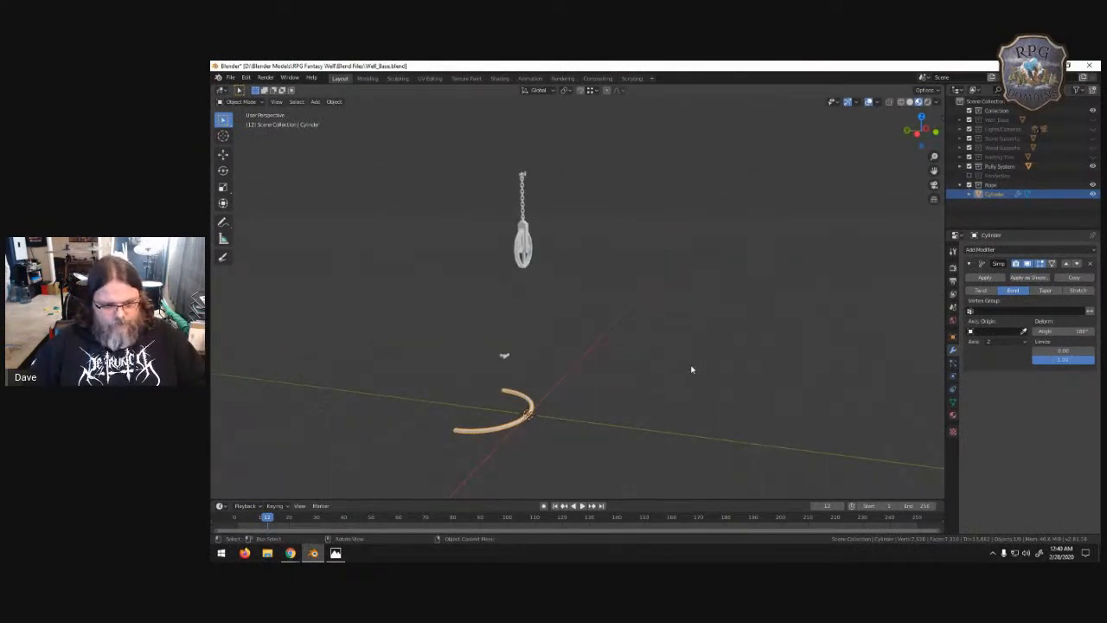
{"action": "type", "text": "rx90"}
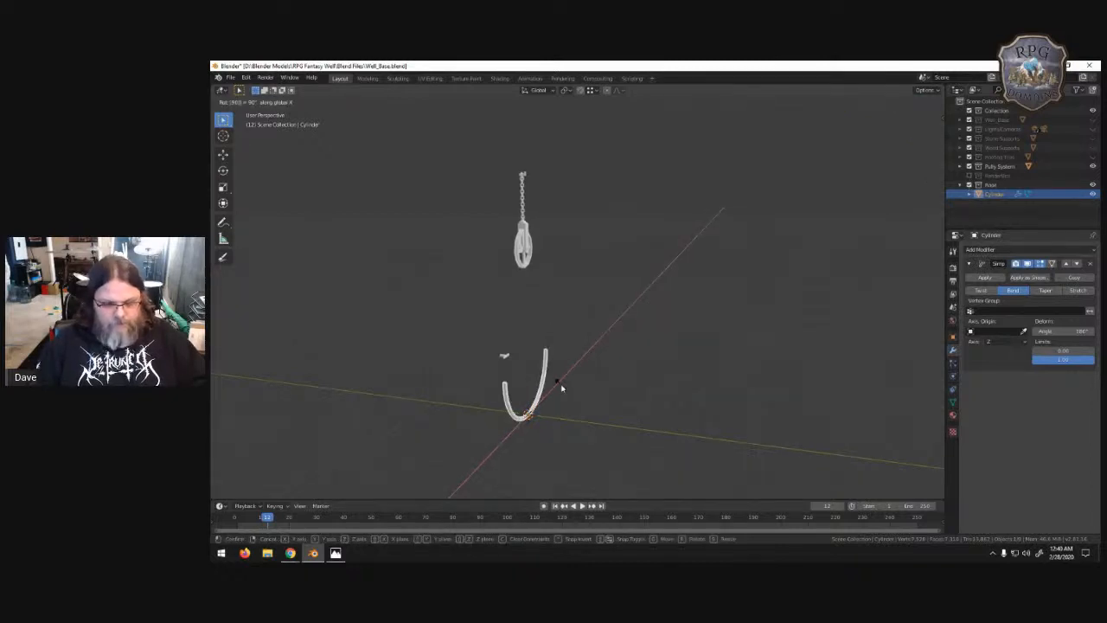
{"action": "key", "text": "minus"}
{"action": "key", "text": "Return"}
- Move the bent rope up about 17.2 m so its arch sits at the top of the pulley wheel
{"action": "middle_click_drag", "start_coordinate": [486, 384], "coordinate": [638, 381]}
{"action": "key", "text": "g"}
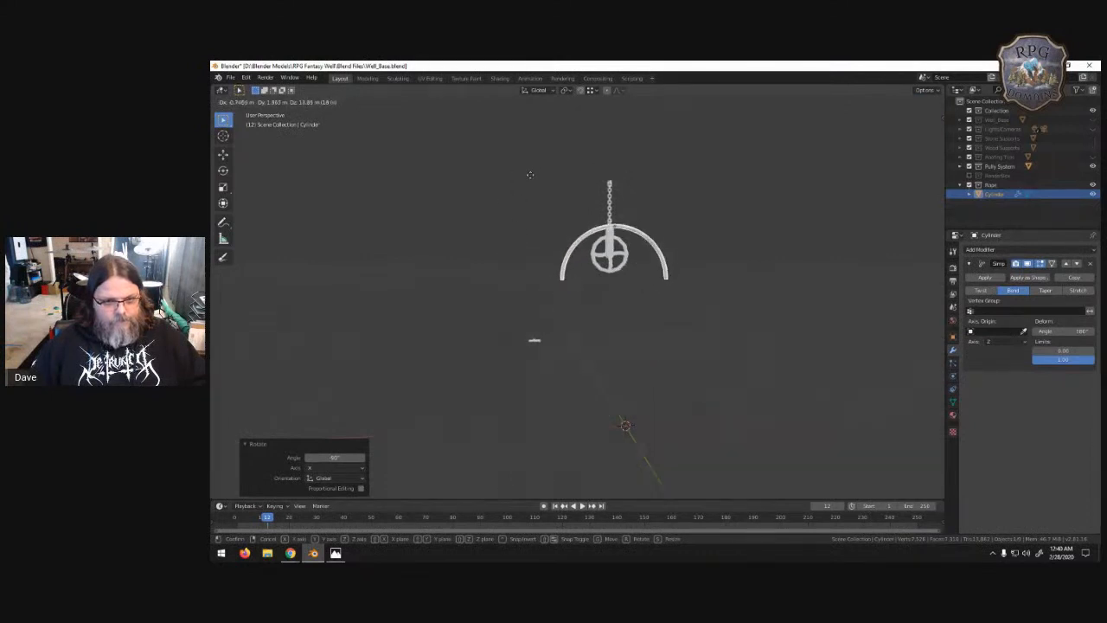
{"action": "left_click", "coordinate": [529, 180]}
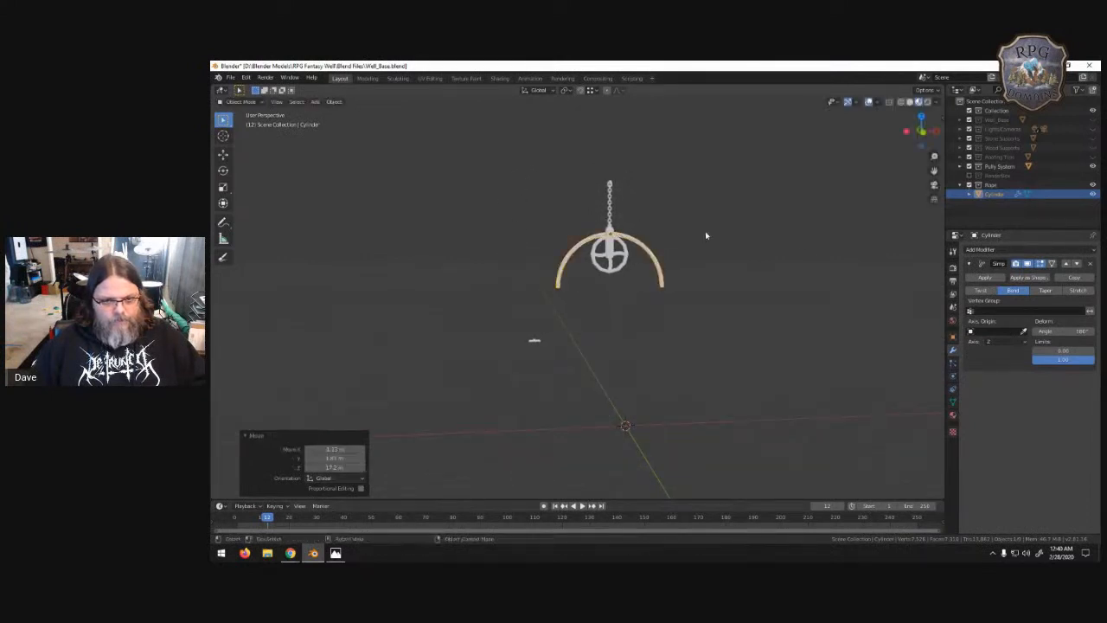
- Increase the rope's bend angle to about 281° so it curls around the pulley wheel
{"action": "left_click_drag", "start_coordinate": [1071, 334], "coordinate": [754, 408]}
{"action": "scroll", "coordinate": [632, 262], "scroll_direction": "up", "scroll_amount": 2}
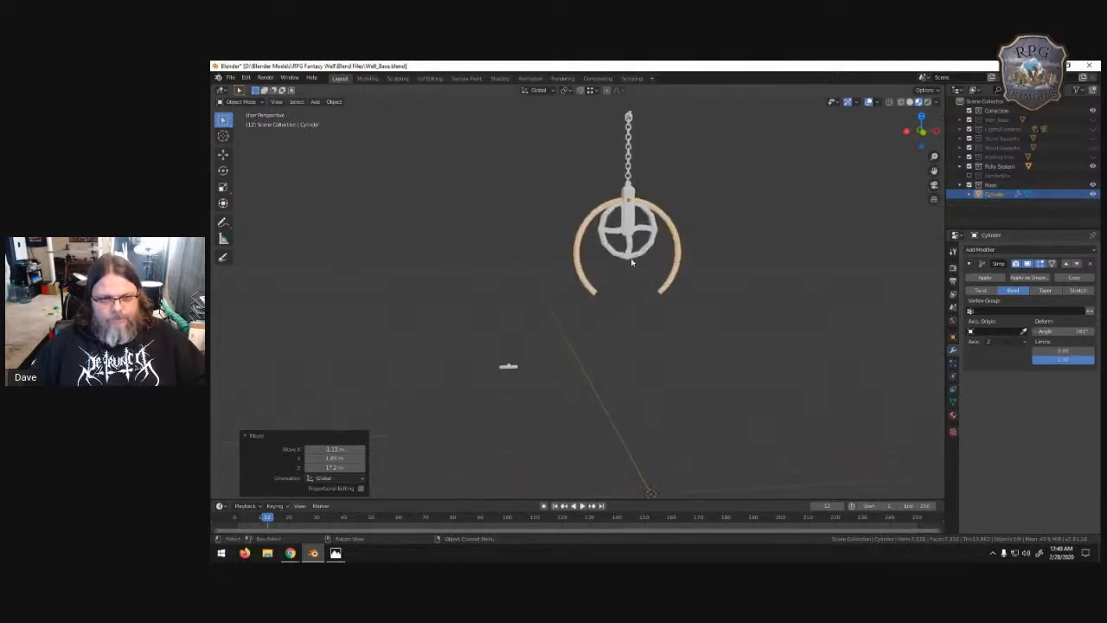
{"action": "scroll", "coordinate": [632, 262], "scroll_direction": "up", "scroll_amount": 2}
{"action": "middle_click_drag", "start_coordinate": [719, 242], "coordinate": [640, 317]}
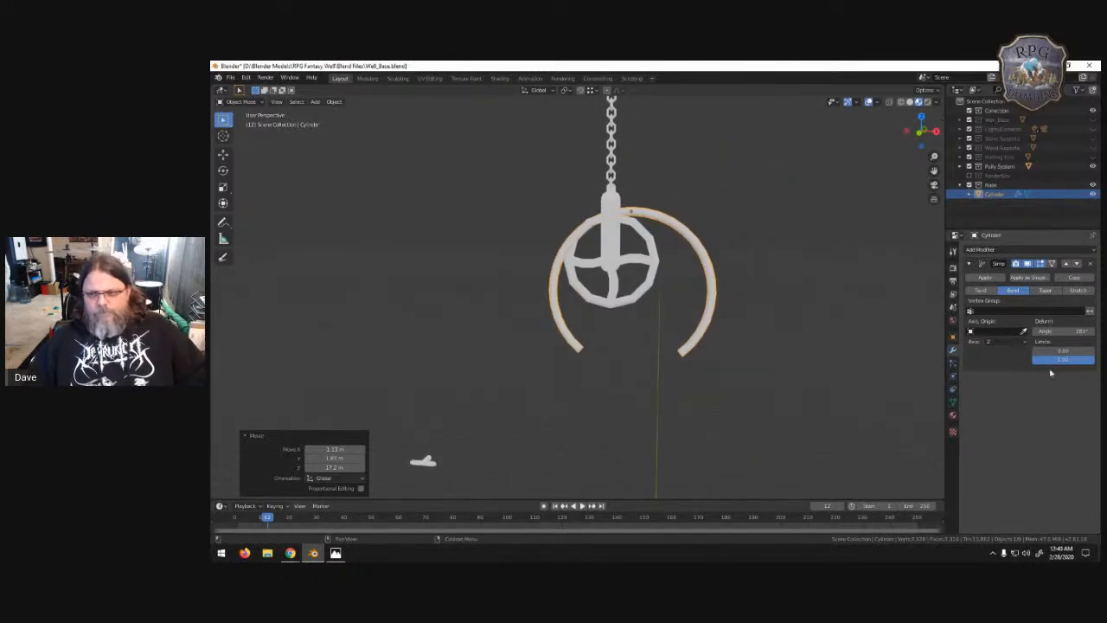
- Raise the bend's lower limit to about 0.39 and rotate the rope about 40° in the view so its straight part hangs vertically
{"action": "left_click_drag", "start_coordinate": [1066, 351], "coordinate": [1024, 353]}
{"action": "key", "text": "r"}
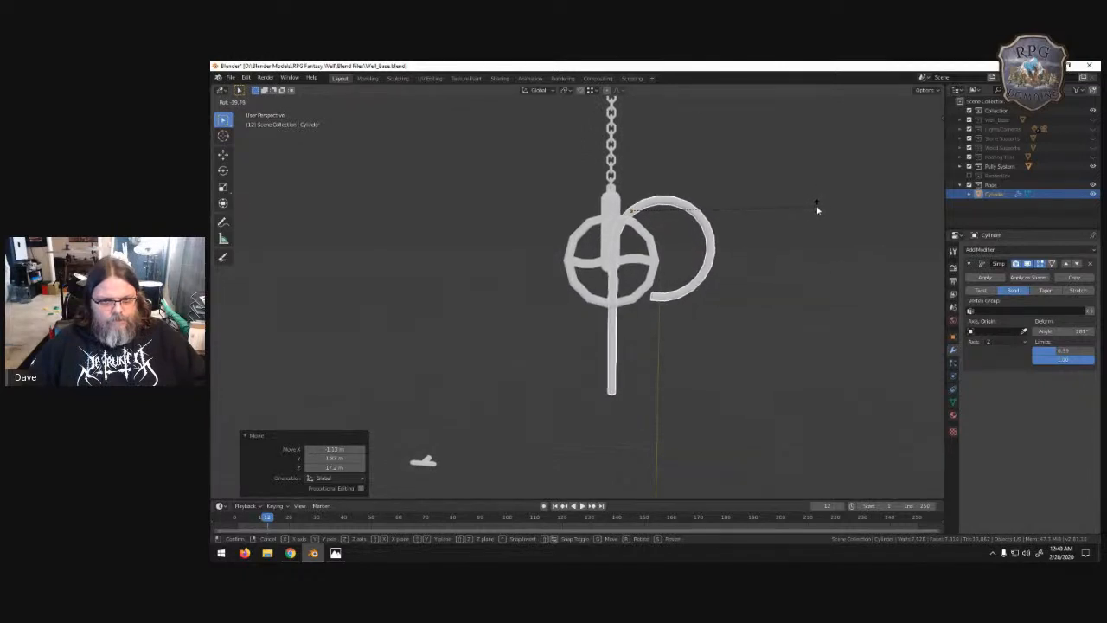
{"action": "left_click", "coordinate": [817, 208]}
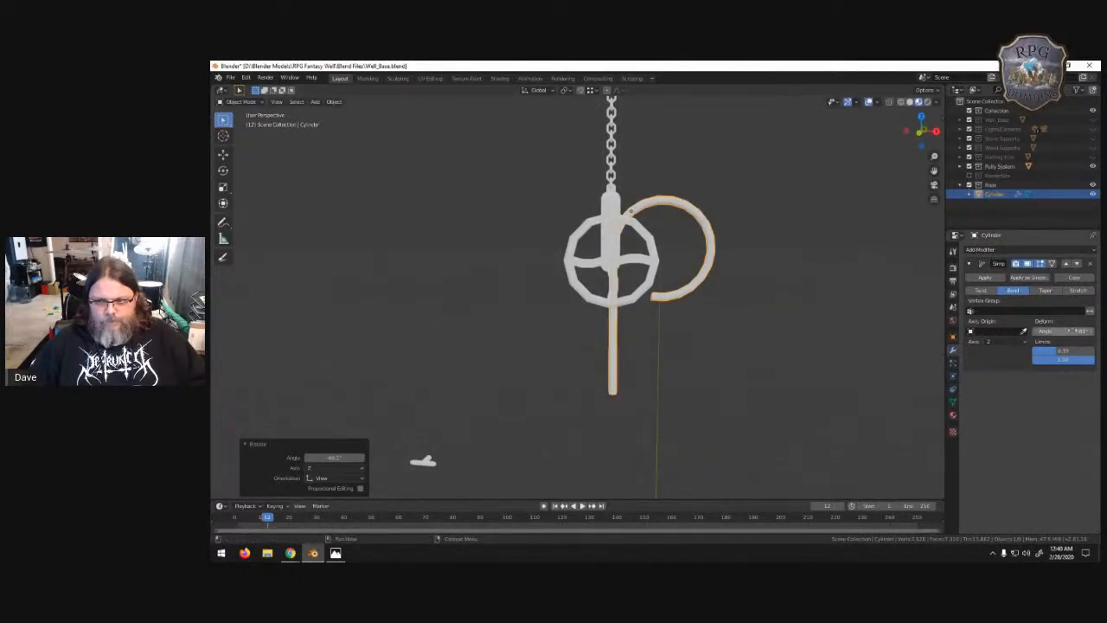
- Reset the bend's lower limit to 0, then readjust it to about 0.13
{"action": "left_click", "coordinate": [1063, 350]}
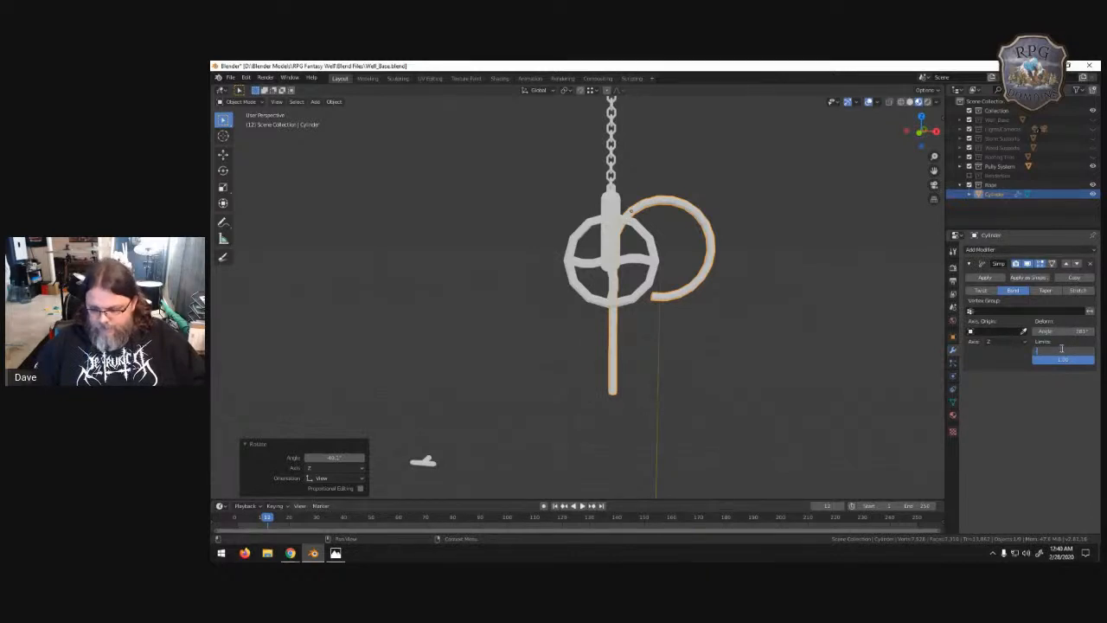
{"action": "type", "text": "0"}
{"action": "key", "text": "Return"}
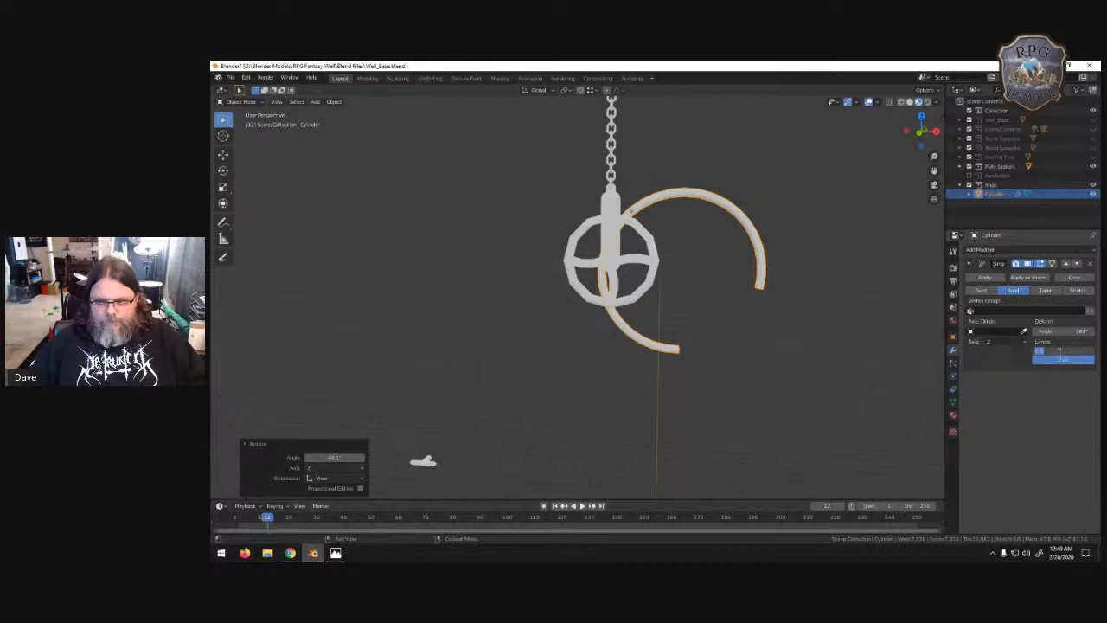
{"action": "left_click", "coordinate": [1009, 353]}
{"action": "left_click_drag", "start_coordinate": [1049, 353], "coordinate": [943, 334]}
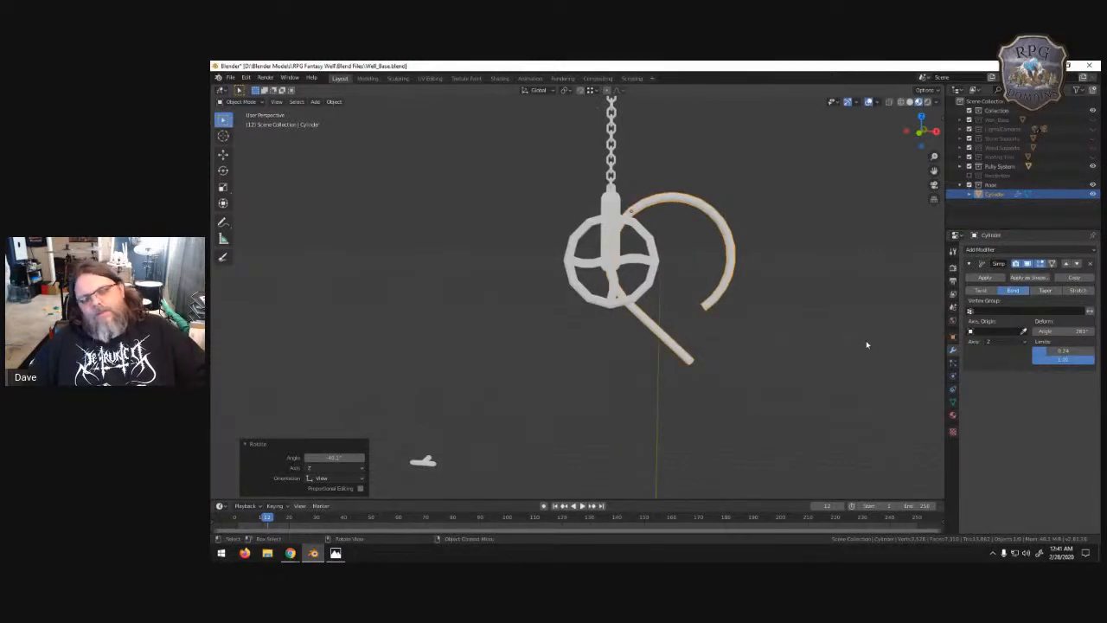
{"action": "mouse_move", "coordinate": [1061, 351]}
{"action": "left_mouse_down"}
{"action": "mouse_move", "coordinate": [1093, 352]}
{"action": "mouse_move", "coordinate": [1028, 360]}
{"action": "mouse_move", "coordinate": [1057, 362]}
{"action": "left_mouse_up"}
{"action": "left_click_drag", "start_coordinate": [1072, 365], "coordinate": [1082, 368]}
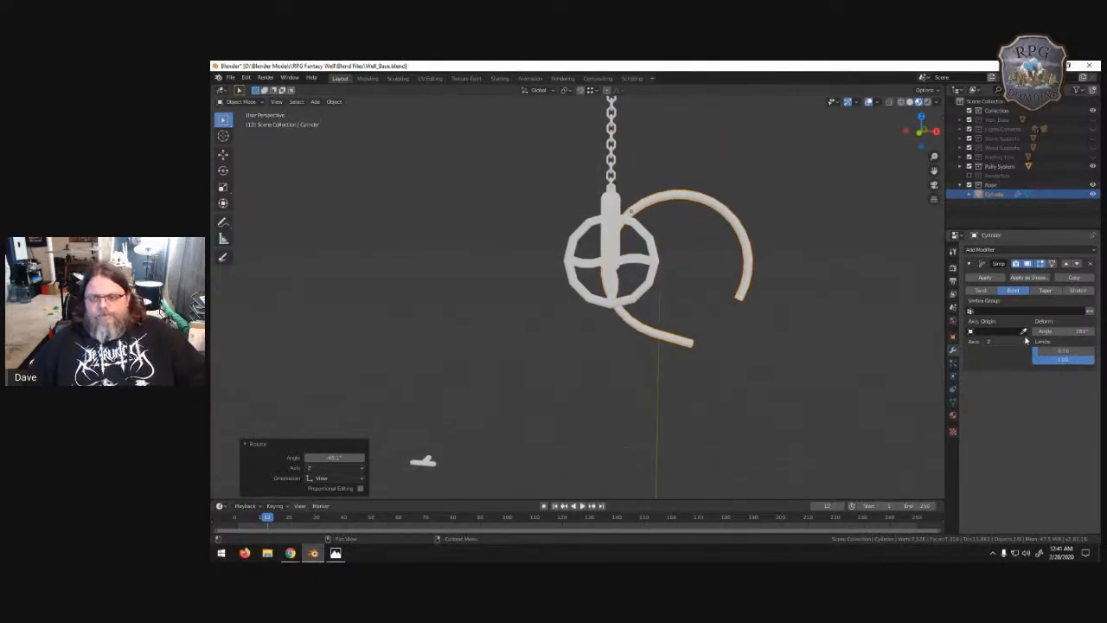
- Try the Taper and Stretch modes of the Simple Deform modifier on the rope, then return it to Bend
{"action": "left_click", "coordinate": [1049, 292]}
{"action": "left_click", "coordinate": [1070, 292]}
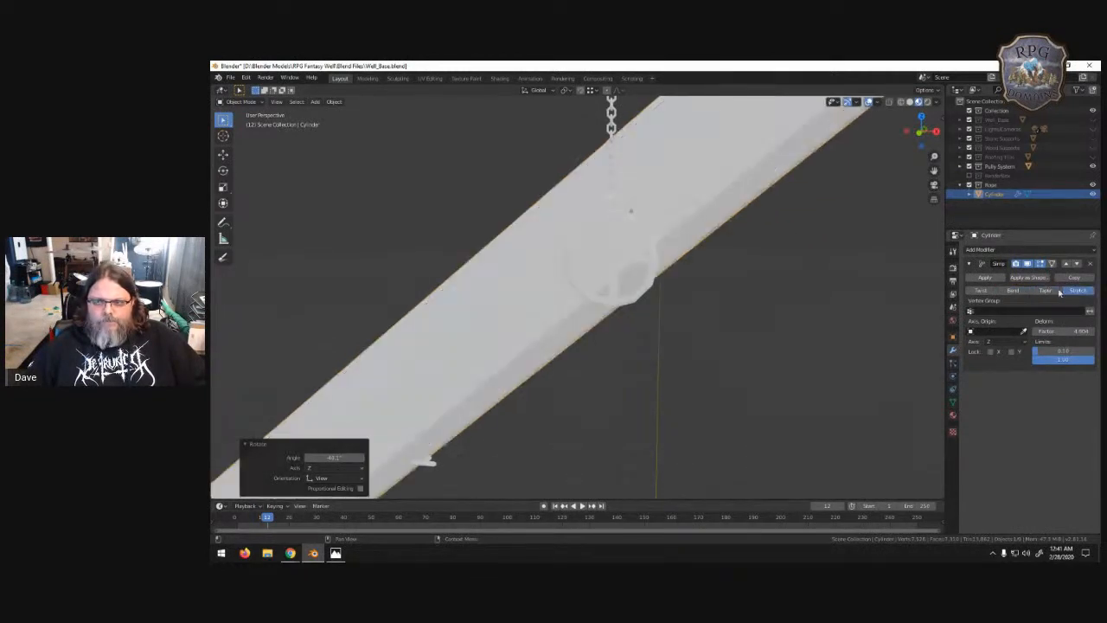
{"action": "scroll", "coordinate": [777, 282], "scroll_direction": "down", "scroll_amount": 15}
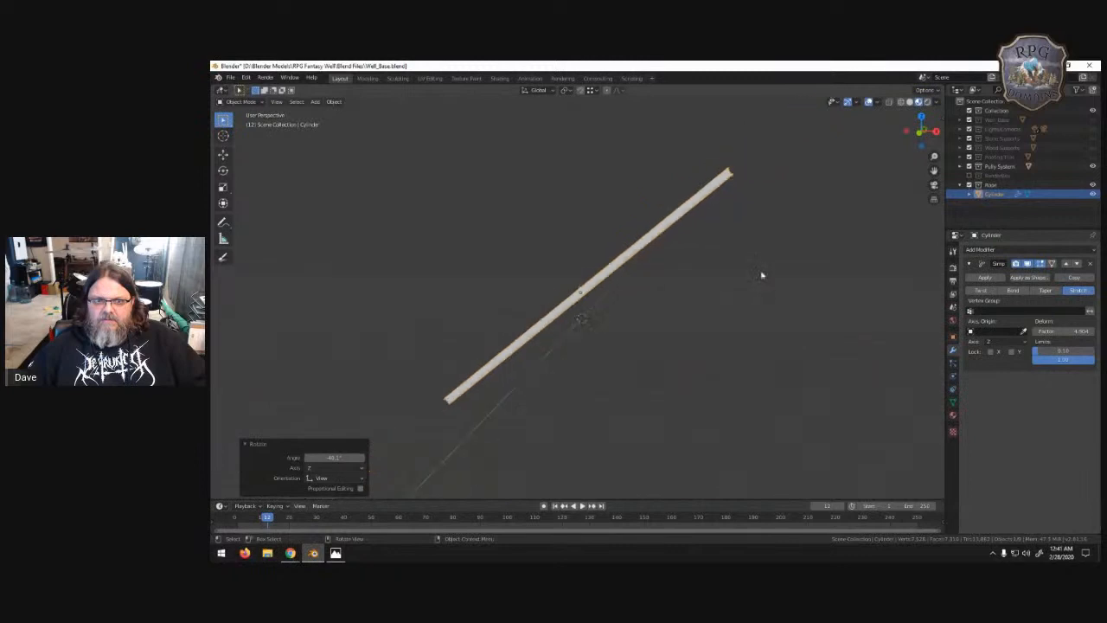
{"action": "scroll", "coordinate": [744, 270], "scroll_direction": "up", "scroll_amount": 15}
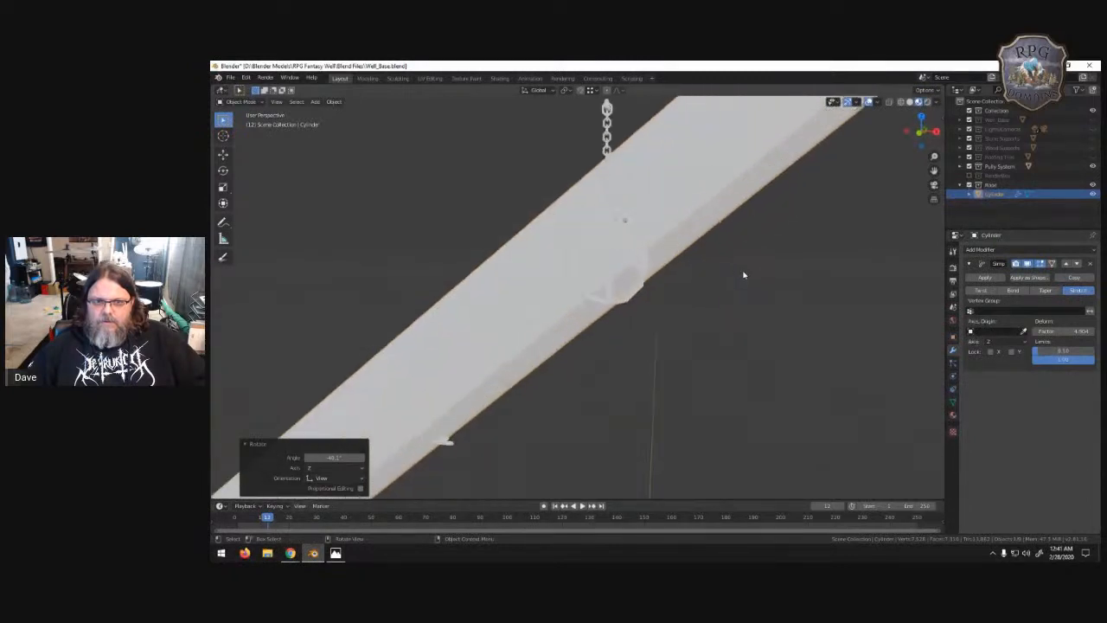
{"action": "left_click", "coordinate": [1014, 291]}
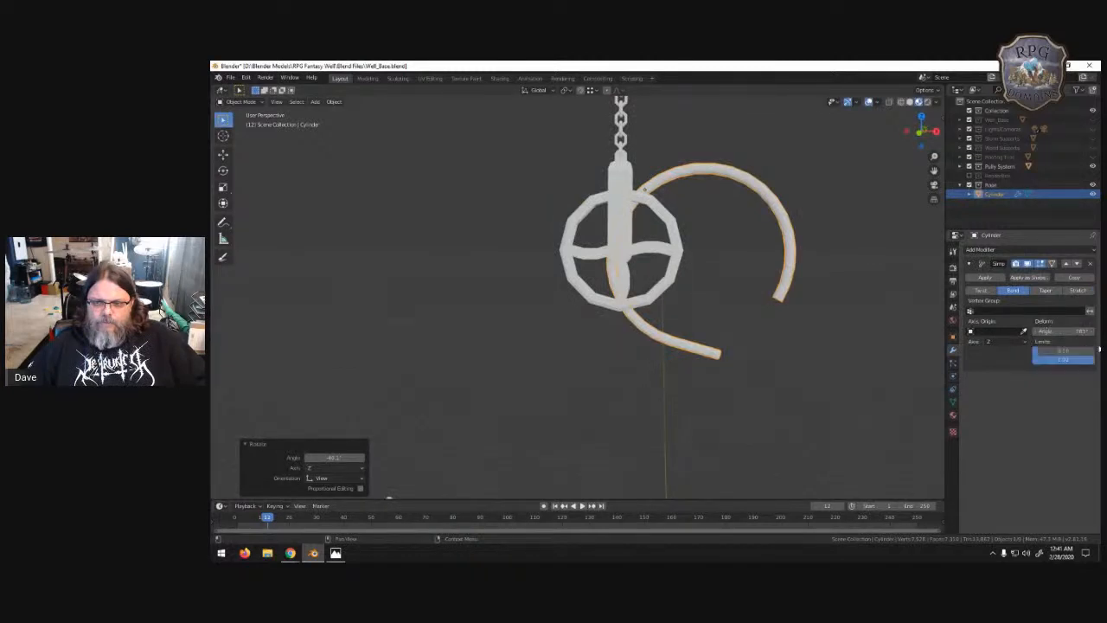
- Reduce the rope's bend angle to about 114° and raise the lower limit to about 0.53
{"action": "left_click_drag", "start_coordinate": [1073, 333], "coordinate": [372, 333]}
{"action": "left_click_drag", "start_coordinate": [1069, 352], "coordinate": [1083, 353]}
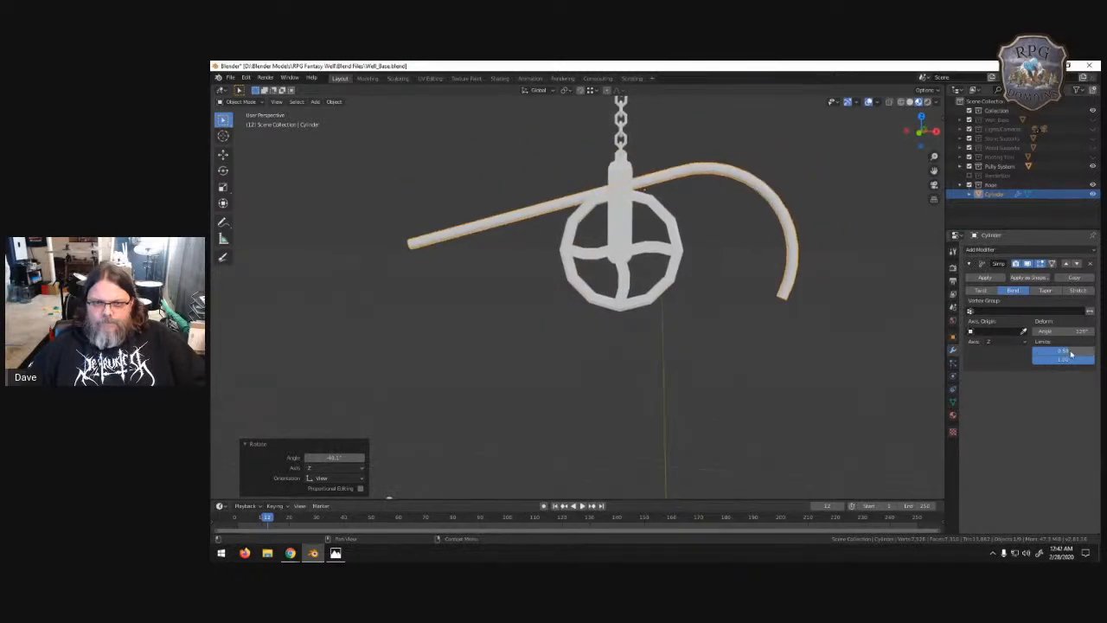
{"action": "left_click_drag", "start_coordinate": [1075, 334], "coordinate": [1002, 341]}
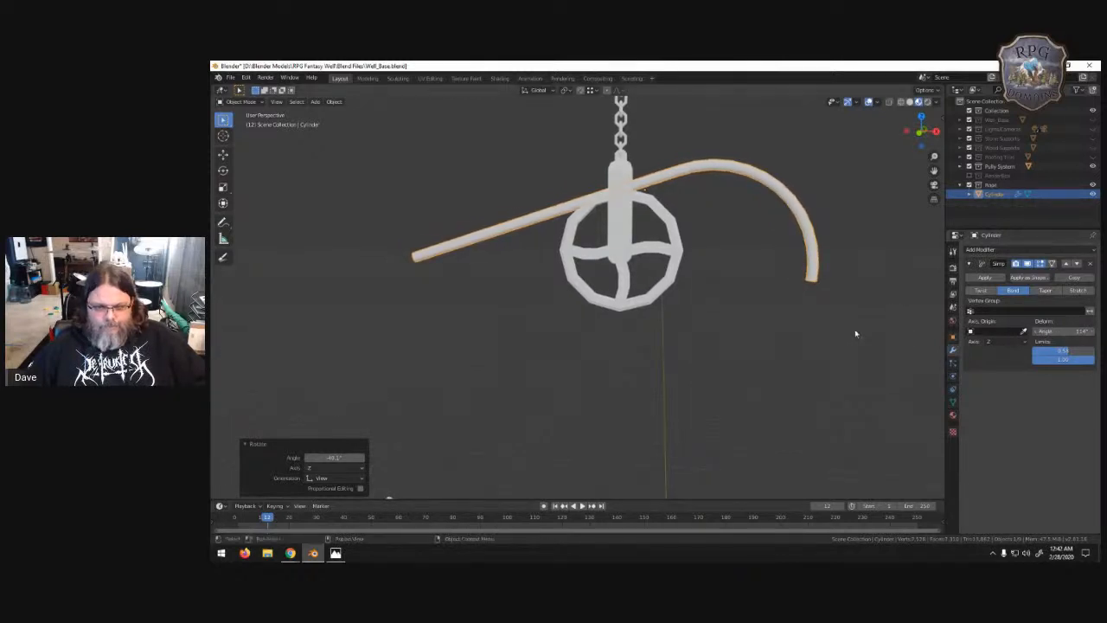
- Move the rope about 2.9 m sideways so its curve passes over the top of the pulley wheel
{"action": "key", "text": "g"}
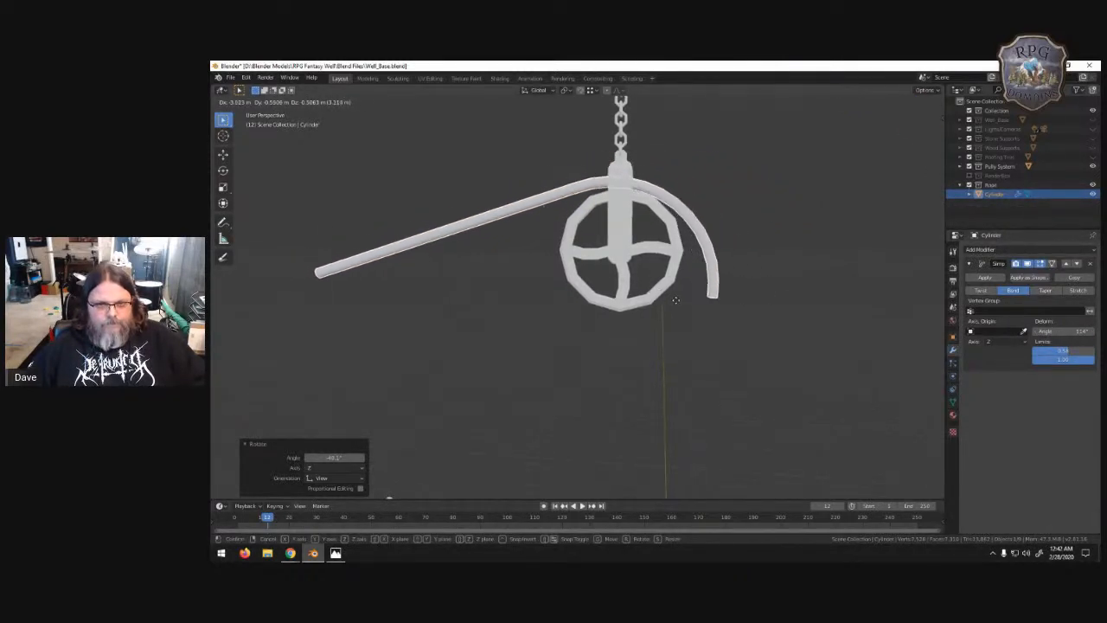
{"action": "left_click", "coordinate": [679, 309]}
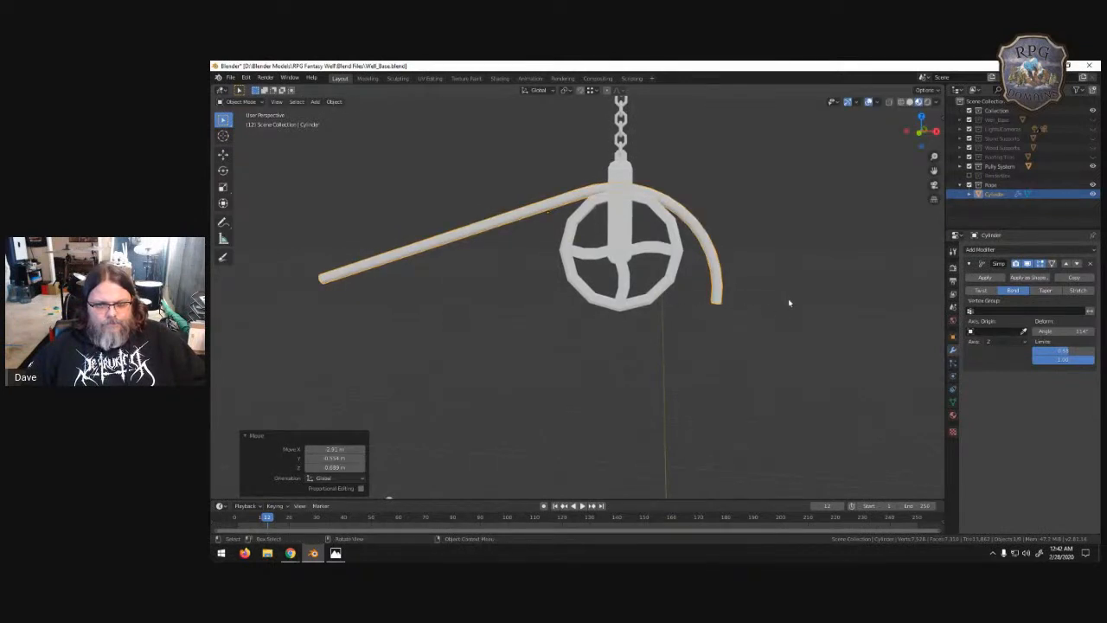
{"action": "middle_click_drag", "start_coordinate": [800, 297], "coordinate": [874, 302]}
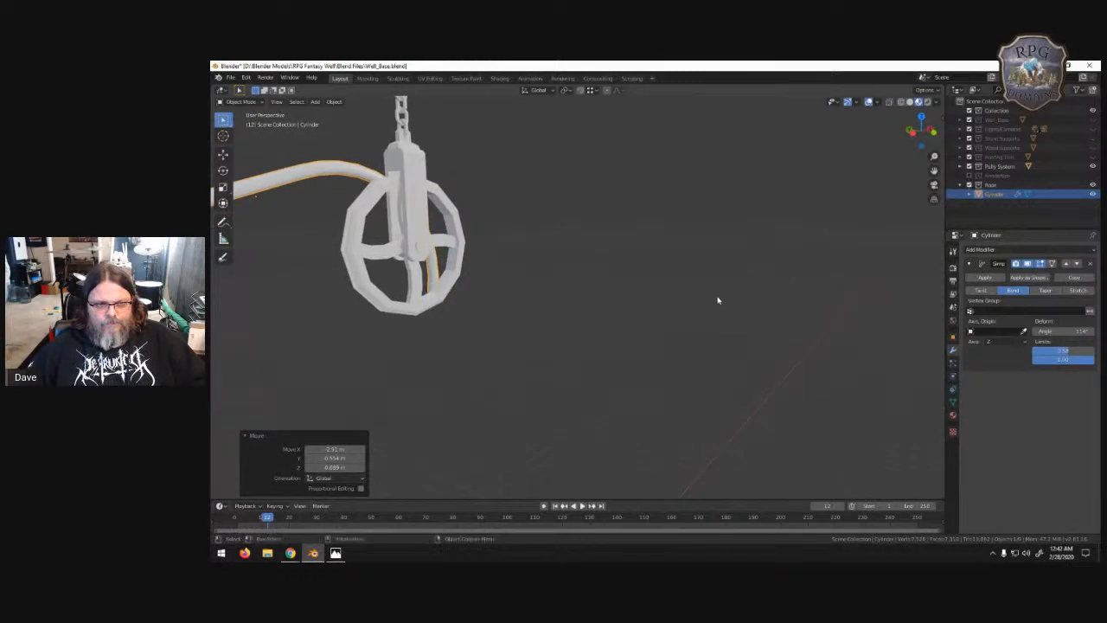
{"action": "middle_click_drag", "start_coordinate": [719, 299], "coordinate": [658, 302]}
- Fine-tune the rope's position in the front view so its curve rests on the pulley wheel's upper rim
{"action": "key", "text": "KP_1"}
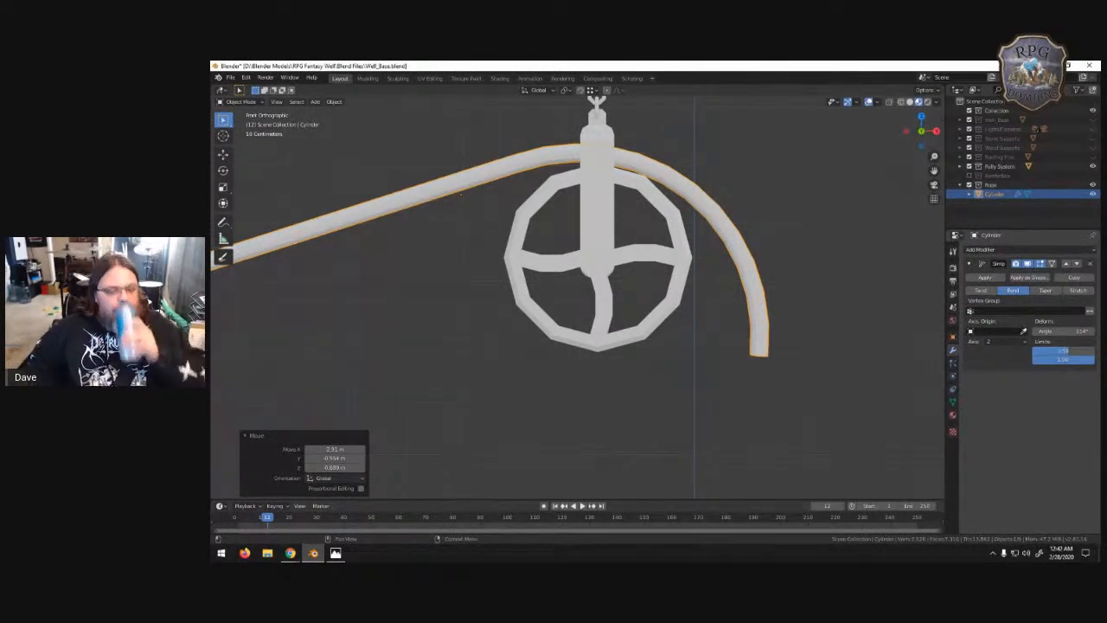
{"action": "mouse_move", "coordinate": [1084, 365]}
{"action": "left_mouse_down"}
{"action": "mouse_move", "coordinate": [1073, 364]}
{"action": "mouse_move", "coordinate": [1082, 369]}
{"action": "left_mouse_up"}
{"action": "key", "text": "g"}
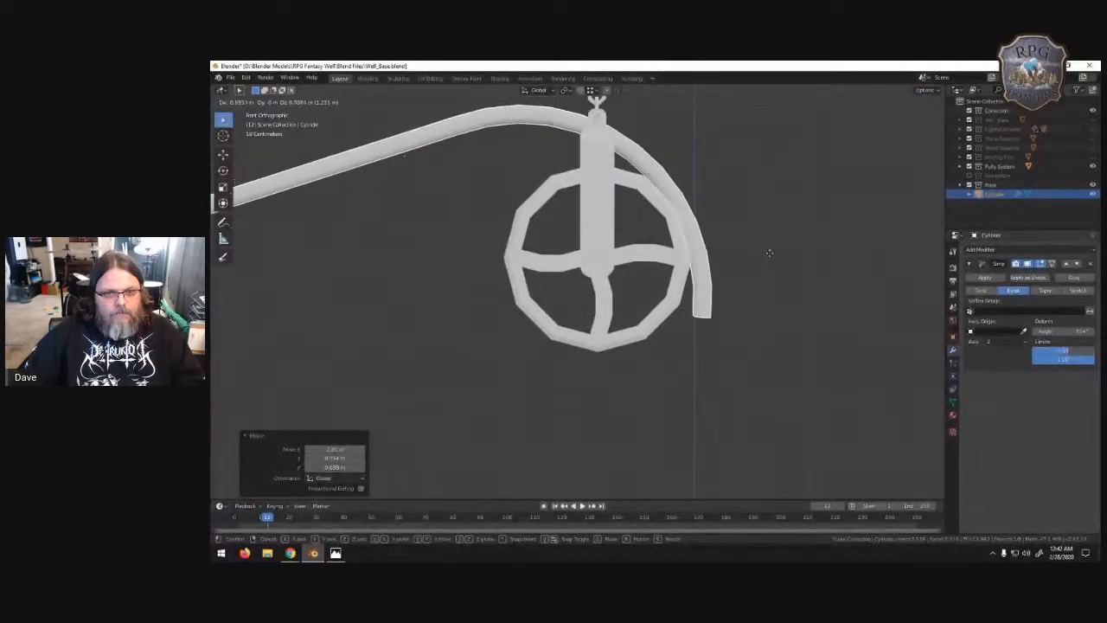
{"action": "left_click", "coordinate": [837, 305]}
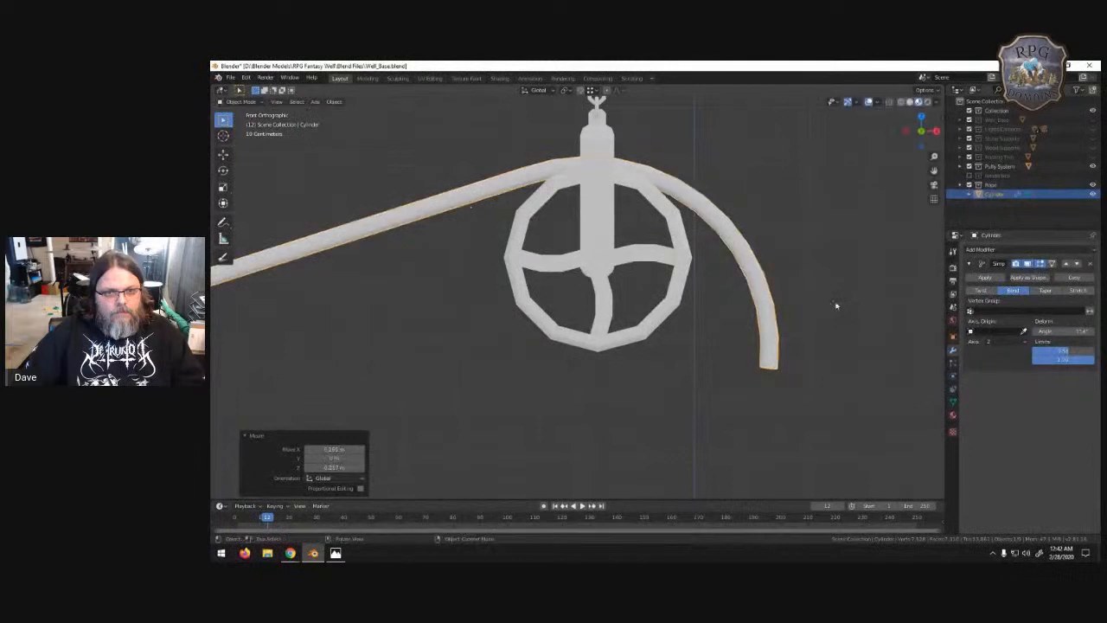
- Remove the Simple Deform modifier from the rope
{"action": "scroll", "coordinate": [834, 306], "scroll_direction": "down", "scroll_amount": 5}
{"action": "scroll", "coordinate": [807, 309], "scroll_direction": "down", "scroll_amount": 1}
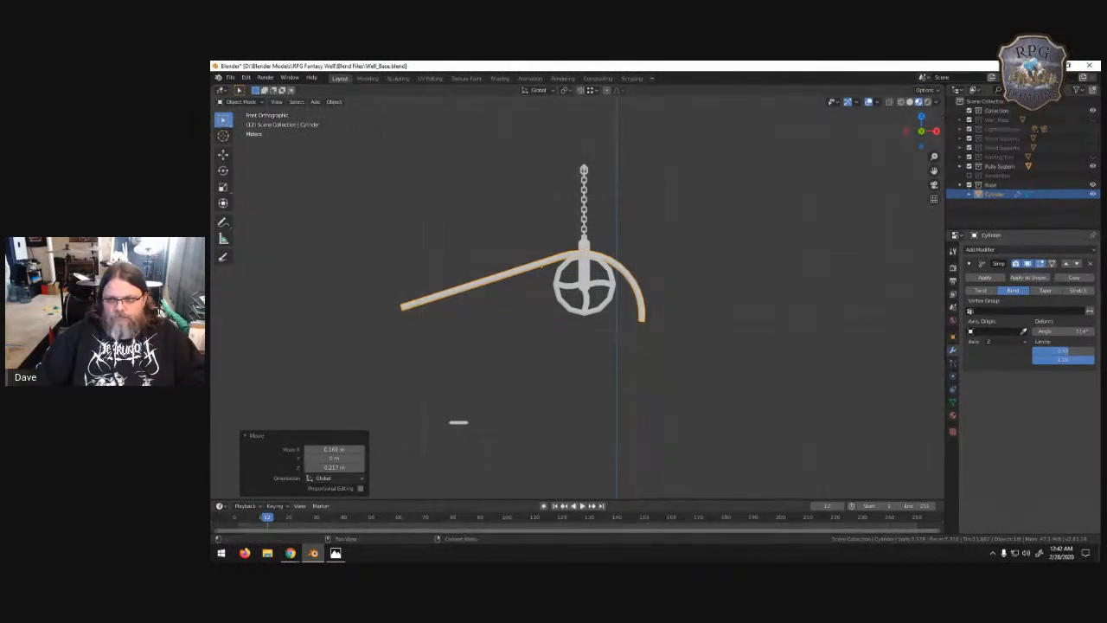
{"action": "left_click", "coordinate": [1088, 264]}
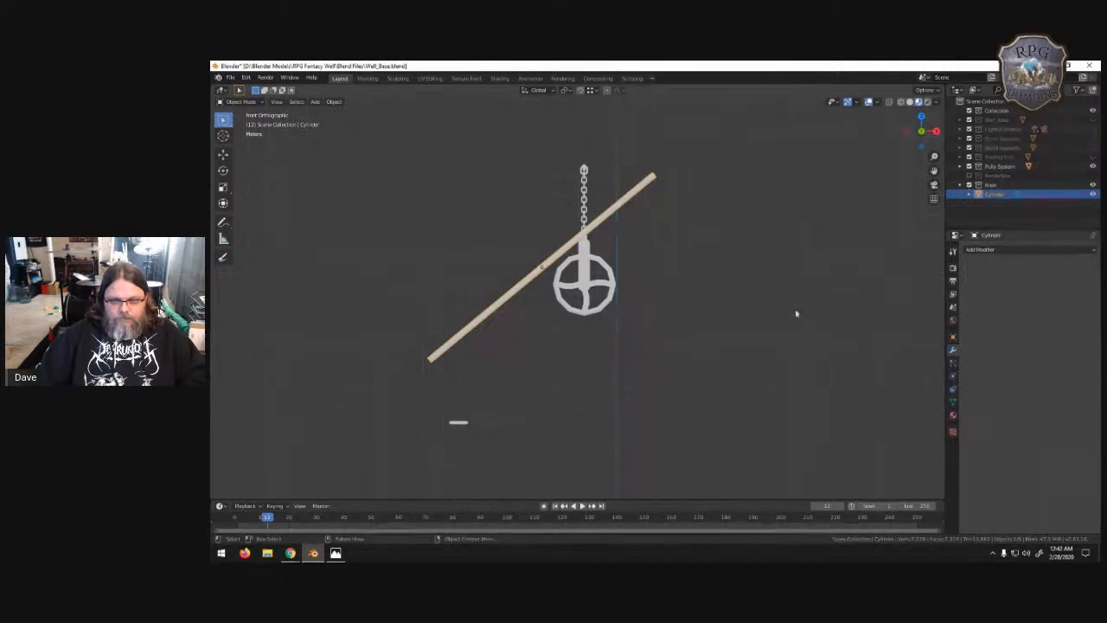
- Open the list of modifiers that can be added to the rope
{"action": "left_click", "coordinate": [987, 250]}
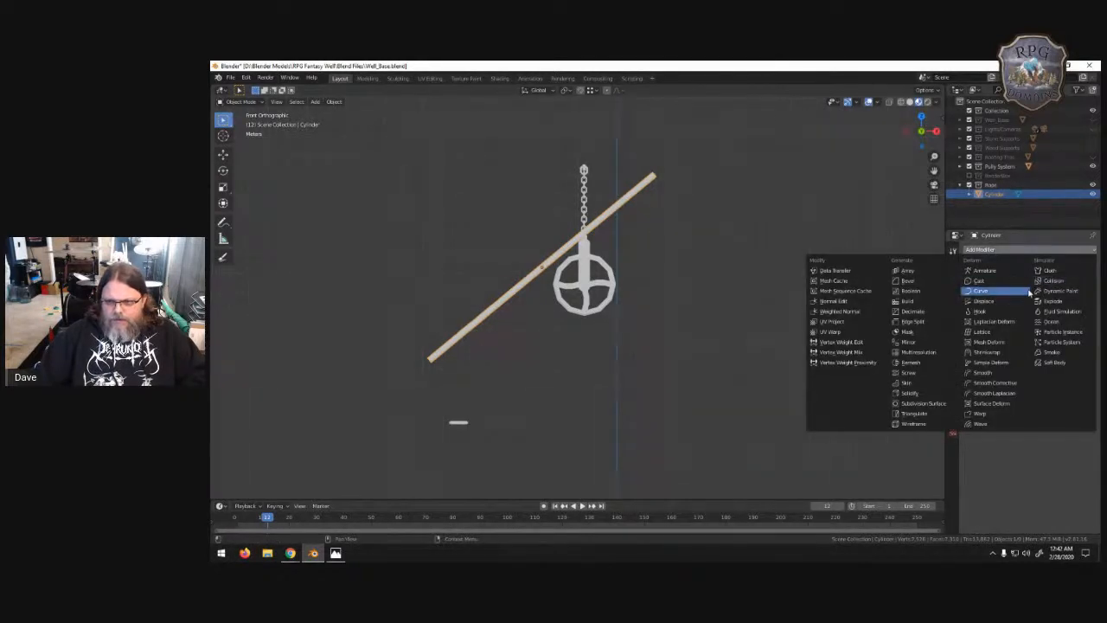
- Try a Curve modifier on the rope cylinder with Z as the deformation axis, and remove it
{"action": "left_click", "coordinate": [1009, 293]}
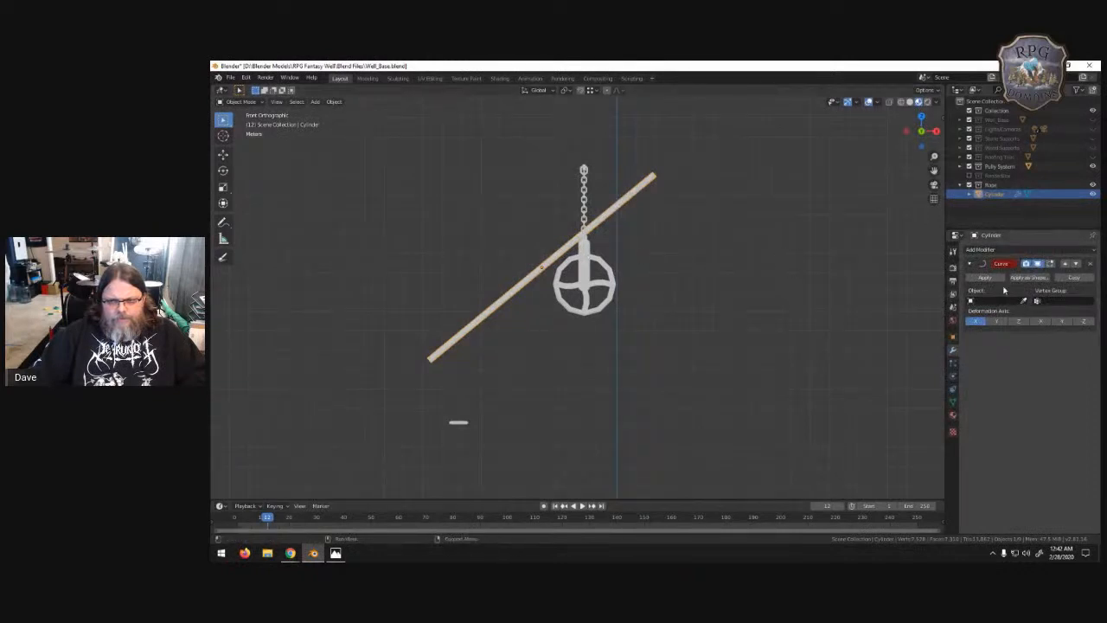
{"action": "left_click", "coordinate": [1002, 300]}
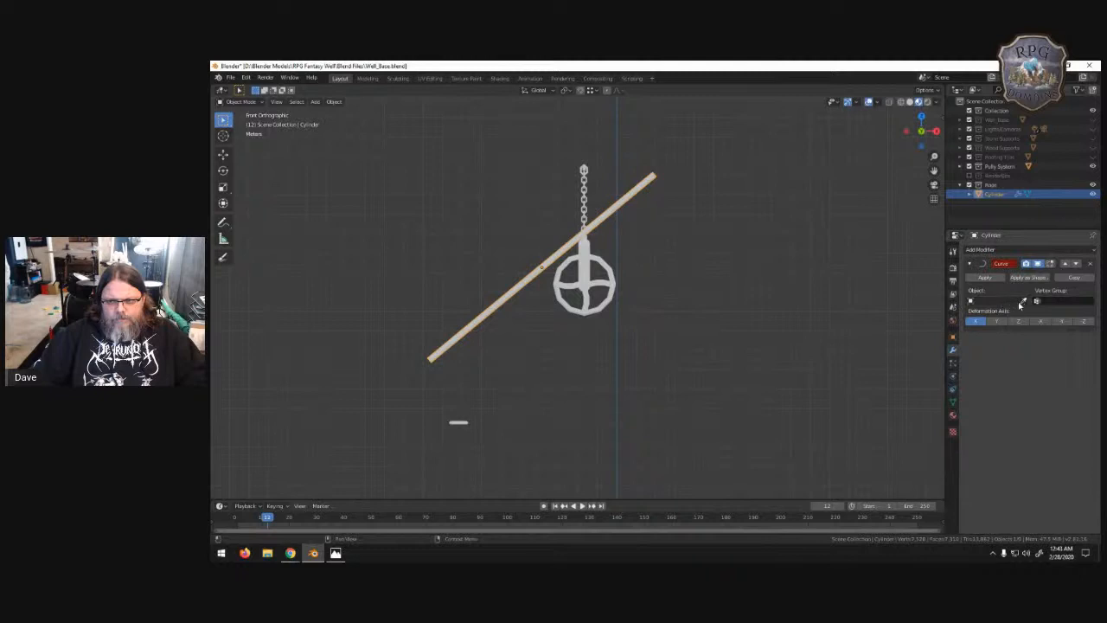
{"action": "left_click", "coordinate": [1025, 301]}
{"action": "left_click", "coordinate": [591, 257]}
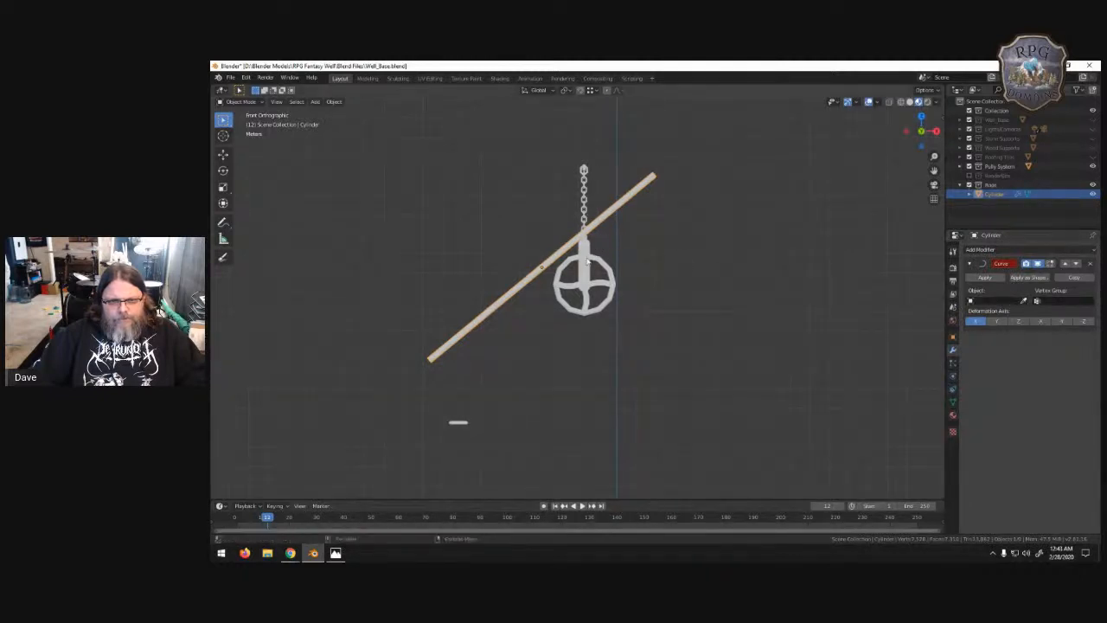
{"action": "left_click", "coordinate": [1018, 321]}
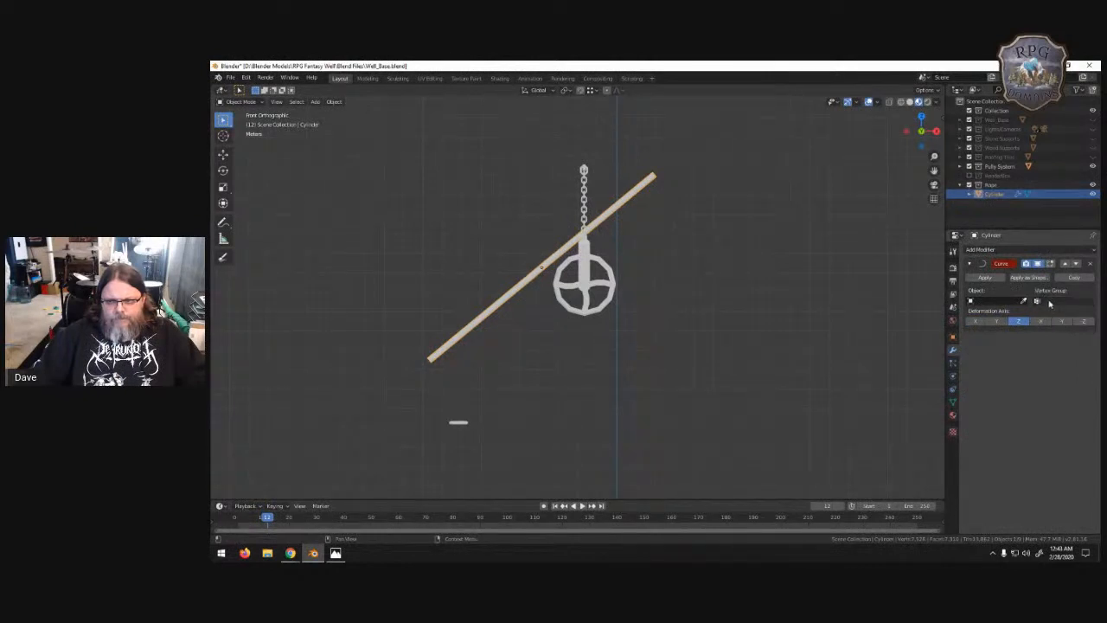
{"action": "left_click", "coordinate": [1050, 301]}
{"action": "left_click", "coordinate": [971, 302]}
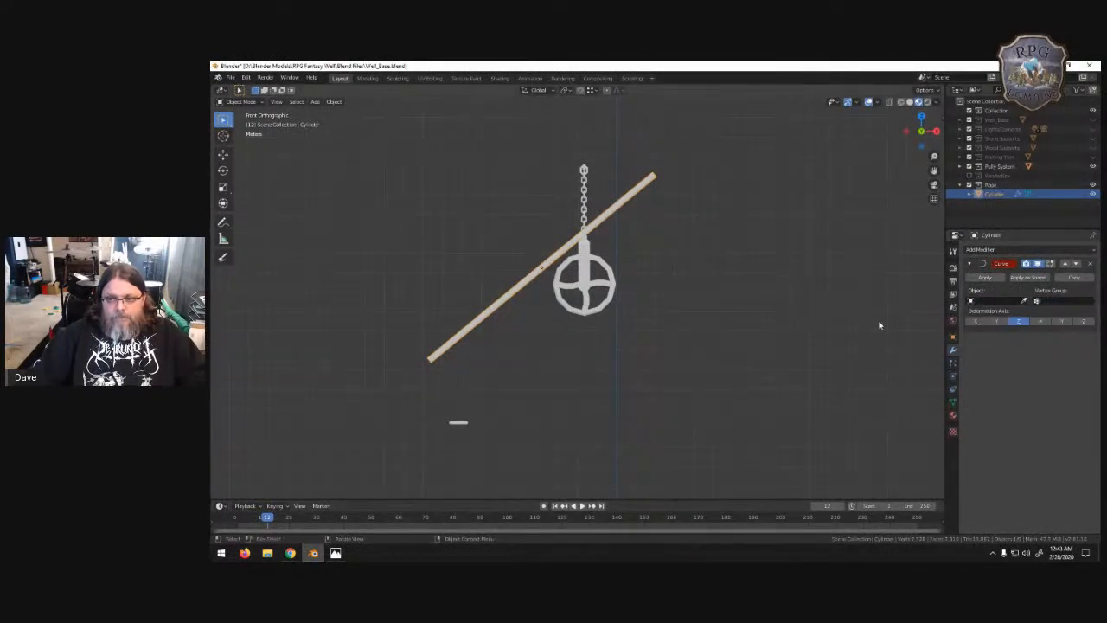
{"action": "left_click", "coordinate": [1090, 263]}
- Try a Shrinkwrap modifier on the rope cylinder with the pulley object Plane.001 as its target
{"action": "left_click", "coordinate": [1073, 251]}
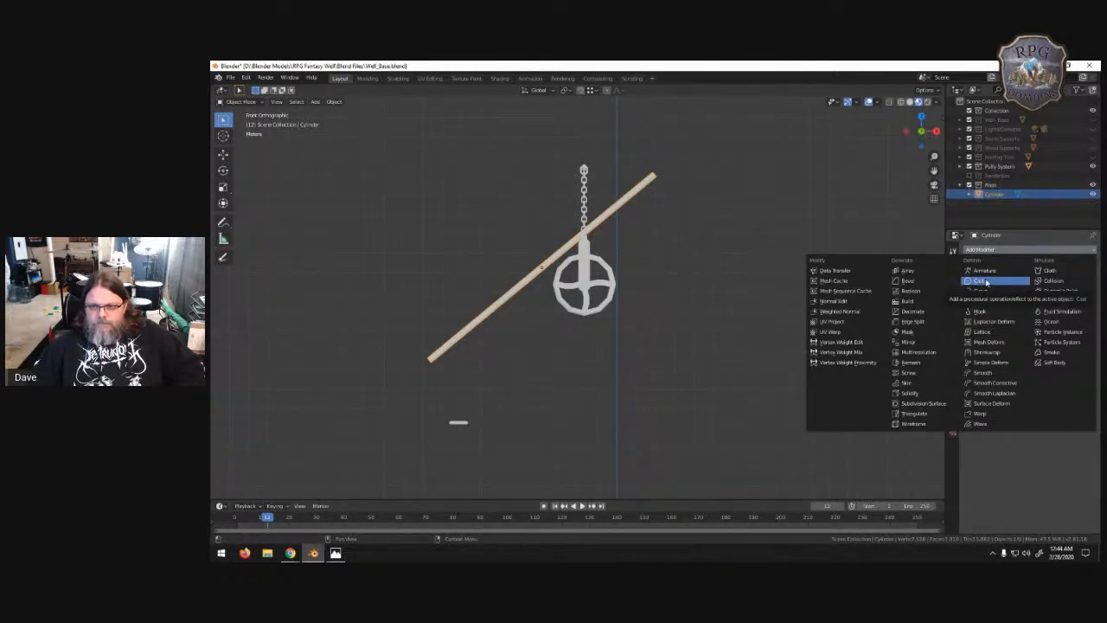
{"action": "left_click", "coordinate": [1007, 354]}
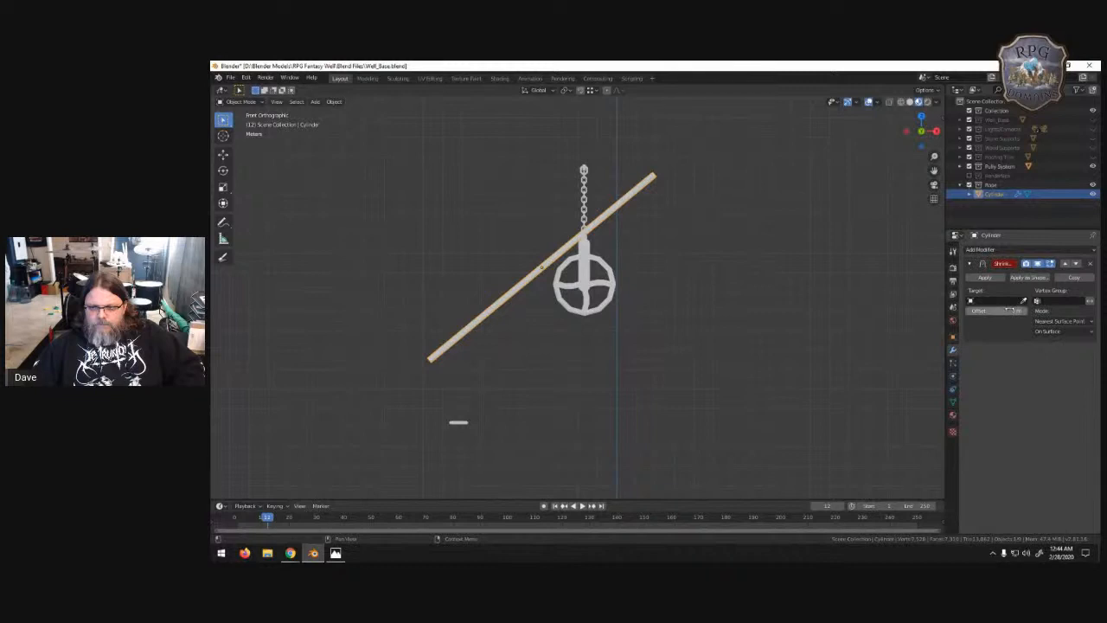
{"action": "left_click", "coordinate": [973, 301]}
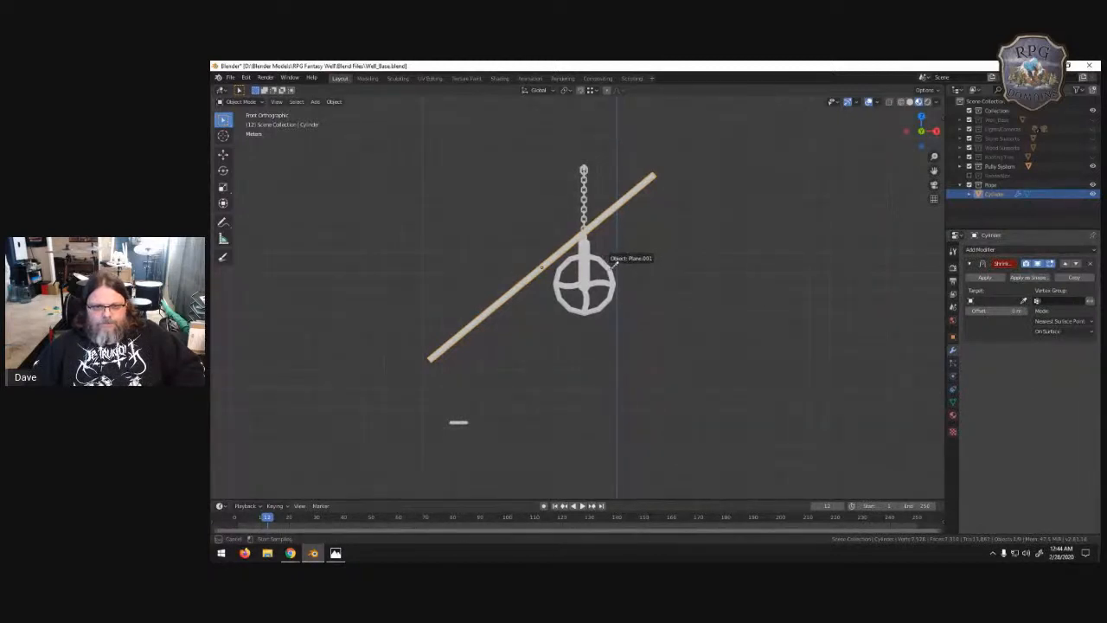
{"action": "left_click", "coordinate": [614, 263]}
{"action": "middle_click_drag", "start_coordinate": [670, 253], "coordinate": [860, 273]}
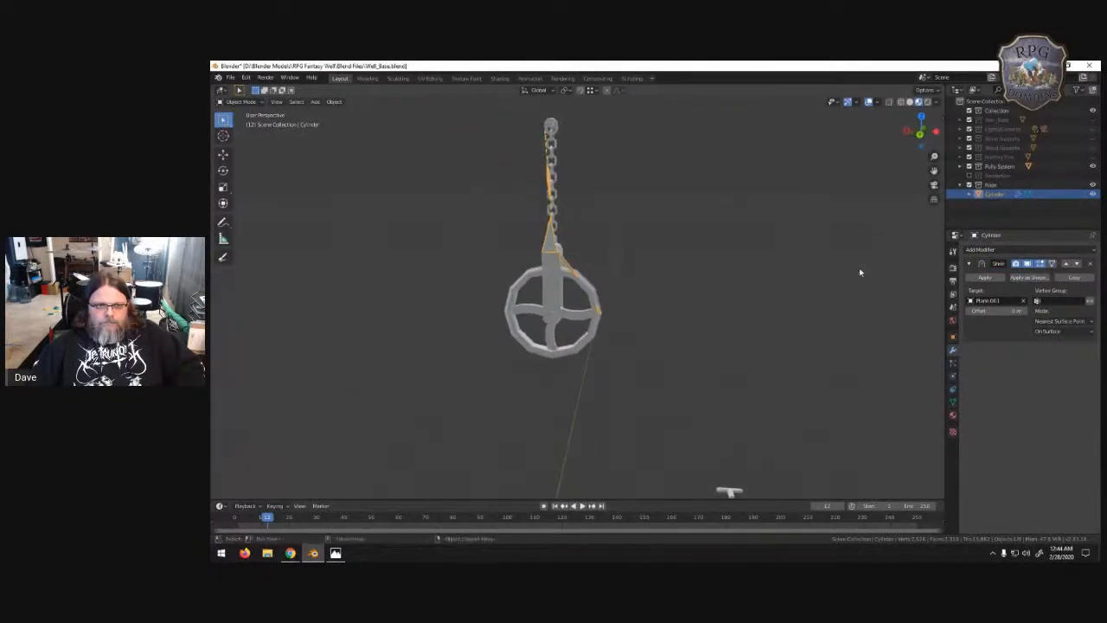
- Try the Project and Target Normal Project wrap methods on the Shrinkwrap modifier, and return to Nearest Surface Point
{"action": "left_click", "coordinate": [1062, 321]}
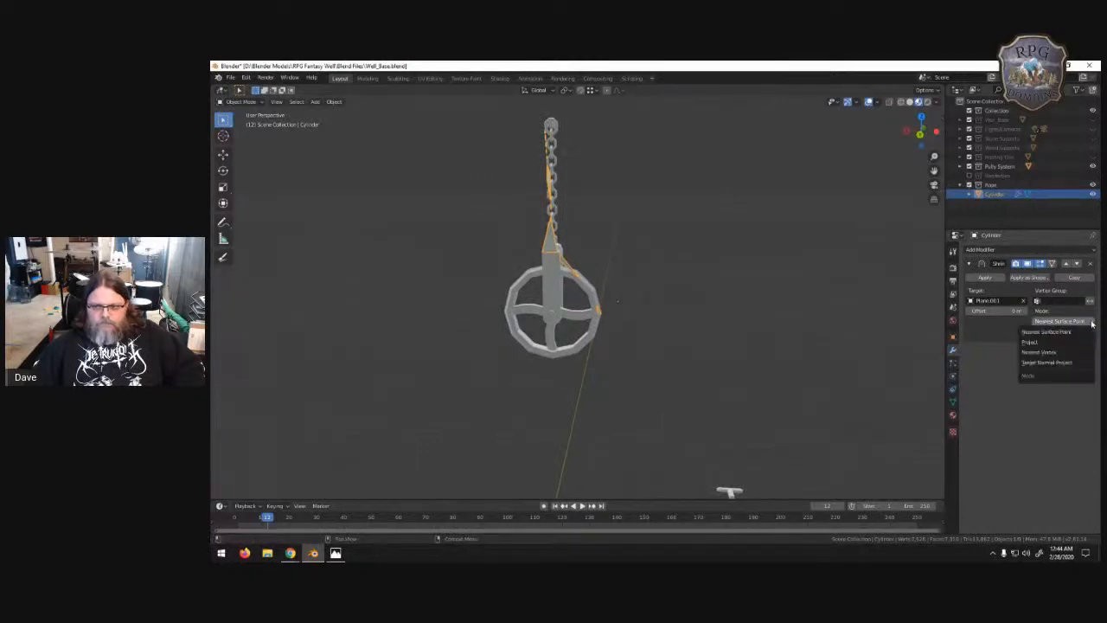
{"action": "left_click", "coordinate": [1031, 342]}
{"action": "left_click", "coordinate": [1073, 342]}
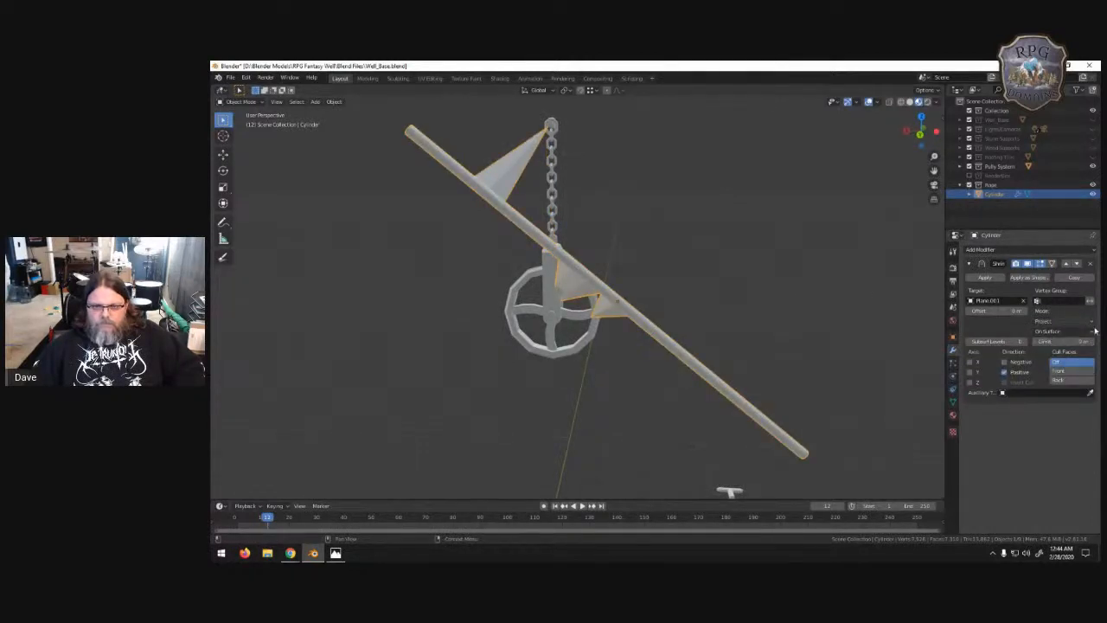
{"action": "left_click", "coordinate": [1063, 321]}
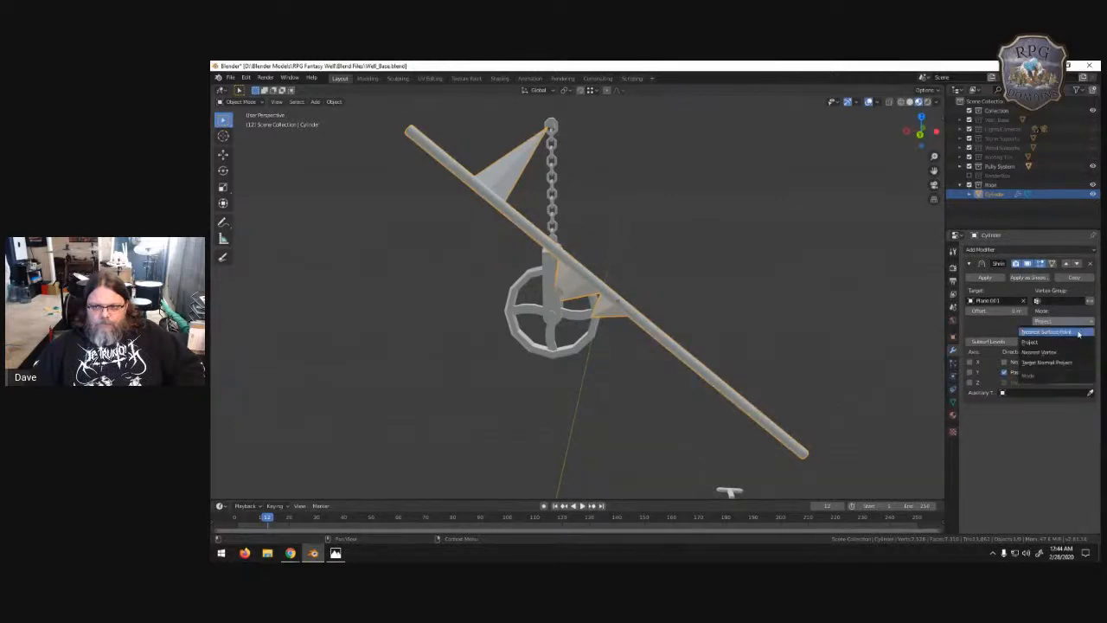
{"action": "left_click", "coordinate": [1076, 362]}
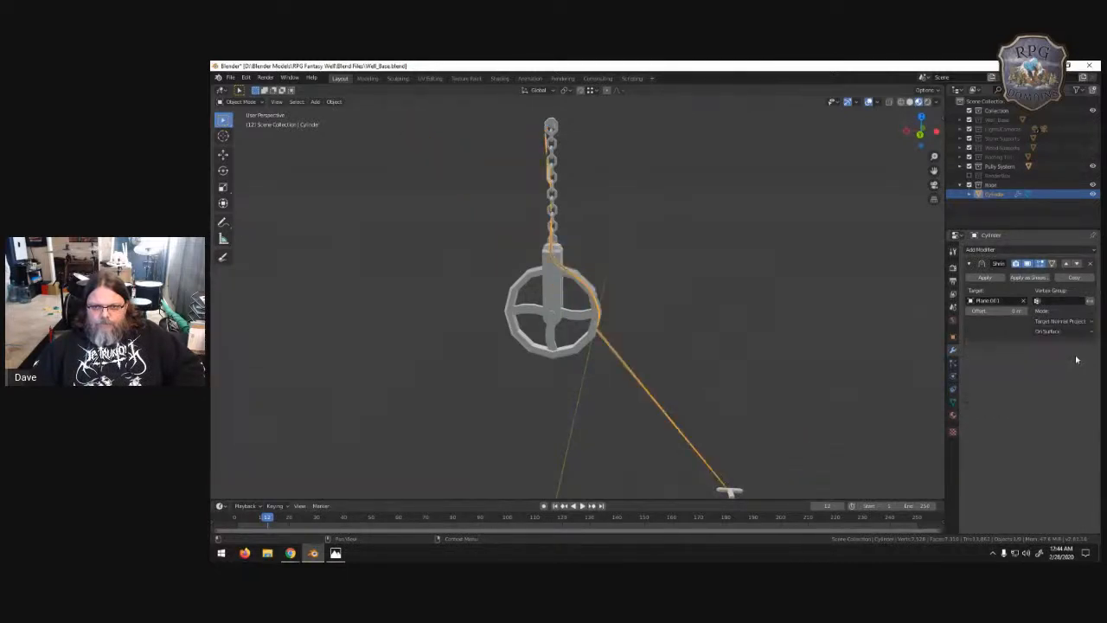
{"action": "middle_click_drag", "start_coordinate": [785, 309], "coordinate": [690, 294]}
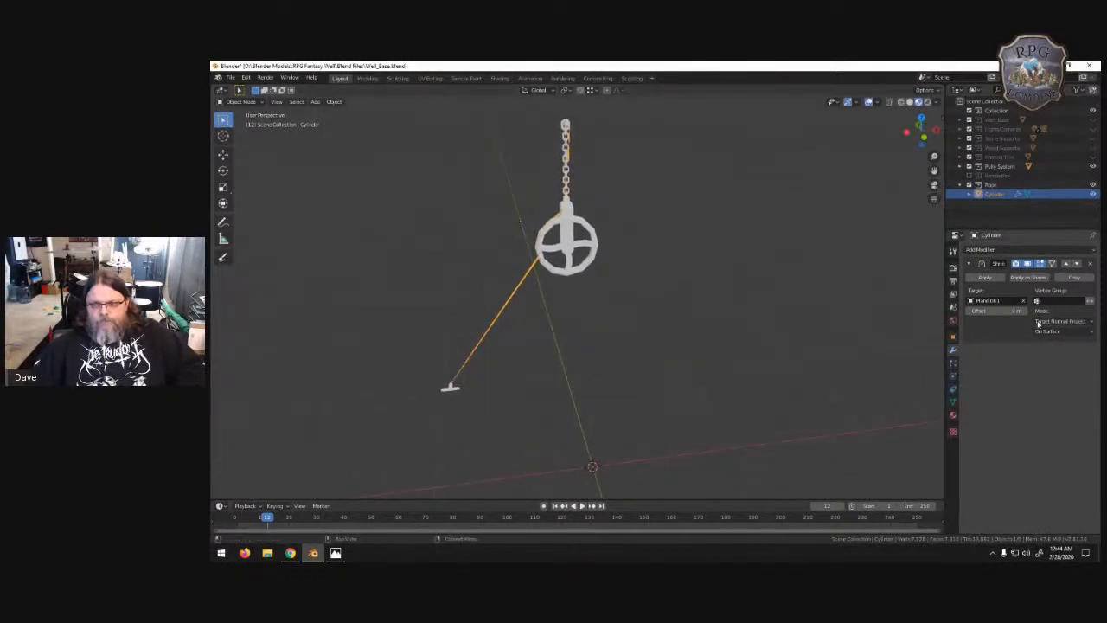
{"action": "left_click", "coordinate": [1089, 324]}
{"action": "left_click", "coordinate": [1068, 331]}
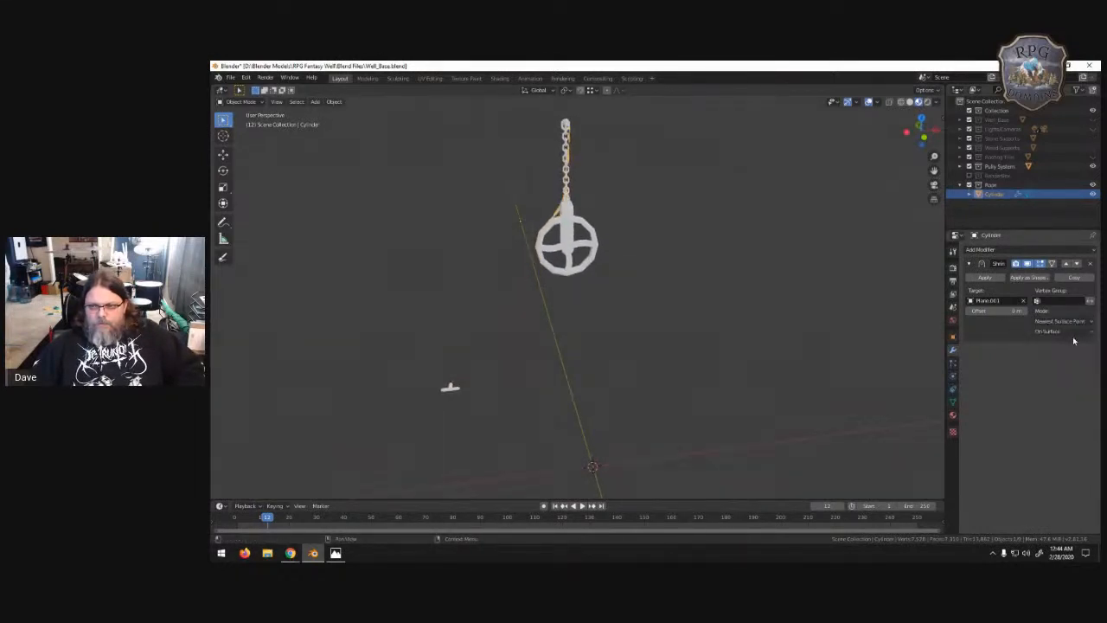
- Try the Outside Surface and On Surface snap modes with a larger offset, and remove the Shrinkwrap modifier
{"action": "left_click", "coordinate": [1079, 333]}
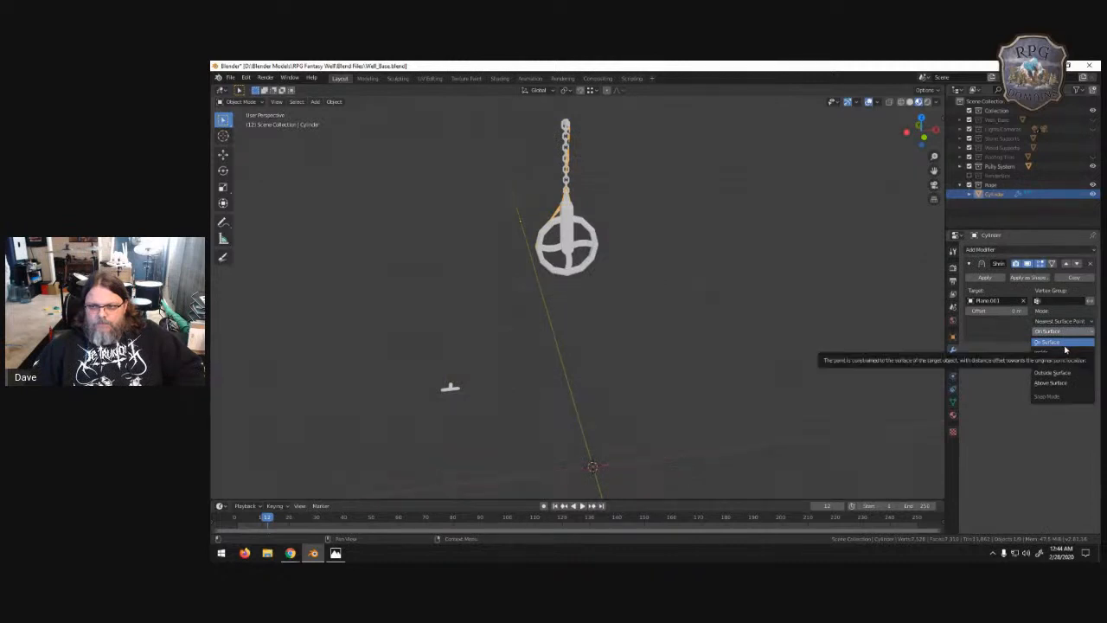
{"action": "left_click", "coordinate": [1072, 375]}
{"action": "middle_click_drag", "start_coordinate": [848, 314], "coordinate": [856, 286]}
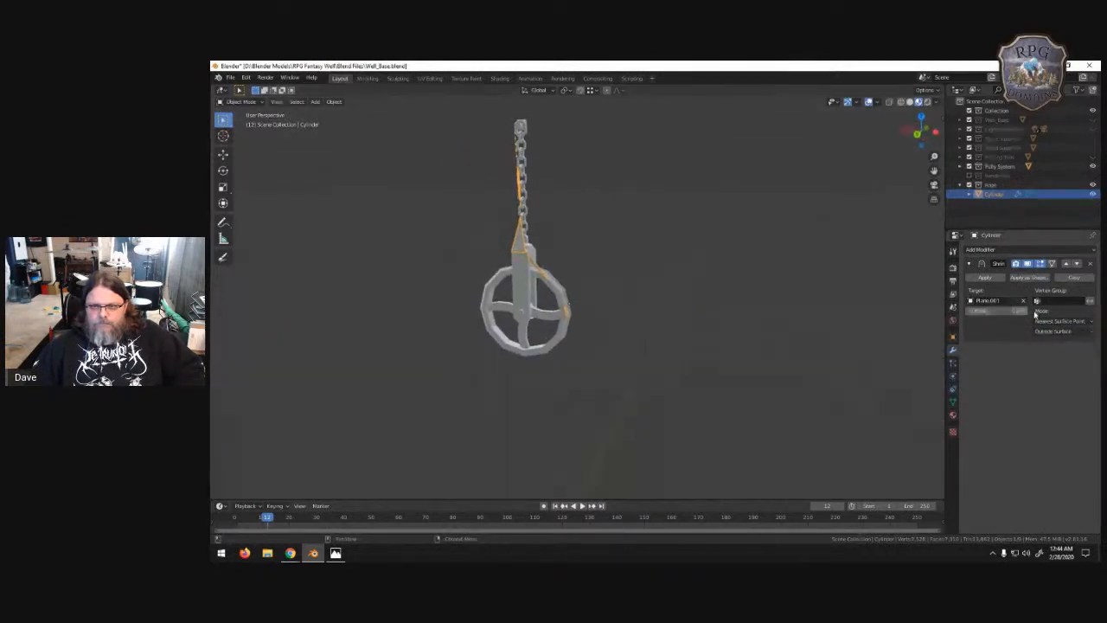
{"action": "left_click", "coordinate": [1063, 332]}
{"action": "left_click", "coordinate": [1049, 342]}
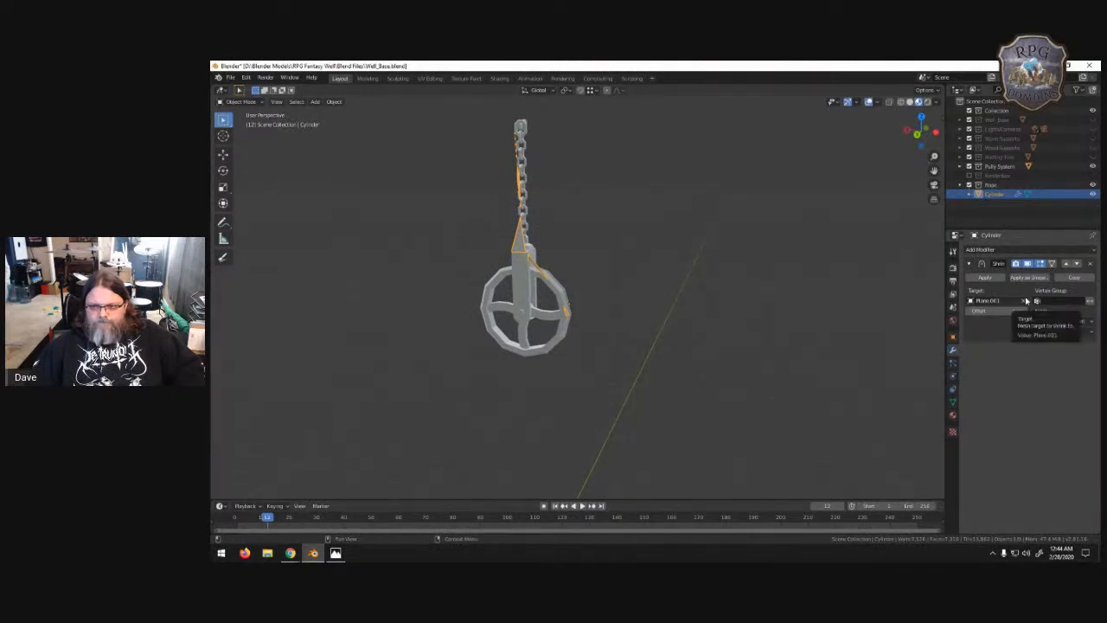
{"action": "left_click_drag", "start_coordinate": [1007, 312], "coordinate": [902, 371]}
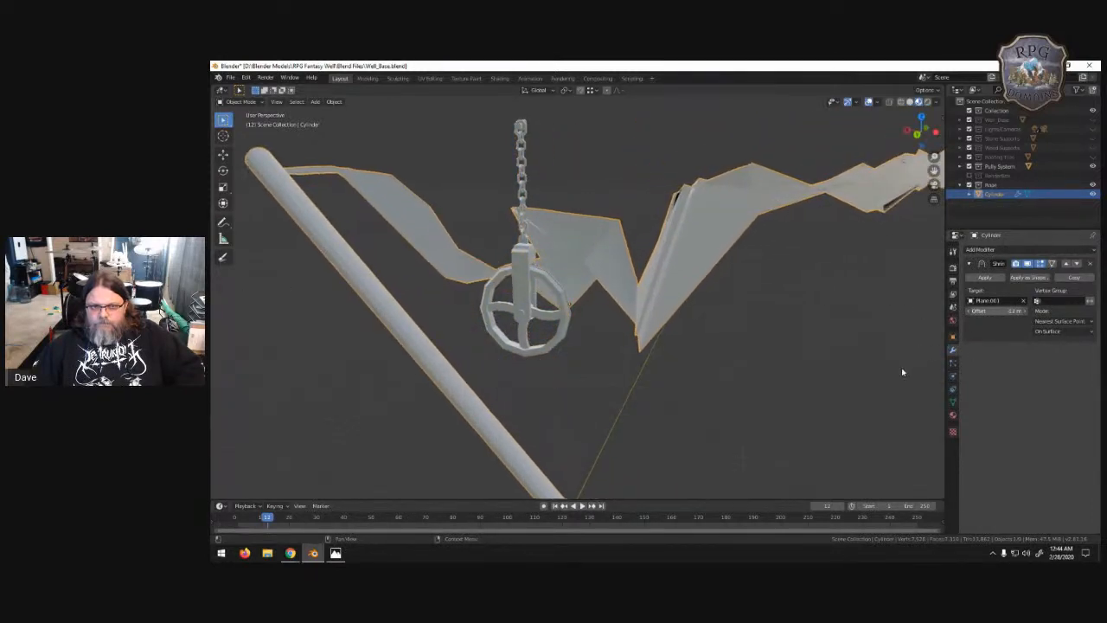
{"action": "left_click", "coordinate": [1090, 264]}
- Rotate the rope cylinder upright in front view and move it beside the right rim of the pulley wheel
{"action": "middle_click_drag", "start_coordinate": [684, 297], "coordinate": [729, 297]}
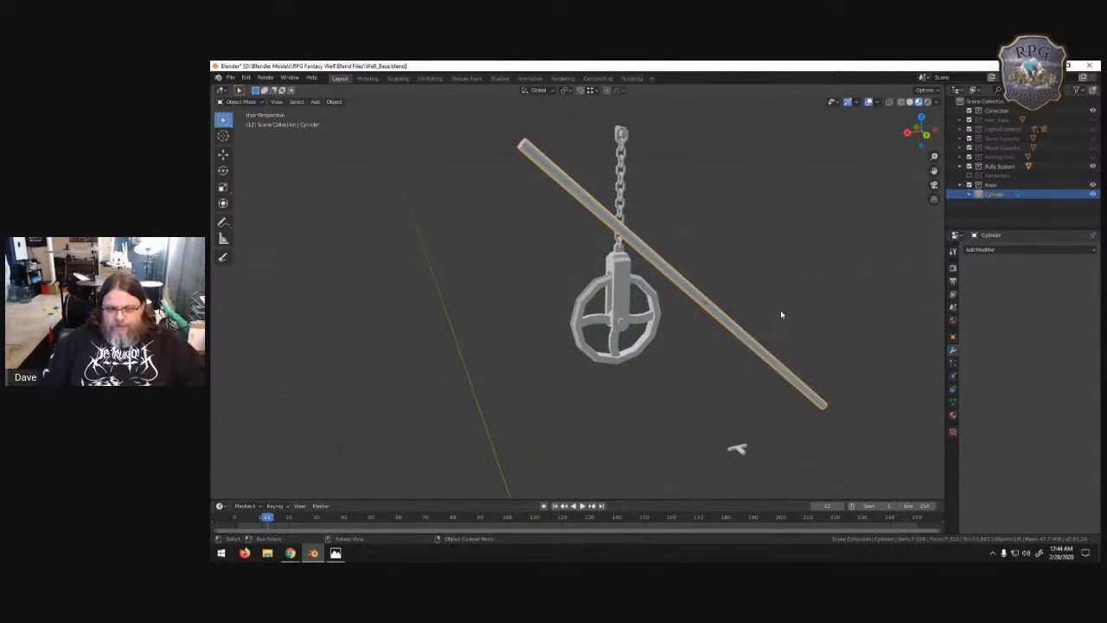
{"action": "key", "text": "KP_1"}
{"action": "key", "text": "r"}
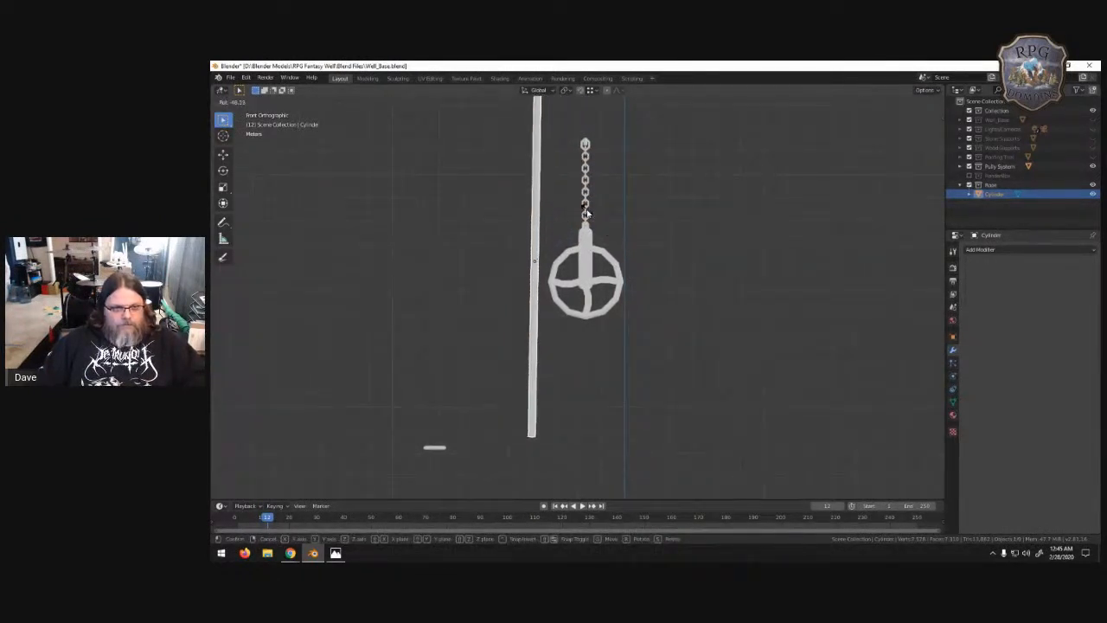
{"action": "left_click", "coordinate": [547, 227]}
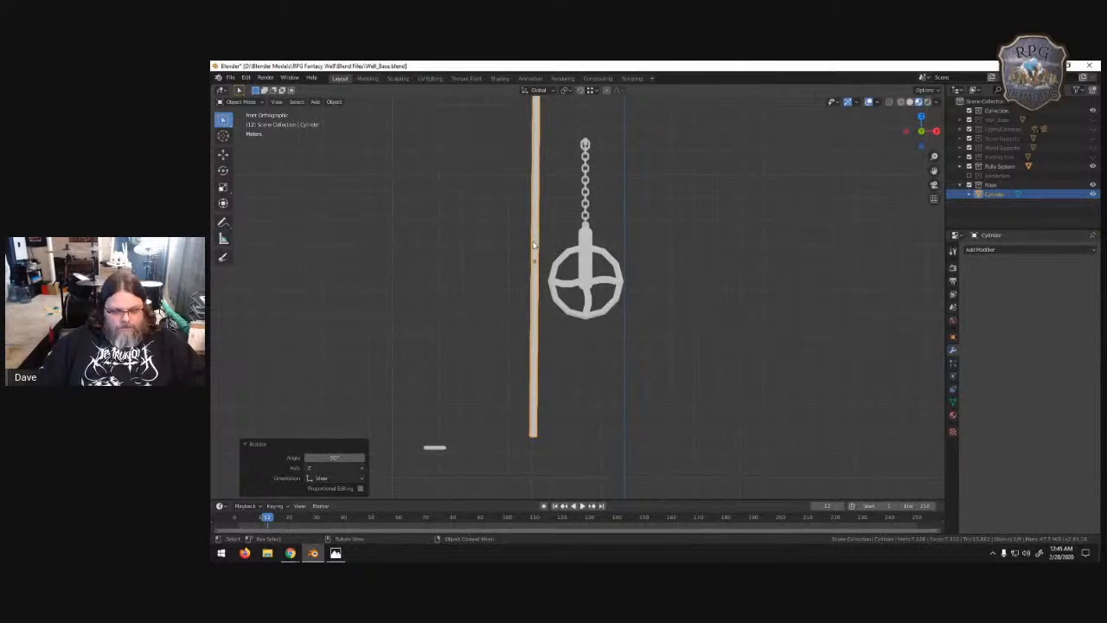
{"action": "key", "text": "g"}
{"action": "left_click", "coordinate": [640, 270]}
- Switch to wireframe shading and nudge the rope cylinder into line with the pulley wheel's right rim
{"action": "scroll", "coordinate": [649, 271], "scroll_direction": "up", "scroll_amount": 5}
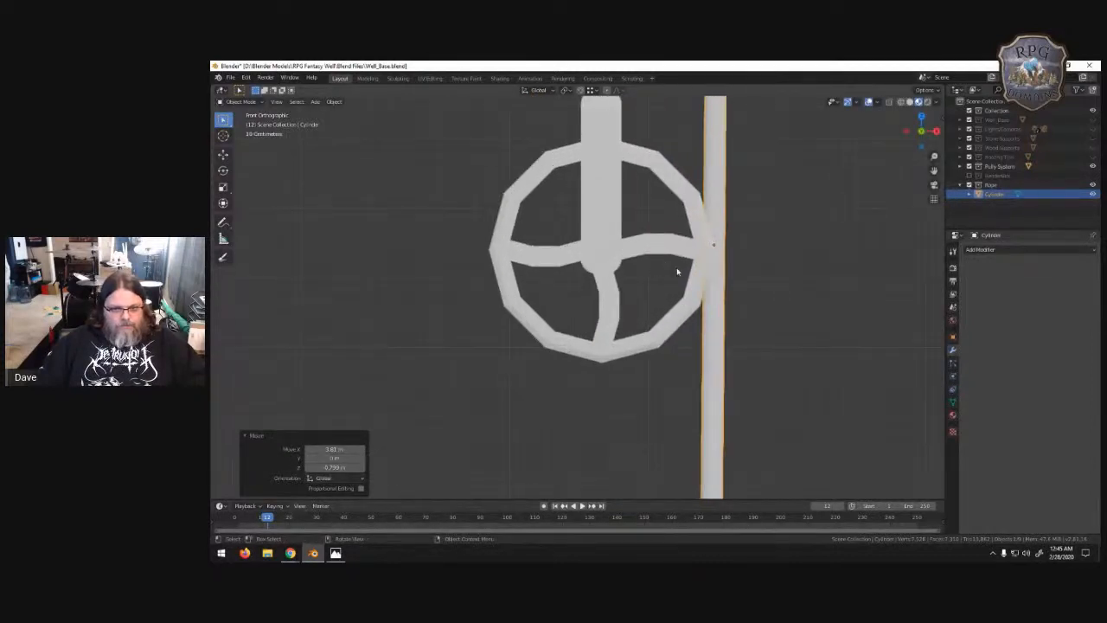
{"action": "key", "text": "z"}
{"action": "left_click", "coordinate": [674, 257]}
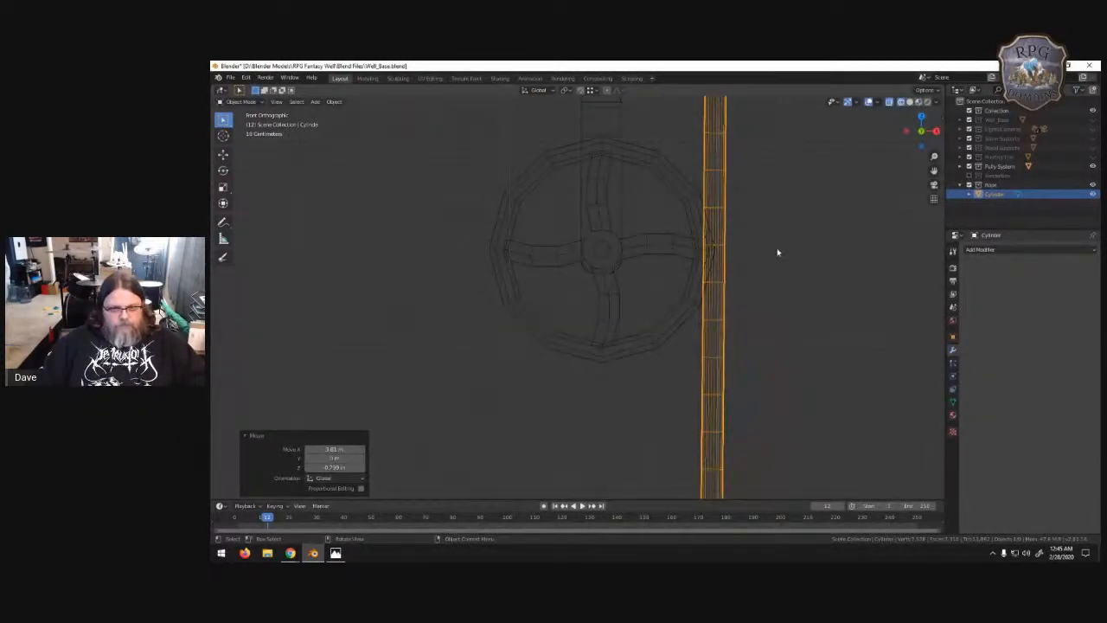
{"action": "key", "text": "g"}
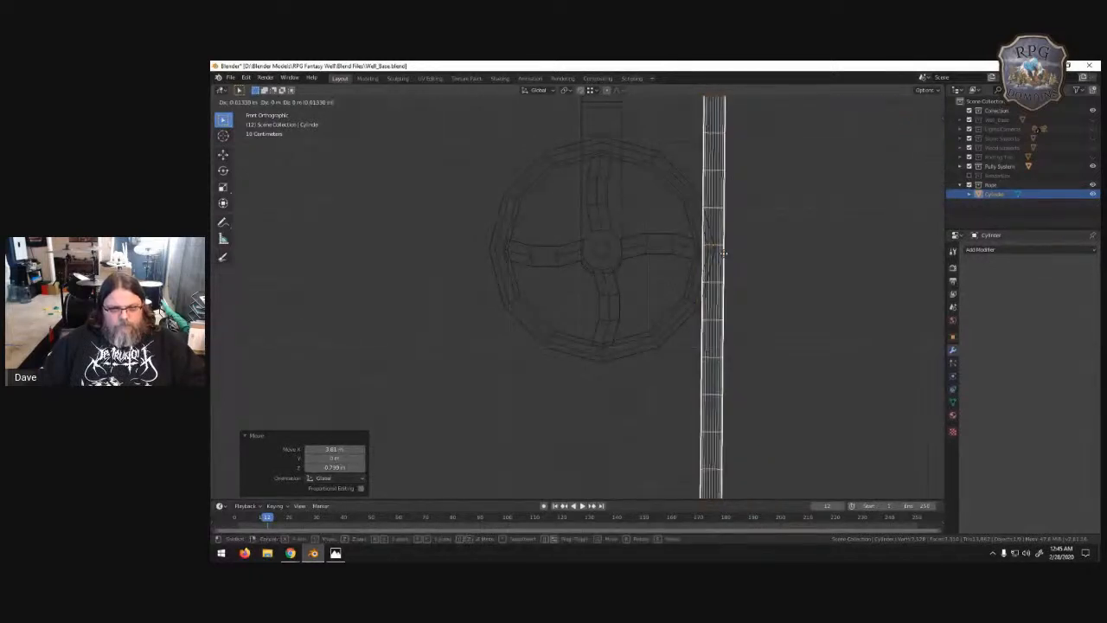
{"action": "left_click", "coordinate": [722, 251]}
- Scale the rope cylinder down to about 0.519, enlarge it slightly, and realign it with the wheel's right rim
{"action": "key", "text": "s"}
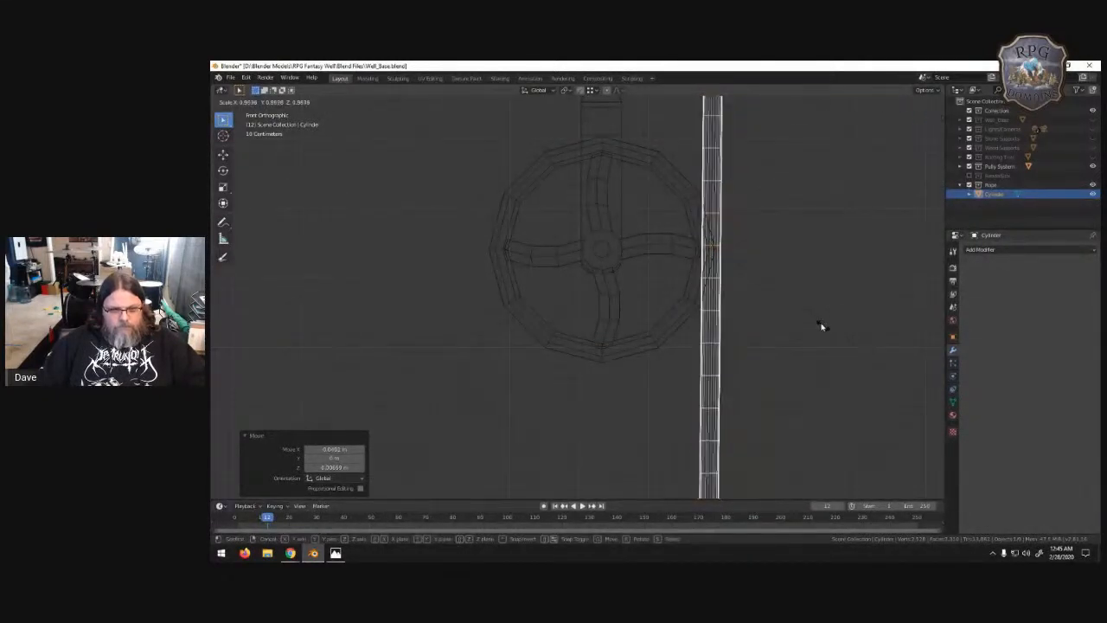
{"action": "left_click", "coordinate": [782, 297]}
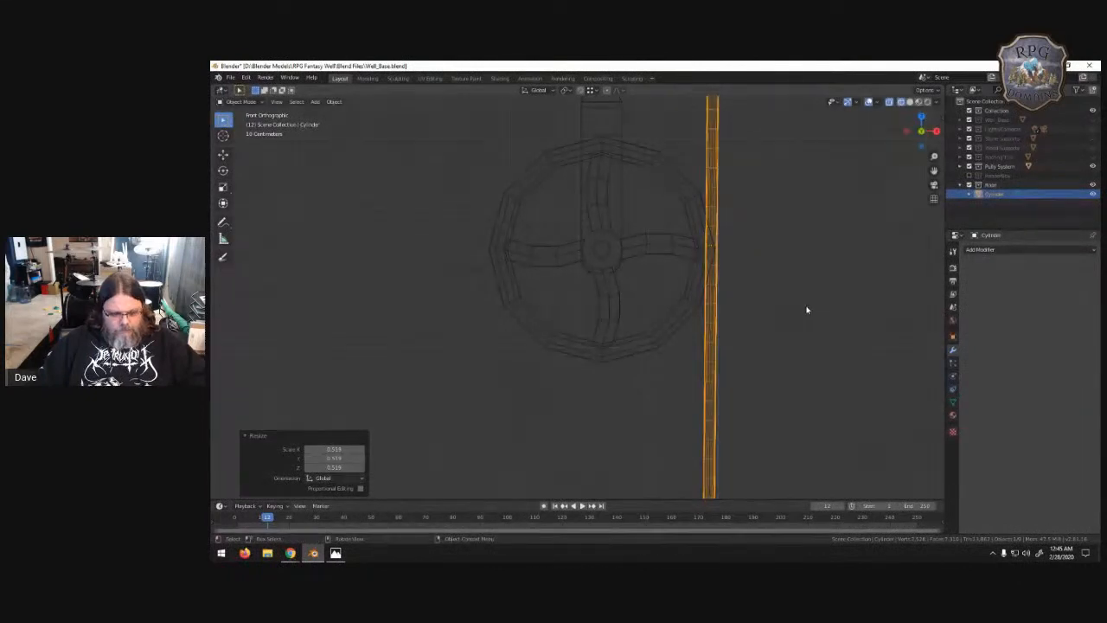
{"action": "key", "text": "g"}
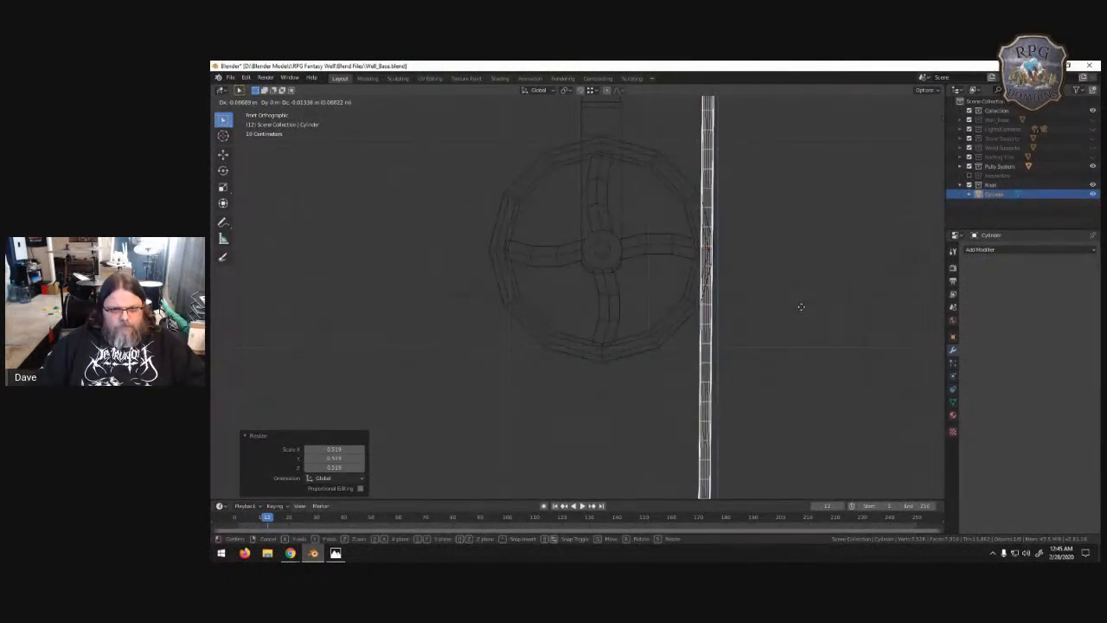
{"action": "left_click", "coordinate": [801, 308]}
{"action": "key", "text": "s"}
{"action": "left_click", "coordinate": [843, 318]}
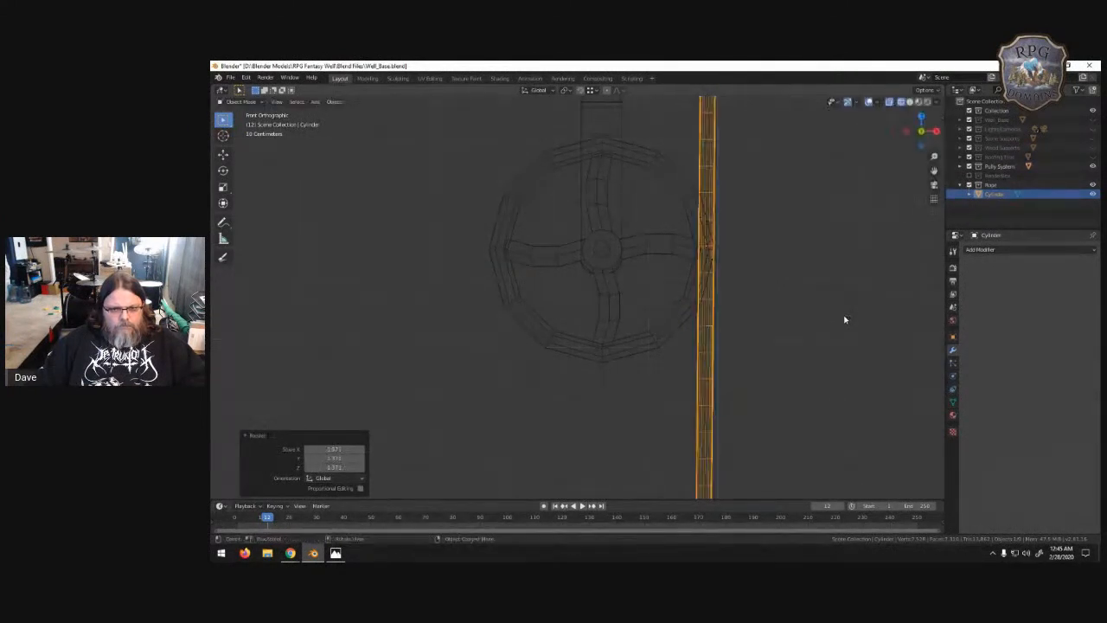
{"action": "key", "text": "g"}
{"action": "left_click", "coordinate": [829, 306]}
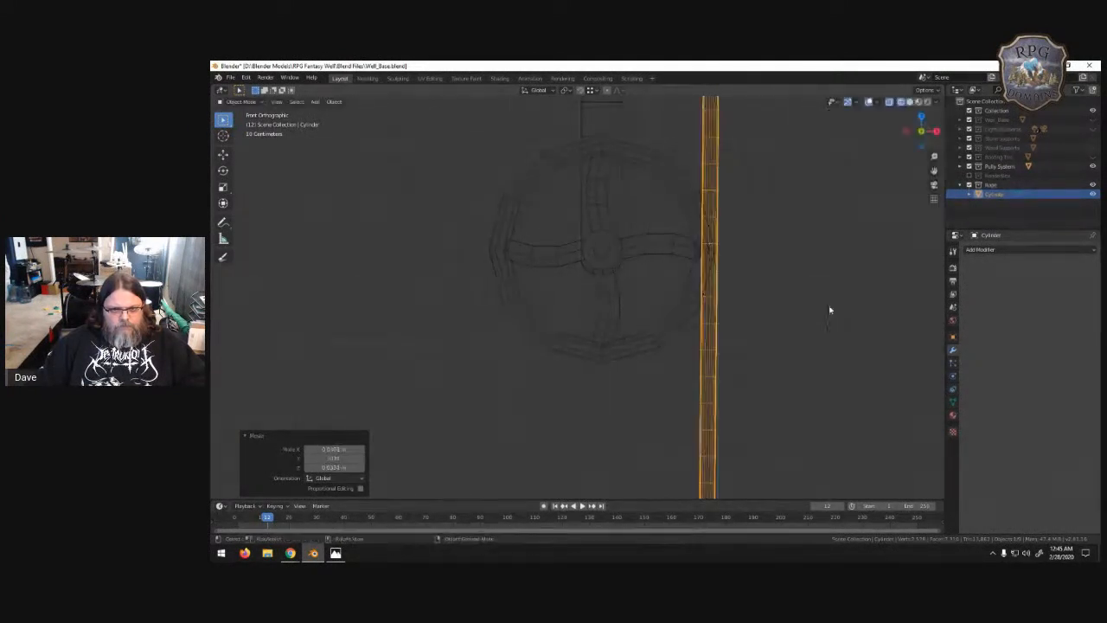
- Try to rotate the upper half of the rope cylinder's mesh above the pulley wheel's rim in front view
{"action": "scroll", "coordinate": [789, 276], "scroll_direction": "down", "scroll_amount": 5}
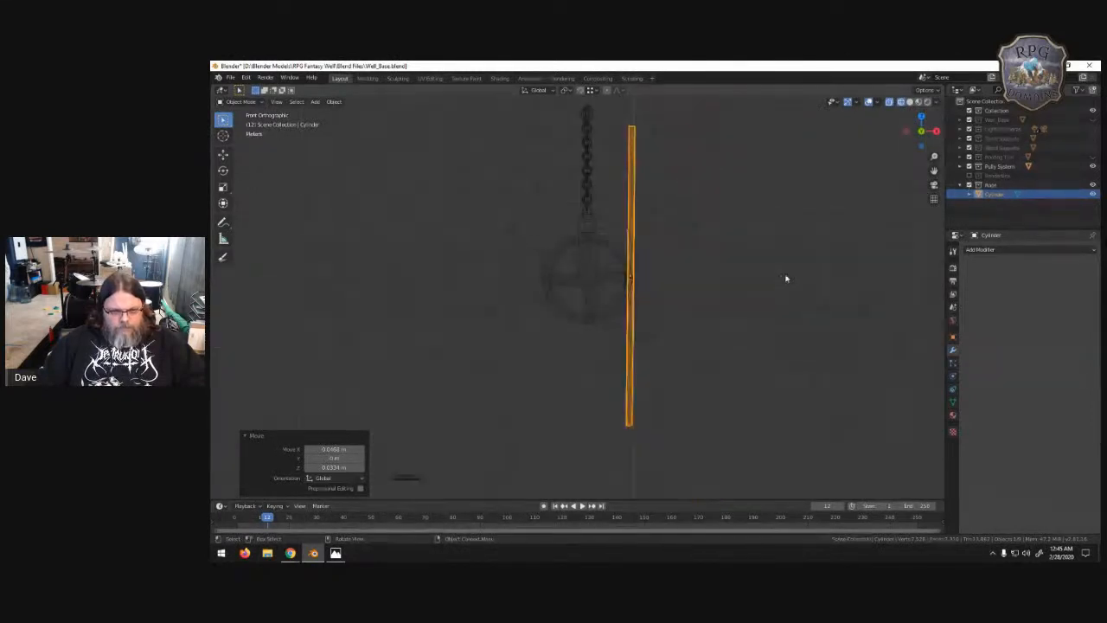
{"action": "scroll", "coordinate": [717, 288], "scroll_direction": "up", "scroll_amount": 3}
{"action": "scroll", "coordinate": [789, 257], "scroll_direction": "up", "scroll_amount": 3}
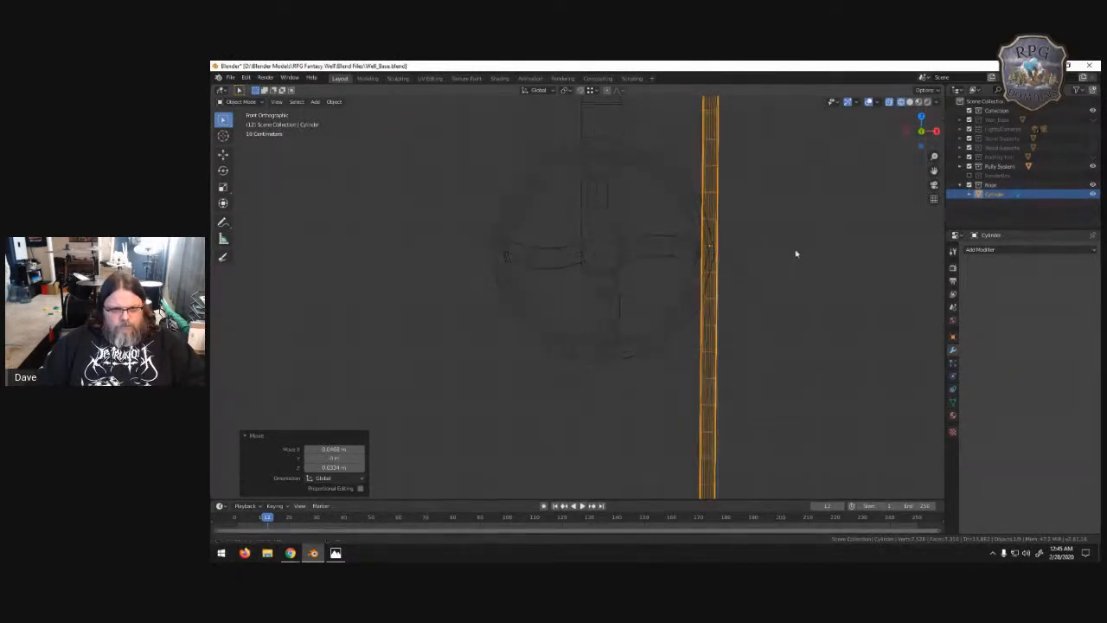
{"action": "scroll", "coordinate": [774, 407], "scroll_direction": "down", "scroll_amount": 2}
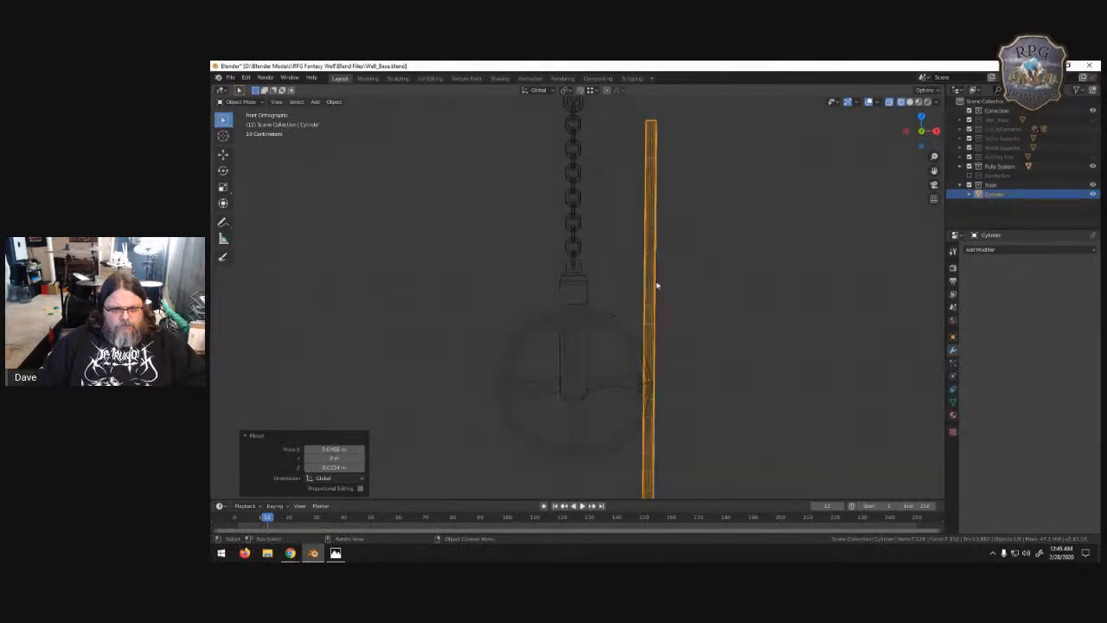
{"action": "key", "text": "Tab"}
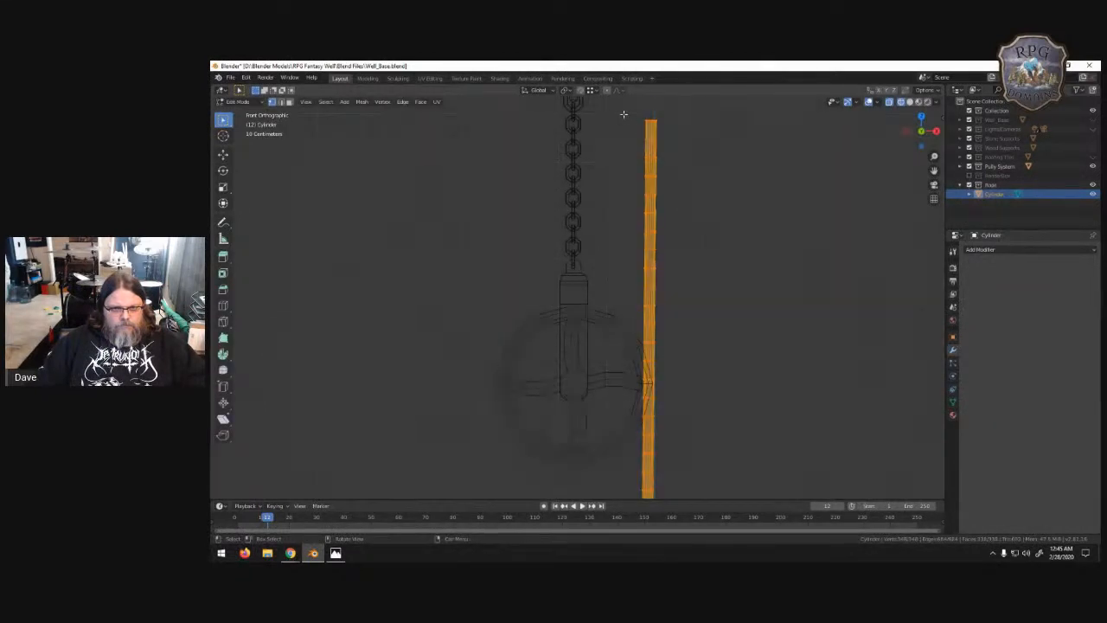
{"action": "left_click_drag", "start_coordinate": [624, 113], "coordinate": [696, 355]}
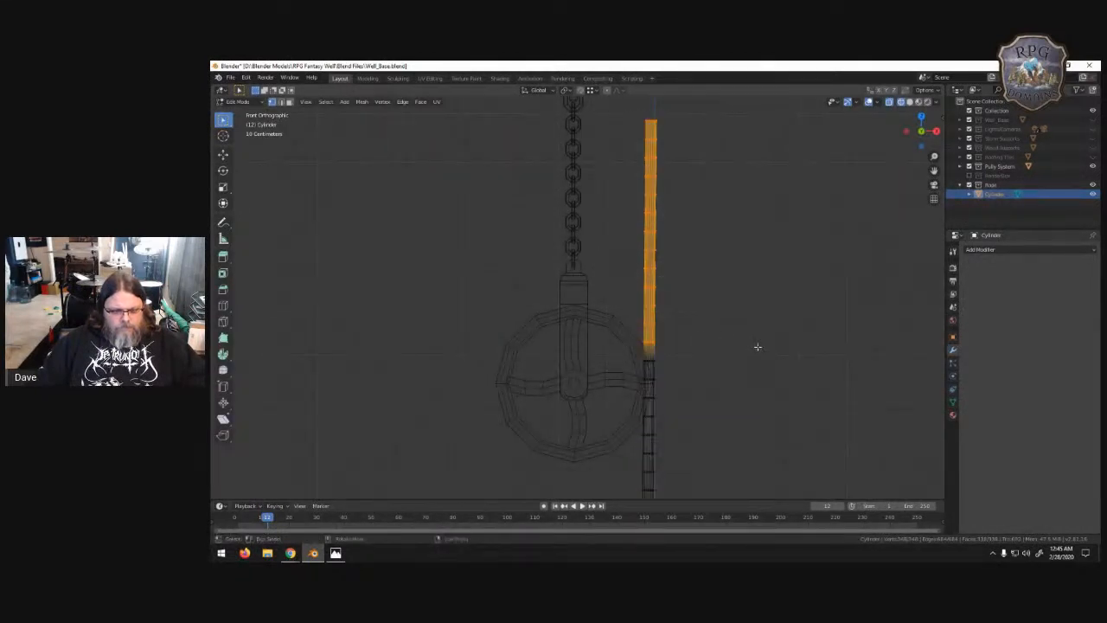
{"action": "key", "text": "r"}
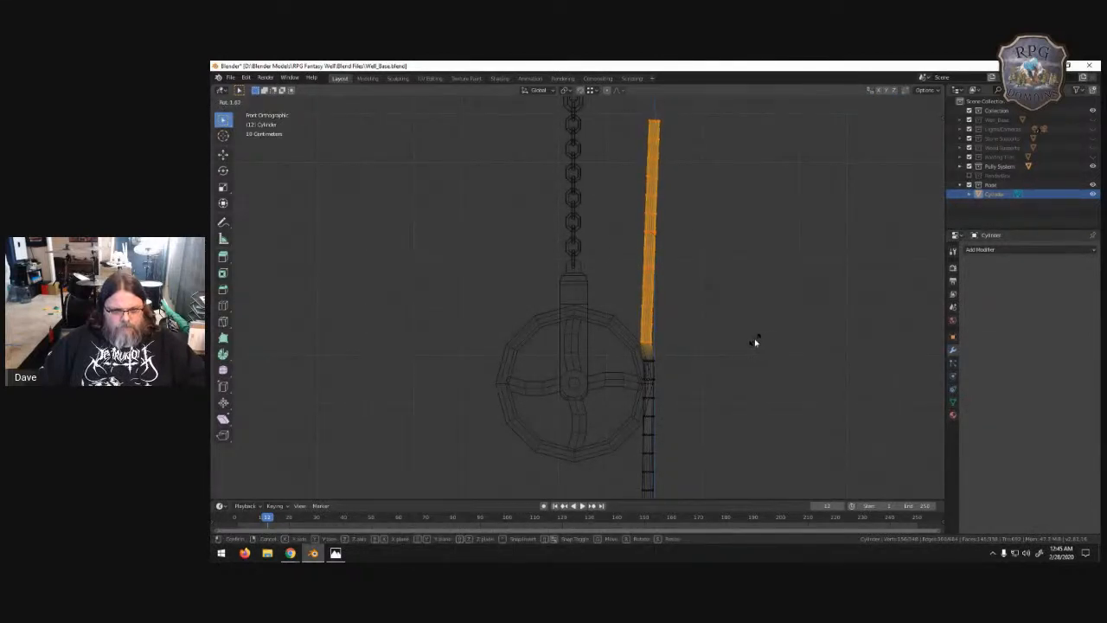
{"action": "key", "text": "Escape"}
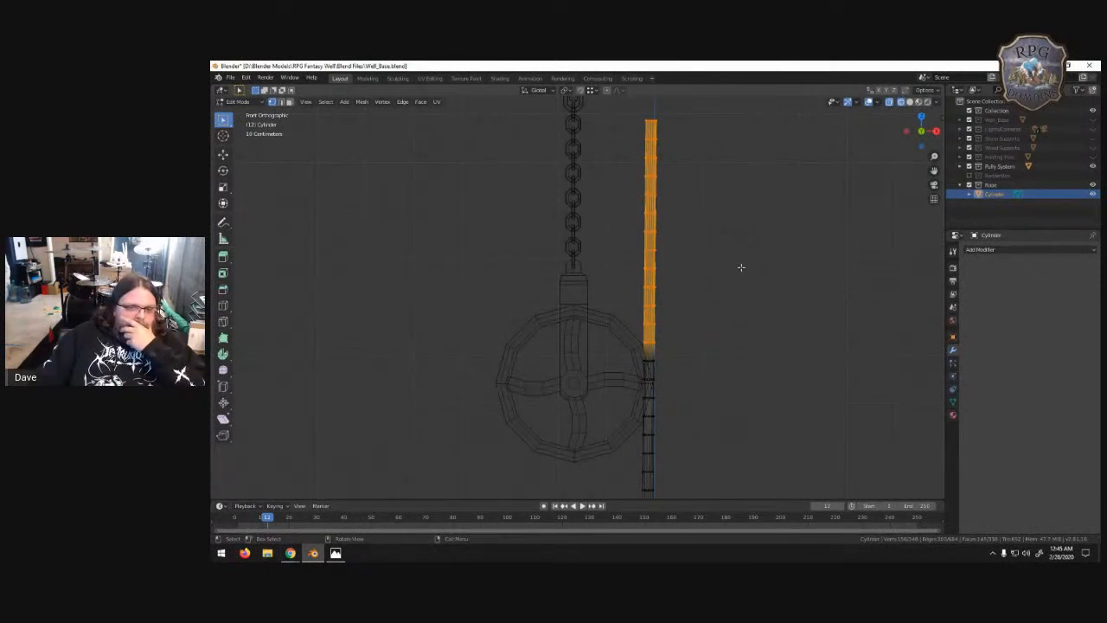
- Leave mesh editing of the rope cylinder and look through the available modifiers
{"action": "left_click", "coordinate": [1030, 251]}
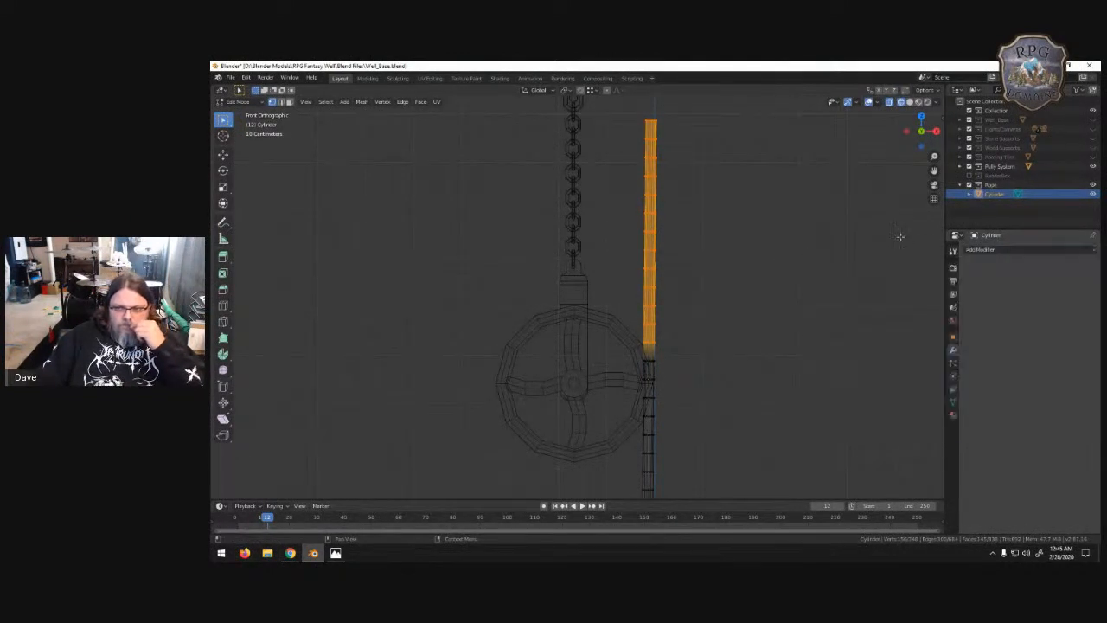
{"action": "left_click", "coordinate": [860, 224]}
{"action": "key", "text": "Tab"}
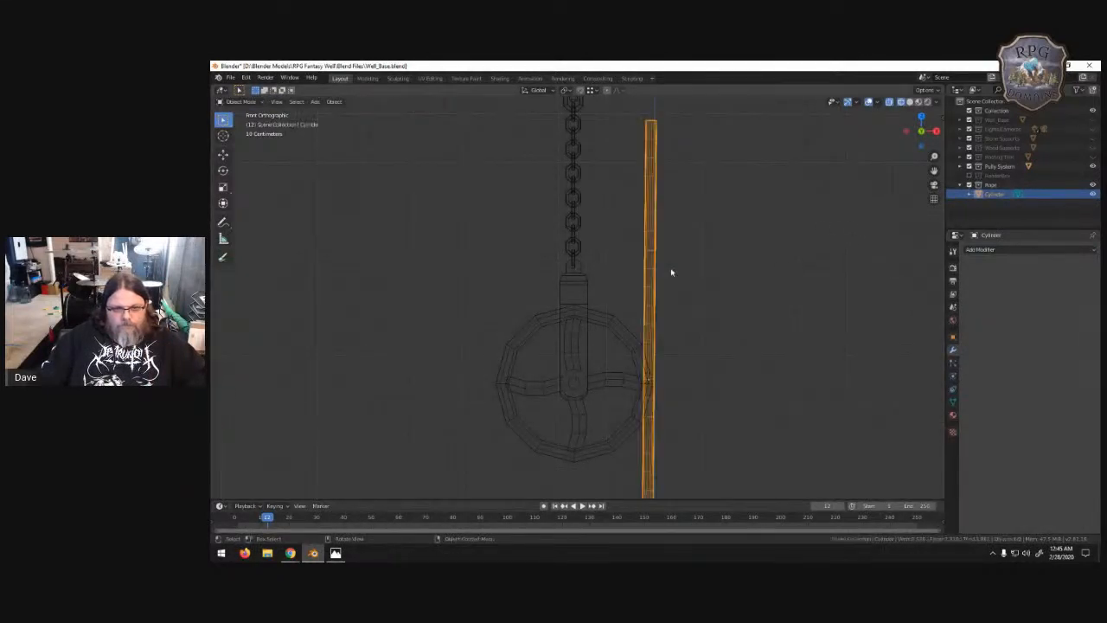
{"action": "left_click", "coordinate": [1036, 251]}
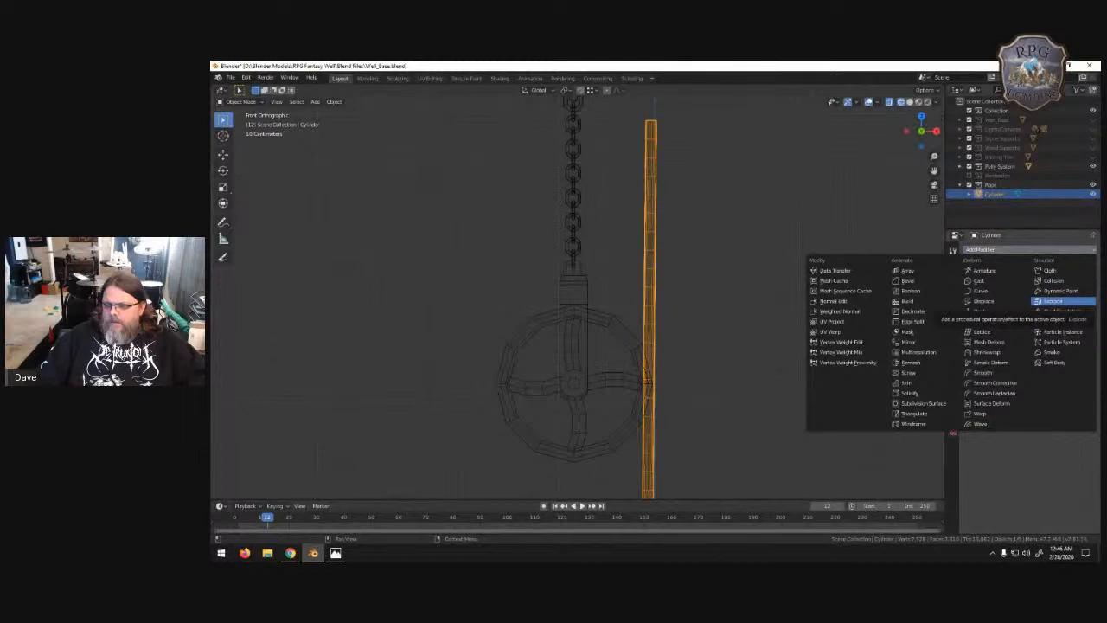
{"action": "left_click", "coordinate": [245, 553]}
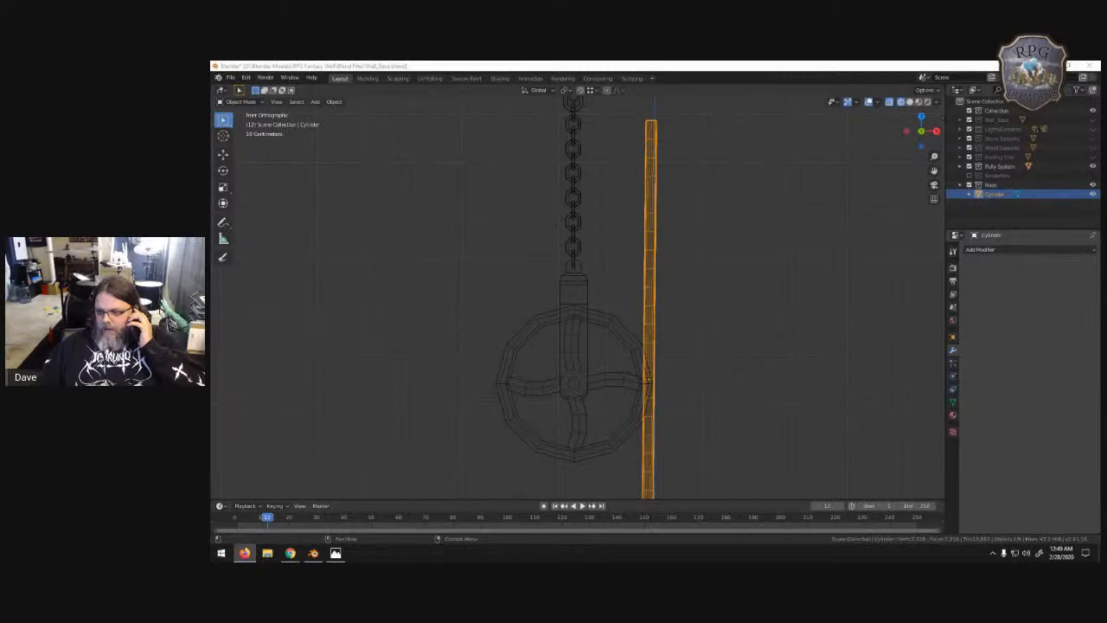
{"action": "key", "text": "alt+Tab"}
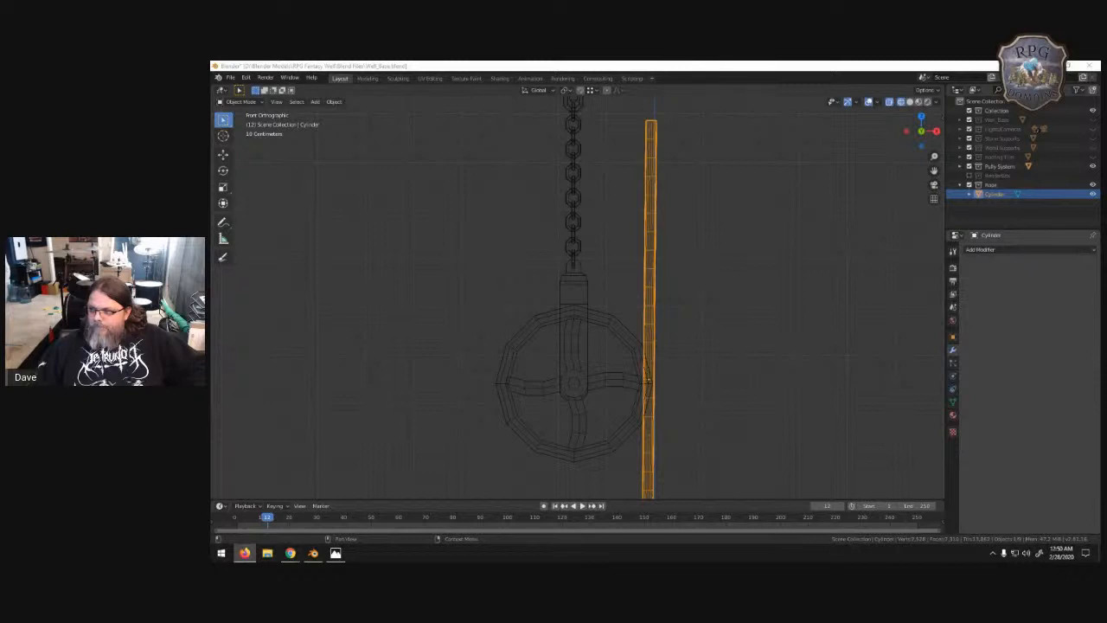
- Move the rope cylinder to the left of the pulley wheel, just above the small flat object
{"action": "scroll", "coordinate": [764, 289], "scroll_direction": "down", "scroll_amount": 4}
{"action": "scroll", "coordinate": [656, 368], "scroll_direction": "up", "scroll_amount": 2}
{"action": "scroll", "coordinate": [650, 373], "scroll_direction": "down", "scroll_amount": 4}
{"action": "scroll", "coordinate": [650, 377], "scroll_direction": "up", "scroll_amount": 2}
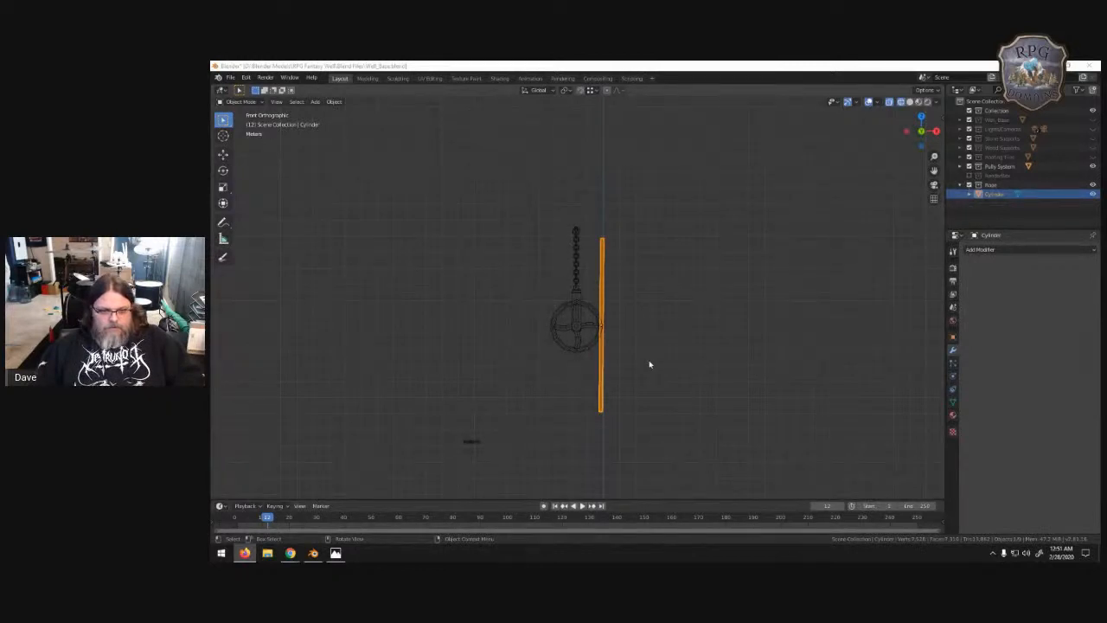
{"action": "left_click", "coordinate": [651, 364]}
{"action": "left_click", "coordinate": [603, 363]}
{"action": "key", "text": "g"}
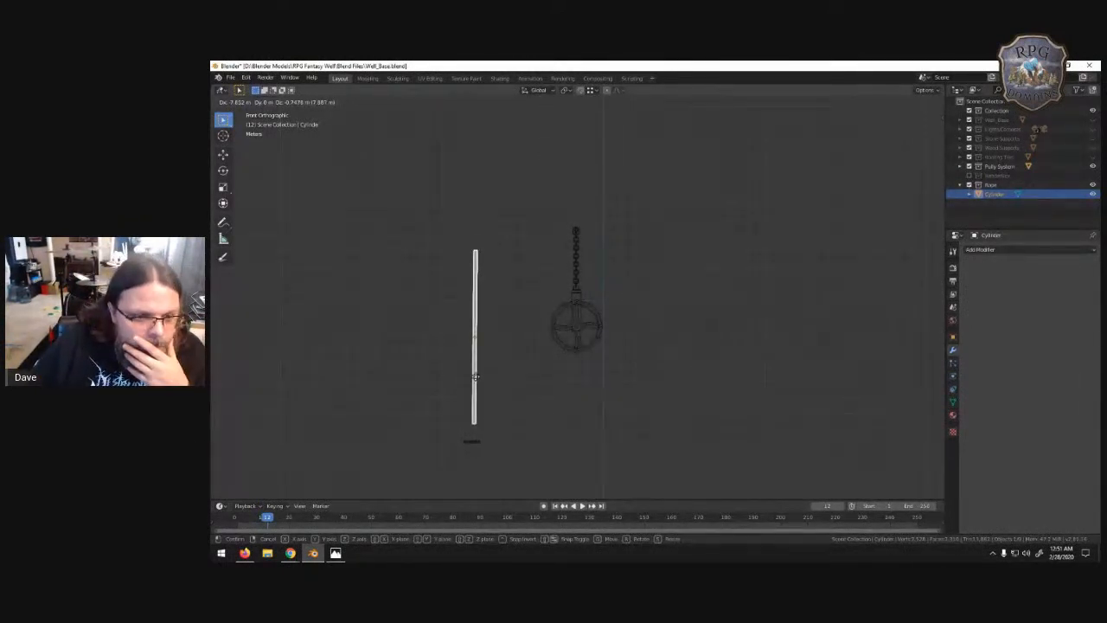
{"action": "left_click", "coordinate": [475, 378]}
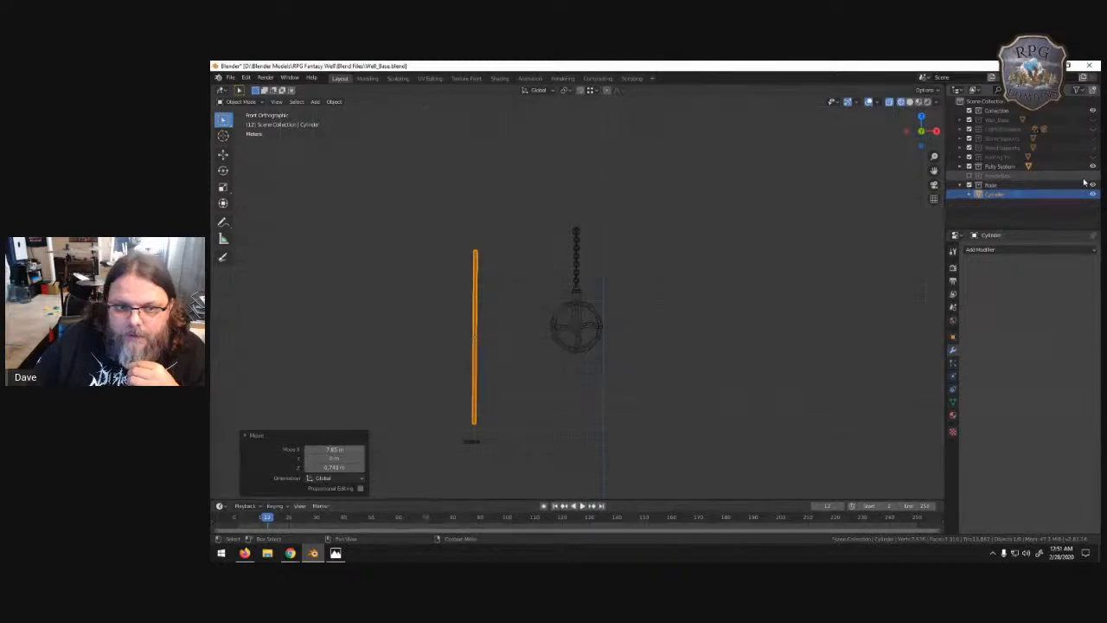
- Show the Well_Base collection and delete the rope cylinder
{"action": "left_click", "coordinate": [1093, 120]}
{"action": "scroll", "coordinate": [682, 340], "scroll_direction": "down", "scroll_amount": 4}
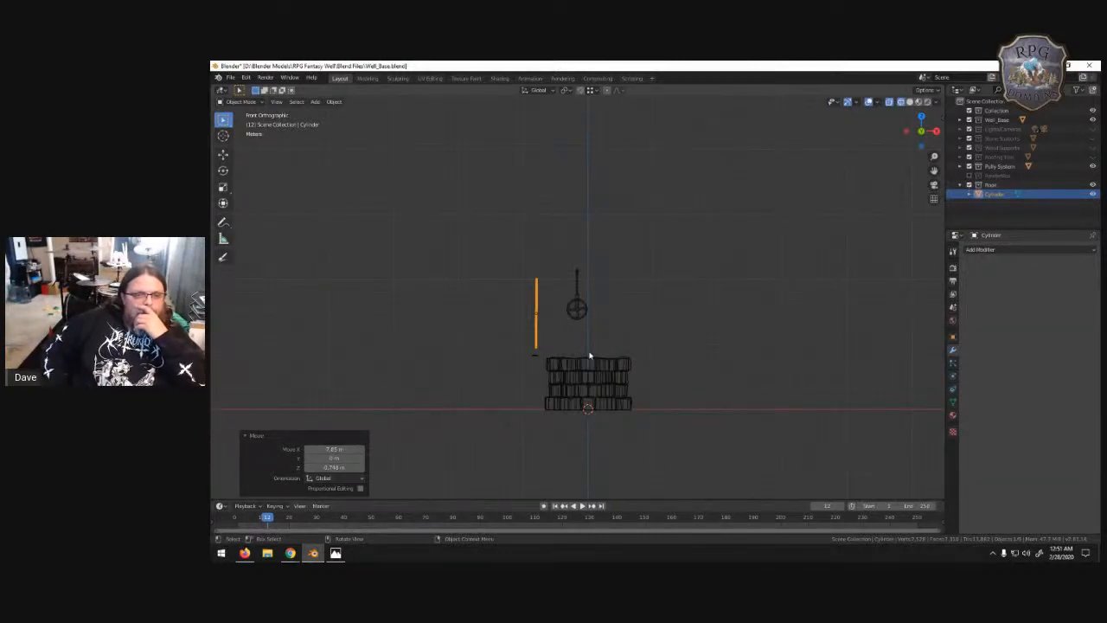
{"action": "scroll", "coordinate": [590, 355], "scroll_direction": "up", "scroll_amount": 4}
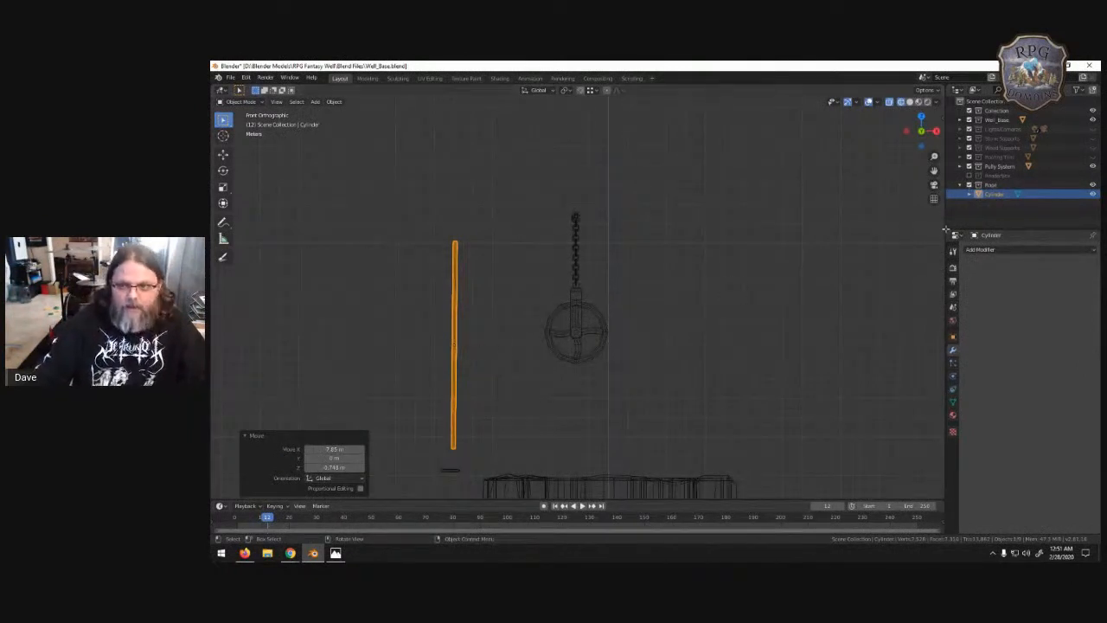
{"action": "key", "text": "Delete"}
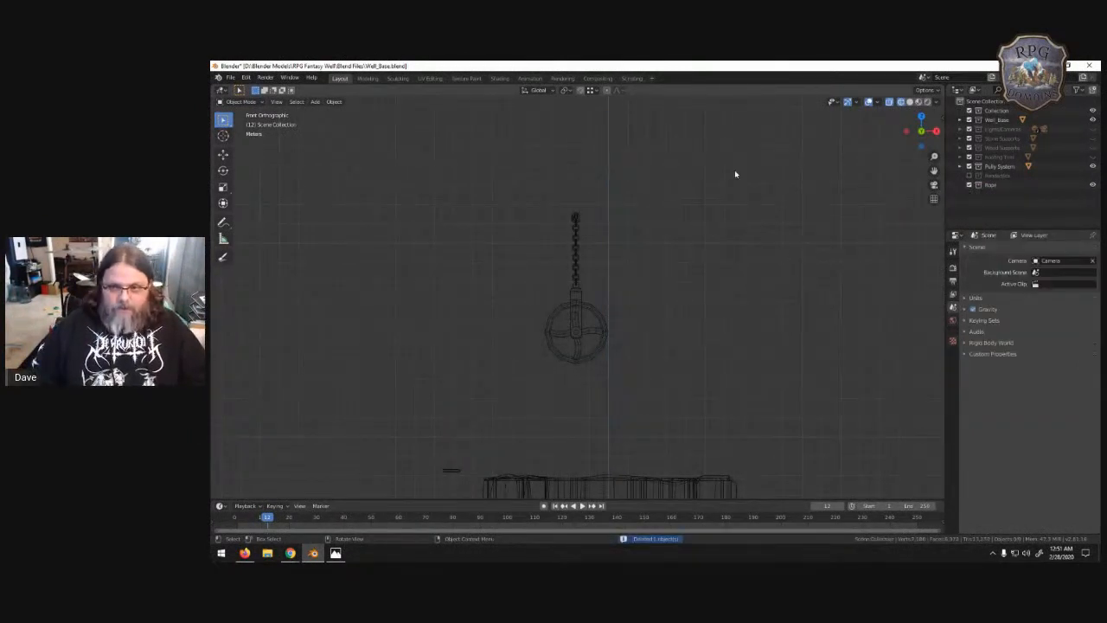
{"action": "middle_click_drag", "start_coordinate": [484, 403], "coordinate": [561, 267], "text": "shift"}
{"action": "scroll", "coordinate": [715, 263], "scroll_direction": "up", "scroll_amount": 3}
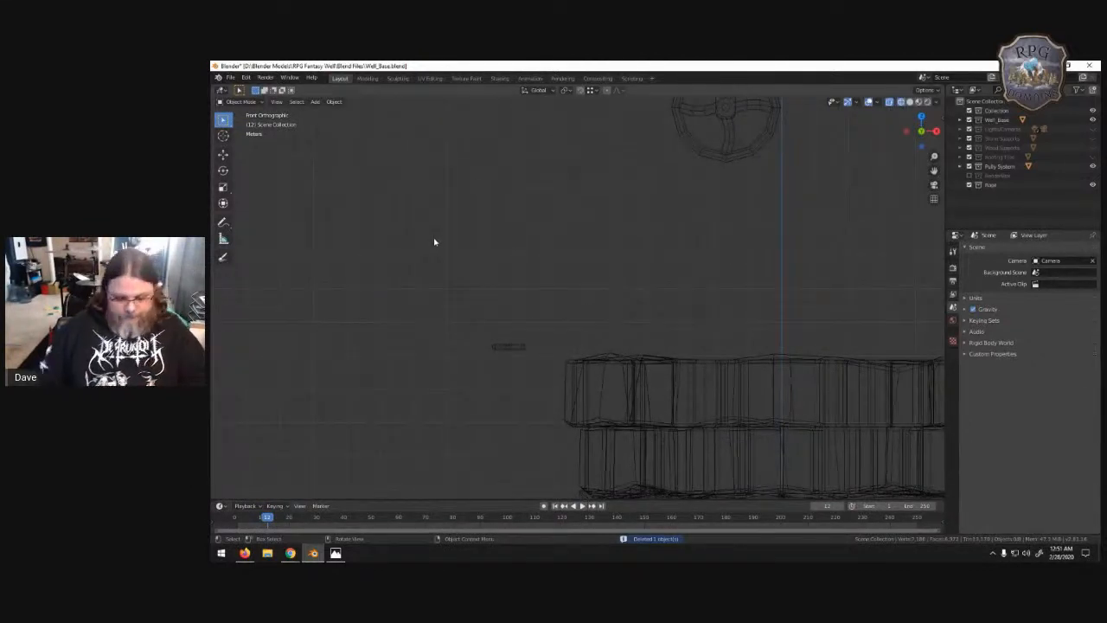
{"action": "key", "text": "x"}
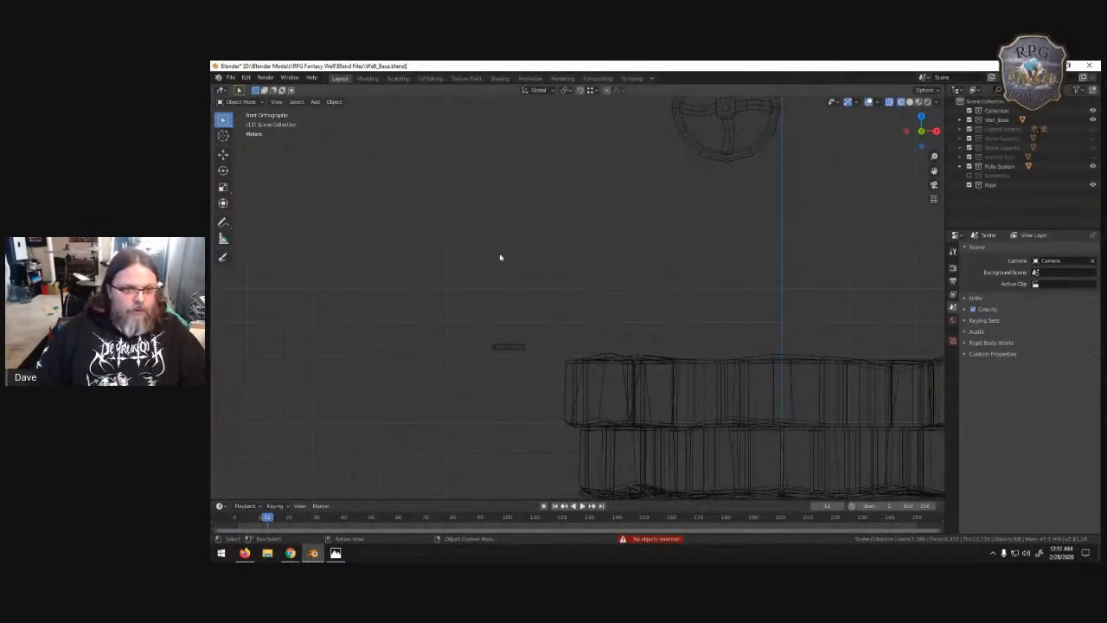
{"action": "left_click", "coordinate": [368, 78]}
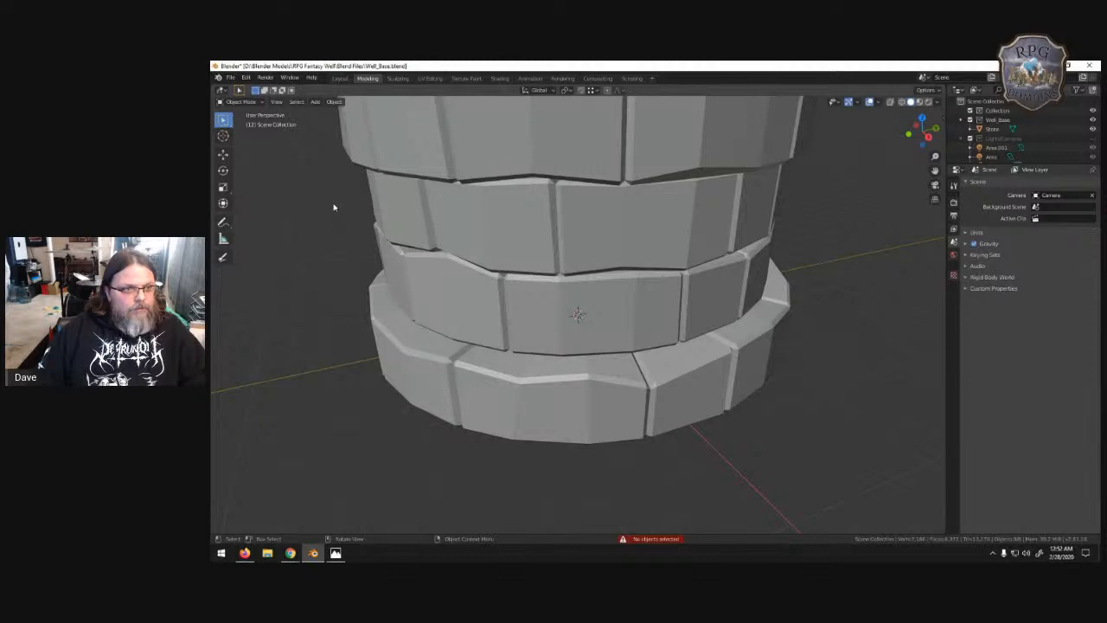
{"action": "left_click", "coordinate": [339, 78]}
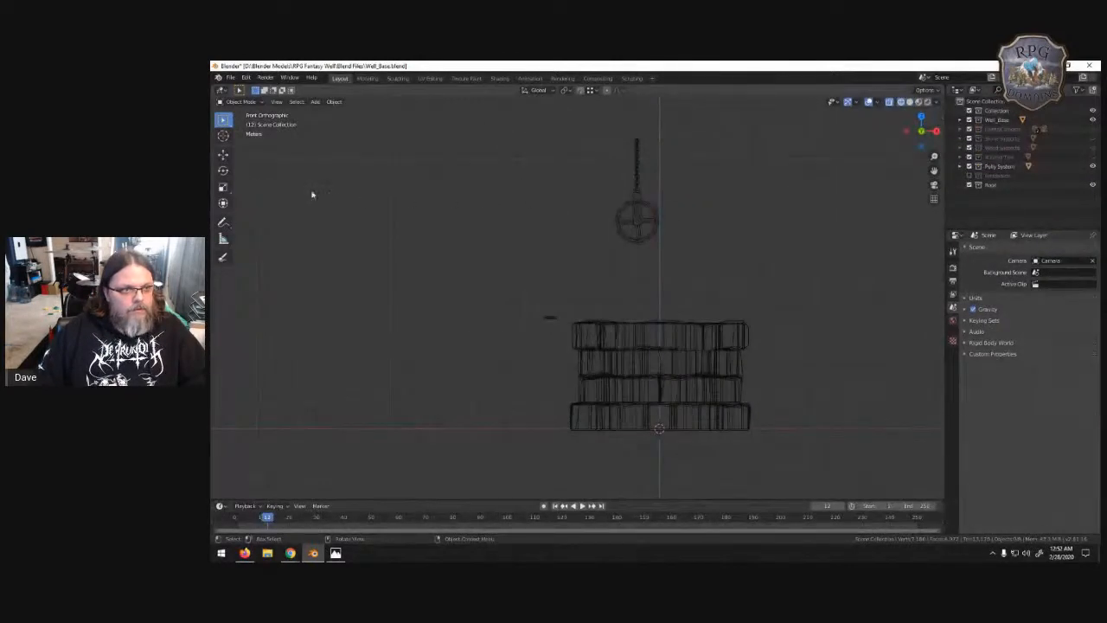
{"action": "left_click", "coordinate": [588, 322]}
{"action": "key", "text": "Tab"}
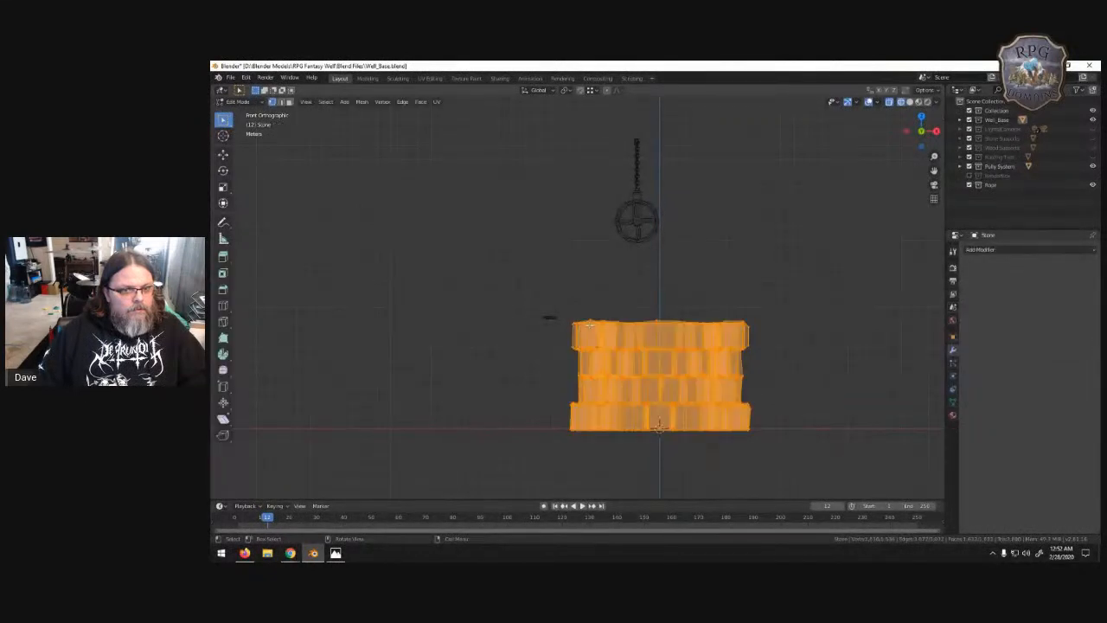
{"action": "key", "text": "Tab"}
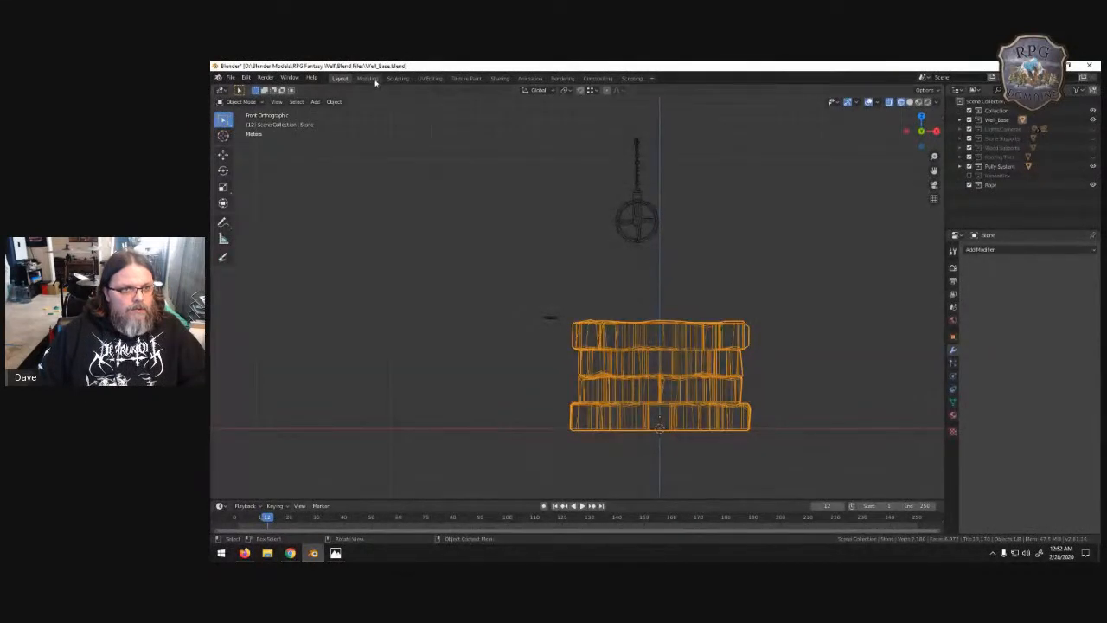
- Switch to the Modeling workspace in object mode, show the well in front view around the small flat object, and deselect the stone base
{"action": "left_click", "coordinate": [367, 78]}
{"action": "scroll", "coordinate": [459, 213], "scroll_direction": "down", "scroll_amount": 6}
{"action": "key", "text": "Tab"}
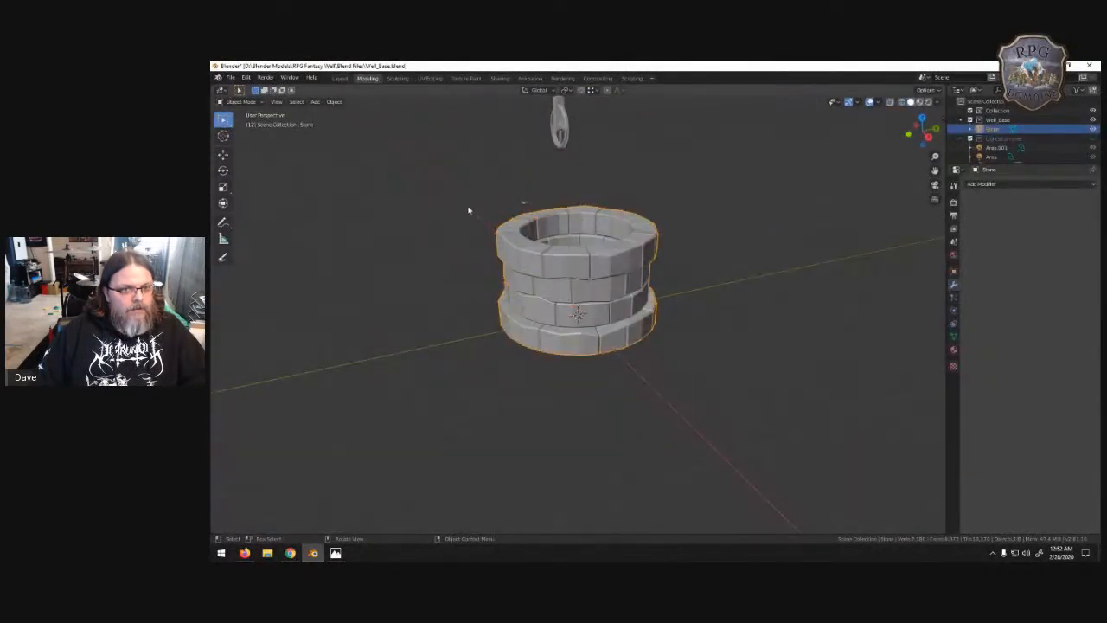
{"action": "middle_click_drag", "start_coordinate": [486, 202], "coordinate": [582, 199]}
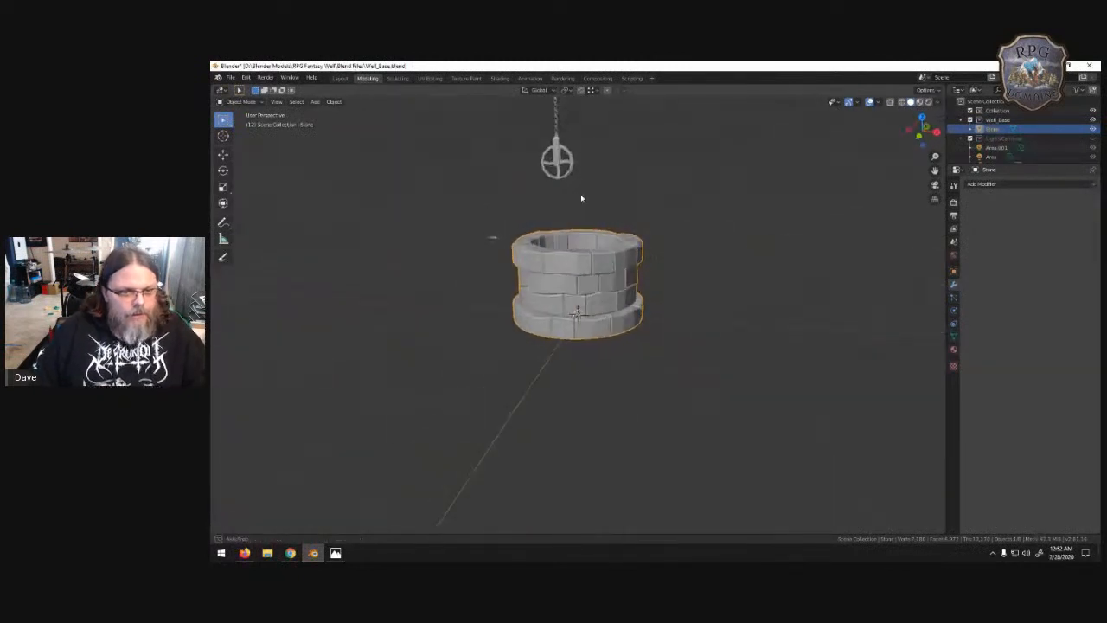
{"action": "key", "text": "KP_1"}
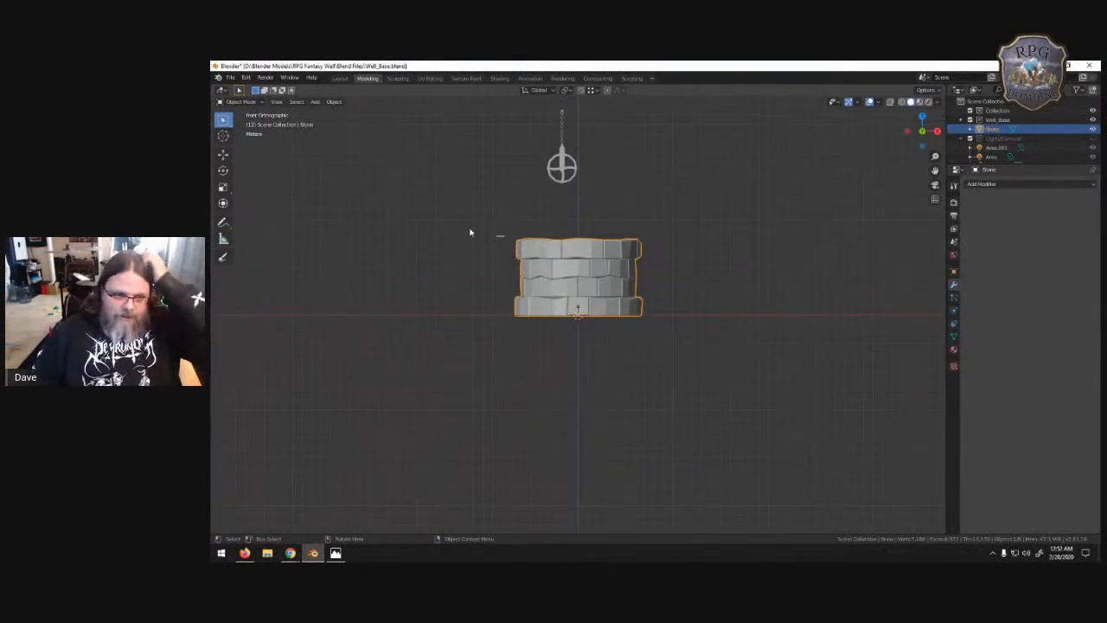
{"action": "scroll", "coordinate": [475, 229], "scroll_direction": "up", "scroll_amount": 4}
{"action": "scroll", "coordinate": [471, 232], "scroll_direction": "up", "scroll_amount": 1}
{"action": "middle_click_drag", "start_coordinate": [516, 229], "coordinate": [642, 364], "text": "shift"}
{"action": "left_click", "coordinate": [518, 221]}
{"action": "middle_click_drag", "start_coordinate": [512, 222], "coordinate": [567, 355], "text": "shift"}
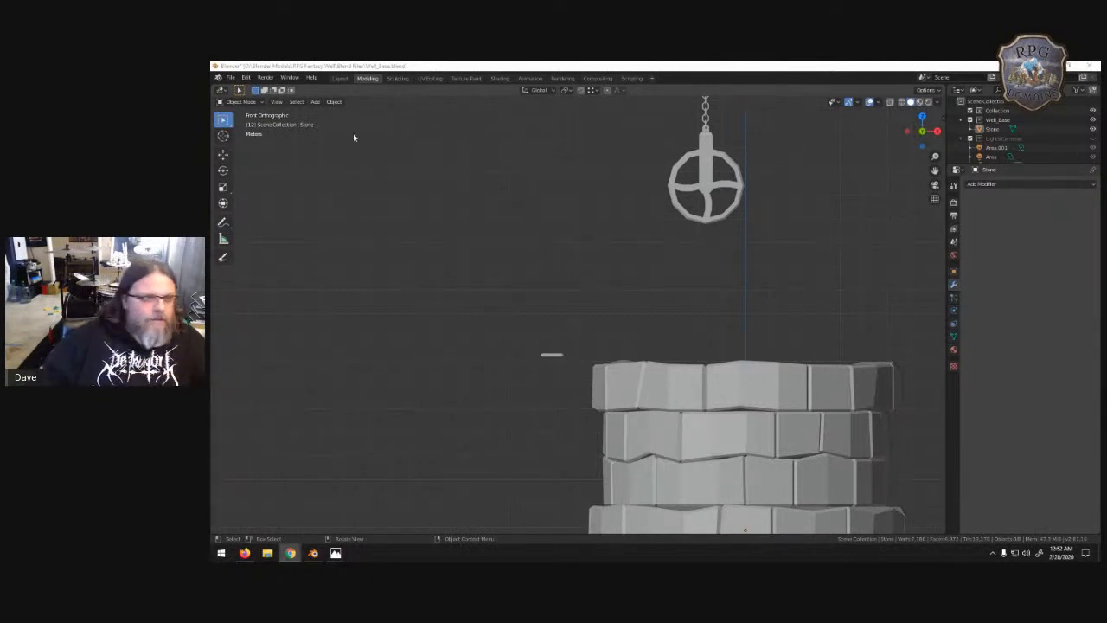
{"action": "left_click", "coordinate": [334, 101]}
{"action": "mouse_move", "coordinate": [372, 159]}
{"action": "left_click", "coordinate": [473, 209]}
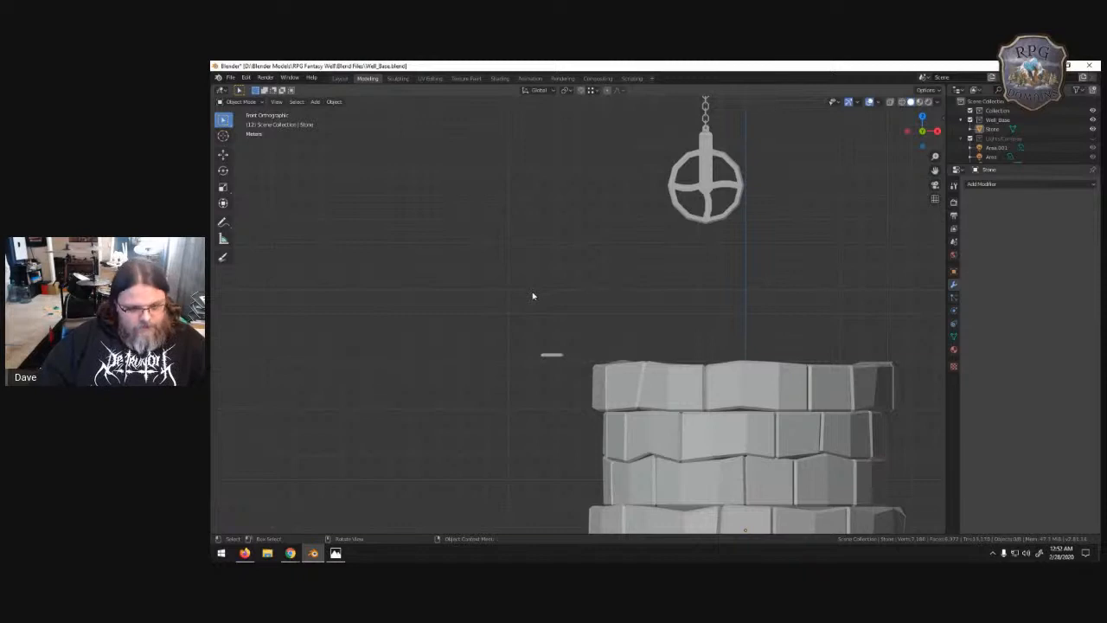
- Add a Bezier curve and move it to the left of the well, just above the small flat object
{"action": "key", "text": "shift+a"}
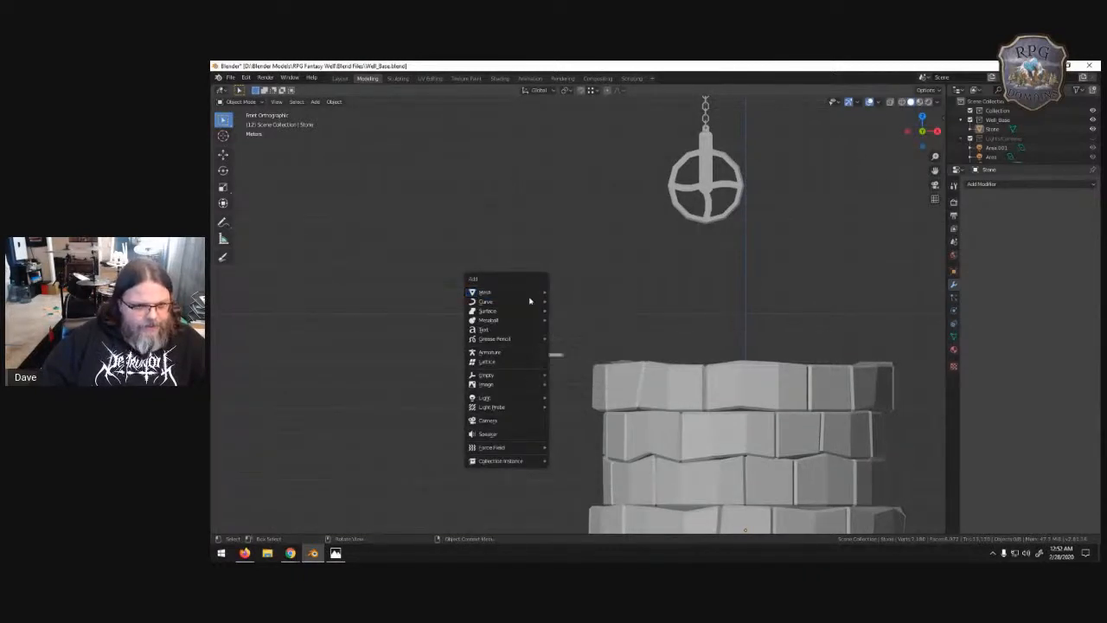
{"action": "mouse_move", "coordinate": [530, 303]}
{"action": "left_click", "coordinate": [564, 300]}
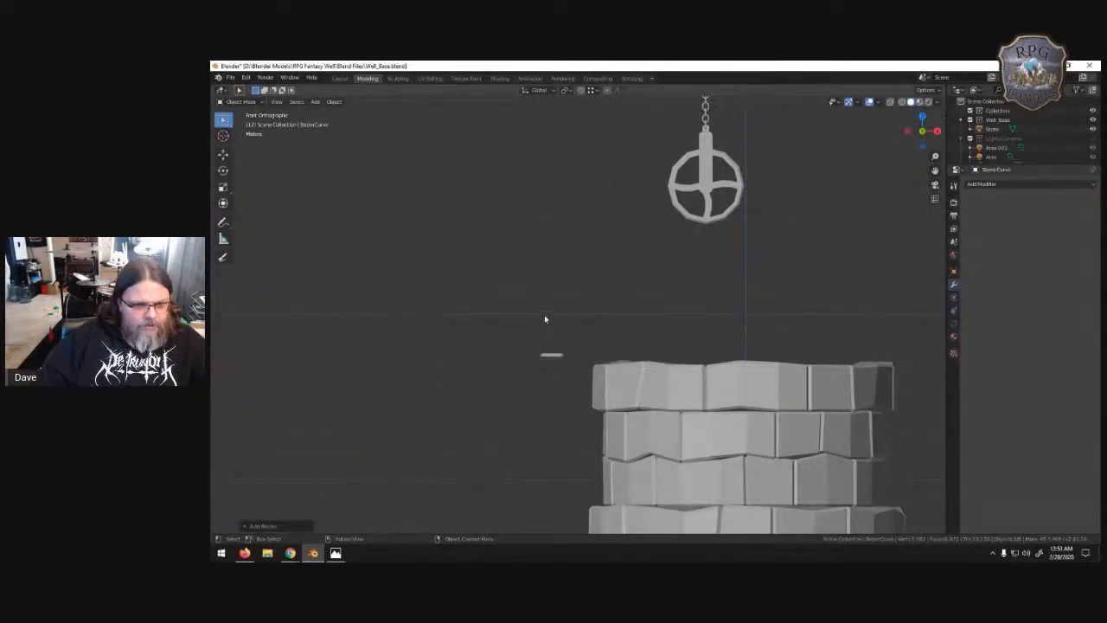
{"action": "key", "text": "g"}
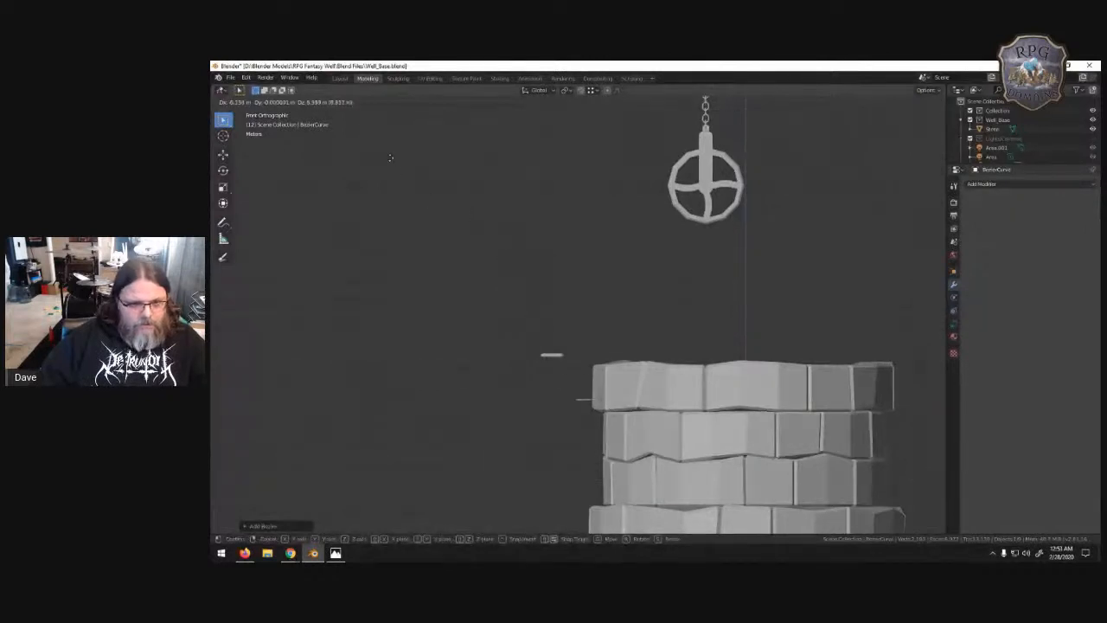
{"action": "left_click", "coordinate": [379, 137]}
{"action": "key", "text": "g"}
{"action": "left_click", "coordinate": [546, 340]}
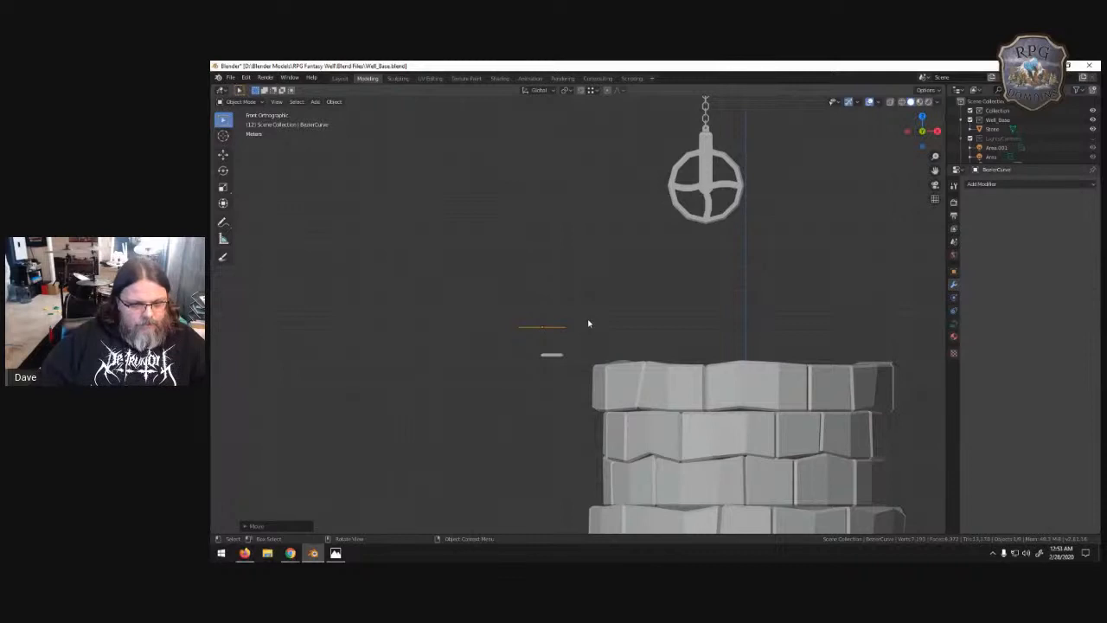
{"action": "scroll", "coordinate": [586, 328], "scroll_direction": "up", "scroll_amount": 2}
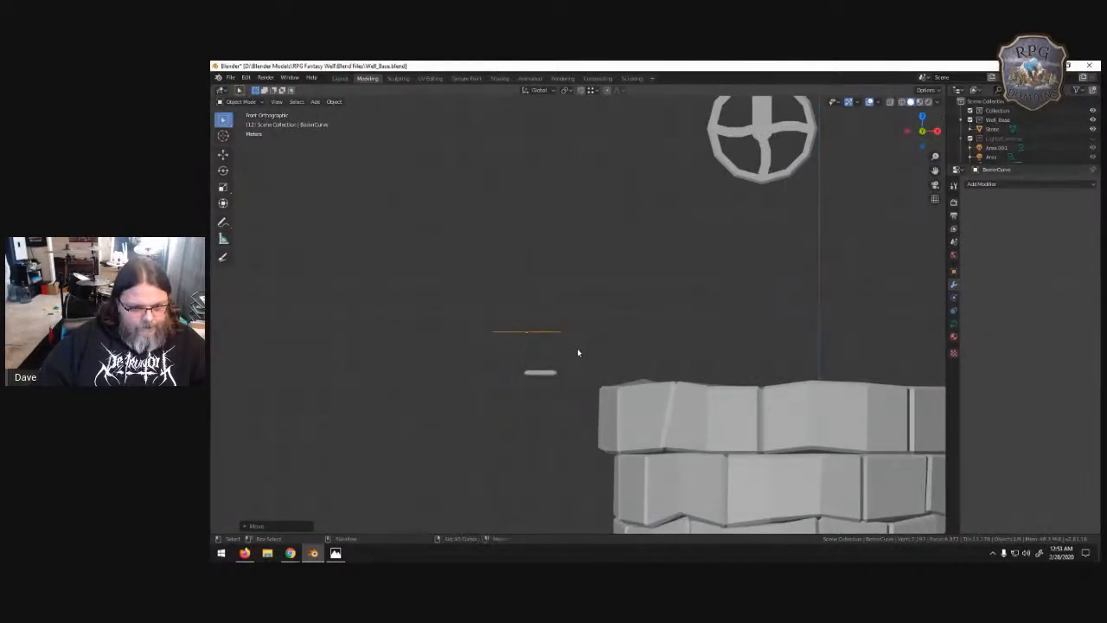
{"action": "middle_click_drag", "start_coordinate": [577, 348], "coordinate": [590, 274], "text": "shift"}
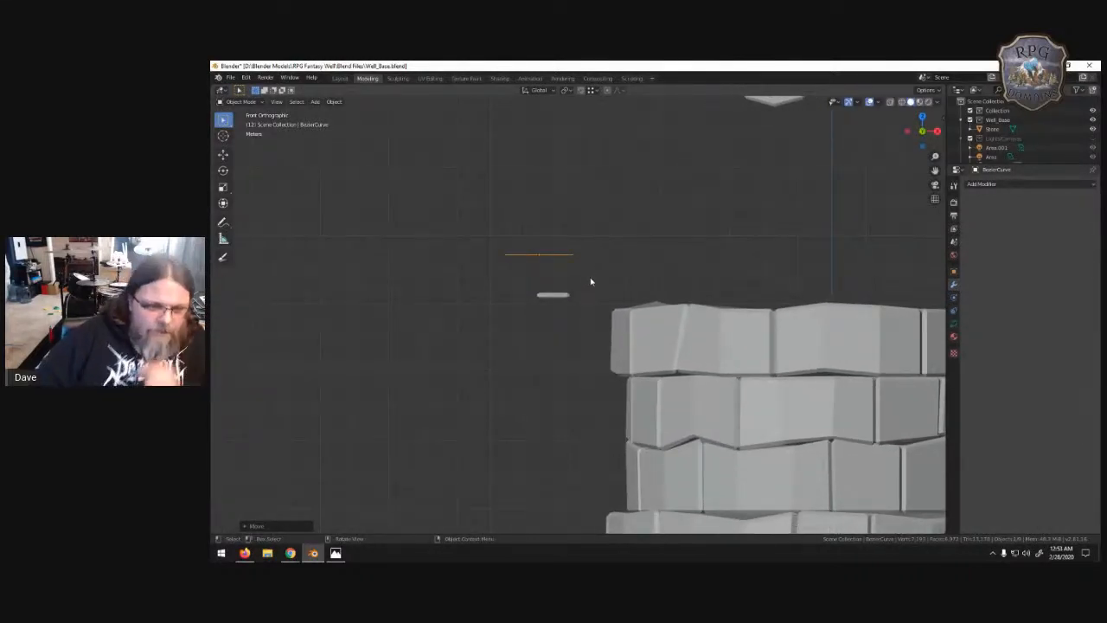
- Move the Bezier curve horizontally, in top view, to the stem end of the small T-shaped object
{"action": "middle_click_drag", "start_coordinate": [571, 292], "coordinate": [598, 331]}
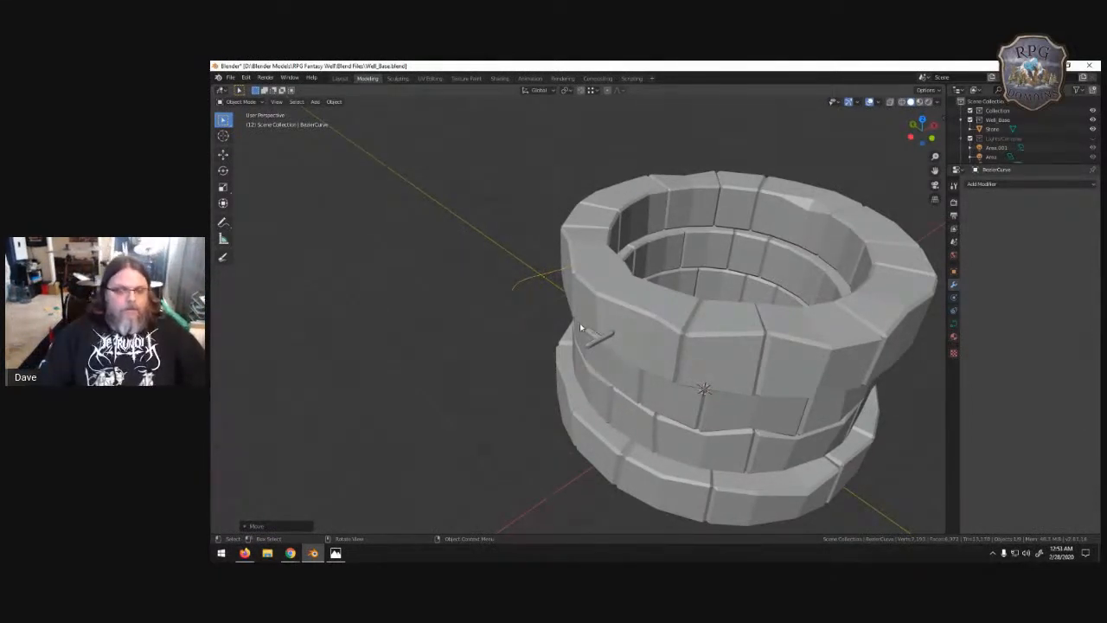
{"action": "key", "text": "KP_7"}
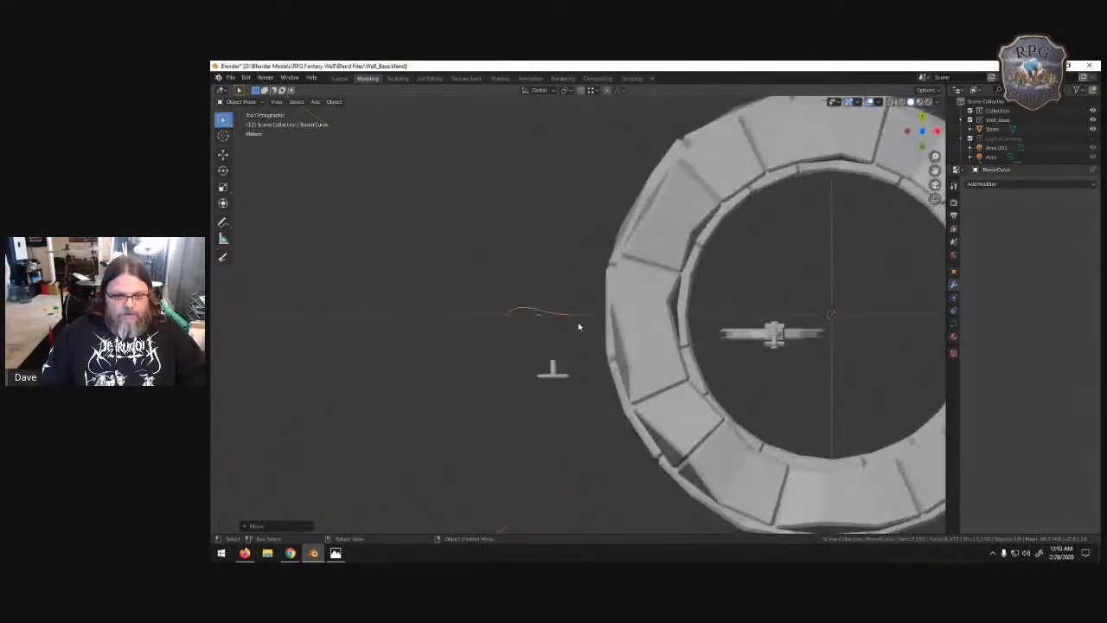
{"action": "key", "text": "g"}
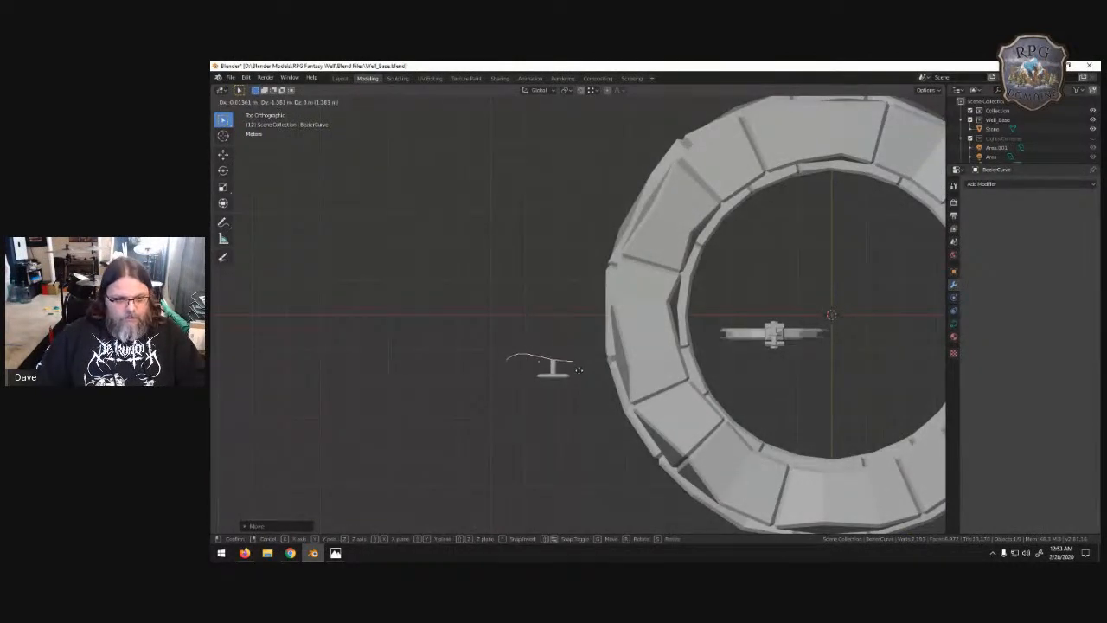
{"action": "left_click", "coordinate": [592, 374]}
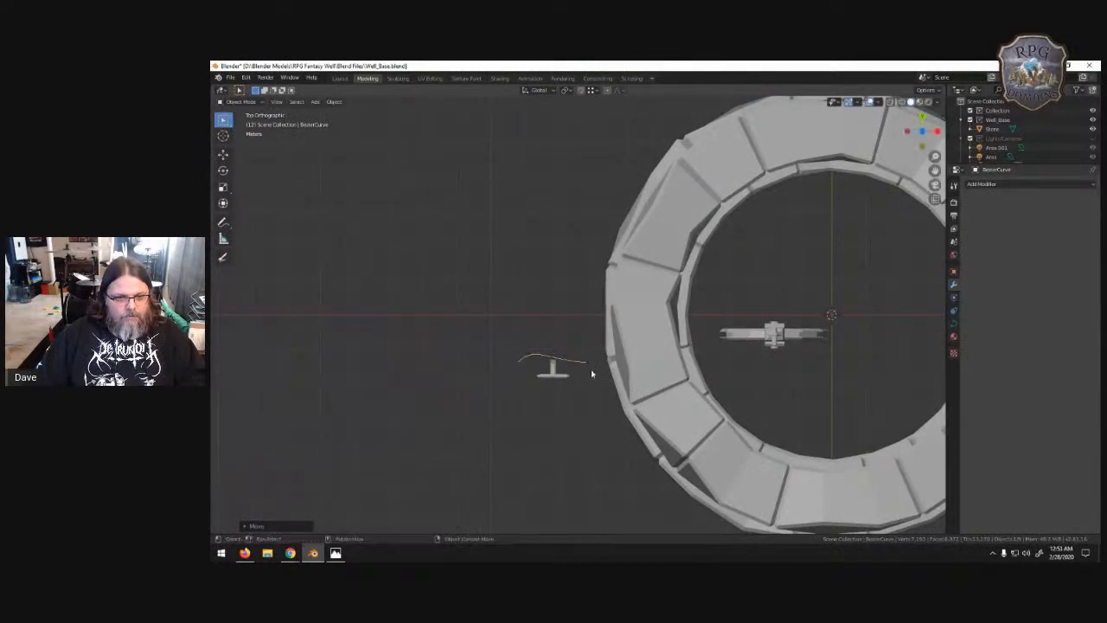
{"action": "middle_click_drag", "start_coordinate": [578, 400], "coordinate": [746, 349]}
{"action": "key", "text": "Tab"}
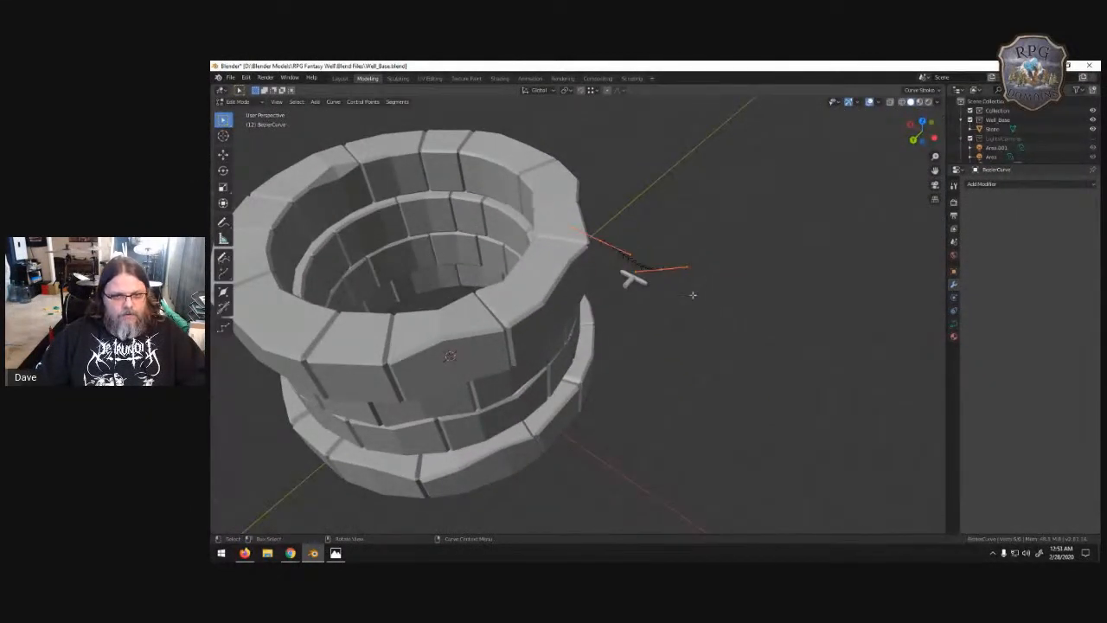
{"action": "scroll", "coordinate": [693, 295], "scroll_direction": "up", "scroll_amount": 4}
{"action": "middle_click_drag", "start_coordinate": [759, 282], "coordinate": [381, 381]}
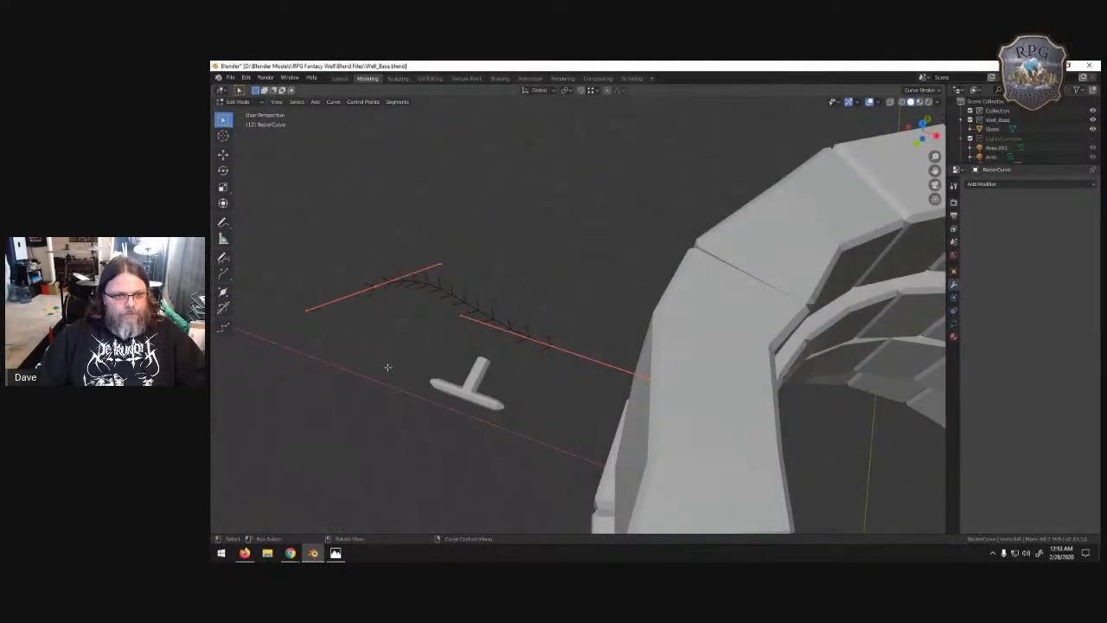
{"action": "key", "text": "KP_1"}
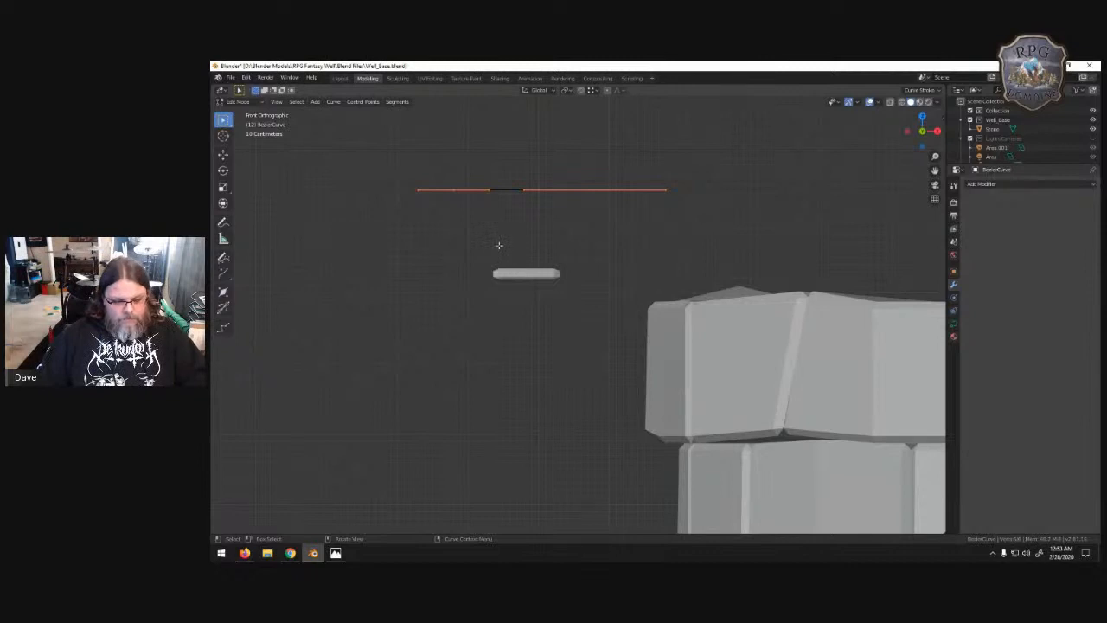
{"action": "key", "text": "g"}
{"action": "key", "text": "z"}
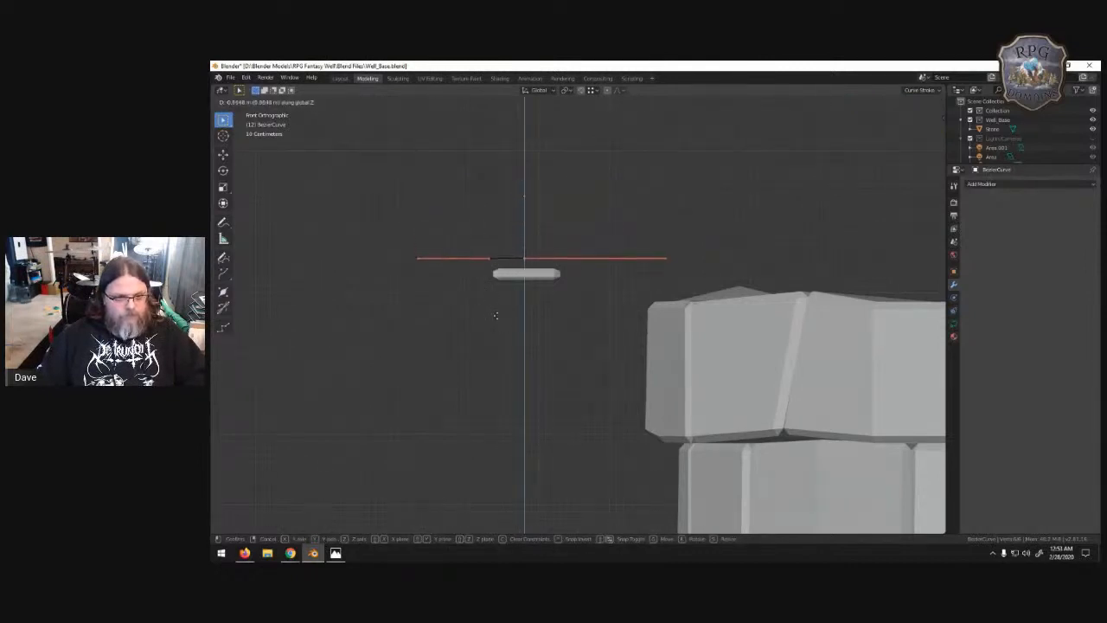
{"action": "left_click", "coordinate": [504, 318]}
{"action": "middle_click_drag", "start_coordinate": [503, 318], "coordinate": [532, 318]}
{"action": "key", "text": "Tab"}
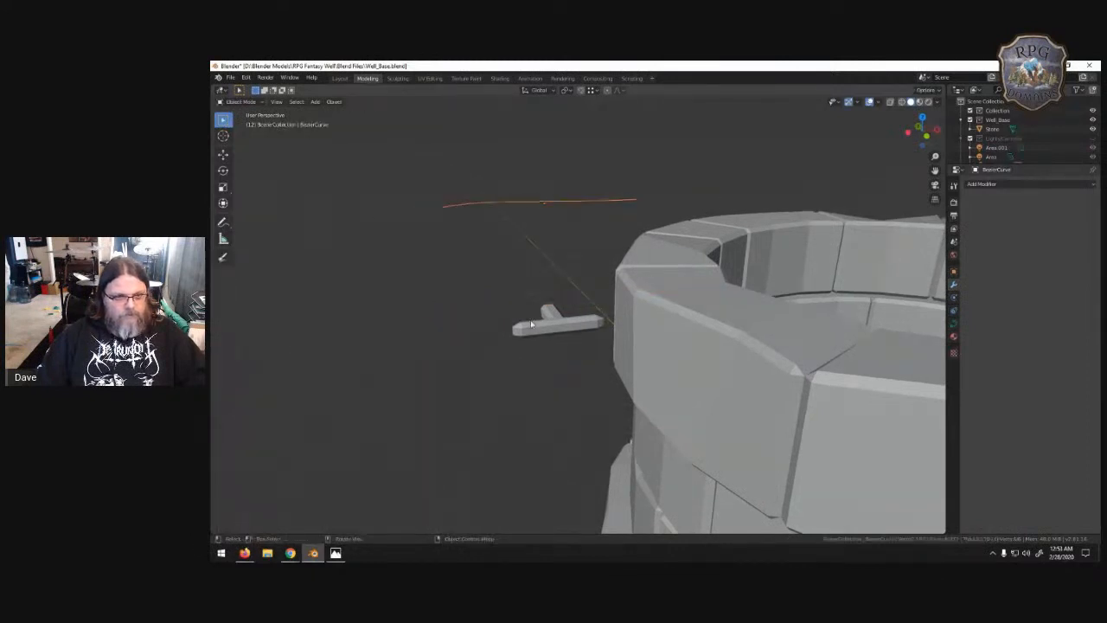
- Lower the whole curve along Z to the height of the small T-shaped object and shift it along Y across the stem
{"action": "key", "text": "g"}
{"action": "key", "text": "z"}
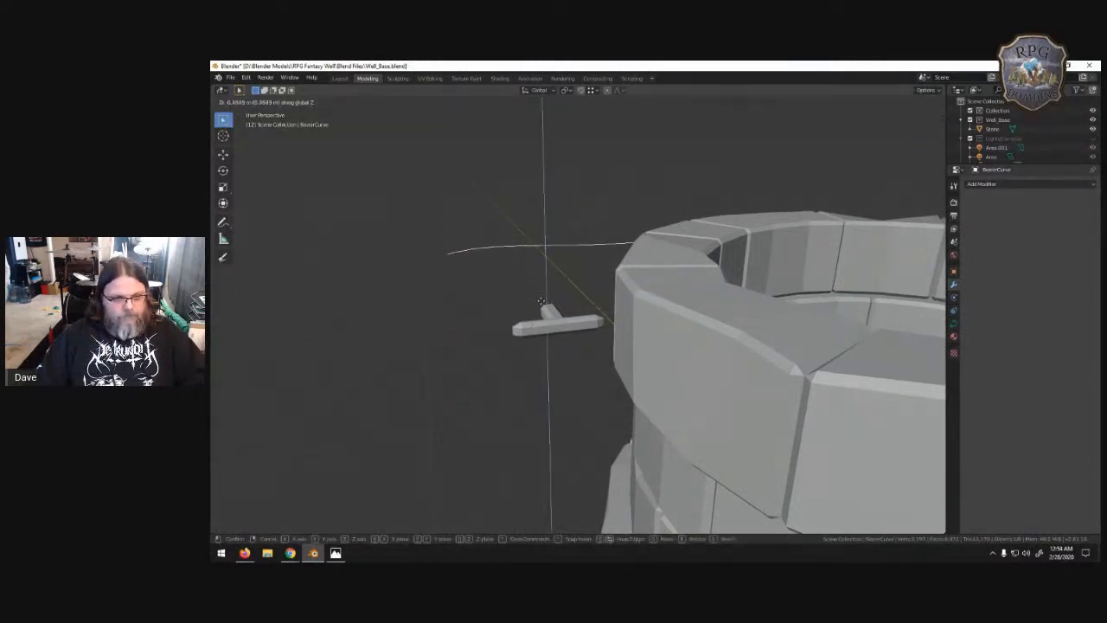
{"action": "left_click", "coordinate": [547, 357]}
{"action": "middle_click_drag", "start_coordinate": [547, 356], "coordinate": [606, 360]}
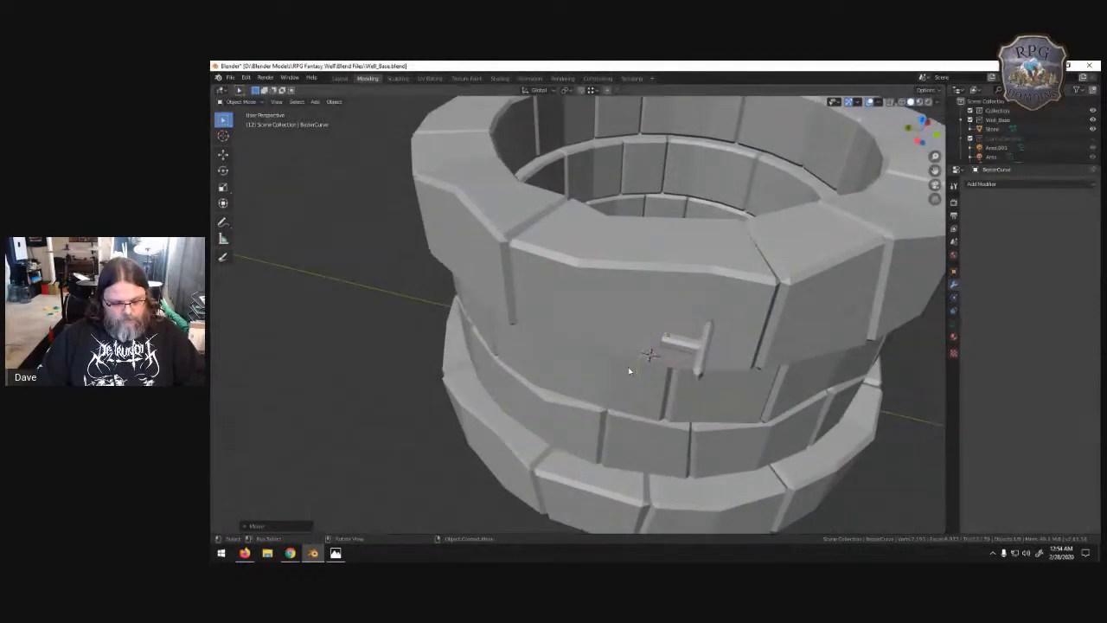
{"action": "key", "text": "g"}
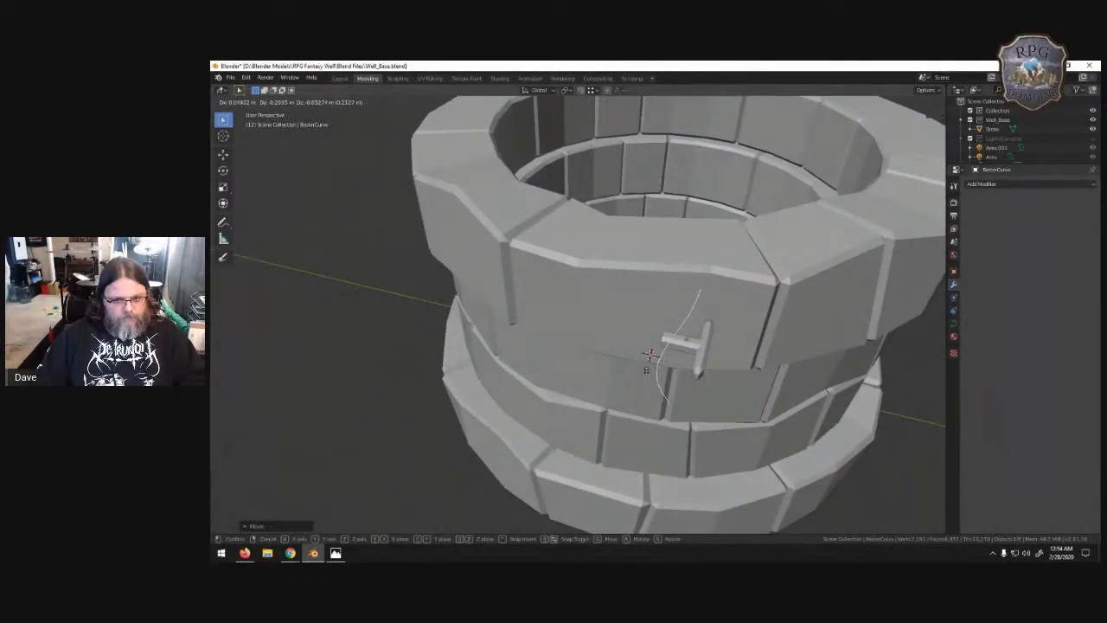
{"action": "left_click", "coordinate": [647, 371]}
{"action": "key", "text": "y"}
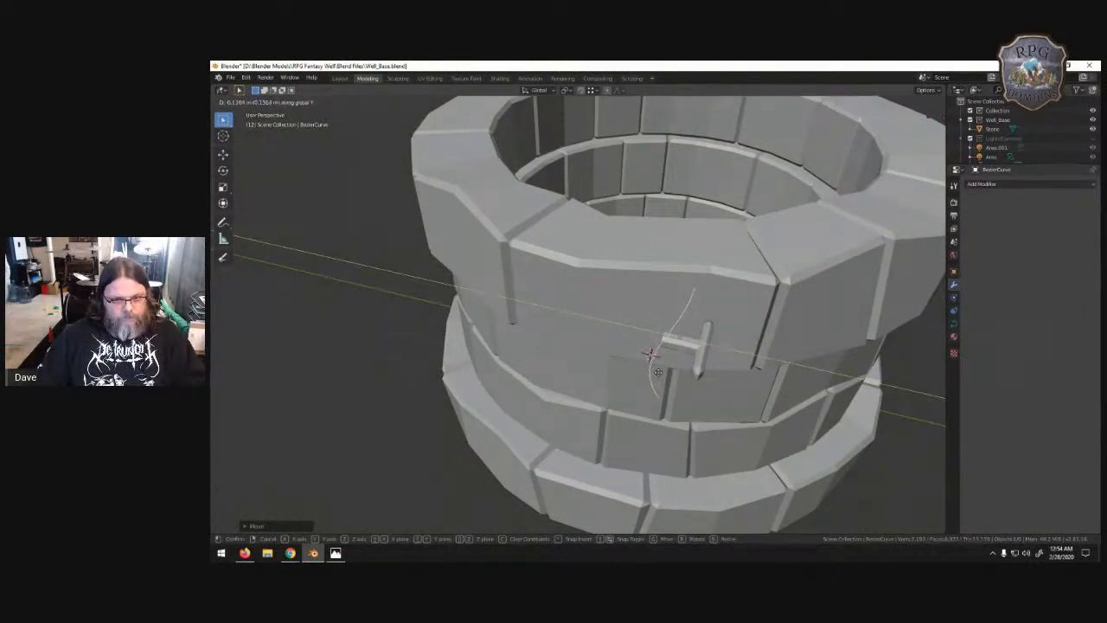
{"action": "left_click", "coordinate": [662, 377]}
- Move the curve's control point farthest from the well close to the end of the T-shaped object's crossbar, lowering it slightly along Z
{"action": "middle_click_drag", "start_coordinate": [750, 388], "coordinate": [717, 373]}
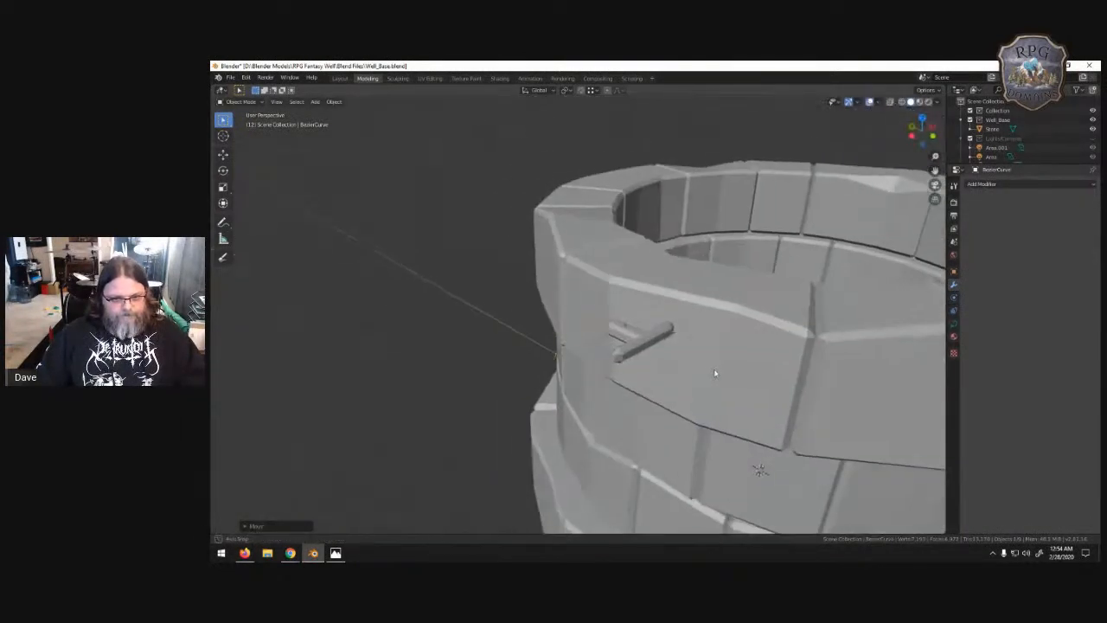
{"action": "key", "text": "Tab"}
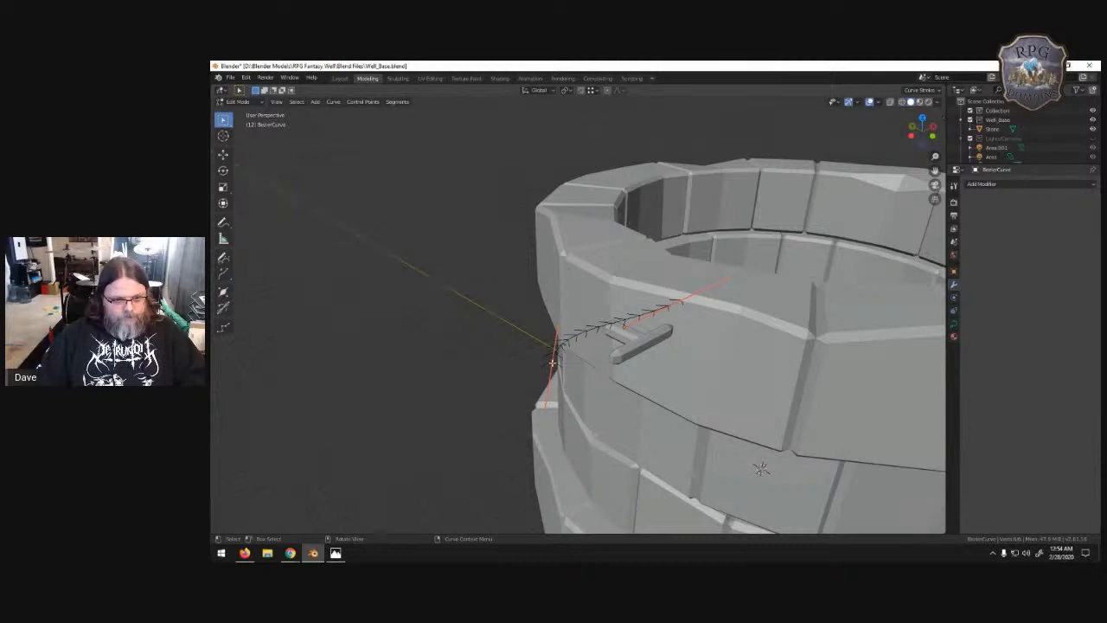
{"action": "left_click_drag", "start_coordinate": [534, 346], "coordinate": [555, 364]}
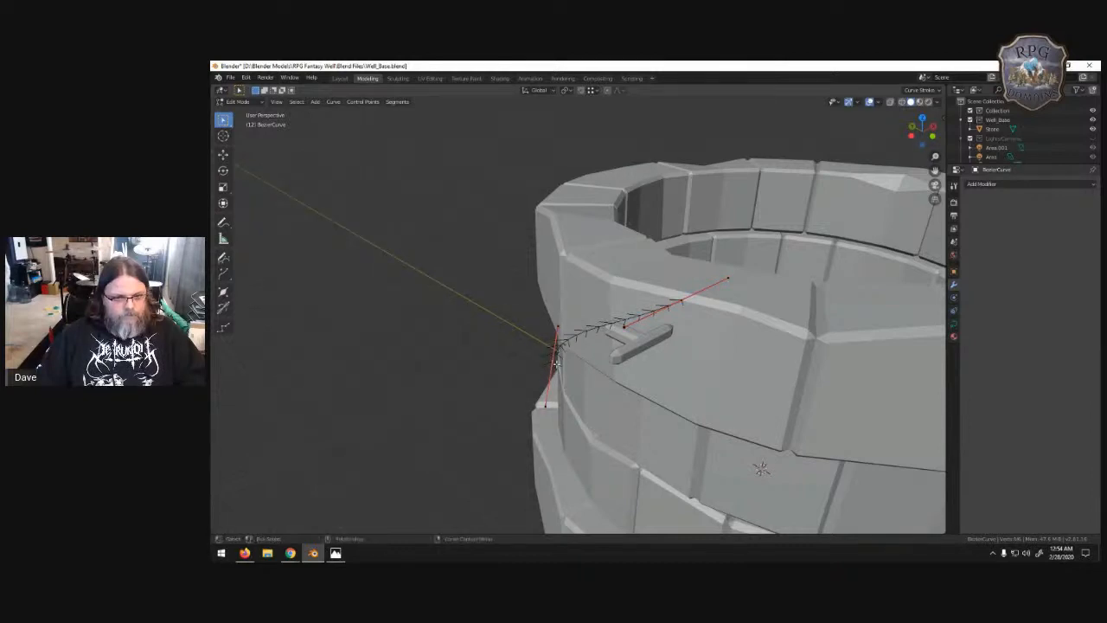
{"action": "key", "text": "g"}
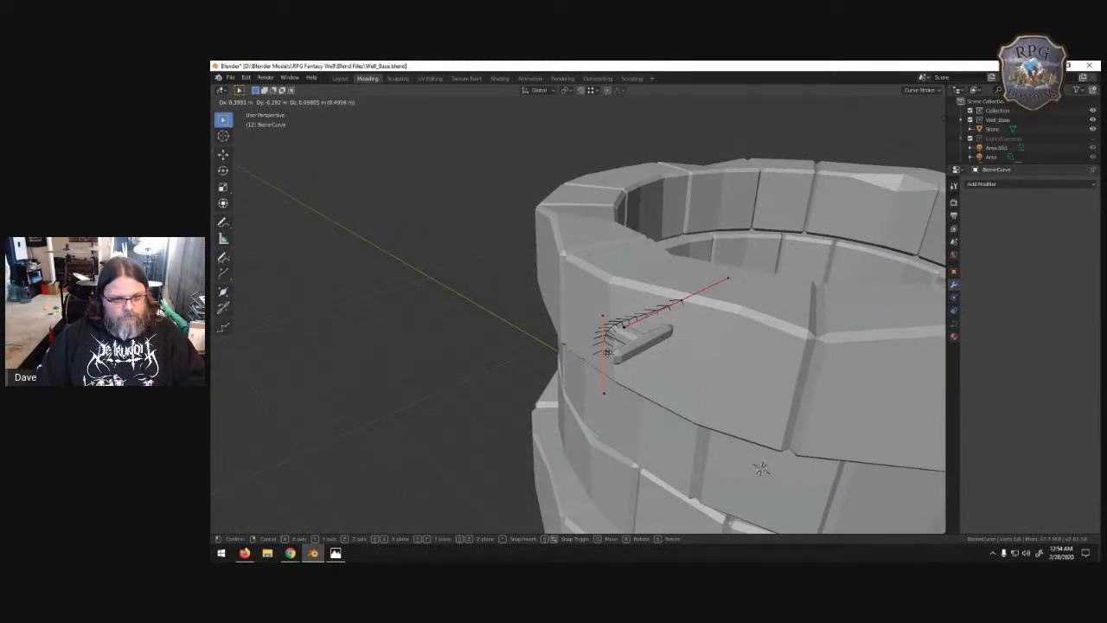
{"action": "left_click", "coordinate": [608, 353]}
{"action": "middle_click_drag", "start_coordinate": [606, 396], "coordinate": [545, 308]}
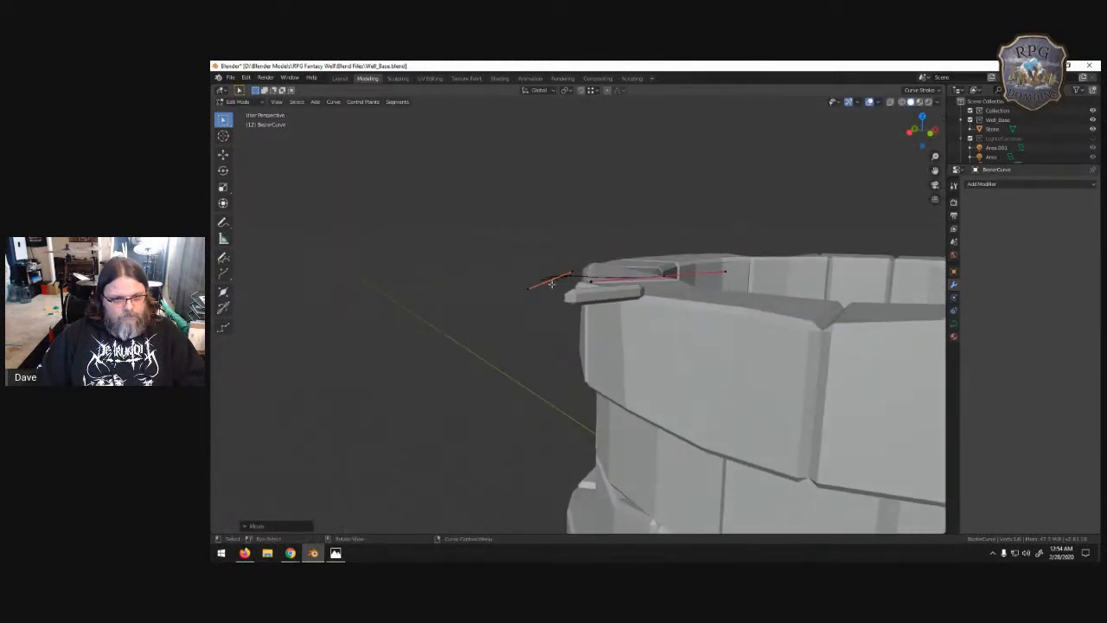
{"action": "key", "text": "g"}
{"action": "key", "text": "z"}
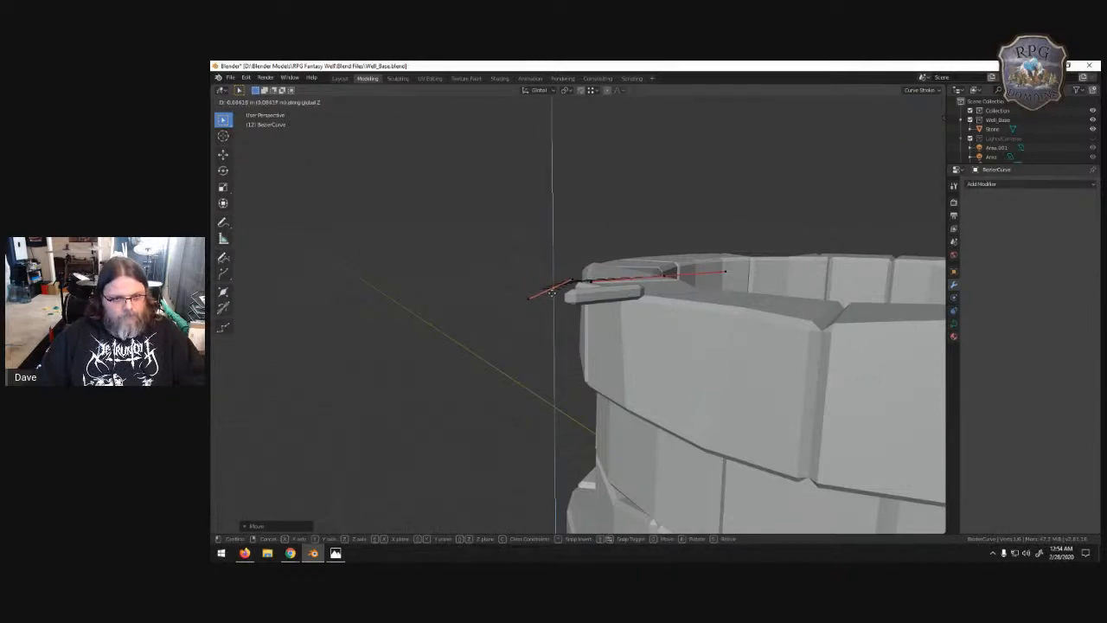
{"action": "left_click", "coordinate": [551, 293]}
- Adjust the outer handle of the curve's outer end point so it slopes slightly further down
{"action": "left_click_drag", "start_coordinate": [535, 300], "coordinate": [542, 315]}
{"action": "key", "text": "g"}
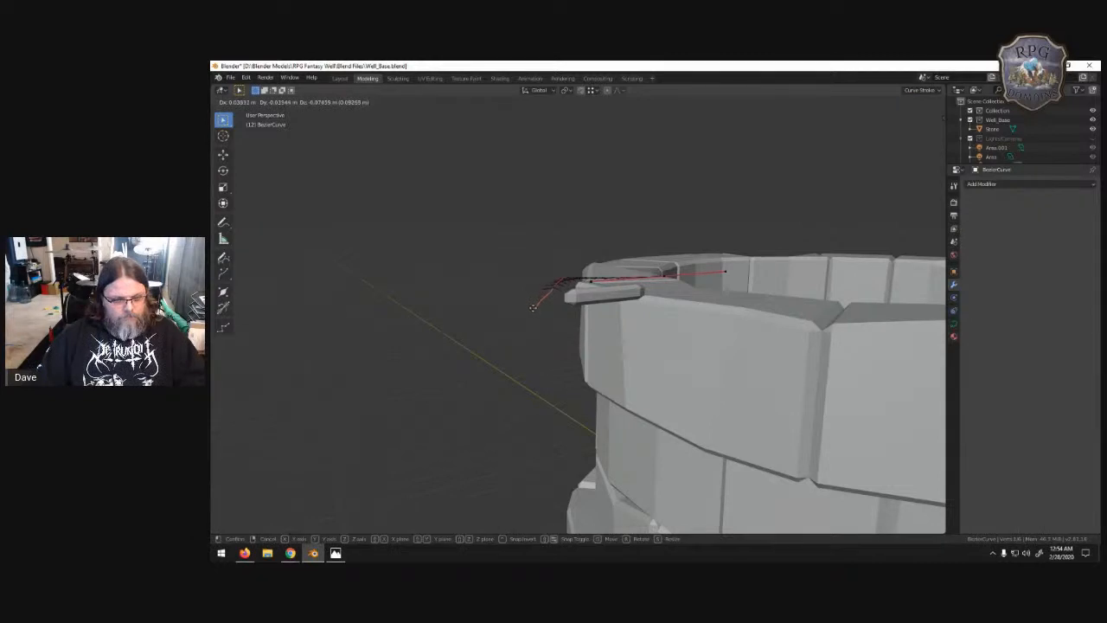
{"action": "key", "text": "z"}
{"action": "left_click", "coordinate": [534, 312]}
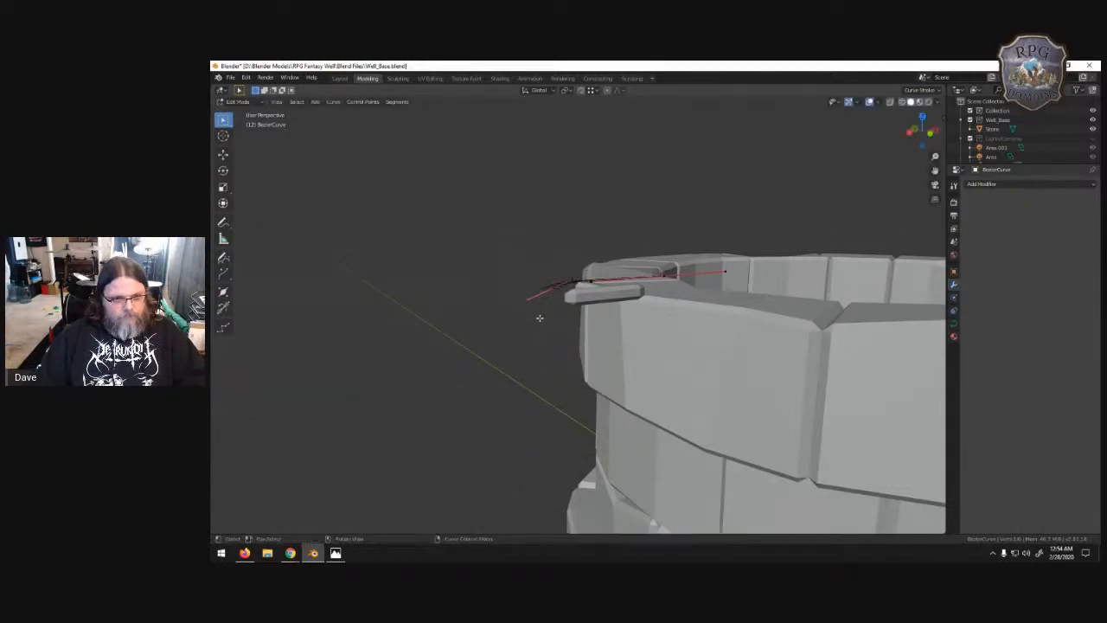
{"action": "key", "text": "f"}
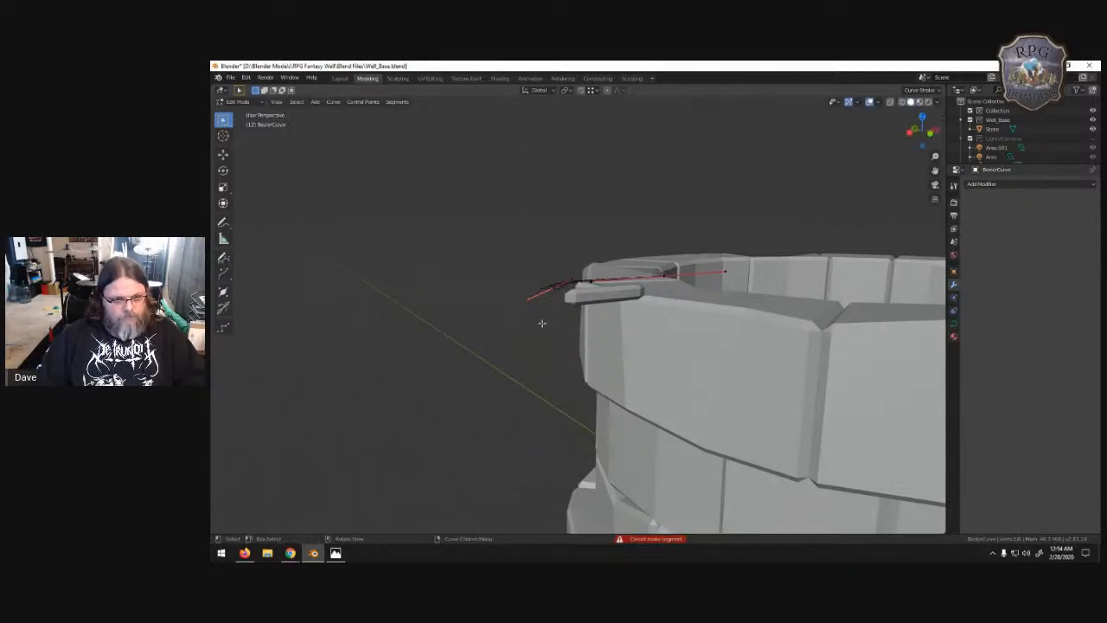
{"action": "key", "text": "g"}
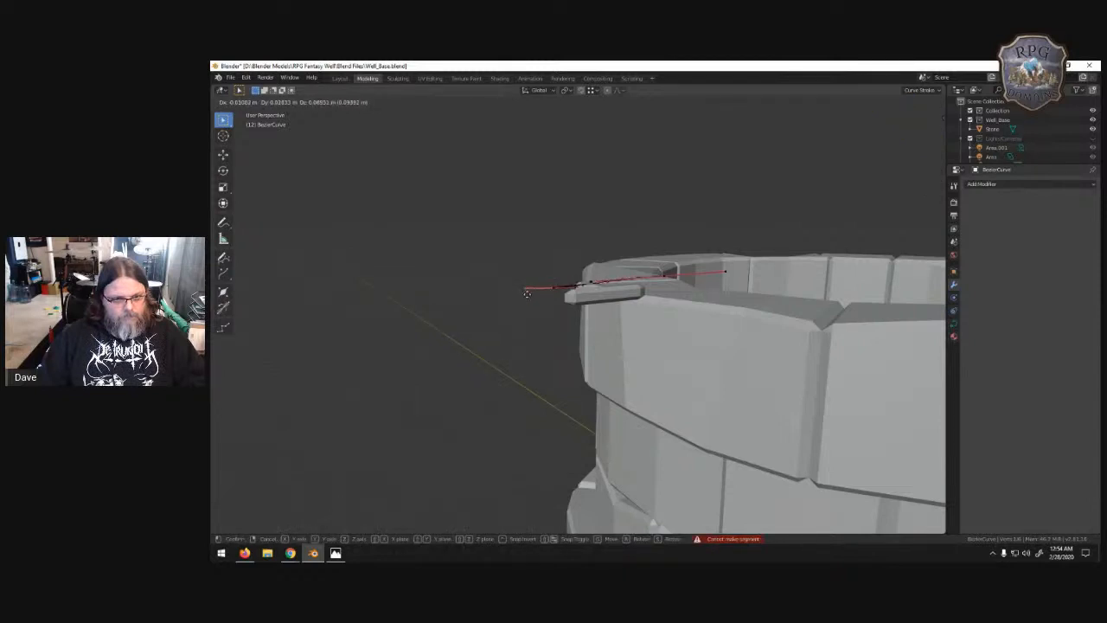
{"action": "left_click", "coordinate": [525, 307]}
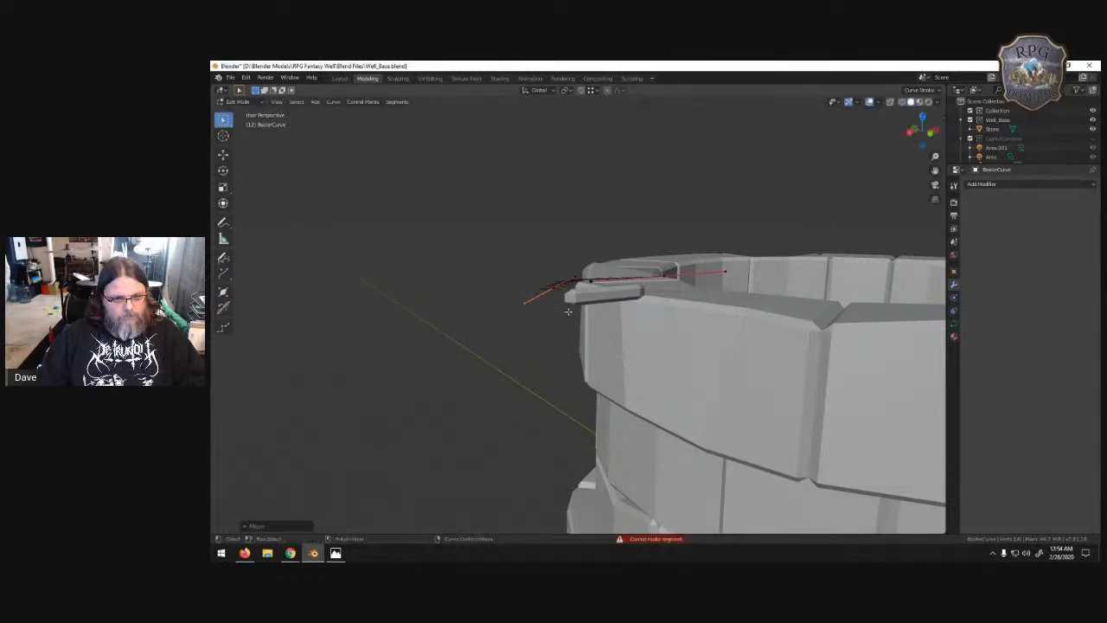
- Extrude a new control point from the curve's outer end, placing it below and in front of the T-shaped object
{"action": "middle_click_drag", "start_coordinate": [571, 311], "coordinate": [485, 364]}
{"action": "key", "text": "g"}
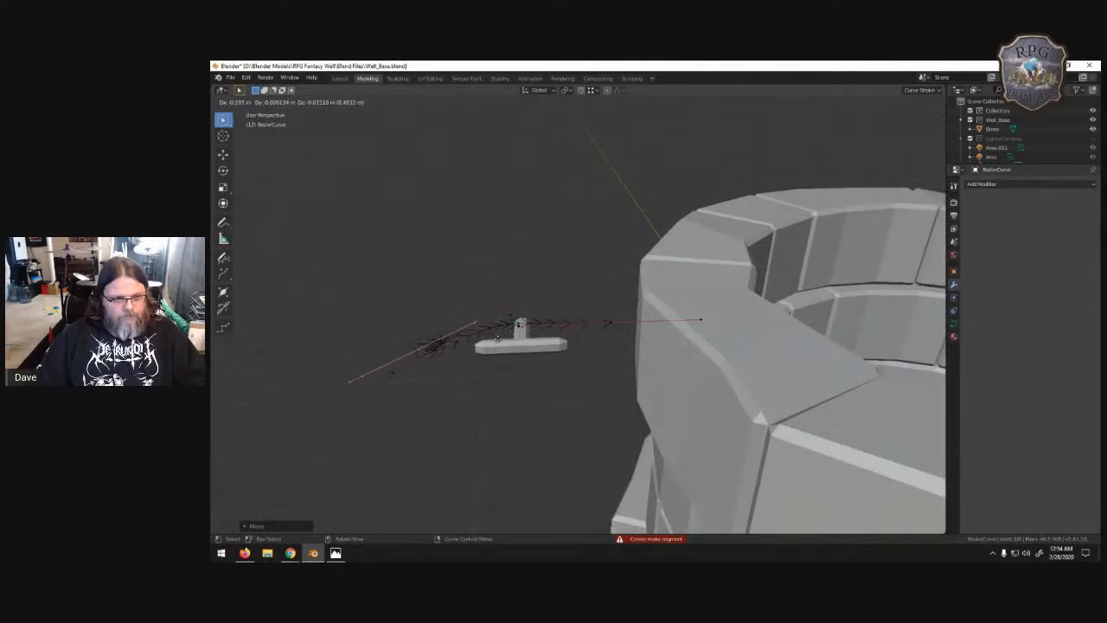
{"action": "left_click", "coordinate": [501, 442]}
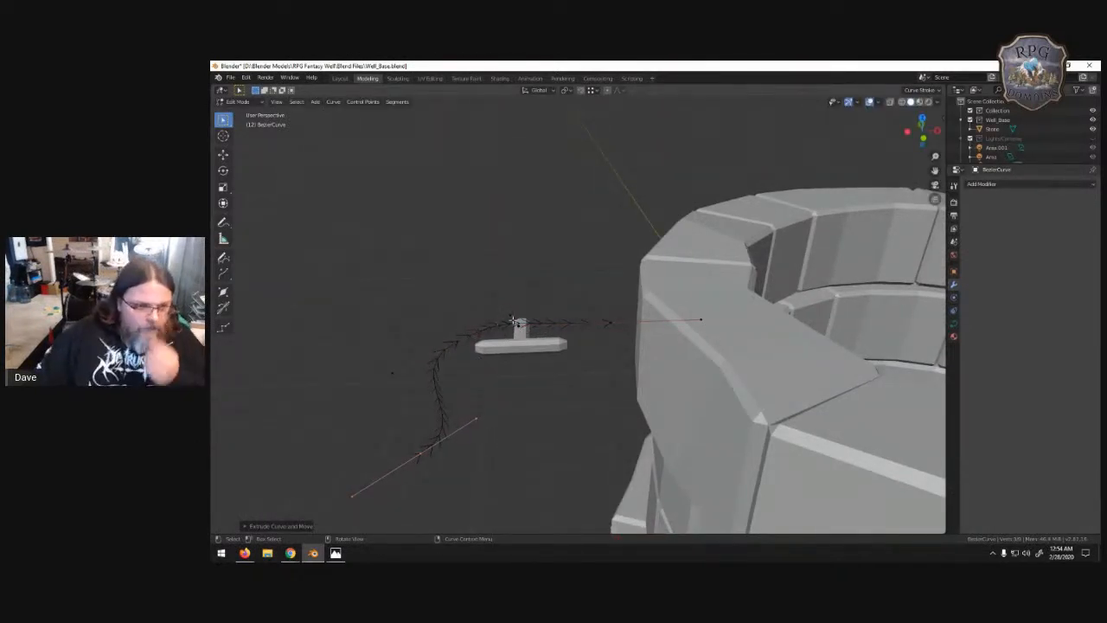
{"action": "left_click", "coordinate": [513, 316]}
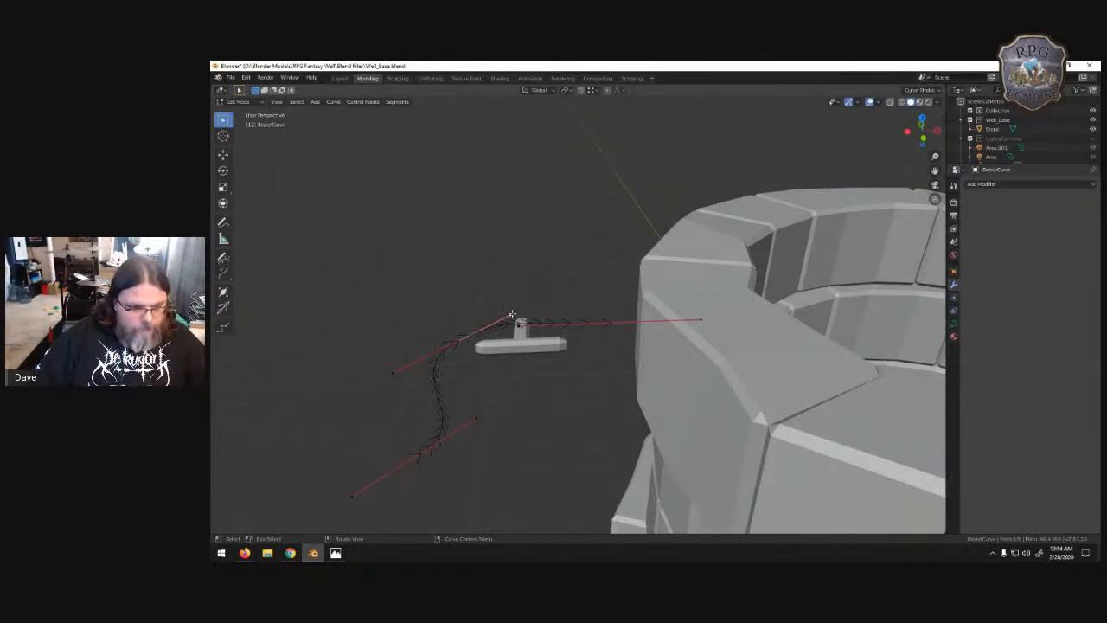
{"action": "key", "text": "s"}
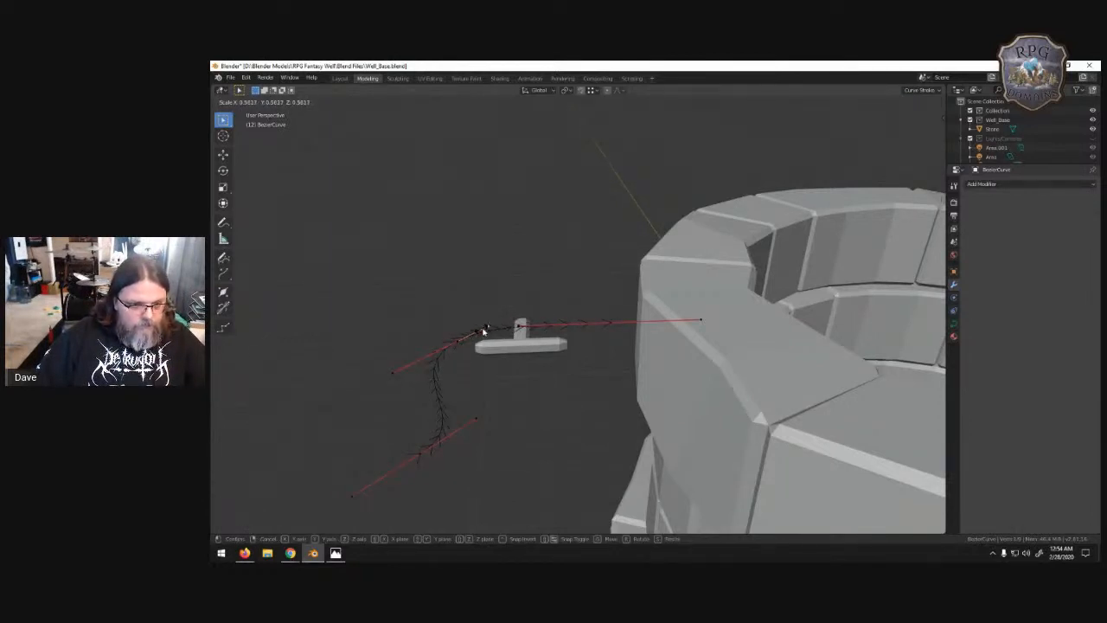
{"action": "left_click", "coordinate": [493, 334]}
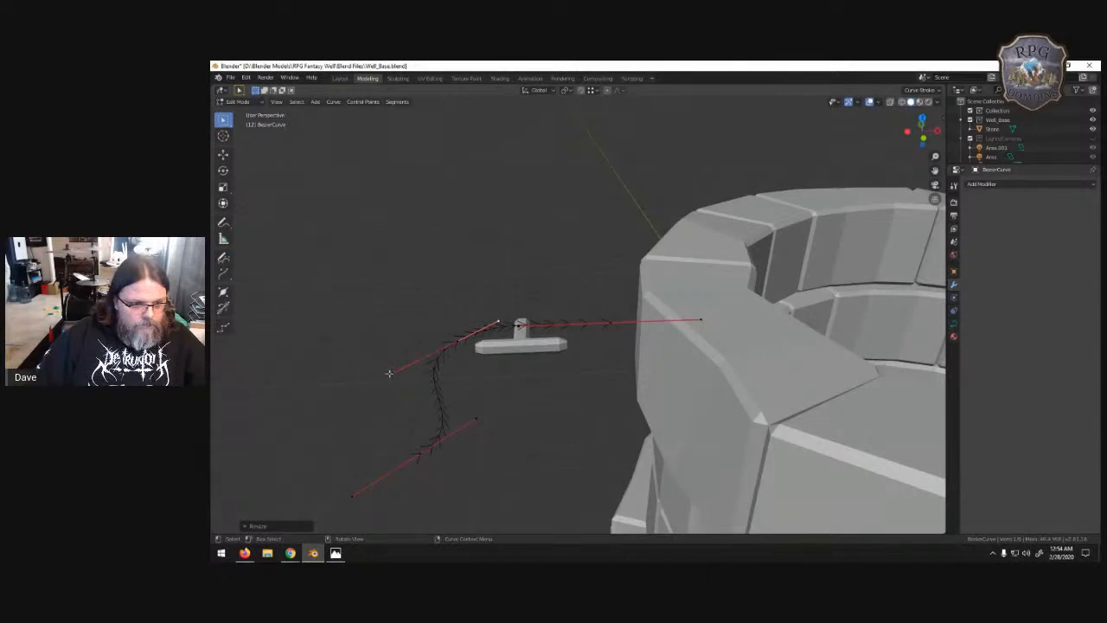
{"action": "key", "text": "r"}
{"action": "left_click", "coordinate": [456, 344]}
{"action": "left_click", "coordinate": [457, 342]}
{"action": "key", "text": "s"}
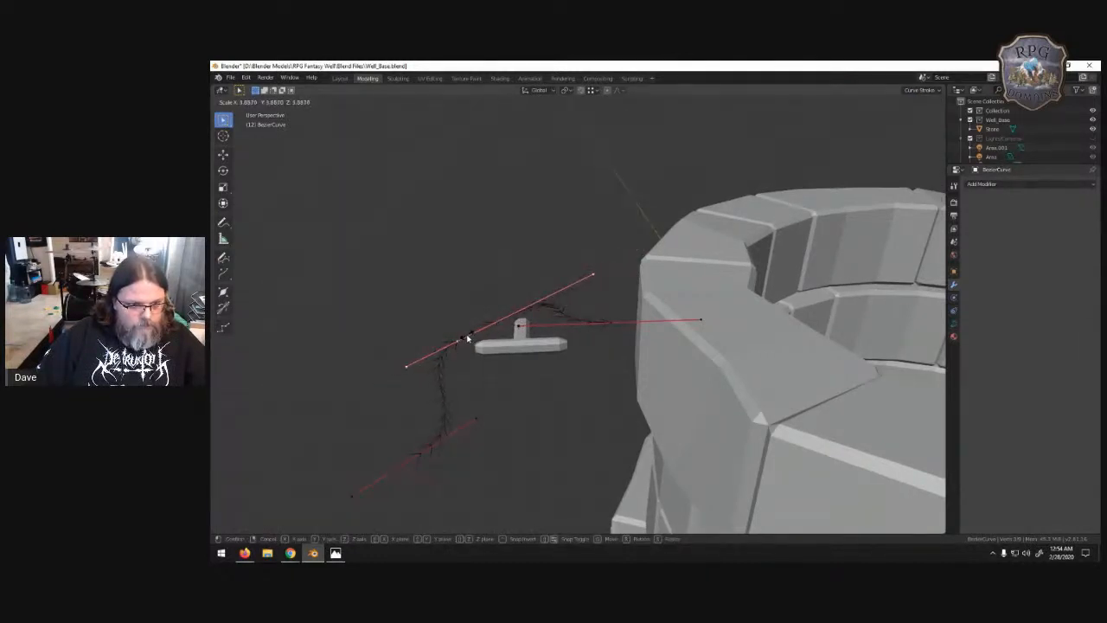
{"action": "right_click", "coordinate": [463, 338]}
{"action": "key", "text": "ctrl+z"}
{"action": "key", "text": "ctrl+z"}
{"action": "key", "text": "ctrl+z"}
{"action": "key", "text": "ctrl+z"}
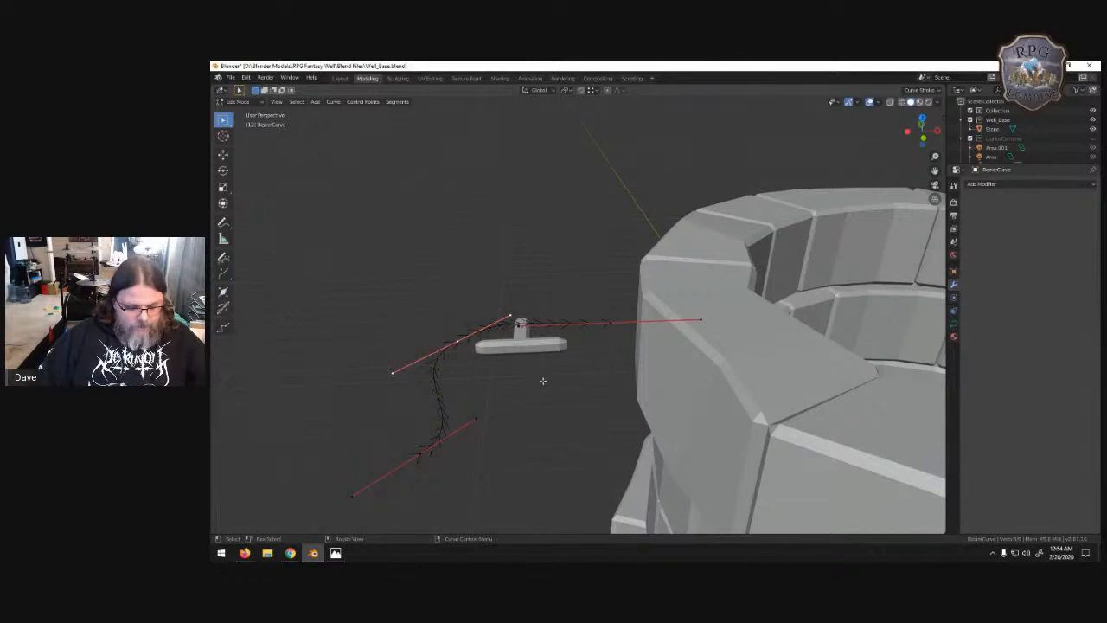
- Scale down the handles of the middle control point and move the extruded end point along X toward the well
{"action": "key", "text": "s"}
{"action": "left_click", "coordinate": [497, 377]}
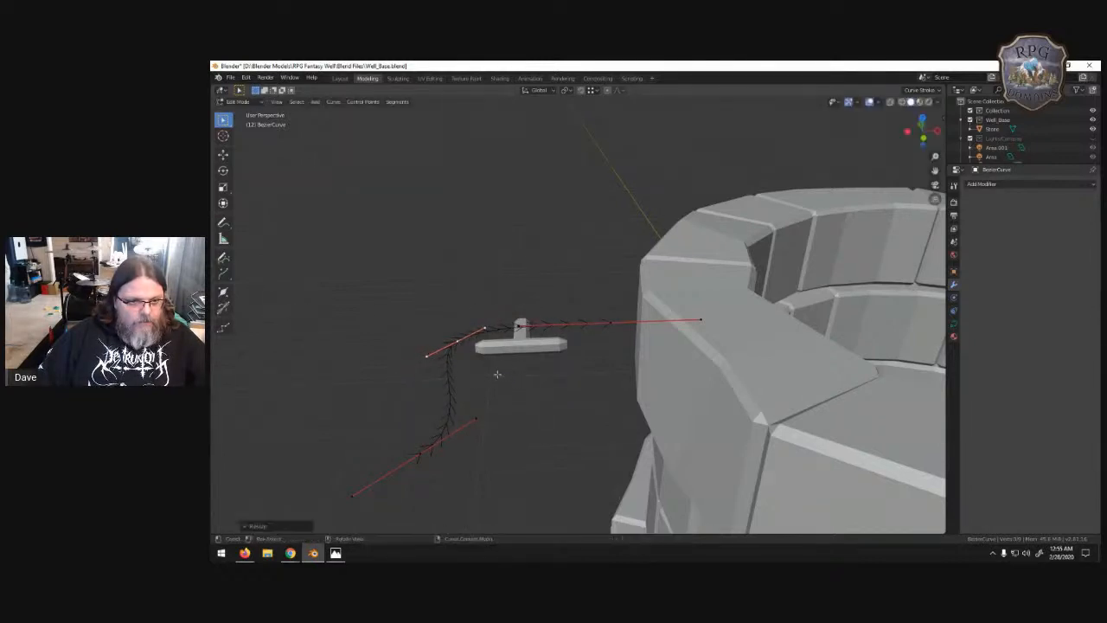
{"action": "left_click_drag", "start_coordinate": [307, 392], "coordinate": [522, 520]}
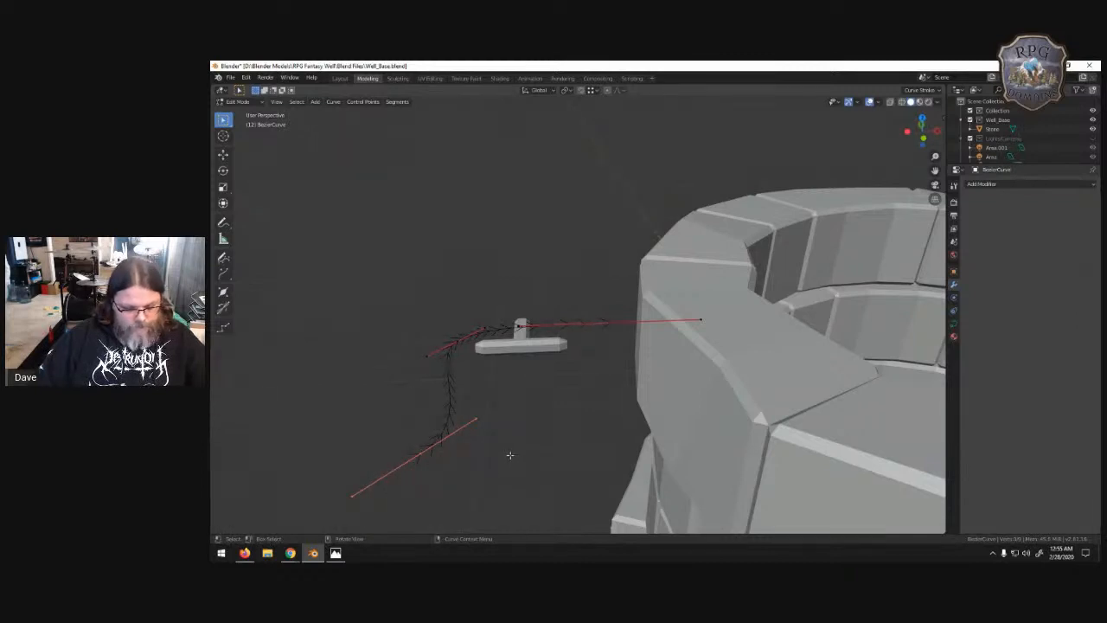
{"action": "key", "text": "g"}
{"action": "key", "text": "x"}
{"action": "left_click", "coordinate": [623, 433]}
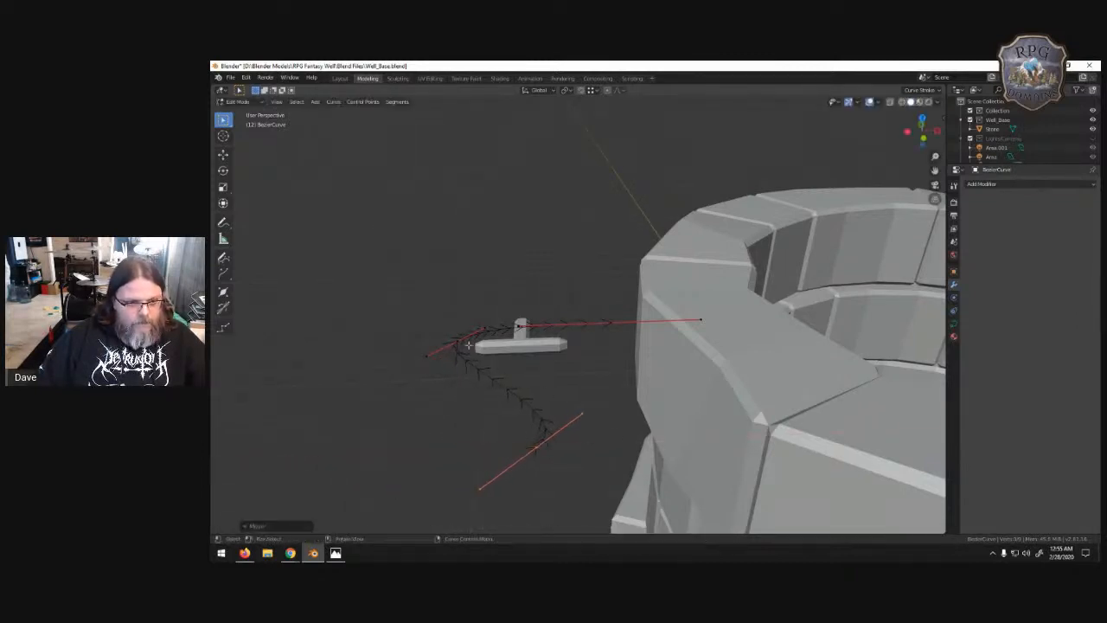
- Try moving the curve's middle control point along X toward the end of the T-shaped object's crossbar
{"action": "left_click_drag", "start_coordinate": [397, 307], "coordinate": [495, 381]}
{"action": "key", "text": "g"}
{"action": "key", "text": "x"}
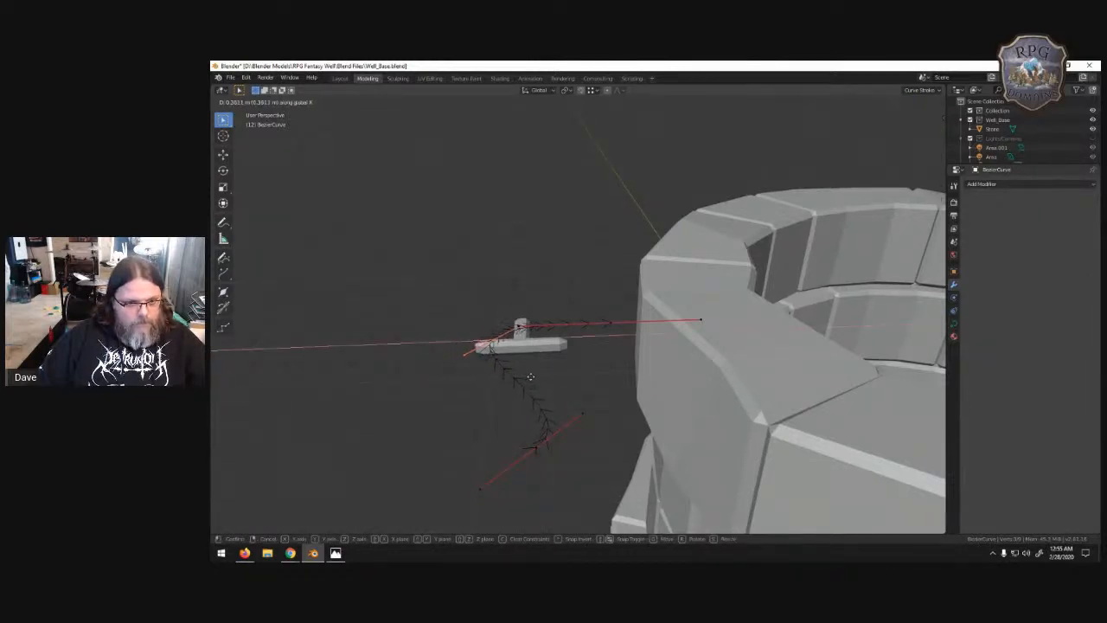
{"action": "left_click", "coordinate": [450, 357]}
{"action": "left_click_drag", "start_coordinate": [450, 357], "coordinate": [466, 368]}
{"action": "left_click_drag", "start_coordinate": [440, 344], "coordinate": [460, 373]}
{"action": "middle_click_drag", "start_coordinate": [499, 387], "coordinate": [668, 472]}
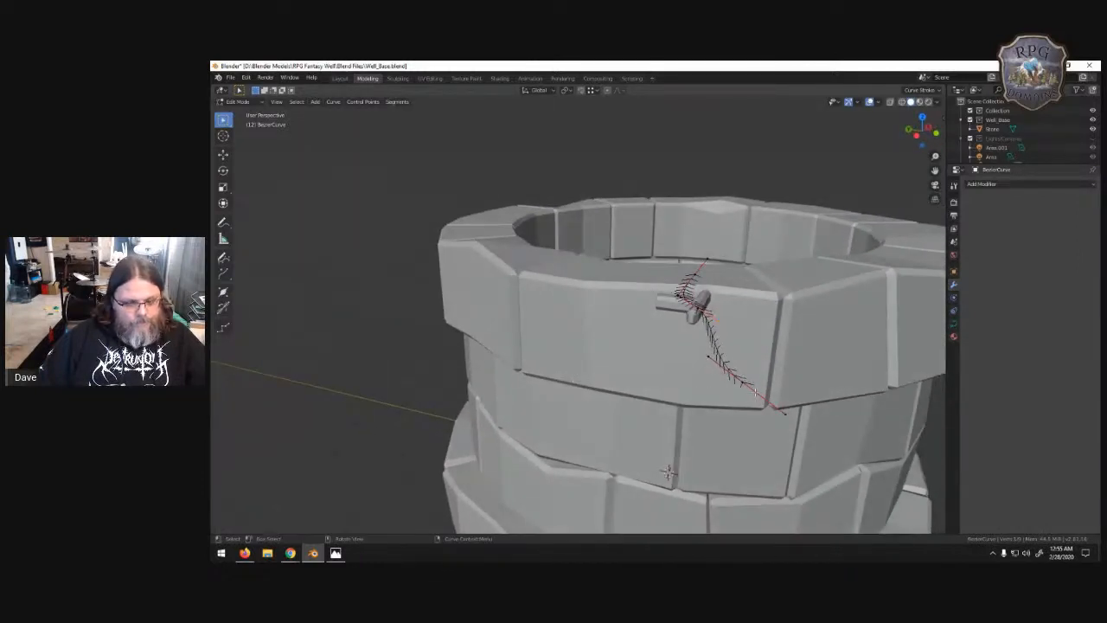
{"action": "key", "text": "g"}
{"action": "key", "text": "y"}
{"action": "right_click", "coordinate": [730, 395]}
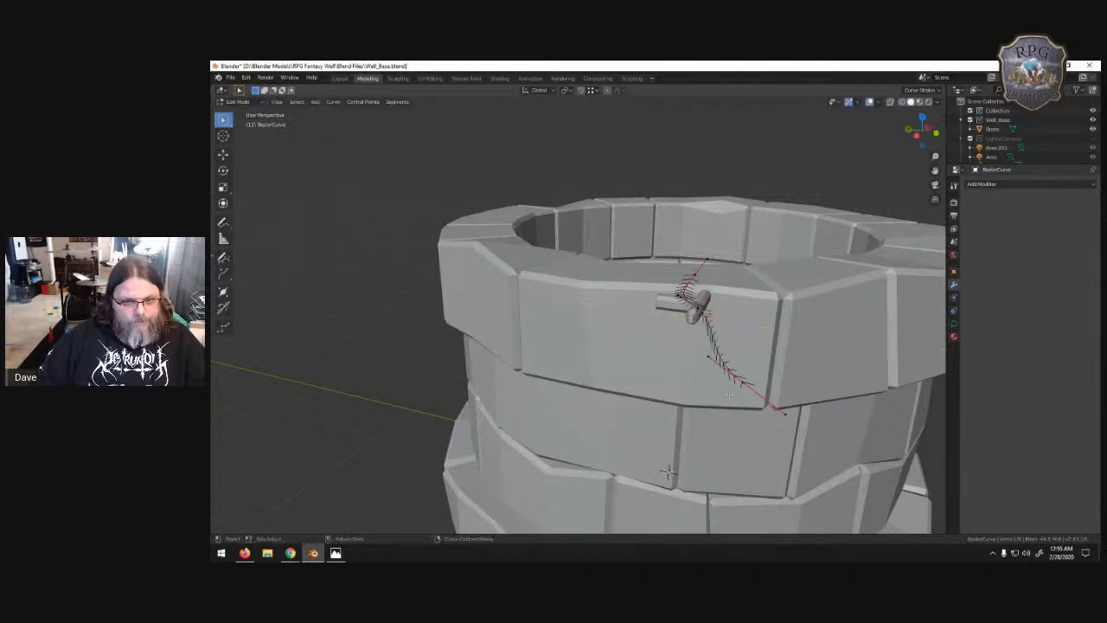
- Undo the last four changes to the curve
{"action": "middle_click_drag", "start_coordinate": [686, 317], "coordinate": [723, 343]}
{"action": "scroll", "coordinate": [819, 370], "scroll_direction": "down", "scroll_amount": 2}
{"action": "key", "text": "ctrl+z"}
{"action": "key", "text": "ctrl+z"}
{"action": "key", "text": "ctrl+z"}
{"action": "key", "text": "ctrl+z"}
{"action": "middle_click_drag", "start_coordinate": [786, 360], "coordinate": [684, 318]}
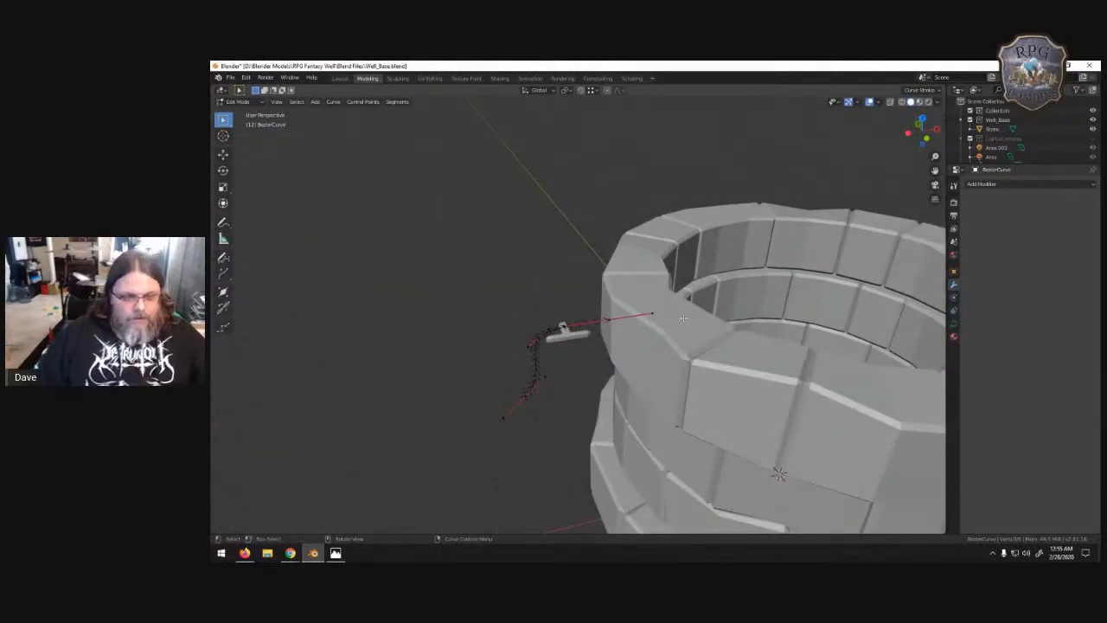
- Leave Edit Mode and delete the whole Bezier curve object
{"action": "key", "text": "a"}
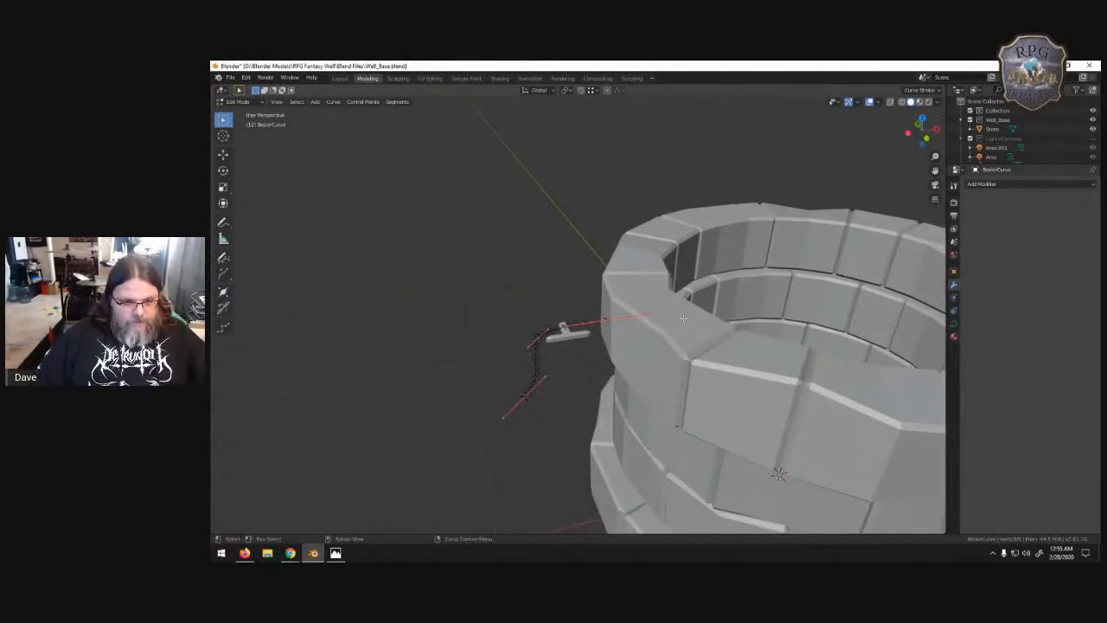
{"action": "key", "text": "Tab"}
{"action": "key", "text": "Delete"}
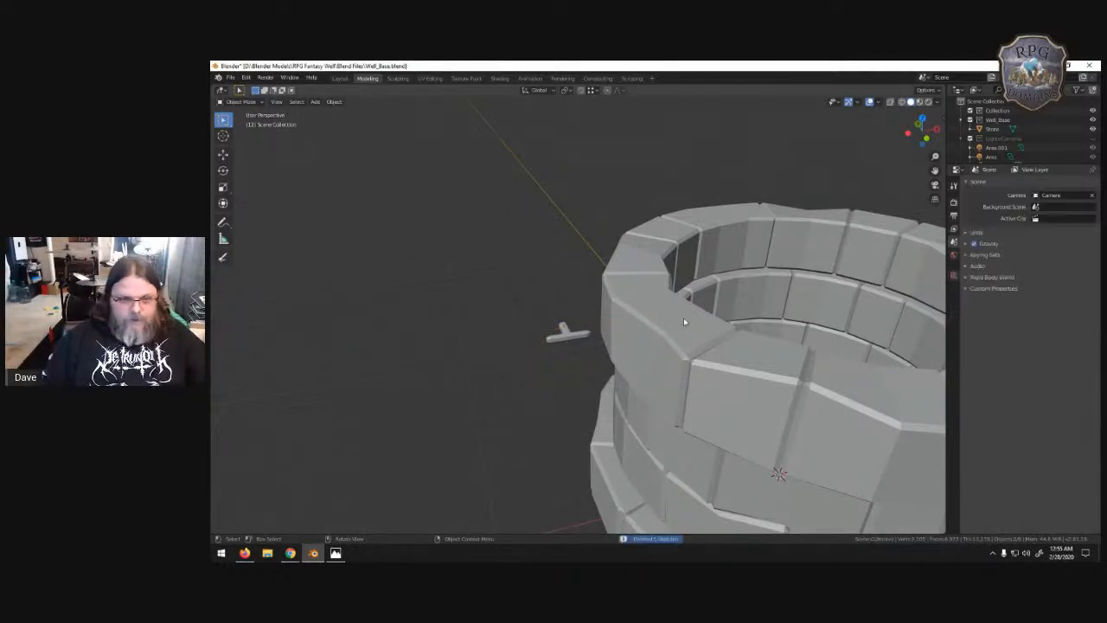
- Add a Path curve, move it outside the well and raise it along Z to the T-shaped object's height
{"action": "key", "text": "shift+a"}
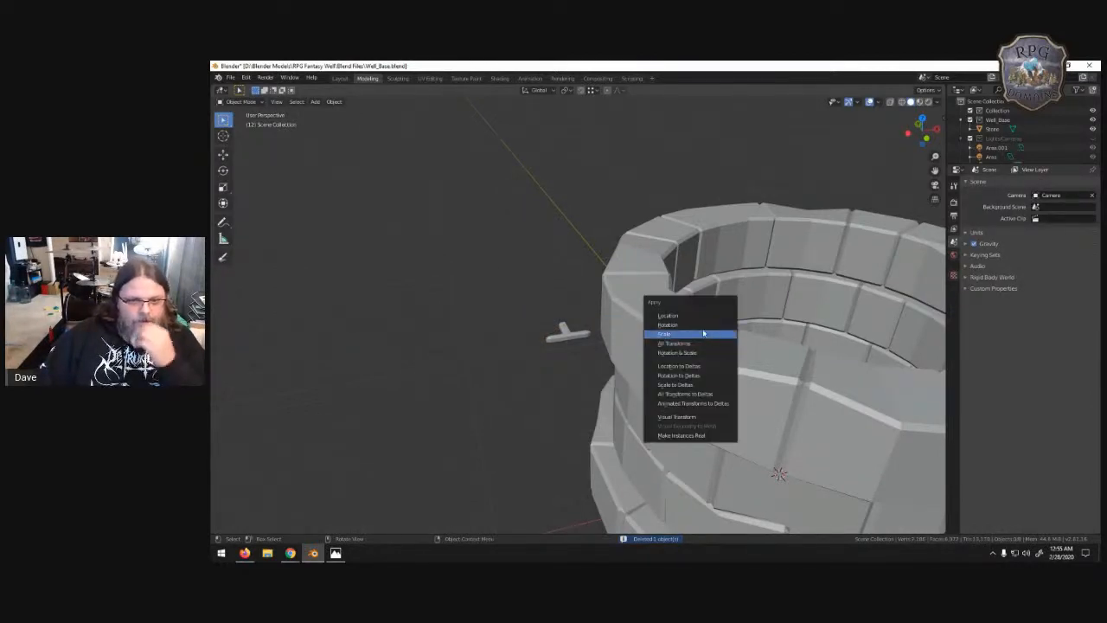
{"action": "key", "text": "shift+a"}
{"action": "mouse_move", "coordinate": [500, 294]}
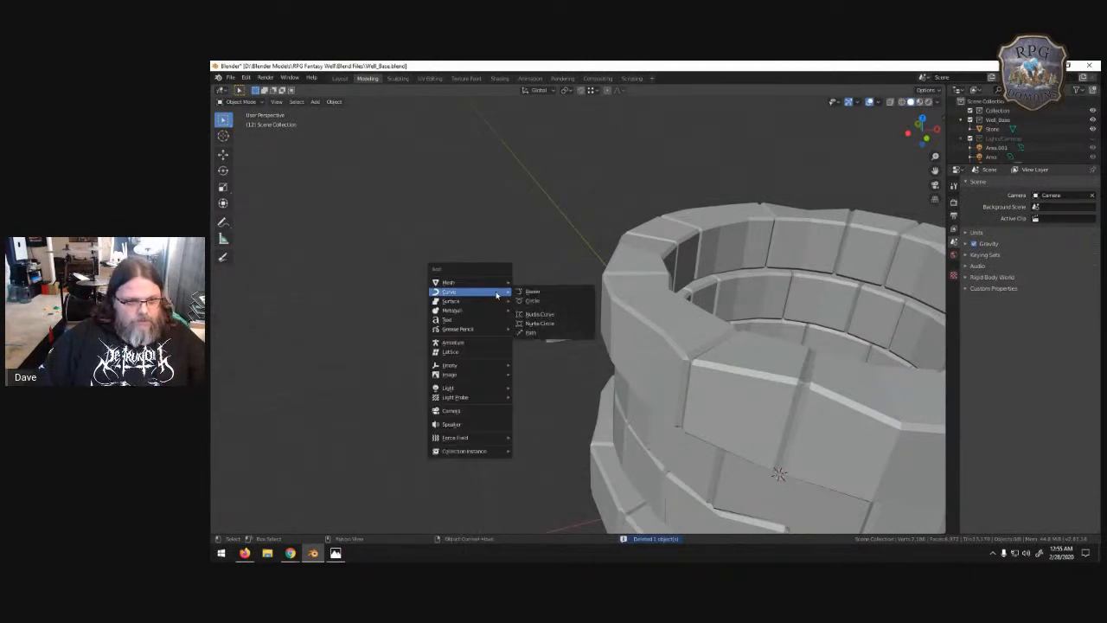
{"action": "left_click", "coordinate": [550, 333]}
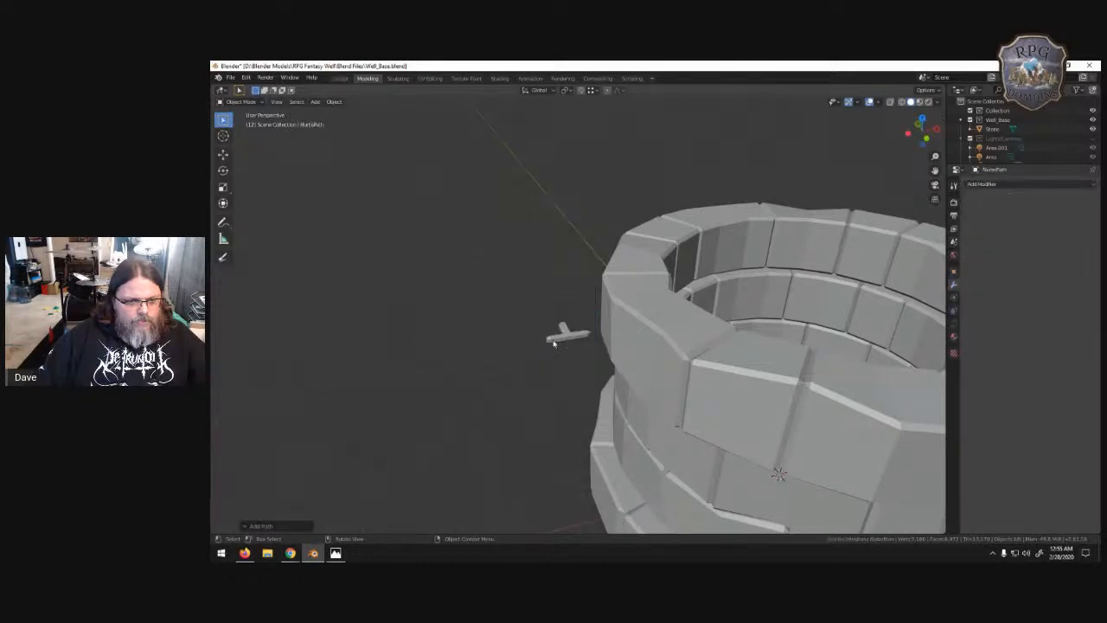
{"action": "key", "text": "g"}
{"action": "left_click", "coordinate": [686, 381]}
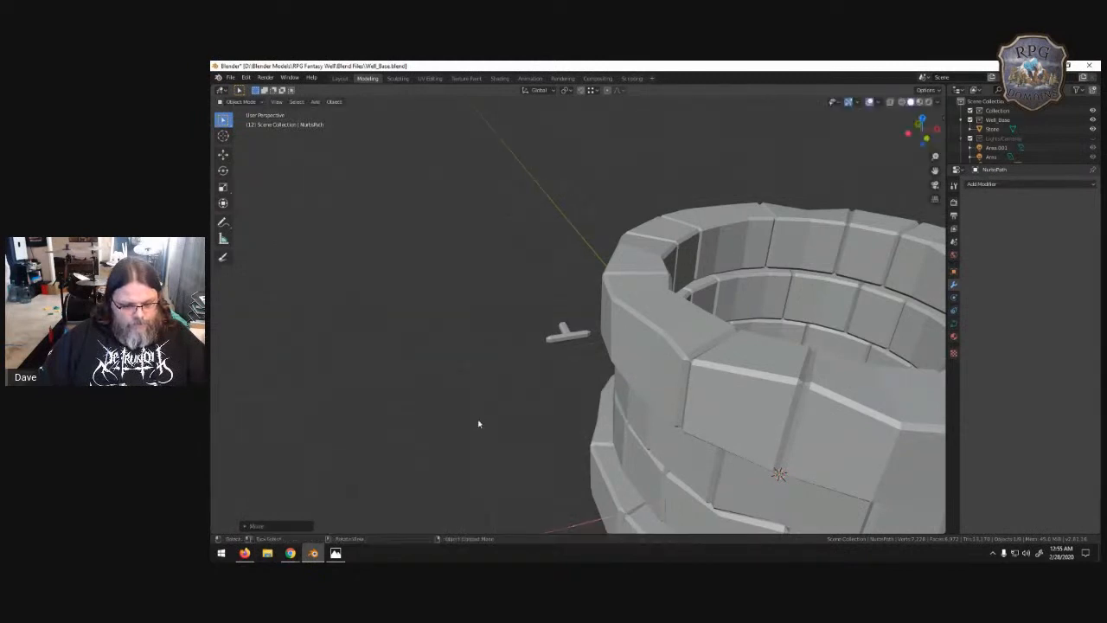
{"action": "key", "text": "g"}
{"action": "key", "text": "z"}
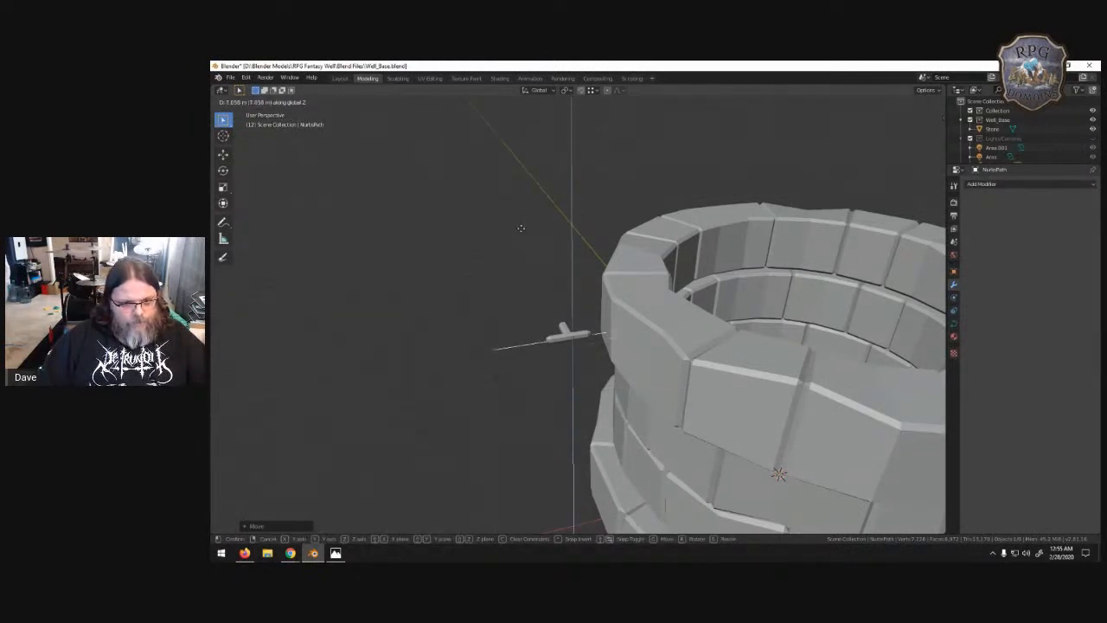
{"action": "left_click", "coordinate": [513, 220]}
- Shift the path along X so it is roughly centred on the stem of the T-shaped object
{"action": "middle_click_drag", "start_coordinate": [585, 282], "coordinate": [589, 297]}
{"action": "key", "text": "g"}
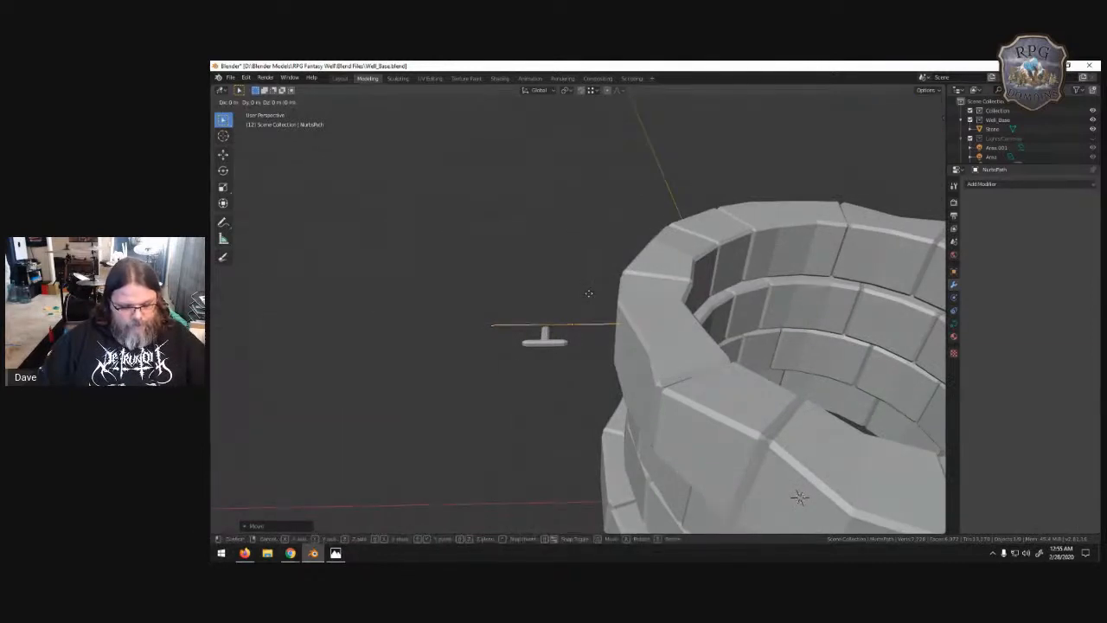
{"action": "key", "text": "x"}
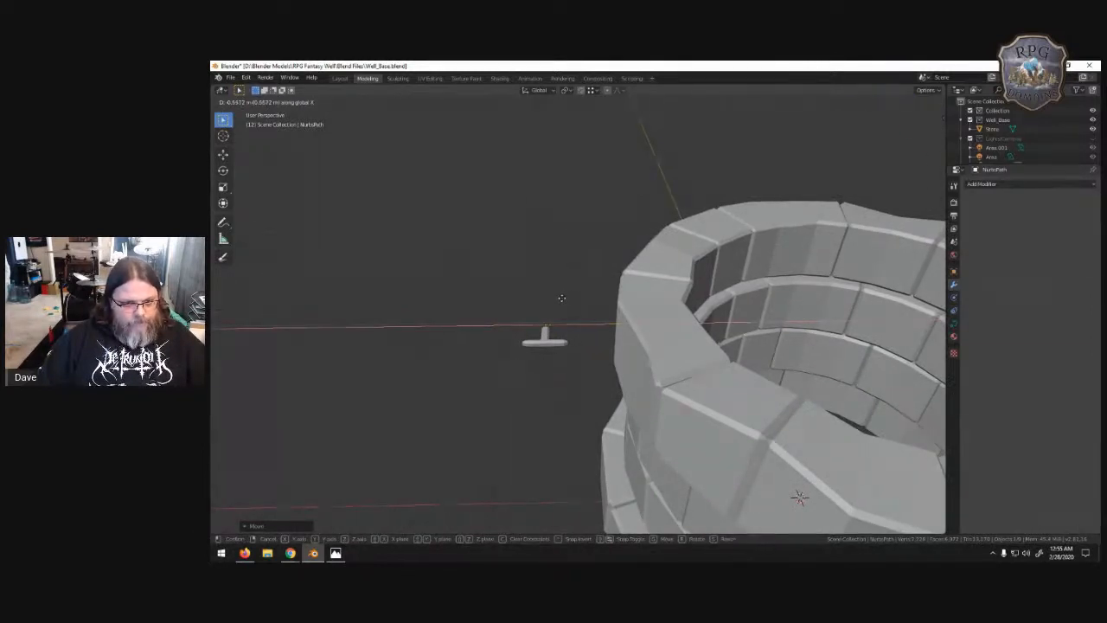
{"action": "left_click", "coordinate": [569, 337]}
- Move the path along Y until it lines up with the T-shaped object's stem
{"action": "middle_click_drag", "start_coordinate": [570, 338], "coordinate": [663, 308]}
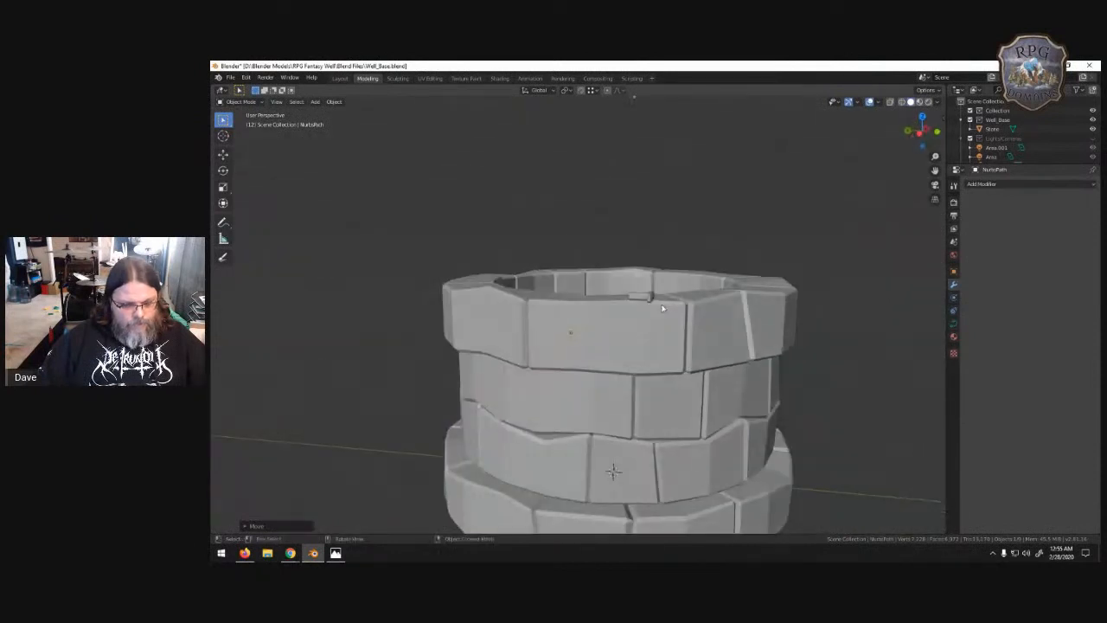
{"action": "key", "text": "g"}
{"action": "key", "text": "z"}
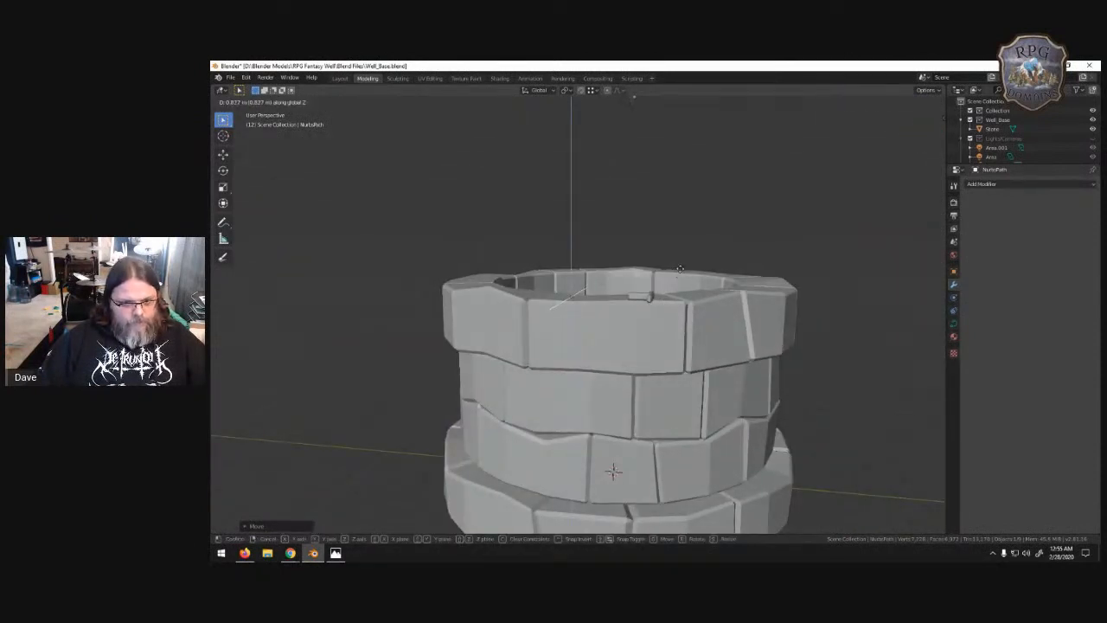
{"action": "key", "text": "y"}
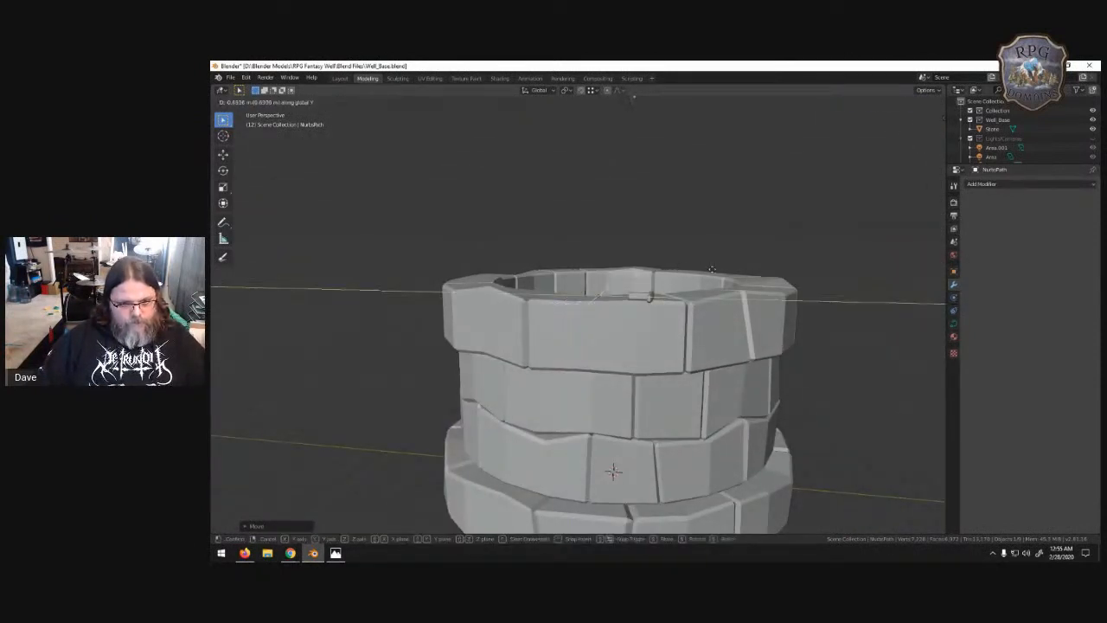
{"action": "left_click", "coordinate": [740, 267]}
- Adjust the path's height along Z so it lies just above the T-shaped object
{"action": "middle_click_drag", "start_coordinate": [721, 277], "coordinate": [726, 296]}
{"action": "key", "text": "g"}
{"action": "key", "text": "z"}
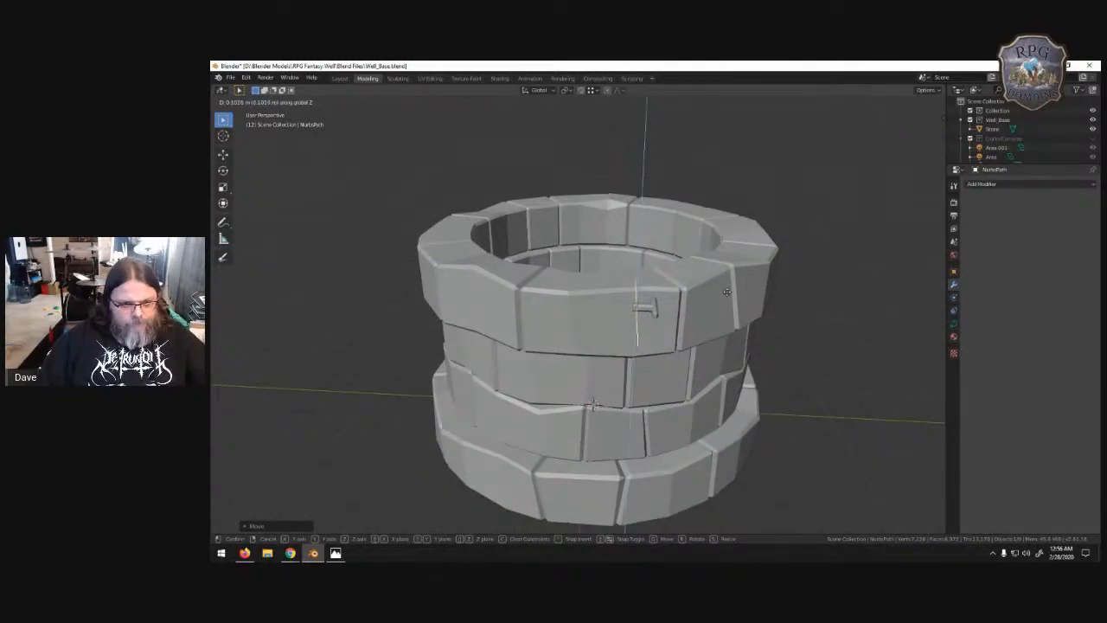
{"action": "left_click", "coordinate": [727, 291]}
{"action": "middle_click_drag", "start_coordinate": [736, 303], "coordinate": [658, 301]}
- In Edit Mode, lower the path's second control point from its outer end along Z
{"action": "key", "text": "Tab"}
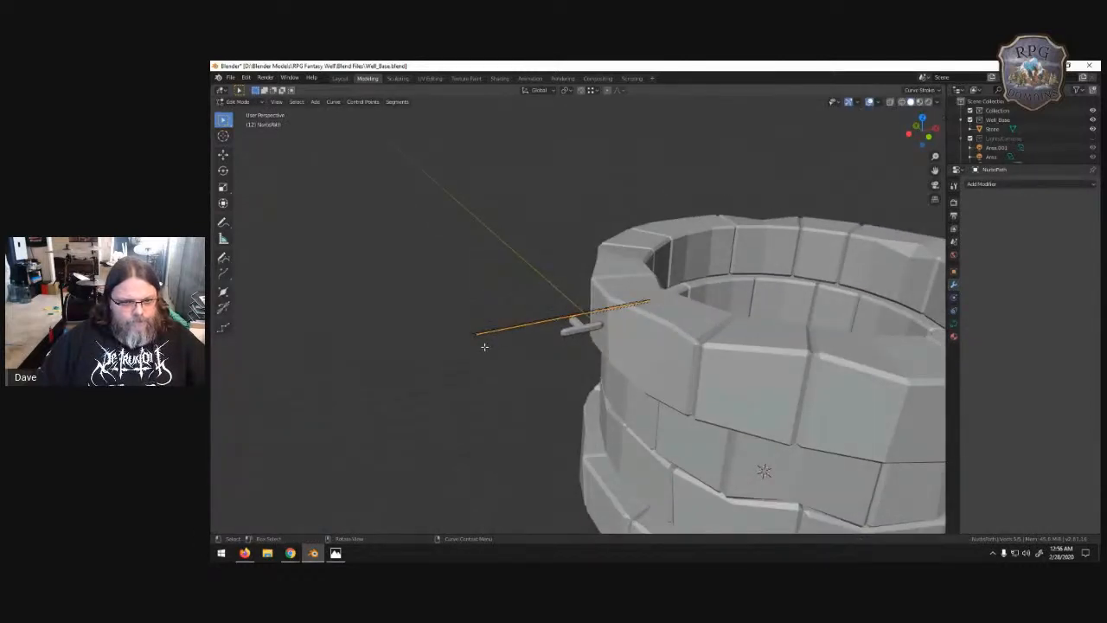
{"action": "middle_click_drag", "start_coordinate": [528, 335], "coordinate": [530, 308]}
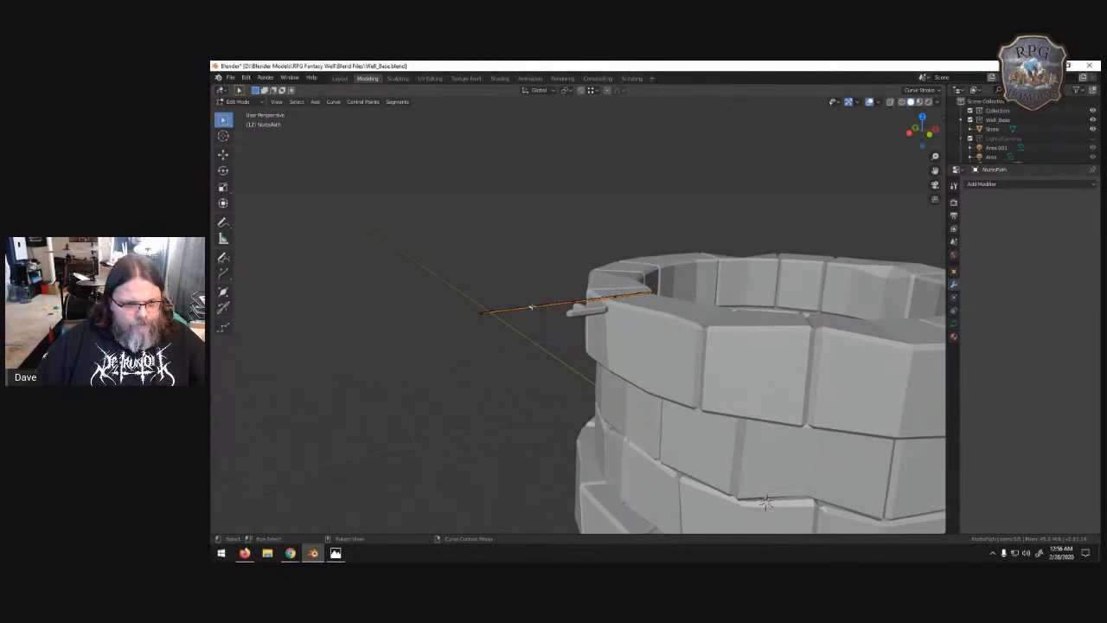
{"action": "key", "text": "g"}
{"action": "key", "text": "z"}
{"action": "left_click", "coordinate": [550, 330]}
- Lower the path's outer end point along Z so the path slopes down away from the well
{"action": "left_click_drag", "start_coordinate": [456, 300], "coordinate": [500, 334]}
{"action": "key", "text": "g"}
{"action": "key", "text": "z"}
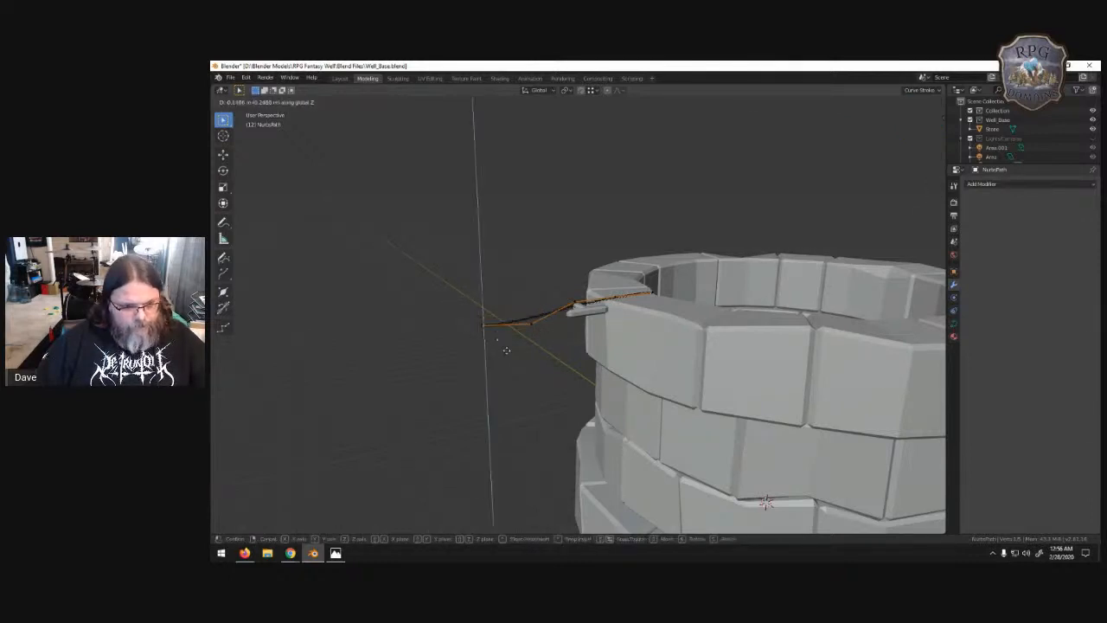
{"action": "left_click", "coordinate": [556, 379]}
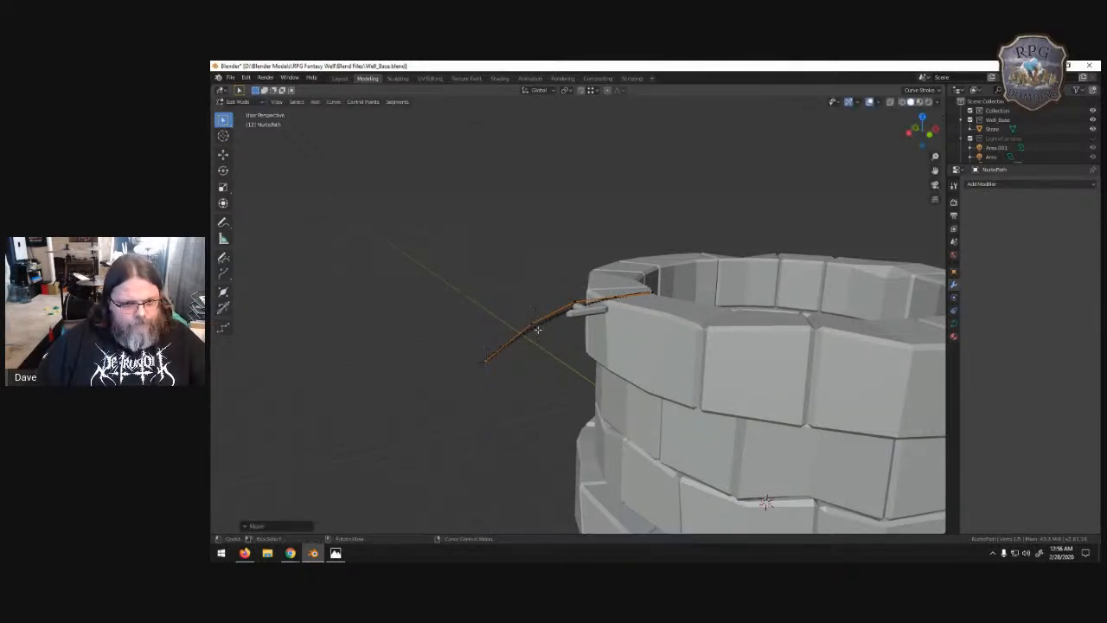
- Move the path's two outer control points along X toward the well
{"action": "left_click_drag", "start_coordinate": [456, 301], "coordinate": [542, 383]}
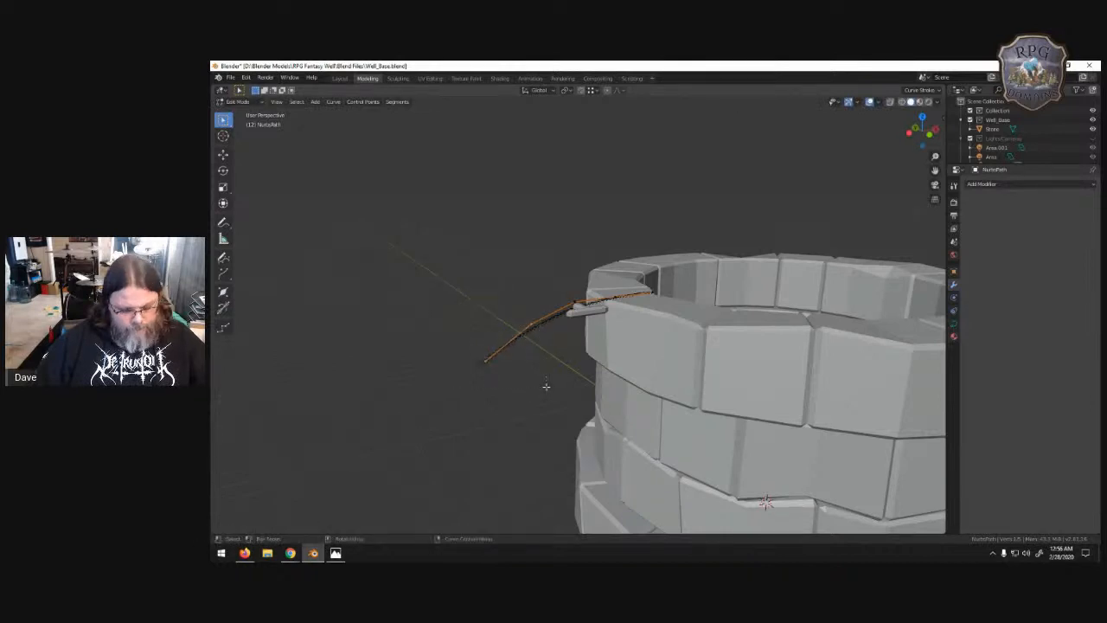
{"action": "key", "text": "g"}
{"action": "key", "text": "x"}
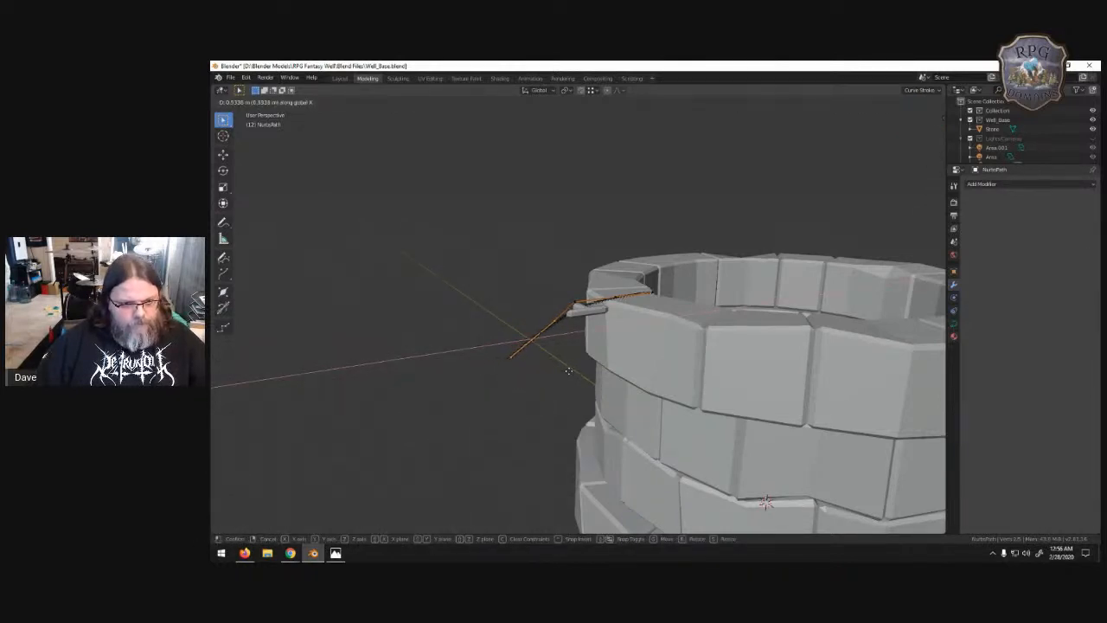
{"action": "left_click", "coordinate": [568, 373]}
- Raise the two outer control points slightly along Z and fine-tune their position beside the T-shaped object
{"action": "key", "text": "g"}
{"action": "key", "text": "z"}
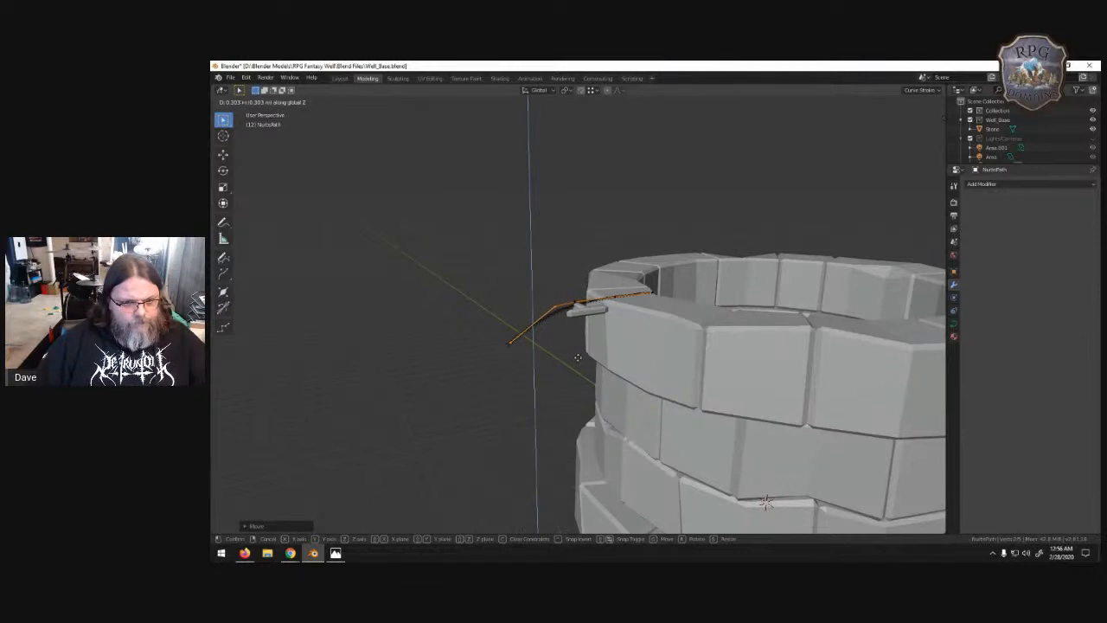
{"action": "left_click", "coordinate": [585, 355]}
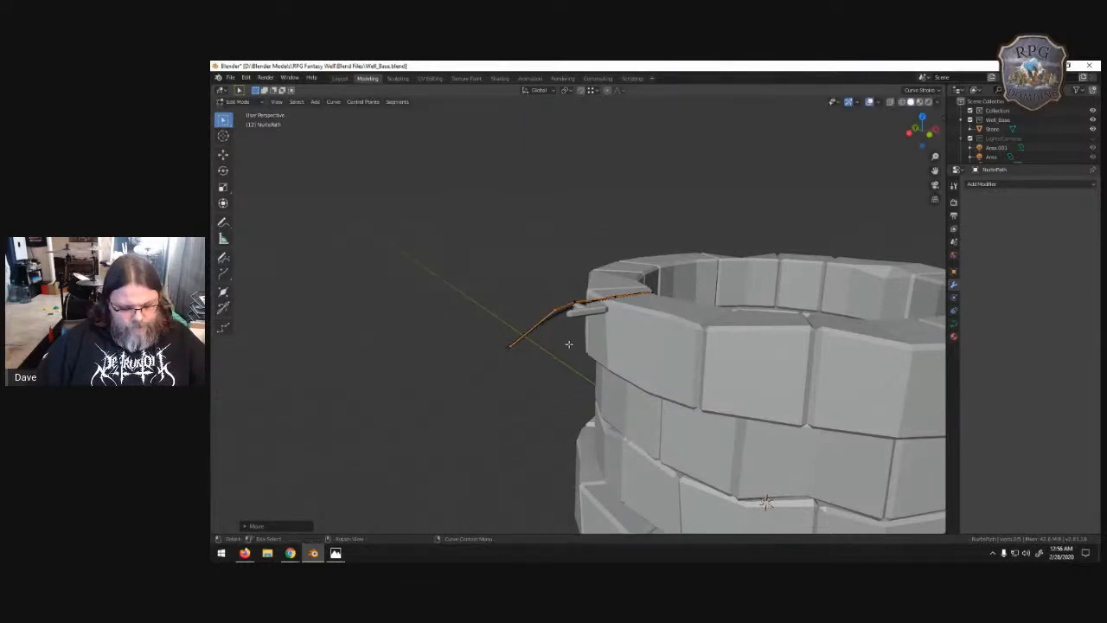
{"action": "key", "text": "g"}
{"action": "left_click", "coordinate": [580, 339]}
- Leave Edit Mode and delete the path object
{"action": "middle_click_drag", "start_coordinate": [575, 340], "coordinate": [732, 335]}
{"action": "key", "text": "Tab"}
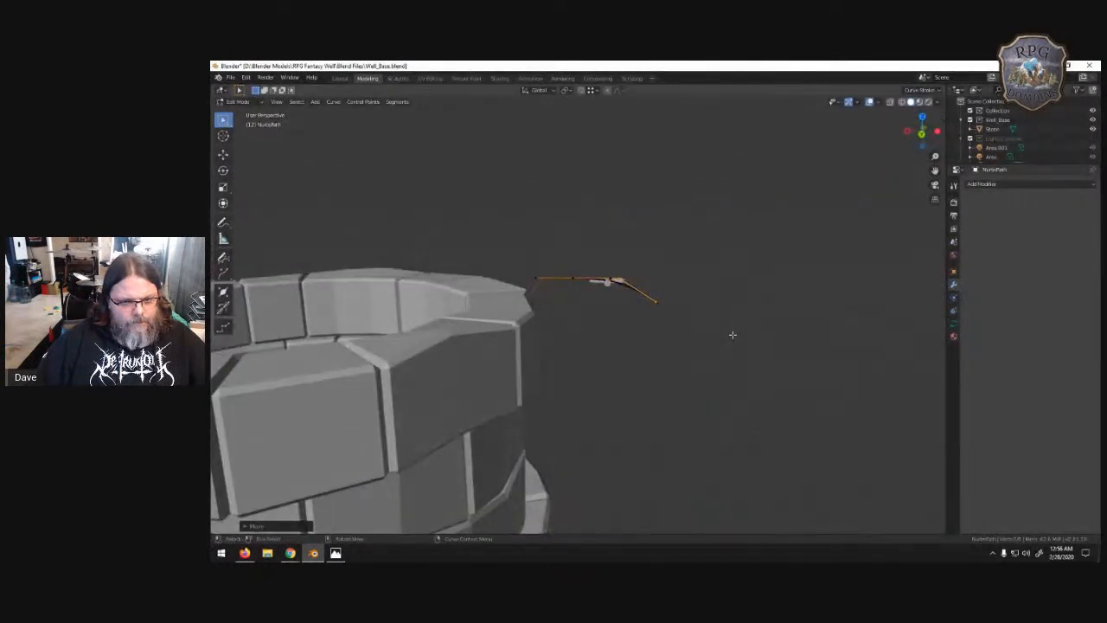
{"action": "key", "text": "Delete"}
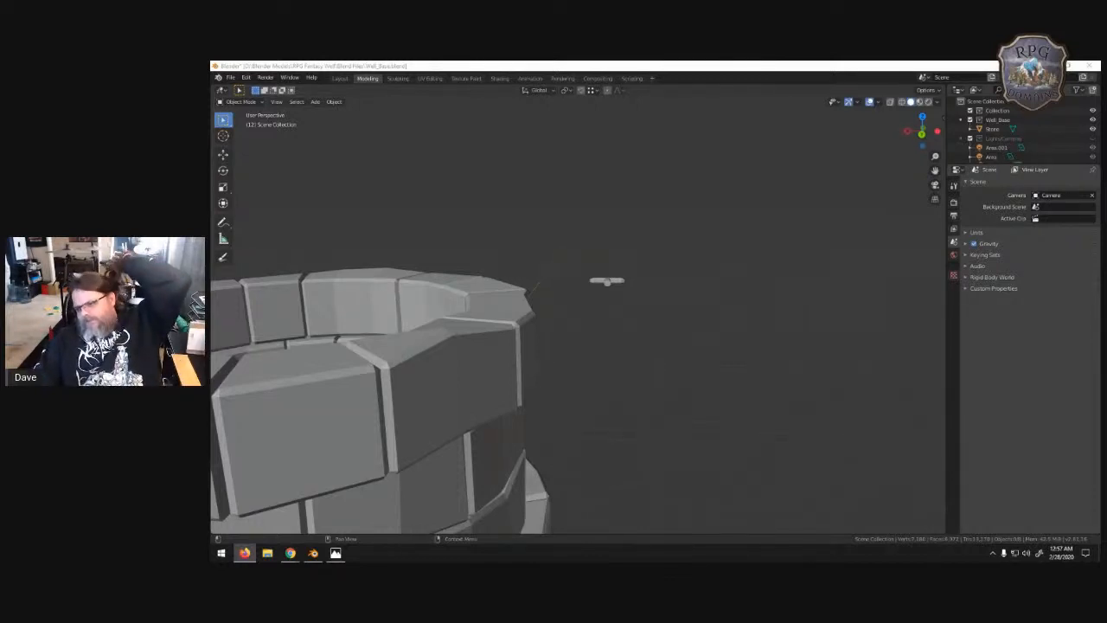
{"action": "middle_click_drag", "start_coordinate": [432, 423], "coordinate": [539, 361]}
{"action": "middle_click_drag", "start_coordinate": [634, 345], "coordinate": [646, 406]}
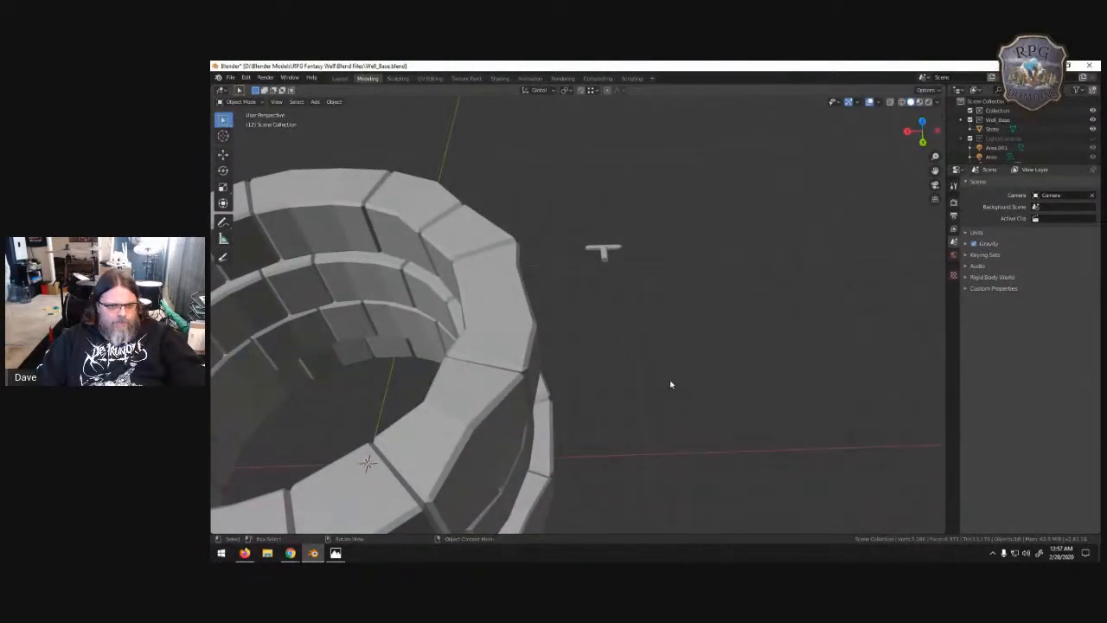
{"action": "middle_click_drag", "start_coordinate": [736, 302], "coordinate": [922, 246]}
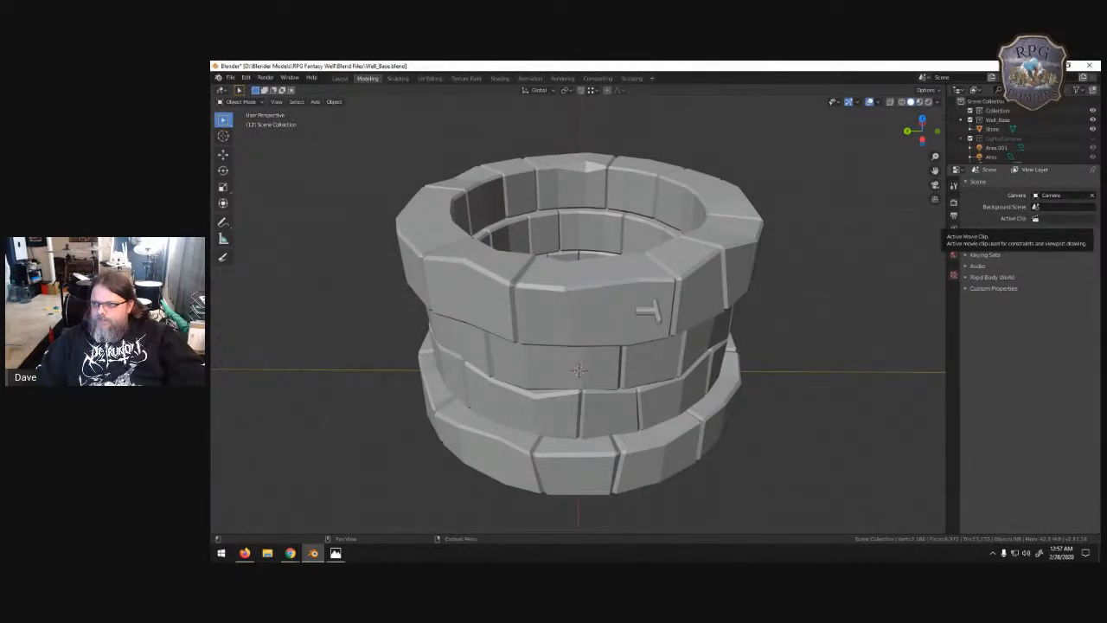
{"action": "key", "text": "alt+Tab"}
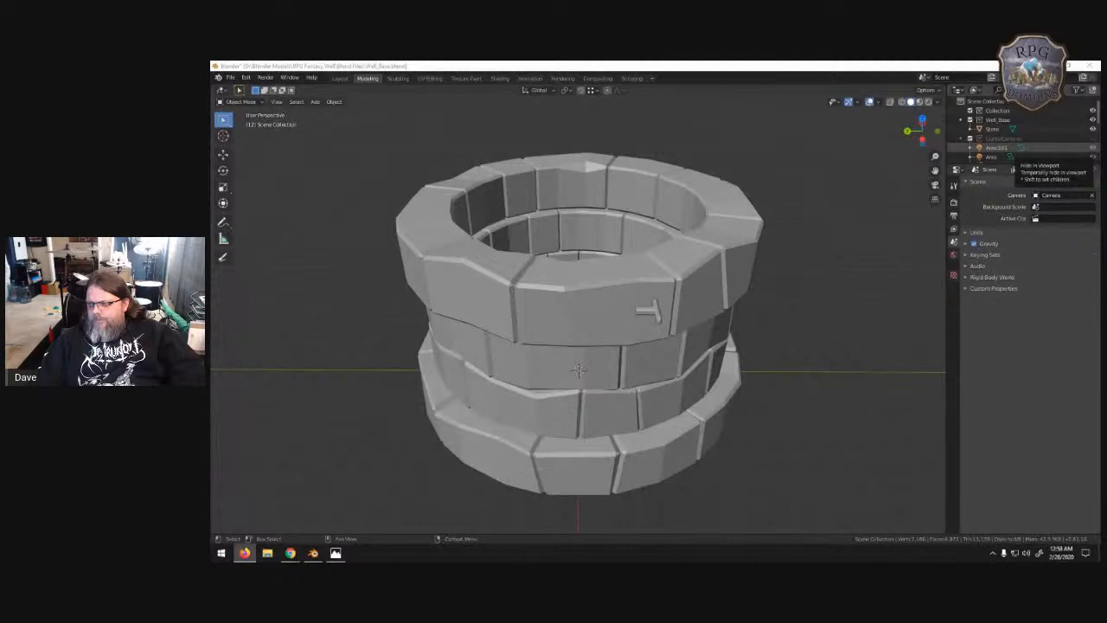
- Add a cylinder at the centre of the well, shrink it, and stretch it along Z into a long, thin rod
{"action": "middle_click_drag", "start_coordinate": [815, 334], "coordinate": [738, 377]}
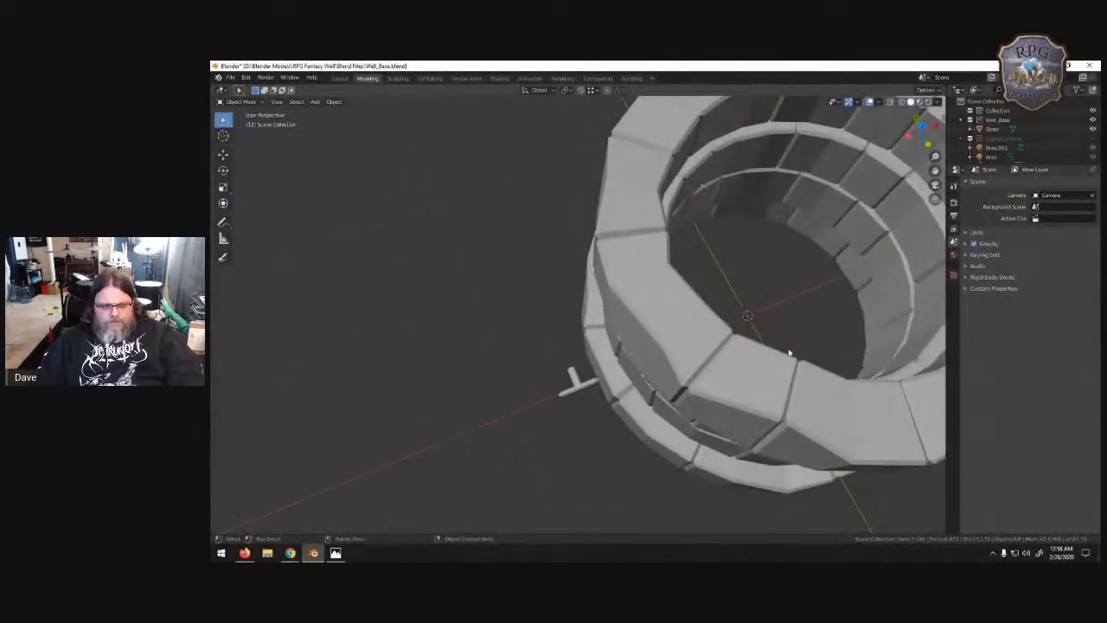
{"action": "key", "text": "shift+a"}
{"action": "mouse_move", "coordinate": [766, 348]}
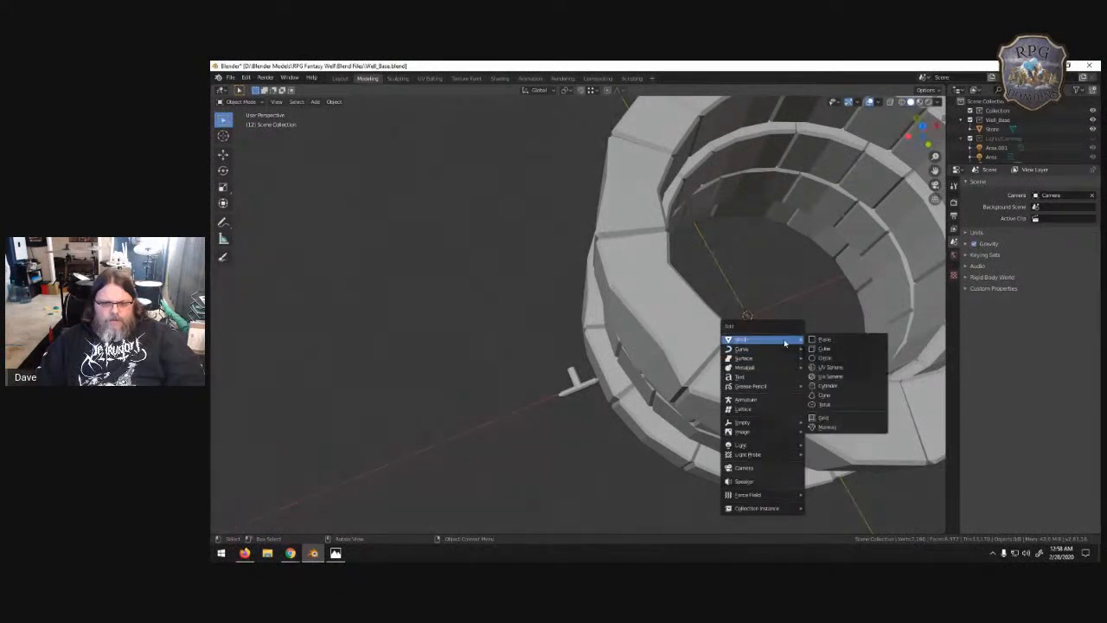
{"action": "left_click", "coordinate": [847, 385]}
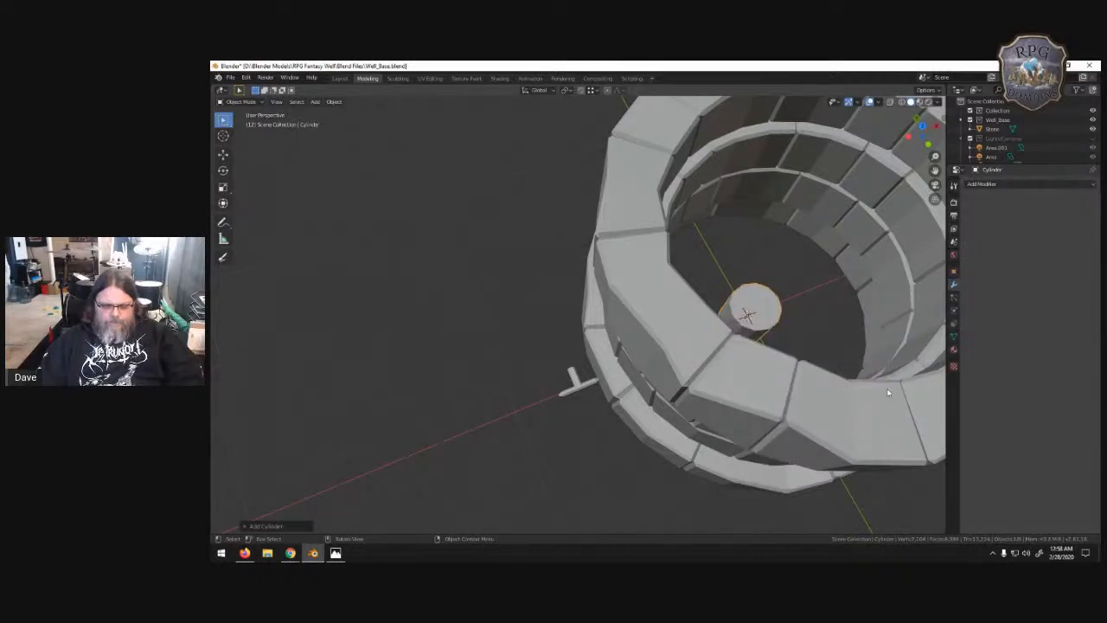
{"action": "key", "text": "s"}
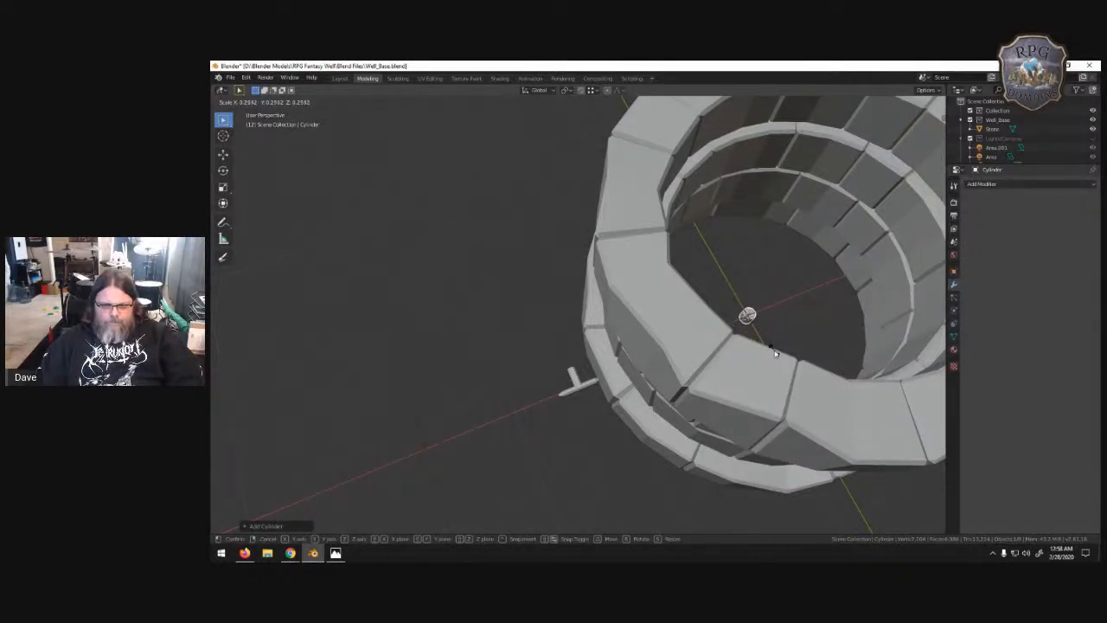
{"action": "key", "text": "z"}
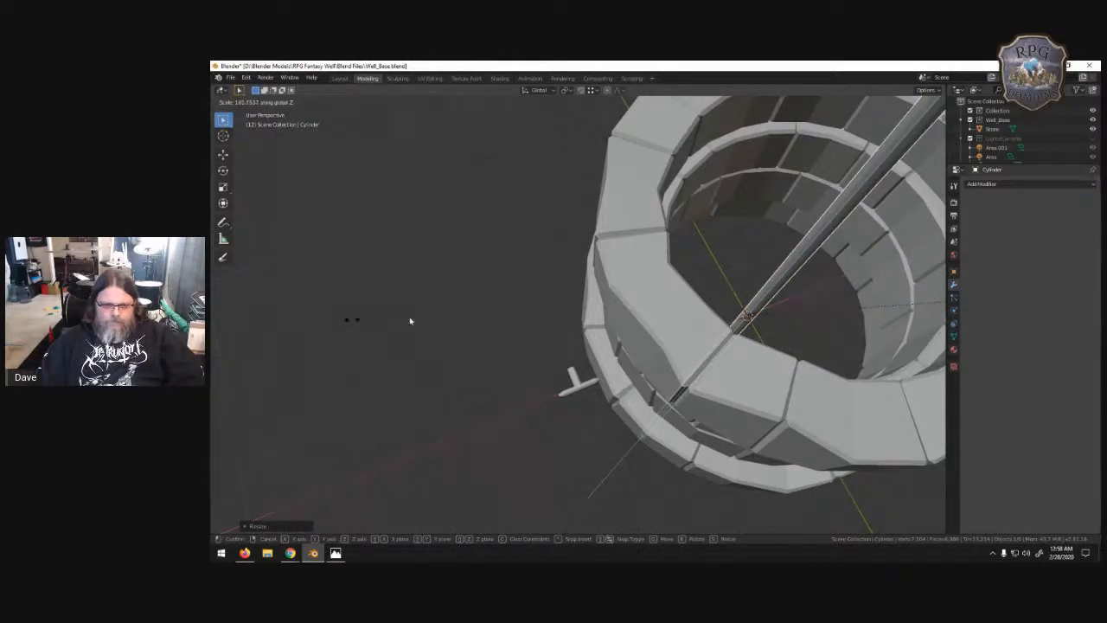
{"action": "left_click", "coordinate": [862, 329]}
- Move the rod out of the well to stand beside it and leave it selected
{"action": "scroll", "coordinate": [865, 328], "scroll_direction": "down", "scroll_amount": 8}
{"action": "middle_click_drag", "start_coordinate": [871, 329], "coordinate": [659, 299]}
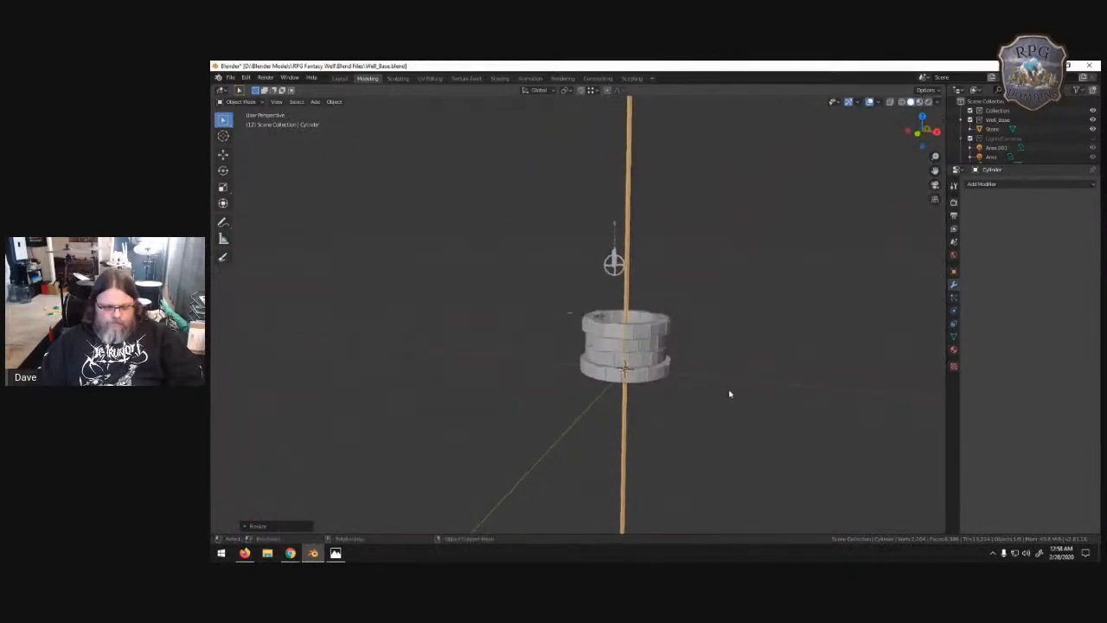
{"action": "key", "text": "g"}
{"action": "left_click", "coordinate": [627, 288]}
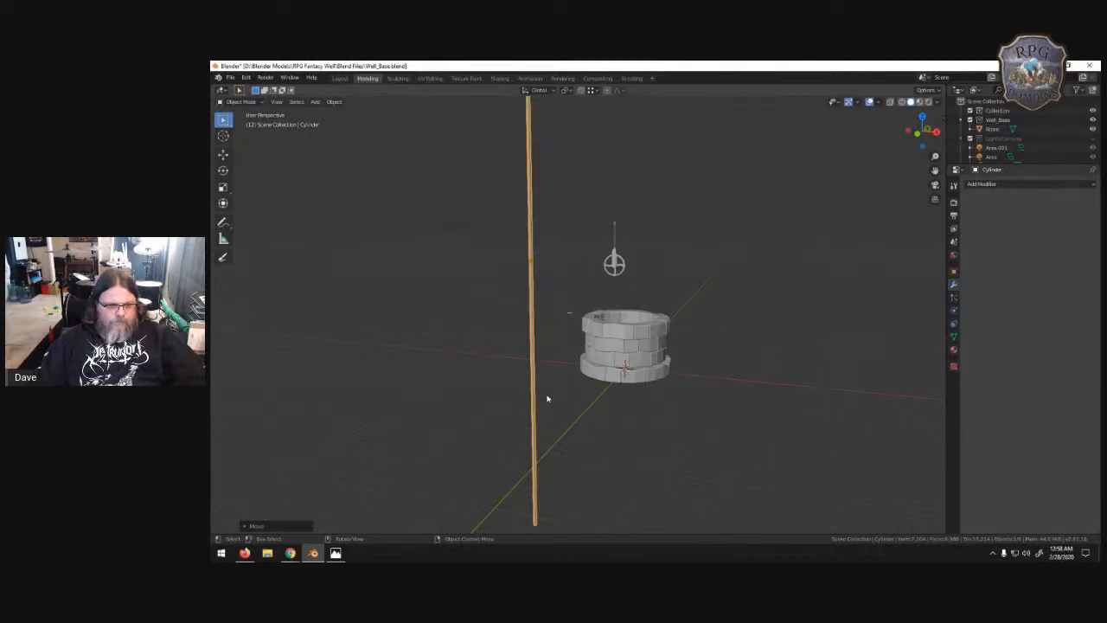
{"action": "left_click", "coordinate": [485, 390]}
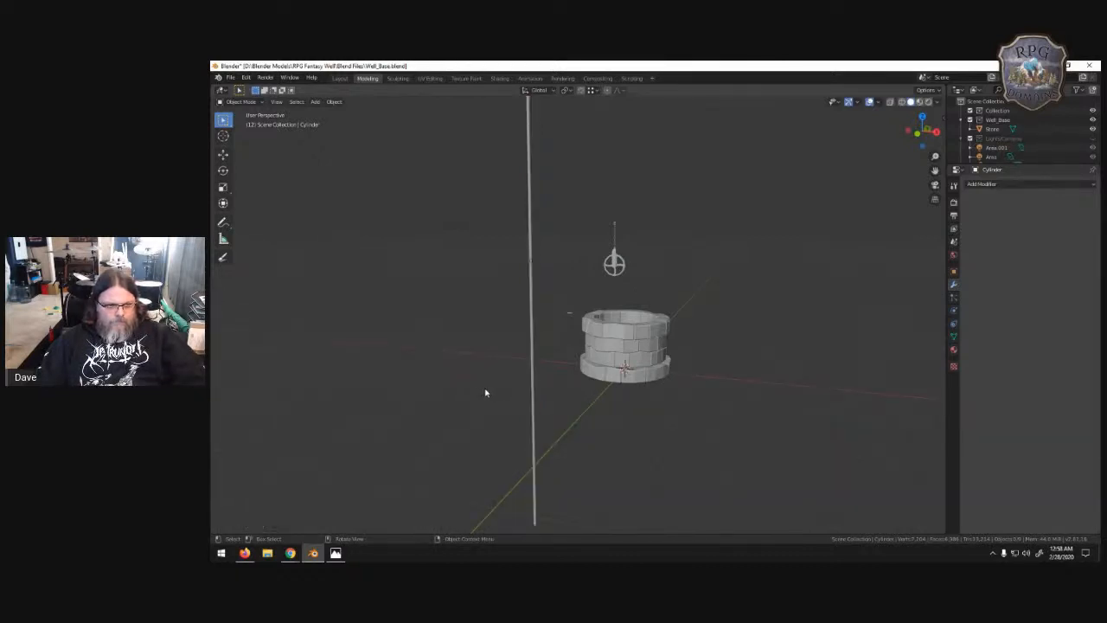
{"action": "left_click", "coordinate": [532, 372]}
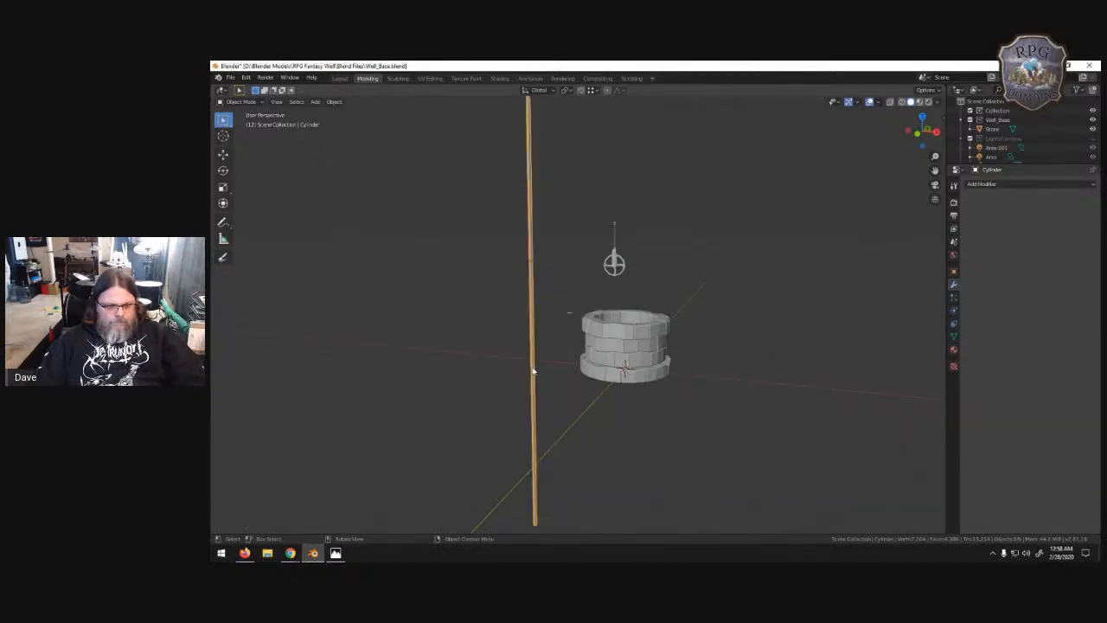
- Enter Edit Mode and cut the rod with densely and evenly spaced horizontal edge loops along its whole length
{"action": "key", "text": "Tab"}
{"action": "key", "text": "ctrl+r"}
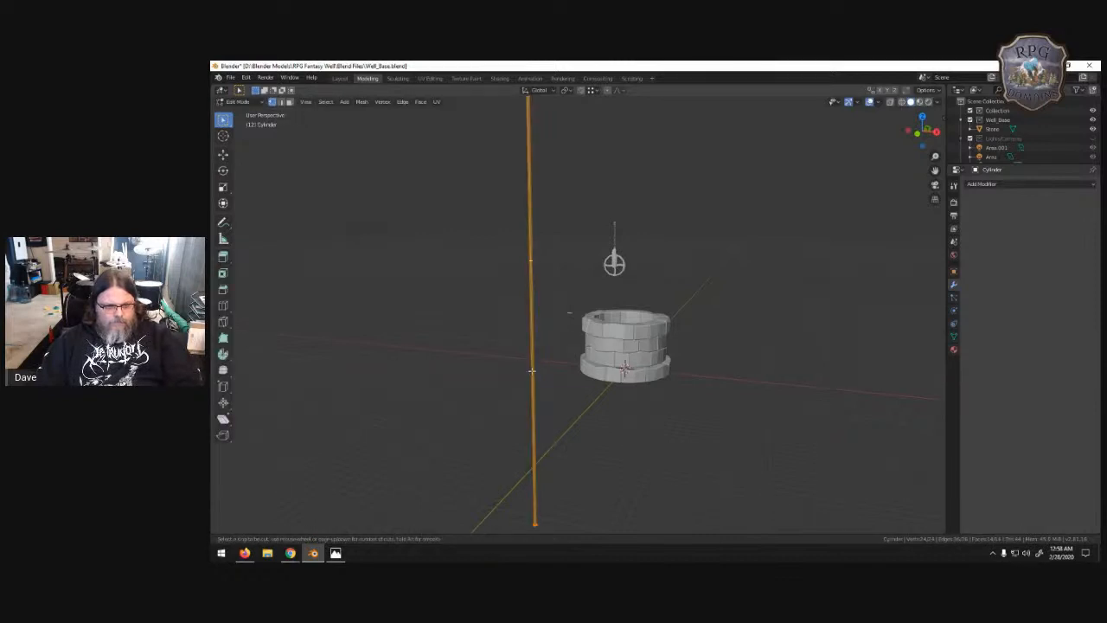
{"action": "scroll", "coordinate": [531, 370], "scroll_direction": "up", "scroll_amount": 12}
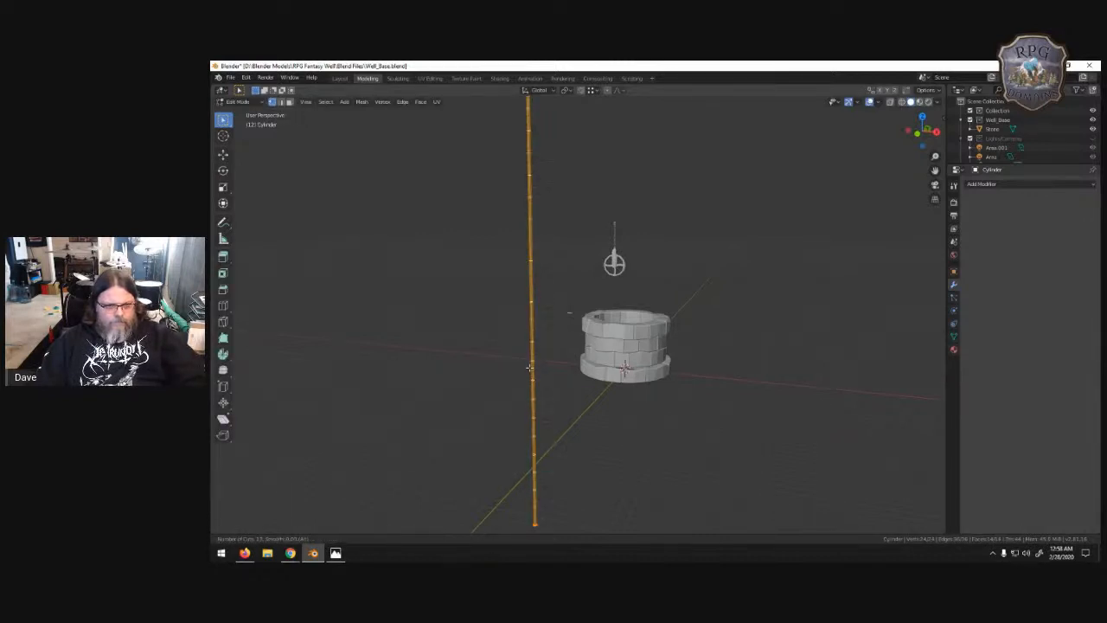
{"action": "scroll", "coordinate": [529, 363], "scroll_direction": "up", "scroll_amount": 20}
{"action": "scroll", "coordinate": [529, 361], "scroll_direction": "up", "scroll_amount": 20}
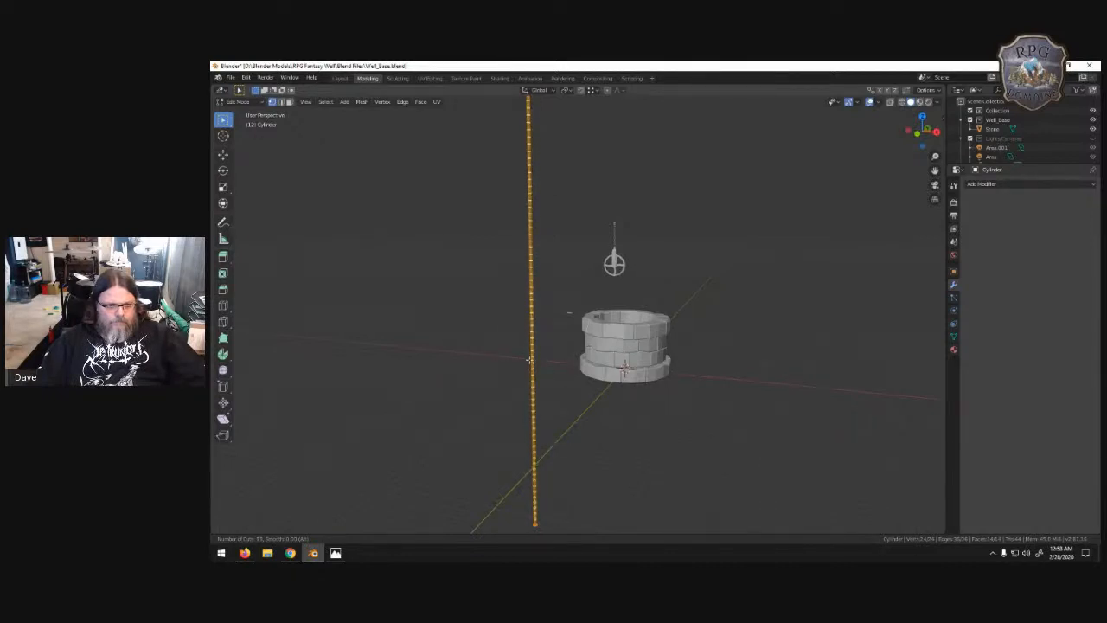
{"action": "left_click", "coordinate": [530, 361]}
{"action": "right_click", "coordinate": [530, 359]}
- Add a Simple Deform modifier to the rod with the T-shaped object (Plane.001) as its axis origin
{"action": "middle_click_drag", "start_coordinate": [484, 359], "coordinate": [751, 365]}
{"action": "scroll", "coordinate": [733, 323], "scroll_direction": "up", "scroll_amount": 6}
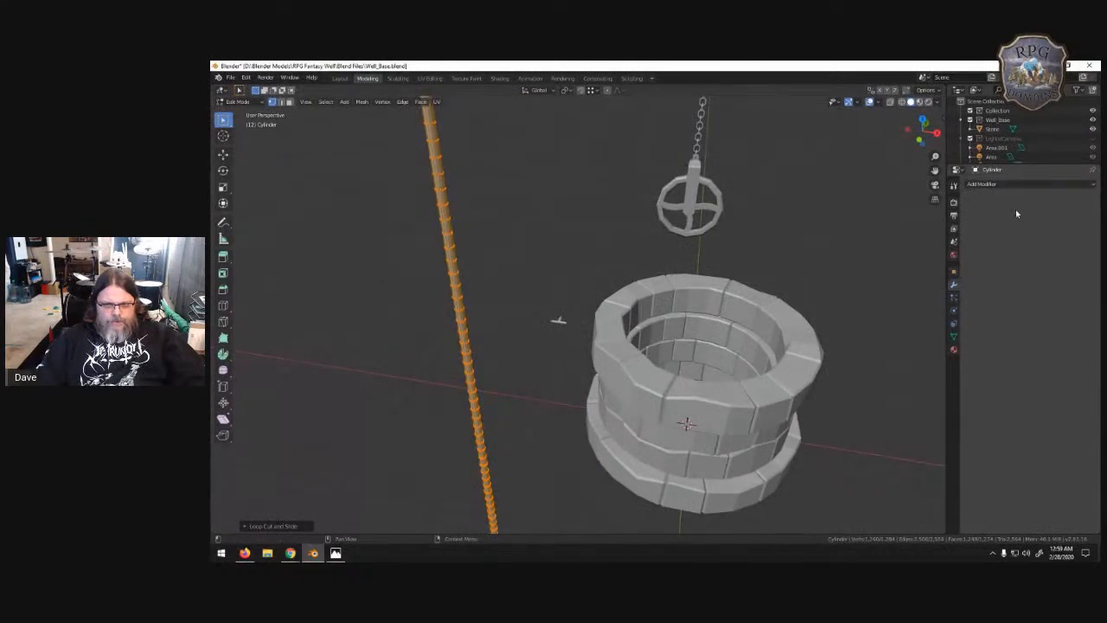
{"action": "left_click", "coordinate": [1005, 181]}
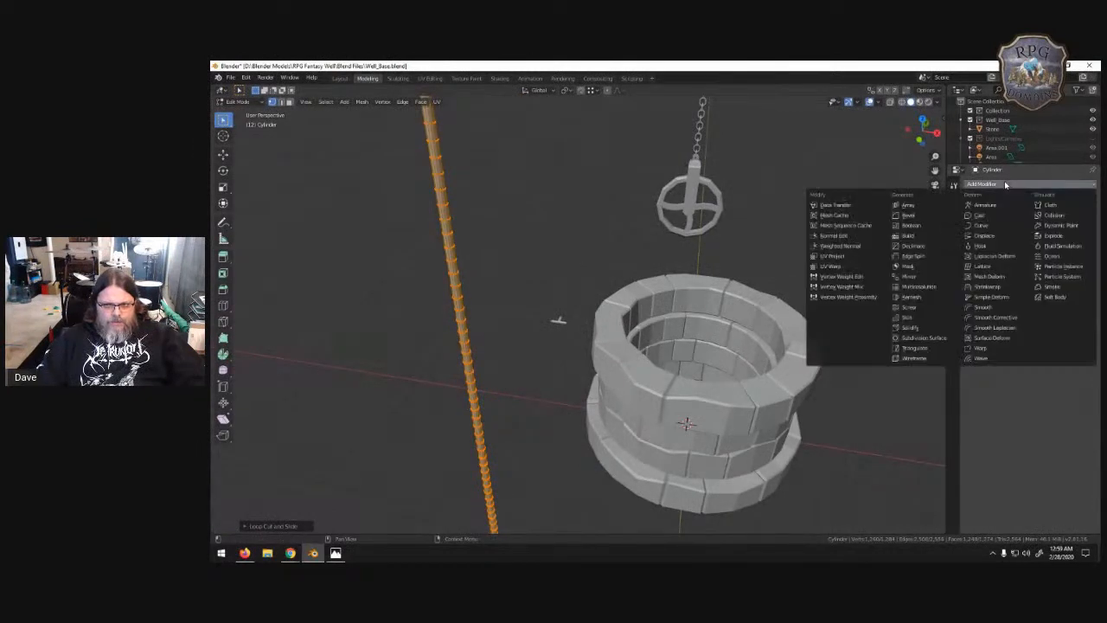
{"action": "left_click", "coordinate": [984, 298]}
{"action": "left_click", "coordinate": [1024, 267]}
{"action": "left_click", "coordinate": [561, 316]}
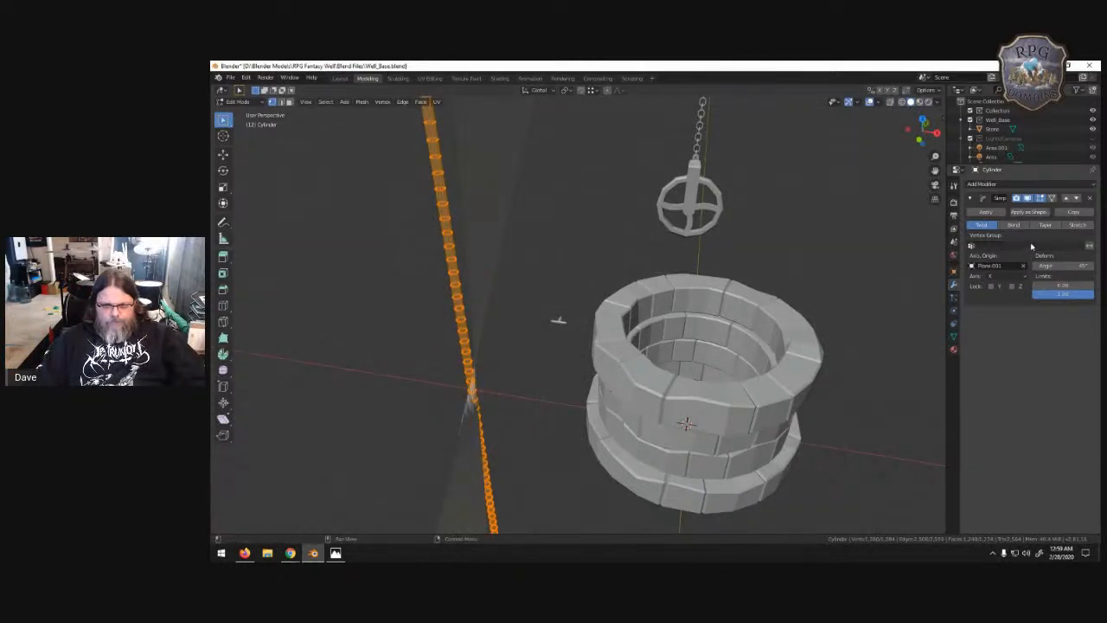
- Switch the Simple Deform modifier to Bend and try a much stronger bend angle on the rod
{"action": "left_click", "coordinate": [1016, 226]}
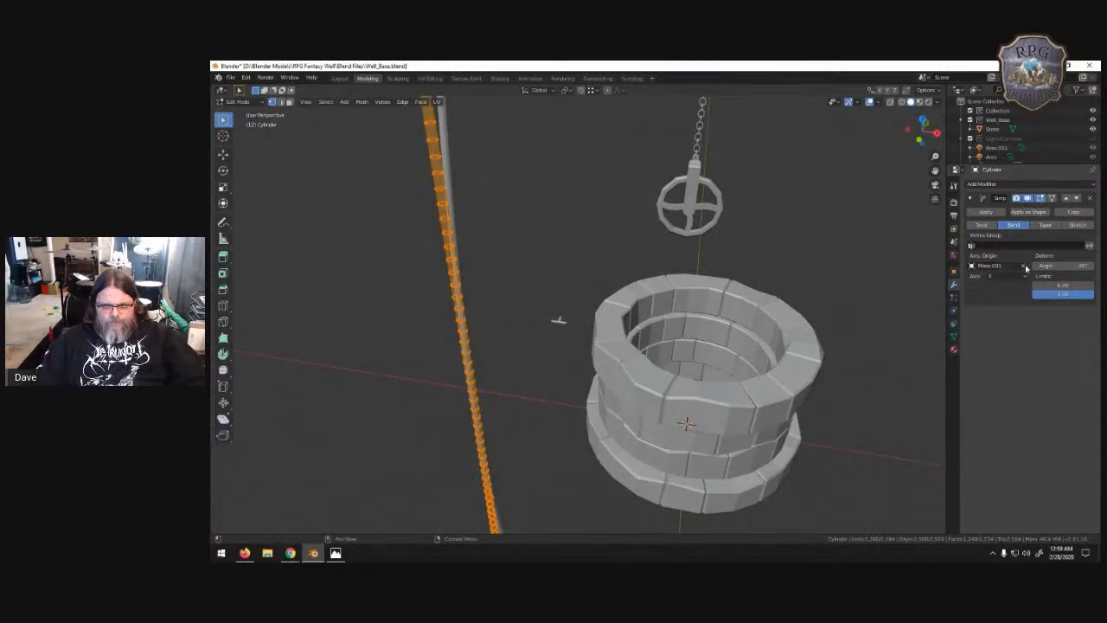
{"action": "left_click_drag", "start_coordinate": [1084, 266], "coordinate": [904, 285]}
{"action": "middle_click_drag", "start_coordinate": [815, 252], "coordinate": [663, 322]}
{"action": "scroll", "coordinate": [737, 320], "scroll_direction": "down", "scroll_amount": 4}
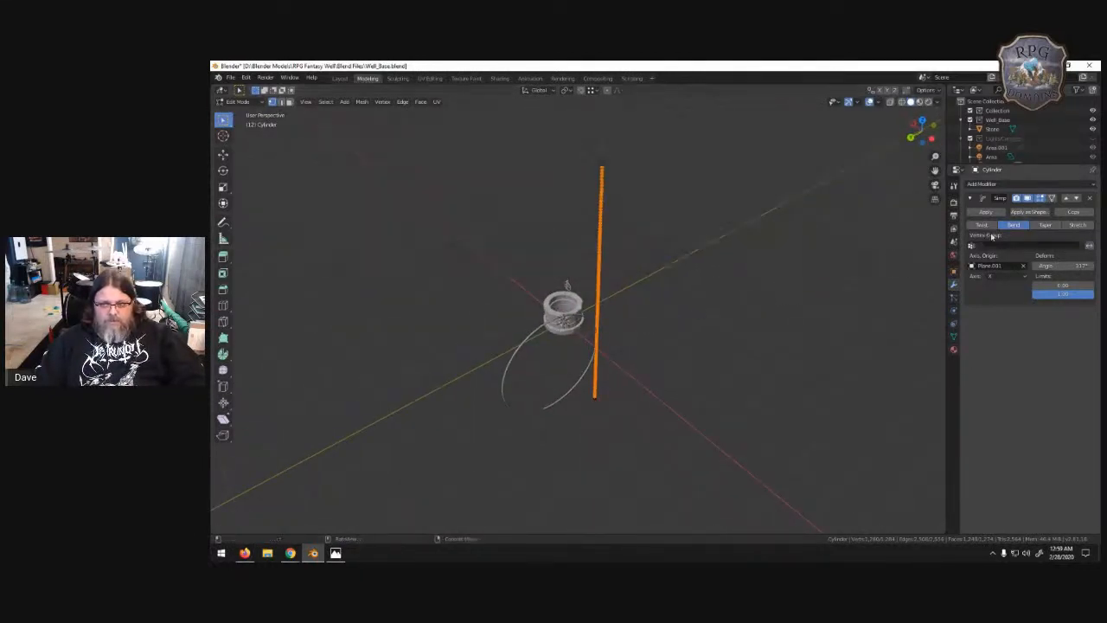
- Try inverting the bend's vertex group influence, set the bend axis to Z, and examine the deformed rod from above
{"action": "left_click", "coordinate": [1074, 245]}
{"action": "left_click", "coordinate": [1090, 246]}
{"action": "left_click", "coordinate": [1090, 247]}
{"action": "left_click", "coordinate": [1090, 247]}
{"action": "left_click", "coordinate": [1090, 247]}
{"action": "left_click", "coordinate": [1090, 246]}
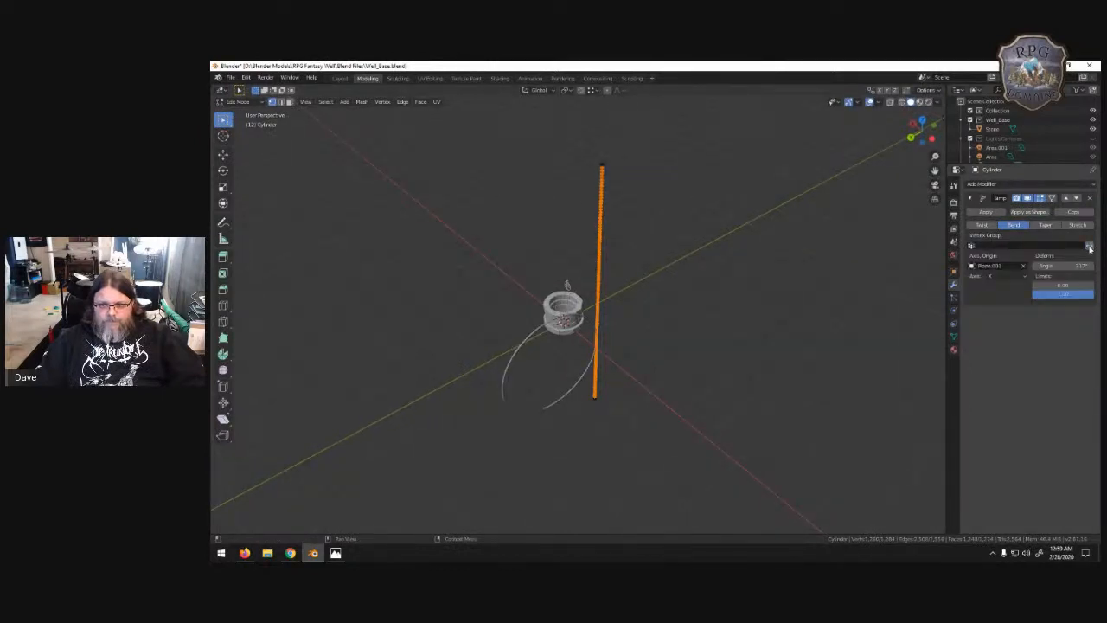
{"action": "left_click", "coordinate": [1026, 278]}
{"action": "left_click", "coordinate": [992, 308]}
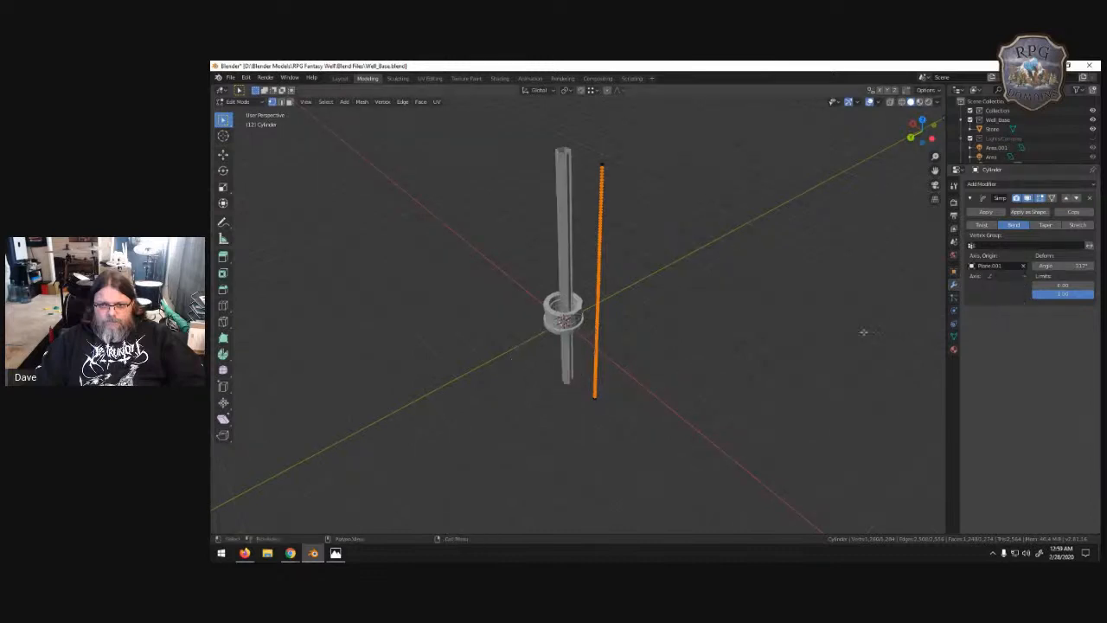
{"action": "middle_click_drag", "start_coordinate": [789, 313], "coordinate": [781, 376]}
{"action": "scroll", "coordinate": [779, 367], "scroll_direction": "up", "scroll_amount": 6}
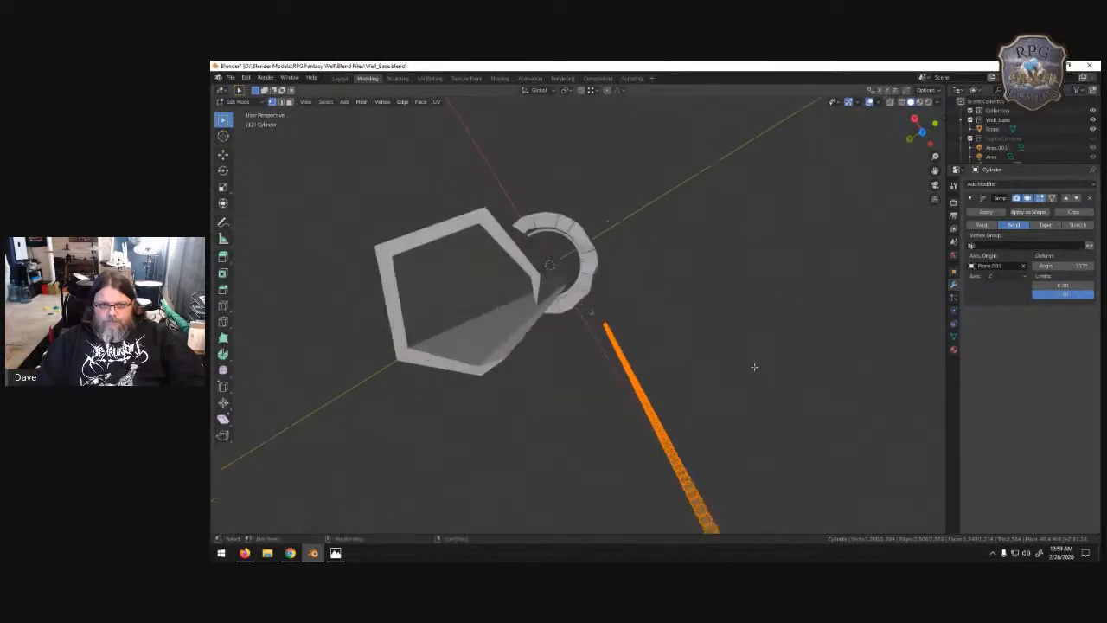
{"action": "middle_click_drag", "start_coordinate": [810, 341], "coordinate": [834, 341]}
{"action": "scroll", "coordinate": [835, 338], "scroll_direction": "down", "scroll_amount": 5}
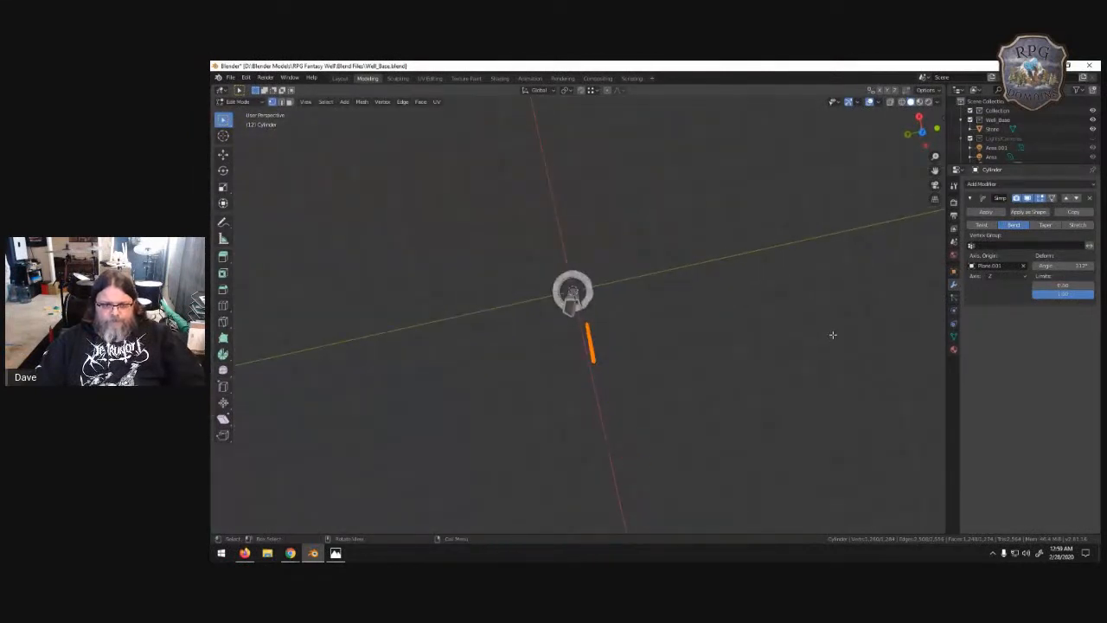
- Leave Edit Mode, remove the Simple Deform modifier, and delete the rod
{"action": "key", "text": "Tab"}
{"action": "middle_click_drag", "start_coordinate": [813, 338], "coordinate": [600, 299]}
{"action": "left_click", "coordinate": [1089, 197]}
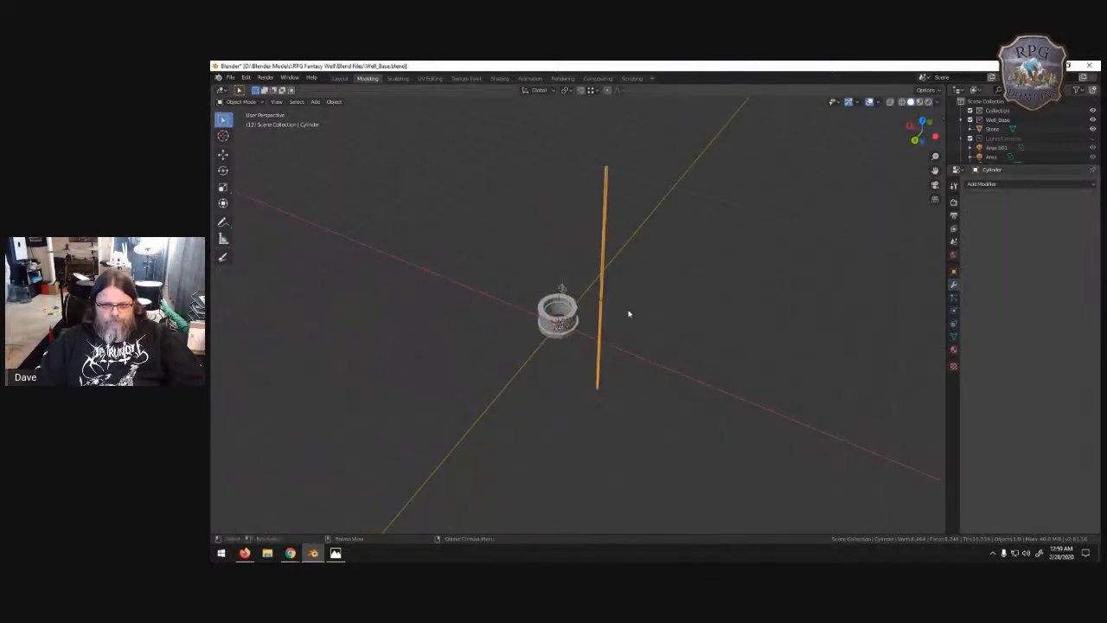
{"action": "key", "text": "Delete"}
- Bring the well back into close view and enlarge the Outliner until all collections down to Rope are shown
{"action": "scroll", "coordinate": [593, 383], "scroll_direction": "up", "scroll_amount": 3}
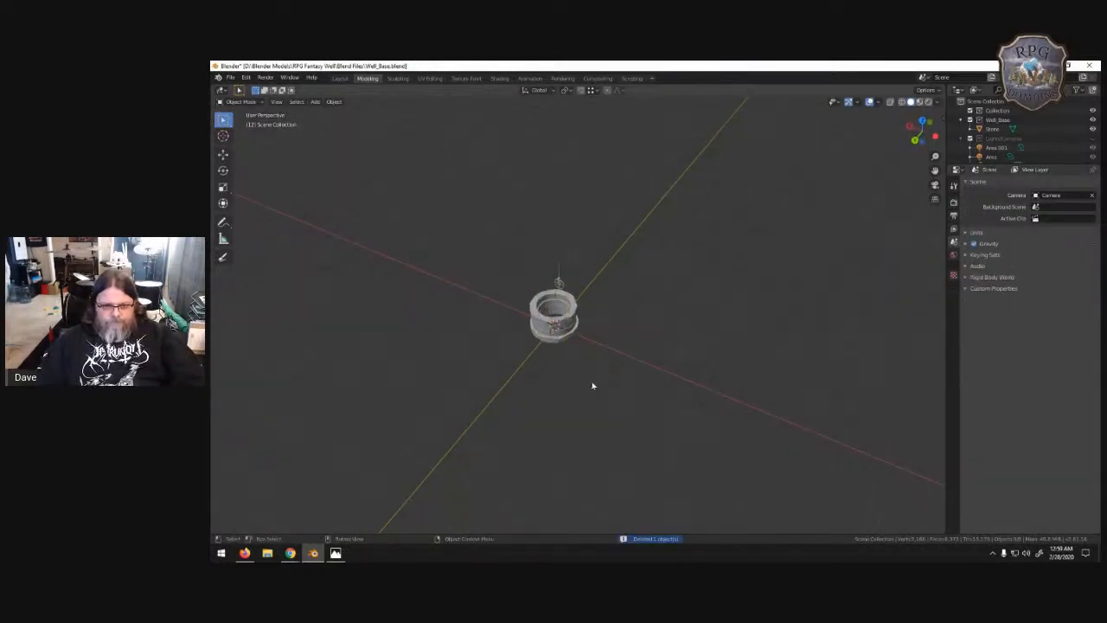
{"action": "scroll", "coordinate": [606, 291], "scroll_direction": "up", "scroll_amount": 5}
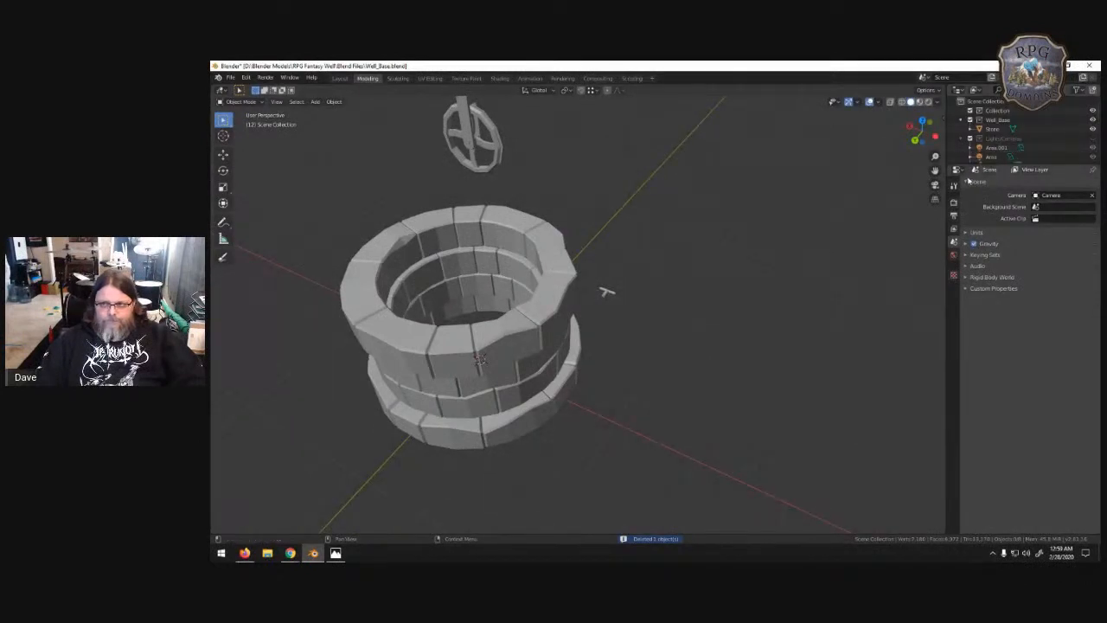
{"action": "left_click_drag", "start_coordinate": [1037, 164], "coordinate": [1036, 294]}
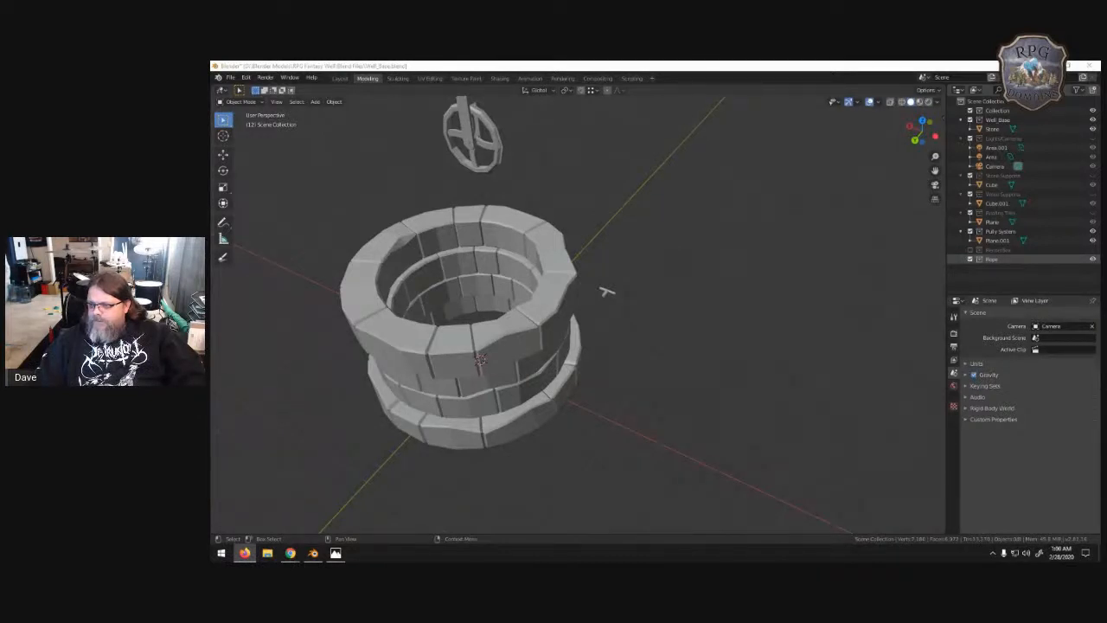
{"action": "key", "text": "alt+a"}
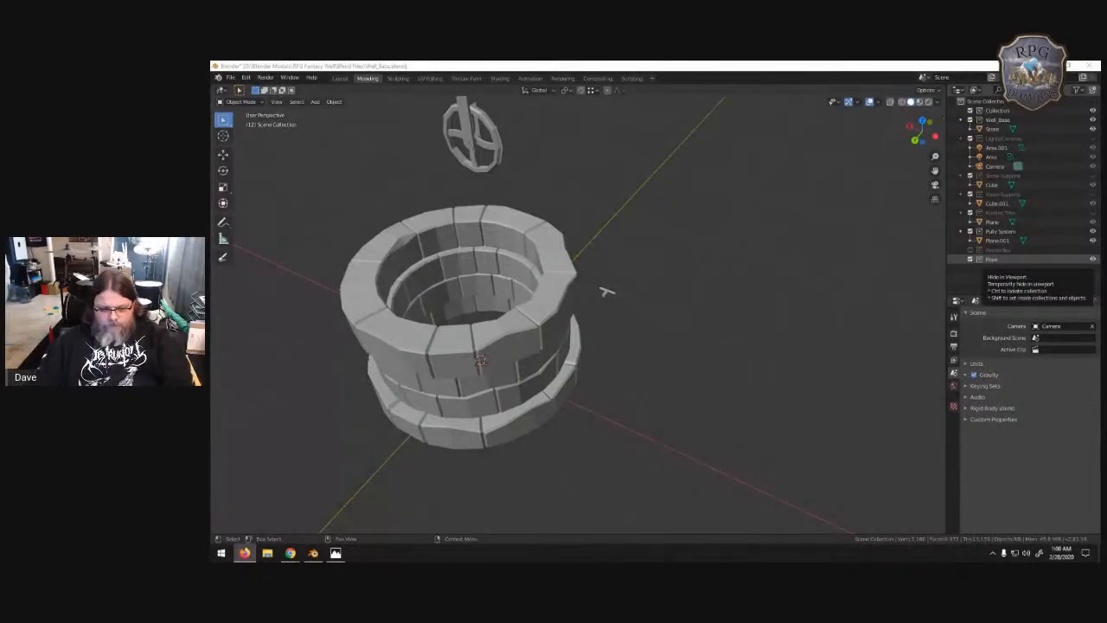
{"action": "key", "text": "XF86AudioRaiseVolume"}
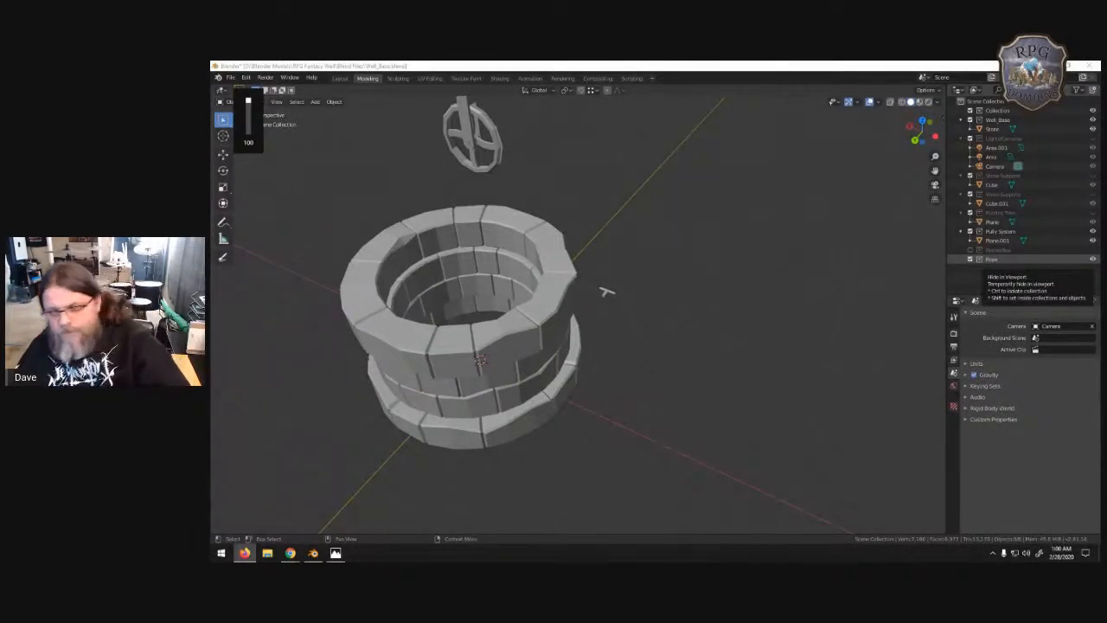
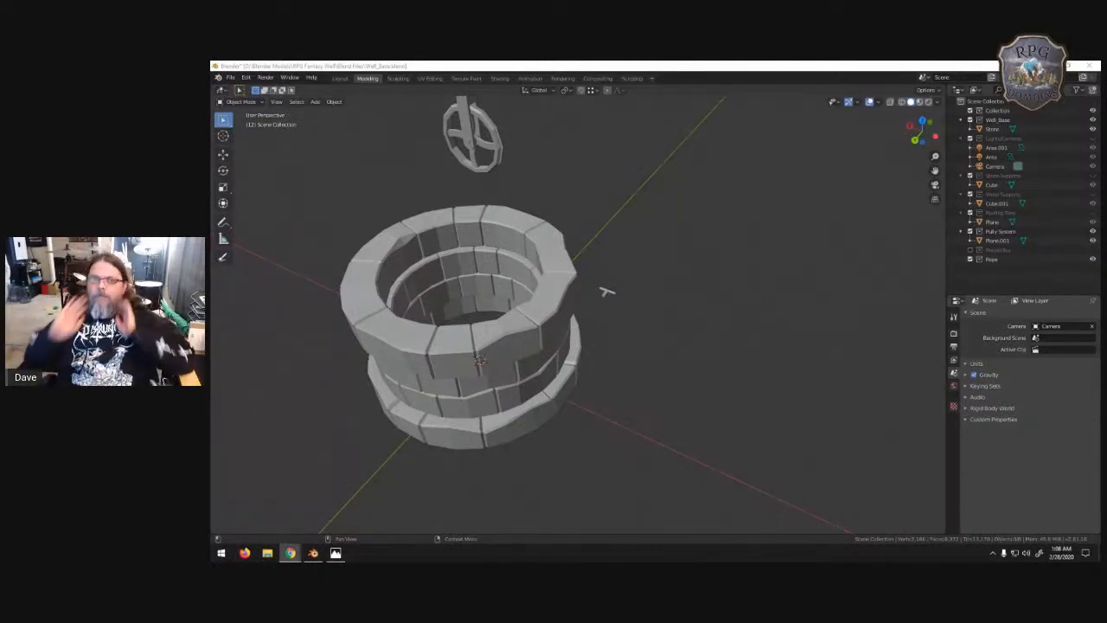
- Add a cube at the centre of the well and move it along X, well clear of the well
{"action": "scroll", "coordinate": [709, 324], "scroll_direction": "up", "scroll_amount": 5}
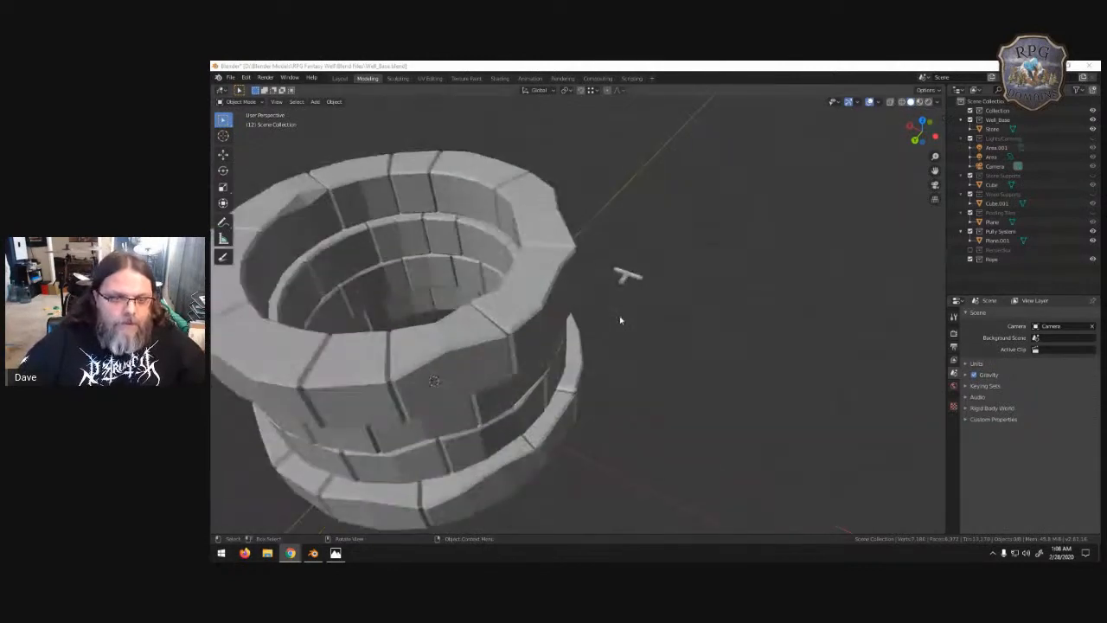
{"action": "middle_click_drag", "start_coordinate": [751, 281], "coordinate": [641, 360]}
{"action": "scroll", "coordinate": [539, 307], "scroll_direction": "down", "scroll_amount": 10}
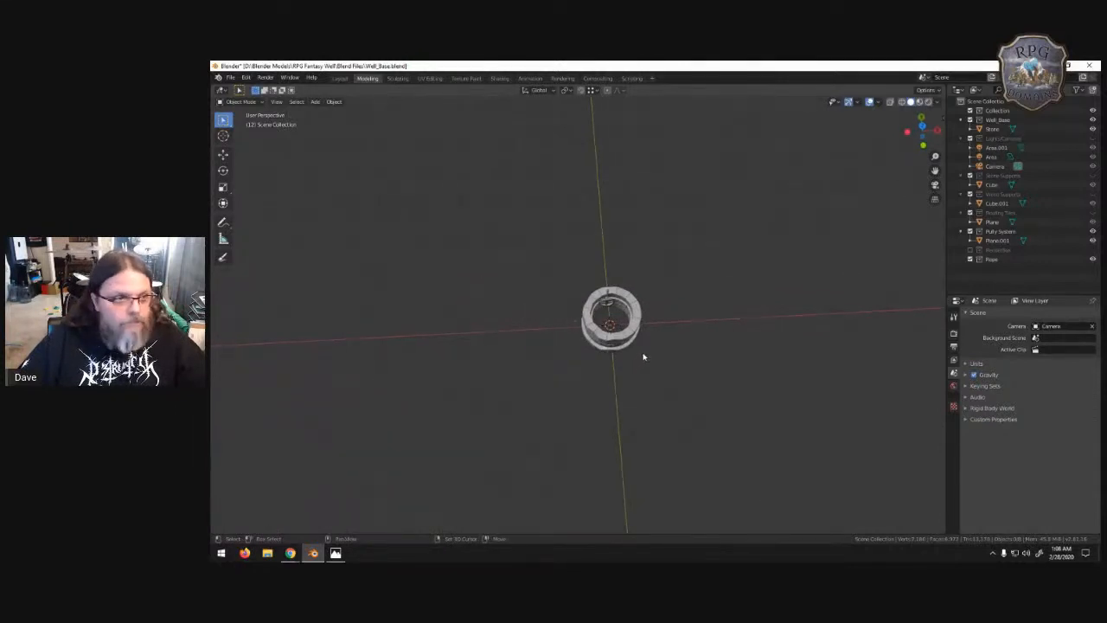
{"action": "key", "text": "shift+a"}
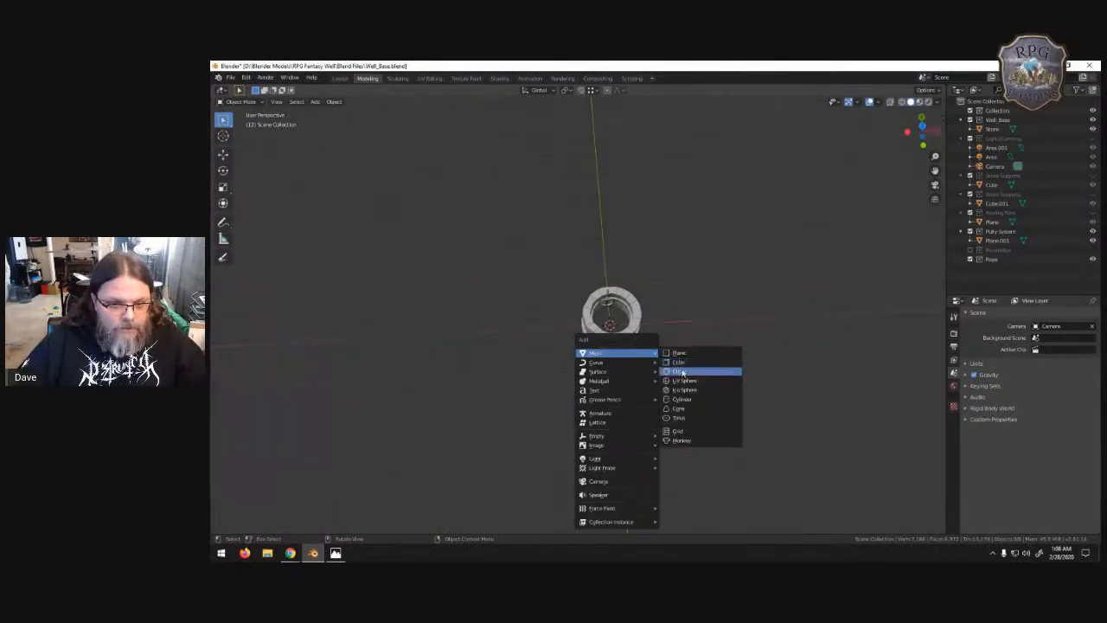
{"action": "left_click", "coordinate": [683, 362]}
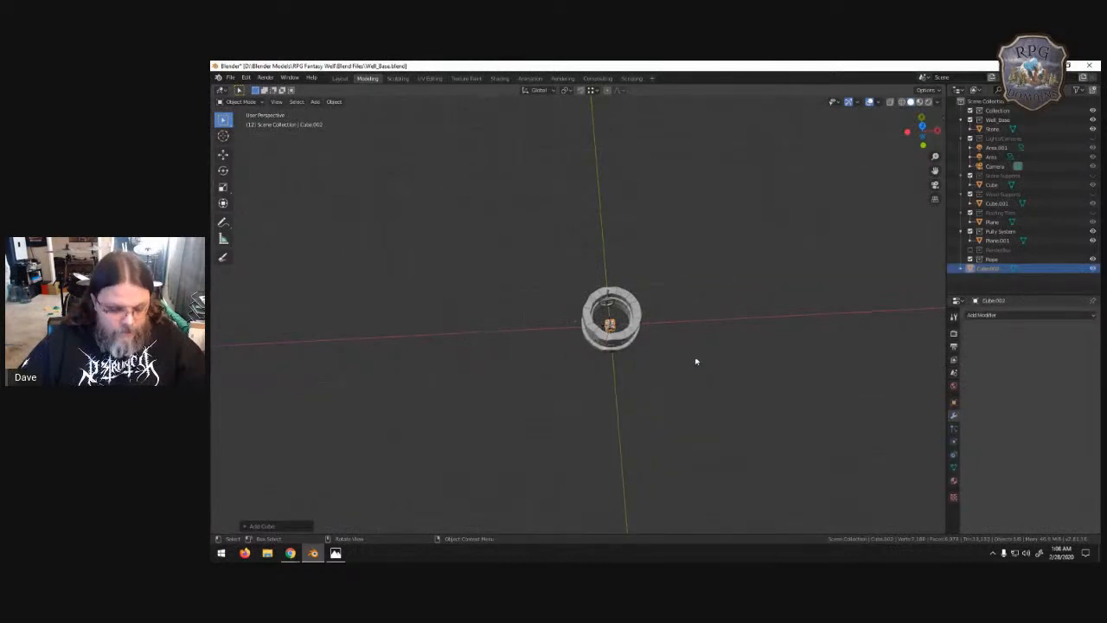
{"action": "key", "text": "g"}
{"action": "key", "text": "x"}
{"action": "left_click", "coordinate": [489, 360]}
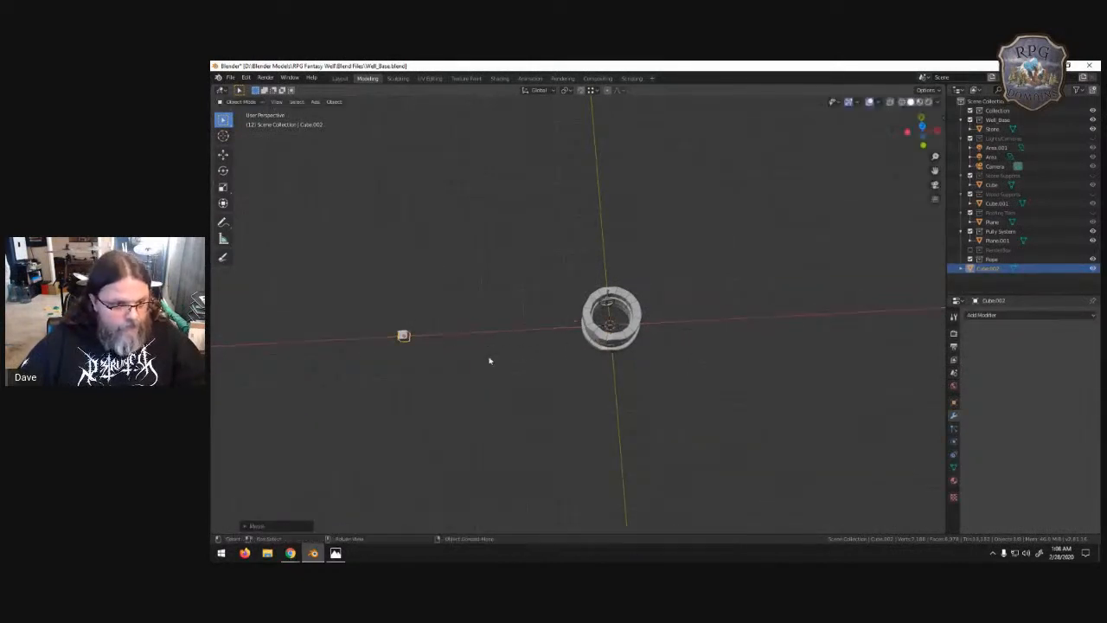
- Raise the cube along Z and frame the view on it
{"action": "key", "text": "g"}
{"action": "key", "text": "y"}
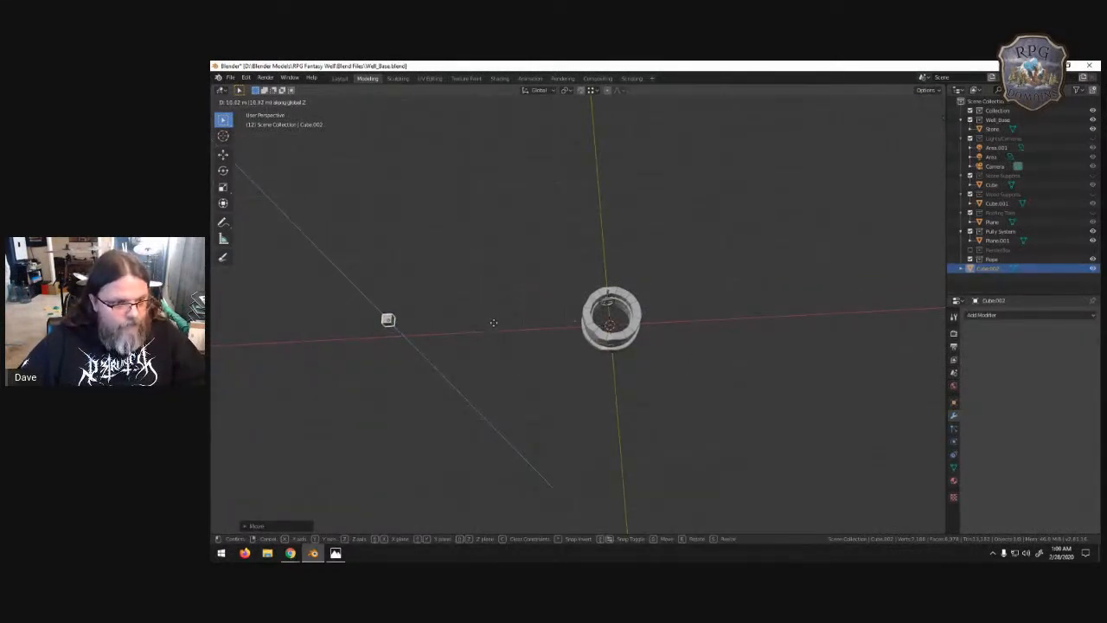
{"action": "left_click", "coordinate": [490, 350]}
{"action": "key", "text": "KP_Decimal"}
{"action": "scroll", "coordinate": [656, 313], "scroll_direction": "down", "scroll_amount": 6}
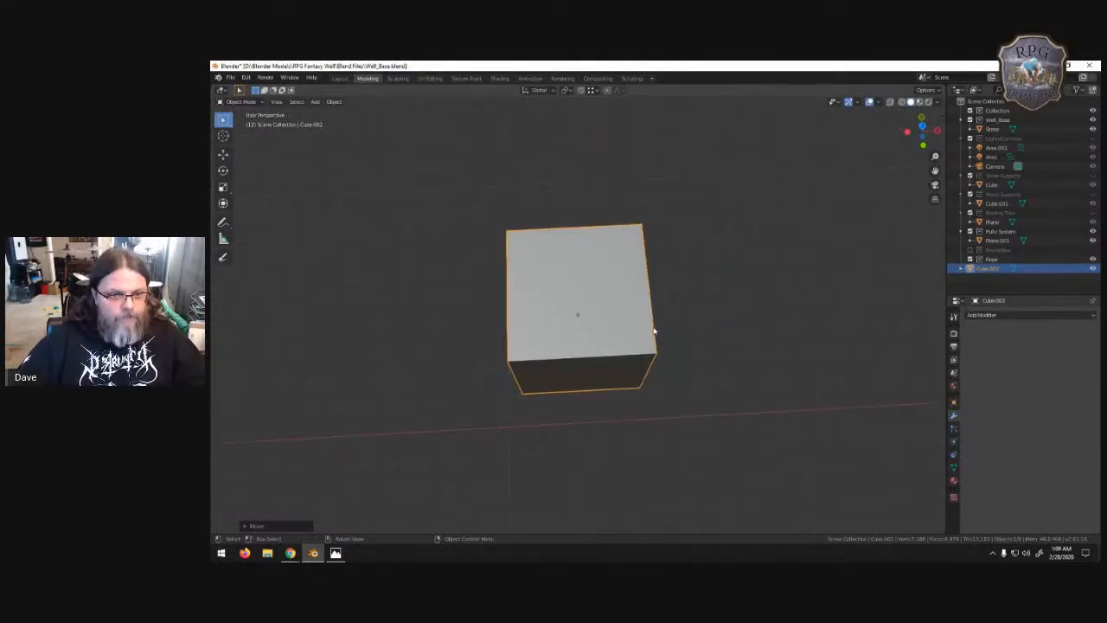
- Scale the cube along Y to stretch it into a long bar
{"action": "key", "text": "s"}
{"action": "key", "text": "z"}
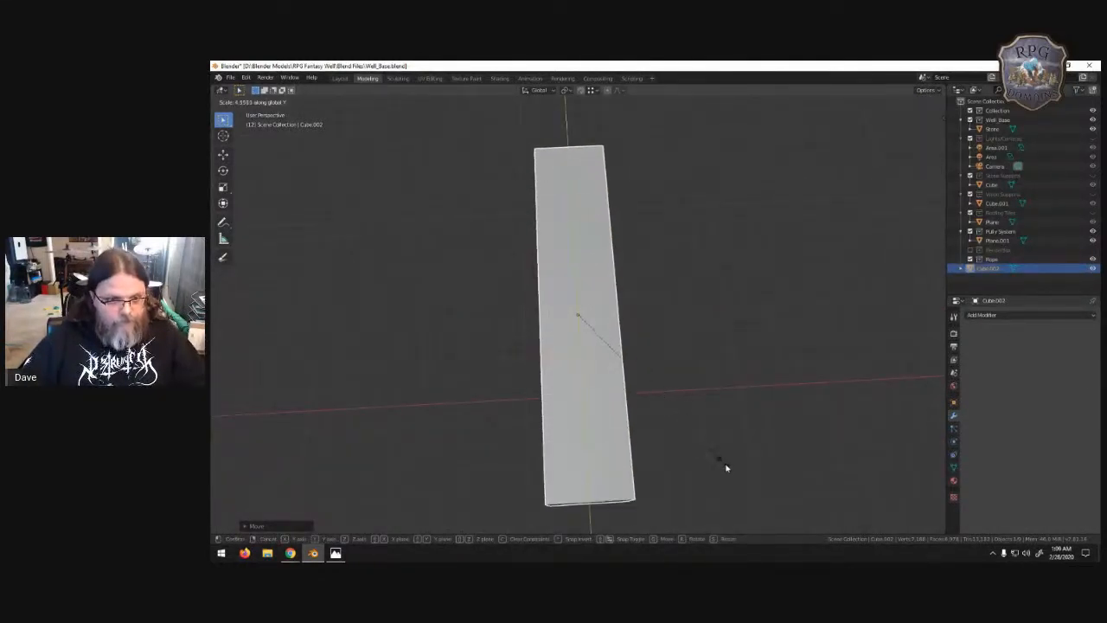
{"action": "left_click", "coordinate": [858, 511]}
{"action": "middle_click_drag", "start_coordinate": [687, 291], "coordinate": [723, 200]}
{"action": "scroll", "coordinate": [699, 286], "scroll_direction": "down", "scroll_amount": 2}
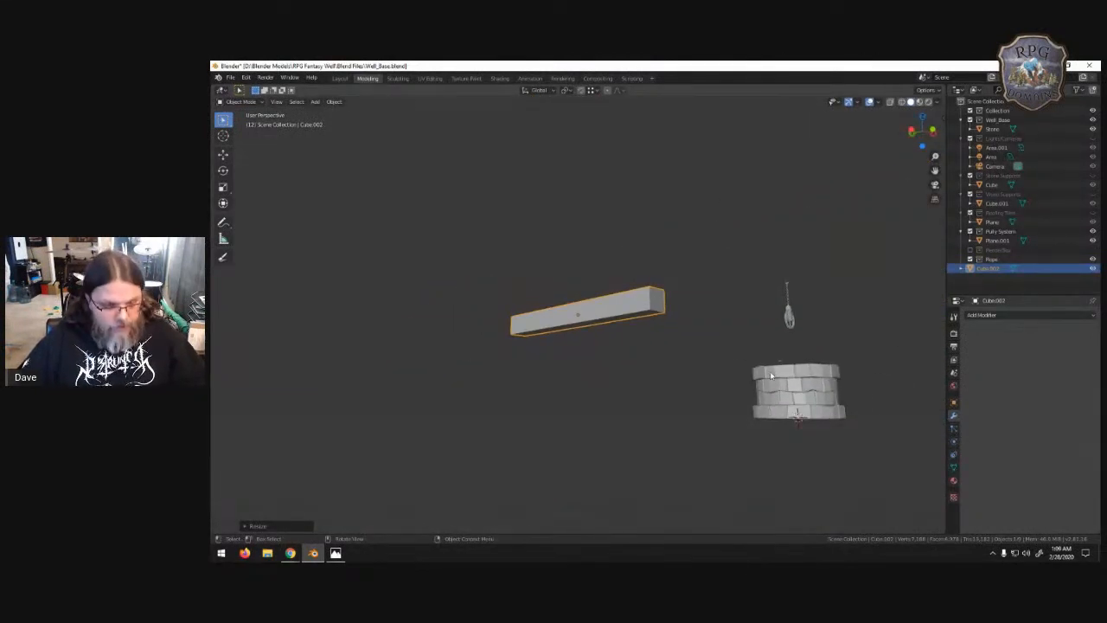
{"action": "key", "text": "s"}
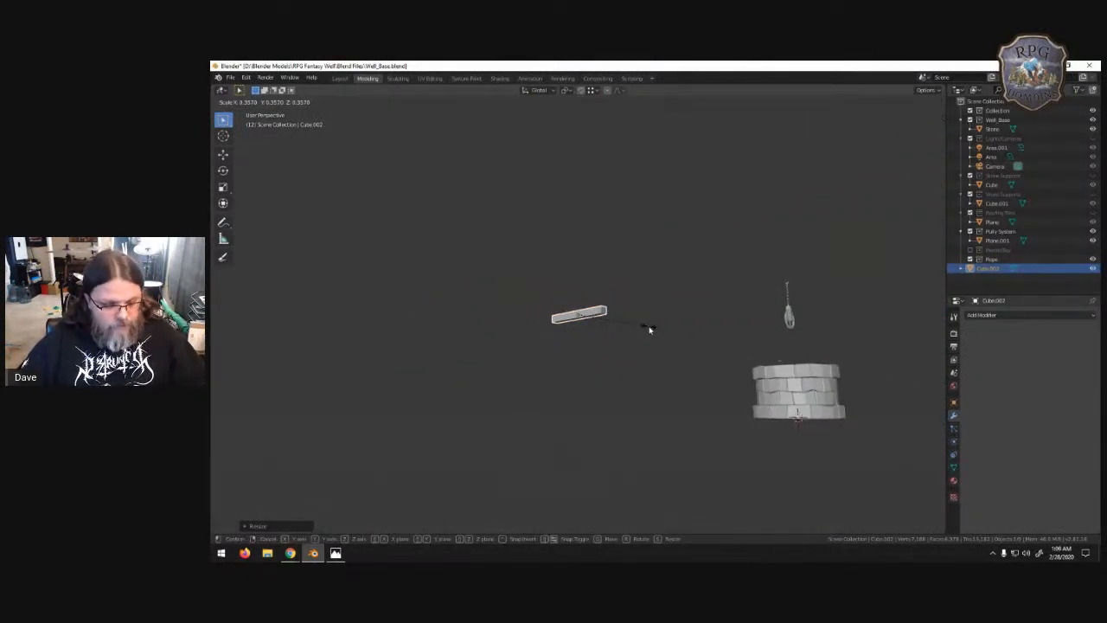
{"action": "key", "text": "shift+x"}
{"action": "right_click", "coordinate": [632, 320]}
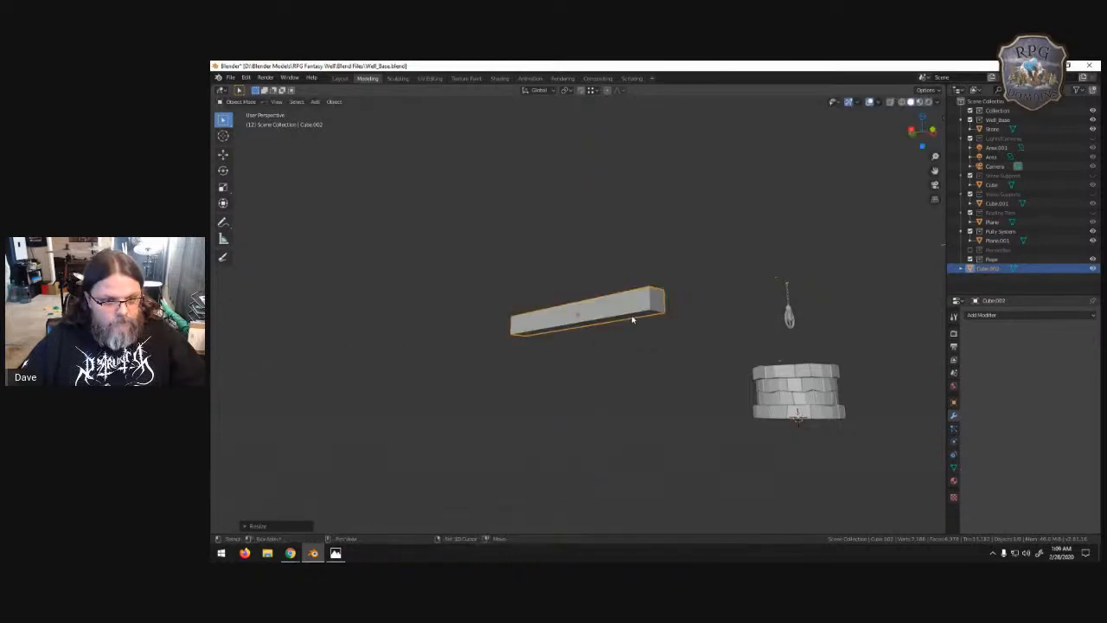
{"action": "key", "text": "s"}
{"action": "key", "text": "shift+z"}
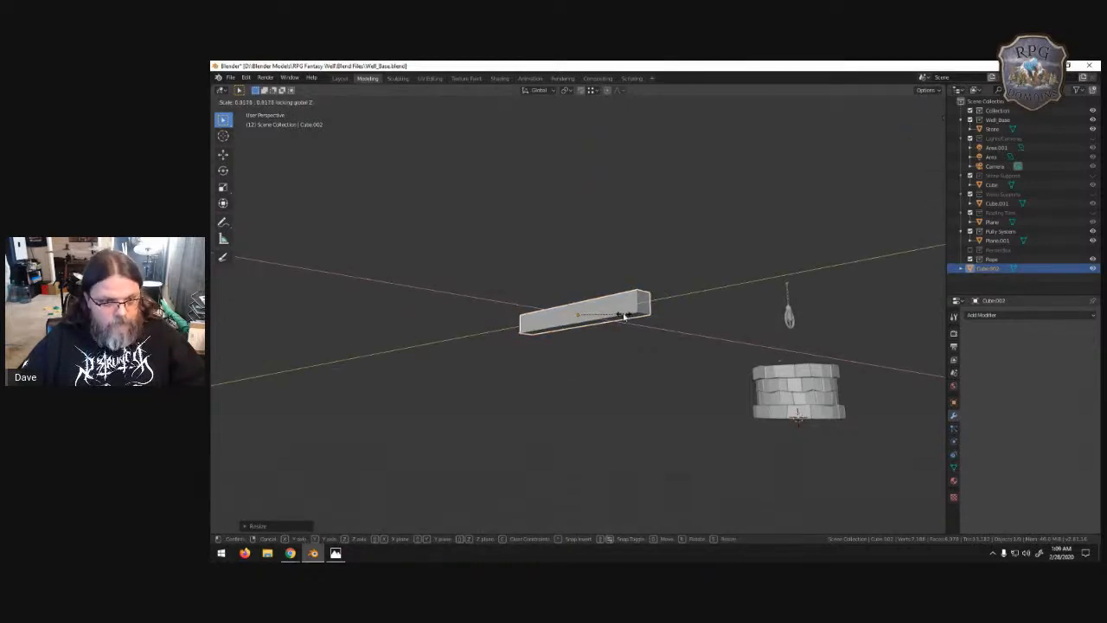
{"action": "right_click", "coordinate": [610, 314]}
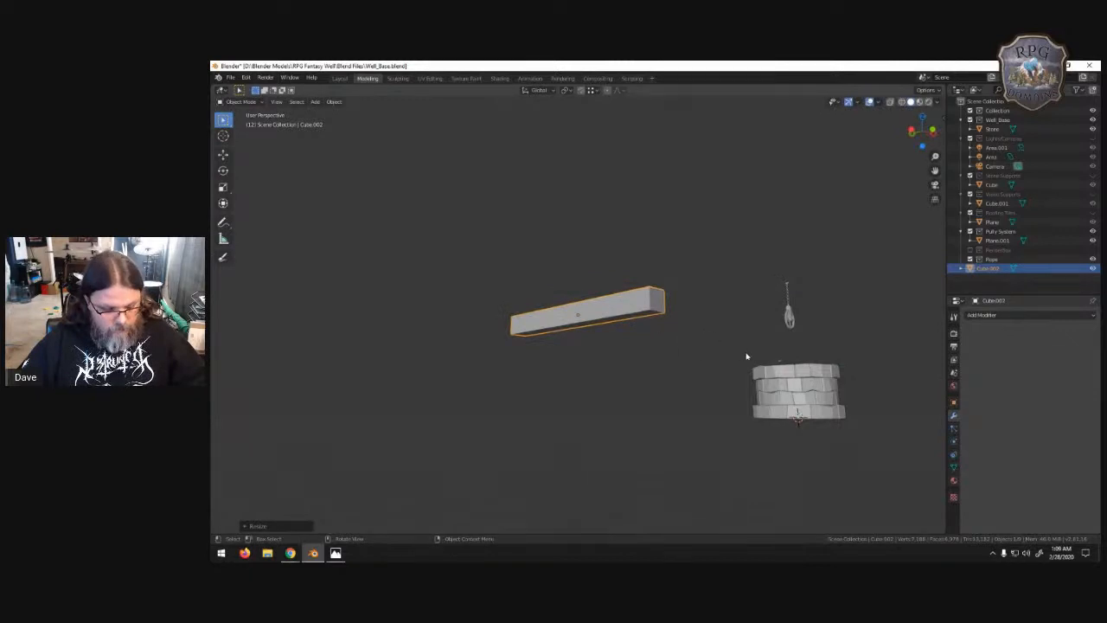
- Thin the bar on X and Z to about a quarter, lengthen it along Y, and deselect it
{"action": "key", "text": "s"}
{"action": "key", "text": "shift+y"}
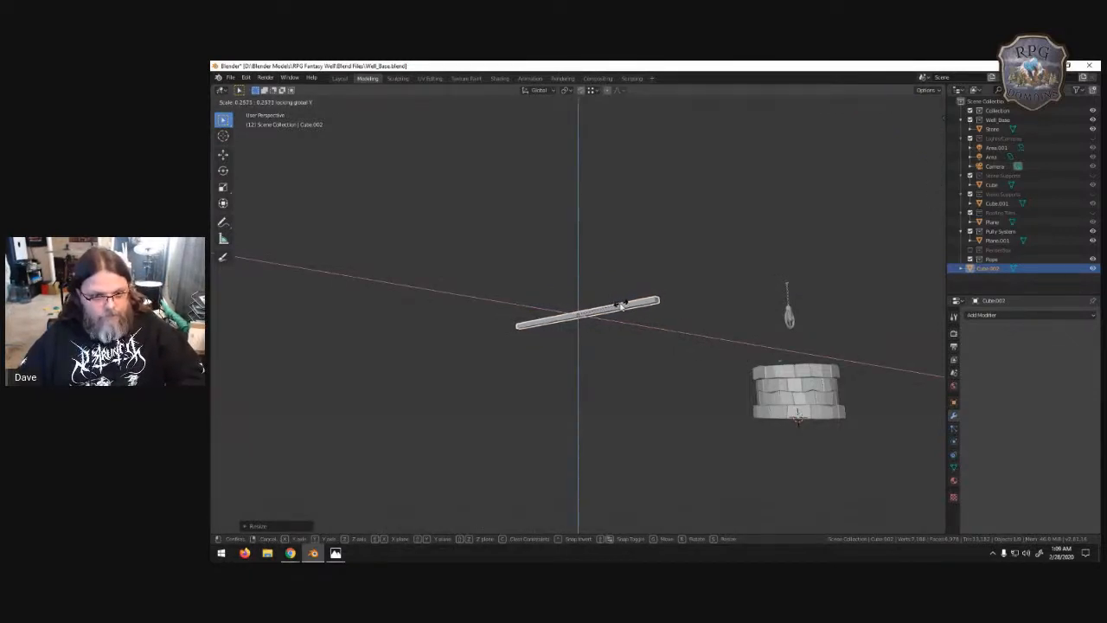
{"action": "left_click", "coordinate": [620, 306]}
{"action": "key", "text": "s"}
{"action": "key", "text": "x"}
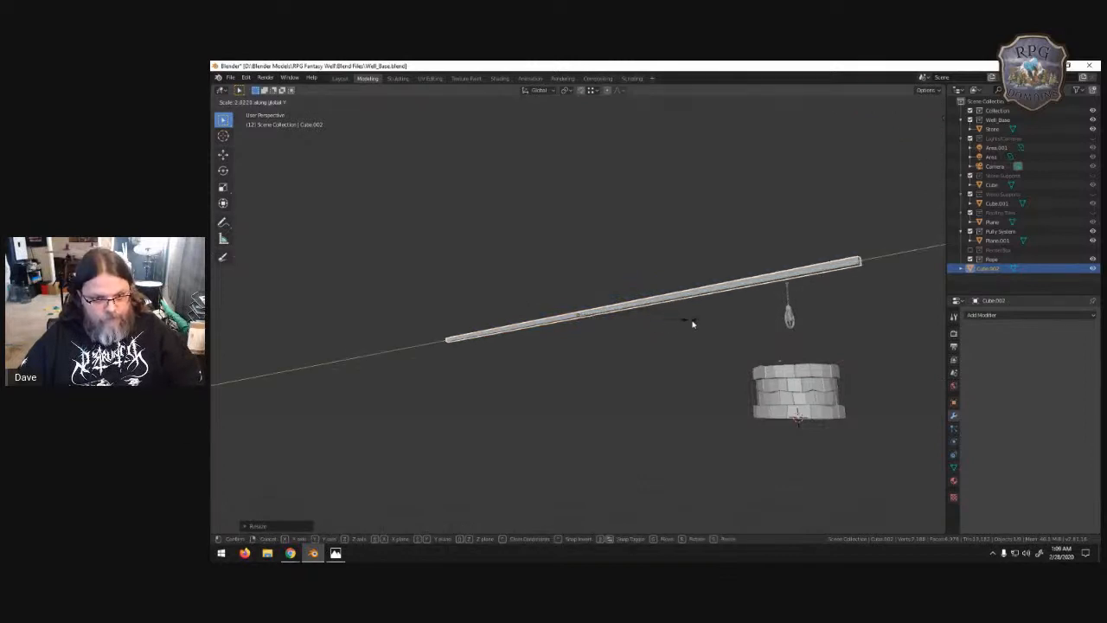
{"action": "left_click", "coordinate": [671, 316]}
{"action": "left_click", "coordinate": [698, 253]}
{"action": "middle_click_drag", "start_coordinate": [732, 217], "coordinate": [605, 251]}
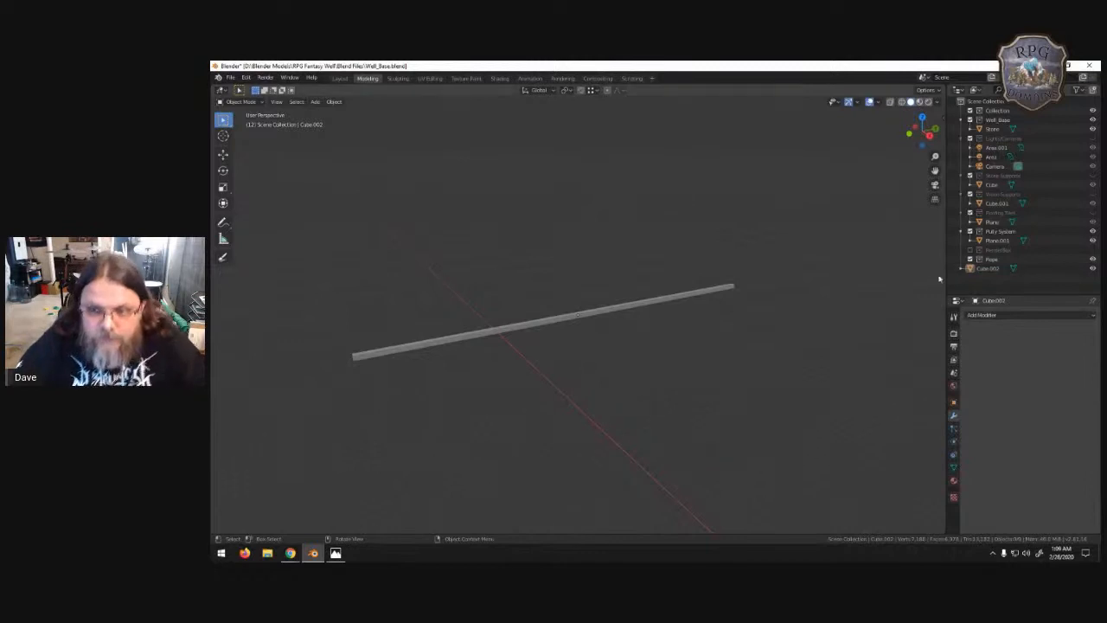
- Rename the bar's Cube.002 object as Pole1
{"action": "left_click", "coordinate": [989, 268]}
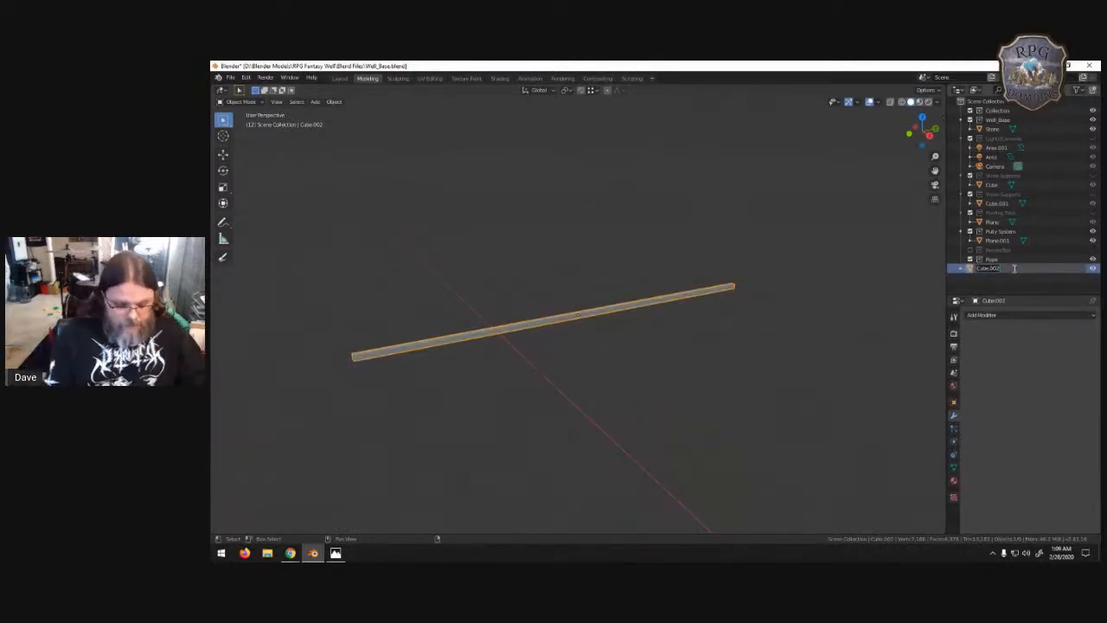
{"action": "type", "text": "Pole"}
{"action": "key", "text": "Return"}
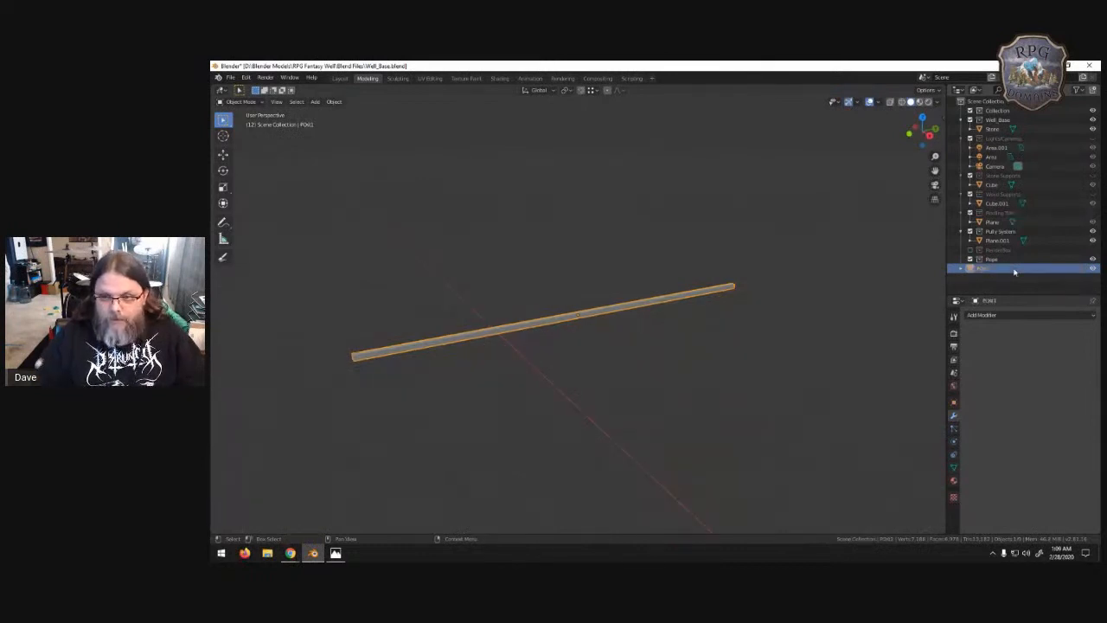
- Set the 3D cursor in the space beside the pole and add a cylinder mesh there
{"action": "middle_click_drag", "start_coordinate": [501, 331], "coordinate": [587, 355]}
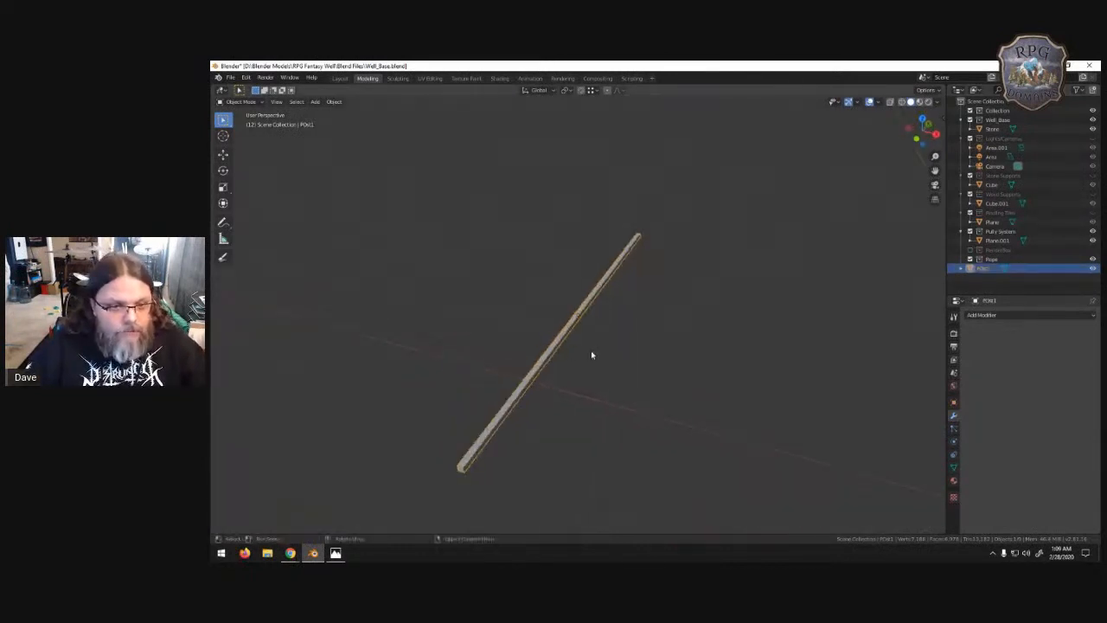
{"action": "middle_click_drag", "start_coordinate": [655, 340], "coordinate": [719, 329]}
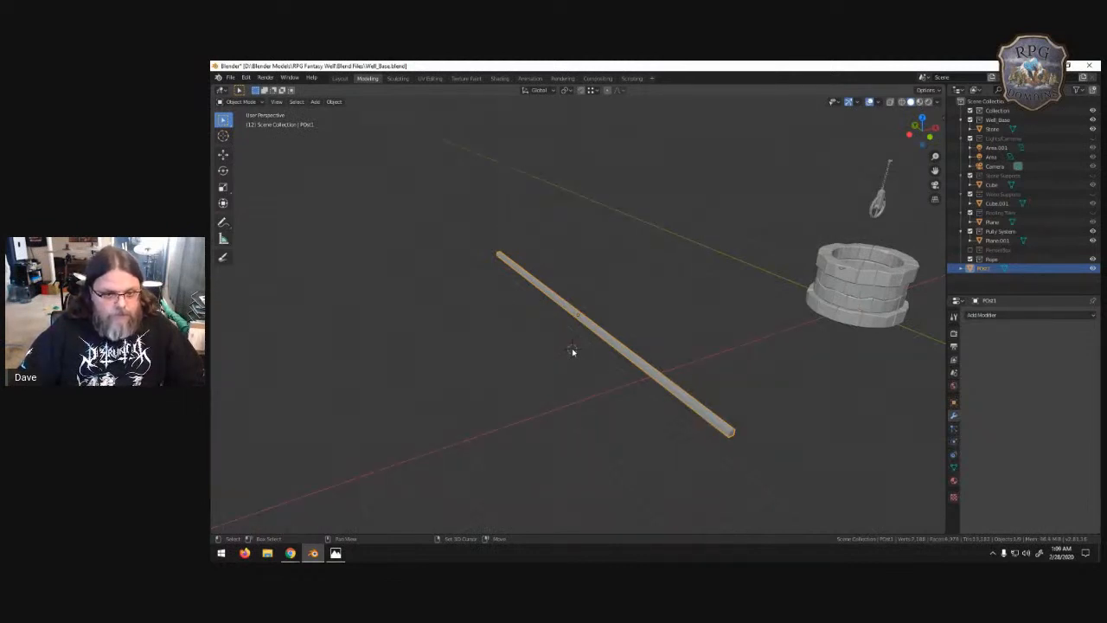
{"action": "key", "text": "shift+a"}
{"action": "mouse_move", "coordinate": [583, 364]}
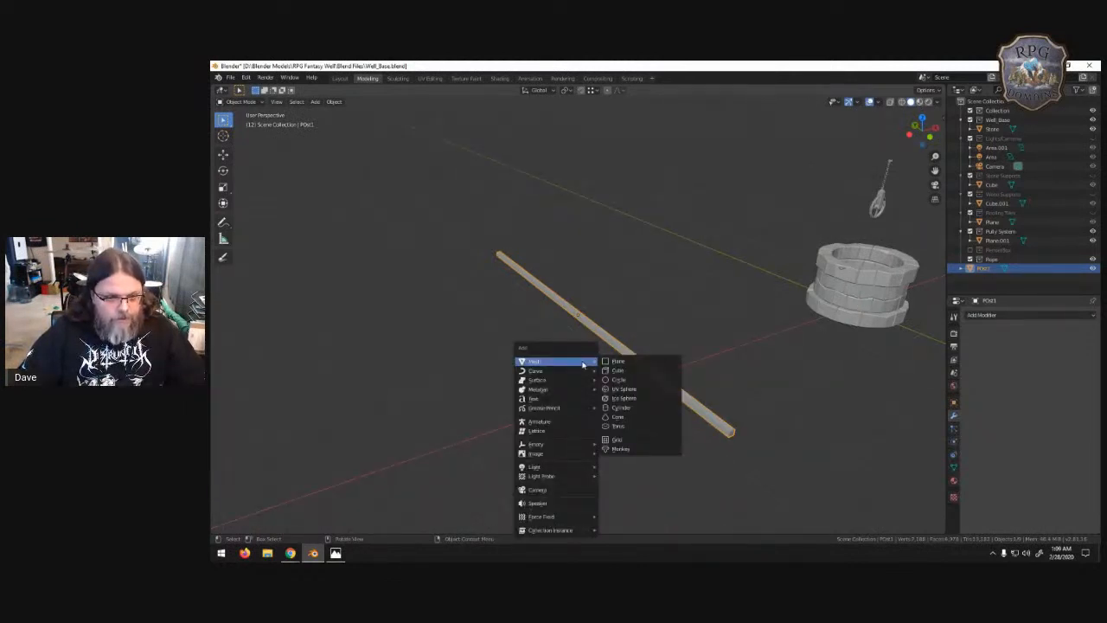
{"action": "left_click", "coordinate": [627, 408]}
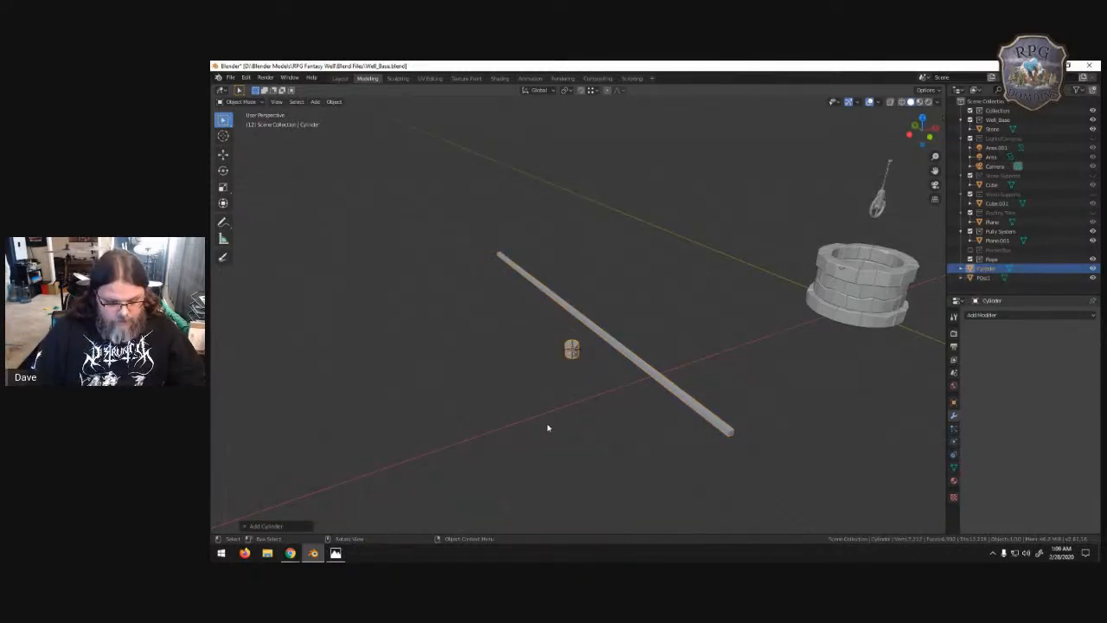
- Try rotating the cylinder 90° about Y and 90° about X to line it up with the pole
{"action": "key", "text": "r"}
{"action": "key", "text": "y"}
{"action": "key", "text": "9"}
{"action": "key", "text": "0"}
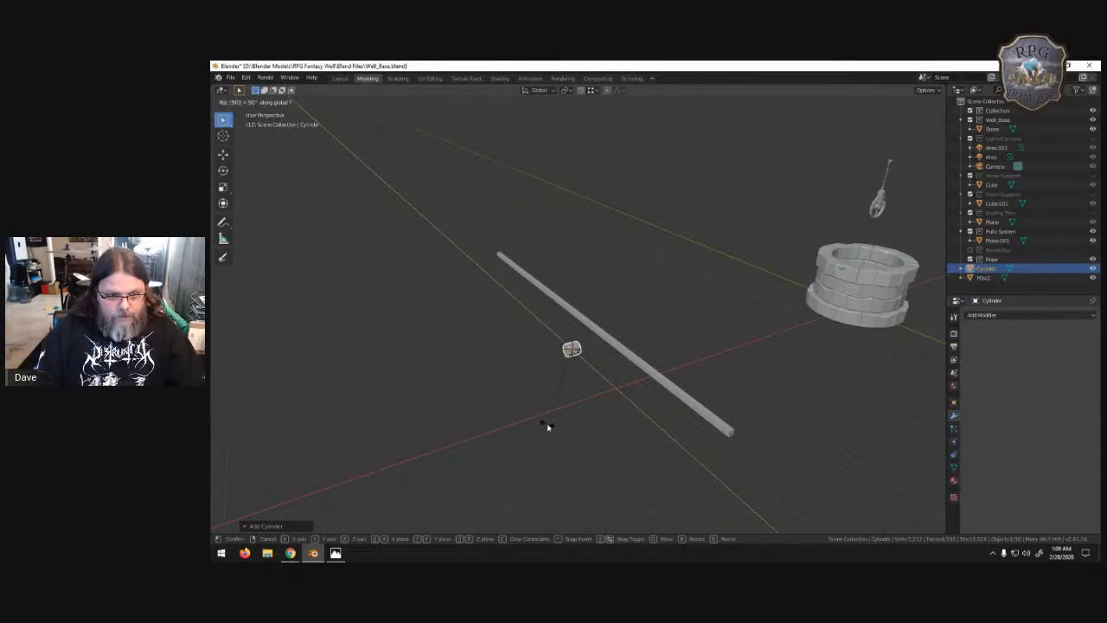
{"action": "key", "text": "Return"}
{"action": "key", "text": "r"}
{"action": "key", "text": "x"}
{"action": "key", "text": "9"}
{"action": "key", "text": "0"}
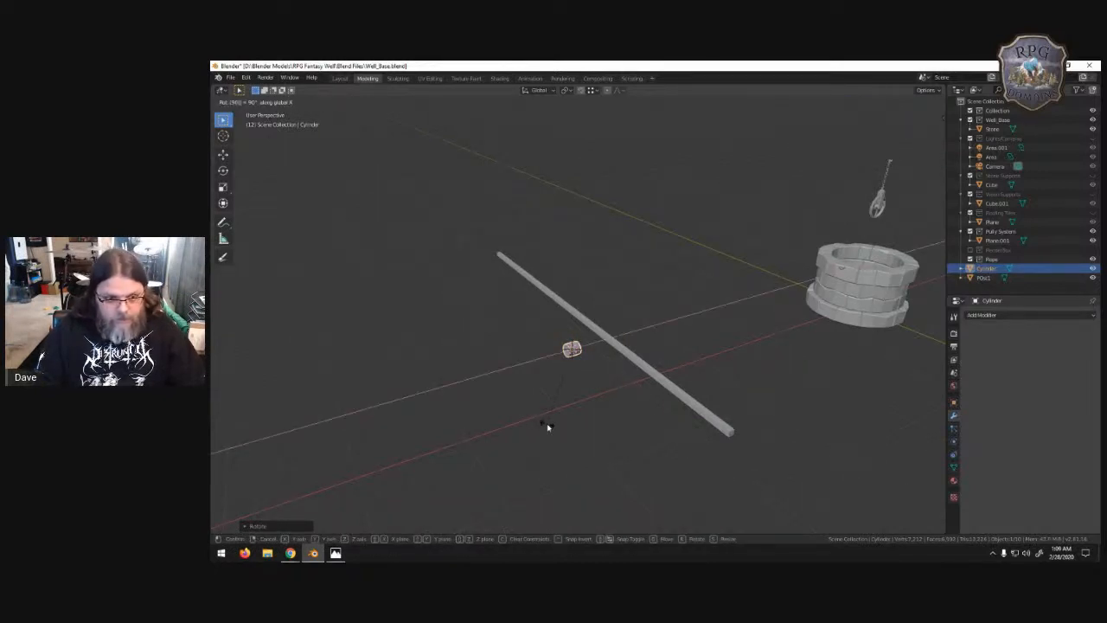
{"action": "key", "text": "Return"}
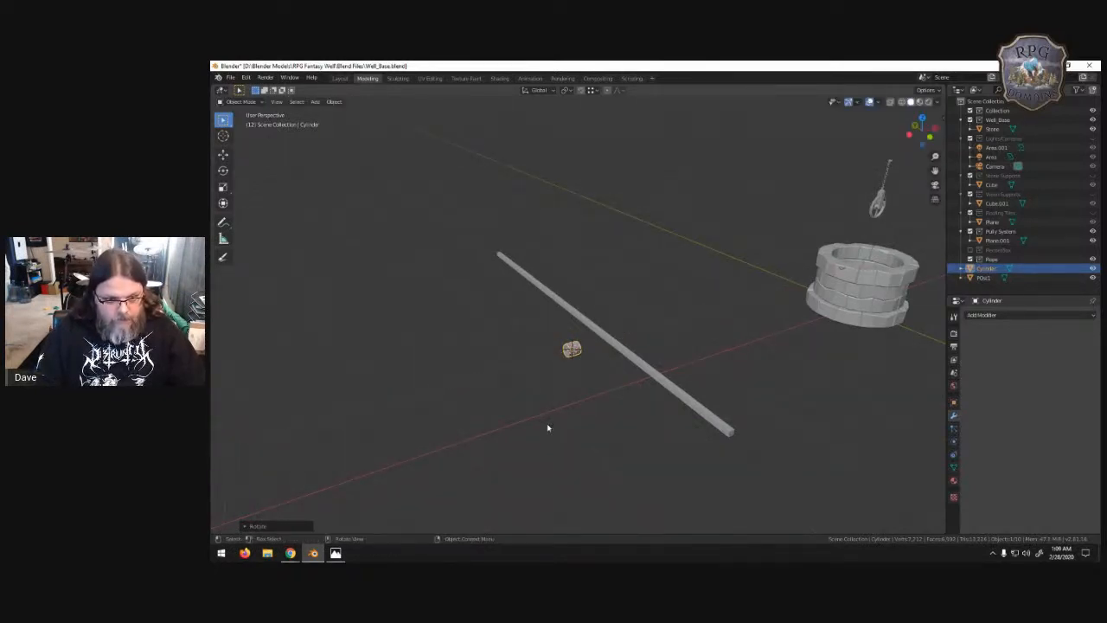
- Rotate the cylinder another 90° about Y and 90° about Z
{"action": "key", "text": "r"}
{"action": "key", "text": "y"}
{"action": "key", "text": "9"}
{"action": "key", "text": "0"}
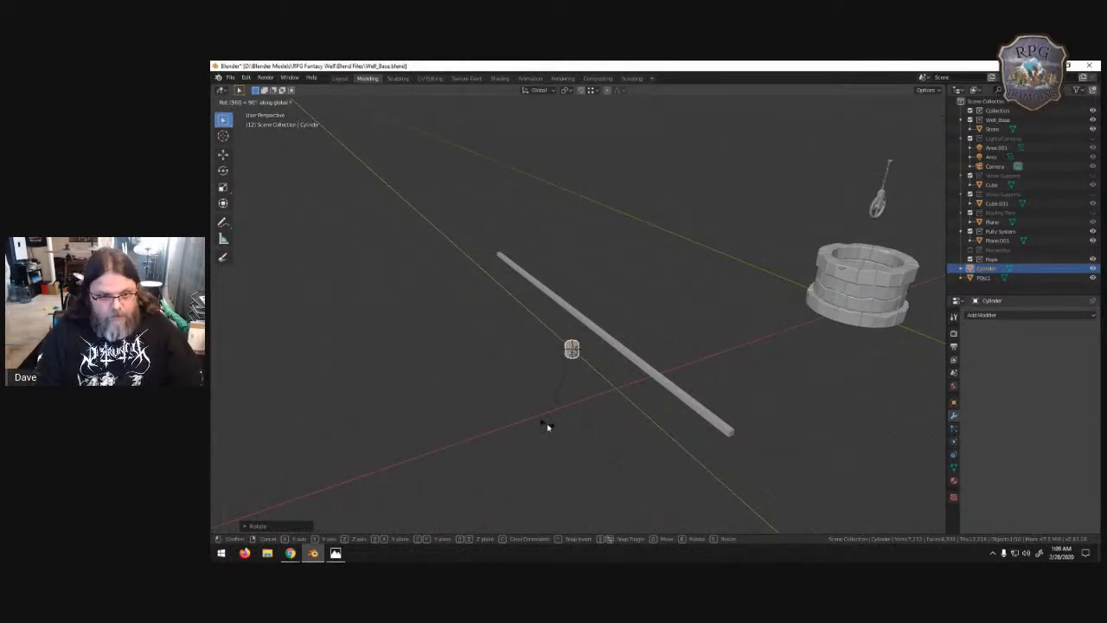
{"action": "key", "text": "Return"}
{"action": "key", "text": "r"}
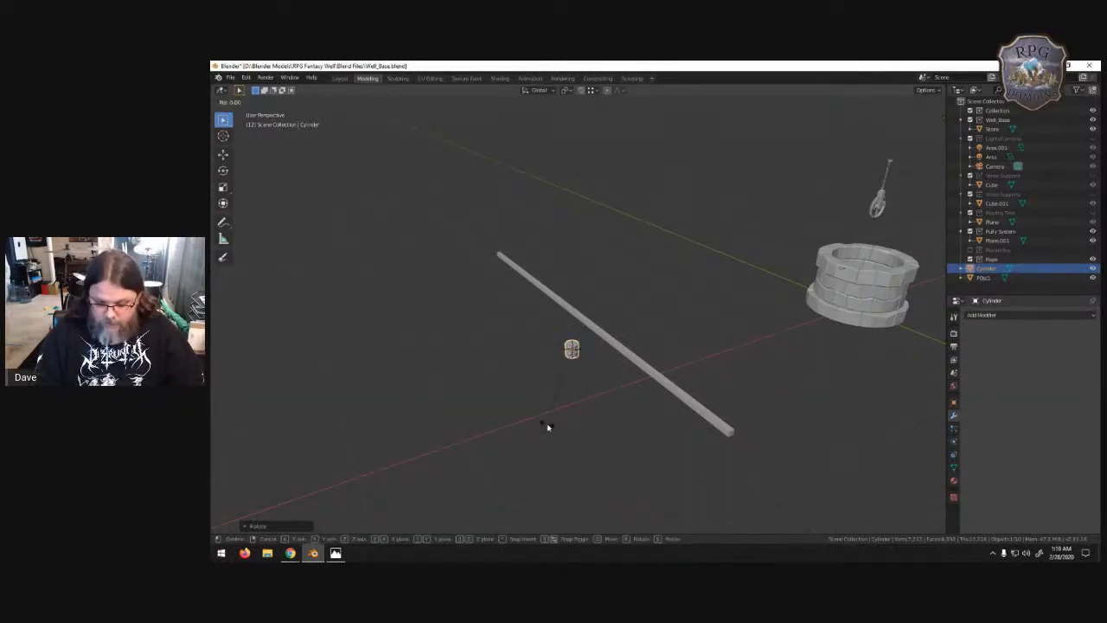
{"action": "key", "text": "z"}
{"action": "key", "text": "9"}
{"action": "key", "text": "0"}
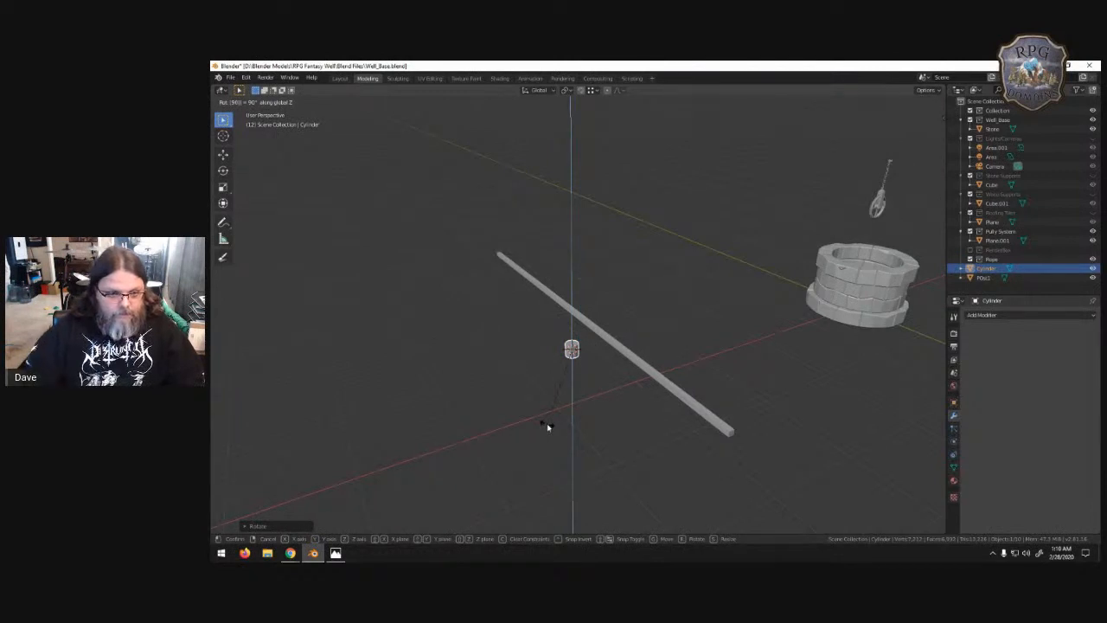
{"action": "key", "text": "Return"}
- Rotate the cylinder 90° about X so that it lies parallel to the pole
{"action": "key", "text": "r"}
{"action": "key", "text": "x"}
{"action": "key", "text": "9"}
{"action": "key", "text": "0"}
{"action": "key", "text": "Return"}
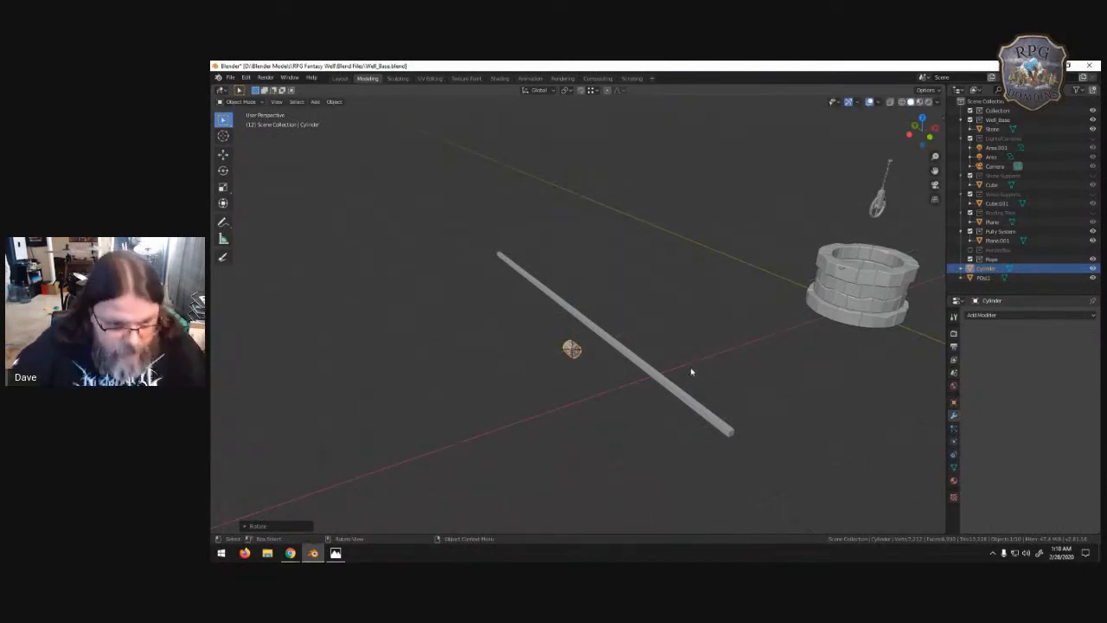
- Stretch the cylinder along Y into a rod longer than the pole
{"action": "key", "text": "s"}
{"action": "key", "text": "y"}
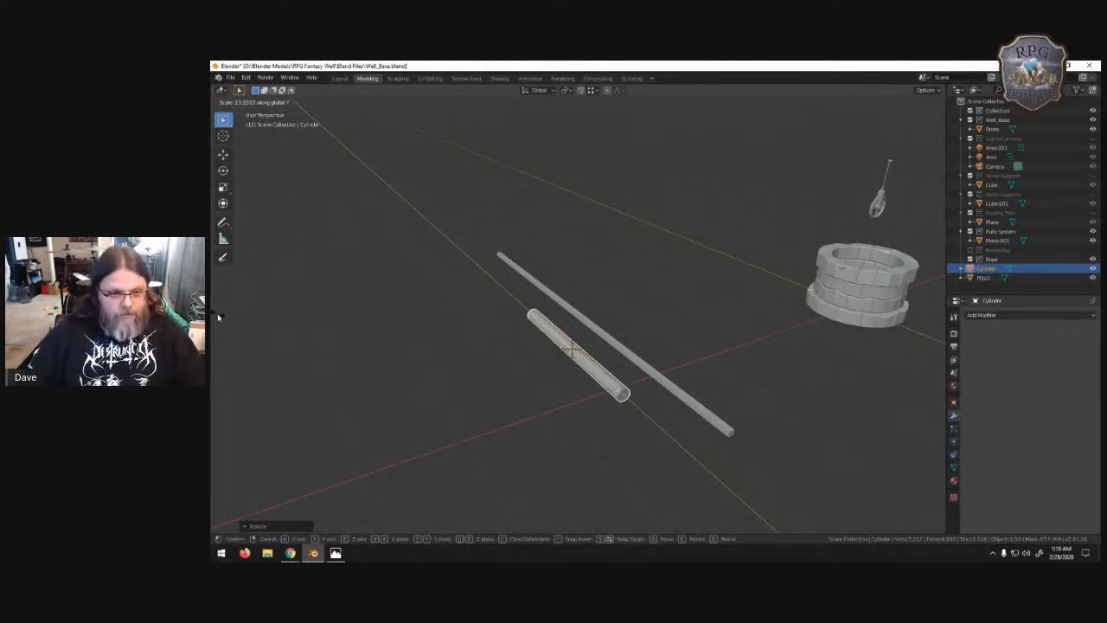
{"action": "left_click", "coordinate": [437, 229]}
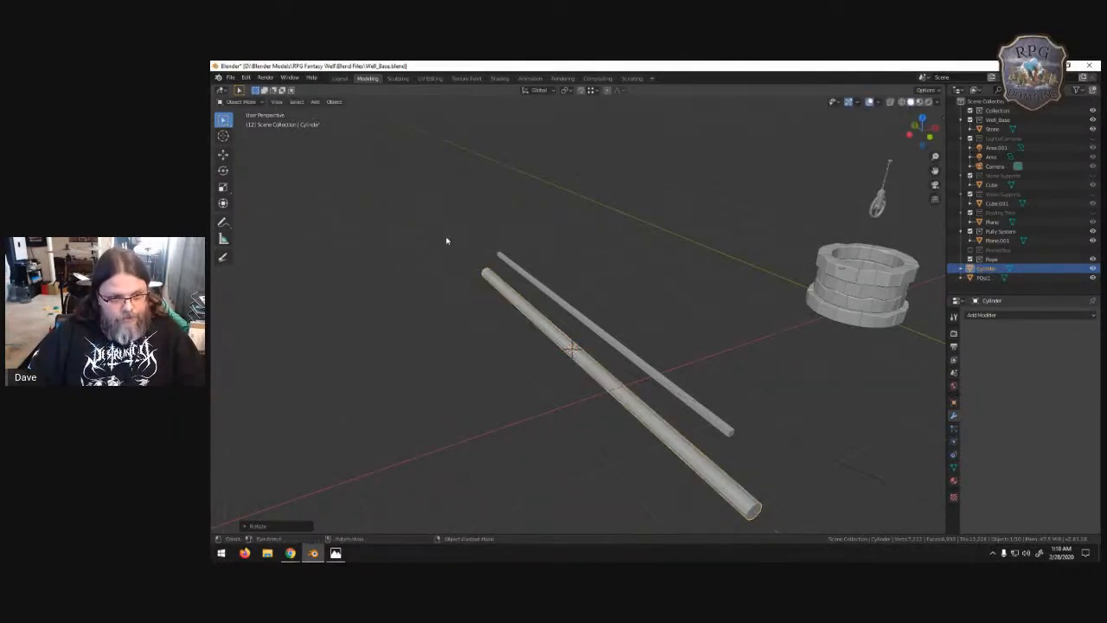
{"action": "middle_click_drag", "start_coordinate": [536, 303], "coordinate": [586, 306]}
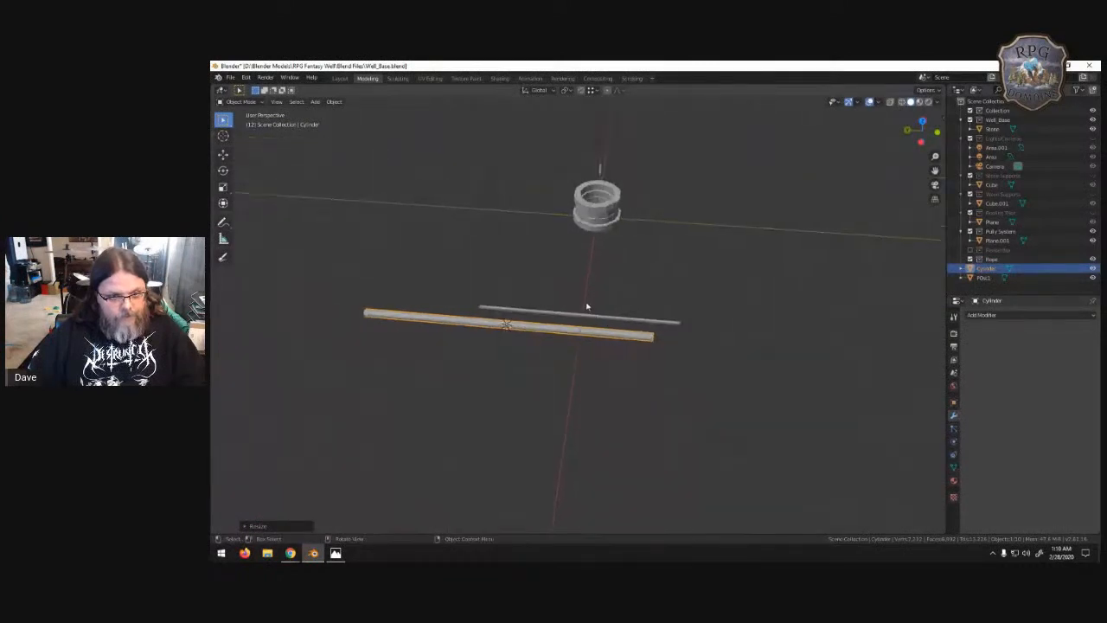
- In top view, scale the rod down uniformly to thin it and lengthen it along Y by about 3 times
{"action": "key", "text": "KP_7"}
{"action": "scroll", "coordinate": [667, 230], "scroll_direction": "down", "scroll_amount": 3}
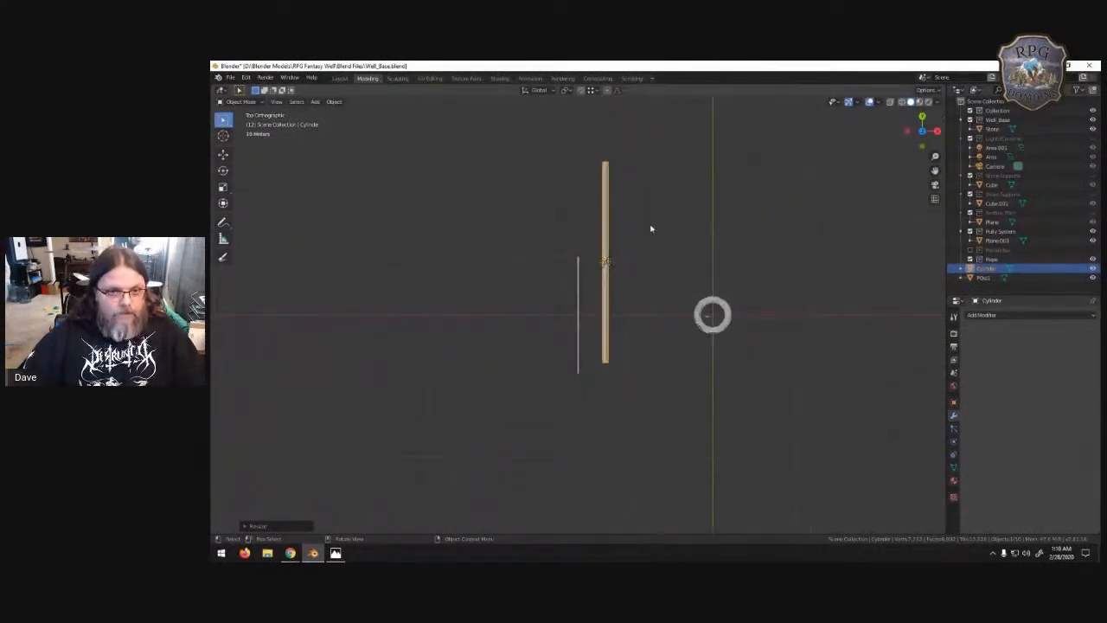
{"action": "key", "text": "s"}
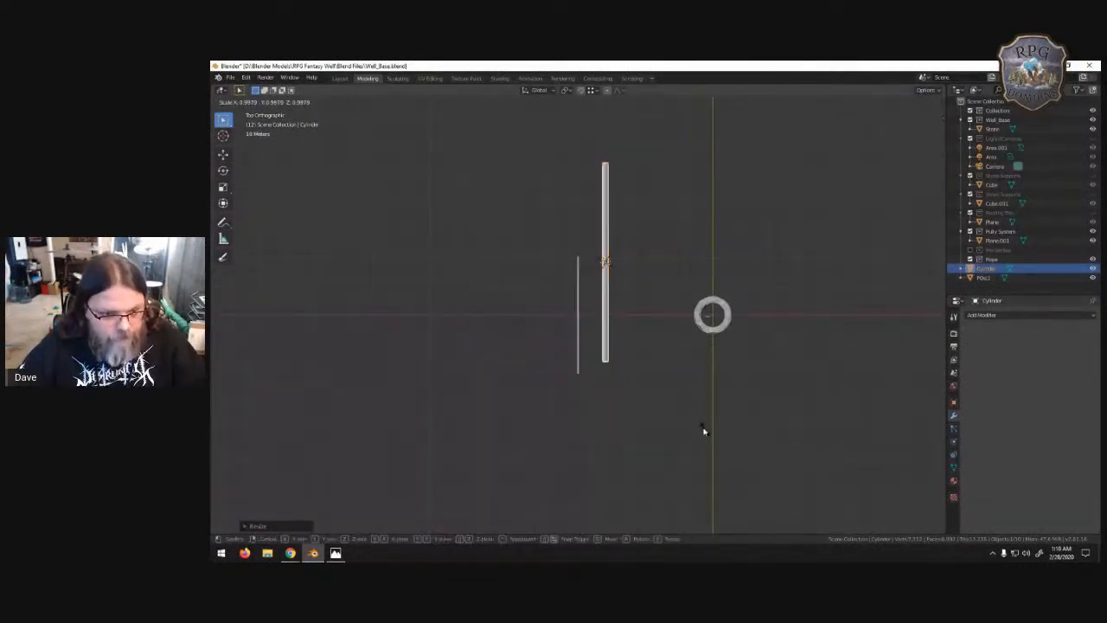
{"action": "left_click", "coordinate": [621, 340]}
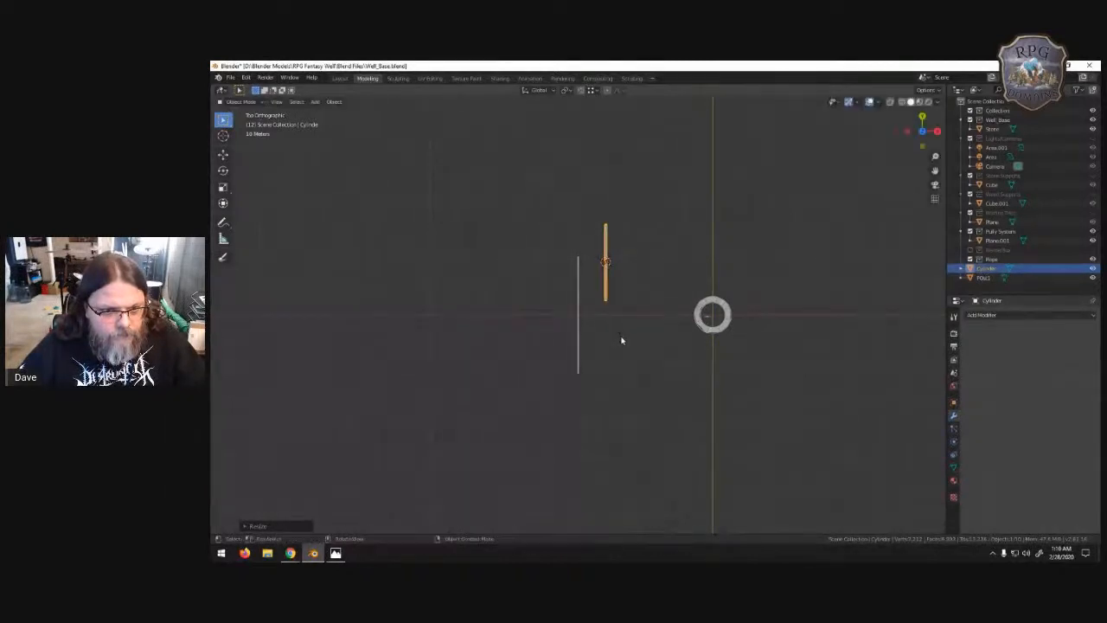
{"action": "key", "text": "s"}
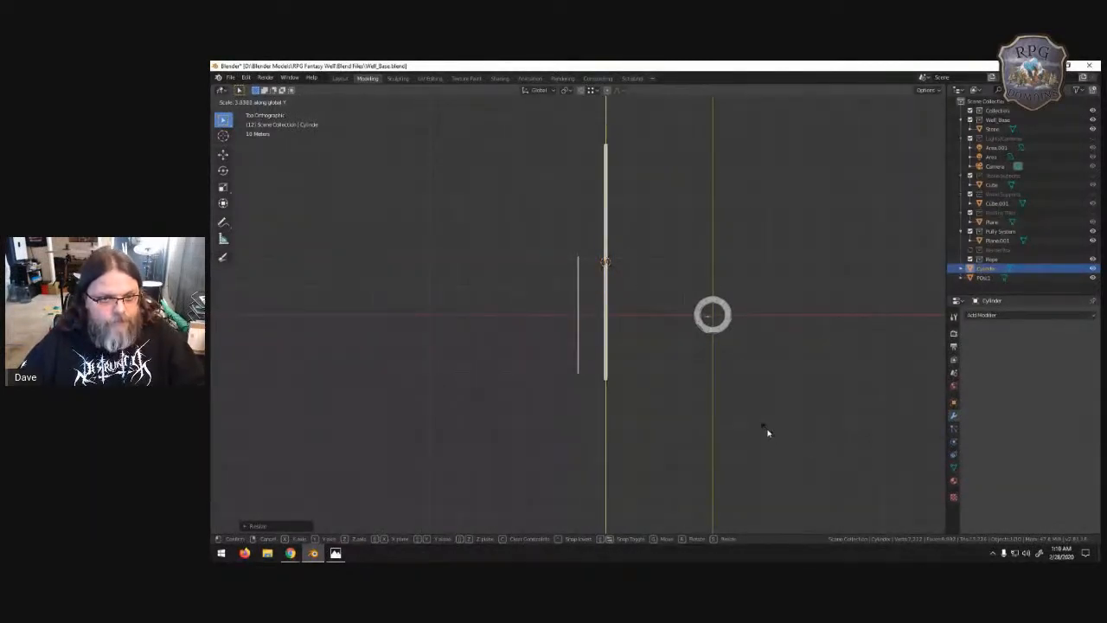
{"action": "left_click", "coordinate": [760, 429]}
- Move the rod to the far side of the pole from the well, roughly lining up their lower ends
{"action": "key", "text": "g"}
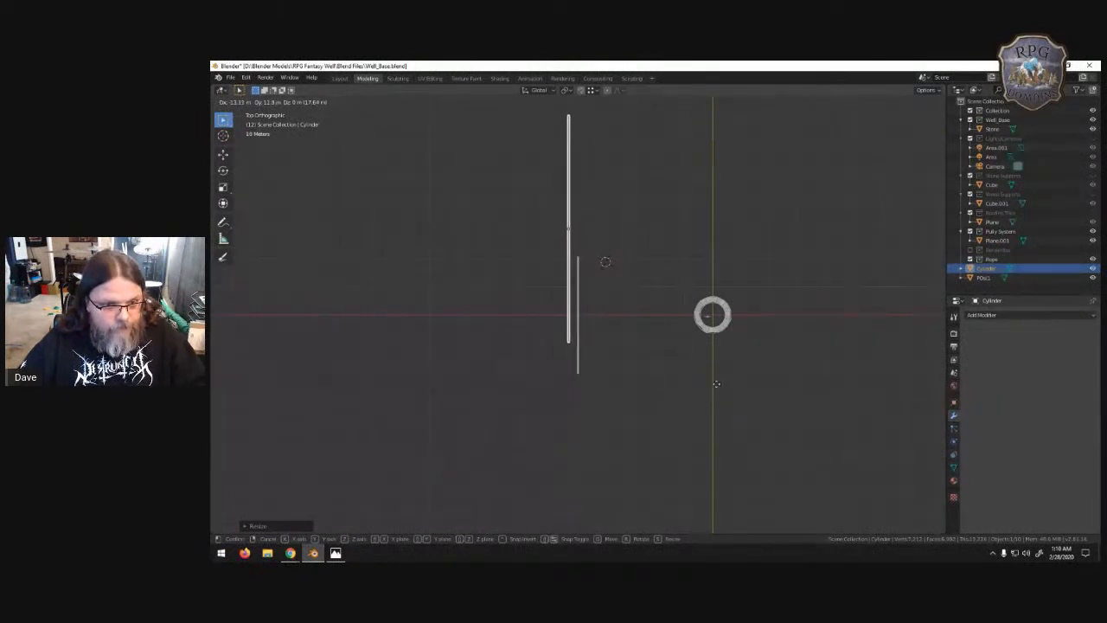
{"action": "left_click", "coordinate": [722, 418]}
{"action": "scroll", "coordinate": [609, 383], "scroll_direction": "up", "scroll_amount": 5}
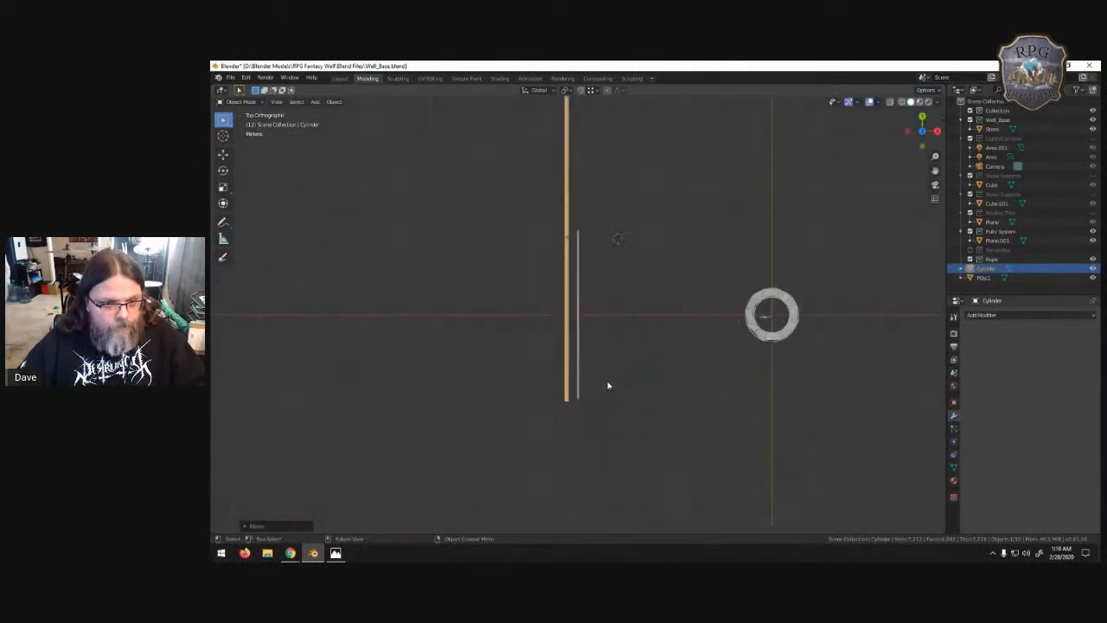
{"action": "middle_click_drag", "start_coordinate": [623, 373], "coordinate": [678, 346], "text": "shift"}
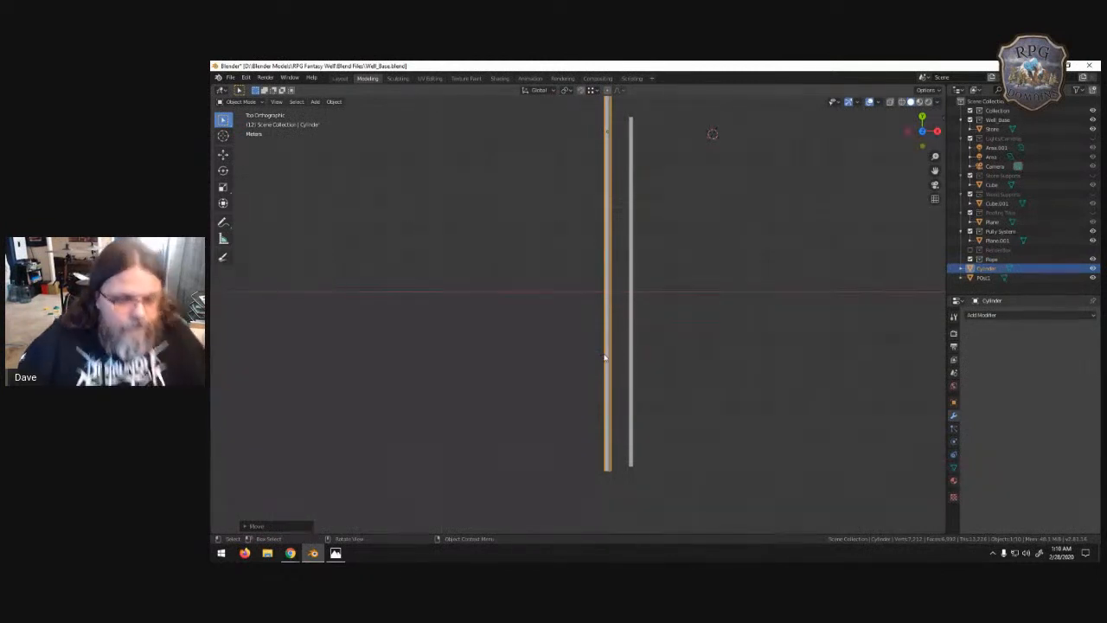
- In Edit Mode, add loop cuts along the cylinder rod and set the number of cuts to 100
{"action": "key", "text": "Tab"}
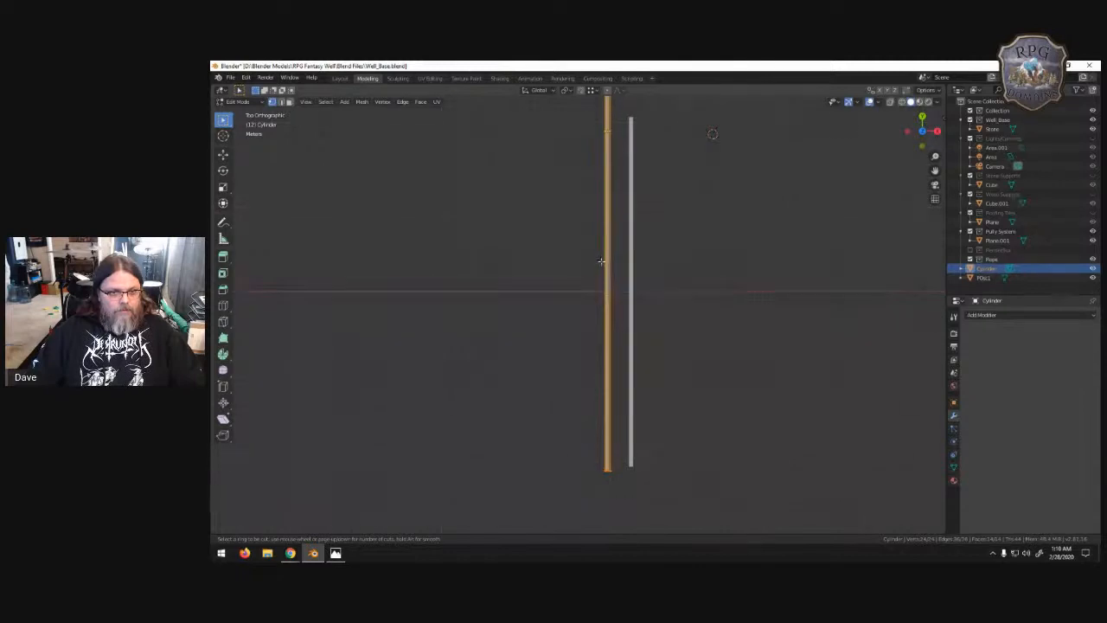
{"action": "left_click_drag", "start_coordinate": [604, 280], "coordinate": [539, 298]}
{"action": "left_click", "coordinate": [259, 527]}
{"action": "left_click", "coordinate": [342, 452]}
{"action": "type", "text": "75"}
{"action": "key", "text": "Return"}
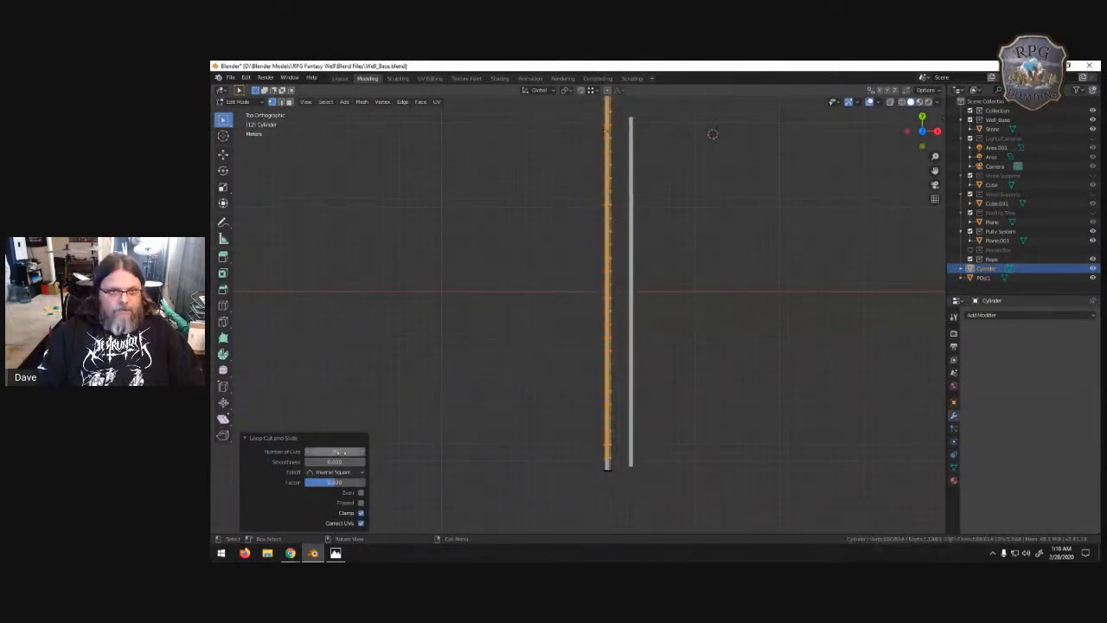
{"action": "left_click", "coordinate": [343, 450]}
{"action": "type", "text": "100"}
{"action": "key", "text": "Return"}
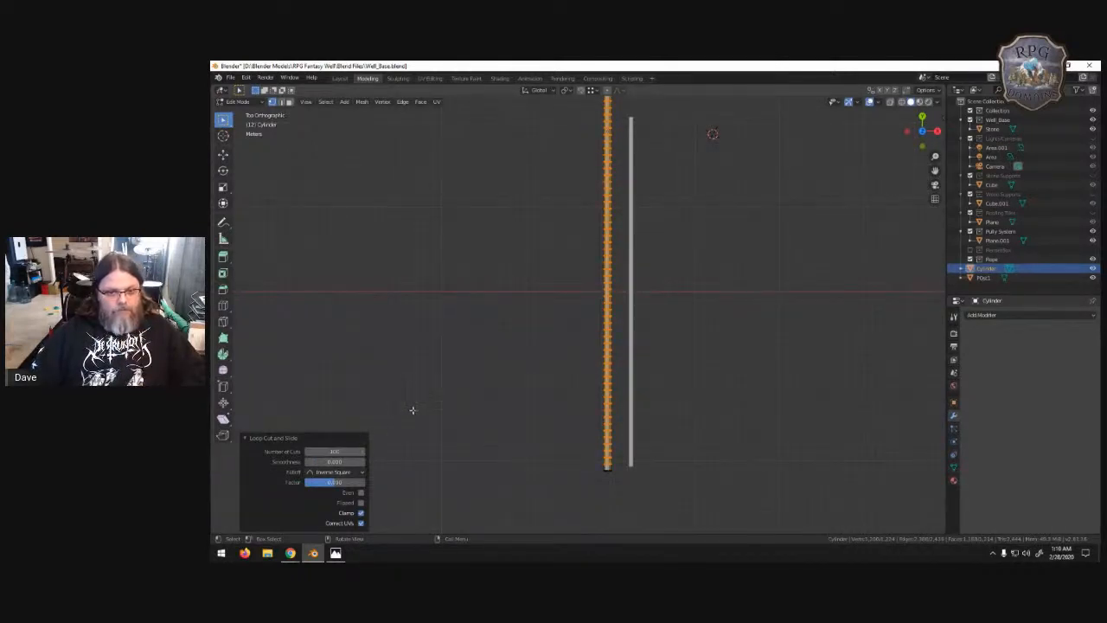
- In front view, select the rod's entire linked mesh, move it up beside the pole, and return to Object Mode
{"action": "left_click", "coordinate": [414, 410]}
{"action": "scroll", "coordinate": [504, 343], "scroll_direction": "down", "scroll_amount": 5}
{"action": "scroll", "coordinate": [511, 333], "scroll_direction": "down", "scroll_amount": 2}
{"action": "middle_click_drag", "start_coordinate": [514, 329], "coordinate": [571, 257]}
{"action": "middle_click_drag", "start_coordinate": [613, 422], "coordinate": [605, 389]}
{"action": "key", "text": "KP_1"}
{"action": "left_click_drag", "start_coordinate": [582, 419], "coordinate": [640, 482]}
{"action": "key", "text": "ctrl+l"}
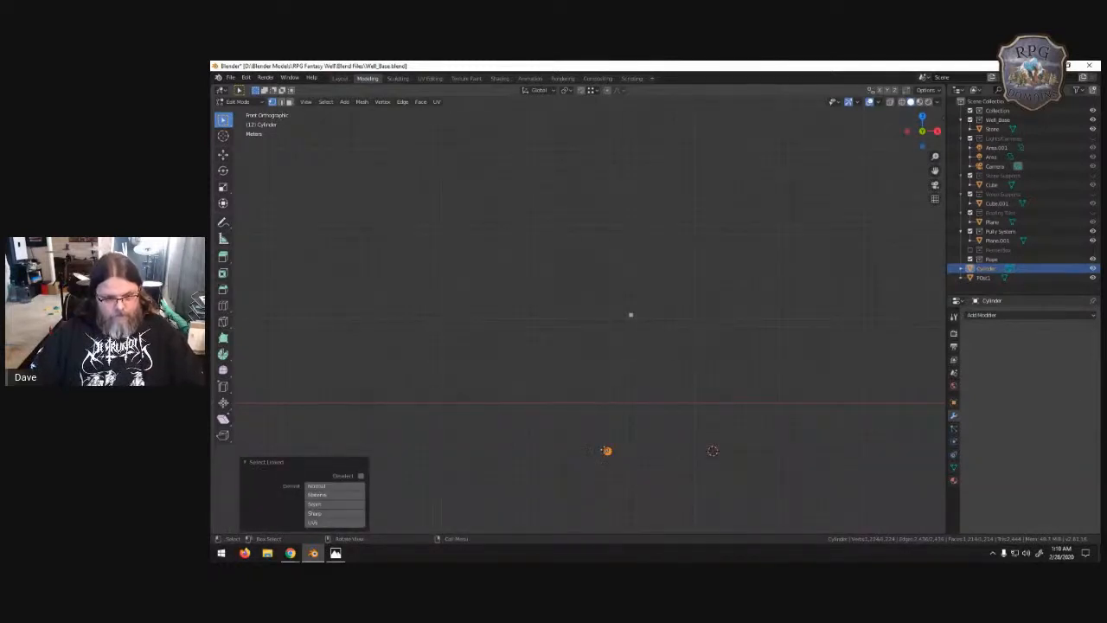
{"action": "key", "text": "g"}
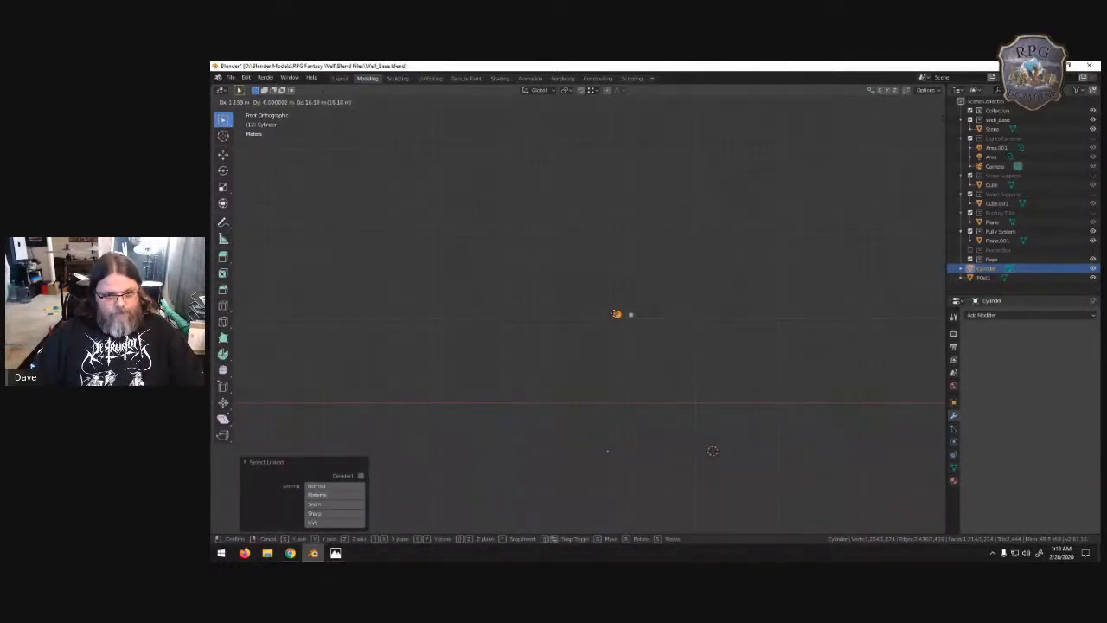
{"action": "left_click", "coordinate": [616, 314]}
{"action": "key", "text": "Tab"}
- Set the origins of both the rod and the pole to their own geometry
{"action": "left_click", "coordinate": [334, 102]}
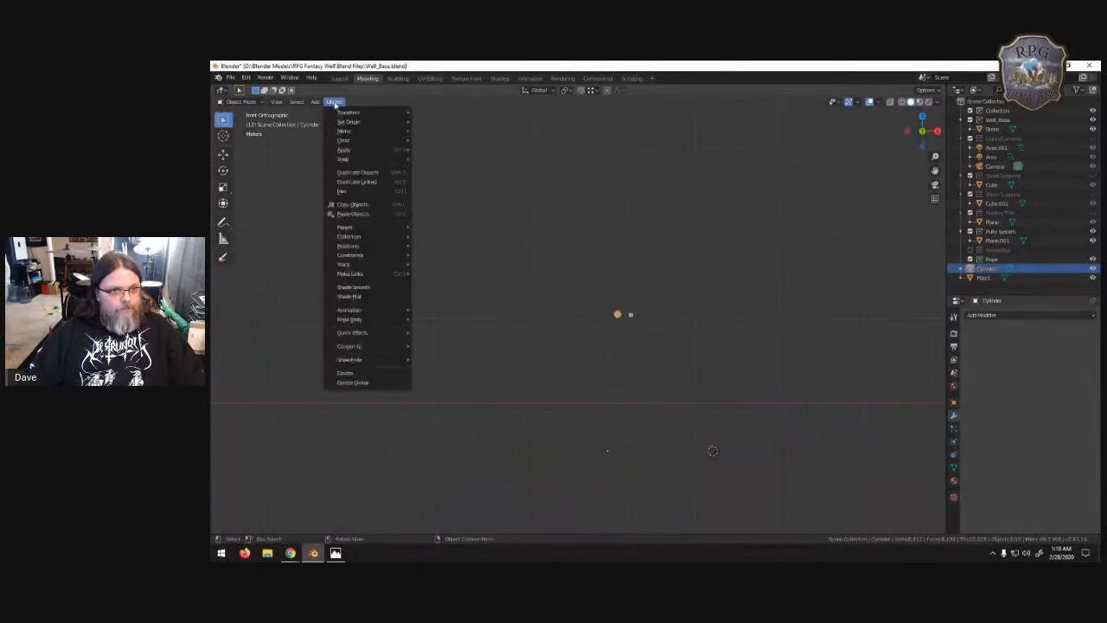
{"action": "mouse_move", "coordinate": [347, 113]}
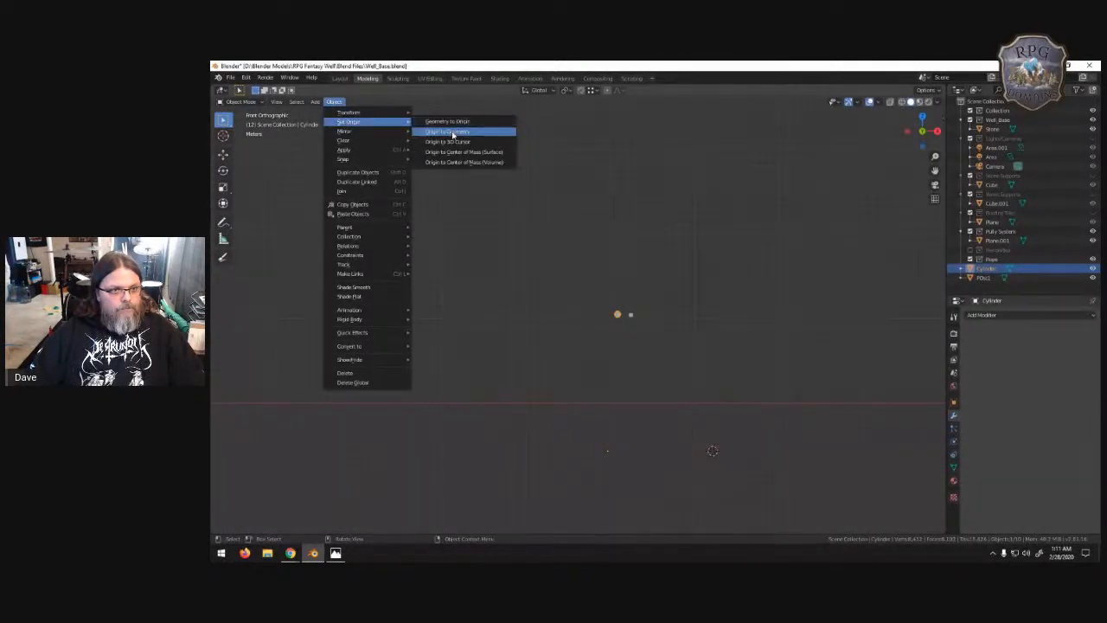
{"action": "left_click", "coordinate": [452, 132]}
{"action": "left_click", "coordinate": [631, 355]}
{"action": "left_click", "coordinate": [630, 313]}
{"action": "left_click", "coordinate": [334, 101]}
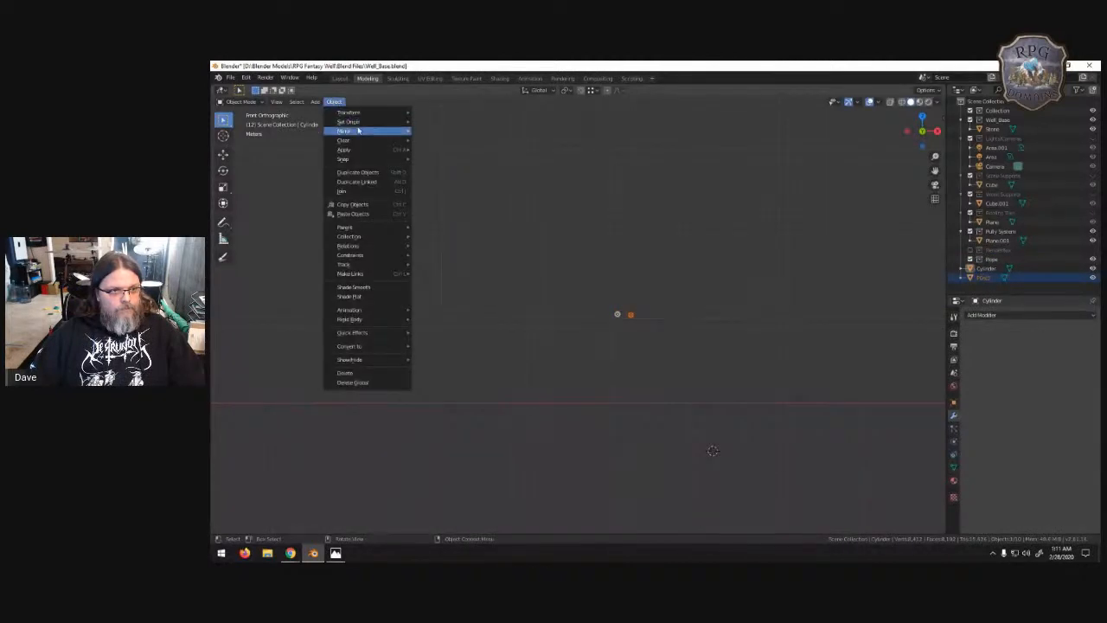
{"action": "mouse_move", "coordinate": [367, 122]}
{"action": "left_click", "coordinate": [455, 140]}
- Add a Screw modifier to the rod and assign the pole as its axis object
{"action": "left_click", "coordinate": [684, 304]}
{"action": "scroll", "coordinate": [777, 324], "scroll_direction": "up", "scroll_amount": 4}
{"action": "scroll", "coordinate": [768, 317], "scroll_direction": "up", "scroll_amount": 2}
{"action": "middle_click_drag", "start_coordinate": [818, 264], "coordinate": [666, 188], "text": "shift"}
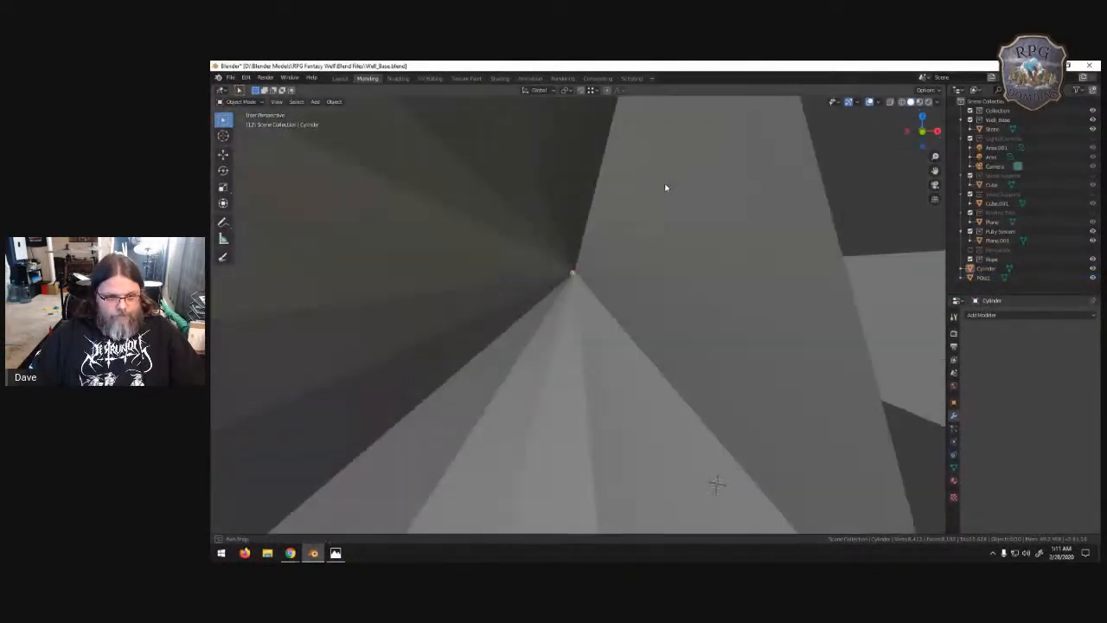
{"action": "scroll", "coordinate": [666, 187], "scroll_direction": "down", "scroll_amount": 8}
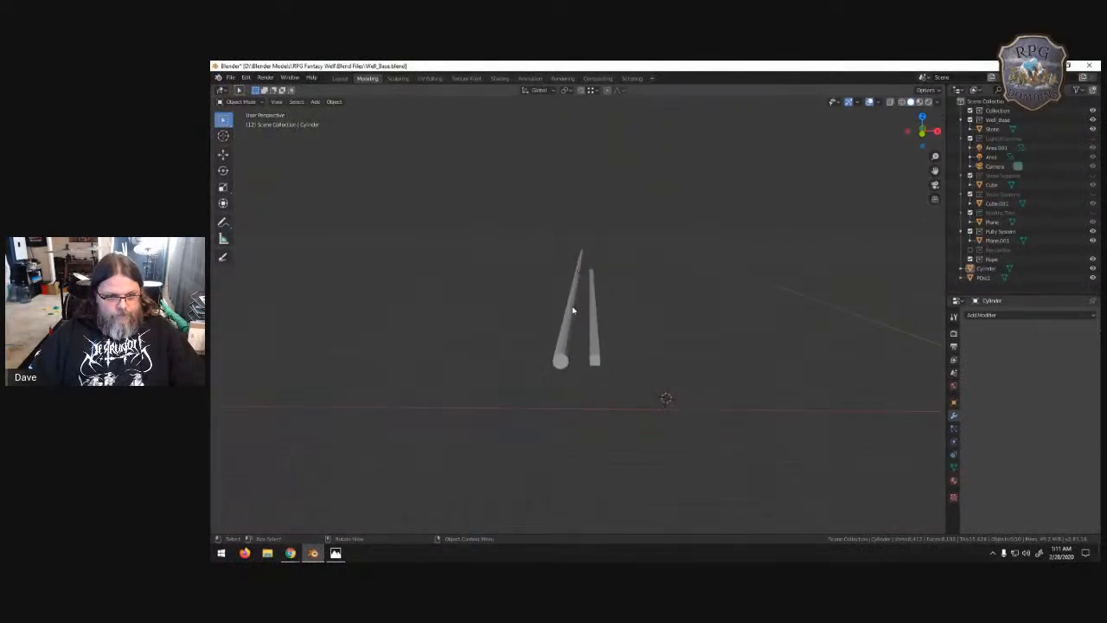
{"action": "left_click", "coordinate": [574, 305]}
{"action": "left_click", "coordinate": [1029, 318]}
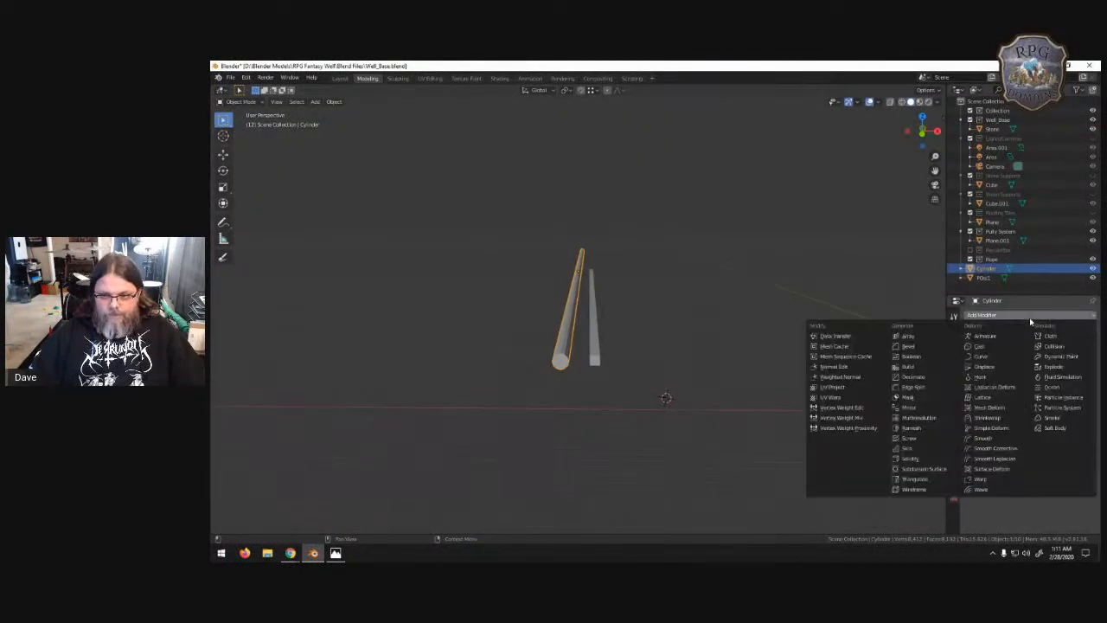
{"action": "left_click", "coordinate": [924, 439]}
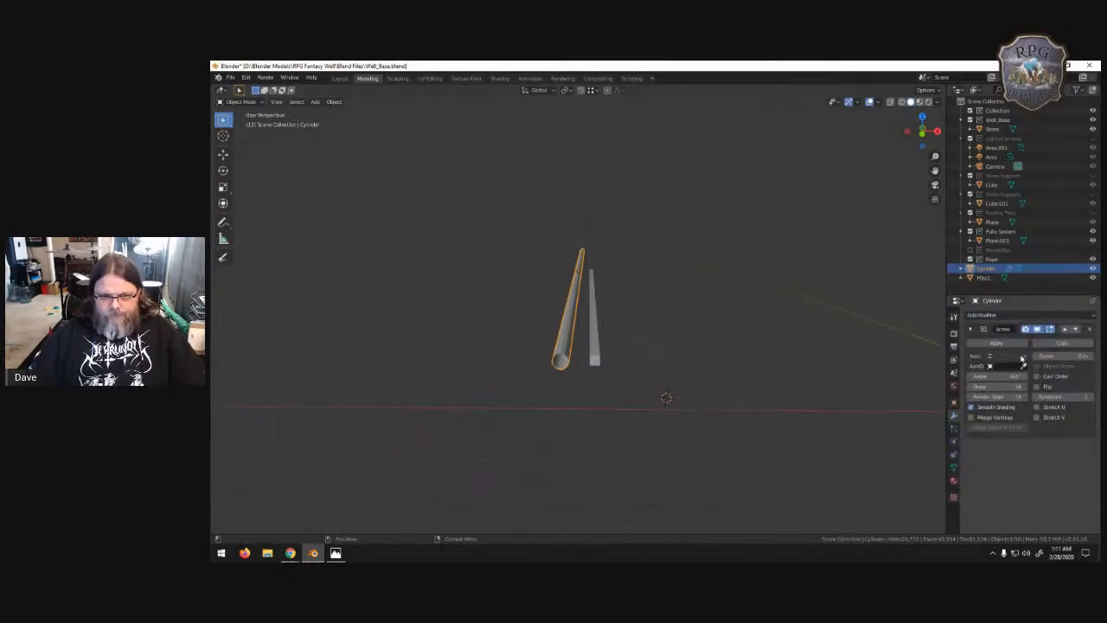
{"action": "middle_click_drag", "start_coordinate": [764, 329], "coordinate": [870, 373]}
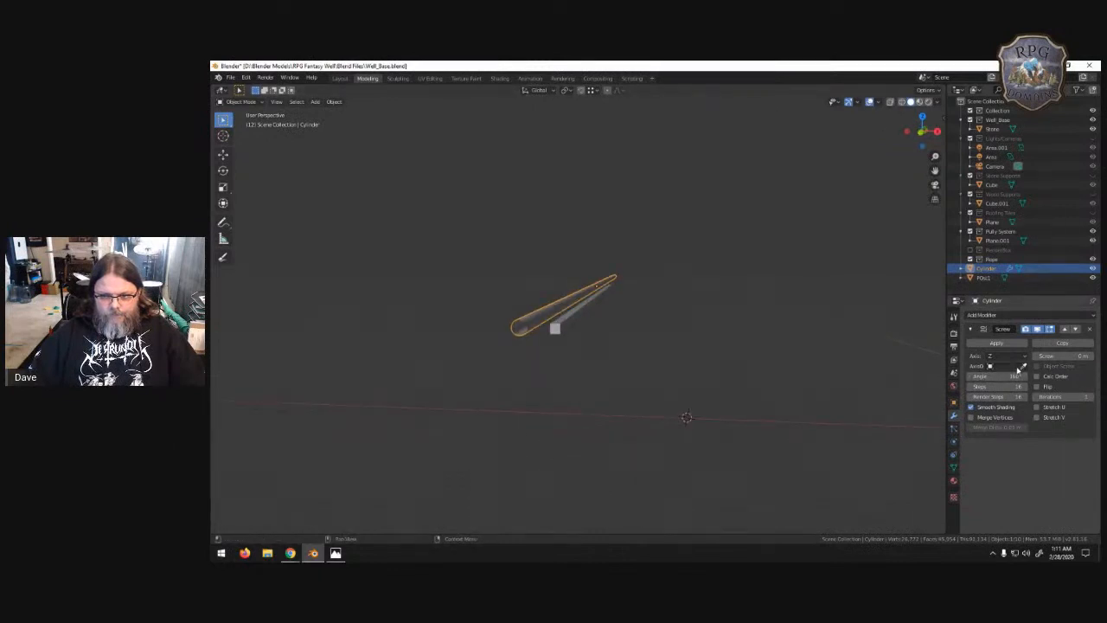
{"action": "left_click", "coordinate": [1020, 367]}
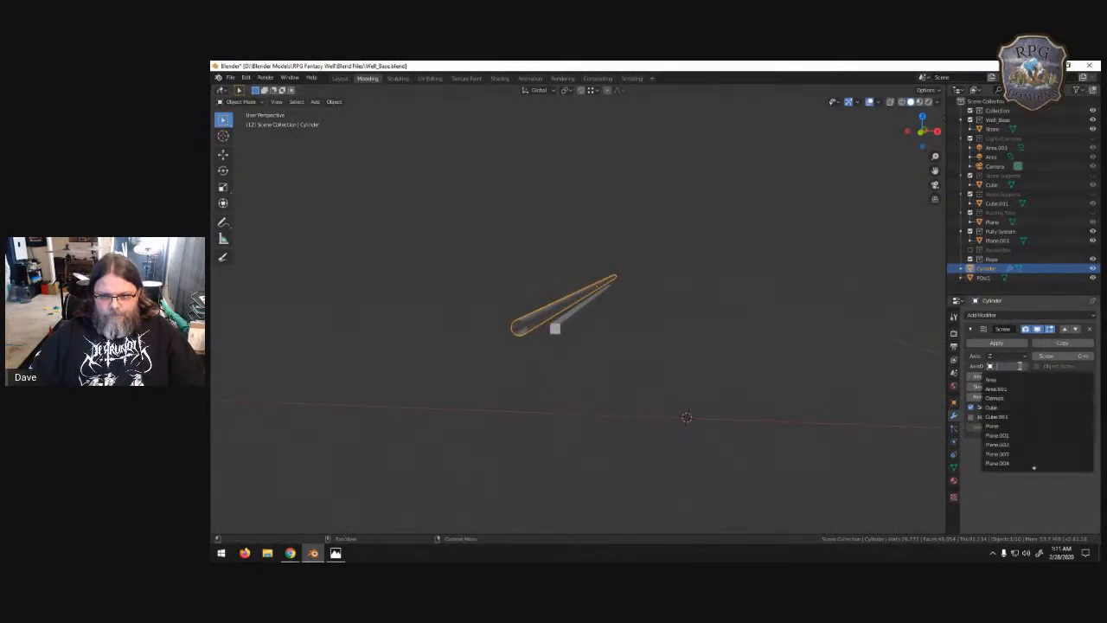
{"action": "scroll", "coordinate": [1011, 426], "scroll_direction": "down", "scroll_amount": 5}
{"action": "left_click", "coordinate": [1000, 464]}
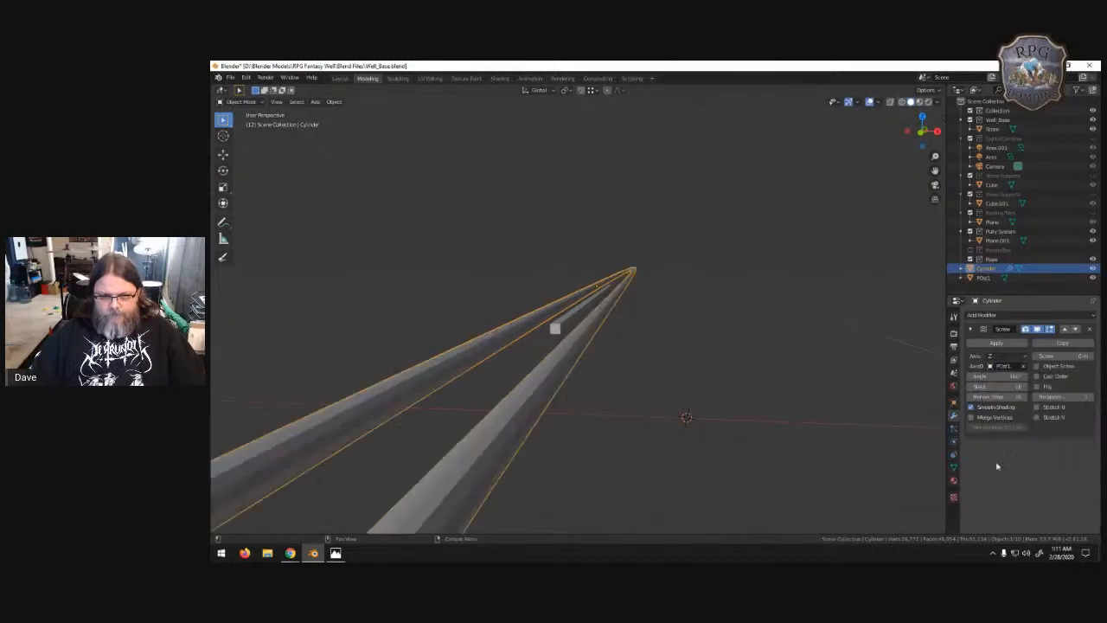
- Set the Screw modifier's axis to Y and its screw offset to 1.4 m
{"action": "left_click", "coordinate": [1002, 355]}
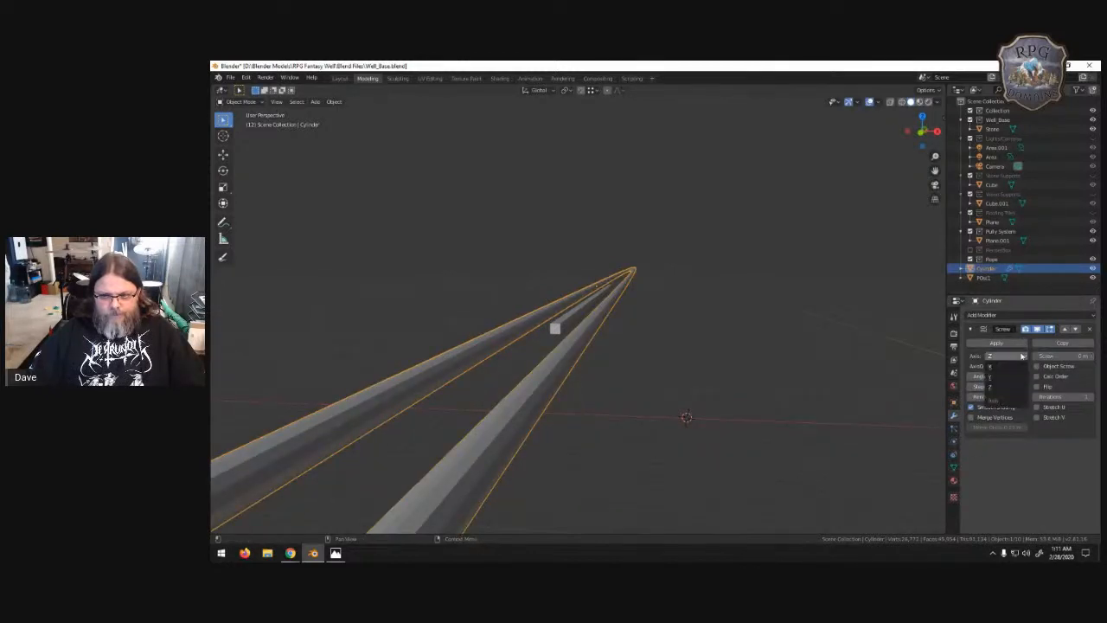
{"action": "left_click", "coordinate": [1002, 370]}
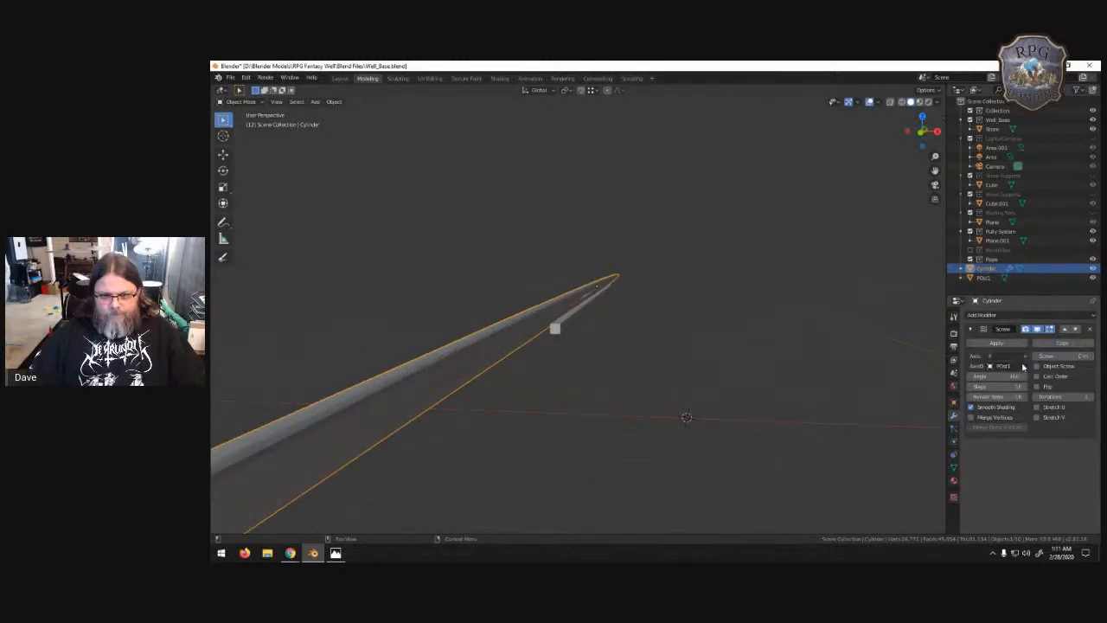
{"action": "left_click", "coordinate": [1007, 355]}
{"action": "left_click", "coordinate": [1010, 378]}
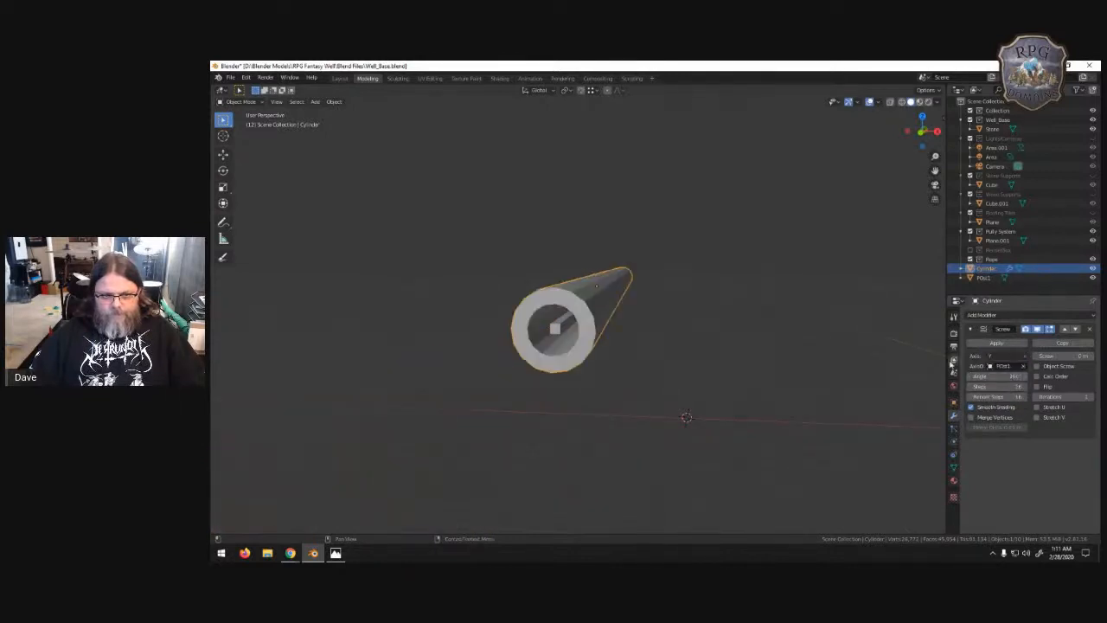
{"action": "middle_click_drag", "start_coordinate": [727, 321], "coordinate": [735, 338]}
{"action": "middle_click_drag", "start_coordinate": [728, 322], "coordinate": [778, 364]}
{"action": "mouse_move", "coordinate": [1057, 356]}
{"action": "left_mouse_down"}
{"action": "mouse_move", "coordinate": [1097, 357]}
{"action": "mouse_move", "coordinate": [241, 352]}
{"action": "mouse_move", "coordinate": [1069, 351]}
{"action": "left_mouse_up"}
{"action": "middle_click_drag", "start_coordinate": [688, 316], "coordinate": [652, 322]}
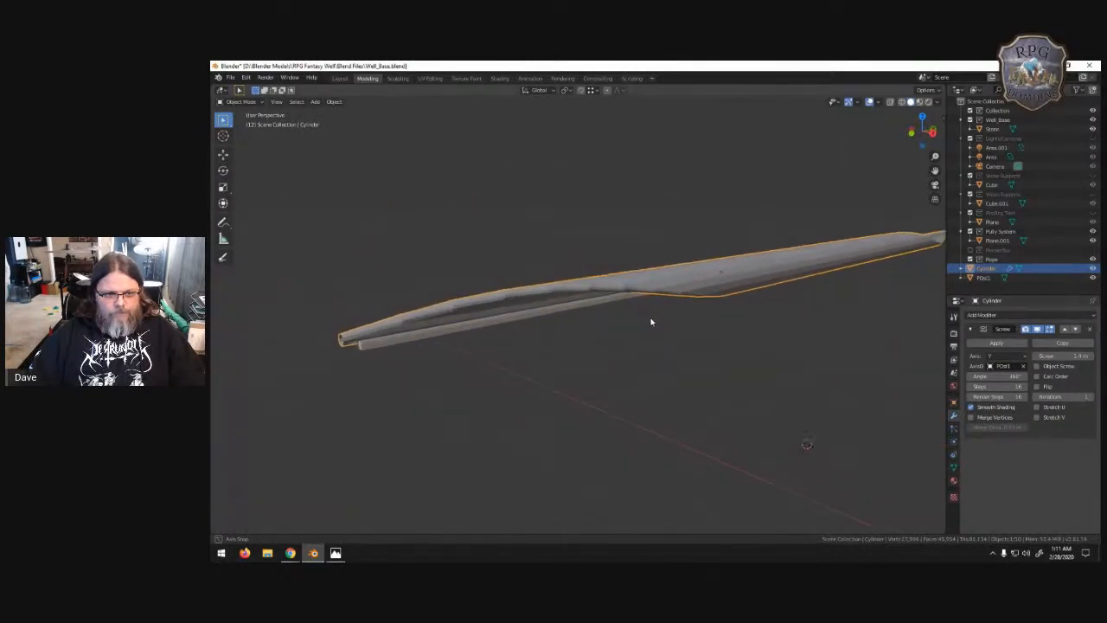
- Try the Screw modifier with the X axis and a screw offset of 0.5 m
{"action": "left_click", "coordinate": [1014, 356]}
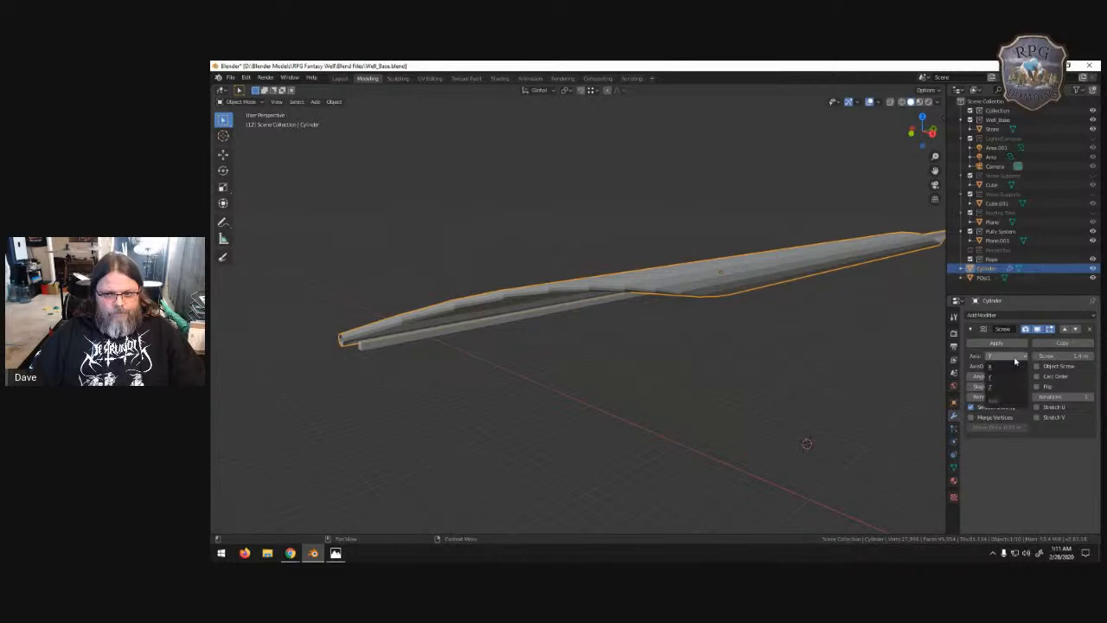
{"action": "left_click", "coordinate": [995, 366]}
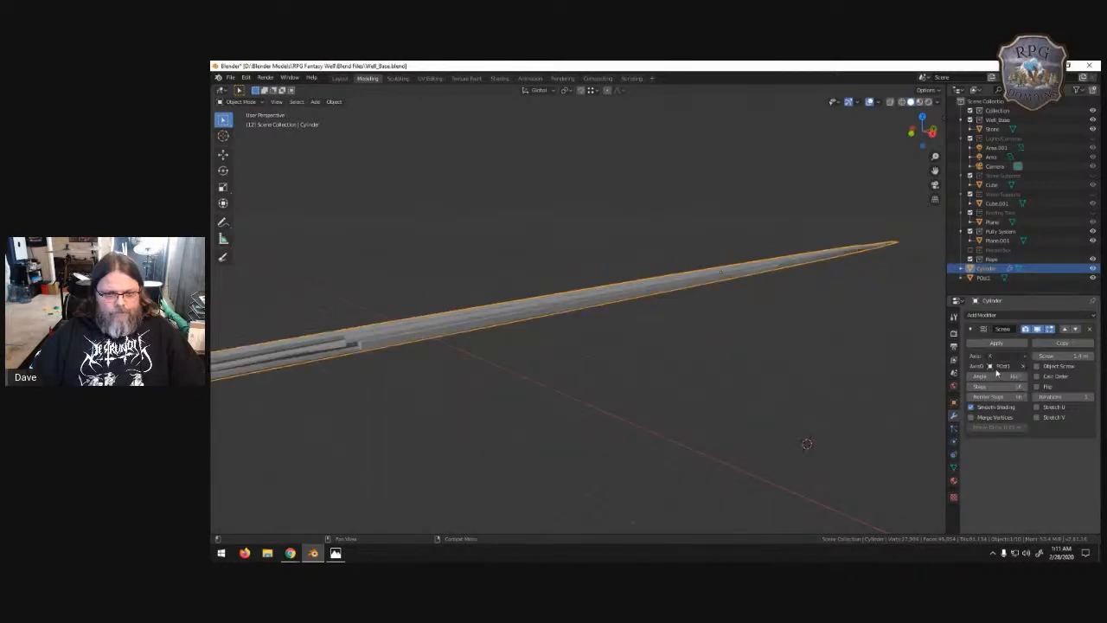
{"action": "mouse_move", "coordinate": [588, 354]}
{"action": "middle_mouse_down"}
{"action": "mouse_move", "coordinate": [520, 366]}
{"action": "mouse_move", "coordinate": [574, 358]}
{"action": "middle_mouse_up"}
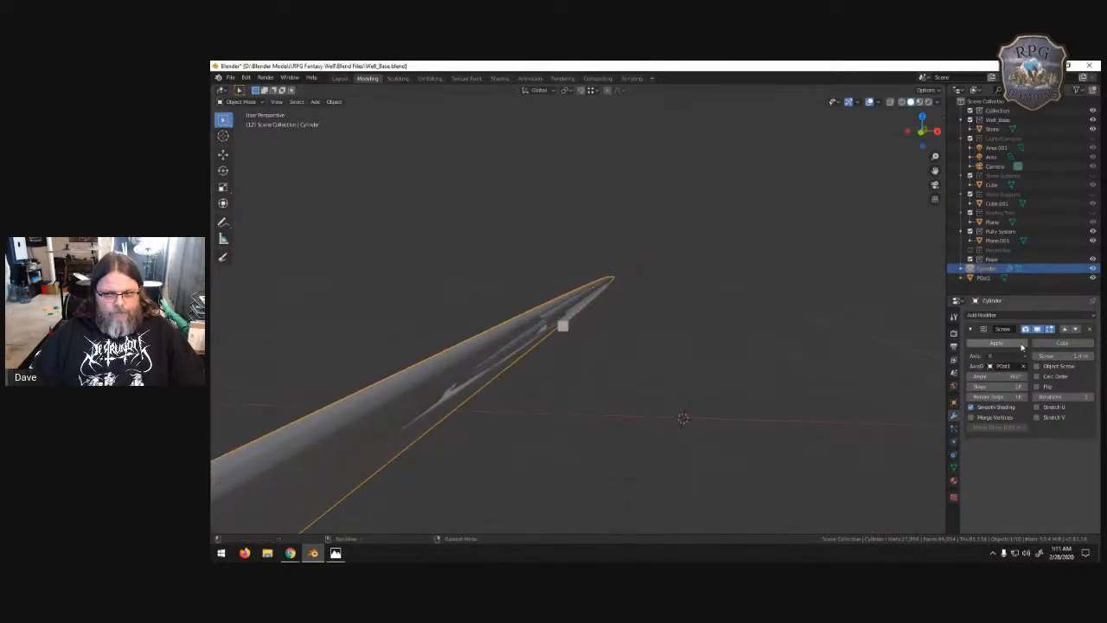
{"action": "type", "text": "0.5"}
{"action": "key", "text": "Return"}
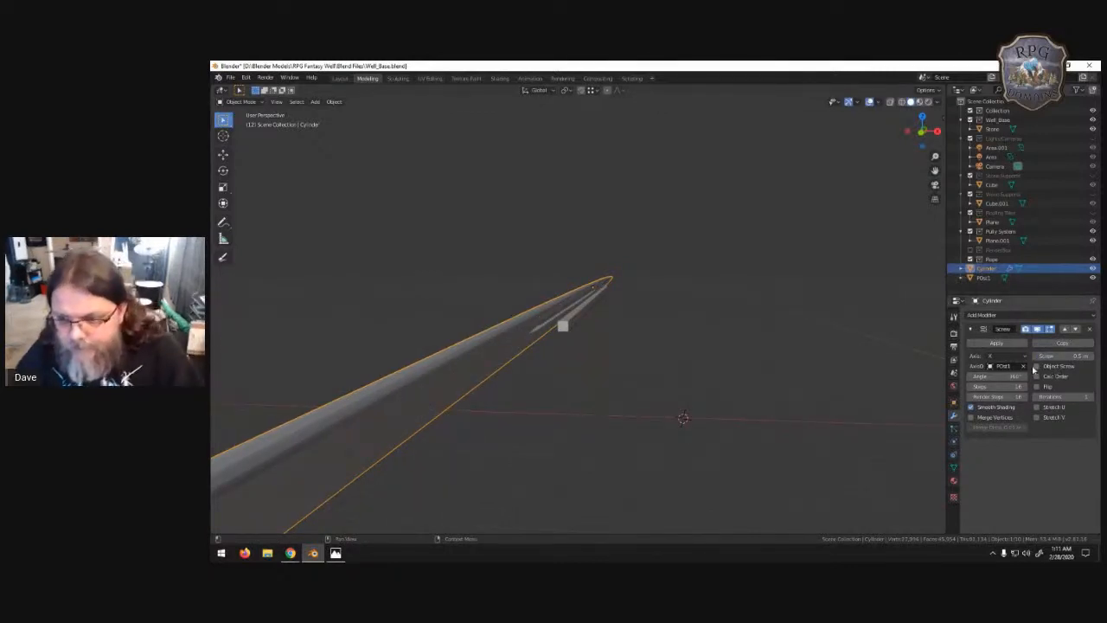
- Enable Object Screw on the modifier and try the Z axis
{"action": "left_click", "coordinate": [1054, 367]}
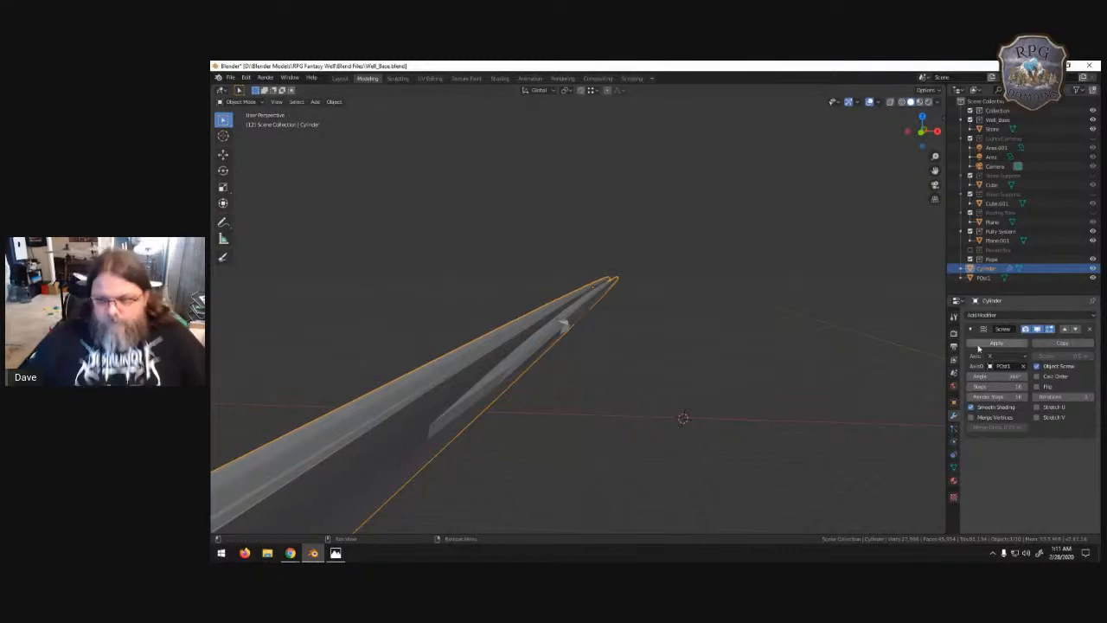
{"action": "left_click", "coordinate": [1019, 357]}
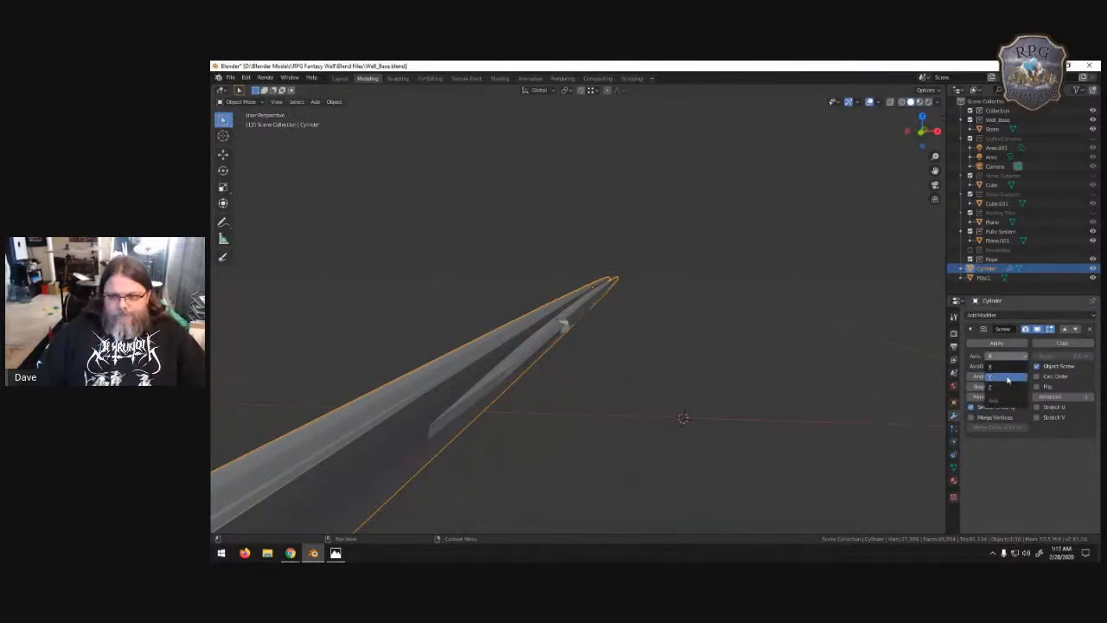
{"action": "left_click", "coordinate": [1010, 387]}
{"action": "middle_click_drag", "start_coordinate": [766, 329], "coordinate": [665, 350]}
{"action": "scroll", "coordinate": [648, 359], "scroll_direction": "down", "scroll_amount": 4}
{"action": "scroll", "coordinate": [633, 363], "scroll_direction": "up", "scroll_amount": 7}
{"action": "middle_click_drag", "start_coordinate": [633, 362], "coordinate": [760, 420]}
- Switch the Screw modifier's axis to Y and inspect the twisted shape from a distance
{"action": "left_click", "coordinate": [997, 356]}
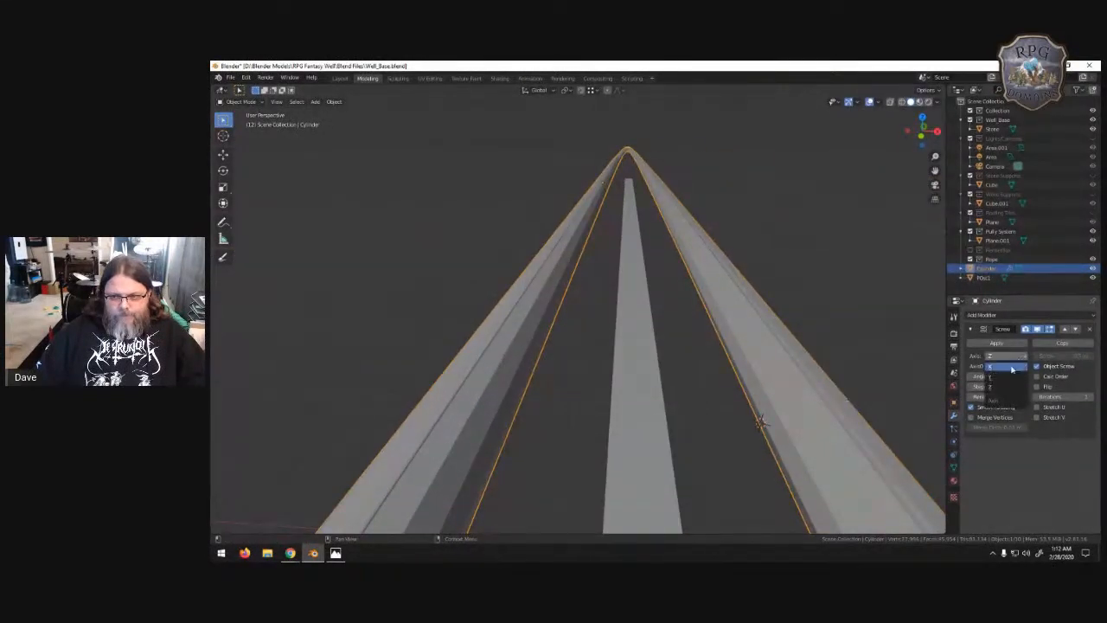
{"action": "left_click", "coordinate": [990, 365]}
{"action": "scroll", "coordinate": [771, 364], "scroll_direction": "down", "scroll_amount": 8}
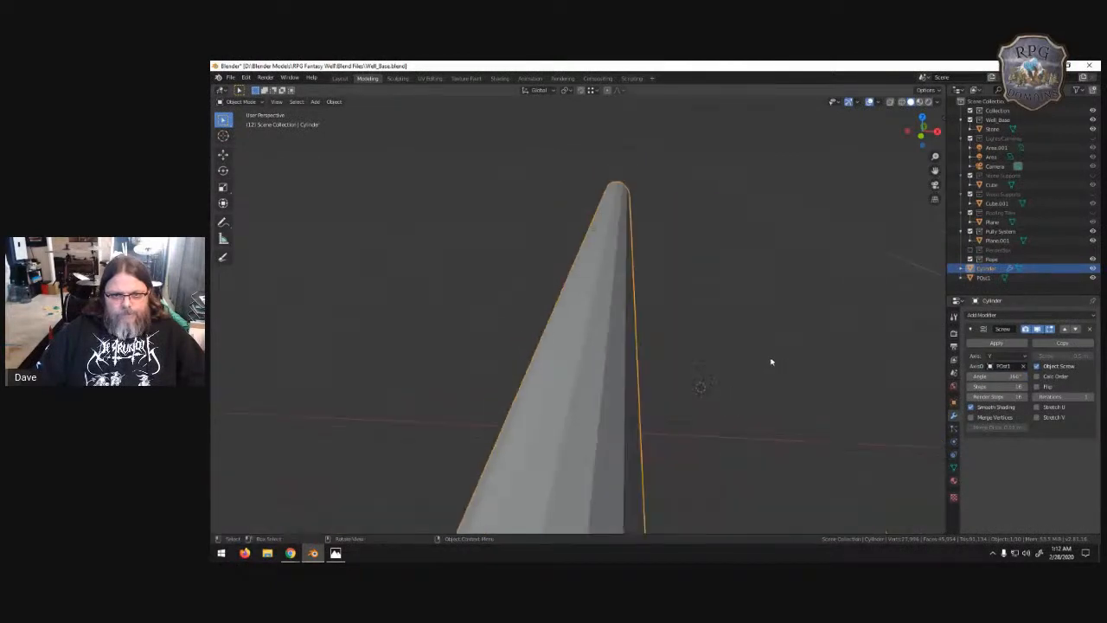
{"action": "middle_click_drag", "start_coordinate": [674, 393], "coordinate": [683, 373]}
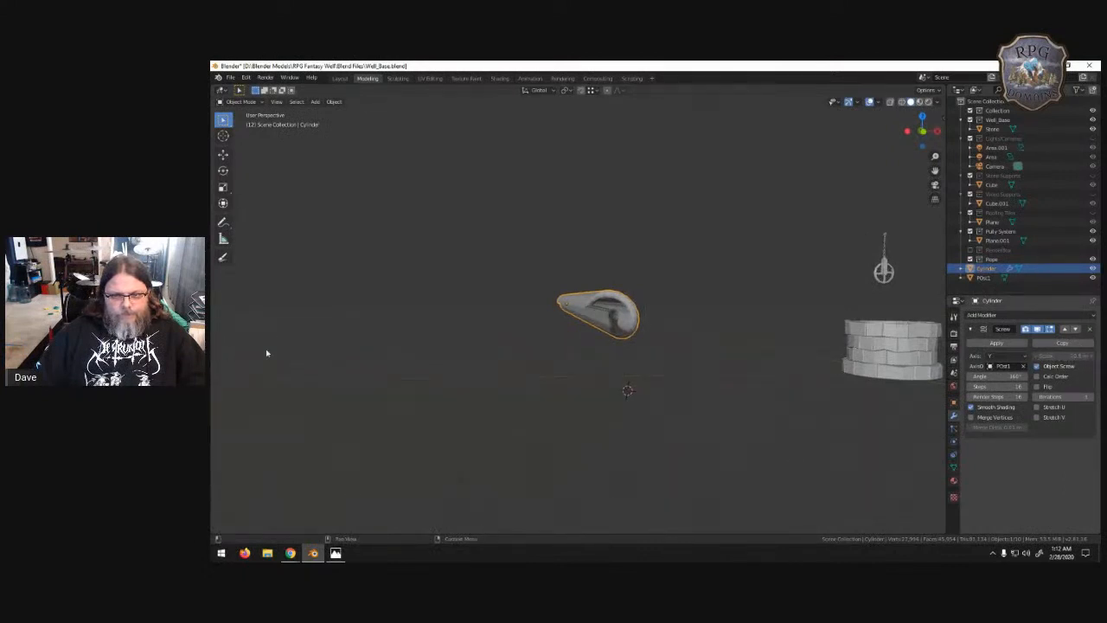
- Try a higher iteration count, undo it, and lower the Screw modifier's angle to about 124°
{"action": "left_click", "coordinate": [1090, 398]}
{"action": "key", "text": "ctrl+z"}
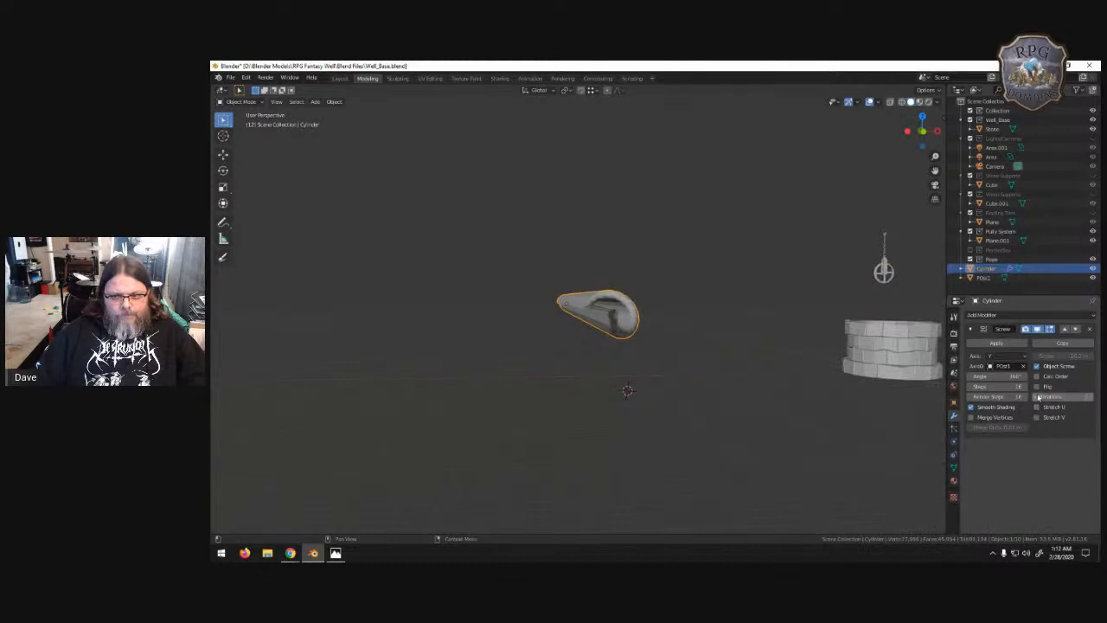
{"action": "left_click_drag", "start_coordinate": [996, 381], "coordinate": [884, 453]}
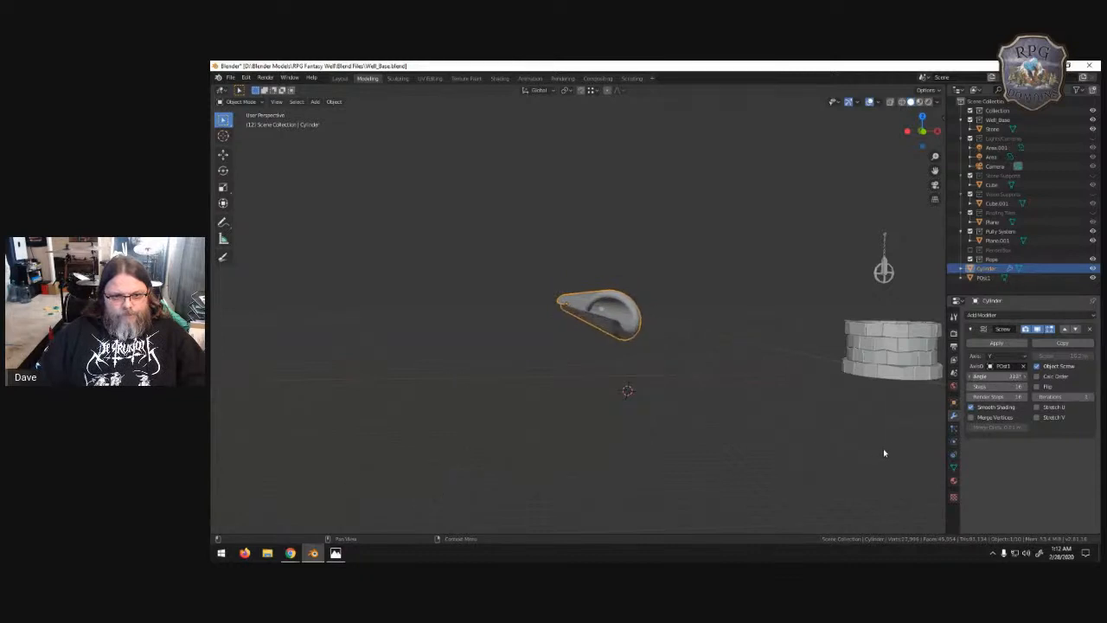
- Rotate the rod 90° in the current view, and rotate it about 11.7° in front view to stand it upright
{"action": "middle_click_drag", "start_coordinate": [522, 383], "coordinate": [690, 361]}
{"action": "type", "text": "r90"}
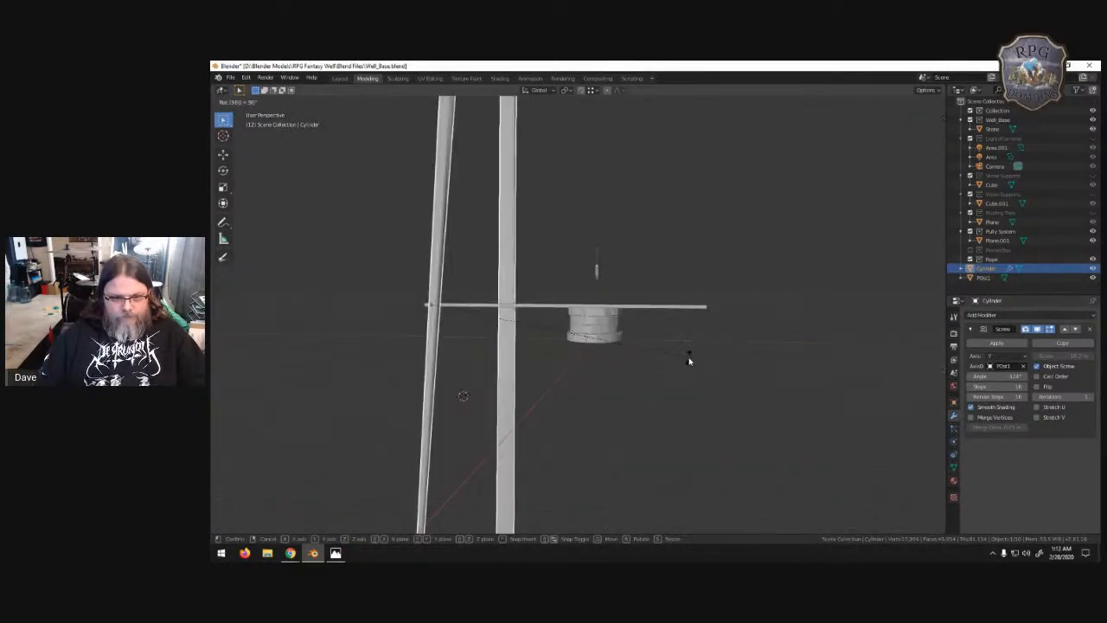
{"action": "key", "text": "Return"}
{"action": "middle_click_drag", "start_coordinate": [690, 362], "coordinate": [573, 342]}
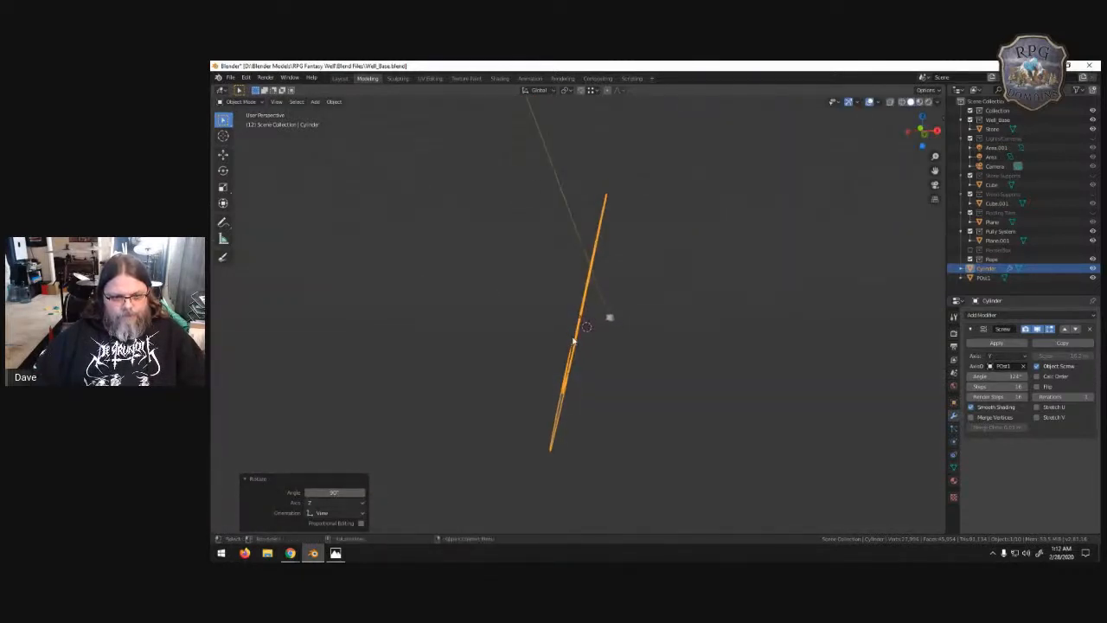
{"action": "key", "text": "KP_1"}
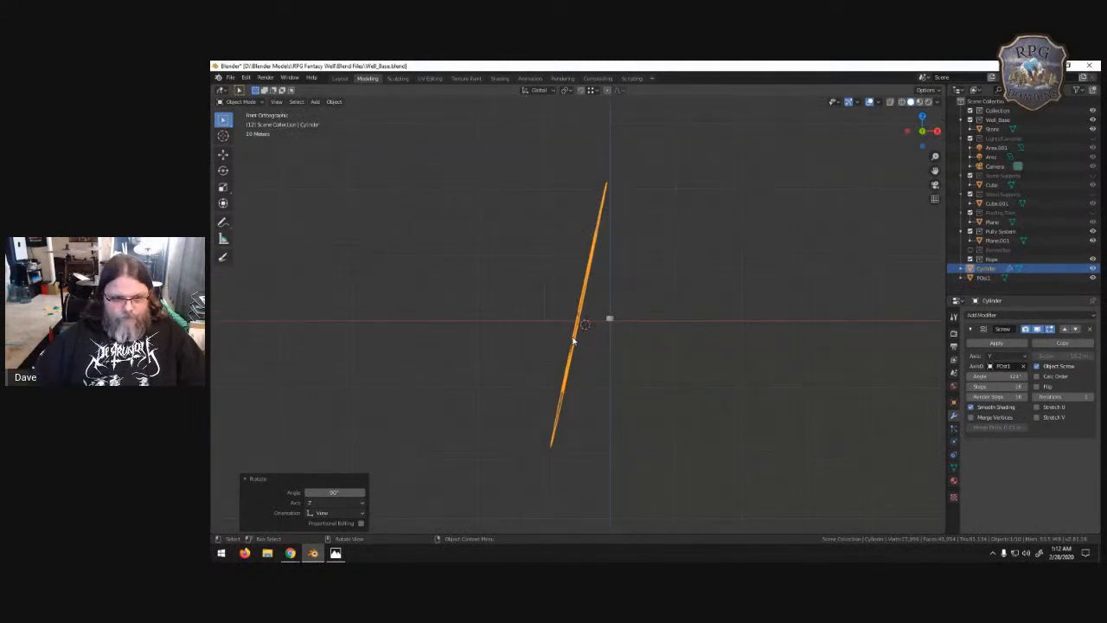
{"action": "key", "text": "r"}
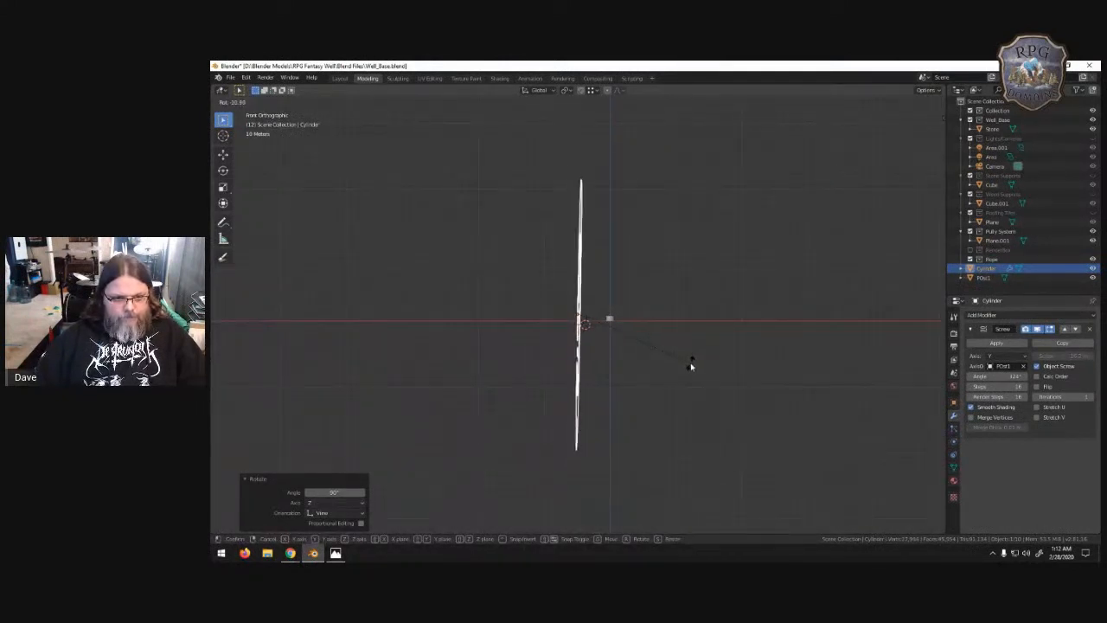
{"action": "left_click", "coordinate": [692, 364]}
- Try higher and lower Steps values in the Screw modifier and set Steps back to 16
{"action": "middle_click_drag", "start_coordinate": [658, 329], "coordinate": [936, 372]}
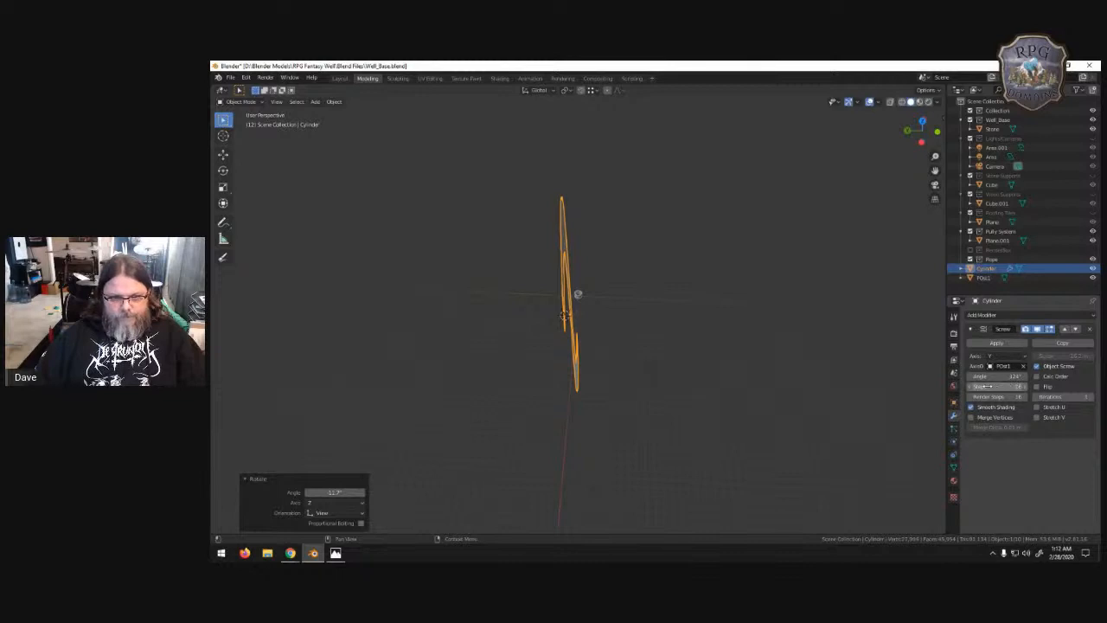
{"action": "mouse_move", "coordinate": [986, 387]}
{"action": "left_mouse_down"}
{"action": "mouse_move", "coordinate": [909, 398]}
{"action": "mouse_move", "coordinate": [976, 398]}
{"action": "left_mouse_up"}
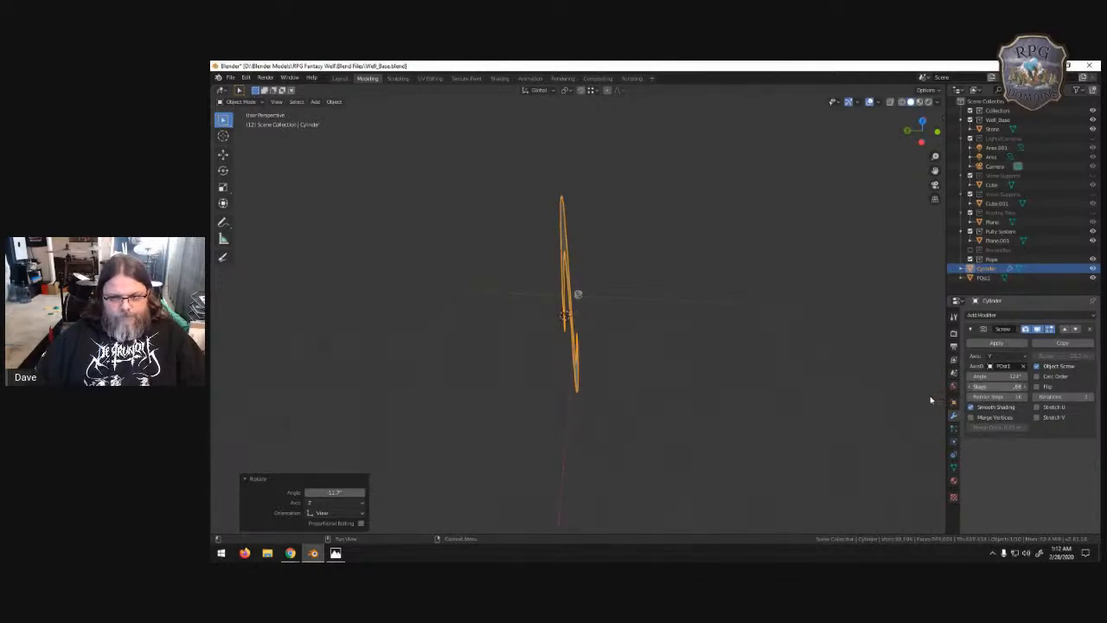
{"action": "left_click_drag", "start_coordinate": [946, 400], "coordinate": [897, 395]}
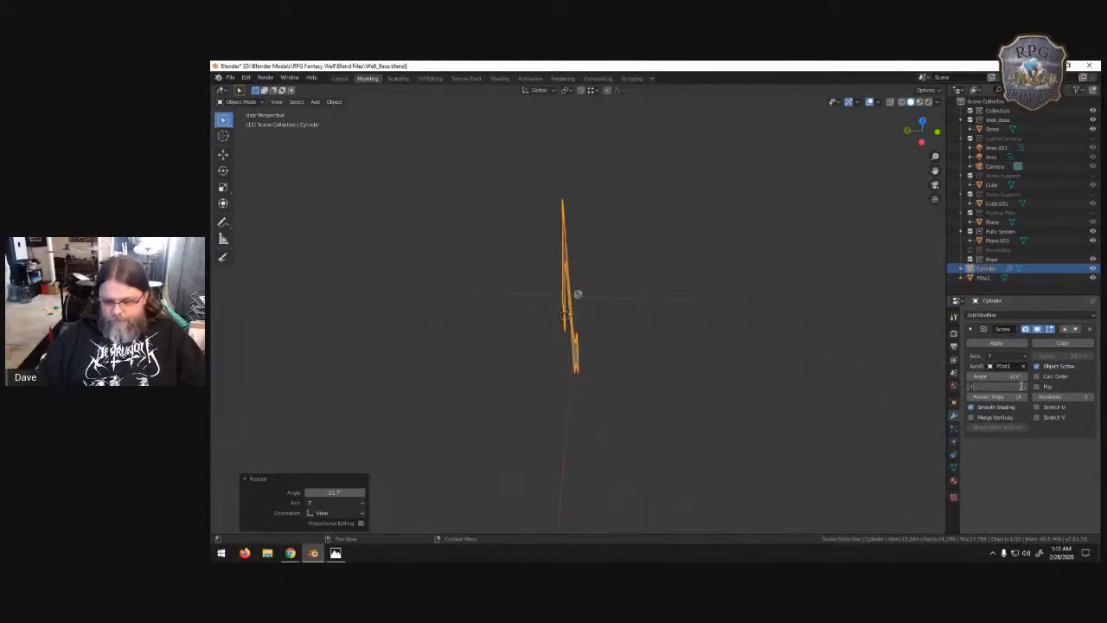
{"action": "left_click_drag", "start_coordinate": [1022, 387], "coordinate": [1038, 387]}
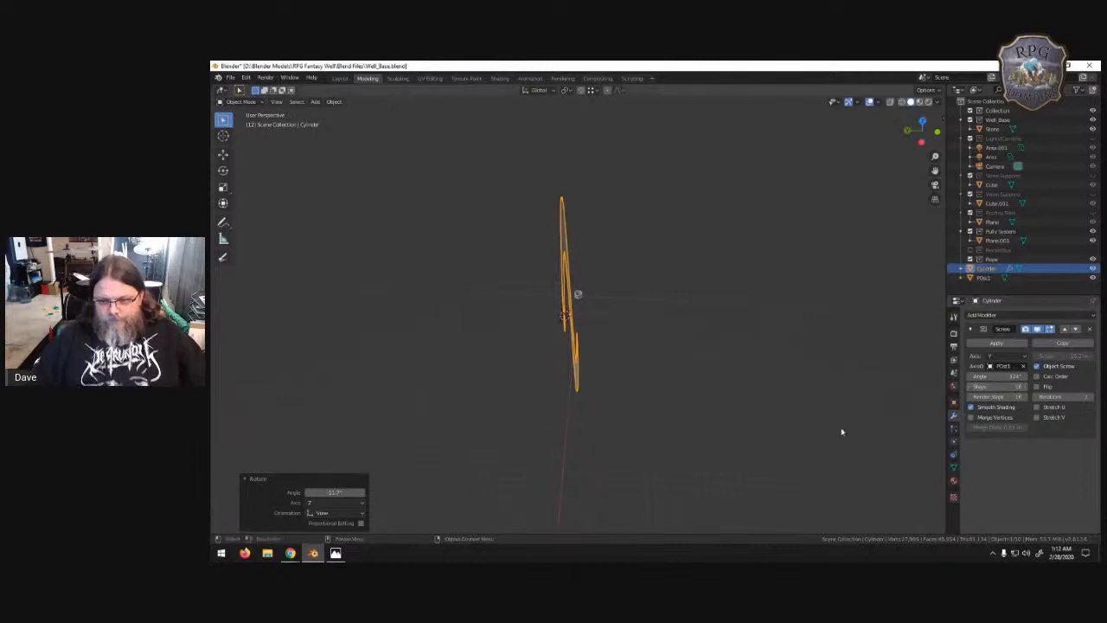
- Switch the rod's Screw modifier axis to X, turn off Object Screw, and raise the Screw distance
{"action": "middle_click_drag", "start_coordinate": [663, 391], "coordinate": [735, 333]}
{"action": "left_click", "coordinate": [1013, 356]}
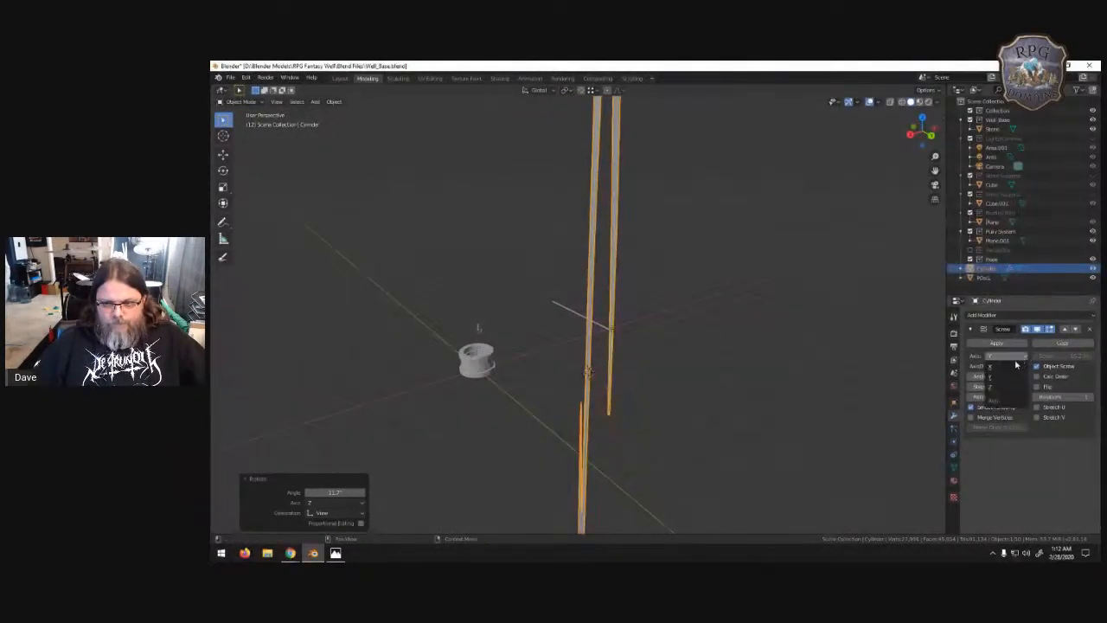
{"action": "left_click", "coordinate": [1008, 368]}
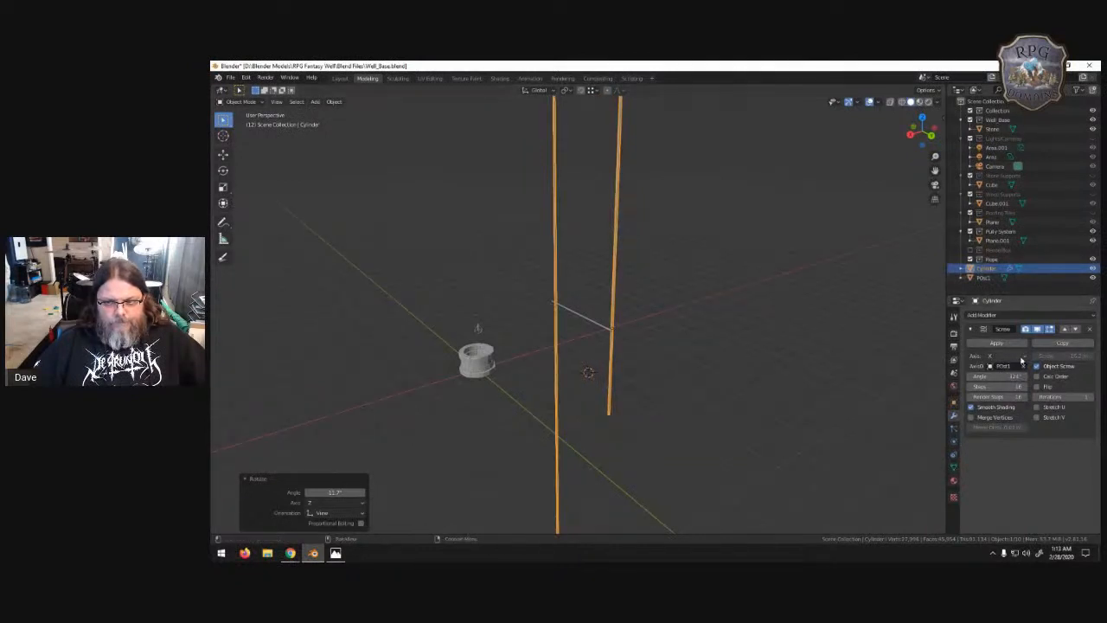
{"action": "left_click", "coordinate": [1038, 369]}
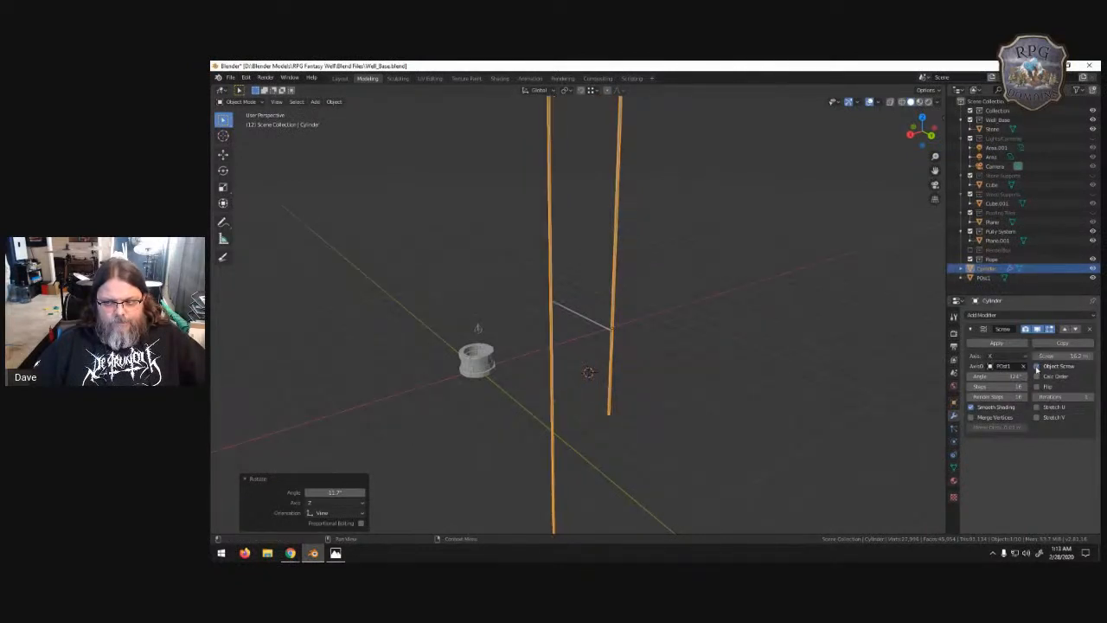
{"action": "left_click_drag", "start_coordinate": [1062, 358], "coordinate": [1084, 348]}
- Change the Screw modifier's axis to Y and lower the Screw distance to about 1.5 m
{"action": "left_click", "coordinate": [1017, 357]}
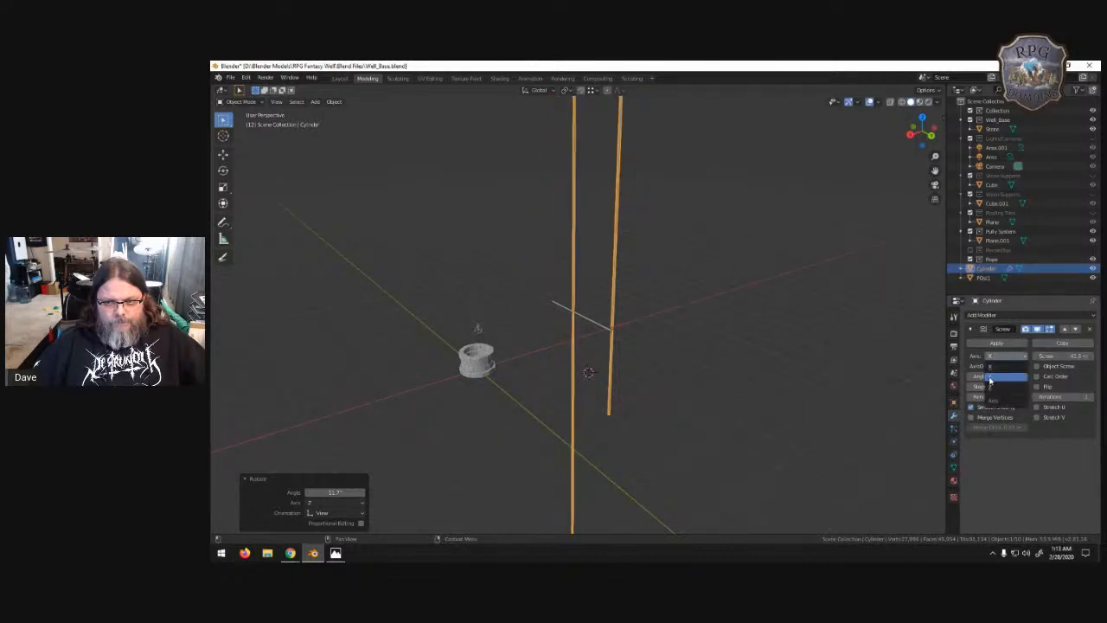
{"action": "left_click", "coordinate": [1003, 375]}
{"action": "left_click_drag", "start_coordinate": [1062, 356], "coordinate": [1057, 381]}
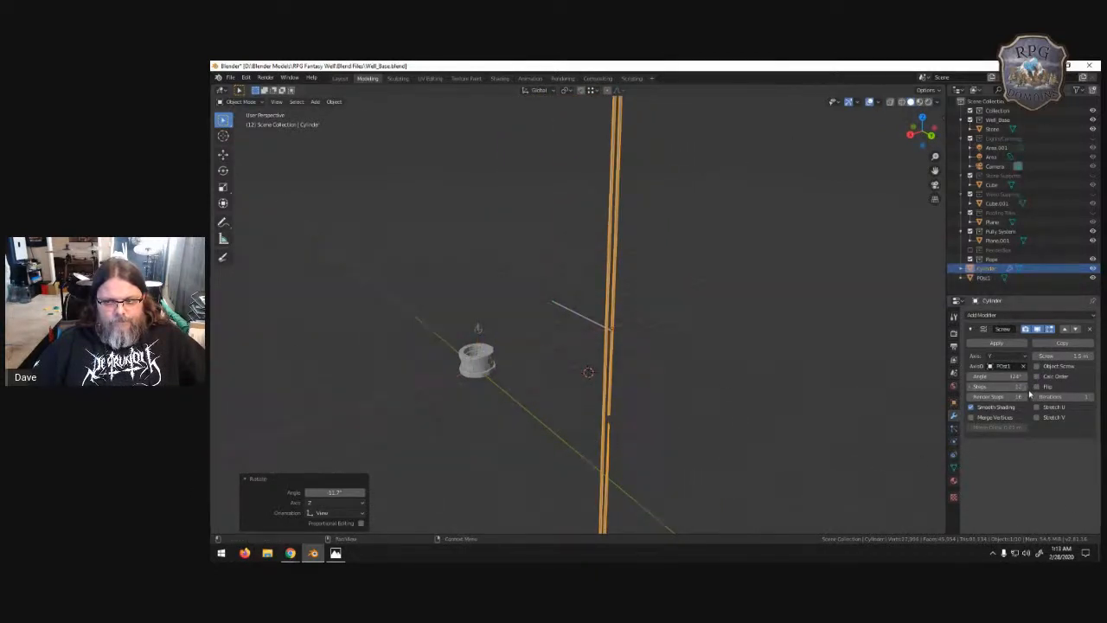
- Try Flip, the Z axis and Object Screw in the Screw modifier, checking the twisted shape from several angles
{"action": "left_click", "coordinate": [1037, 387]}
{"action": "left_click", "coordinate": [1006, 357]}
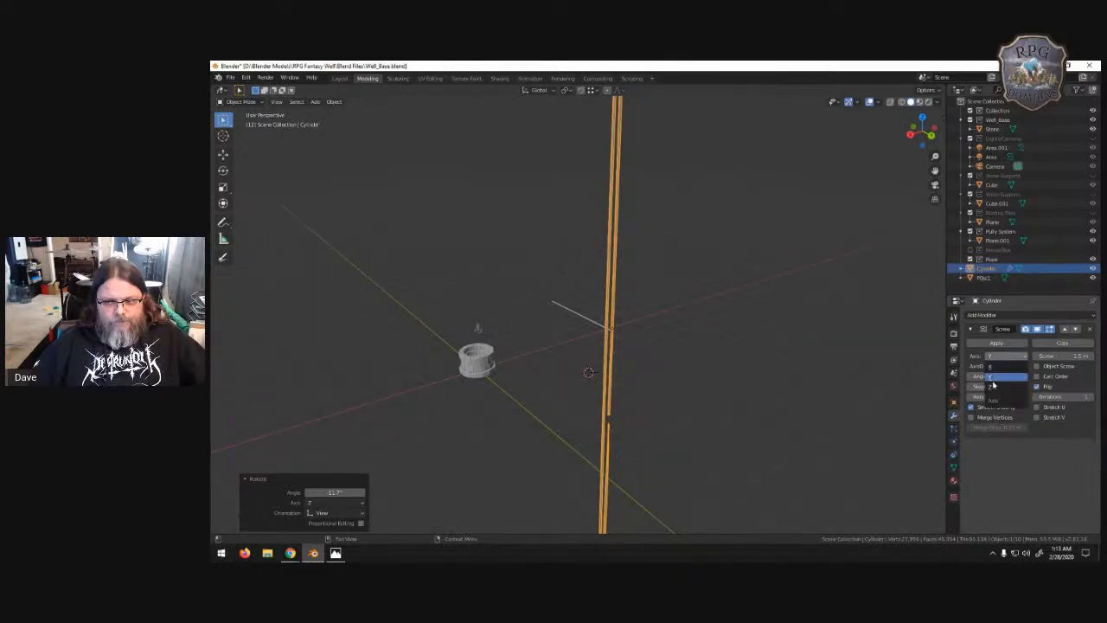
{"action": "left_click", "coordinate": [995, 383]}
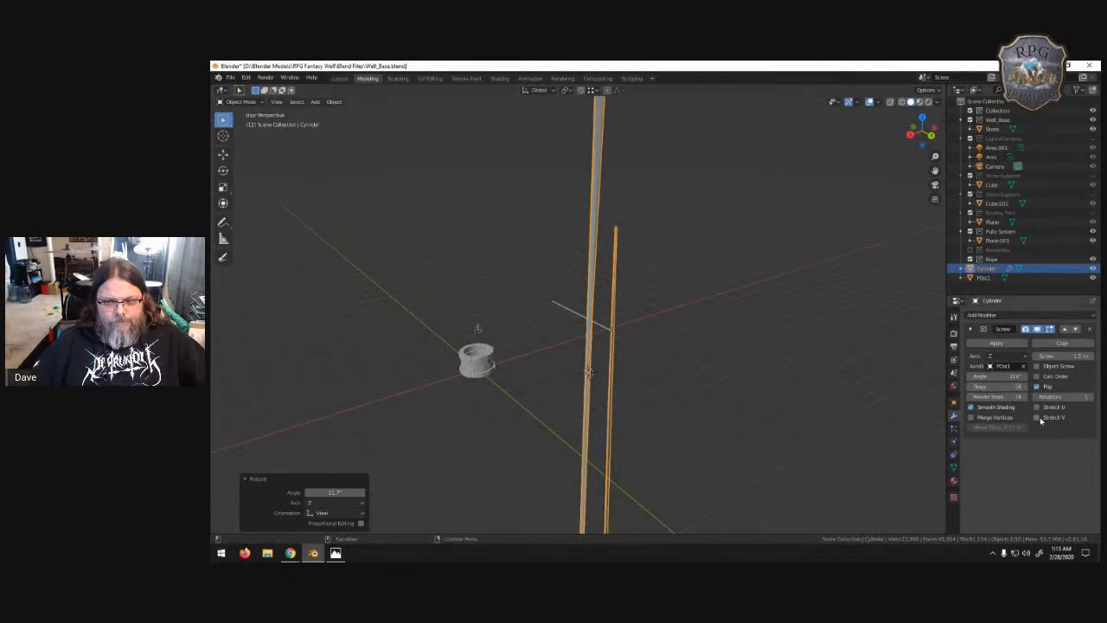
{"action": "left_click_drag", "start_coordinate": [1076, 398], "coordinate": [1063, 418]}
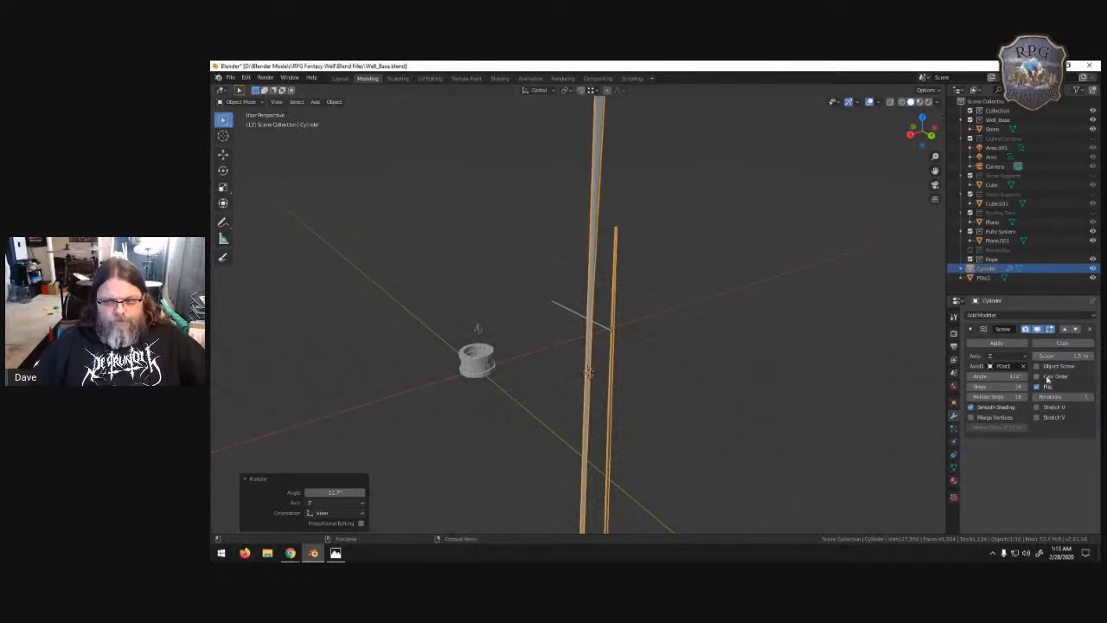
{"action": "left_click", "coordinate": [1036, 367]}
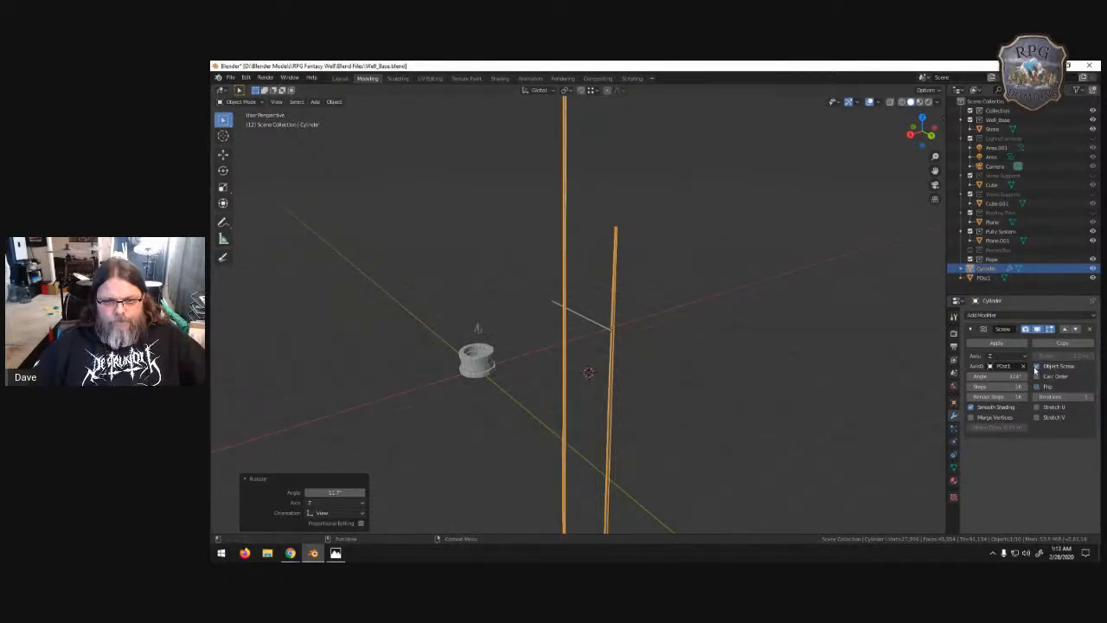
{"action": "middle_click_drag", "start_coordinate": [833, 361], "coordinate": [900, 346]}
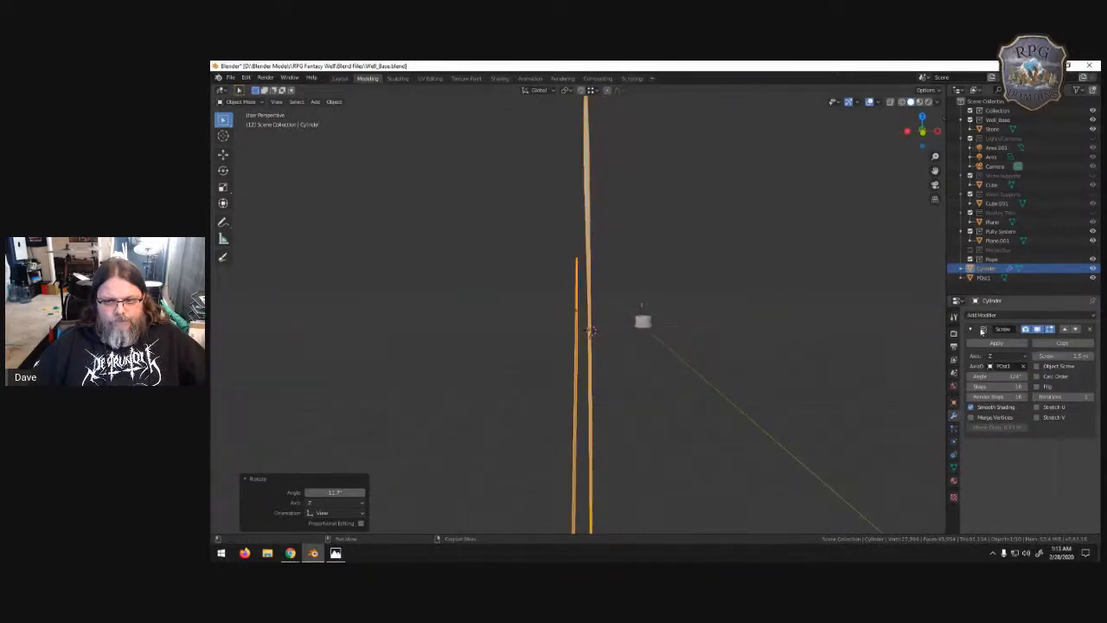
{"action": "left_click", "coordinate": [972, 331]}
{"action": "left_click", "coordinate": [971, 331]}
{"action": "middle_click_drag", "start_coordinate": [697, 358], "coordinate": [600, 295]}
{"action": "scroll", "coordinate": [649, 279], "scroll_direction": "down", "scroll_amount": 3}
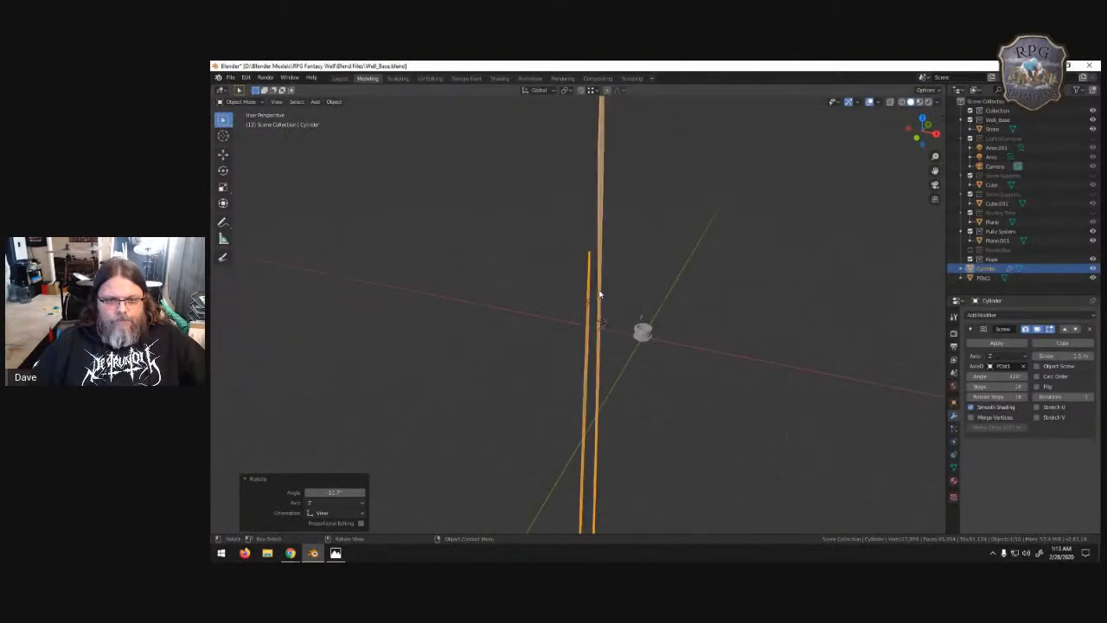
- Delete the screwed cylinder rod from the scene, keeping the straight pole
{"action": "right_click", "coordinate": [958, 269]}
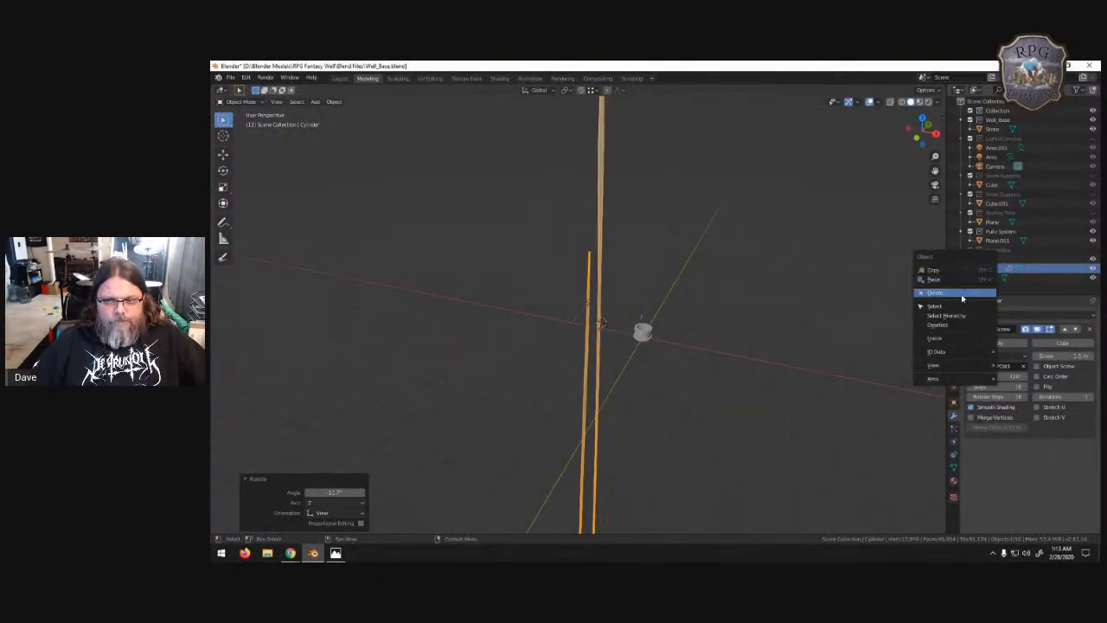
{"action": "left_click", "coordinate": [961, 295]}
{"action": "middle_click_drag", "start_coordinate": [571, 403], "coordinate": [700, 297]}
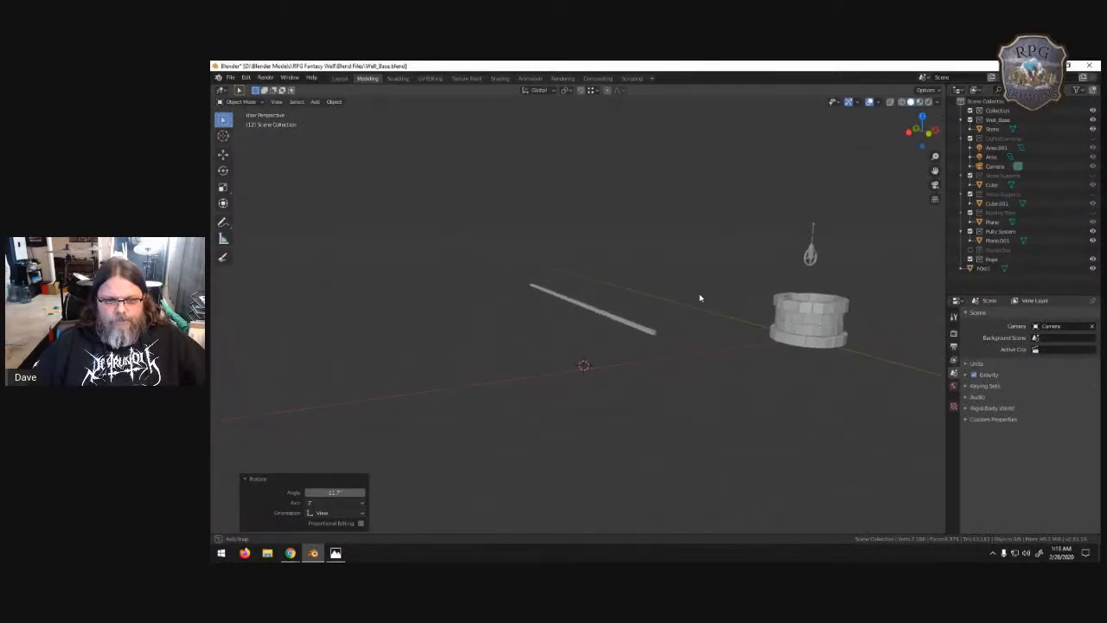
{"action": "middle_click_drag", "start_coordinate": [548, 279], "coordinate": [571, 267]}
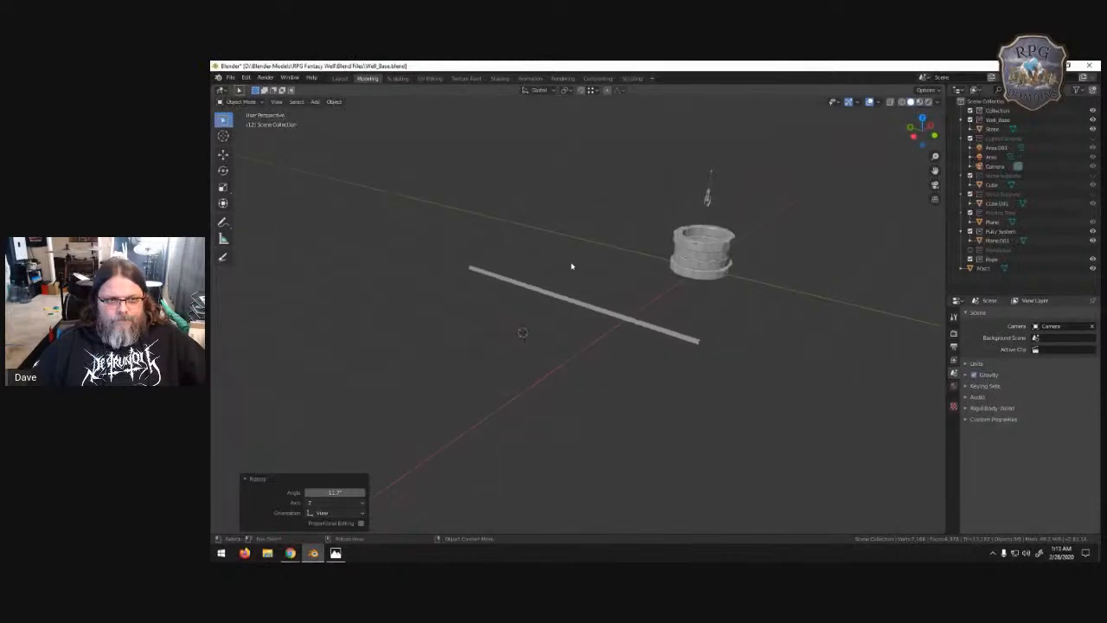
- Add a Bezier curve and raise it about 11.6 m along Z
{"action": "left_click", "coordinate": [315, 102]}
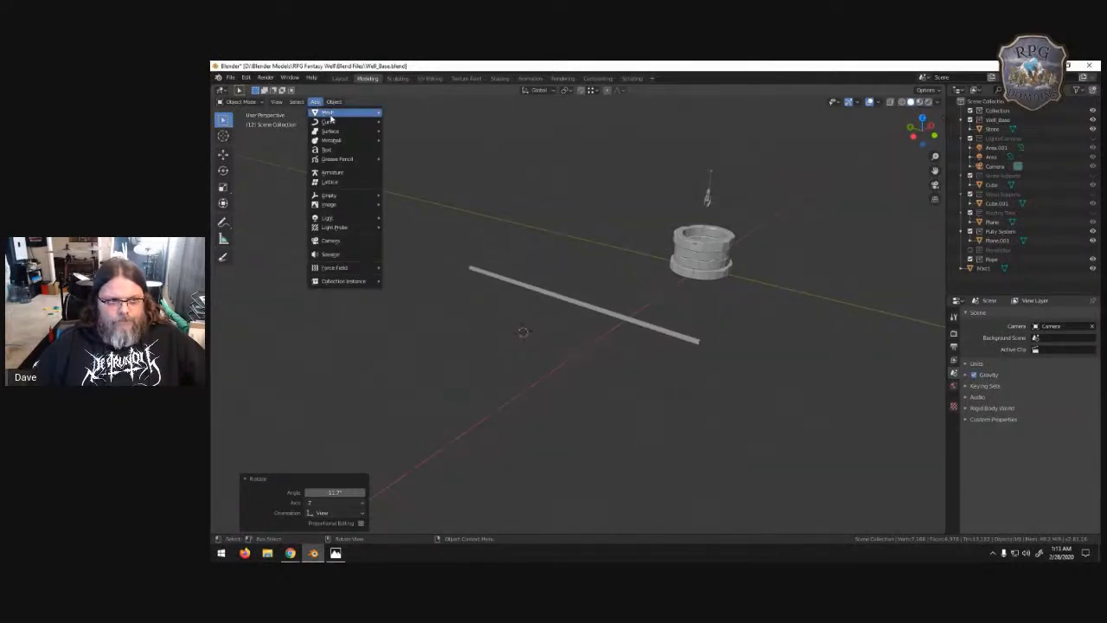
{"action": "mouse_move", "coordinate": [361, 124]}
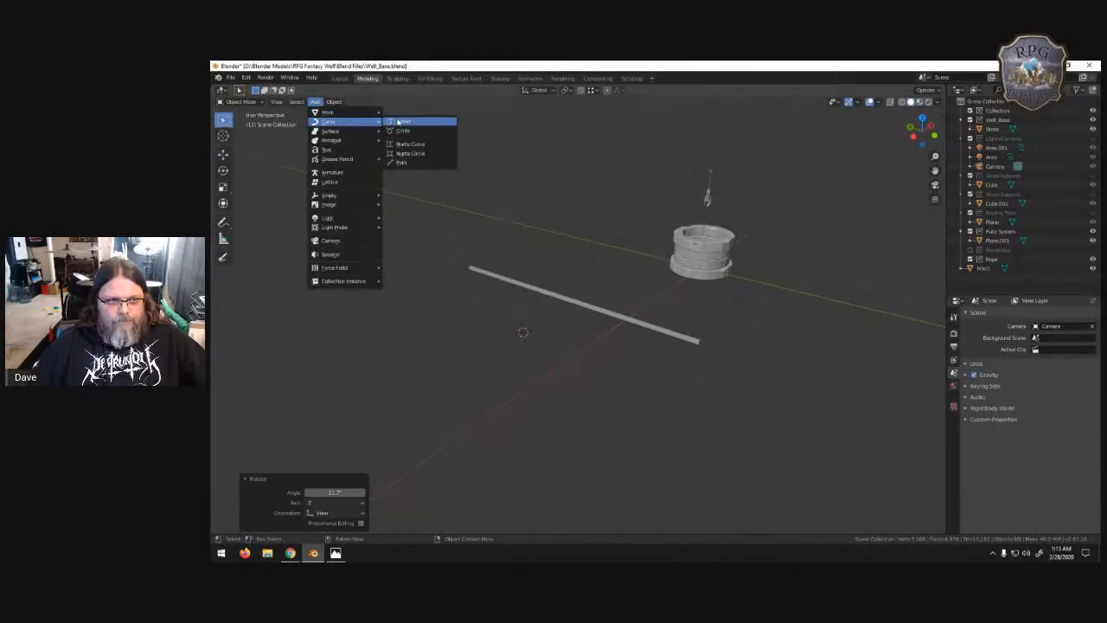
{"action": "left_click", "coordinate": [413, 122]}
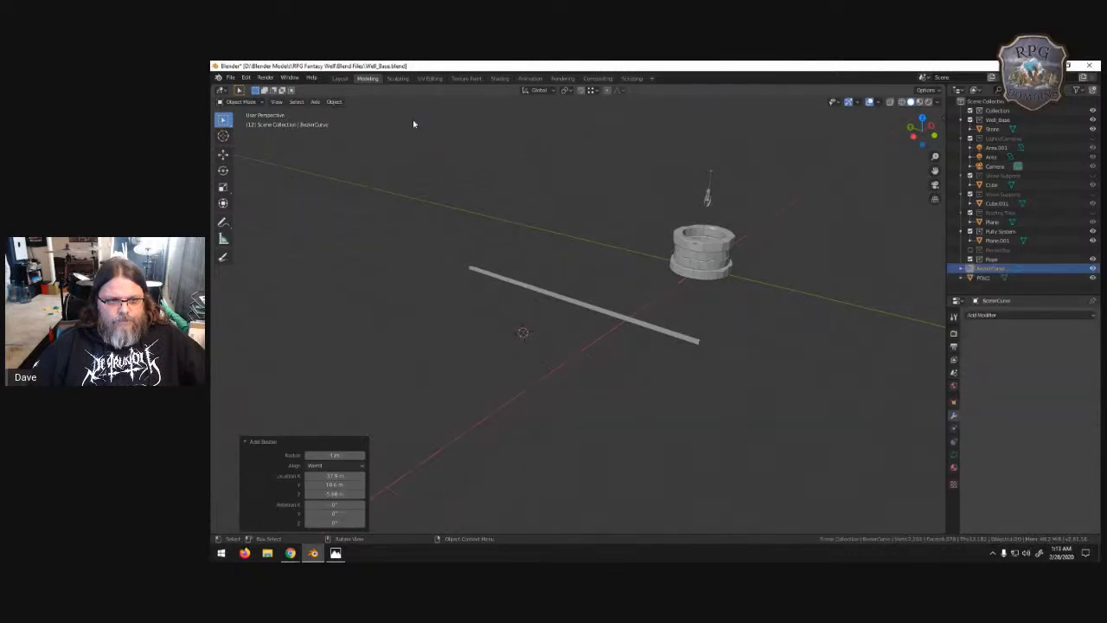
{"action": "key", "text": "g"}
{"action": "key", "text": "z"}
{"action": "left_click", "coordinate": [588, 300]}
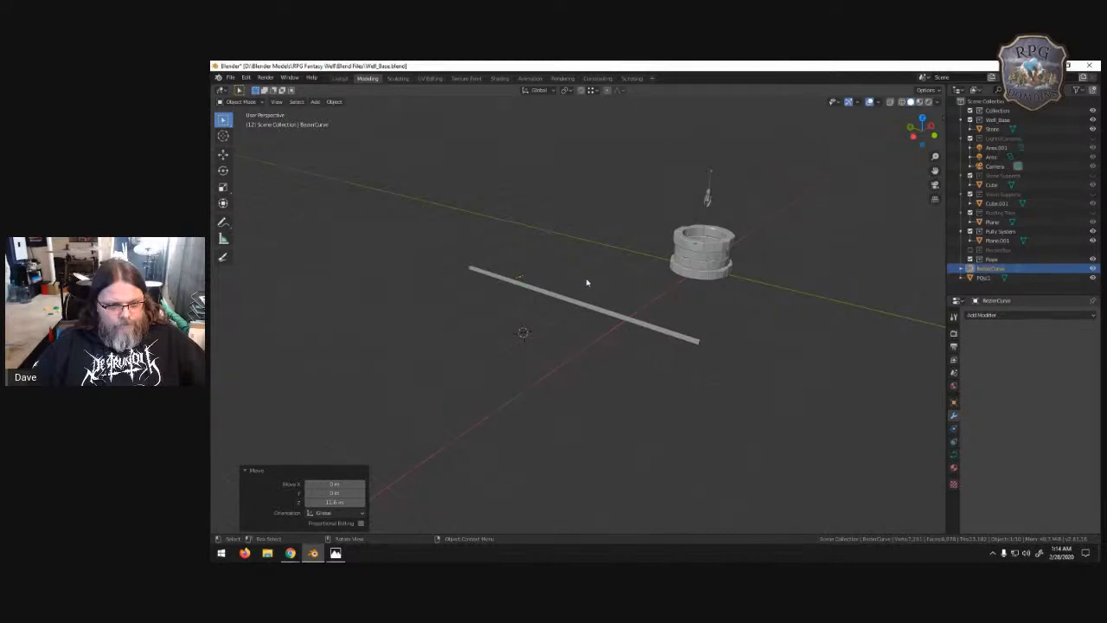
- Rotate the Bezier curve 90° in top view so it runs parallel to the pole
{"action": "key", "text": "KP_7"}
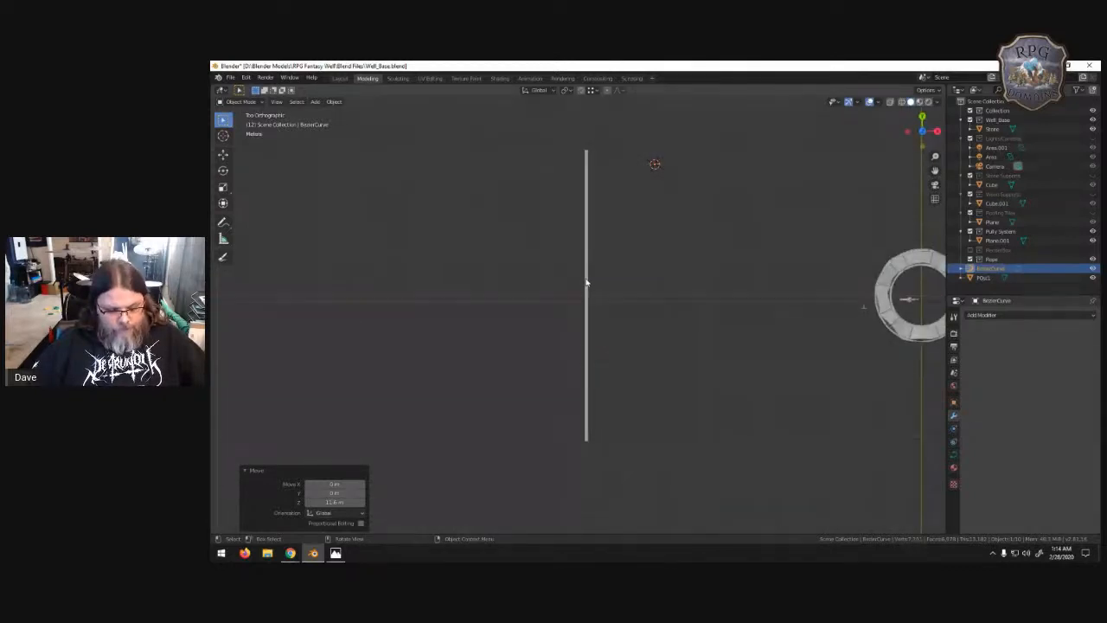
{"action": "key", "text": "r"}
{"action": "key", "text": "x"}
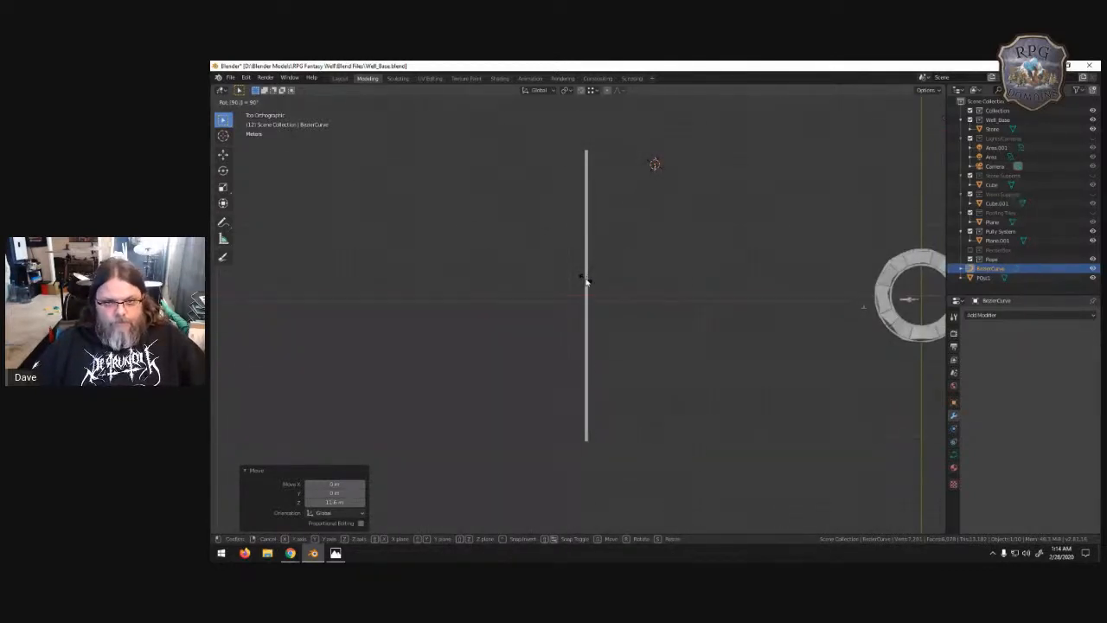
{"action": "key", "text": "Return"}
- Move the Bezier curve along Y and X so it sits just beside the middle of the pole
{"action": "key", "text": "g"}
{"action": "key", "text": "y"}
{"action": "left_click", "coordinate": [752, 268]}
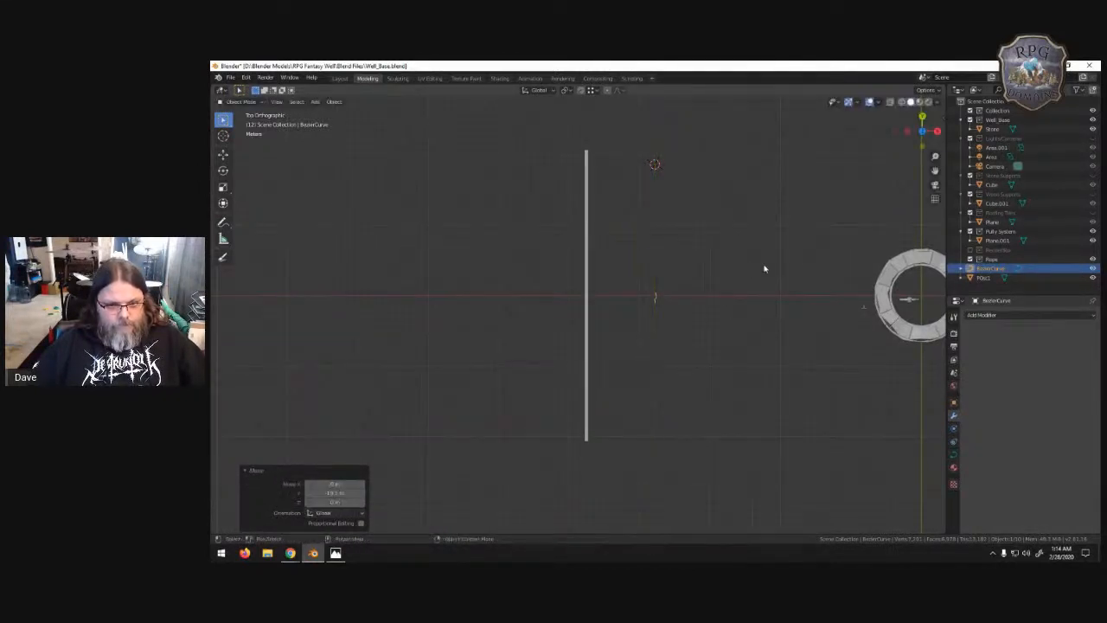
{"action": "key", "text": "g"}
{"action": "key", "text": "x"}
{"action": "left_click", "coordinate": [717, 271]}
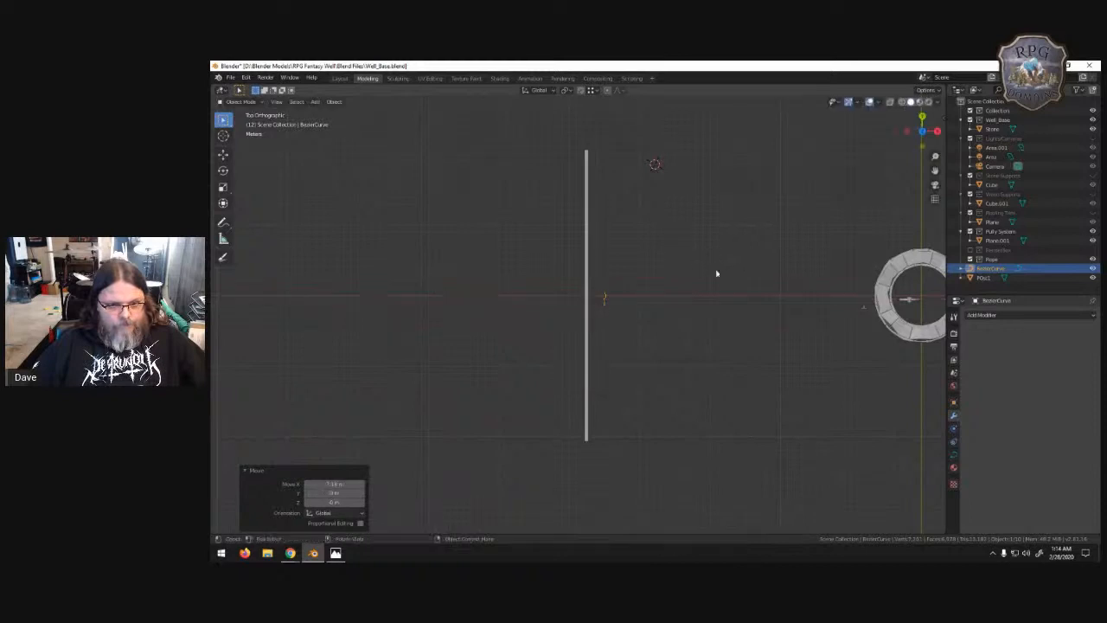
- Edit the Bezier curve and move its lower control point slightly away from the pole in top view
{"action": "scroll", "coordinate": [680, 282], "scroll_direction": "up", "scroll_amount": 3}
{"action": "scroll", "coordinate": [678, 282], "scroll_direction": "up", "scroll_amount": 4}
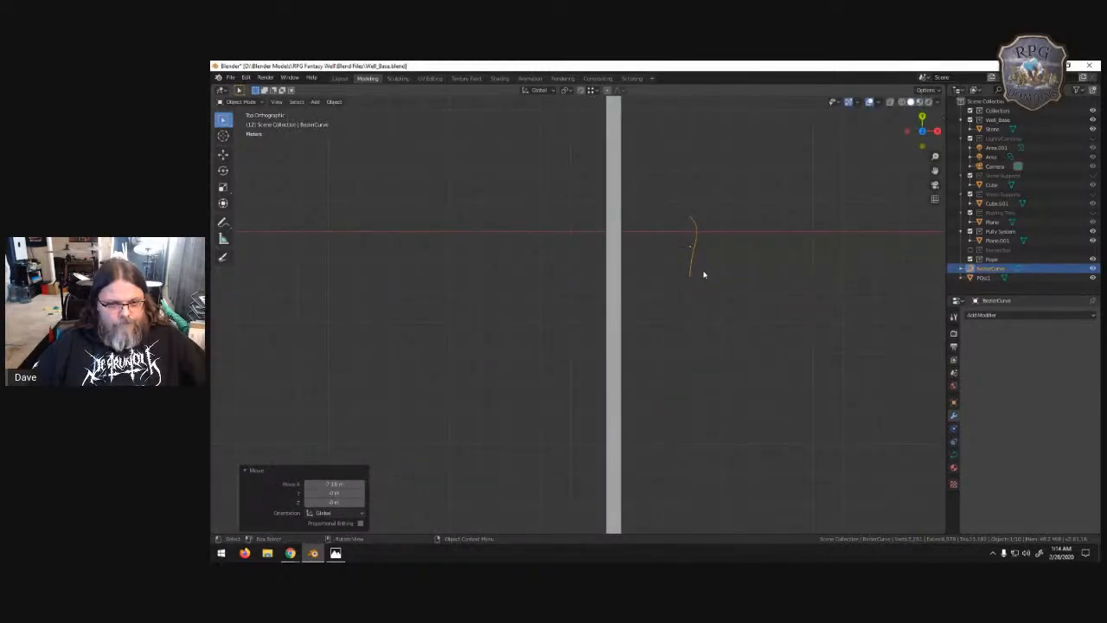
{"action": "key", "text": "Tab"}
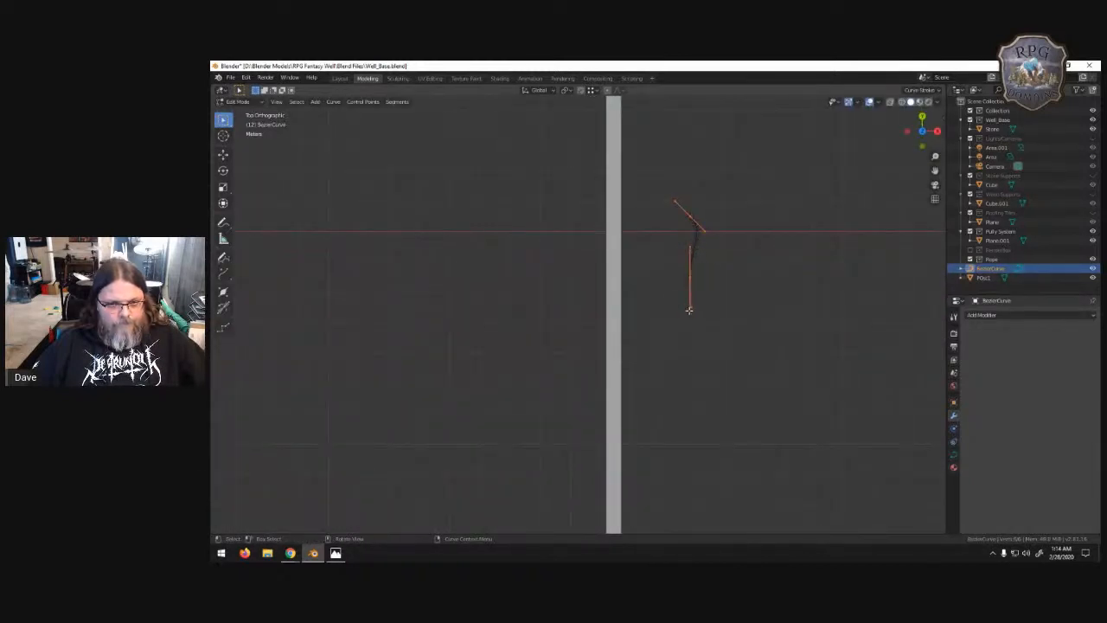
{"action": "key", "text": "alt+a"}
{"action": "left_click", "coordinate": [704, 295]}
{"action": "key", "text": "g"}
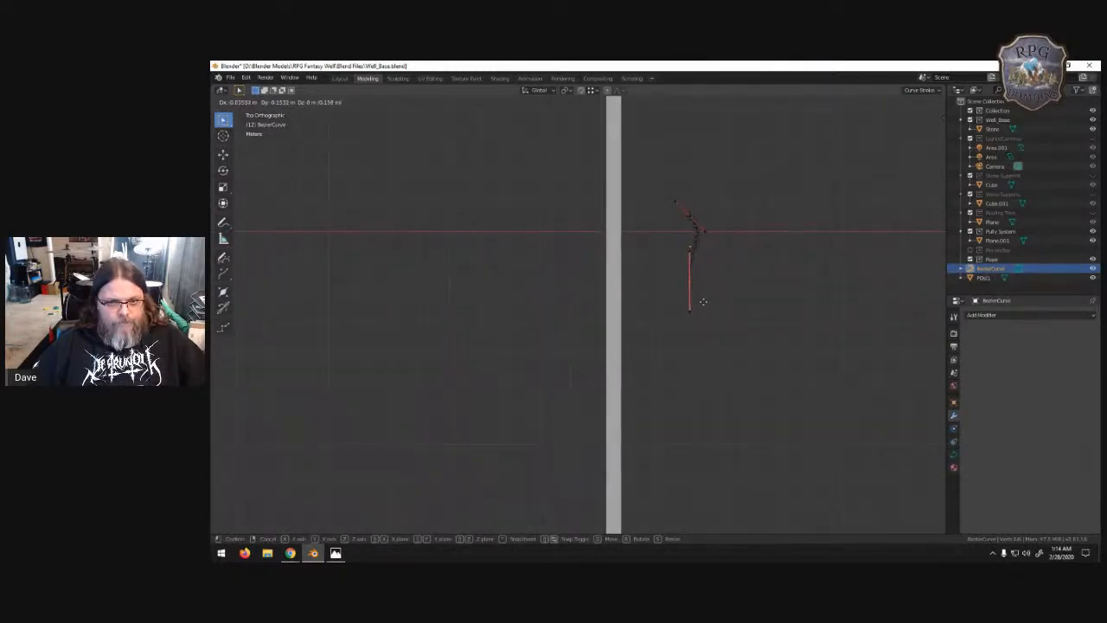
{"action": "left_click", "coordinate": [707, 300]}
- Shift the lower end handle about 0.52 m along X toward the pole to bow the curve
{"action": "left_click_drag", "start_coordinate": [696, 311], "coordinate": [713, 318]}
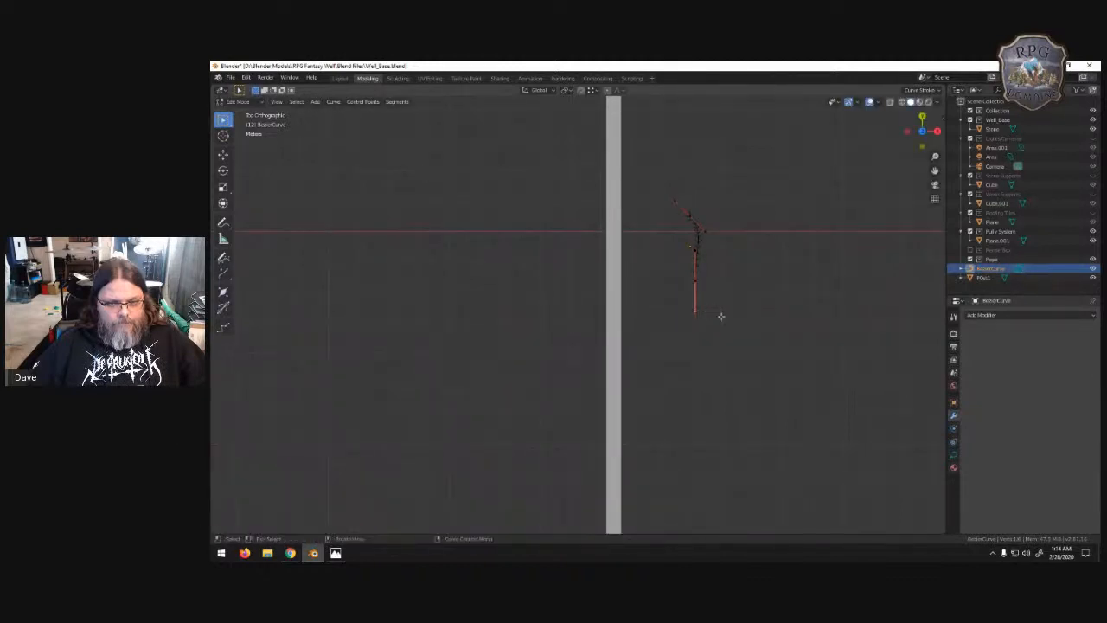
{"action": "key", "text": "g"}
{"action": "key", "text": "x"}
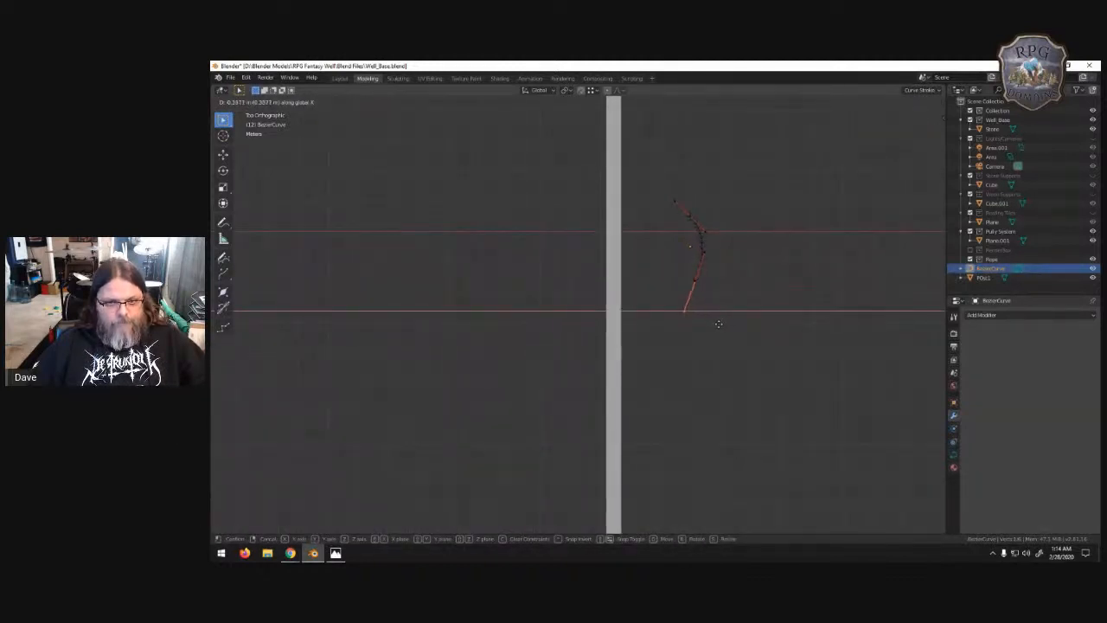
{"action": "left_click", "coordinate": [715, 321]}
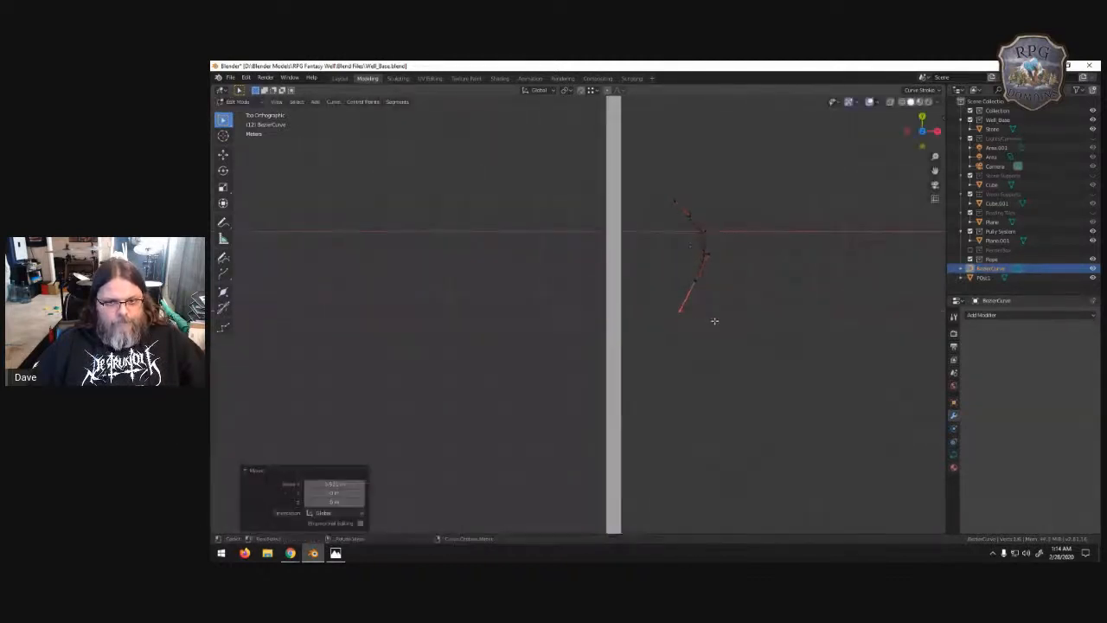
- Add a Screw modifier to the Bezier curve and set its axis to X
{"action": "left_click", "coordinate": [978, 315]}
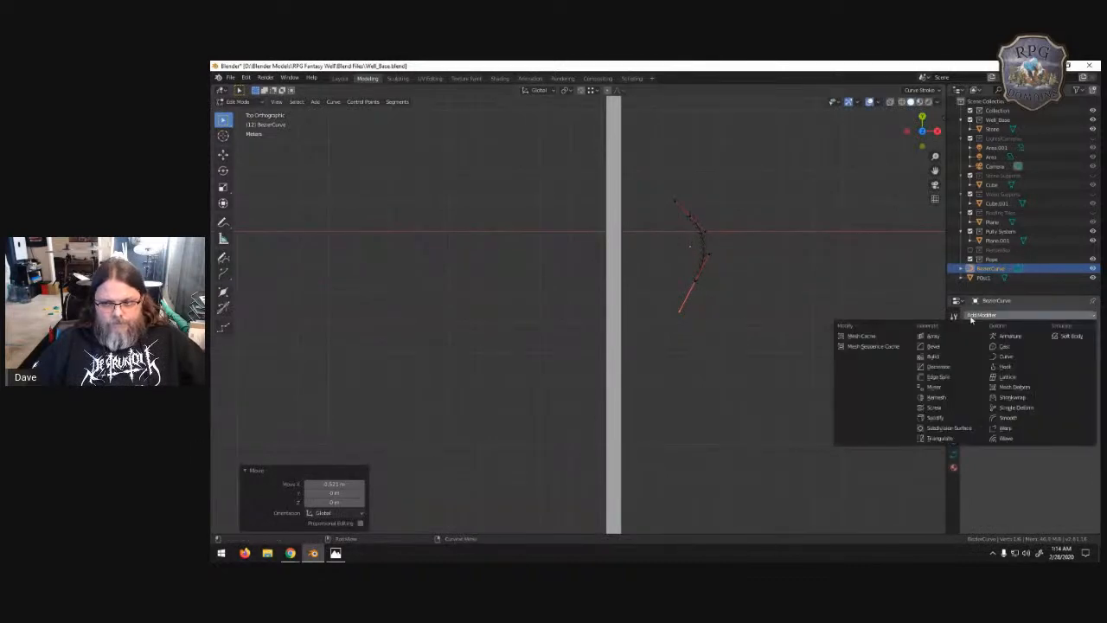
{"action": "left_click", "coordinate": [936, 408]}
{"action": "middle_click_drag", "start_coordinate": [814, 346], "coordinate": [761, 274]}
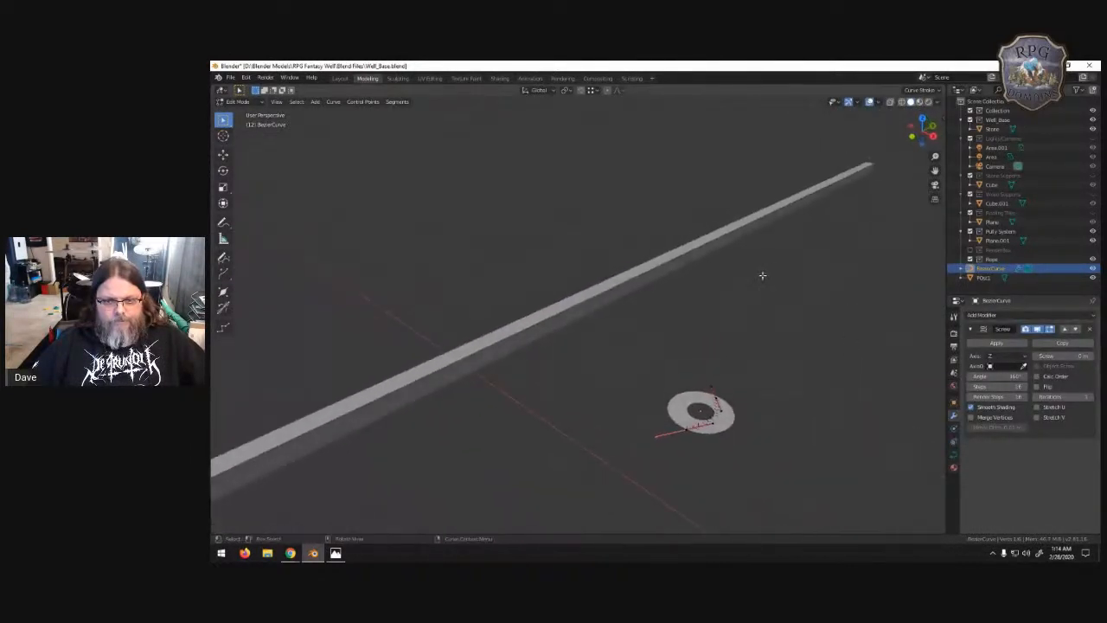
{"action": "left_click", "coordinate": [1012, 357]}
{"action": "left_click", "coordinate": [993, 367]}
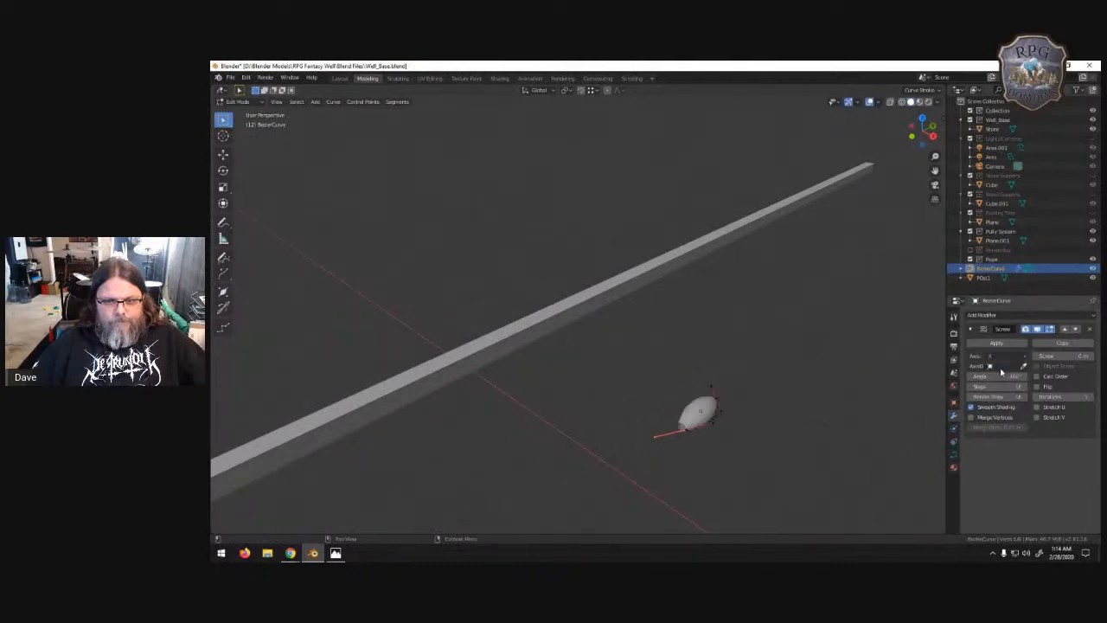
- Offset the curve's points slightly from its origin in front view, and set the Screw distance to about 6.7 m
{"action": "key", "text": "KP_1"}
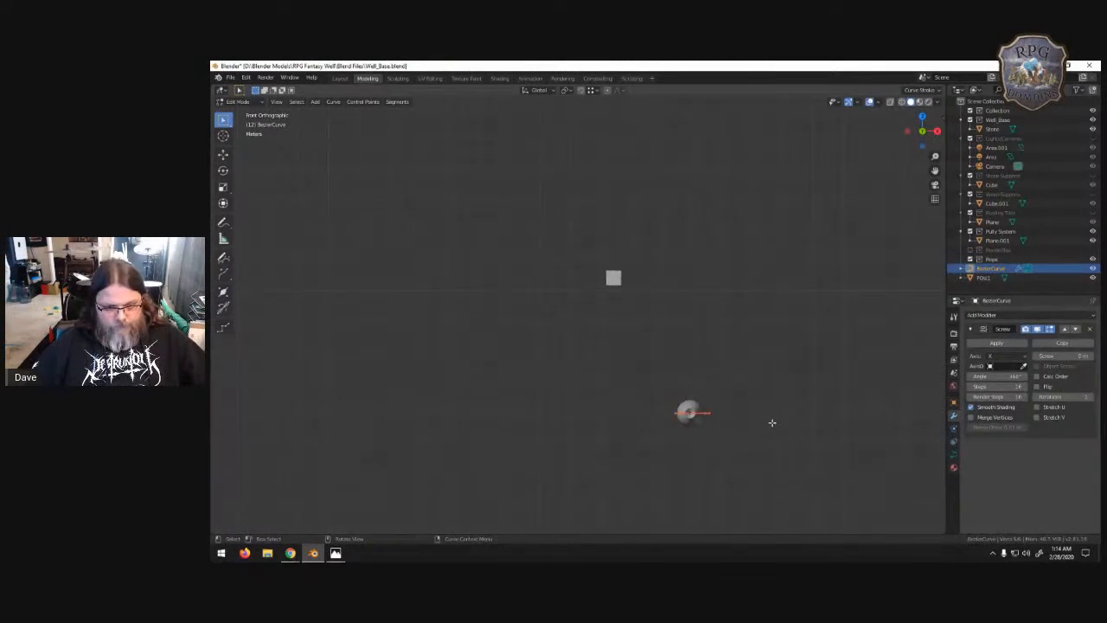
{"action": "key", "text": "g"}
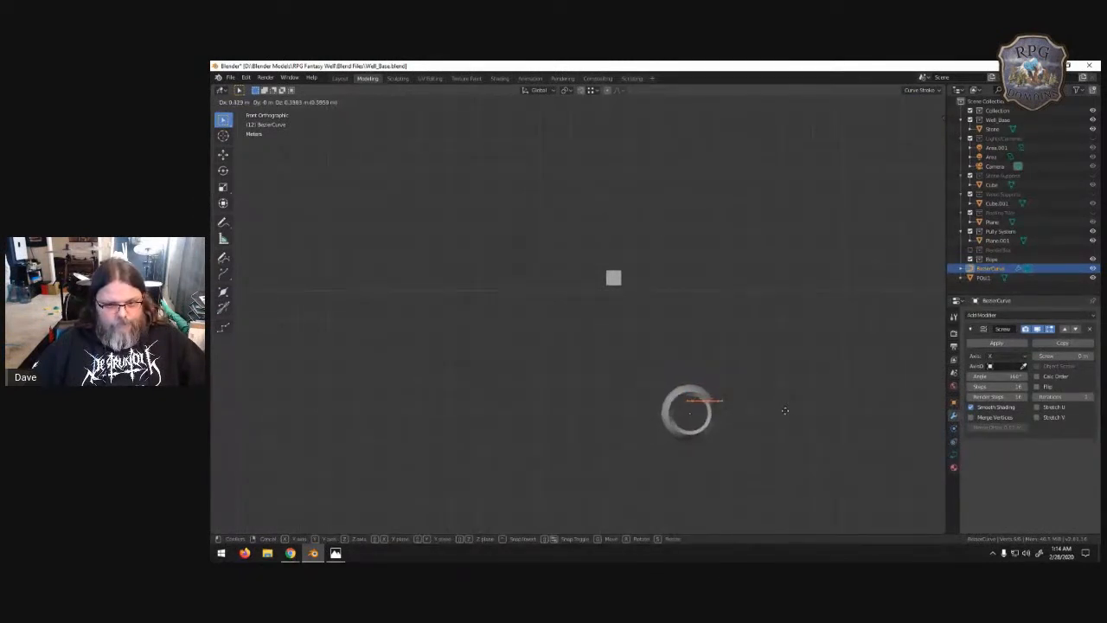
{"action": "left_click", "coordinate": [784, 418]}
{"action": "middle_click_drag", "start_coordinate": [784, 418], "coordinate": [801, 380]}
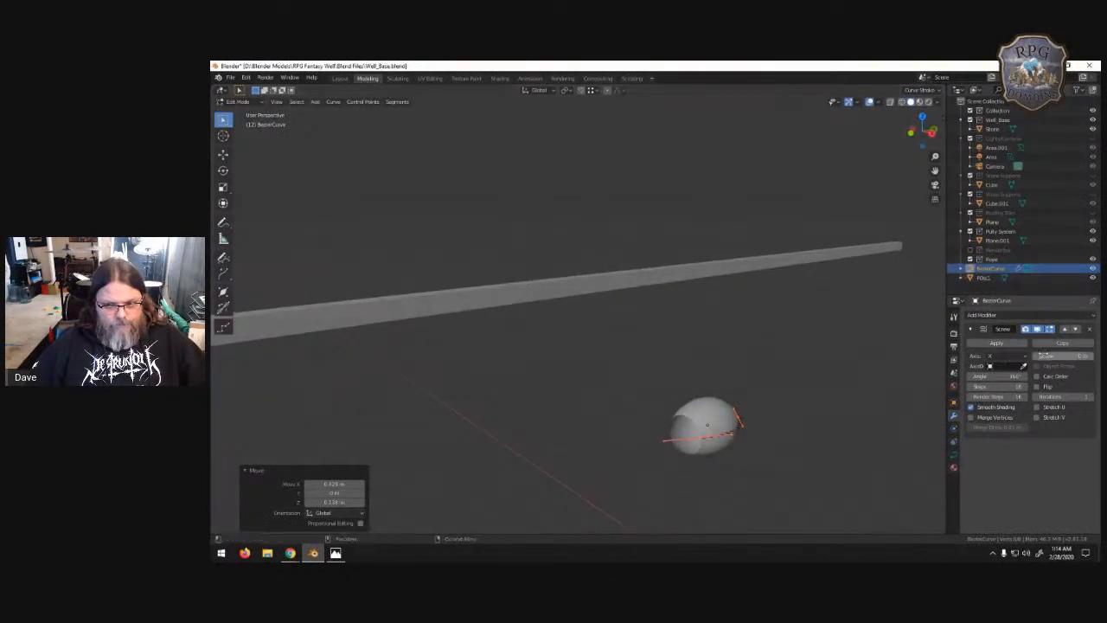
{"action": "left_click_drag", "start_coordinate": [1056, 360], "coordinate": [875, 378]}
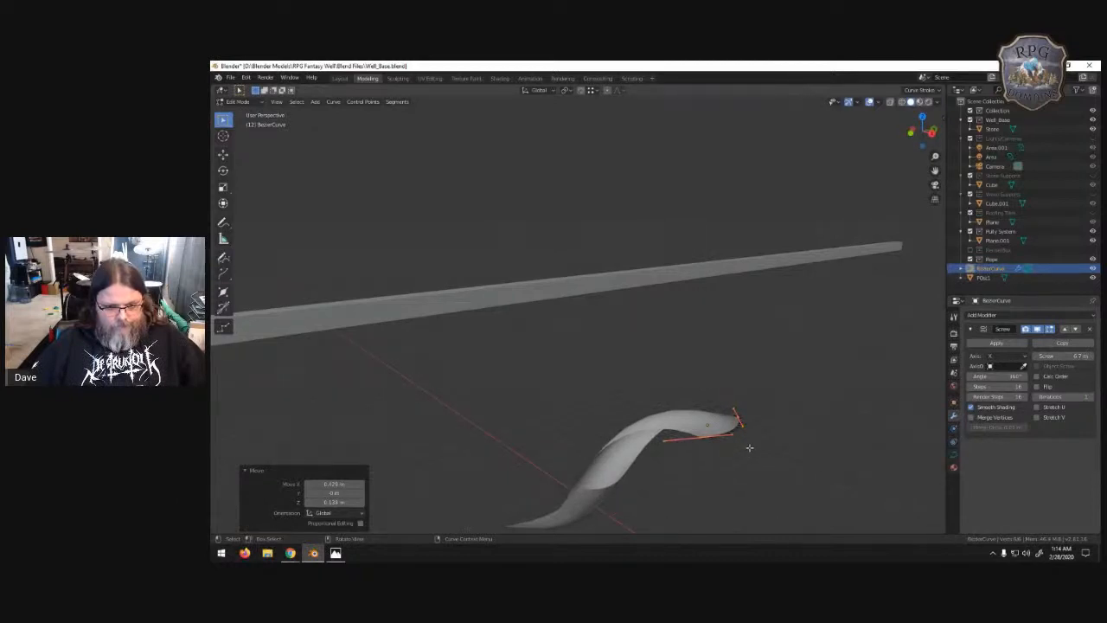
- Leave curve editing and move the screwed curve up onto the square pole, centring it around the pole in front view
{"action": "key", "text": "Tab"}
{"action": "key", "text": "g"}
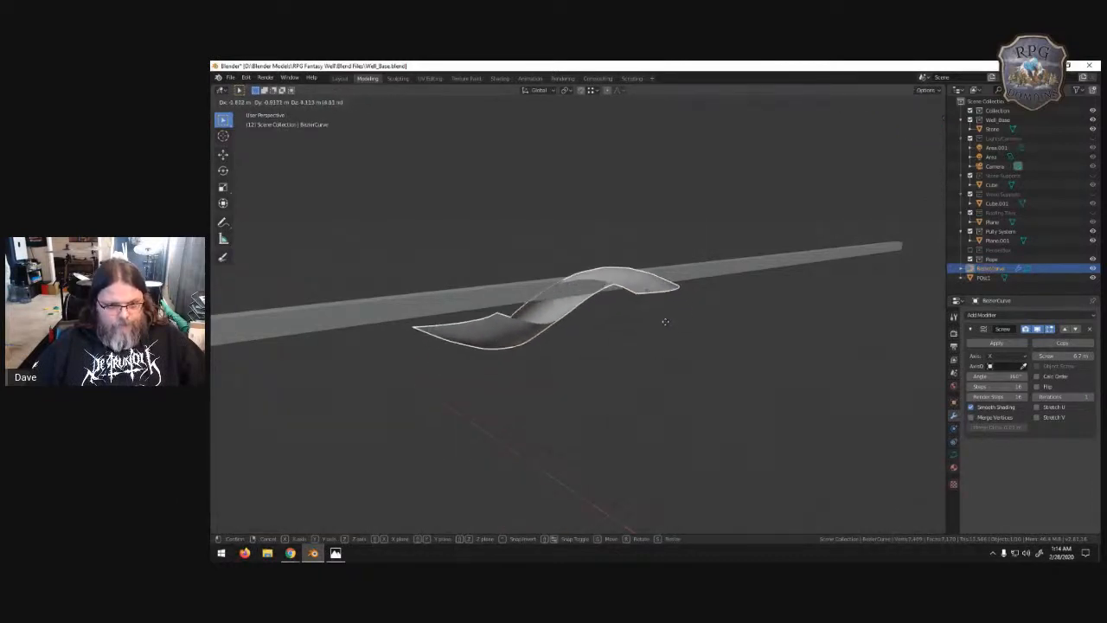
{"action": "left_click", "coordinate": [667, 317]}
{"action": "middle_click_drag", "start_coordinate": [667, 317], "coordinate": [657, 371]}
{"action": "key", "text": "KP_1"}
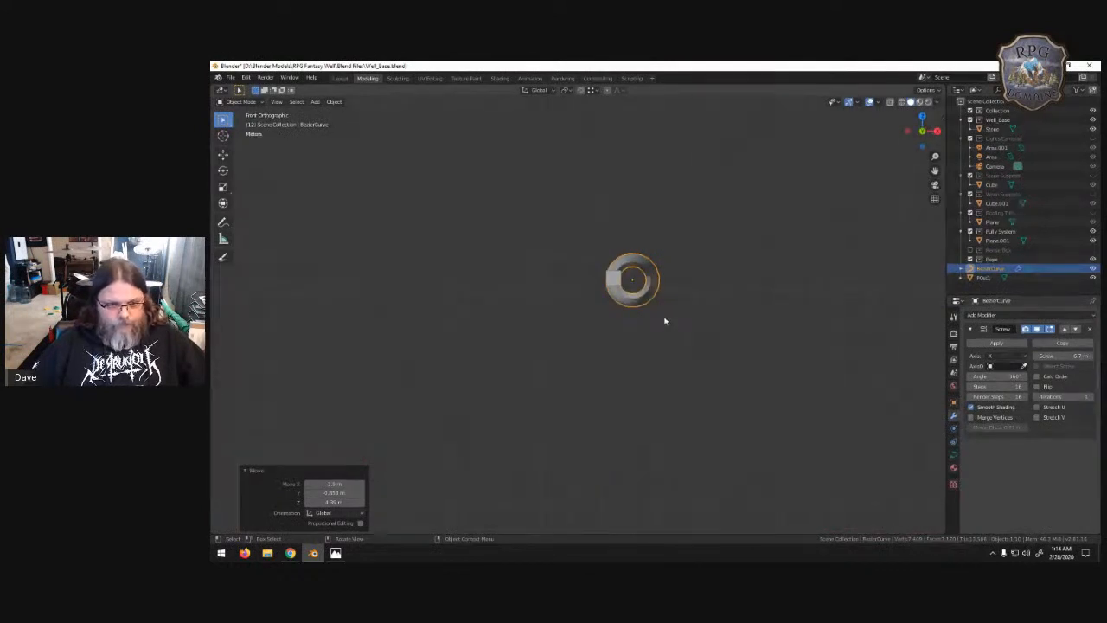
{"action": "scroll", "coordinate": [683, 314], "scroll_direction": "up", "scroll_amount": 3}
{"action": "key", "text": "g"}
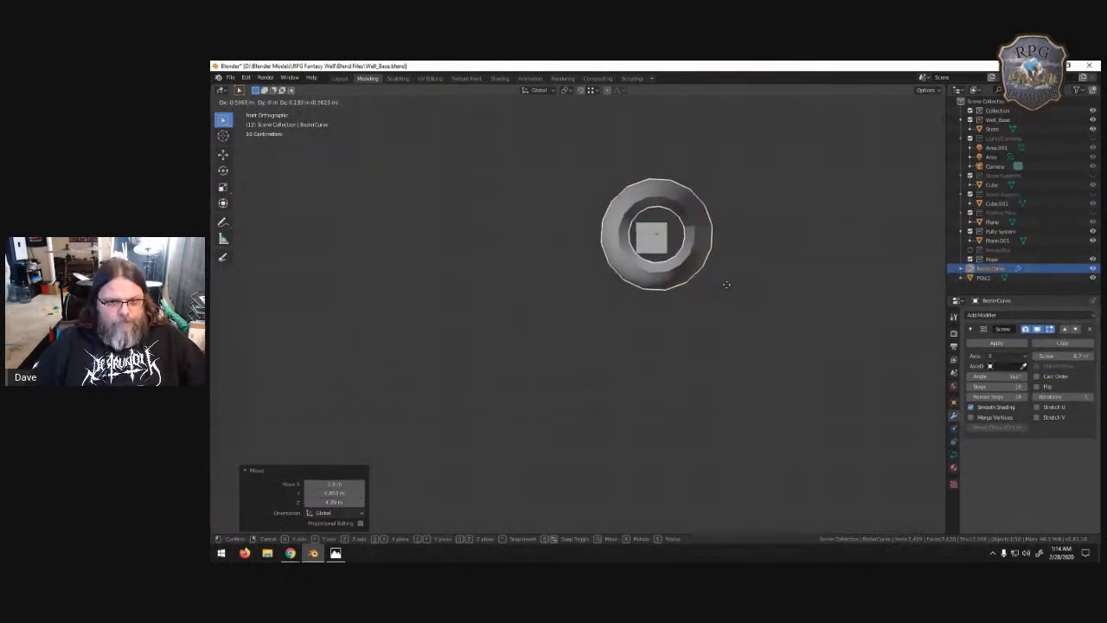
{"action": "left_click", "coordinate": [725, 287]}
- Scale the screwed curve uniformly to about 0.64 and recentre it on the pole in front view
{"action": "key", "text": "s"}
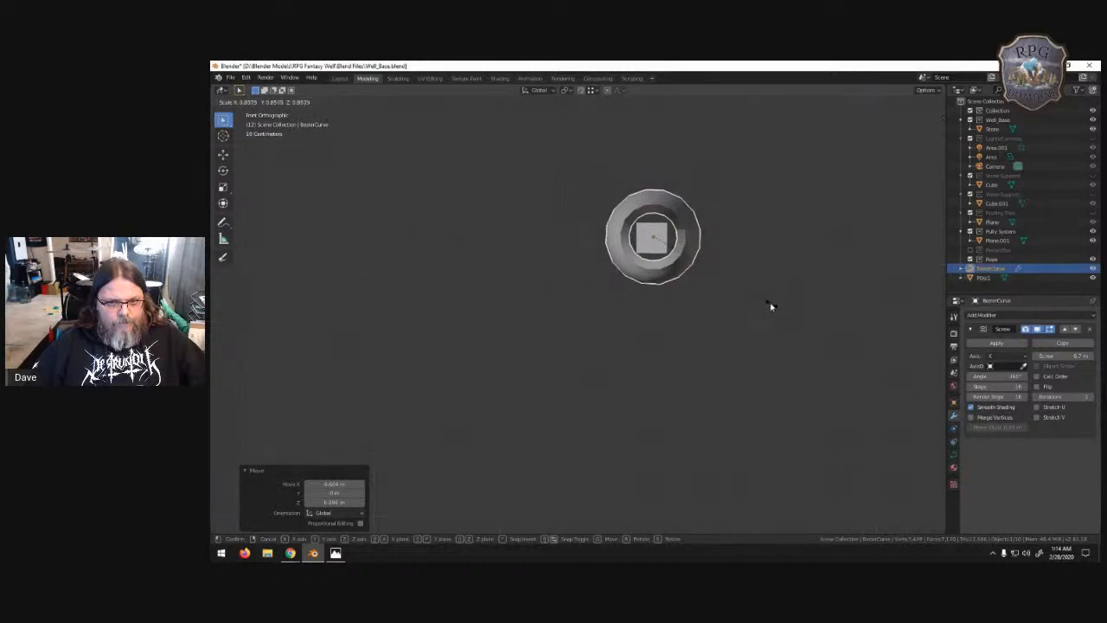
{"action": "left_click", "coordinate": [741, 294]}
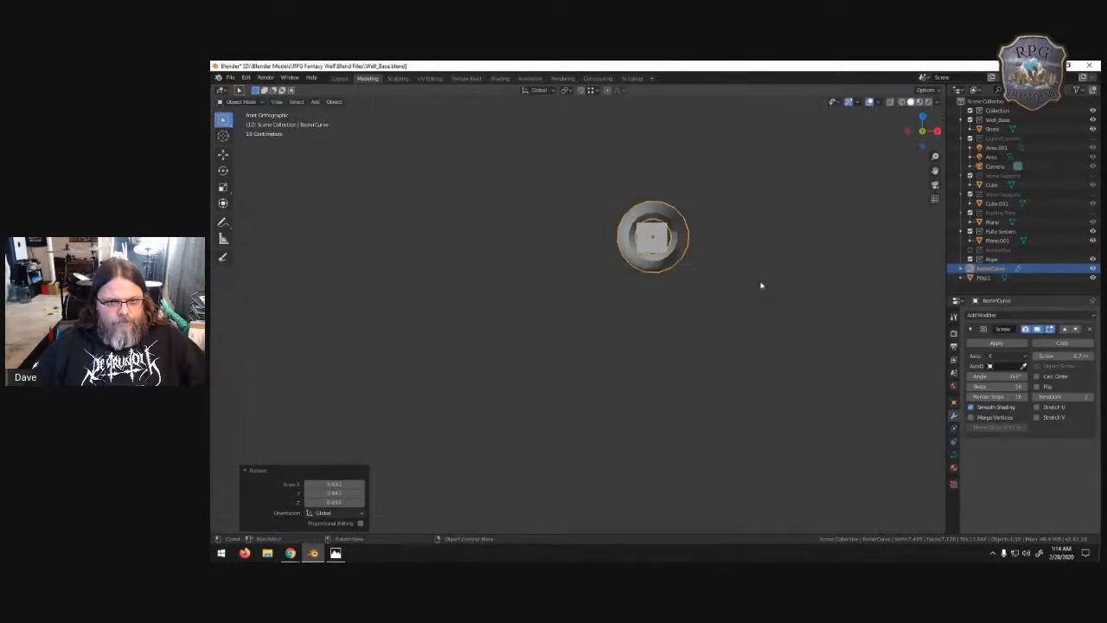
{"action": "key", "text": "g"}
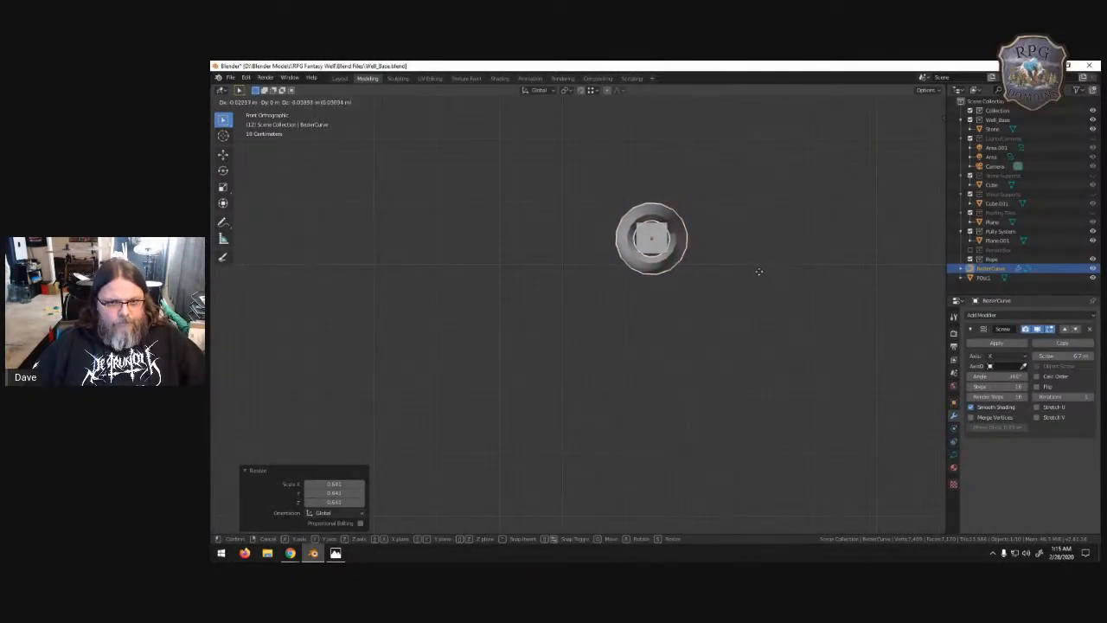
{"action": "left_click", "coordinate": [758, 274]}
{"action": "middle_click_drag", "start_coordinate": [758, 274], "coordinate": [651, 296]}
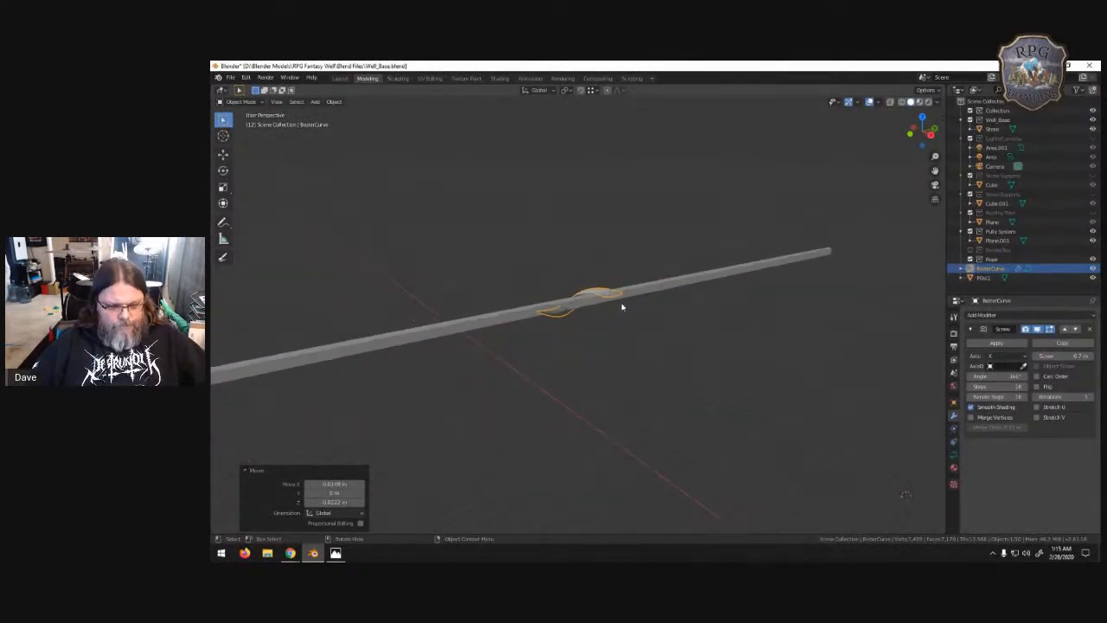
- Slide the spiral strand along Y to the near end of the pole
{"action": "key", "text": "g"}
{"action": "key", "text": "y"}
{"action": "left_click", "coordinate": [378, 378]}
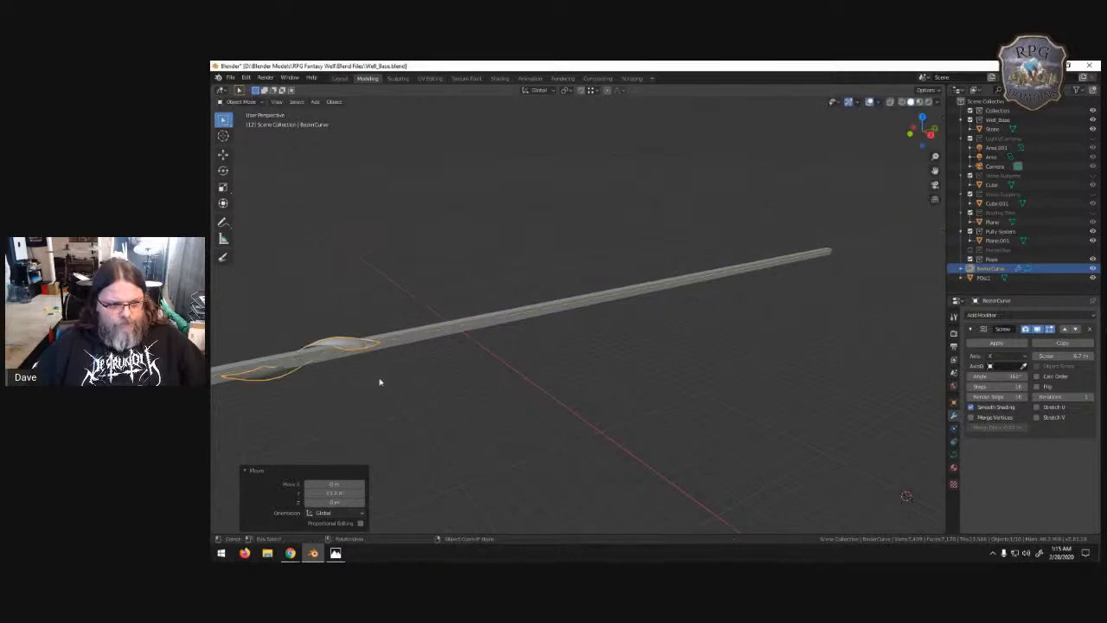
{"action": "middle_click_drag", "start_coordinate": [384, 381], "coordinate": [638, 327]}
{"action": "key", "text": "g"}
{"action": "key", "text": "y"}
{"action": "left_click", "coordinate": [622, 330]}
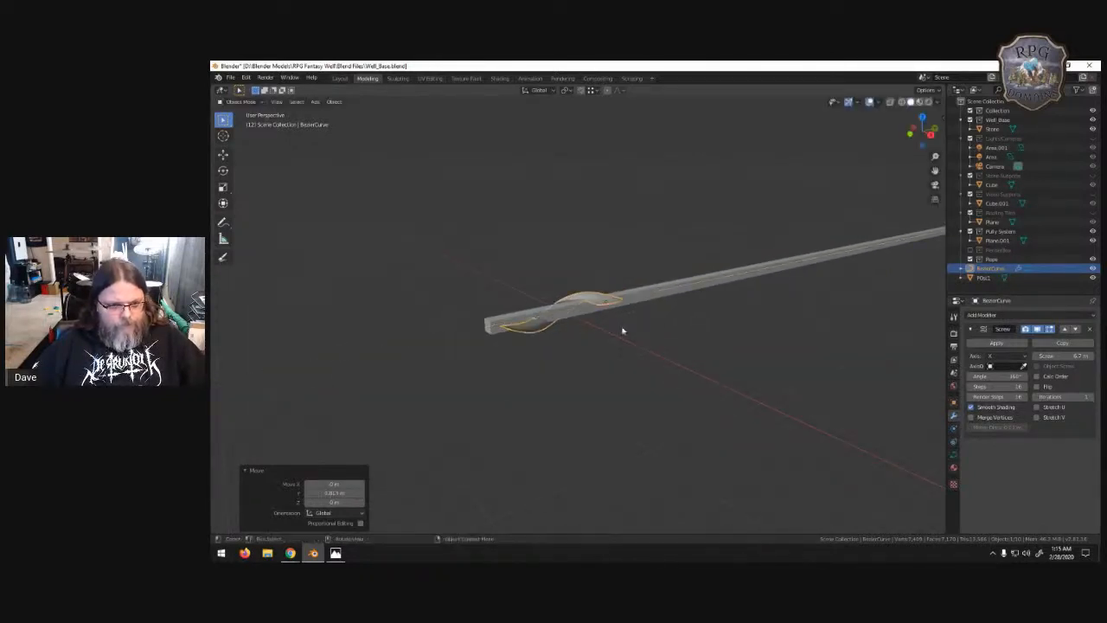
- Set the Screw modifier's distance to 2.4 m and its iterations to 4
{"action": "middle_click_drag", "start_coordinate": [629, 326], "coordinate": [676, 288]}
{"action": "scroll", "coordinate": [636, 312], "scroll_direction": "up", "scroll_amount": 5}
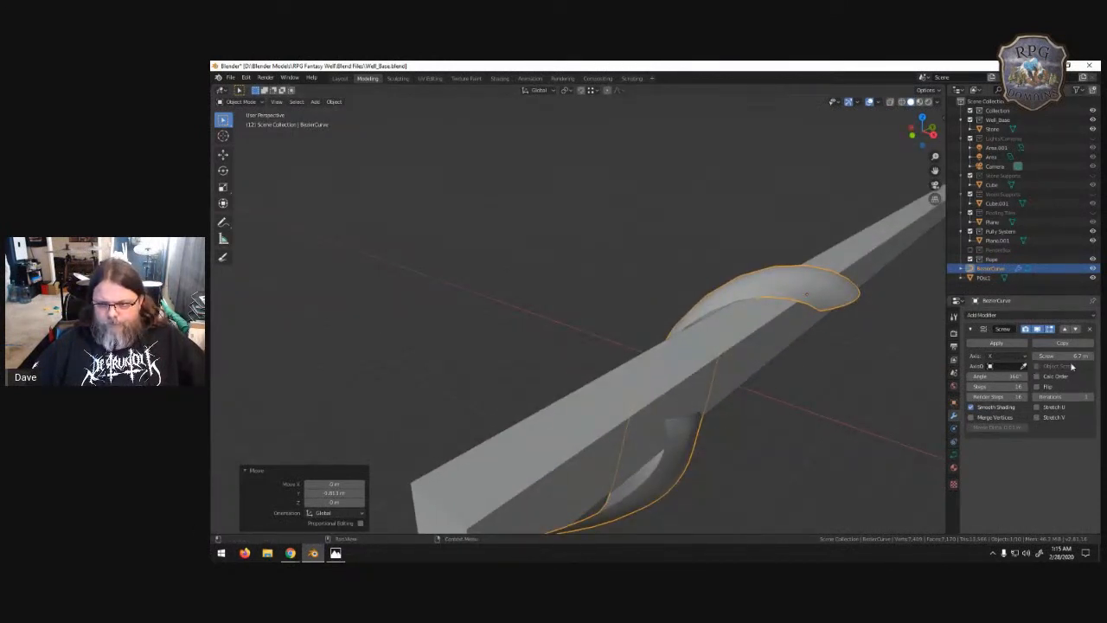
{"action": "left_click_drag", "start_coordinate": [1079, 358], "coordinate": [1054, 357]}
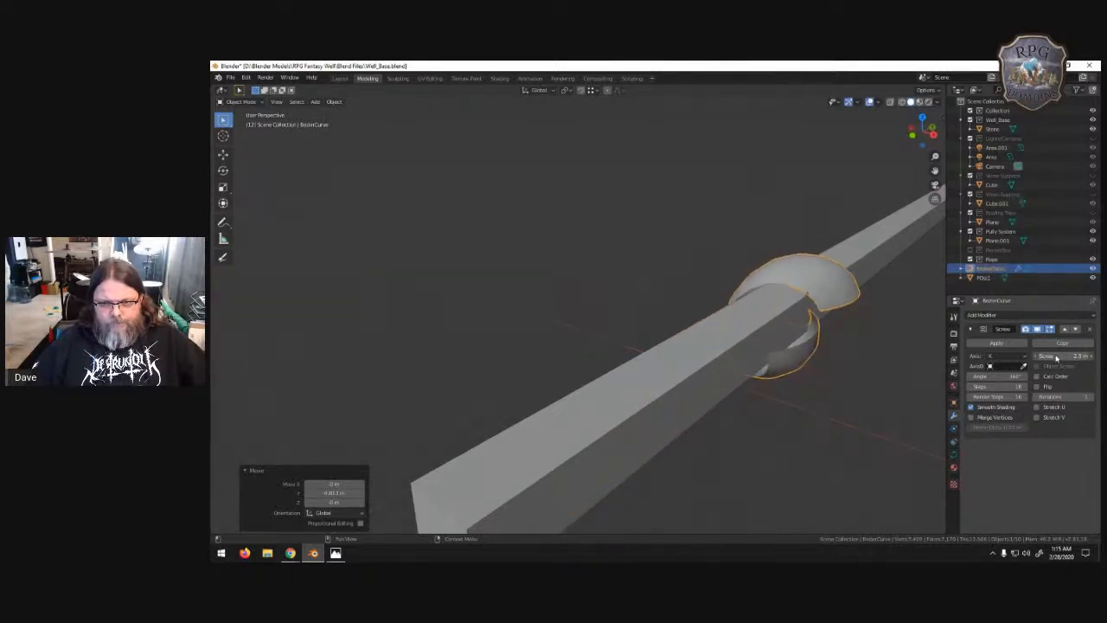
{"action": "left_click", "coordinate": [1092, 399]}
{"action": "left_click", "coordinate": [1092, 399]}
{"action": "left_click", "coordinate": [1092, 399]}
{"action": "middle_click_drag", "start_coordinate": [900, 390], "coordinate": [851, 367]}
{"action": "scroll", "coordinate": [831, 367], "scroll_direction": "down", "scroll_amount": 5}
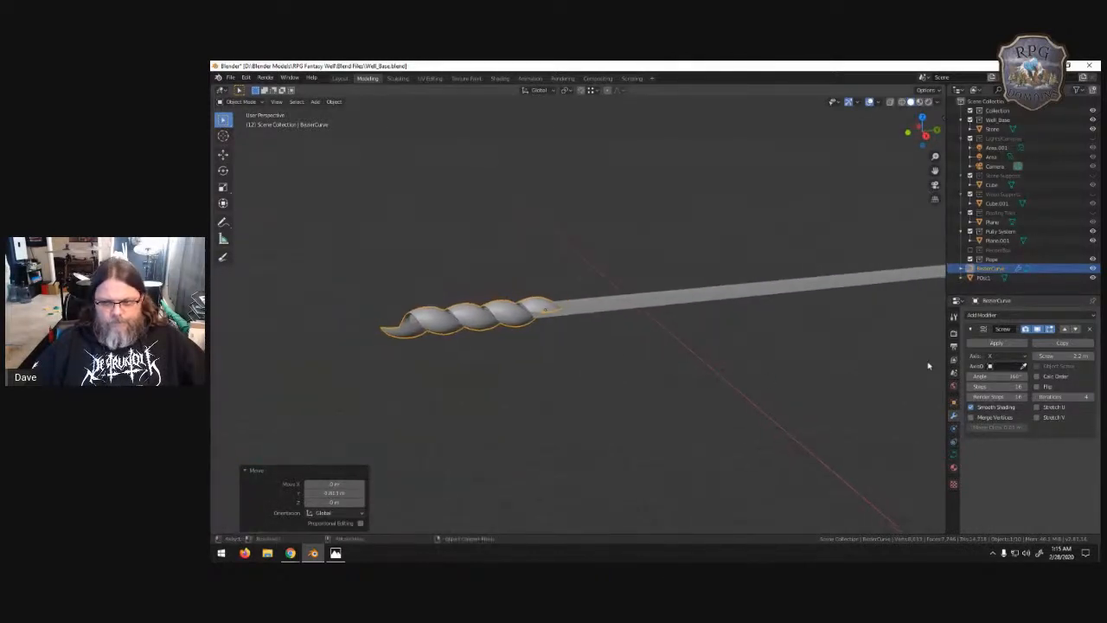
{"action": "left_click_drag", "start_coordinate": [1071, 355], "coordinate": [1072, 360]}
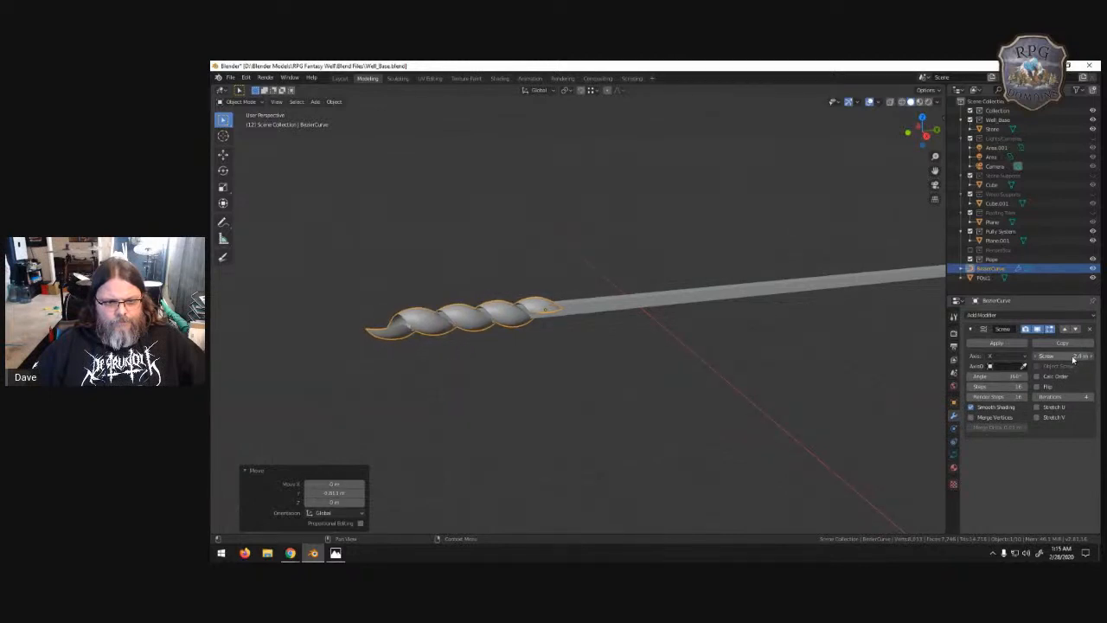
- Move the four-turn strand along Y so it sits within the pole's length, and inspect how it wraps the pole
{"action": "key", "text": "g"}
{"action": "key", "text": "y"}
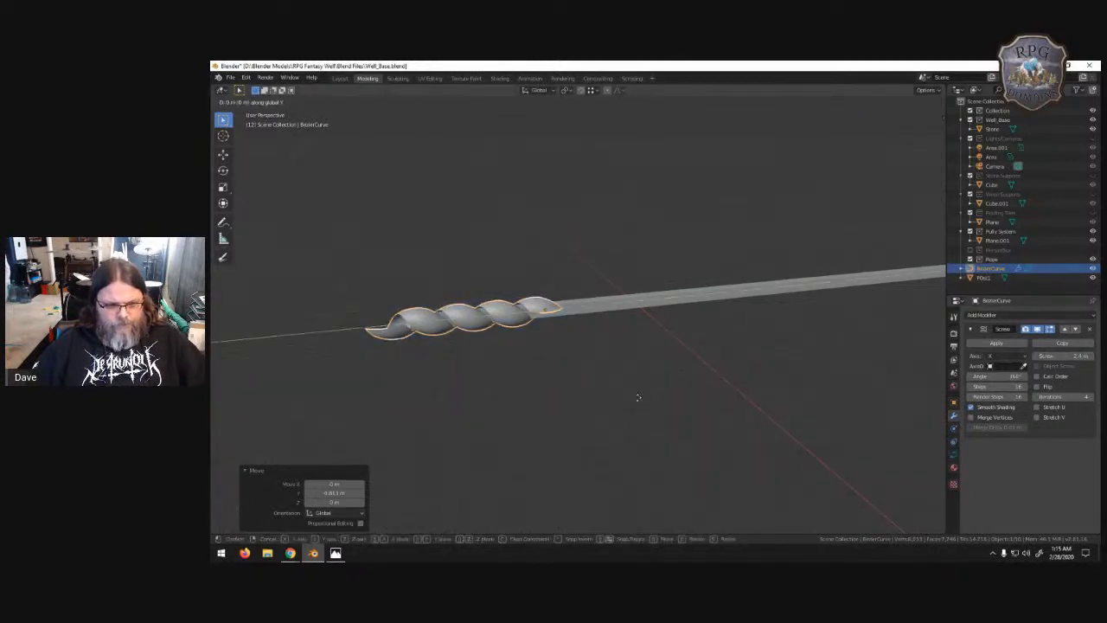
{"action": "left_click", "coordinate": [649, 381]}
{"action": "middle_click_drag", "start_coordinate": [627, 351], "coordinate": [811, 341]}
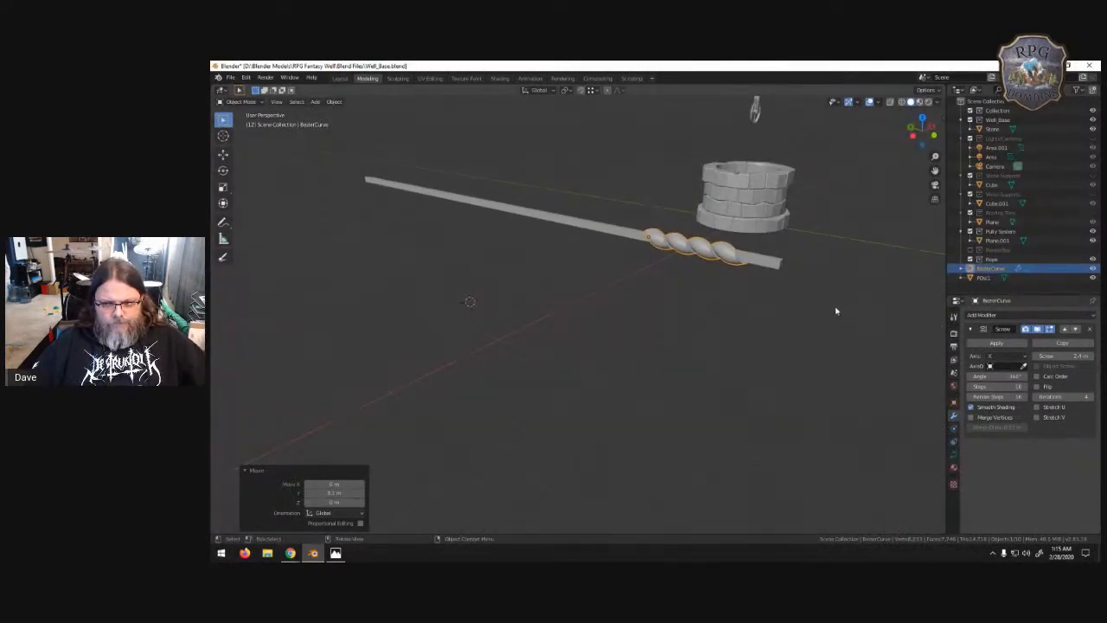
{"action": "key", "text": "s"}
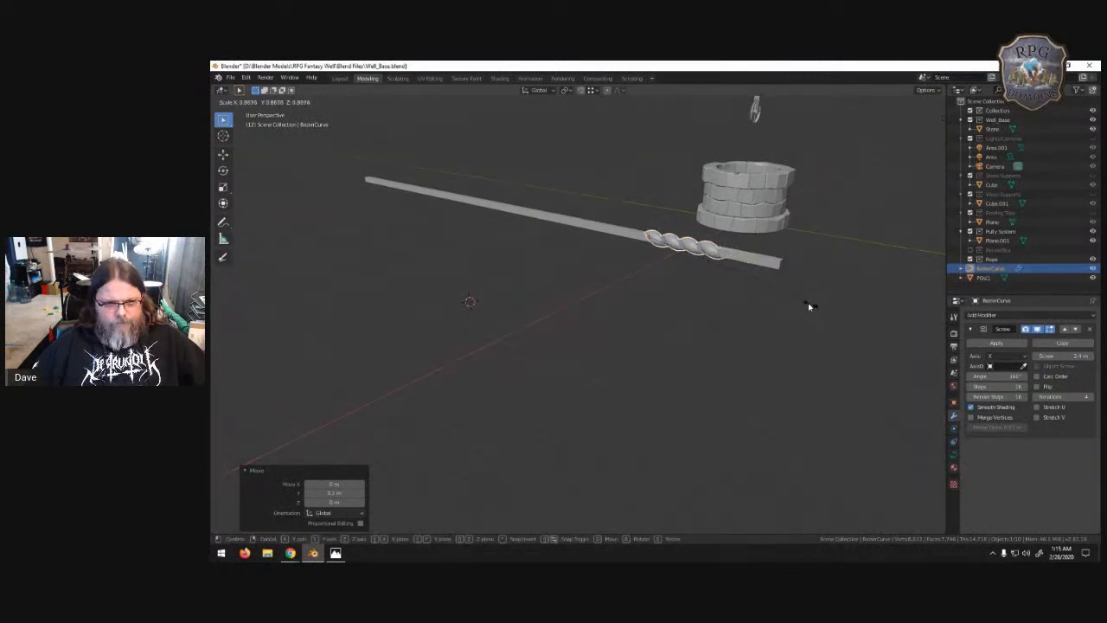
{"action": "key", "text": "Escape"}
{"action": "middle_click_drag", "start_coordinate": [796, 307], "coordinate": [769, 277]}
{"action": "scroll", "coordinate": [741, 317], "scroll_direction": "up", "scroll_amount": 5}
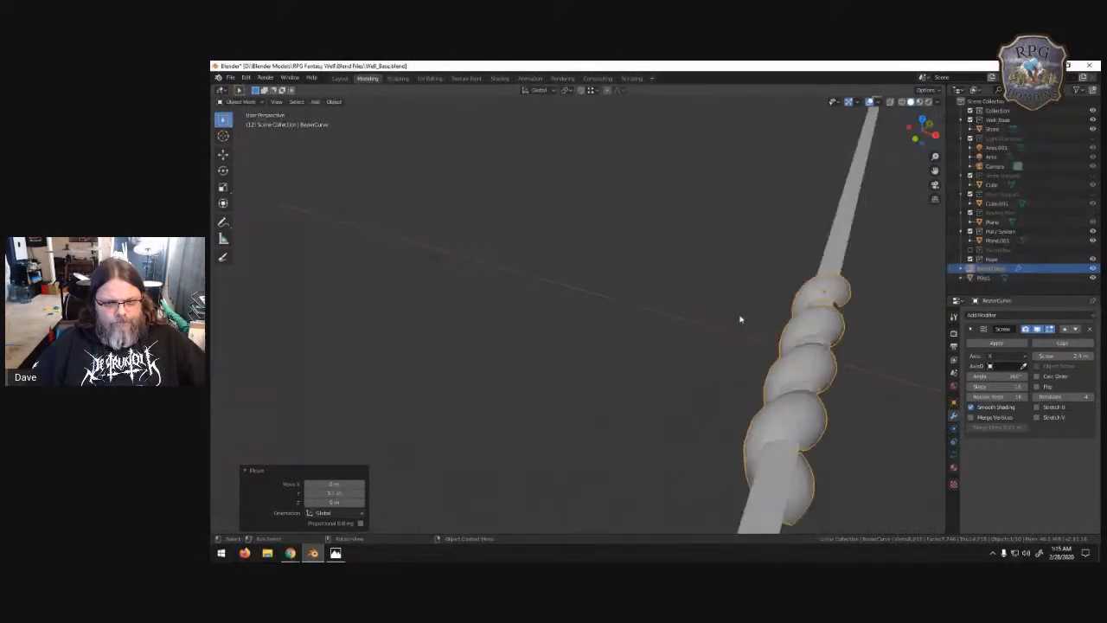
{"action": "middle_click_drag", "start_coordinate": [835, 333], "coordinate": [799, 311]}
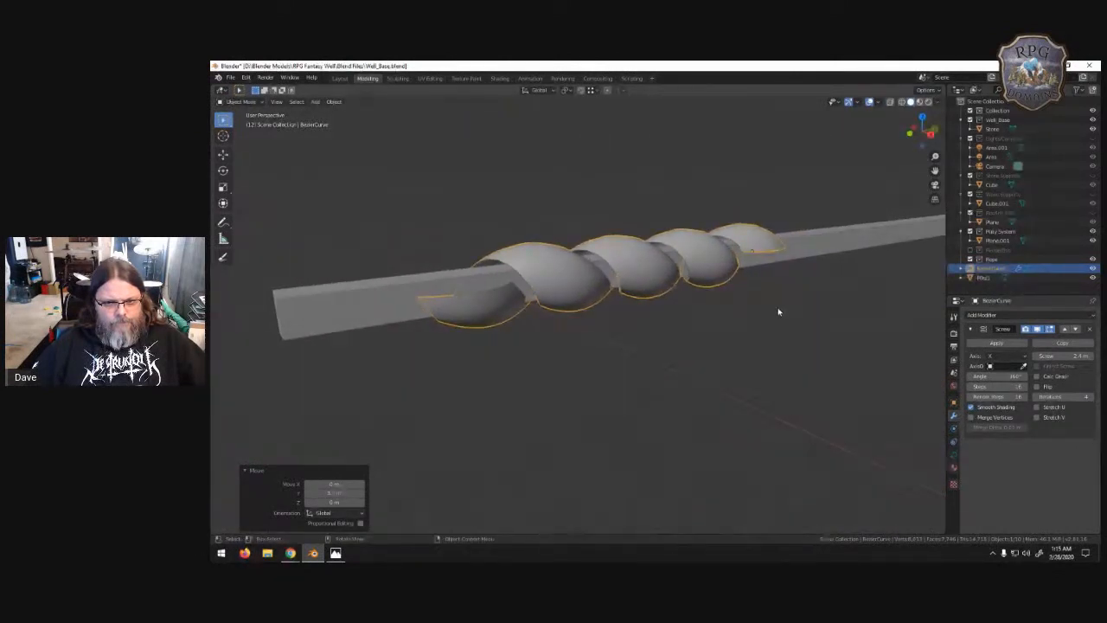
- Try a Remesh modifier on the spiral strand and undo it
{"action": "left_click", "coordinate": [1032, 317]}
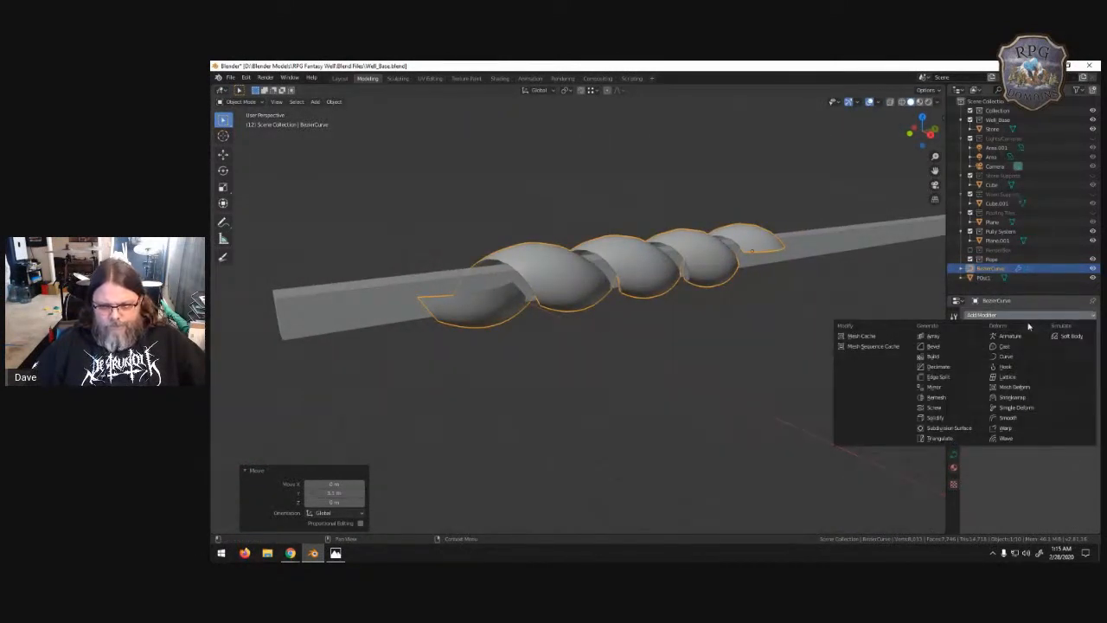
{"action": "left_click", "coordinate": [948, 398]}
{"action": "middle_click_drag", "start_coordinate": [734, 394], "coordinate": [816, 397]}
{"action": "key", "text": "ctrl+z"}
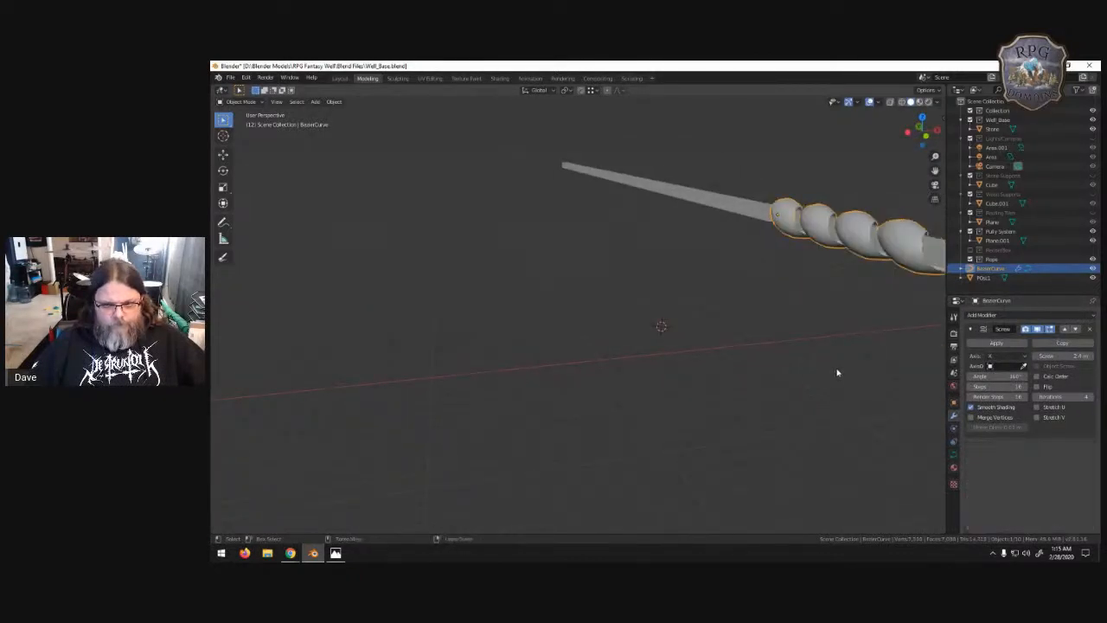
- Try a Bevel modifier with 0.24 m width and 3 segments on the strand, inspect the shape, and remove the modifier
{"action": "left_click", "coordinate": [1011, 315]}
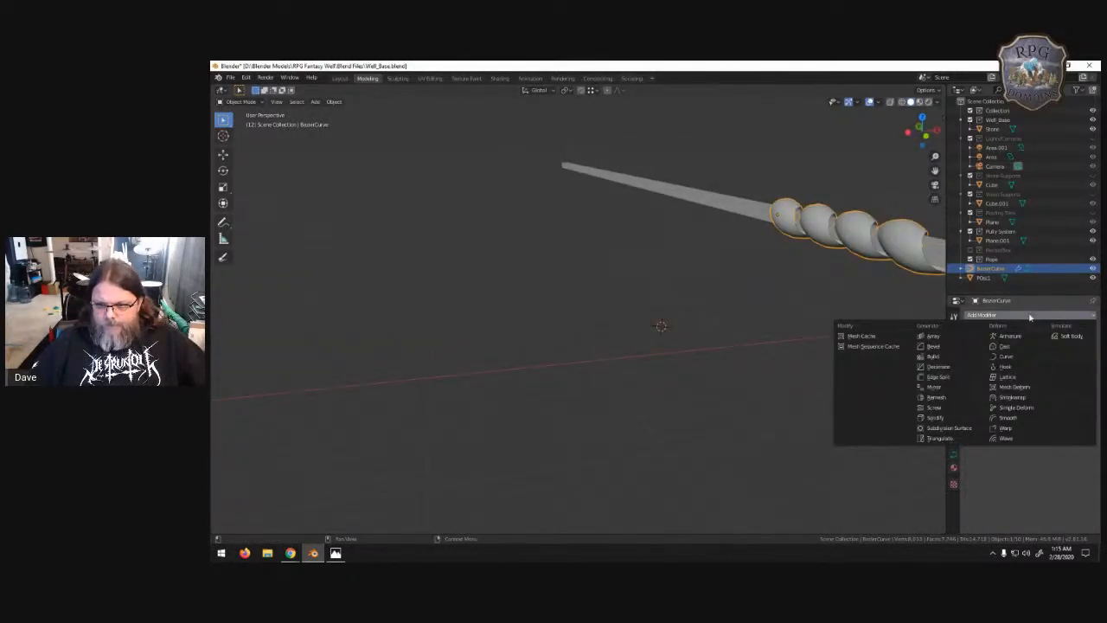
{"action": "left_click", "coordinate": [968, 348]}
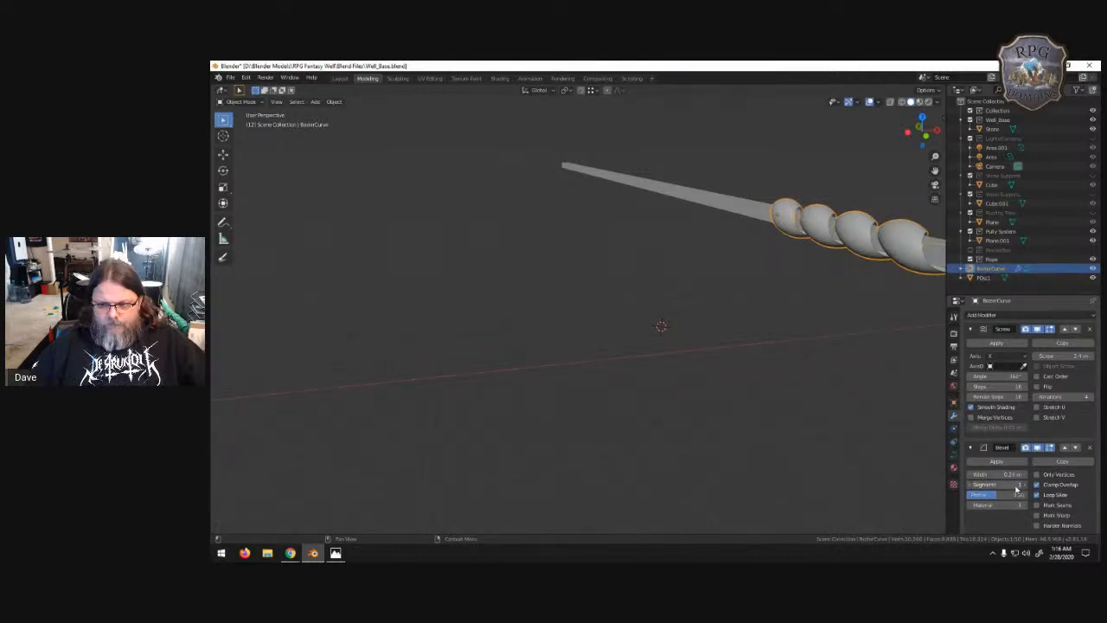
{"action": "left_click", "coordinate": [1024, 485]}
{"action": "left_click", "coordinate": [1023, 485]}
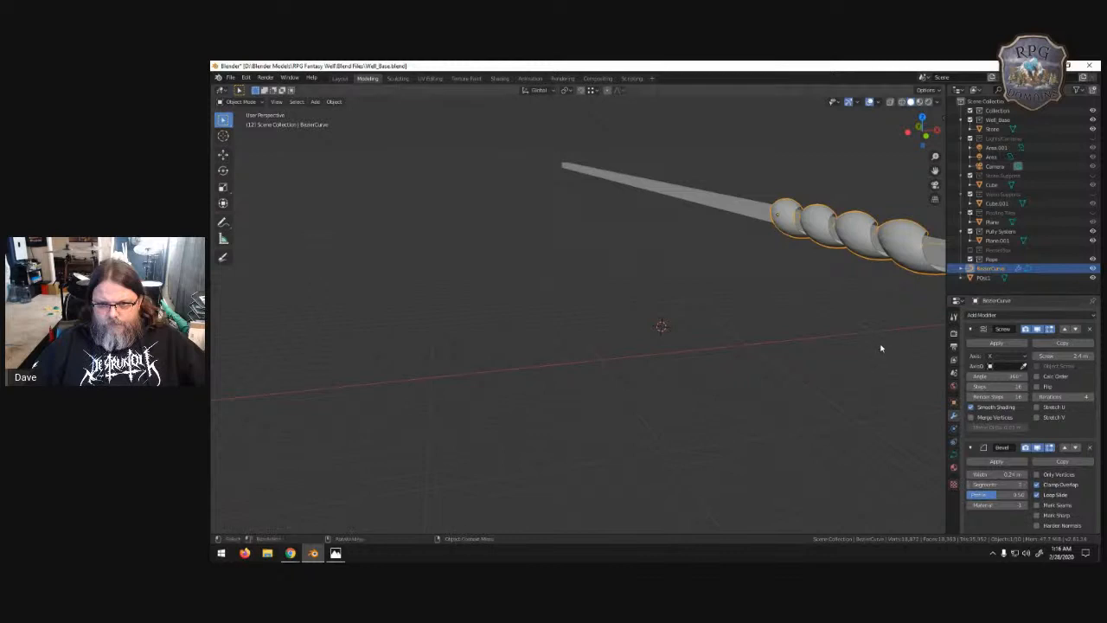
{"action": "scroll", "coordinate": [882, 349], "scroll_direction": "up", "scroll_amount": 2}
{"action": "key", "text": "KP_Decimal"}
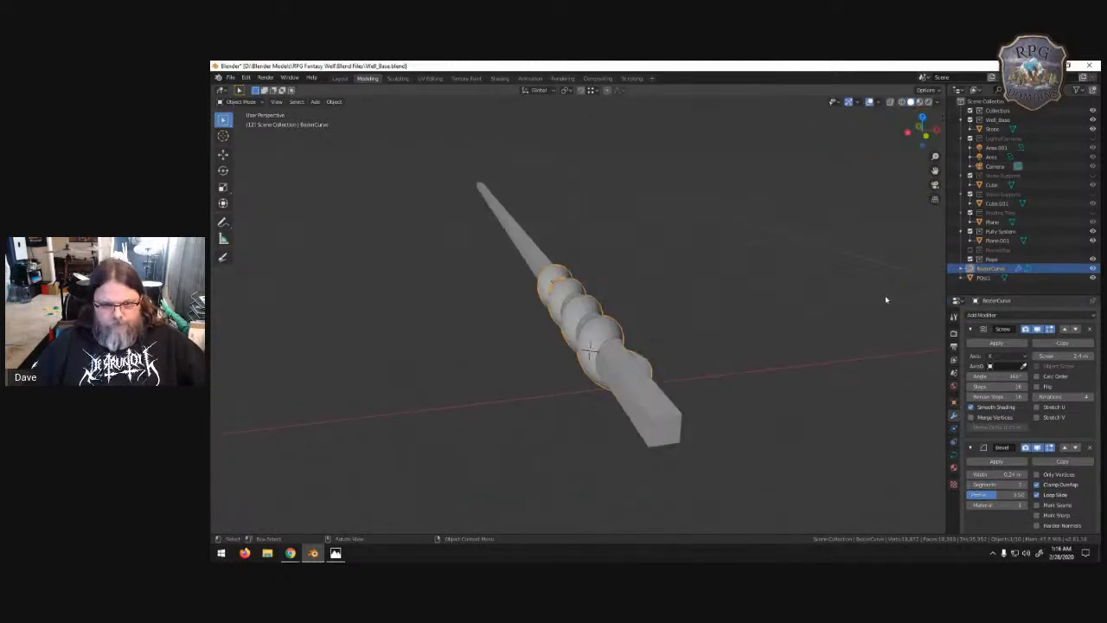
{"action": "scroll", "coordinate": [641, 332], "scroll_direction": "up", "scroll_amount": 3}
{"action": "middle_click_drag", "start_coordinate": [662, 321], "coordinate": [724, 306]}
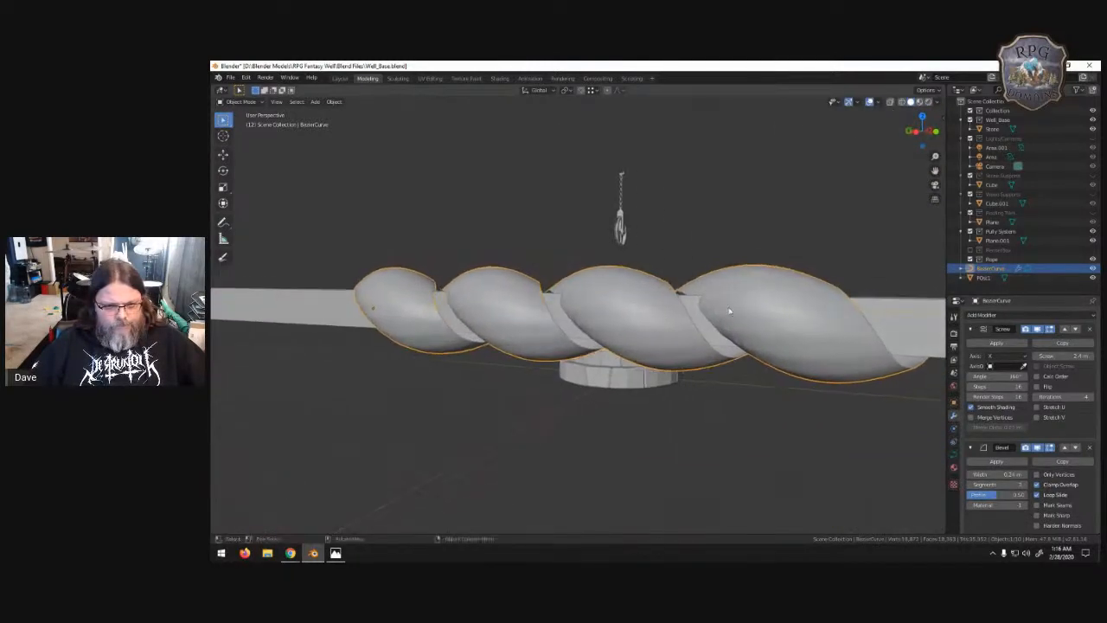
{"action": "left_click", "coordinate": [1089, 448]}
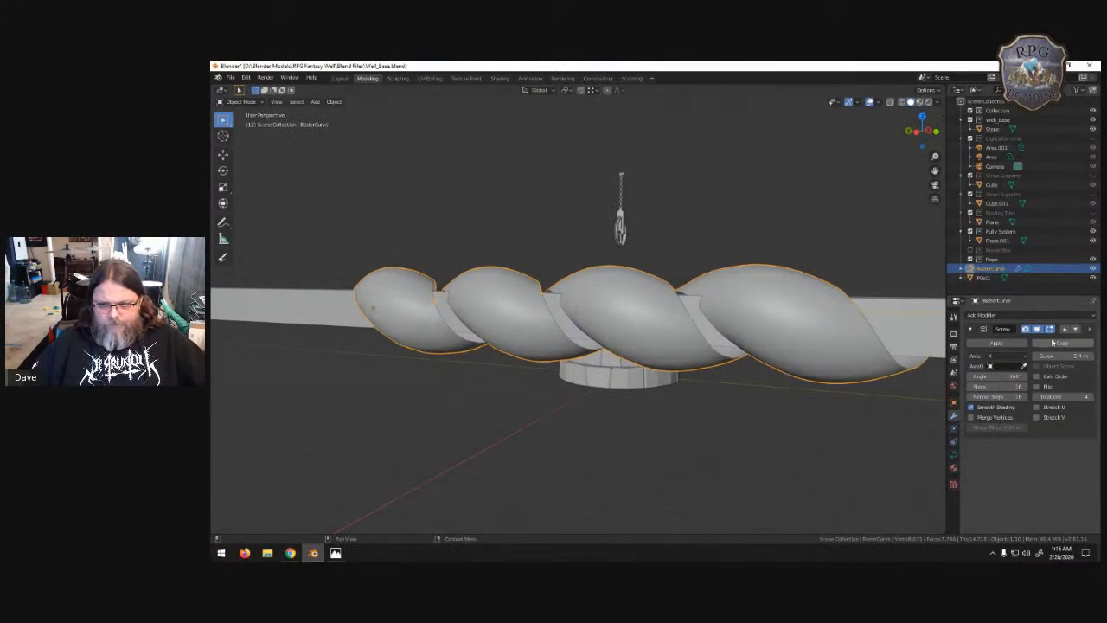
- Try a Simple Deform modifier in Bend mode with a changed angle on the strand, and remove it
{"action": "left_click", "coordinate": [1027, 316]}
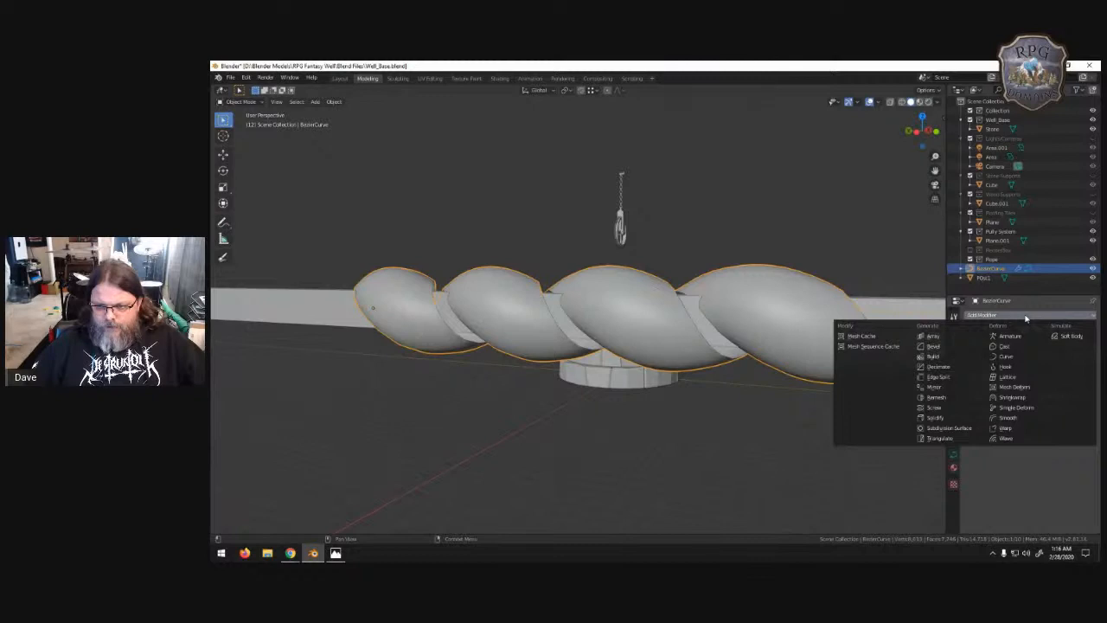
{"action": "left_click", "coordinate": [1021, 408]}
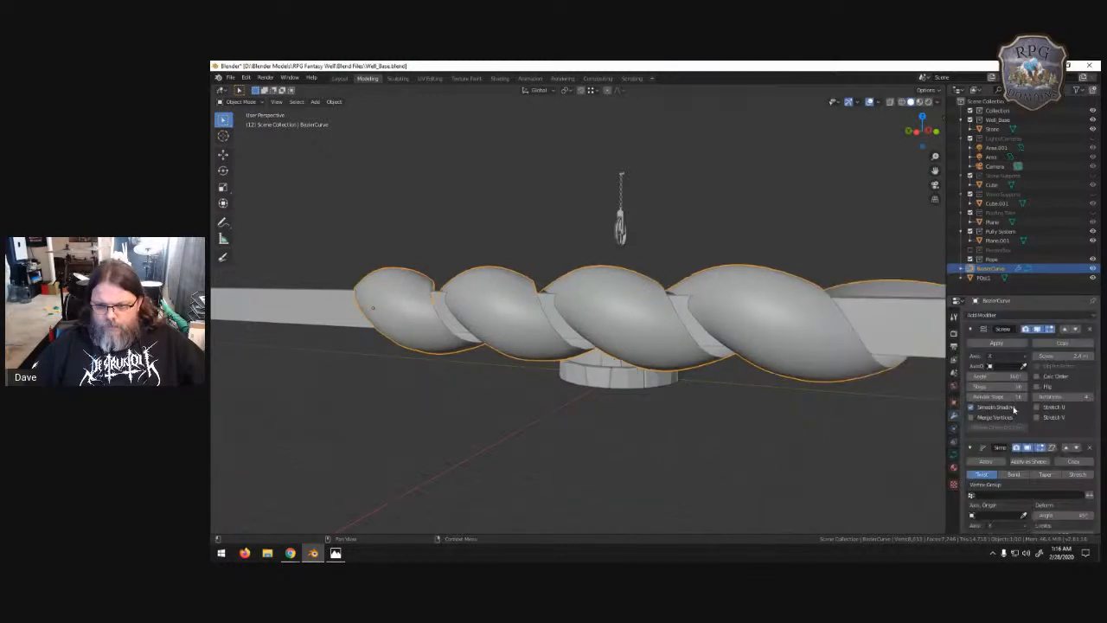
{"action": "scroll", "coordinate": [1025, 419], "scroll_direction": "down", "scroll_amount": 1}
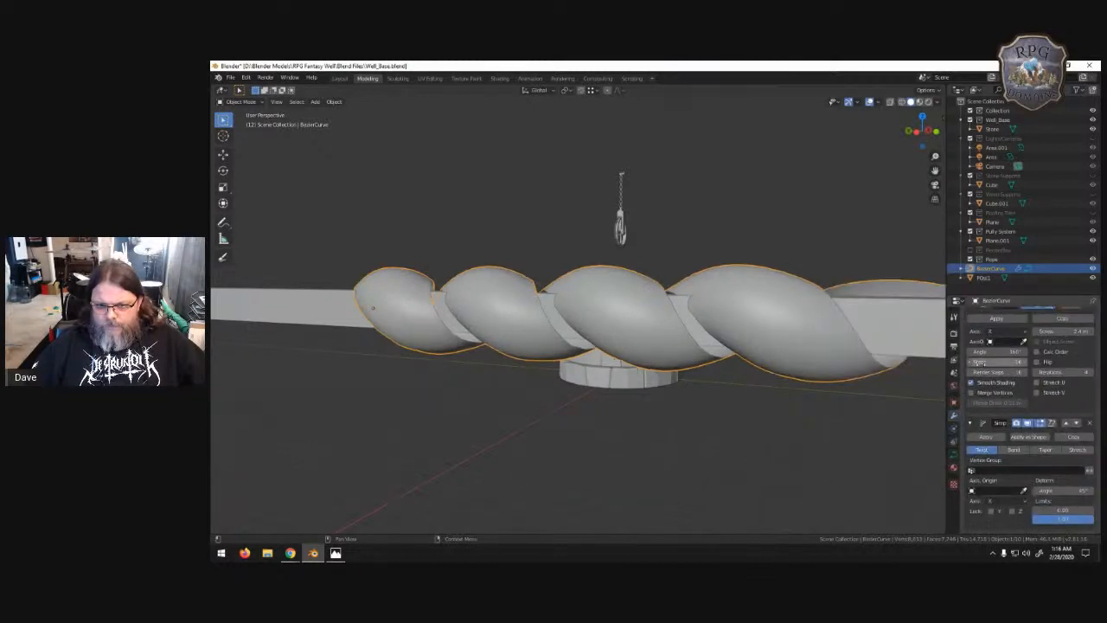
{"action": "left_click", "coordinate": [1016, 450]}
{"action": "left_click_drag", "start_coordinate": [1070, 493], "coordinate": [902, 447]}
{"action": "middle_click_drag", "start_coordinate": [546, 321], "coordinate": [808, 464]}
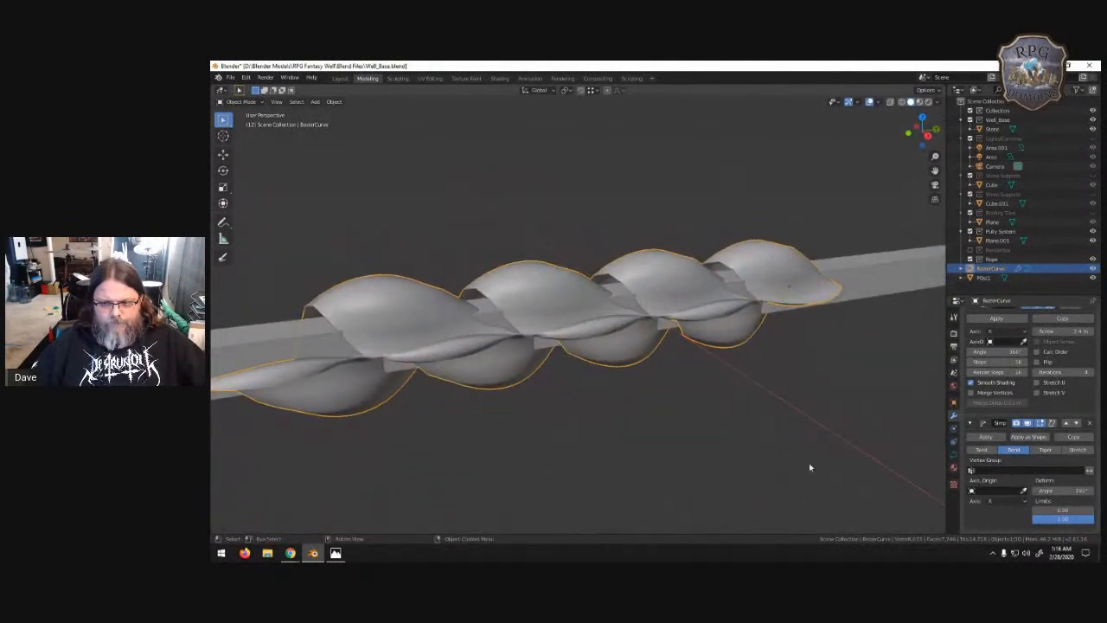
{"action": "left_click", "coordinate": [1089, 422]}
- Remove the Screw modifier from the Bezier curve and delete both the curve and the square pole
{"action": "scroll", "coordinate": [644, 375], "scroll_direction": "down", "scroll_amount": 10}
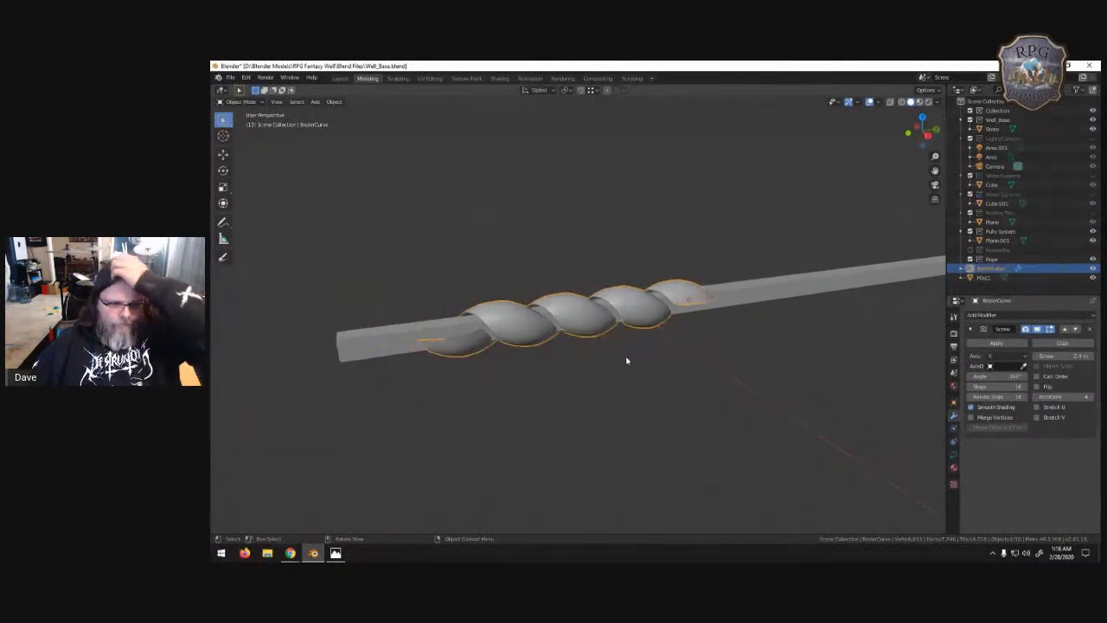
{"action": "scroll", "coordinate": [623, 342], "scroll_direction": "down", "scroll_amount": 4}
{"action": "scroll", "coordinate": [619, 333], "scroll_direction": "up", "scroll_amount": 2}
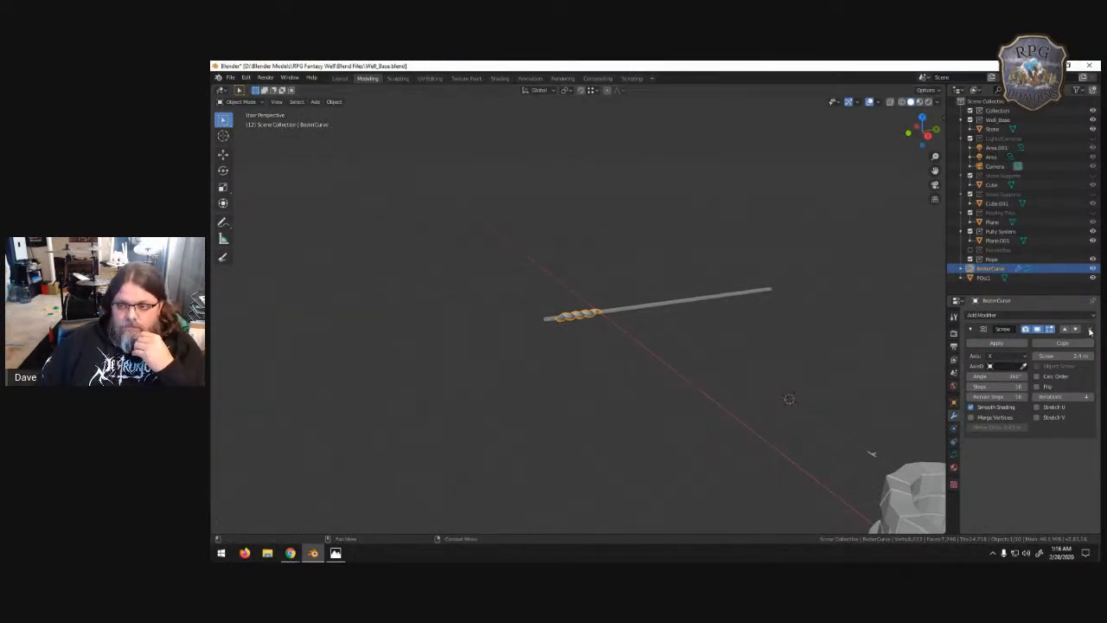
{"action": "key", "text": "ctrl+z"}
{"action": "left_click_drag", "start_coordinate": [457, 271], "coordinate": [818, 348]}
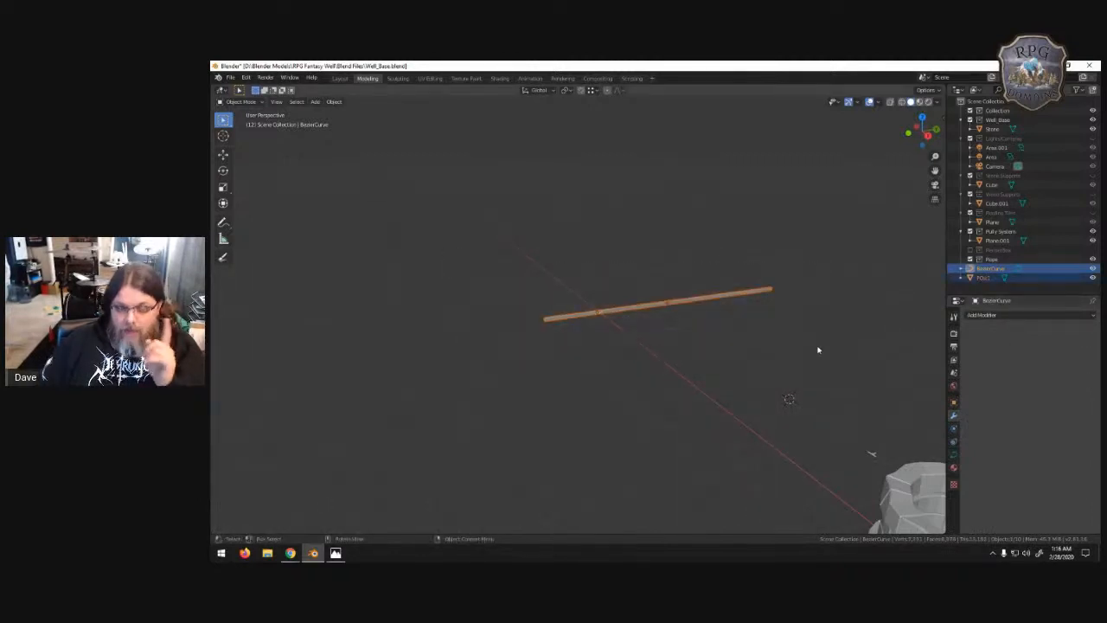
{"action": "key", "text": "Delete"}
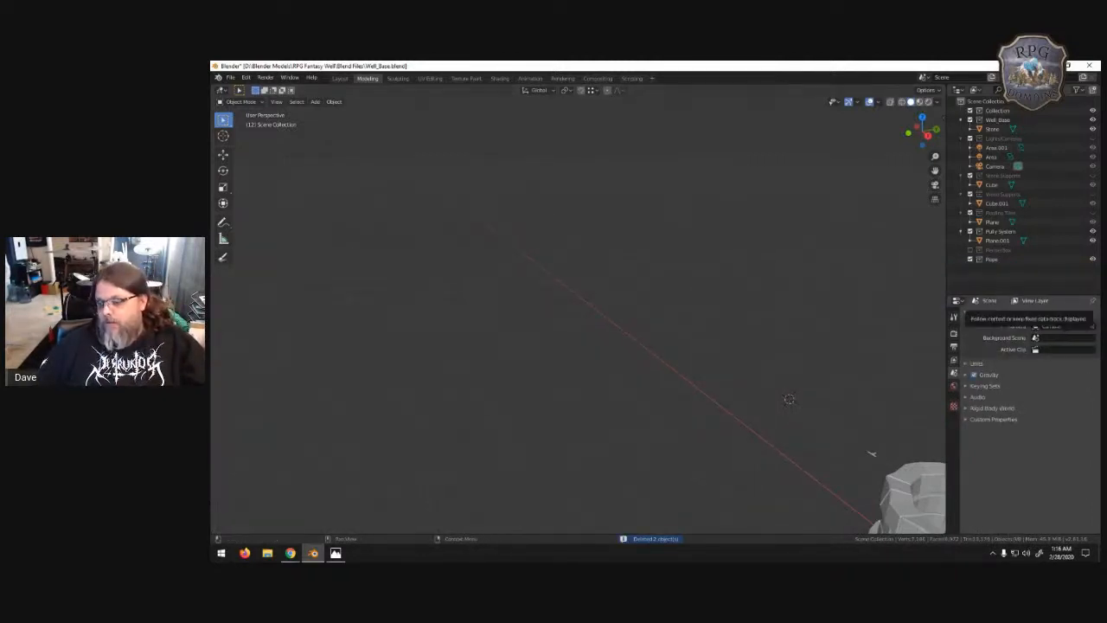